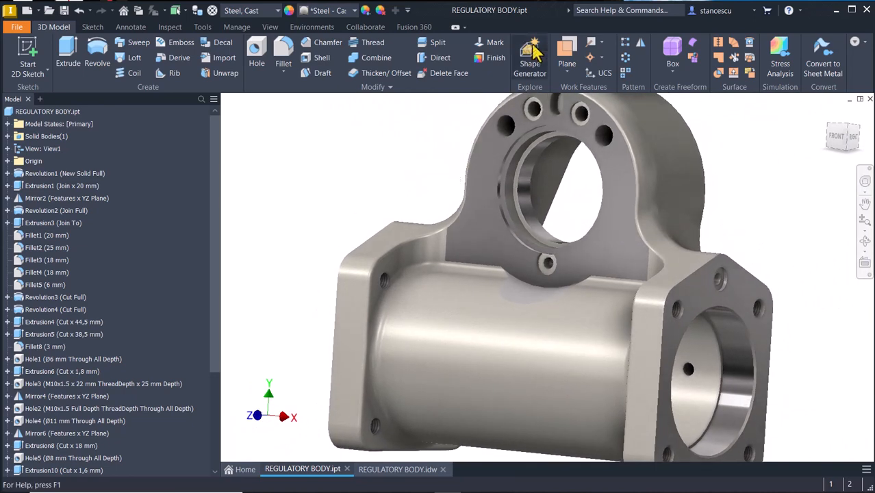
Examine the dimensioned views, the sections and the chamfer note in the REGULATORY BODY.idw drawing
key(F6)
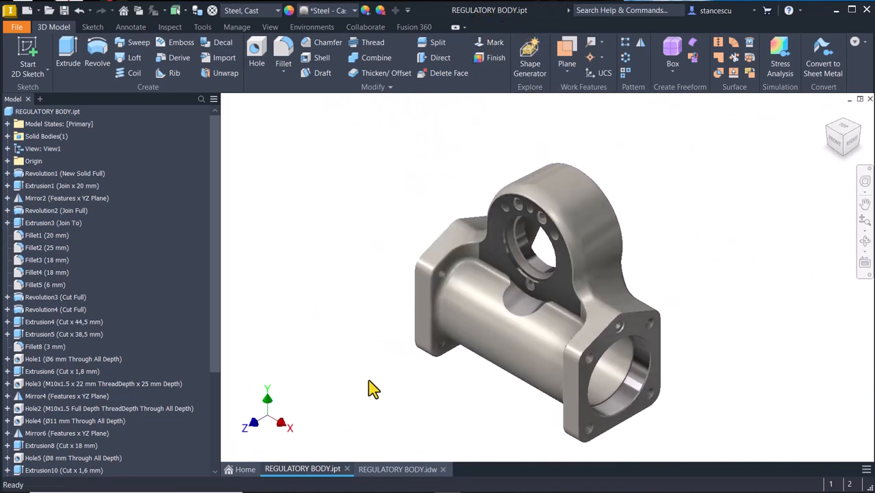
click(378, 472)
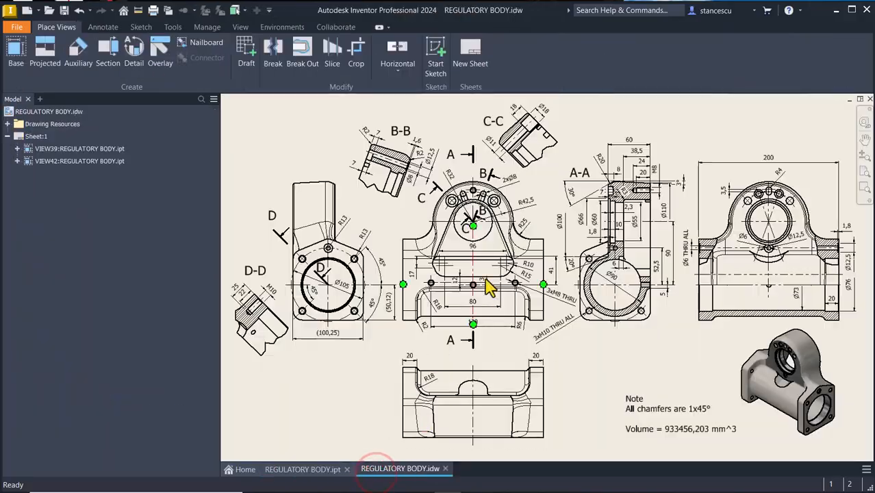
scroll(671, 219, up, 3)
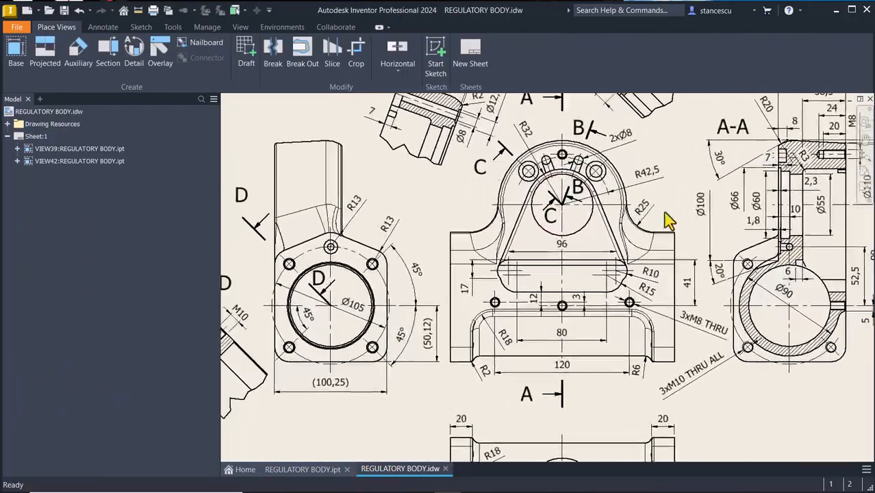
scroll(667, 219, up, 3)
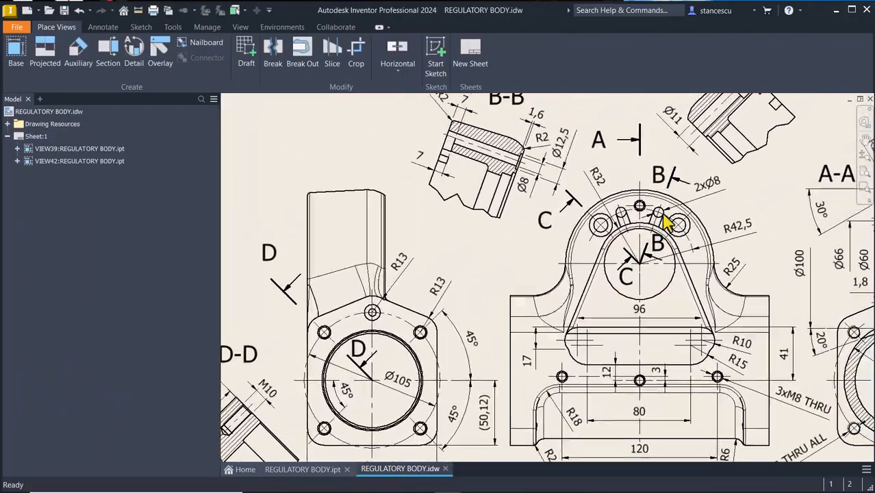
scroll(663, 216, right, 4)
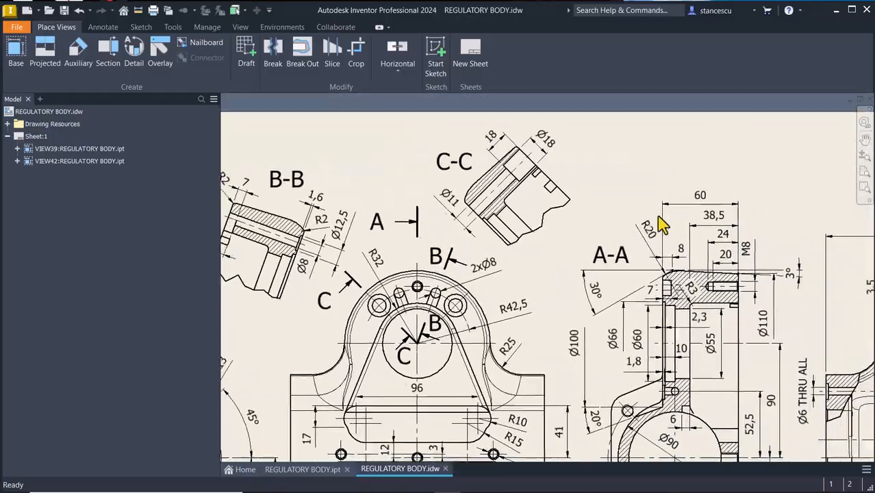
scroll(661, 225, down, 5)
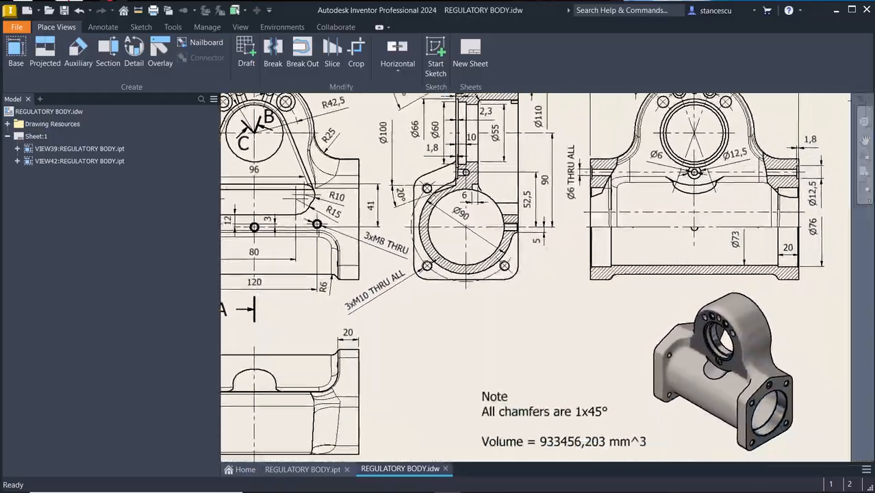
scroll(535, 277, down, 4)
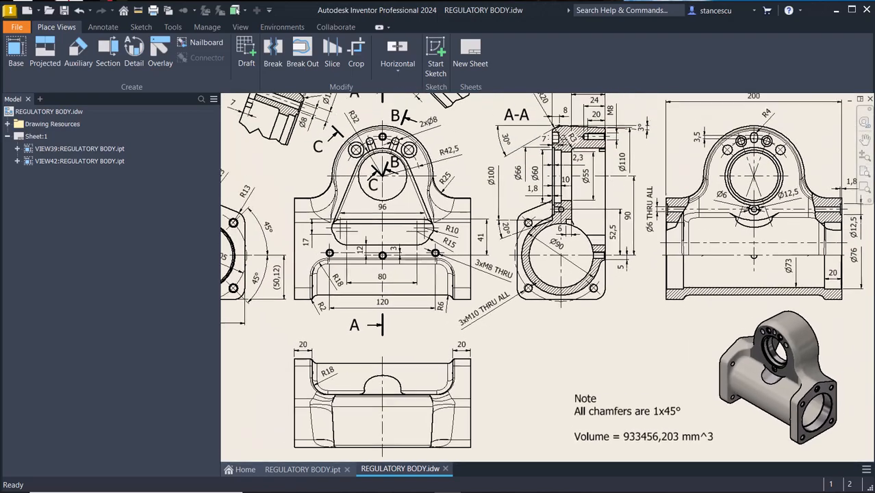
scroll(546, 278, up, 1)
key(F6)
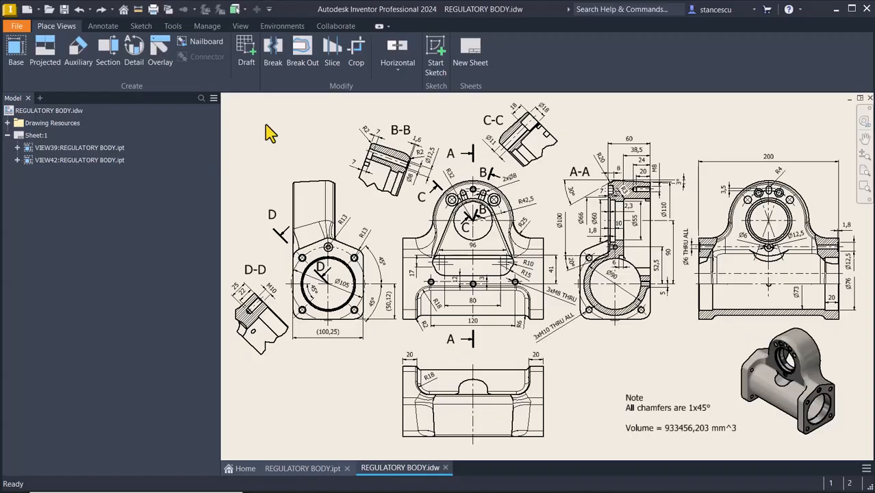
Create a new part from the metric Standard (mm).ipt template and start a 2D sketch on the XY plane
click(28, 10)
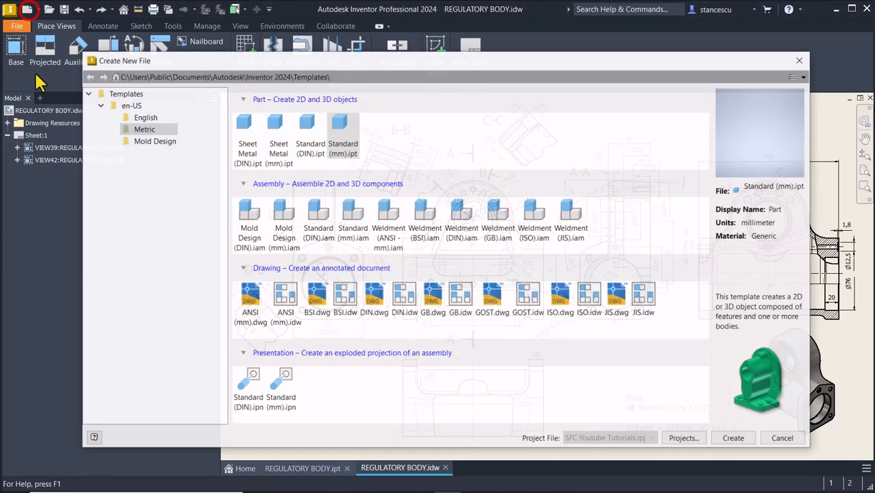
double_click(342, 146)
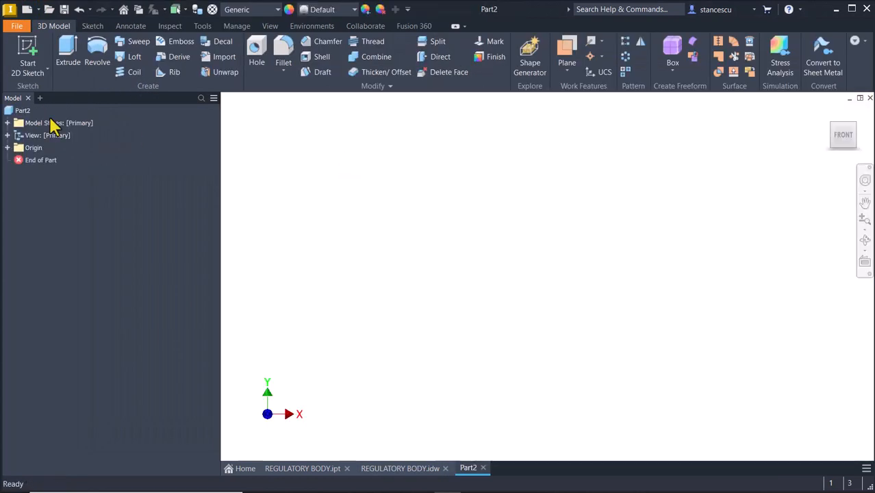
click(27, 53)
click(497, 172)
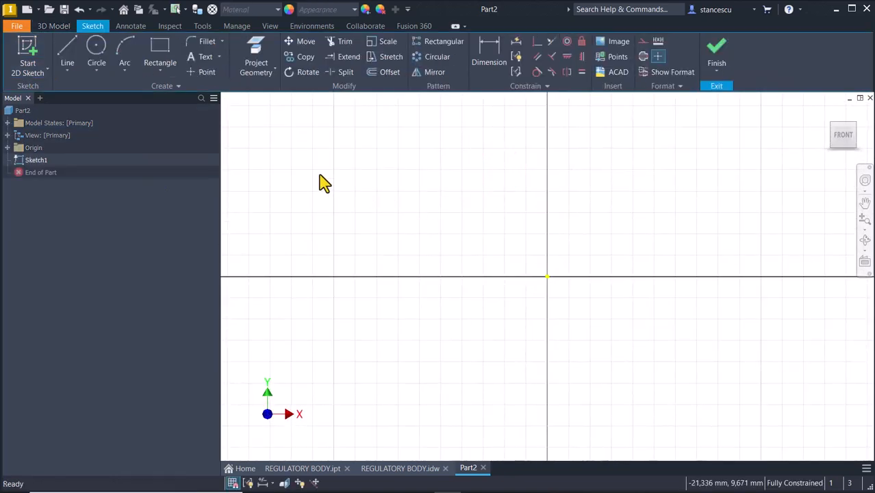
Sketch a horizontal rectangle about 17 mm by 5 mm just above the origin
click(160, 54)
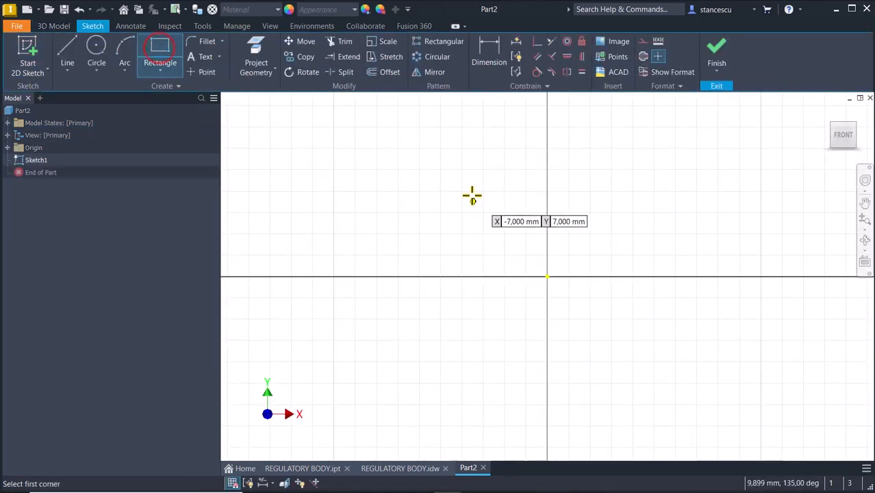
click(438, 190)
click(621, 243)
key(Escape)
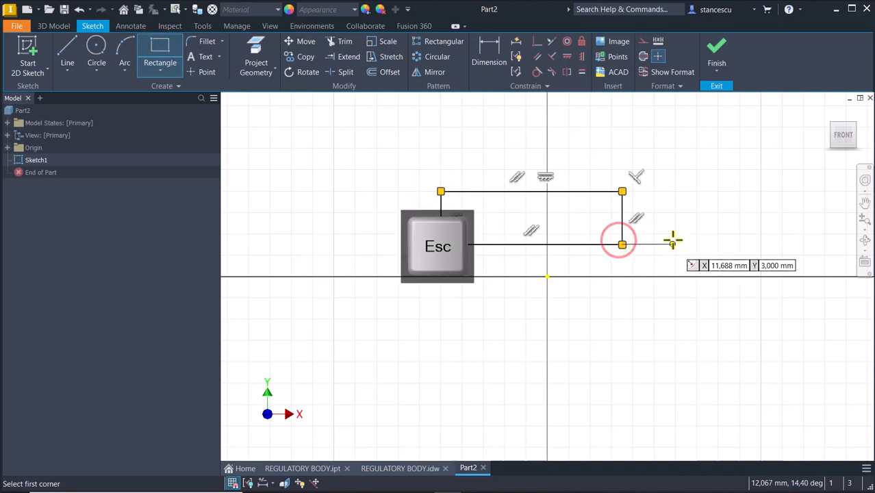
Convert the rectangle's lower edge to a centerline and make its midpoint coincident with the origin
click(595, 244)
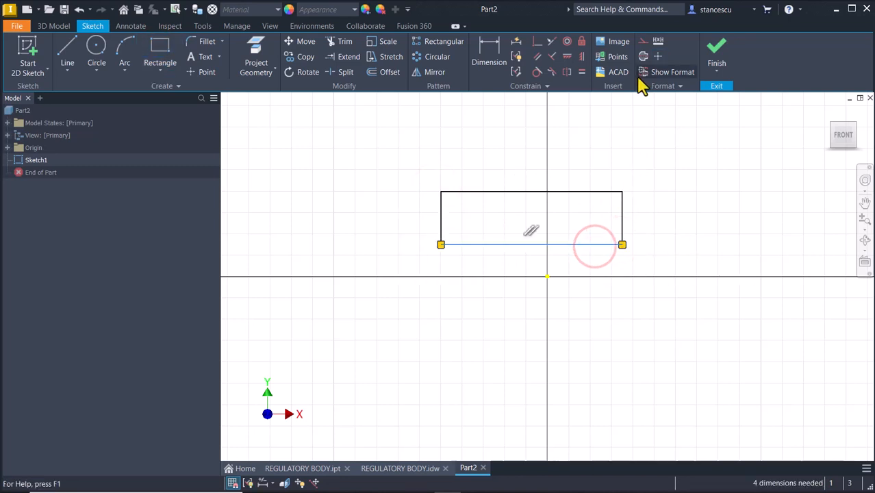
click(644, 57)
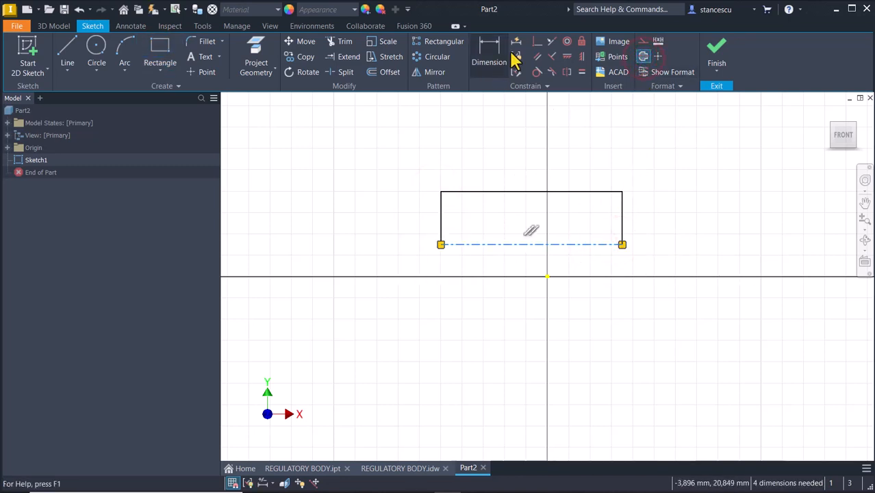
click(535, 43)
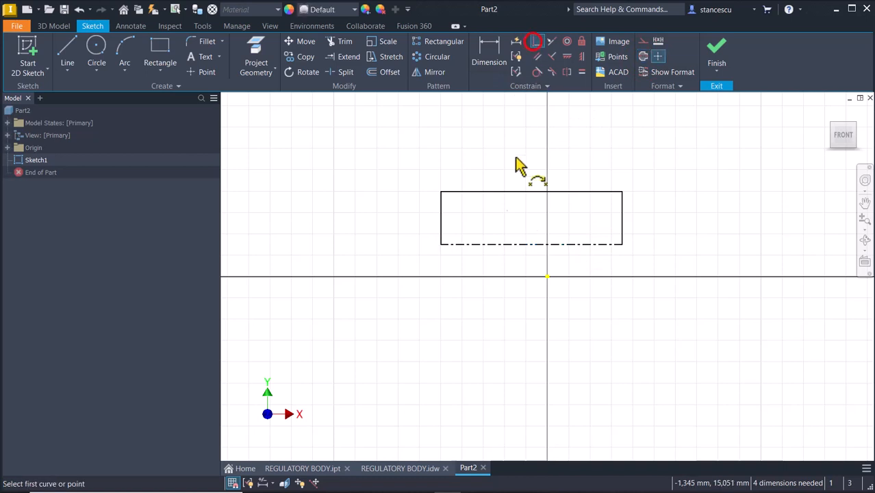
click(532, 245)
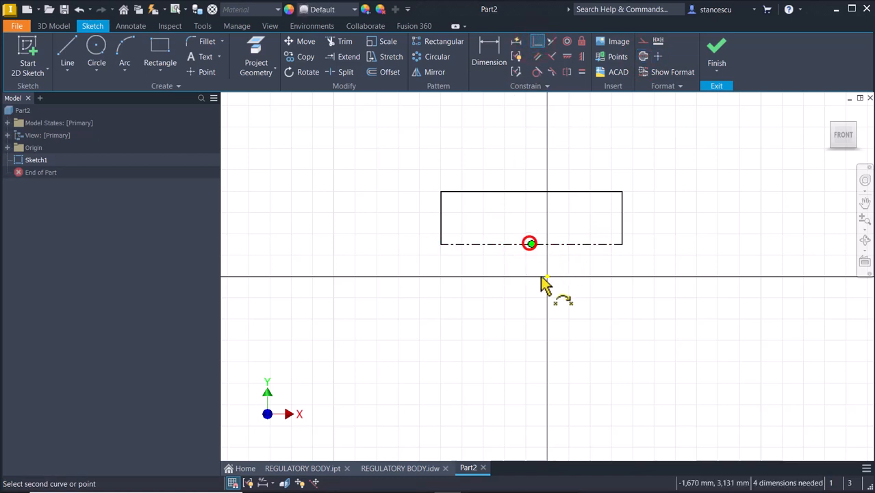
click(547, 277)
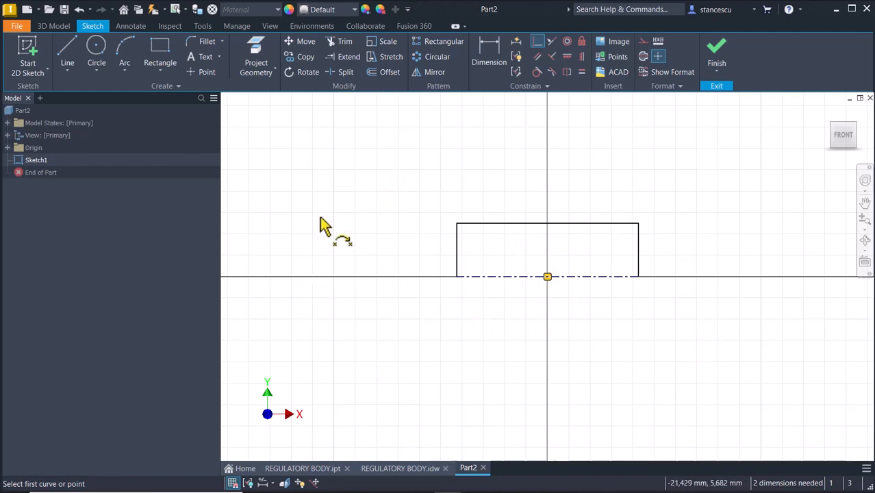
Dimension the rectangle's upper edge from the centerline as a diameter of 90 mm
click(494, 55)
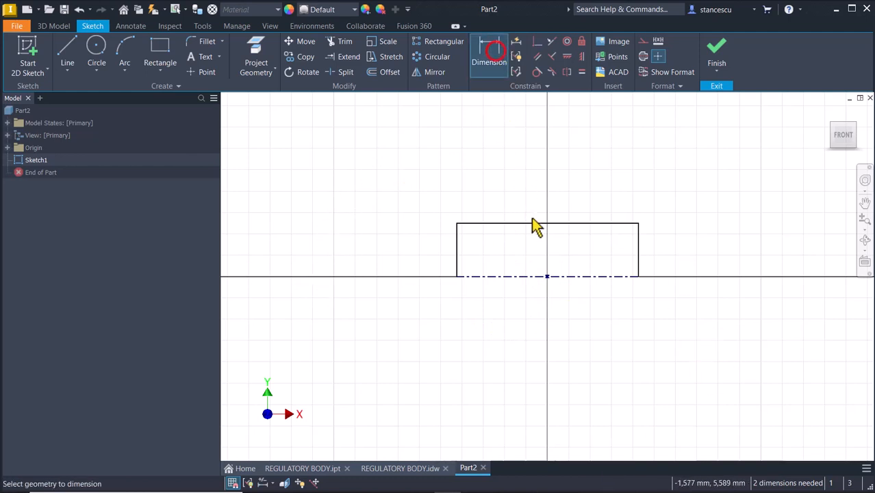
click(611, 225)
click(611, 274)
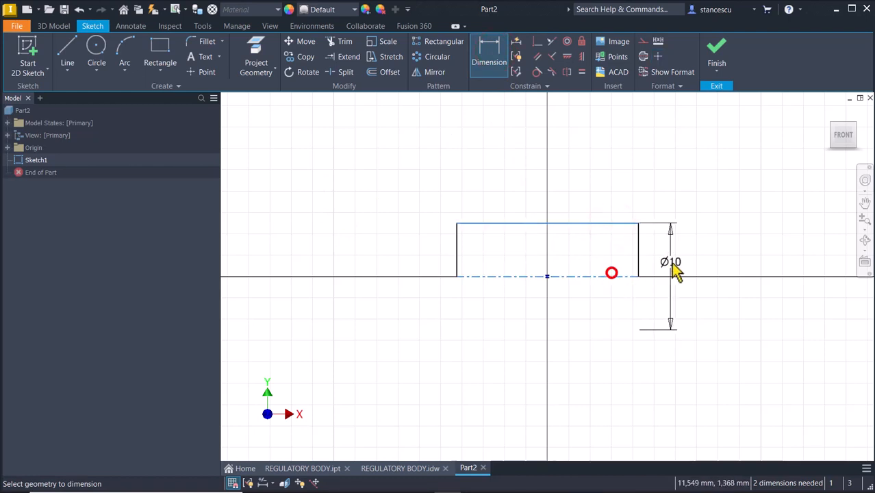
click(692, 256)
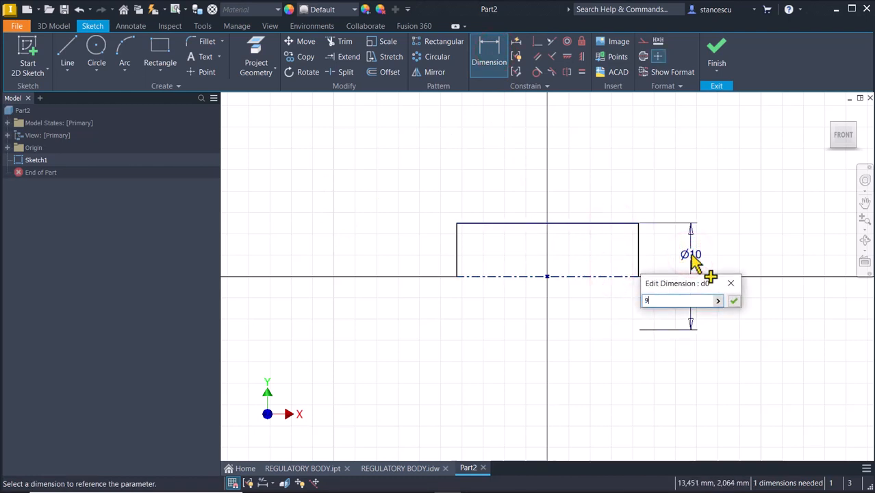
key(Return)
key(Home)
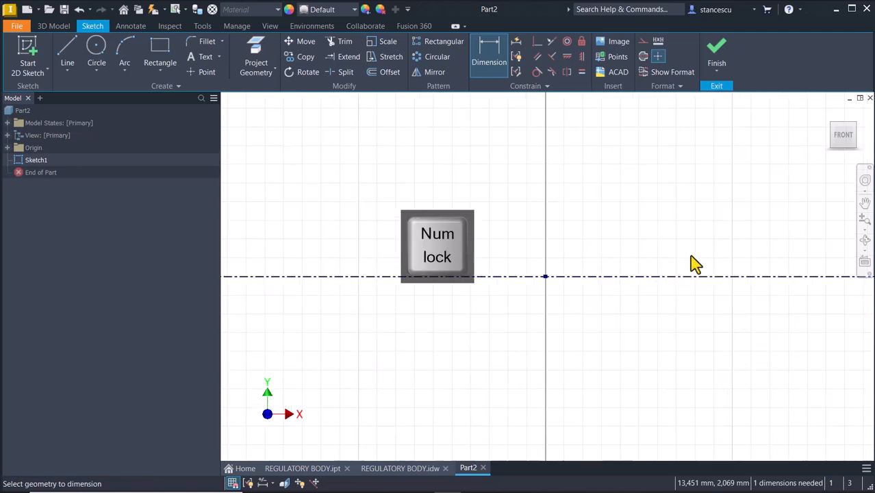
Dimension the rectangle's upper edge to a length of 200 mm and place the dimension farther above the edge
click(599, 111)
click(596, 103)
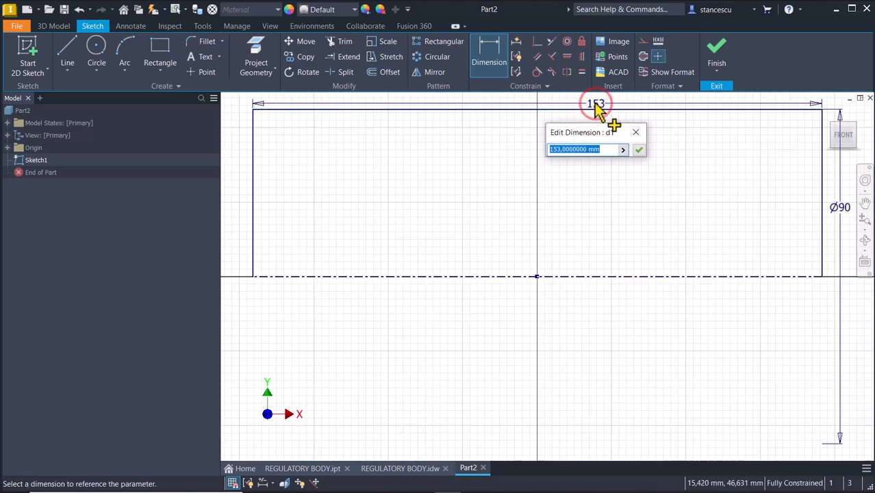
key(Return)
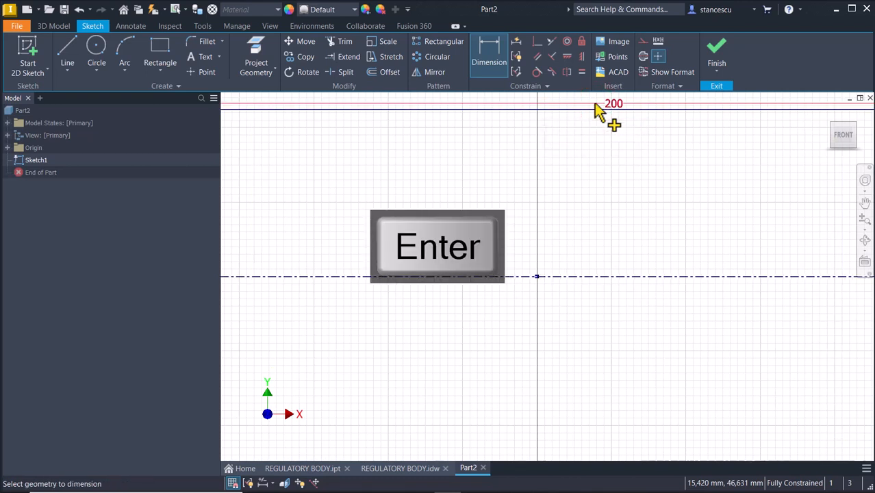
middle_drag(577, 112, 560, 280)
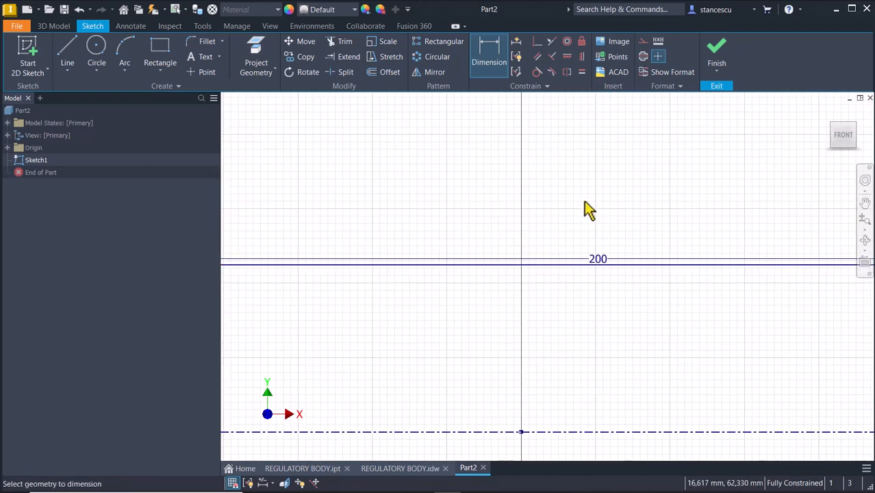
key(Escape)
drag(597, 258, 599, 228)
key(Num_Lock)
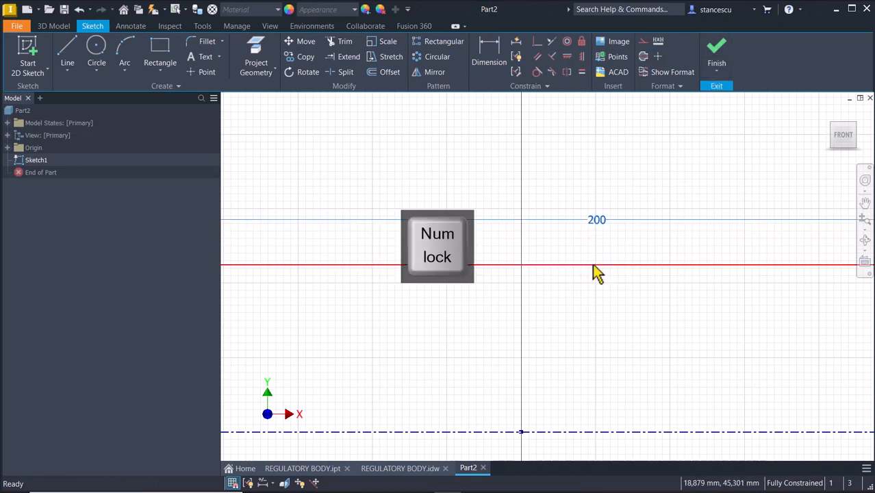
Finish the sketch and revolve the rectangle a full 360 degrees around its centerline as a new solid
click(716, 50)
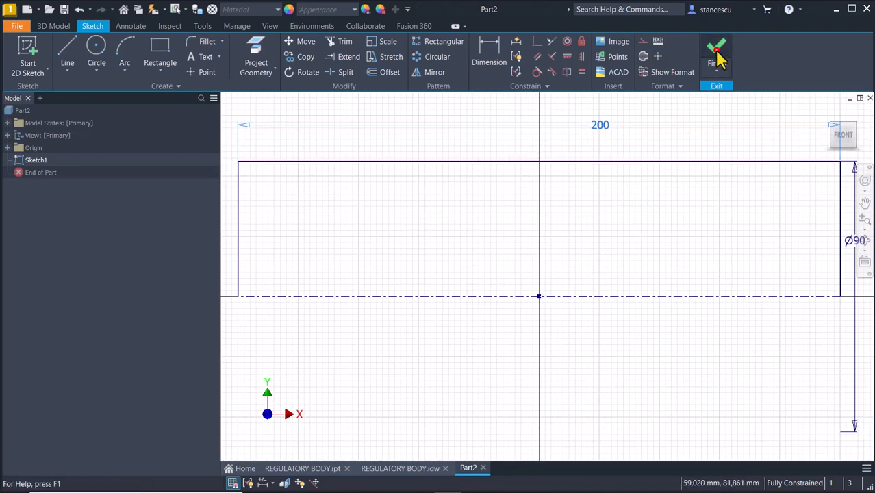
key(F6)
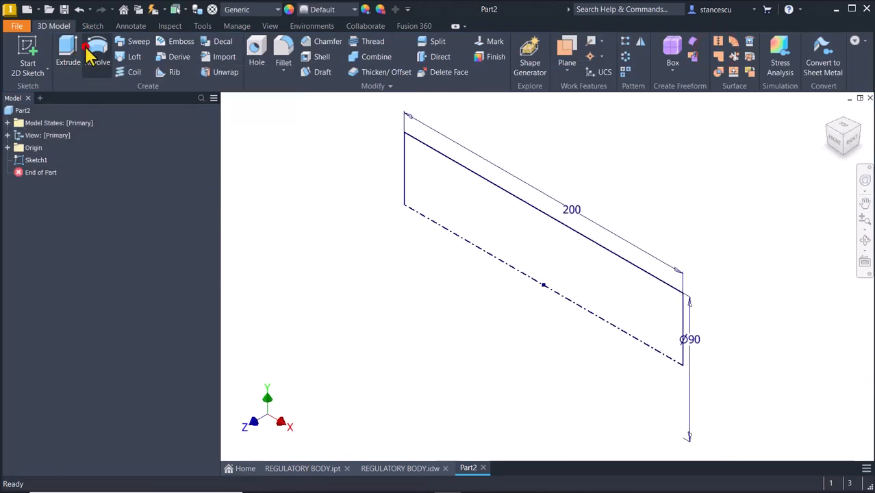
click(95, 53)
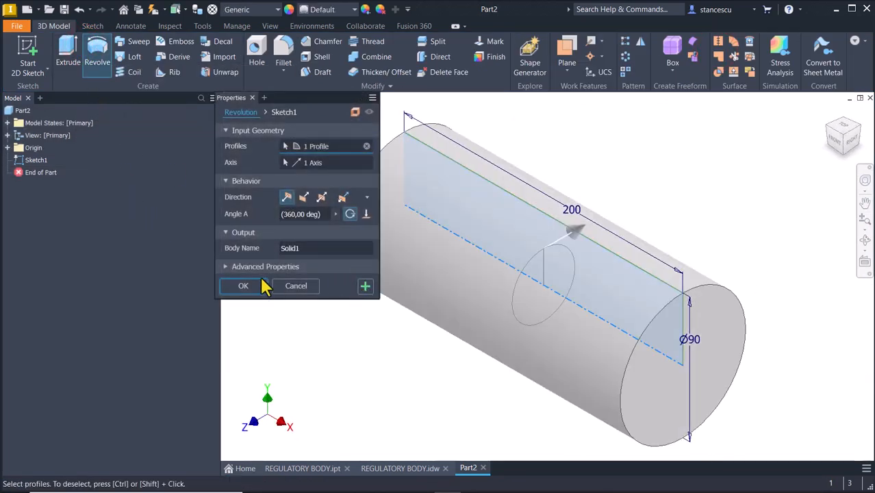
click(264, 286)
key(Num_Lock)
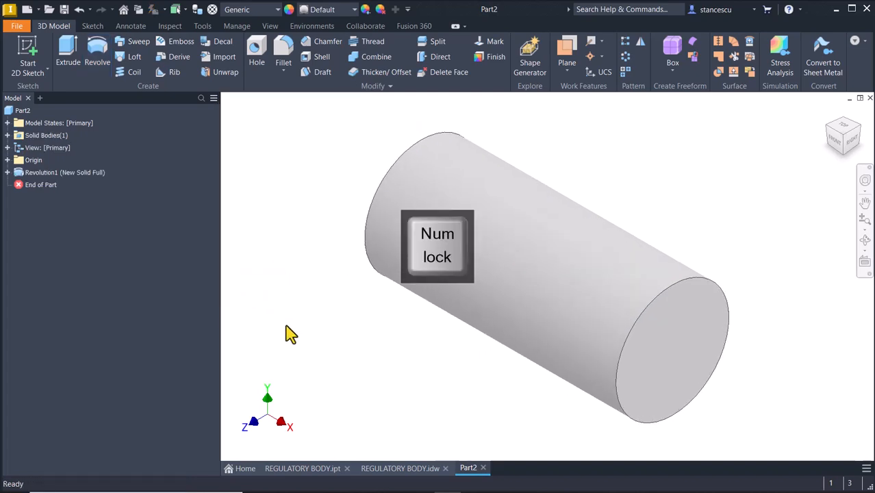
Examine the end flange in the REGULATORY BODY.idw drawing: its outline, radii, bolt circle, hole angles and thickness
click(409, 468)
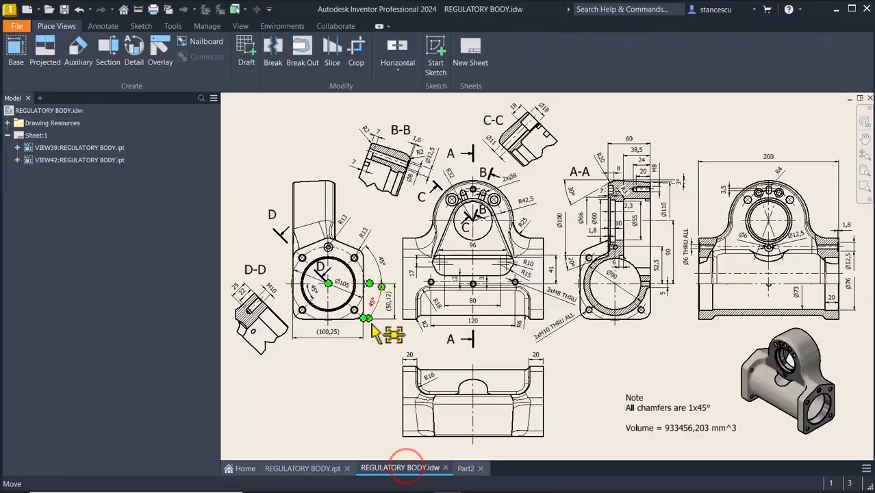
scroll(352, 397, up, 4)
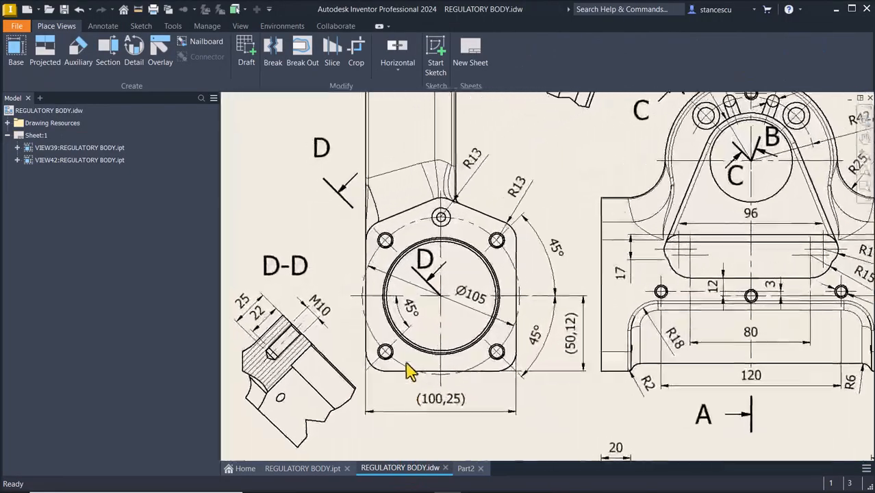
scroll(452, 370, down, 3)
middle_drag(644, 412, 503, 376)
scroll(665, 418, up, 3)
mouse_move(787, 430)
middle_down()
mouse_move(733, 434)
mouse_move(690, 381)
middle_up()
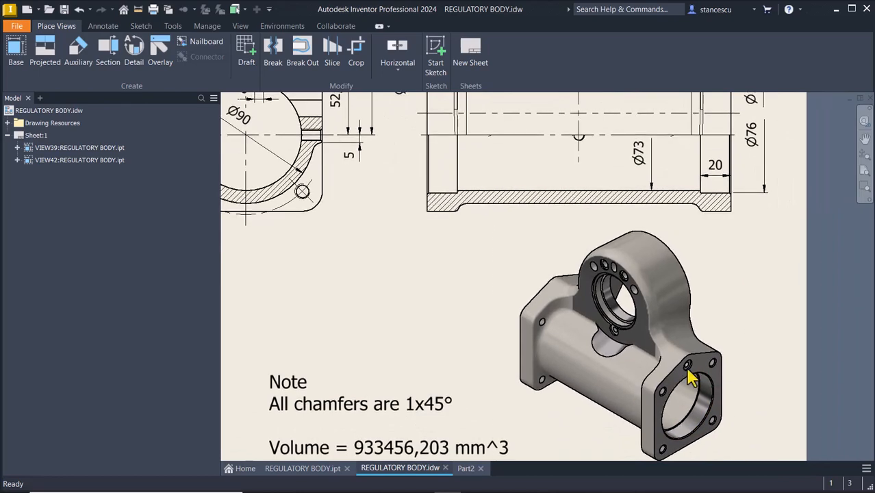
scroll(687, 377, down, 1)
mouse_move(305, 371)
middle_down()
mouse_move(492, 371)
mouse_move(799, 422)
middle_up()
mouse_move(223, 313)
middle_down()
mouse_move(469, 356)
mouse_move(481, 373)
middle_up()
scroll(438, 345, up, 1)
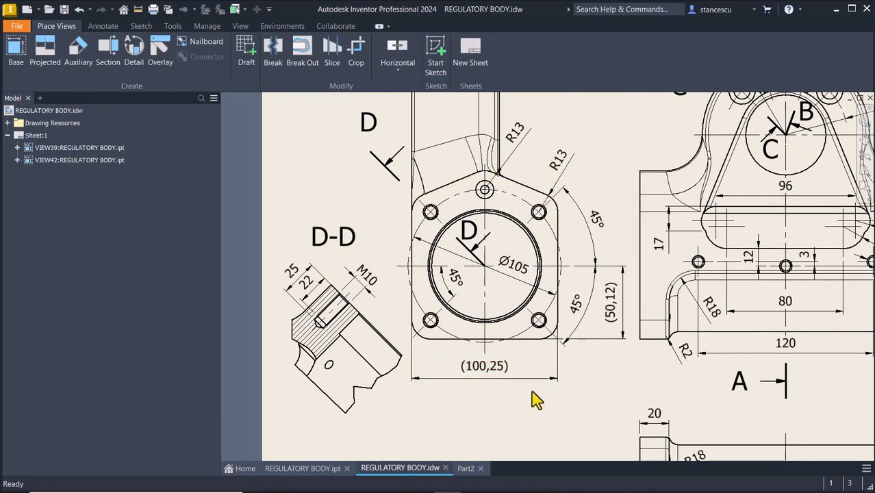
scroll(590, 397, up, 1)
middle_drag(588, 386, 589, 408)
scroll(598, 389, up, 1)
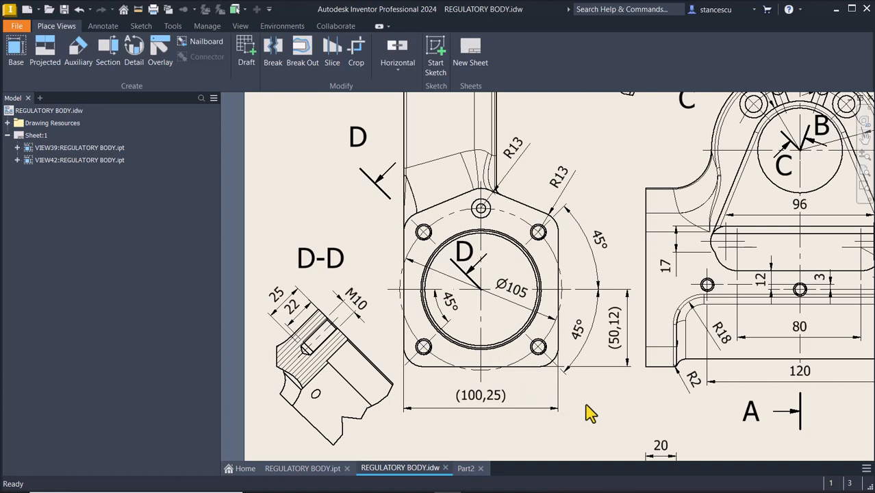
Switch to the Part2 model and start a new sketch on the cylinder's front-right end face
drag(561, 168, 561, 169)
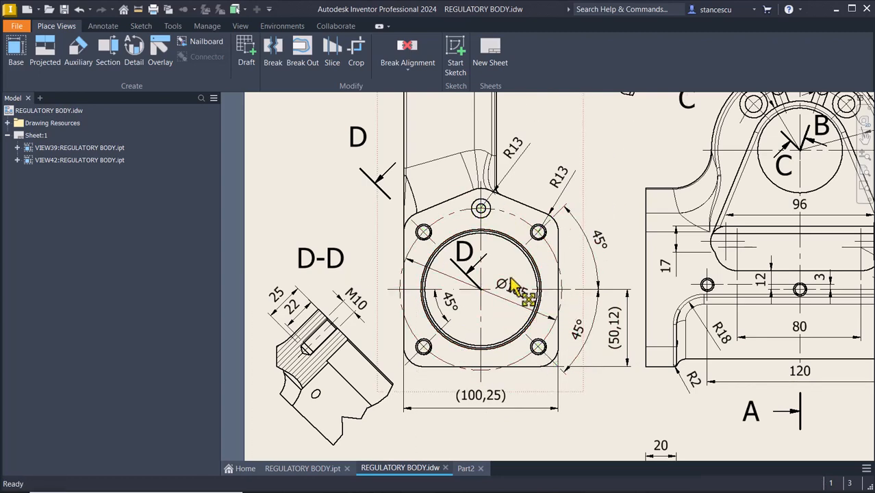
click(466, 468)
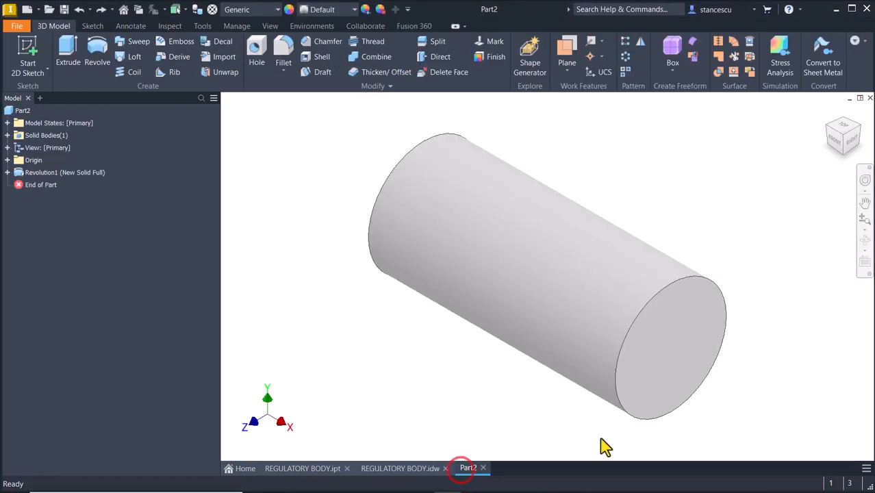
click(698, 367)
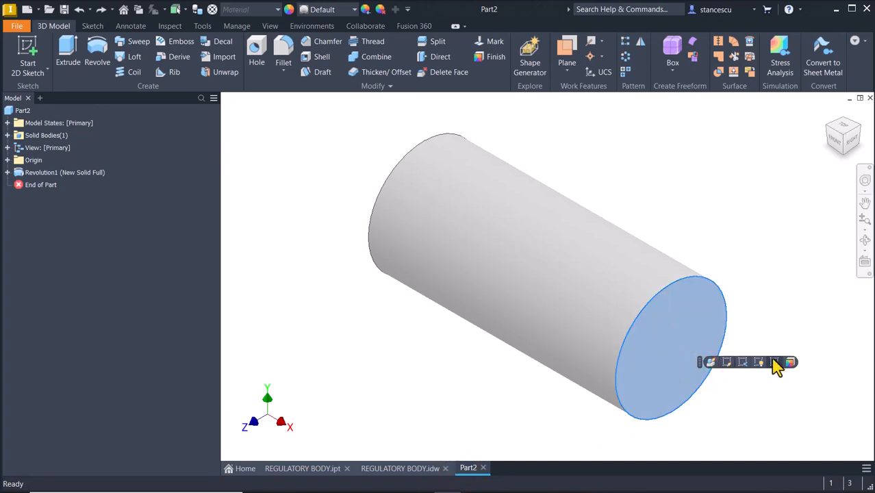
click(776, 363)
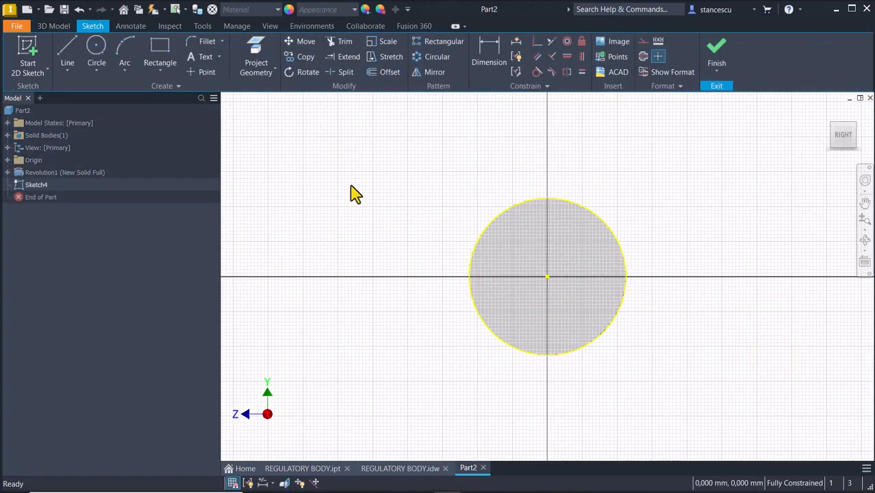
Sketch a four-sided polygon centred on the origin around the cylinder's outline and constrain its upper edge to be horizontal
click(153, 74)
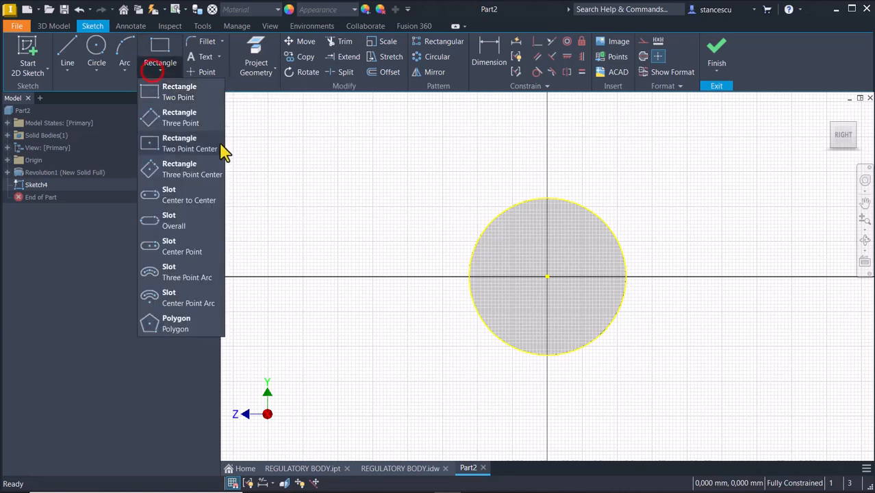
click(162, 324)
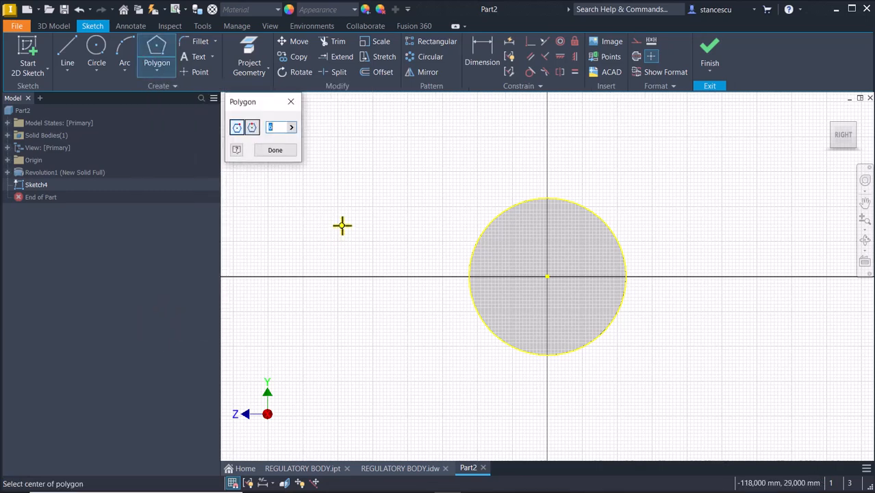
click(547, 277)
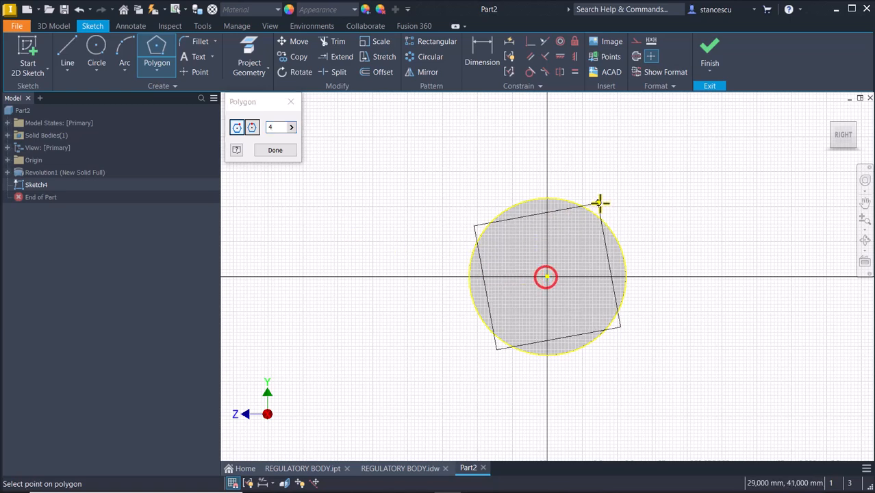
click(657, 197)
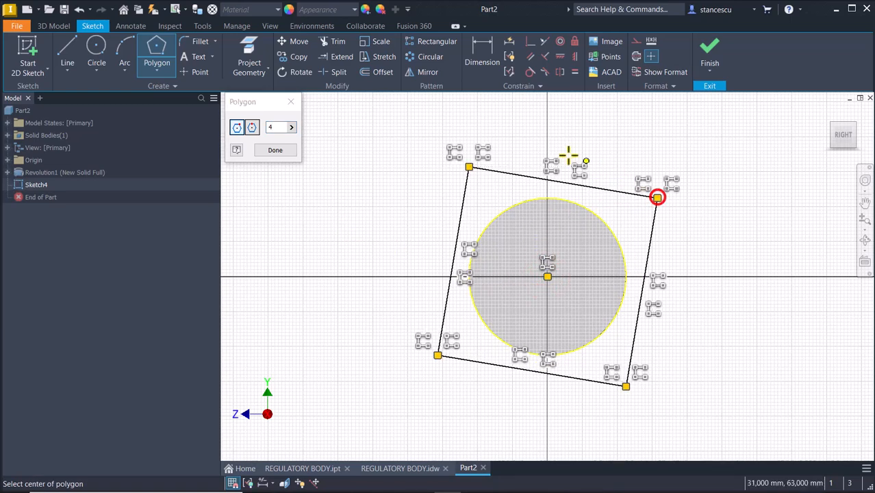
key(Escape)
click(560, 56)
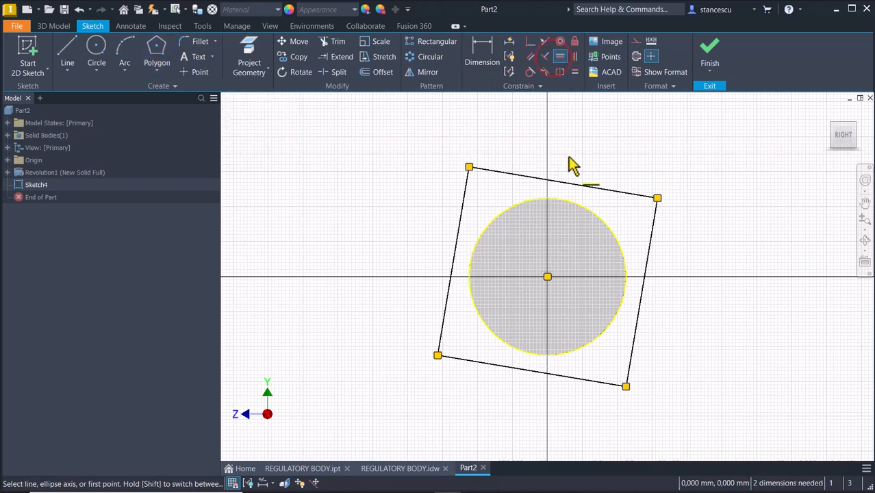
click(592, 188)
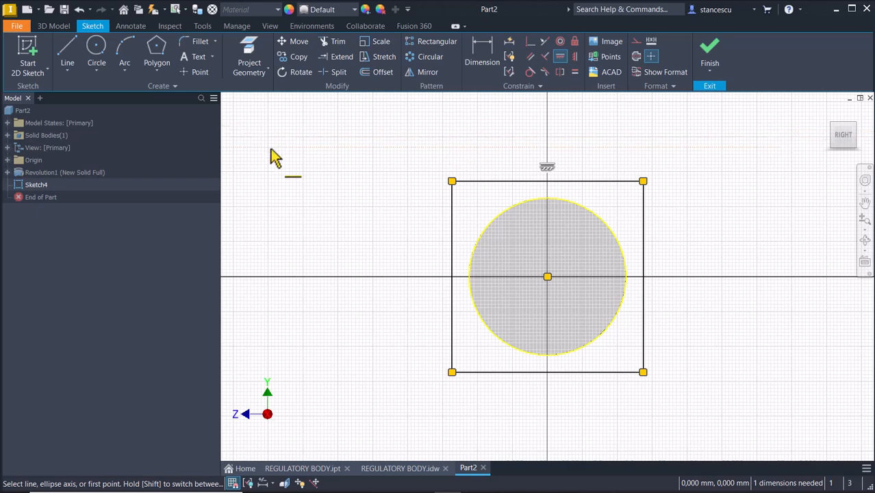
Round all four corners of the square with 13 mm sketch fillets
click(214, 42)
click(214, 56)
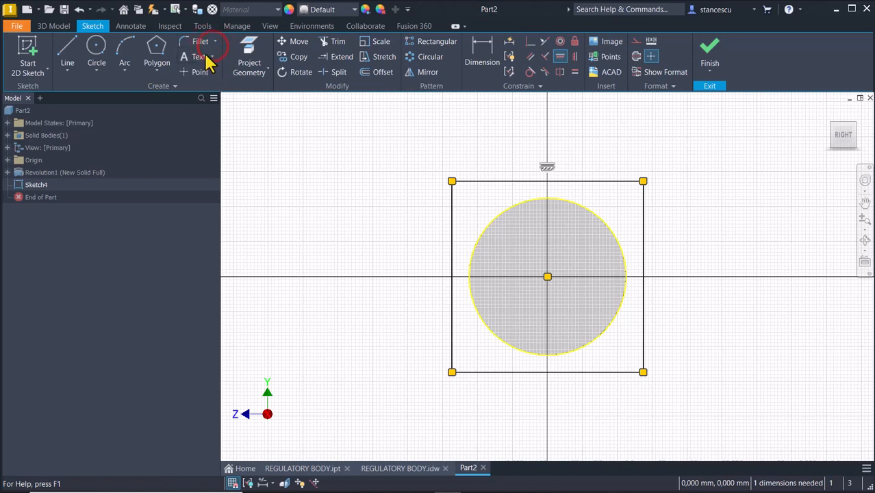
click(201, 42)
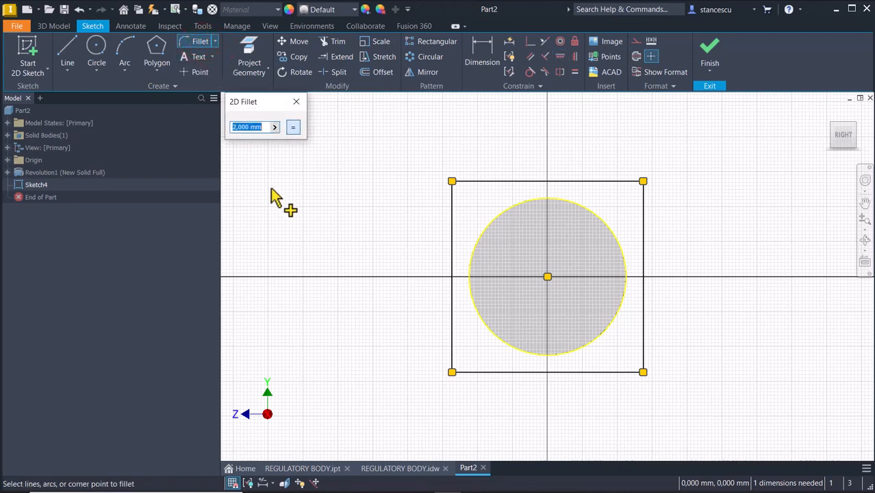
click(643, 183)
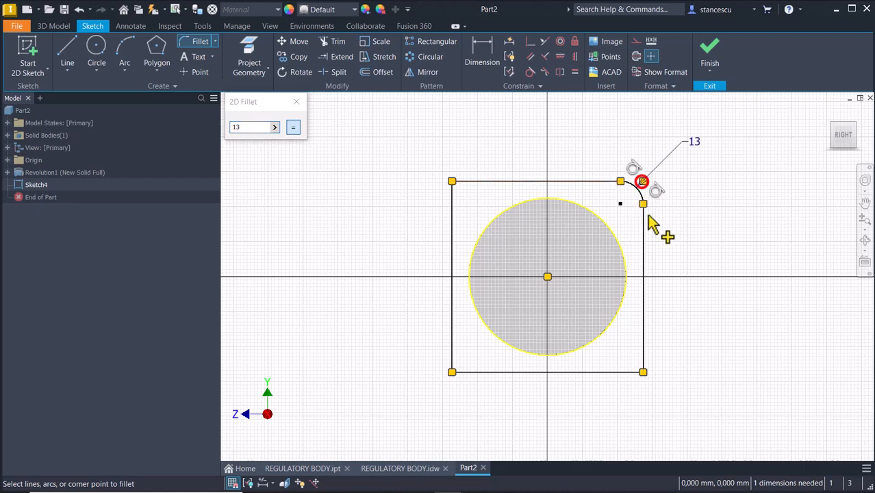
click(643, 373)
click(452, 372)
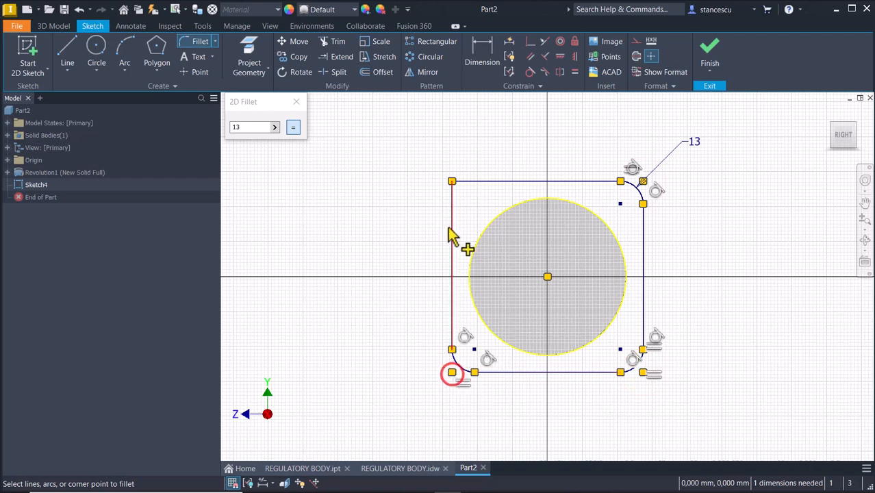
click(451, 184)
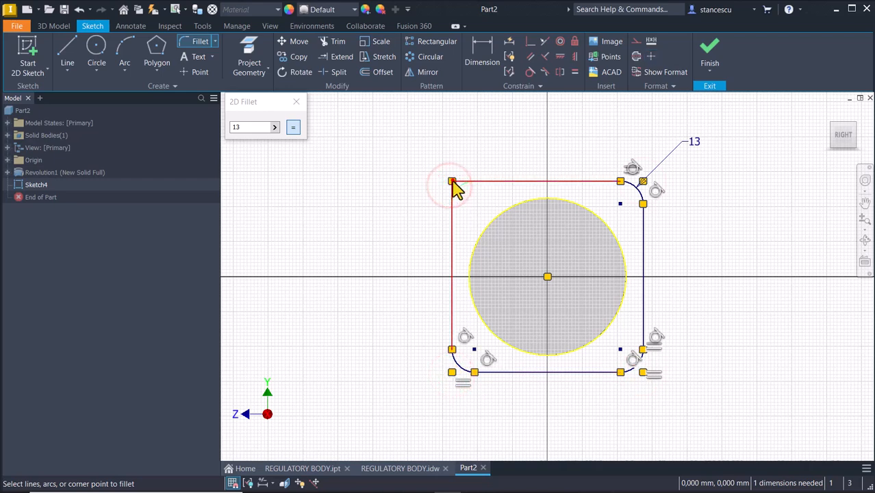
click(453, 183)
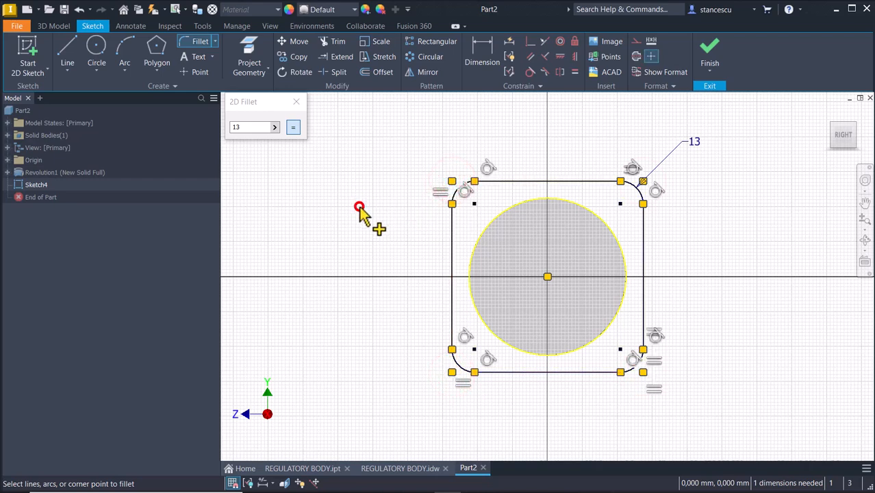
key(Escape)
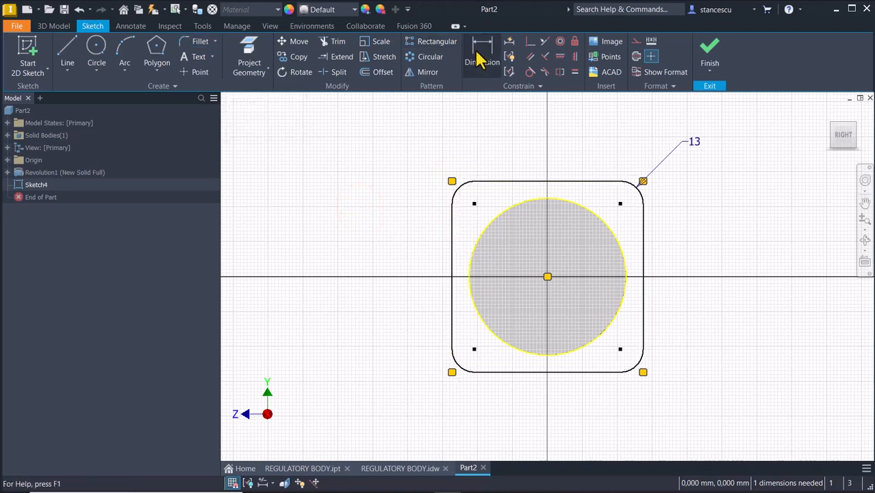
Dimension the distance from the square's centre to the upper-right fillet's centre as 105/2 mm
click(476, 52)
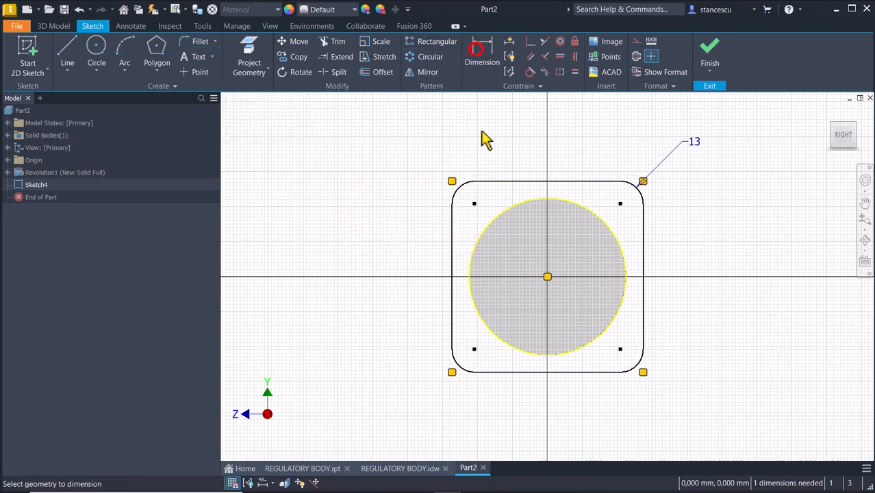
click(547, 277)
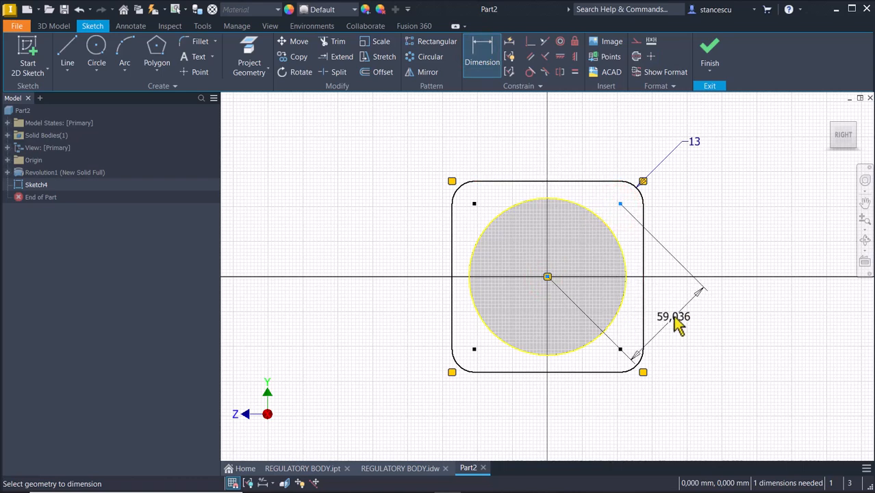
click(666, 313)
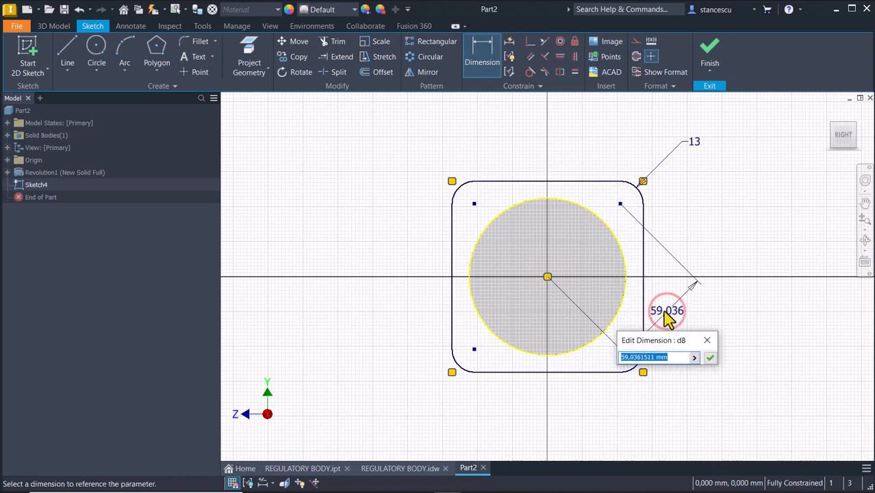
text(105/2)
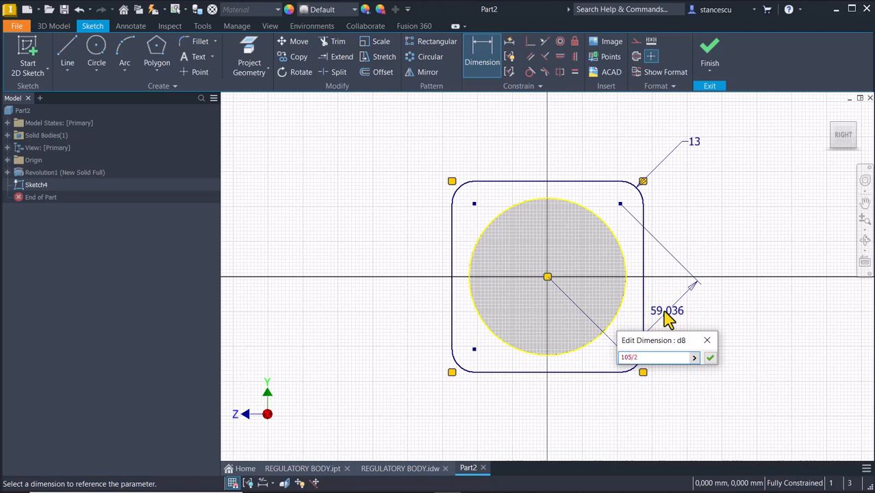
key(Return)
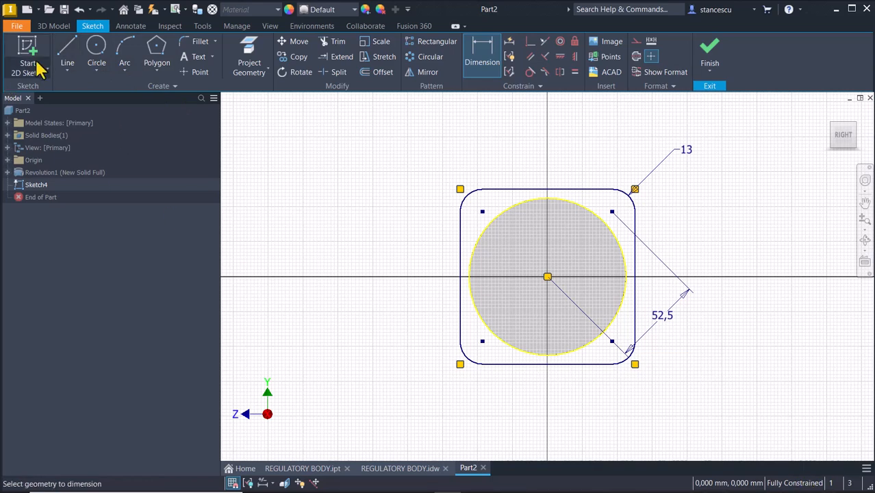
Sketch a peak above the square between its two upper fillets: a tangent line, a tangent arc of about 20.5 mm radius and a second tangent line
click(60, 46)
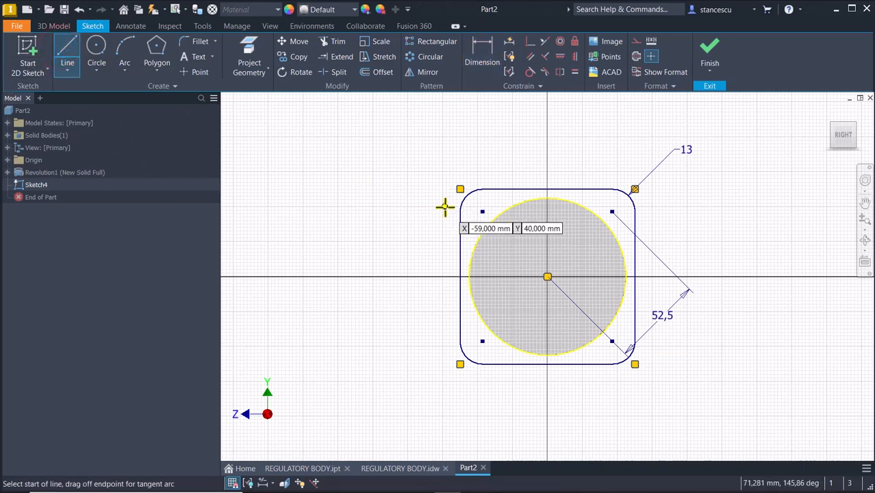
scroll(470, 200, up, 2)
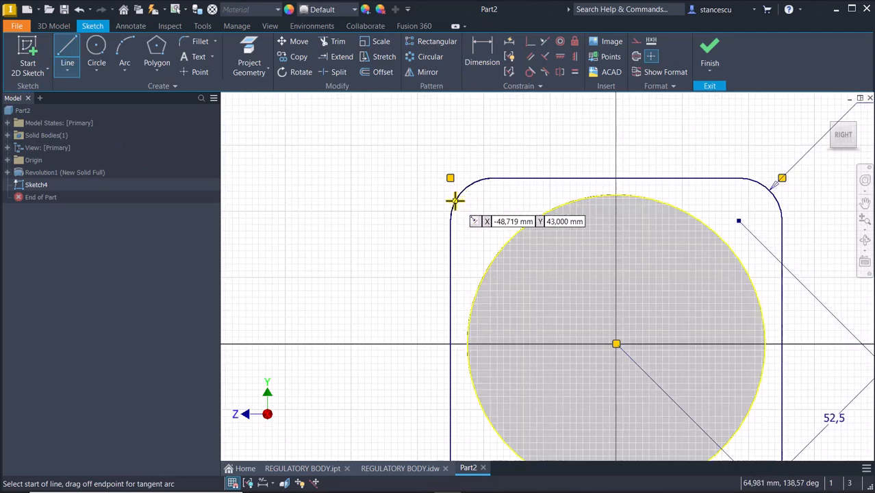
drag(456, 200, 651, 122)
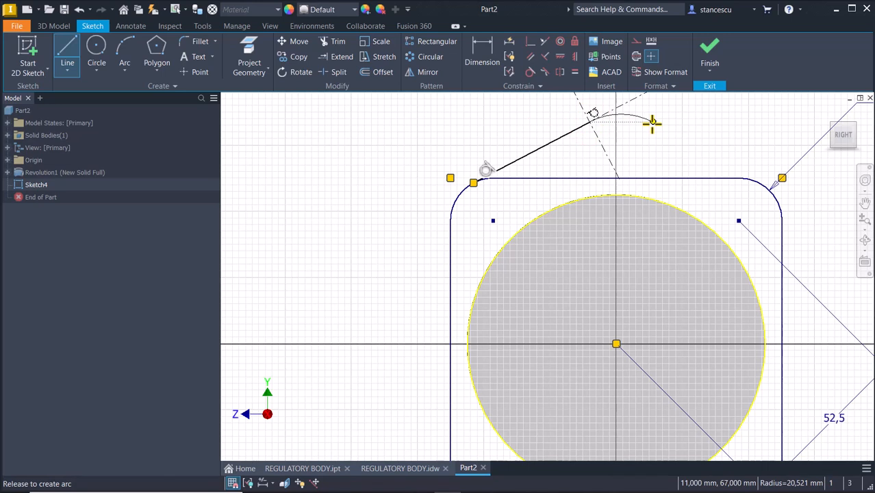
drag(652, 123, 652, 123)
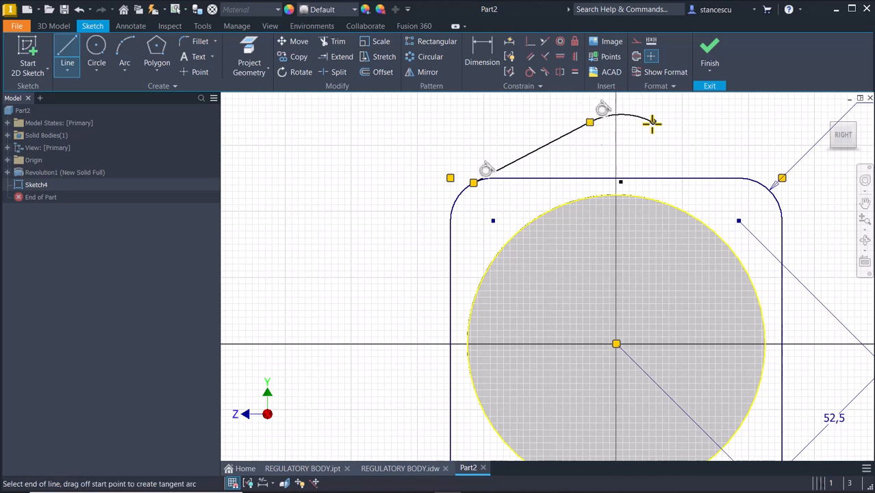
double_click(759, 182)
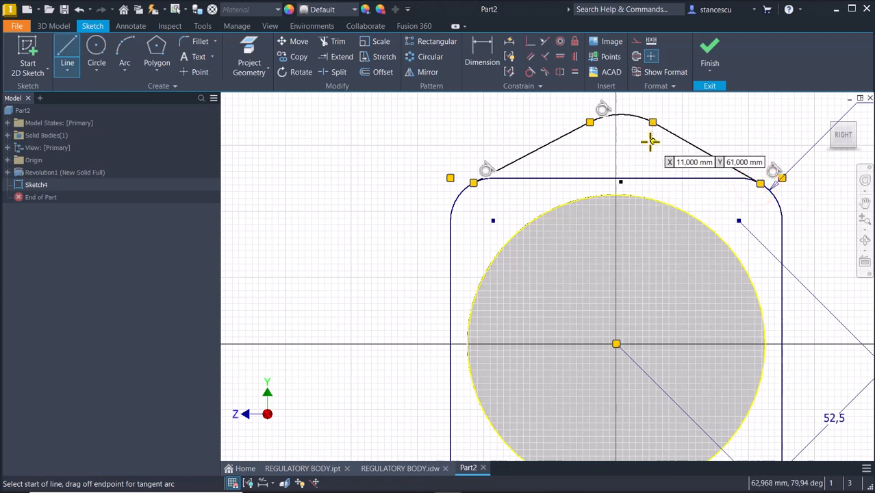
Apply a tangent constraint between the peak's arc and its right-hand sloping line
click(531, 72)
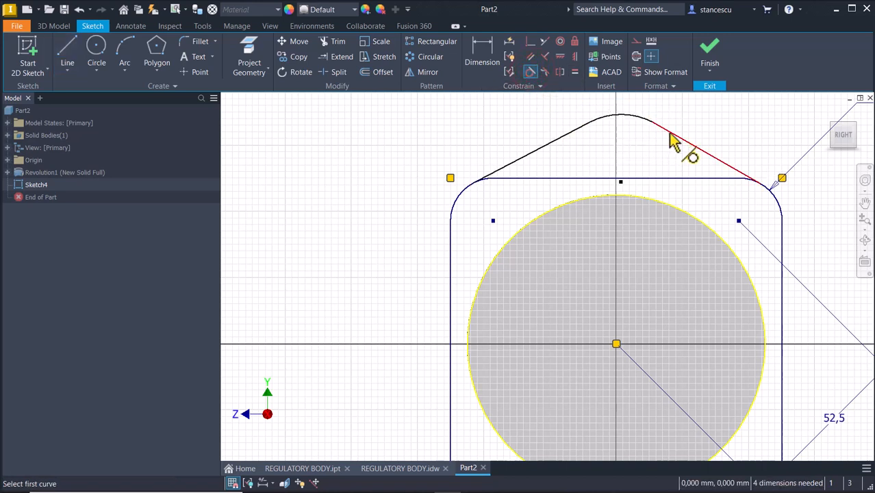
click(647, 126)
click(648, 126)
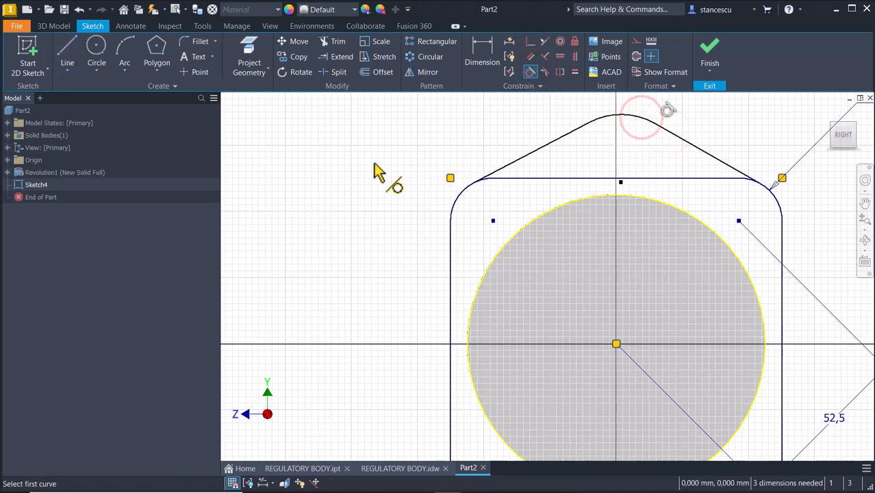
Split the two upper corner fillets where the sloping lines touch them
click(336, 73)
scroll(486, 207, up, 3)
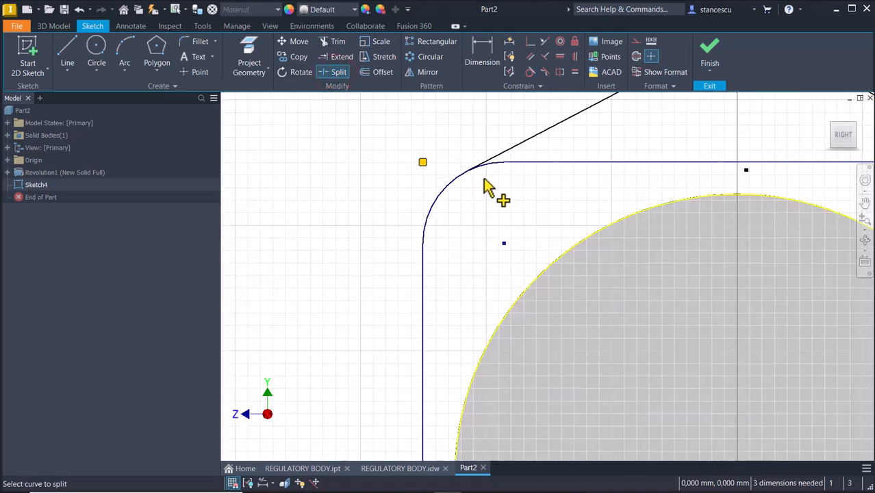
click(483, 167)
scroll(530, 214, down, 3)
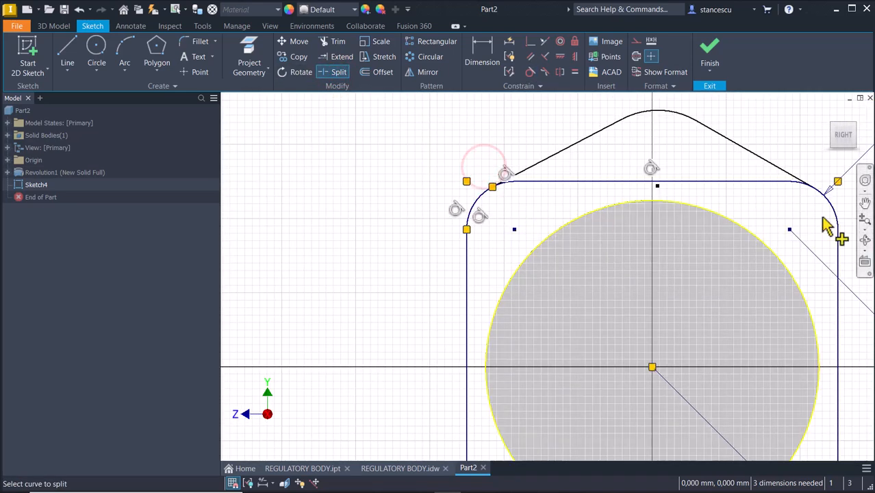
click(801, 186)
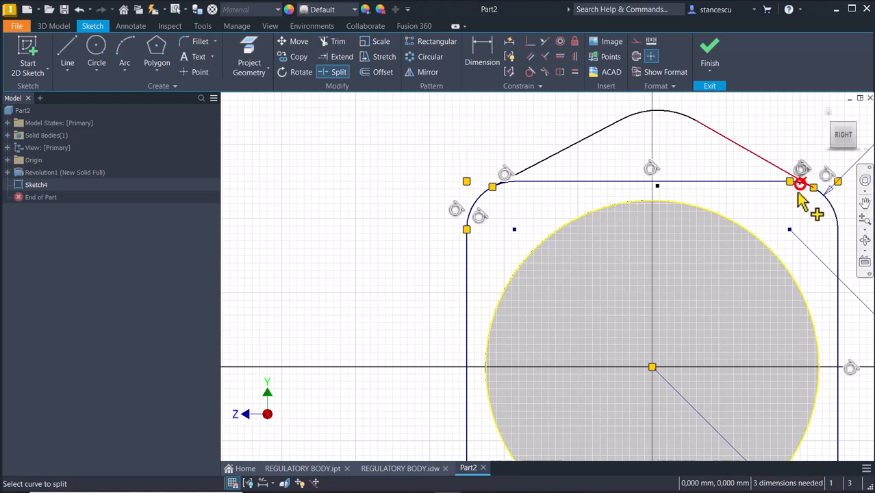
key(Escape)
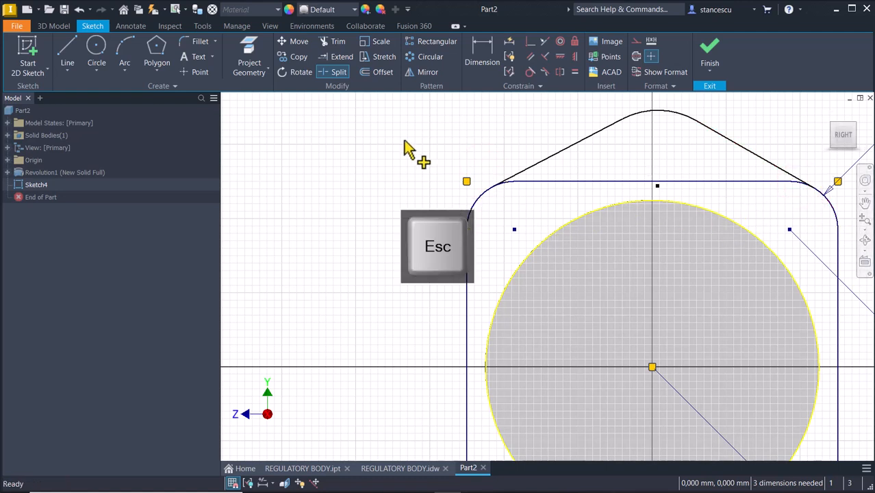
Convert the square's upper edge and the split-off fillet pieces beneath the peak to construction geometry
mouse_move(479, 131)
mouse_down()
mouse_move(579, 204)
mouse_move(829, 223)
mouse_move(815, 221)
mouse_up()
right_click(814, 219)
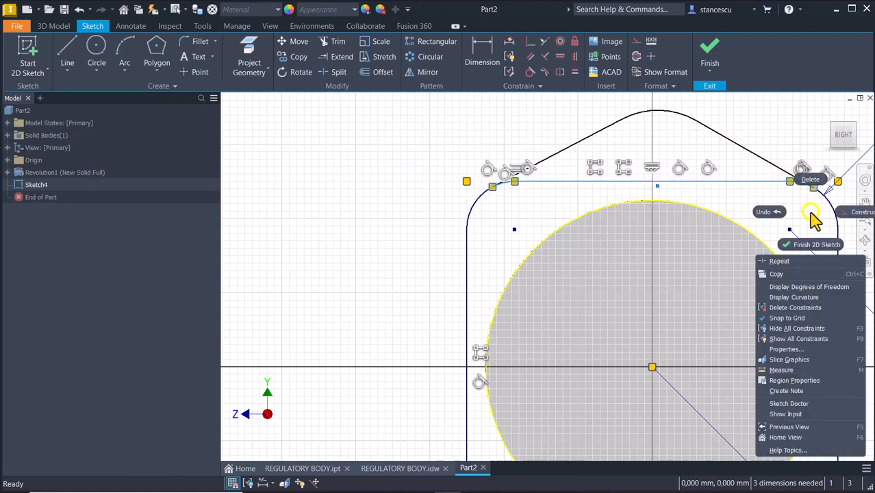
click(864, 212)
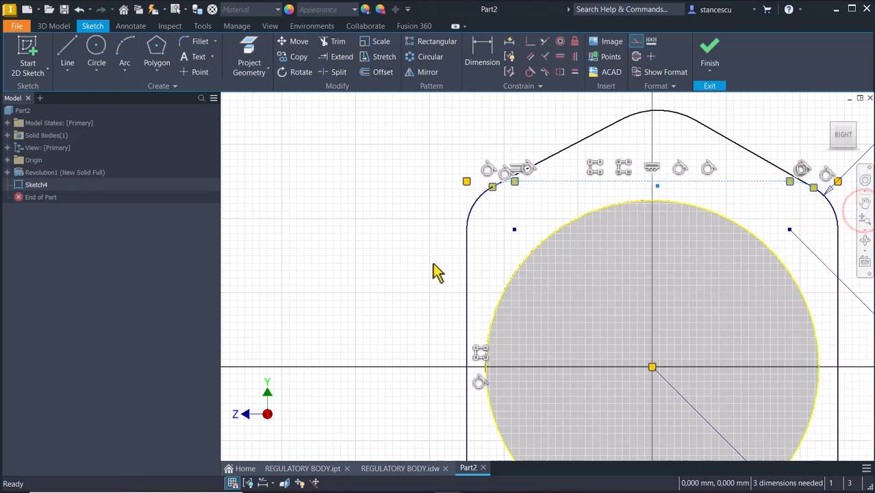
Align the centre point of the peak's arc vertically with the sketch origin using a vertical constraint
click(356, 268)
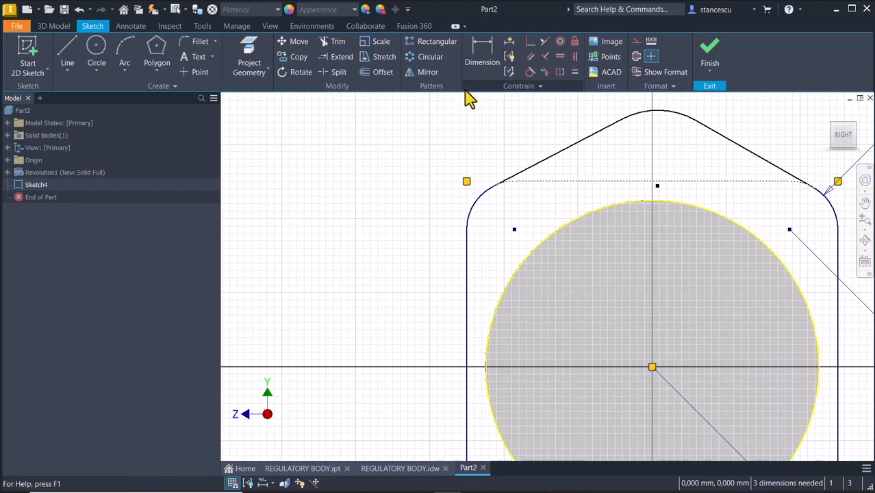
click(576, 58)
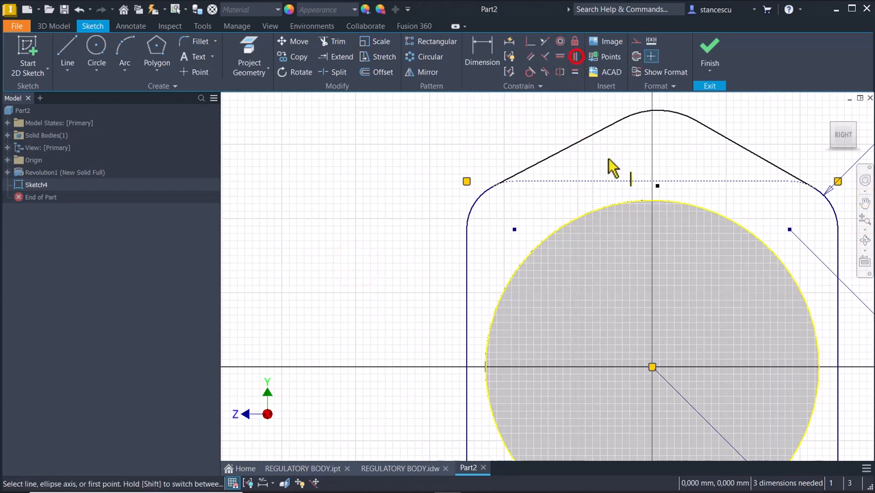
click(658, 187)
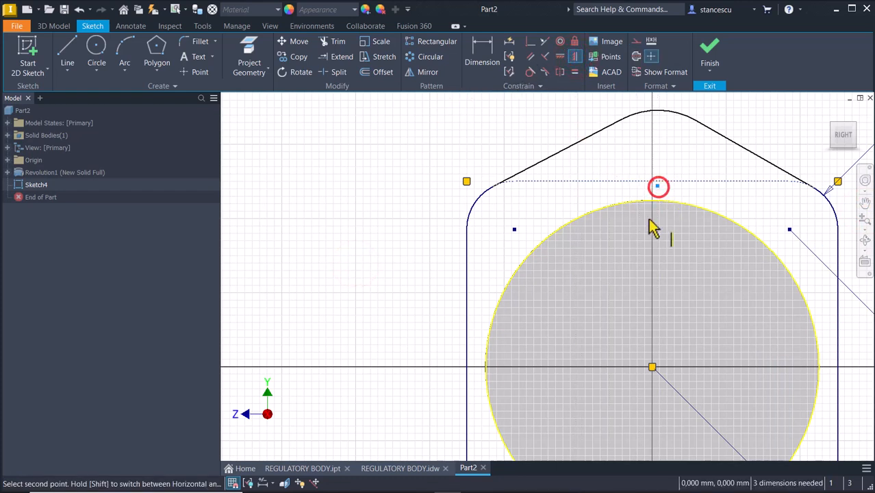
click(652, 368)
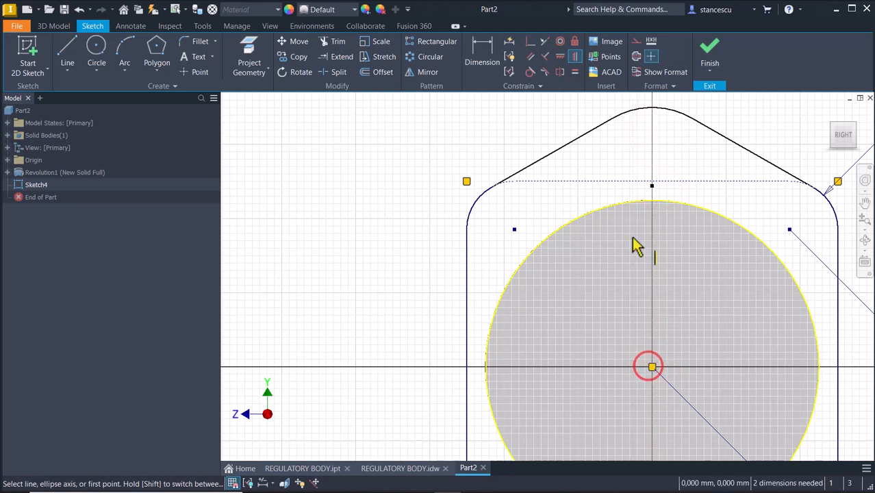
Apply an equal constraint between the peak's arc and the upper-left corner fillet
click(575, 72)
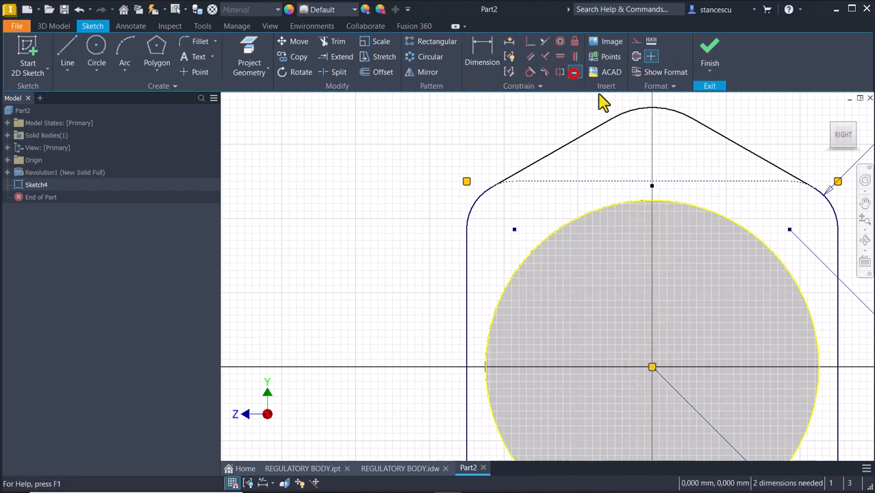
click(631, 110)
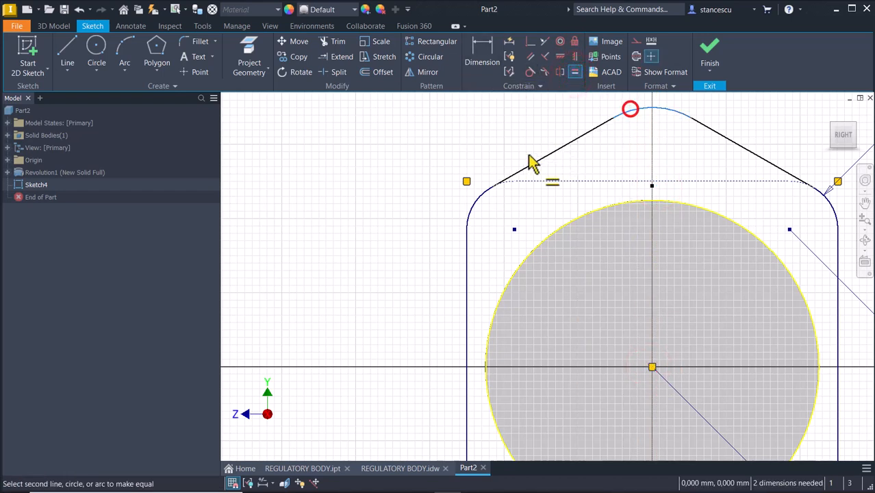
click(480, 199)
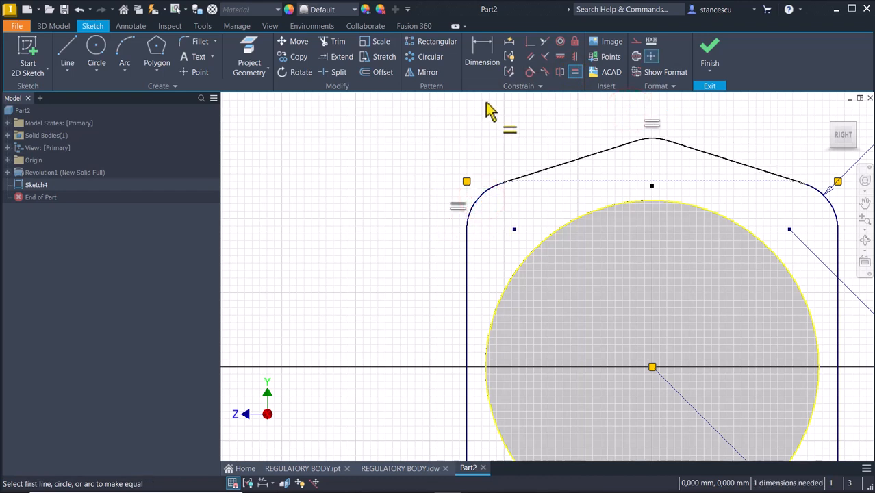
Dimension the height from the origin to the peak arc's centre, link it to the 52,5 mm diagonal dimension, and finish the sketch
click(481, 53)
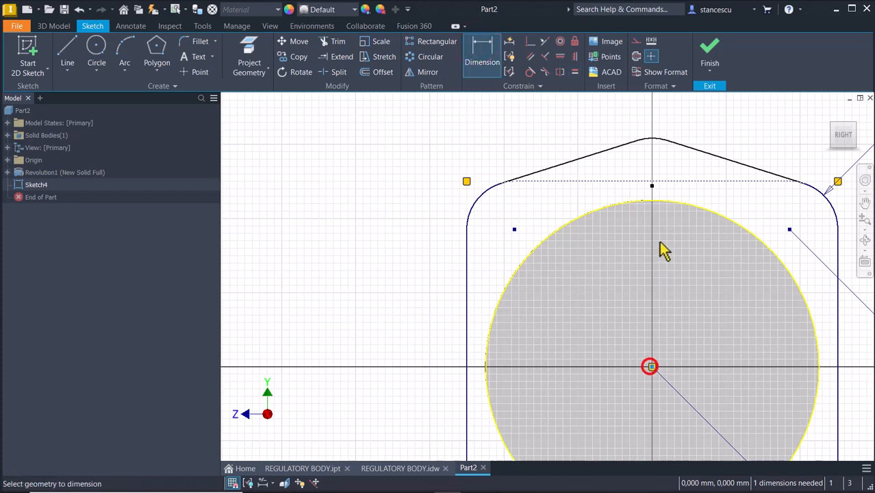
click(654, 190)
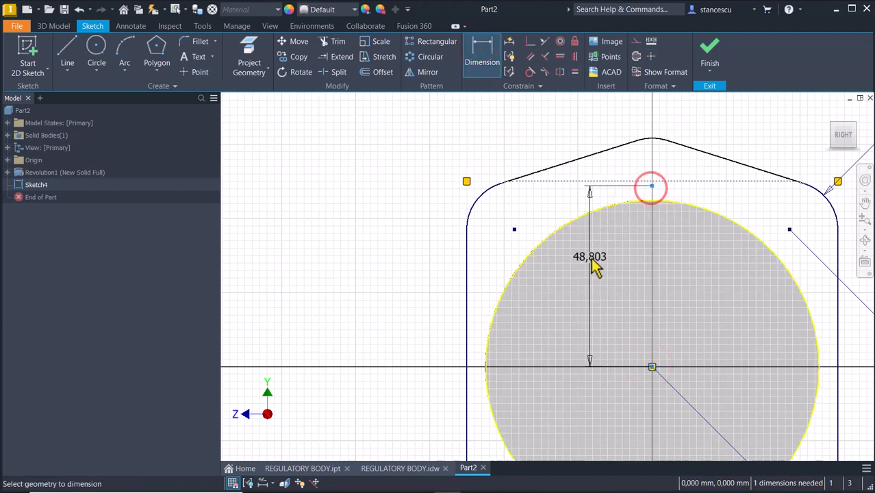
right_click(593, 267)
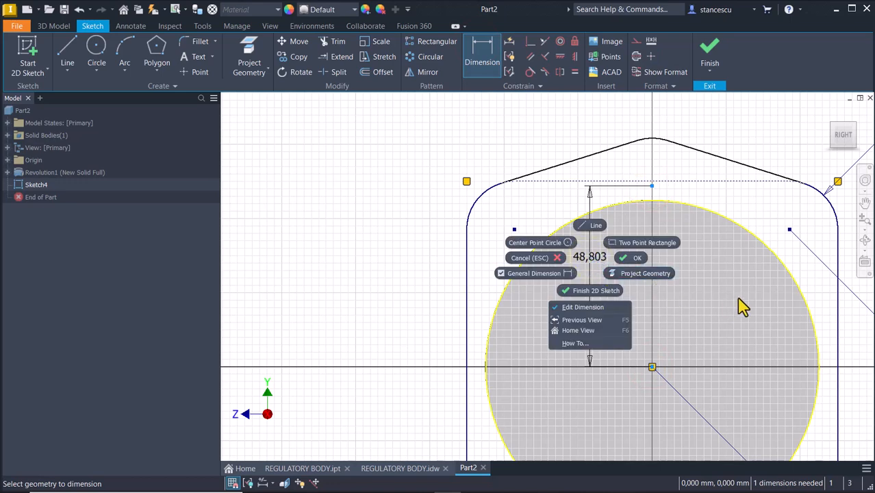
click(718, 295)
mouse_move(719, 294)
middle_down()
mouse_move(663, 295)
mouse_move(434, 258)
mouse_move(485, 245)
middle_up()
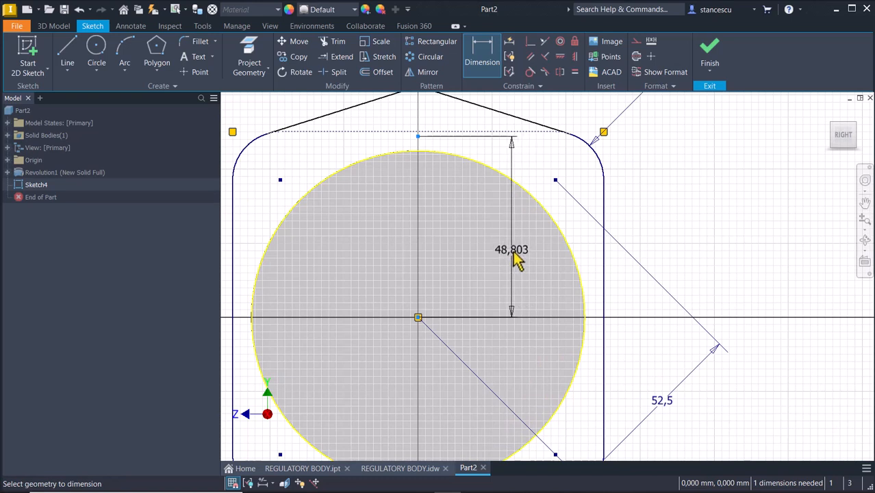
click(512, 249)
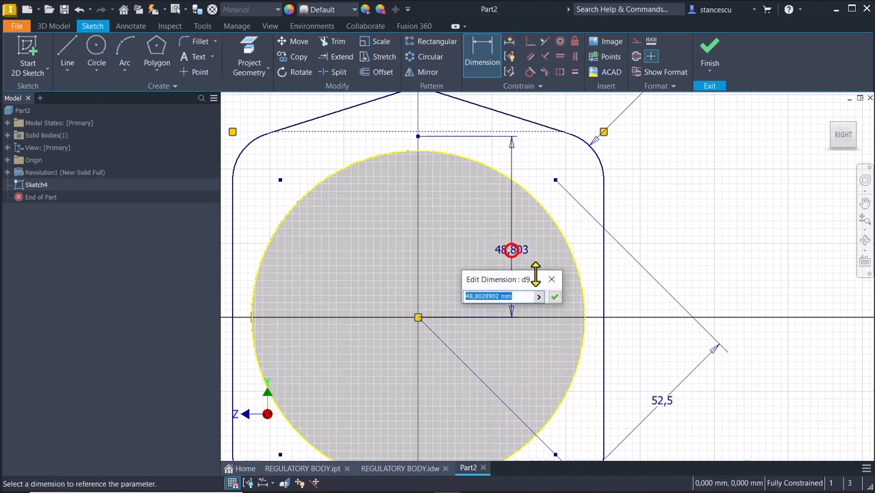
click(662, 402)
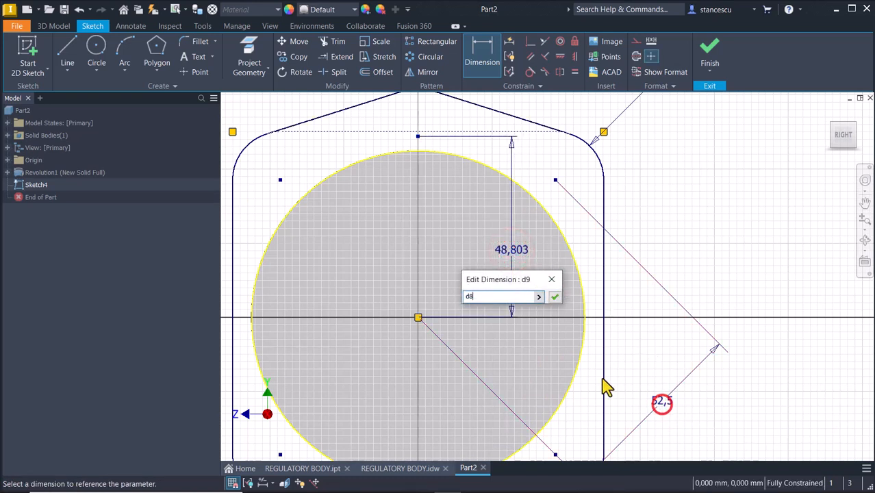
click(555, 297)
key(Num_Lock)
scroll(668, 254, down, 3)
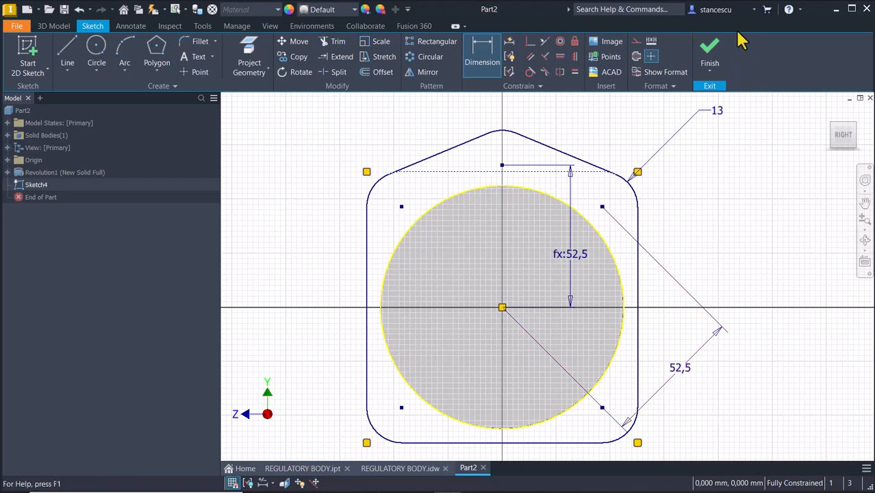
click(711, 56)
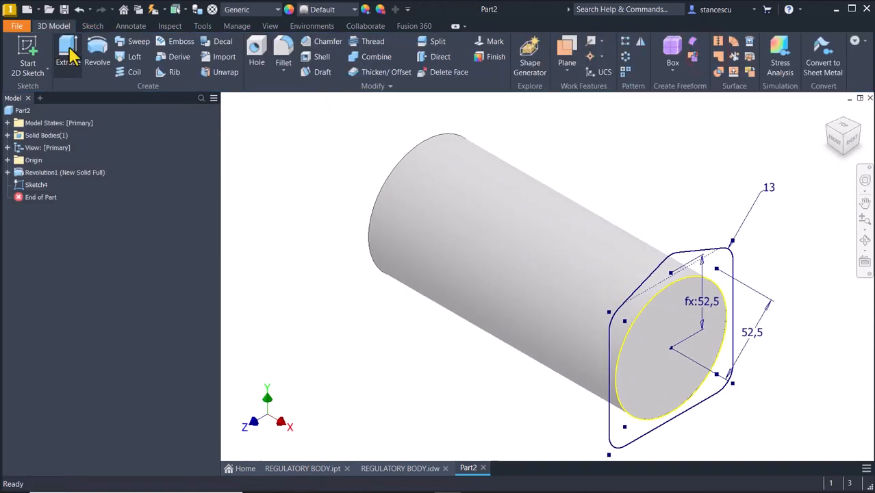
Extrude both regions of the flange profile 20 mm back along the cylinder, joined to the body
click(68, 53)
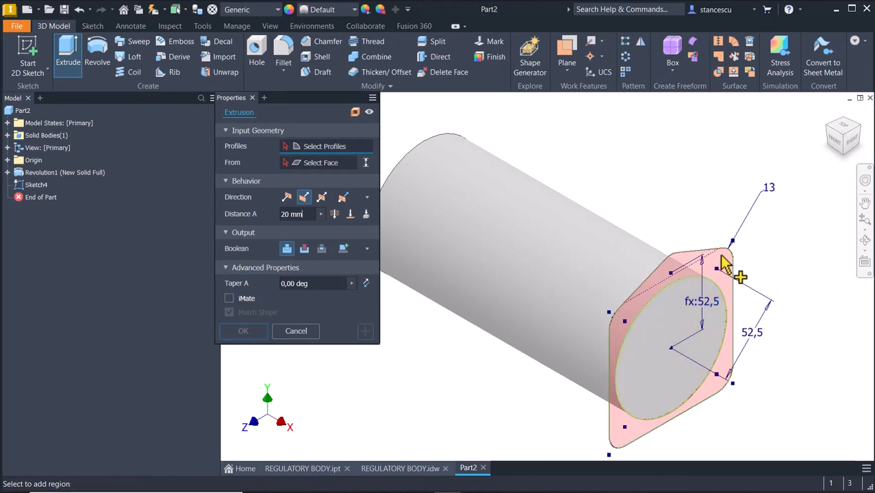
click(725, 260)
click(728, 255)
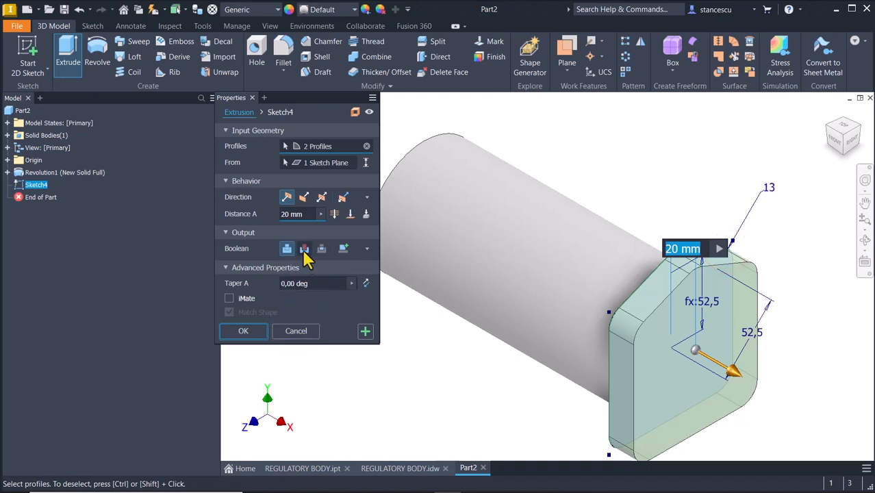
click(303, 249)
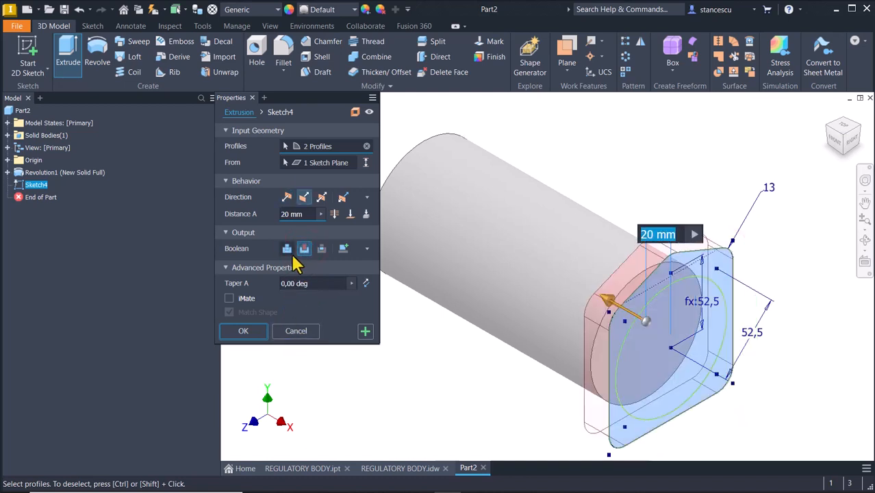
click(288, 250)
click(303, 197)
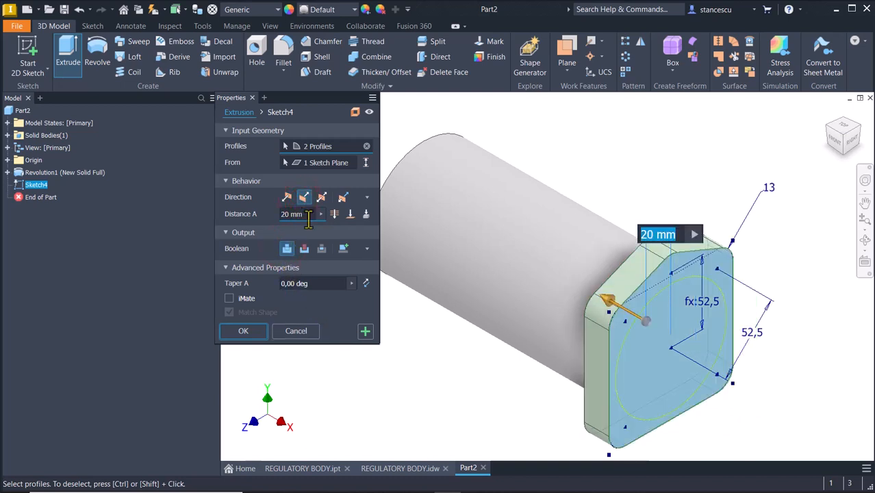
click(308, 216)
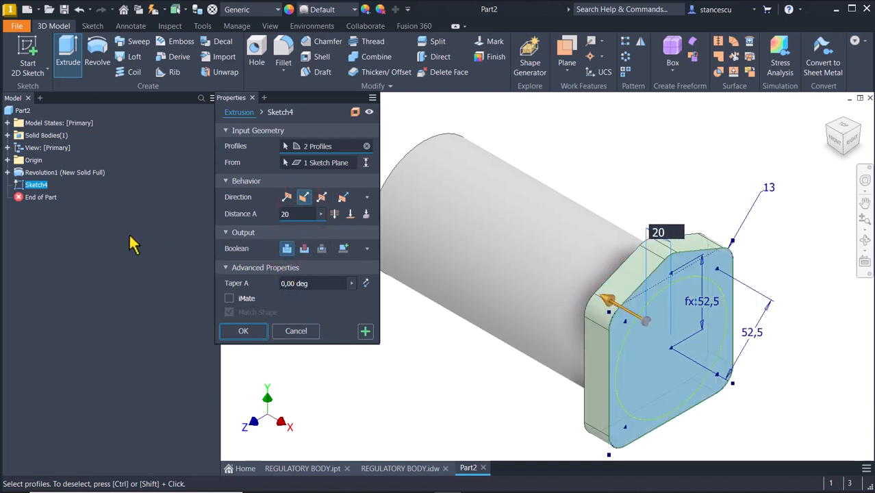
click(243, 331)
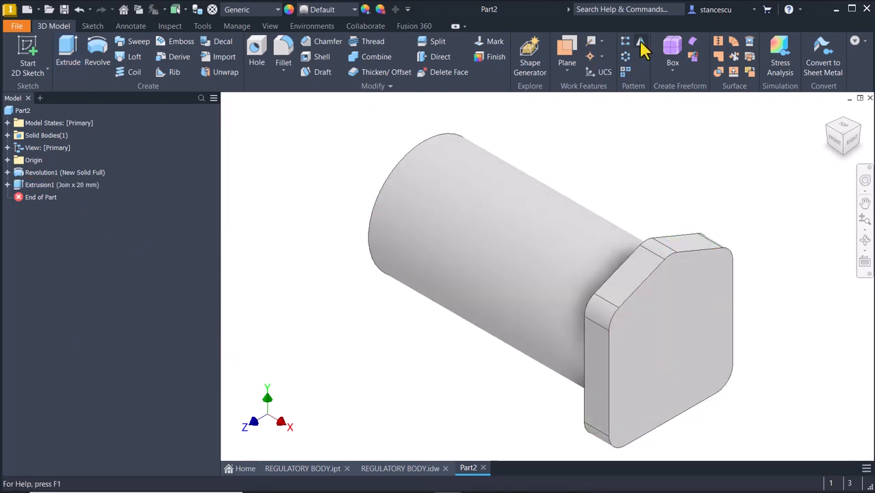
Mirror the flange extrusion about the origin's YZ plane to the cylinder's other end
click(640, 42)
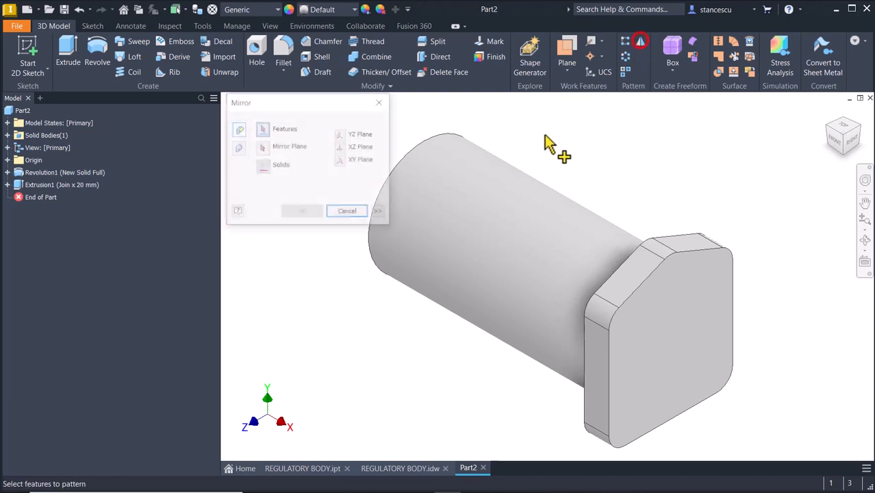
click(42, 186)
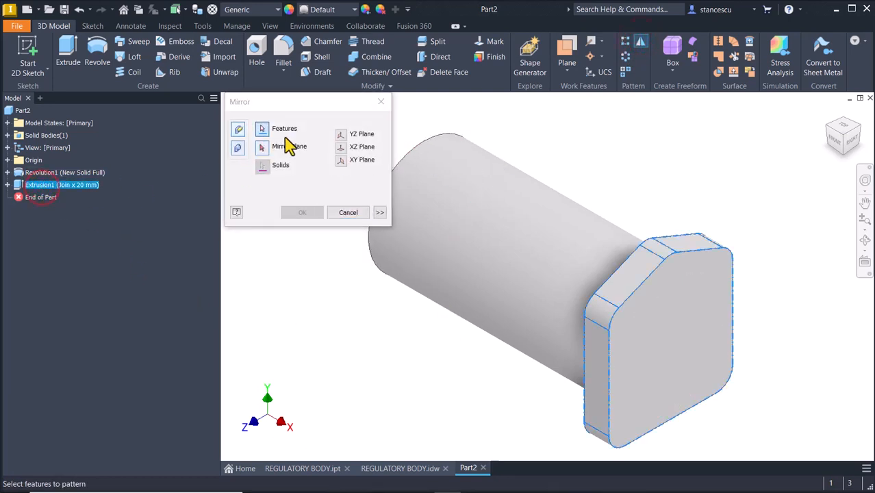
click(261, 147)
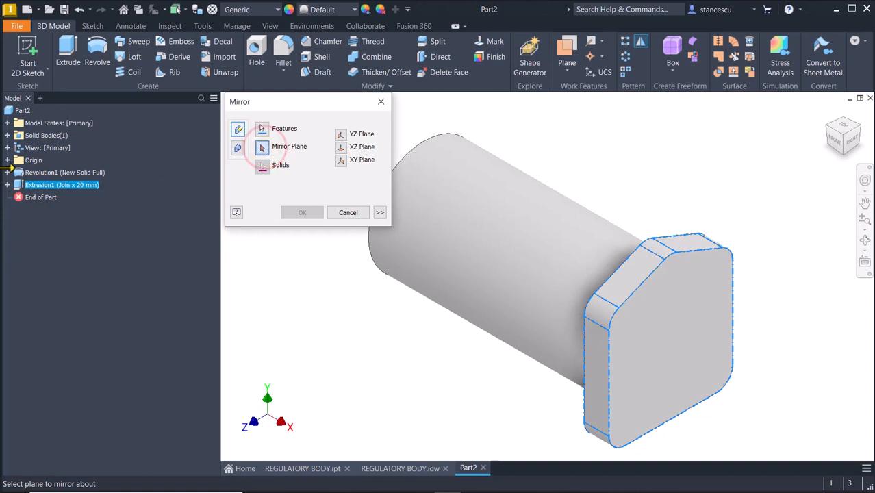
click(8, 160)
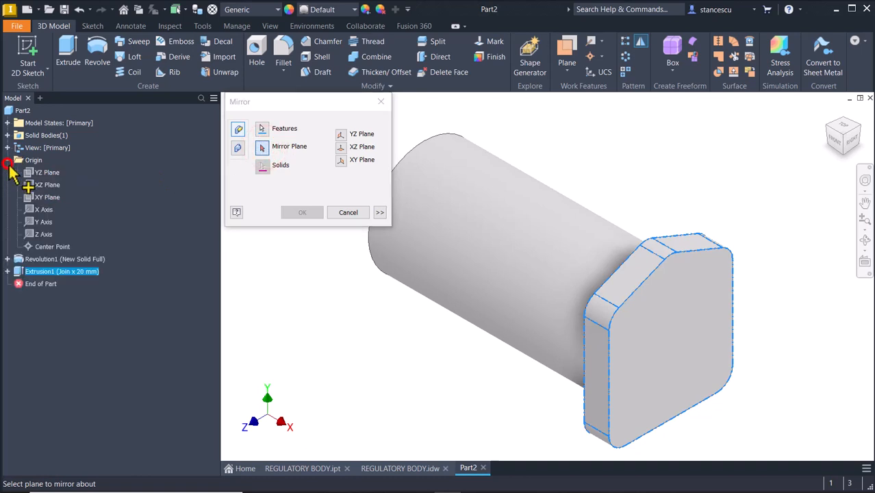
click(48, 172)
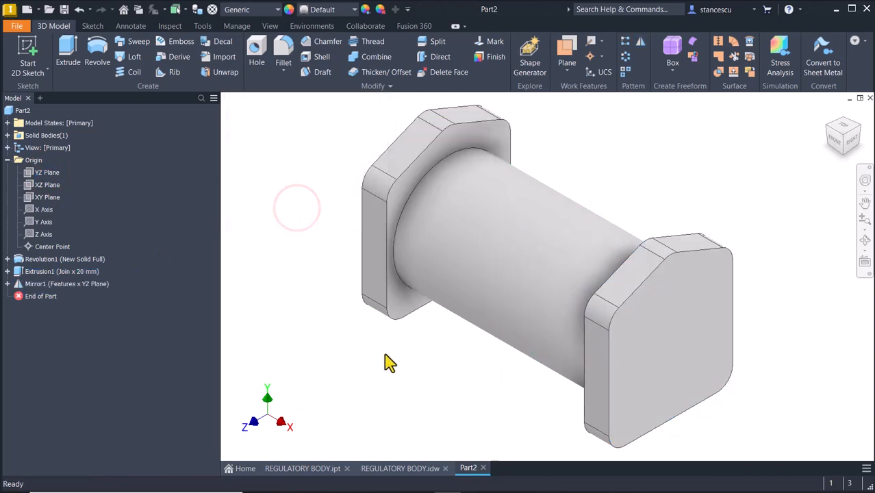
key(F6)
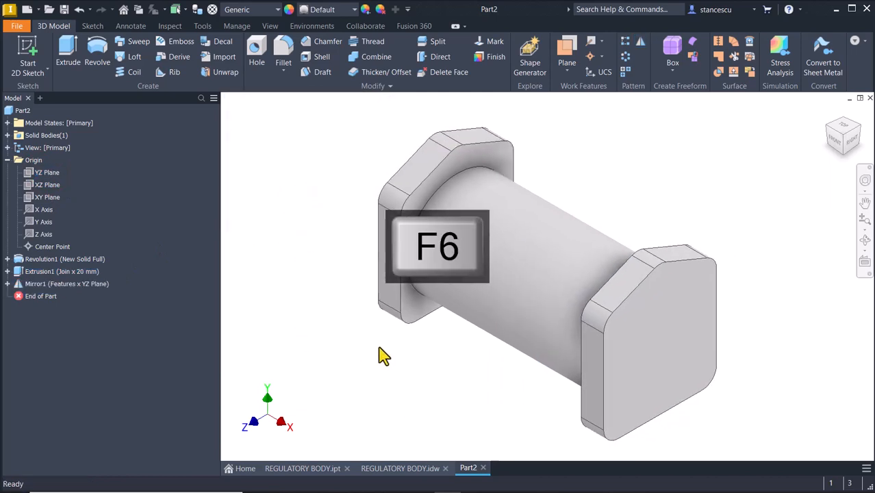
Examine the flange and body views in the REGULATORY BODY drawing and the shape of the finished reference part
click(401, 469)
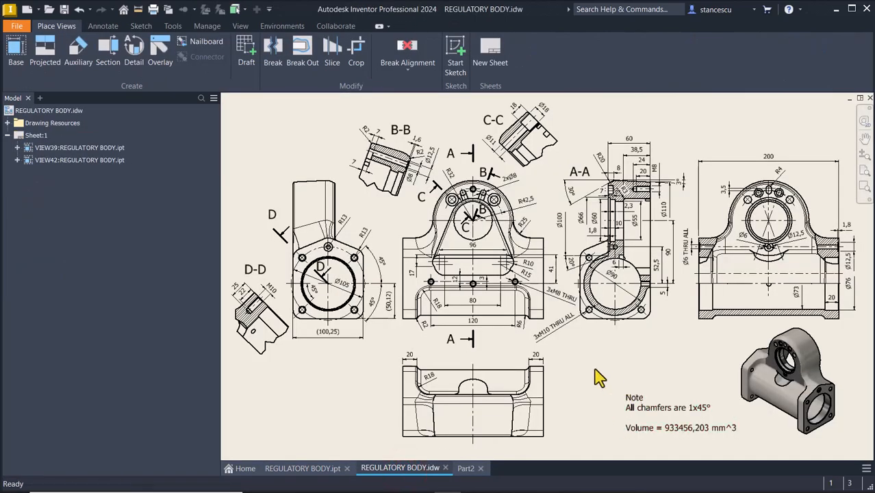
scroll(414, 358, up, 4)
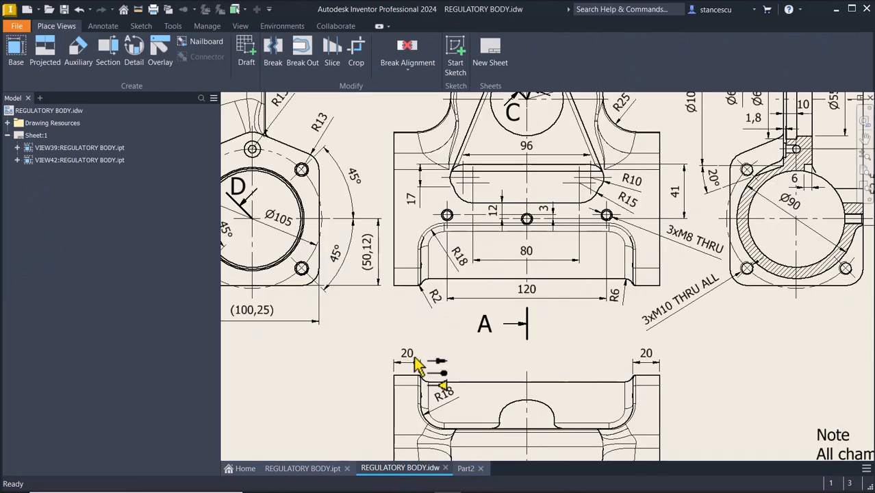
click(465, 469)
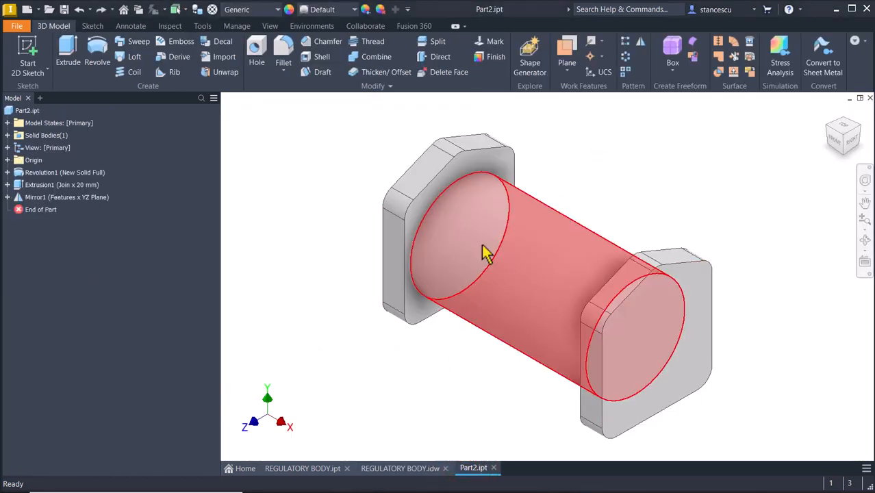
click(412, 470)
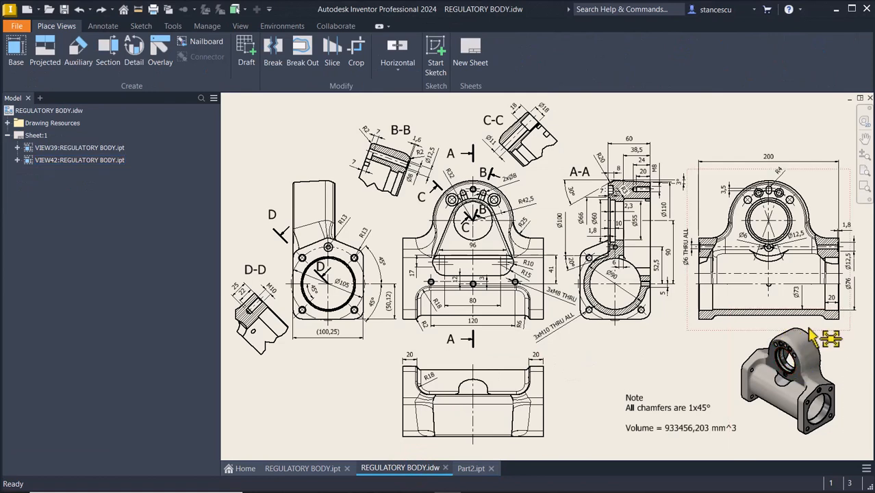
click(302, 469)
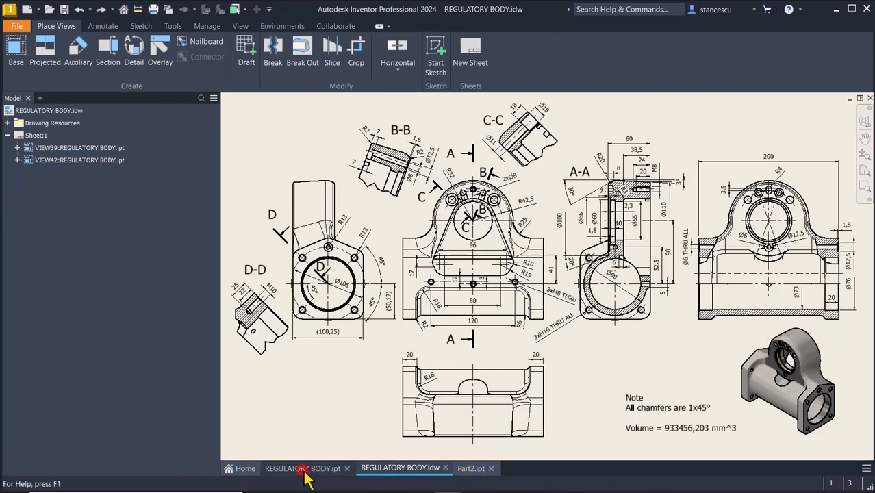
click(306, 472)
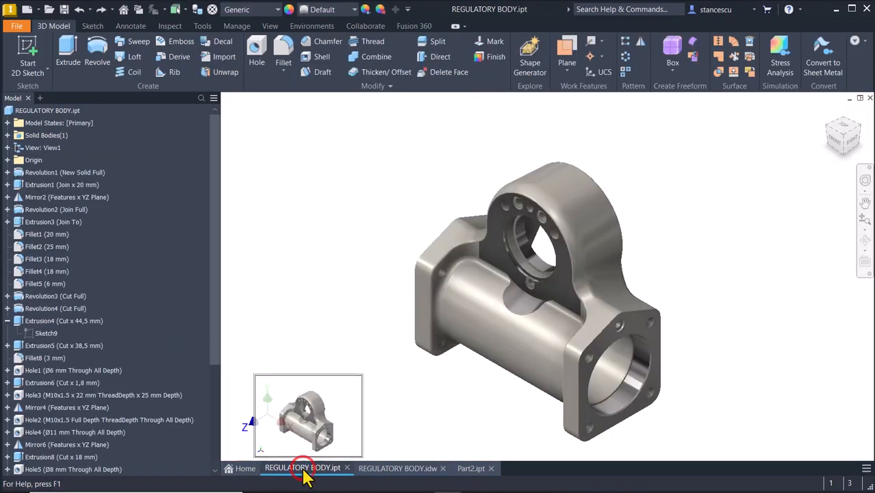
scroll(654, 213, up, 2)
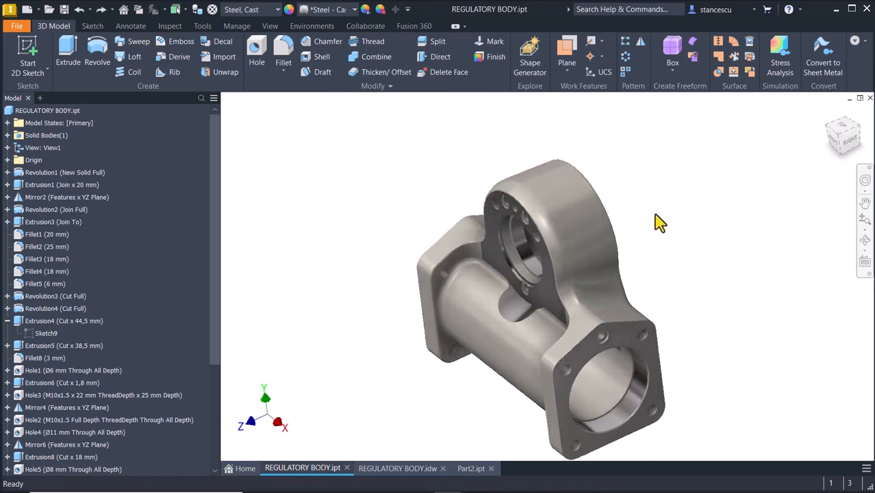
shift+middle_drag(655, 212, 447, 268)
key(F6)
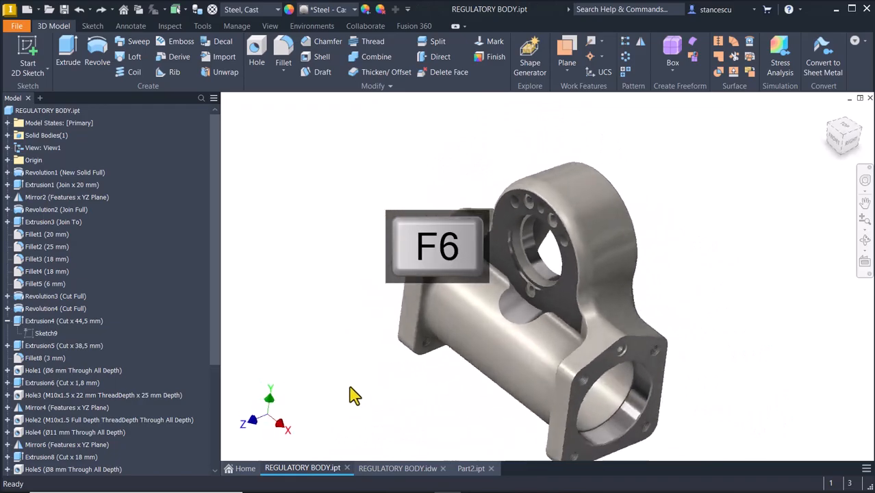
Examine section view A-A of the REGULATORY BODY drawing for the upper boss's height, diameter, width, angles and tapered outer profile
click(370, 468)
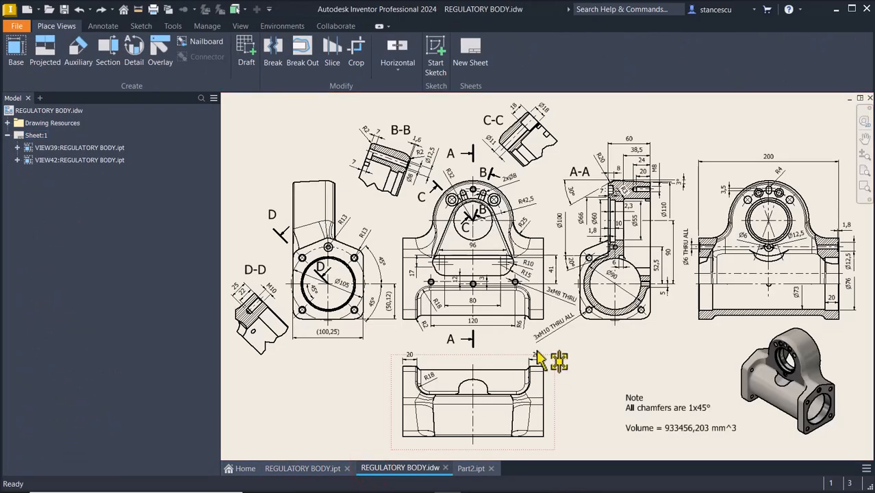
scroll(677, 231, up, 6)
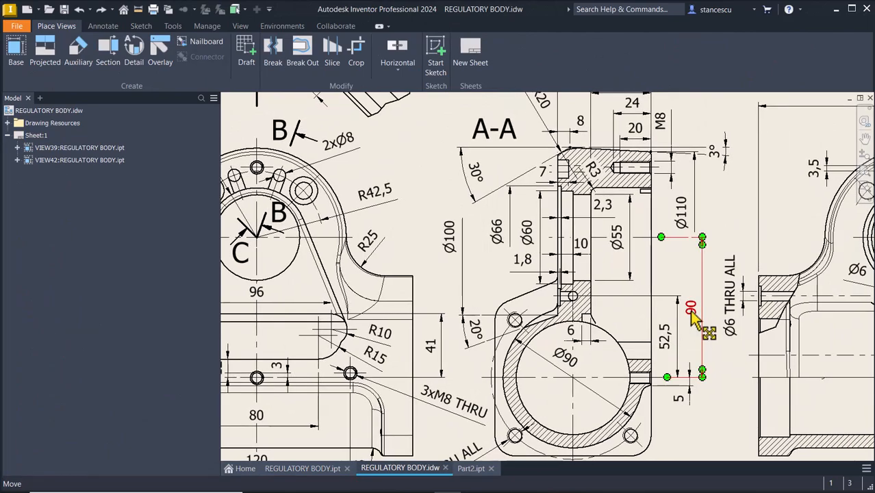
scroll(580, 249, up, 1)
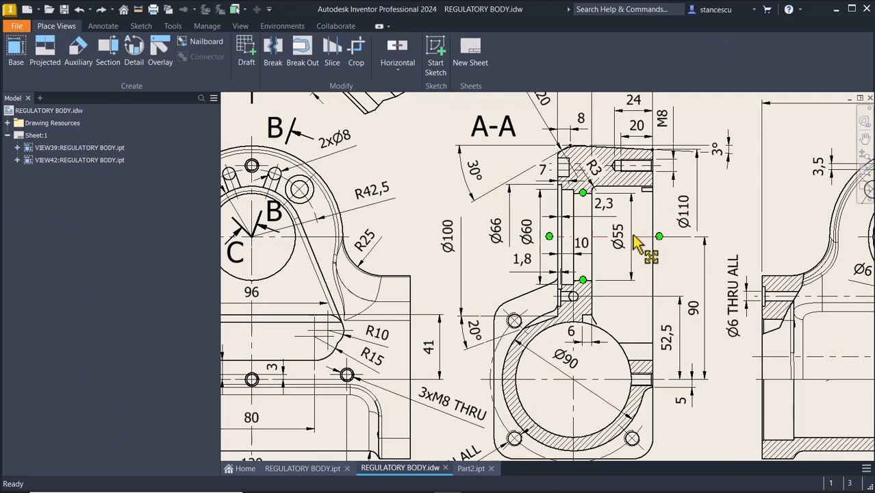
scroll(580, 249, down, 2)
middle_drag(583, 193, 581, 250)
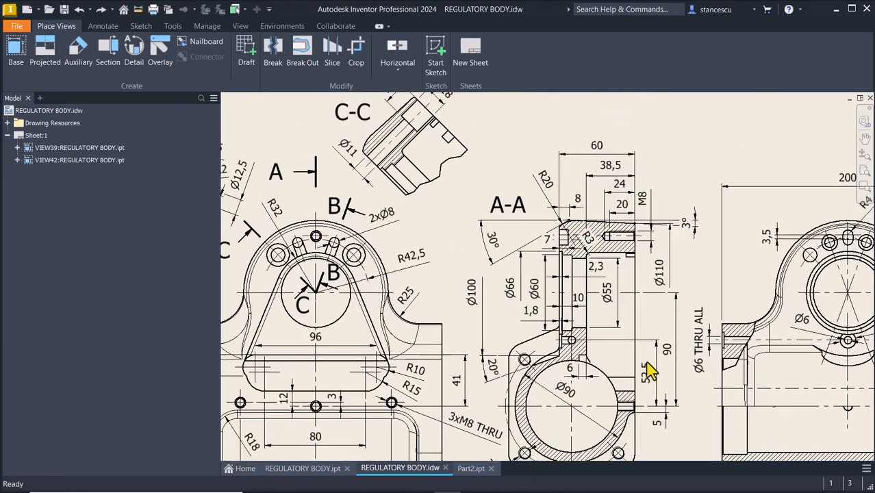
middle_drag(643, 449, 640, 370)
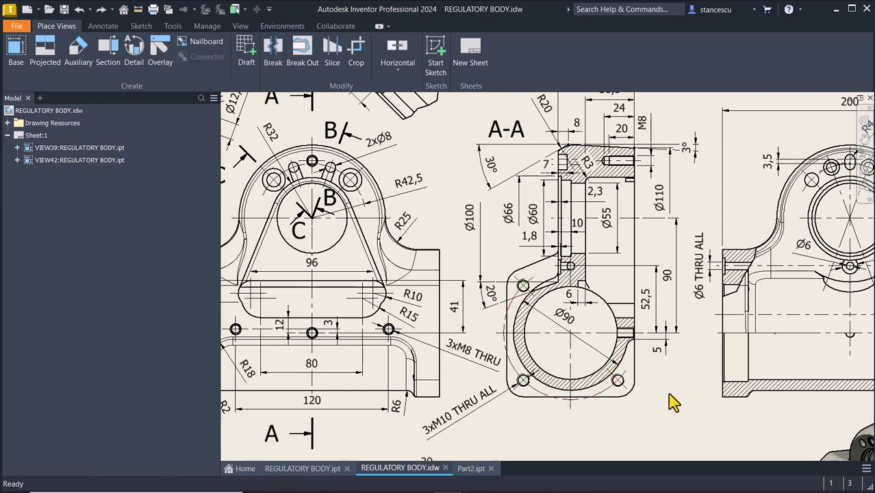
scroll(665, 379, up, 2)
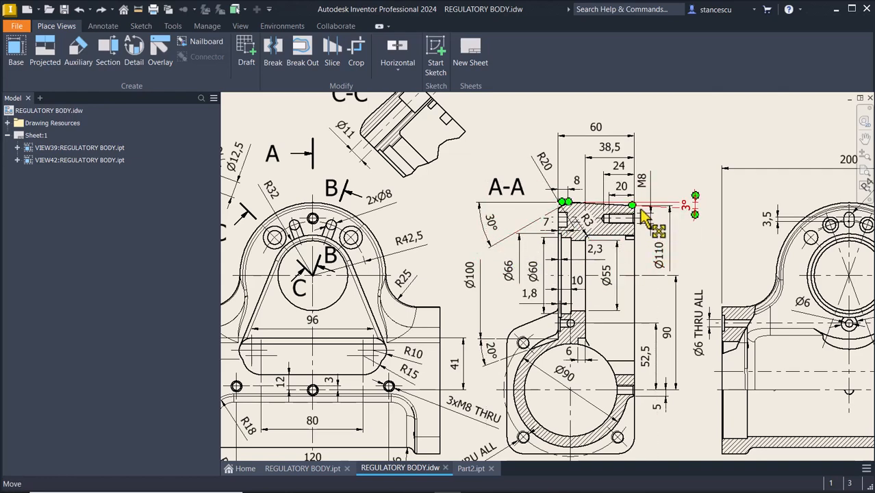
scroll(643, 218, up, 6)
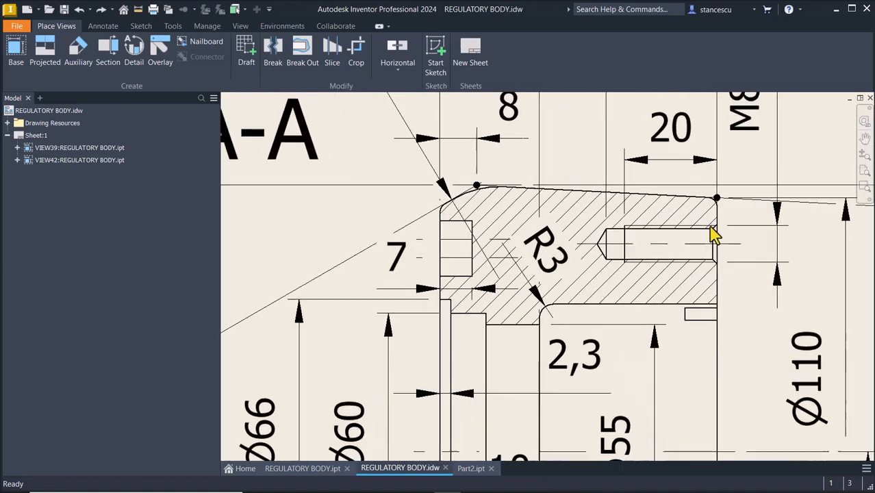
scroll(711, 234, up, 2)
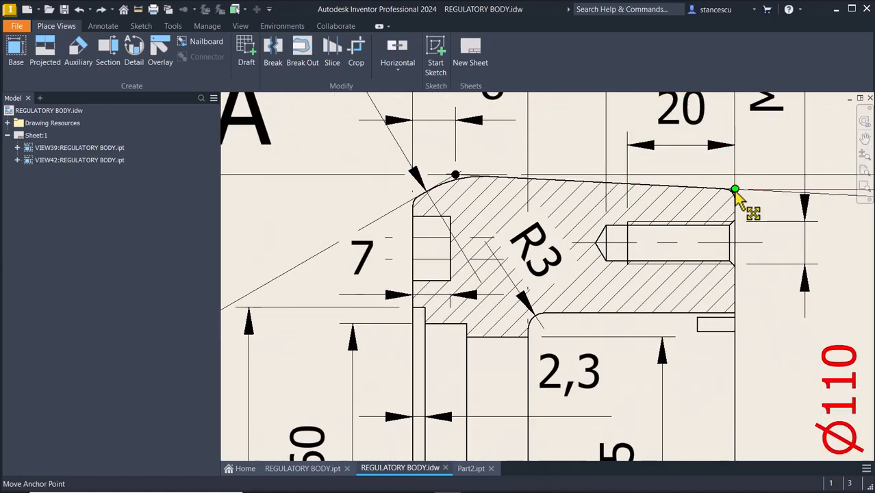
scroll(737, 198, down, 3)
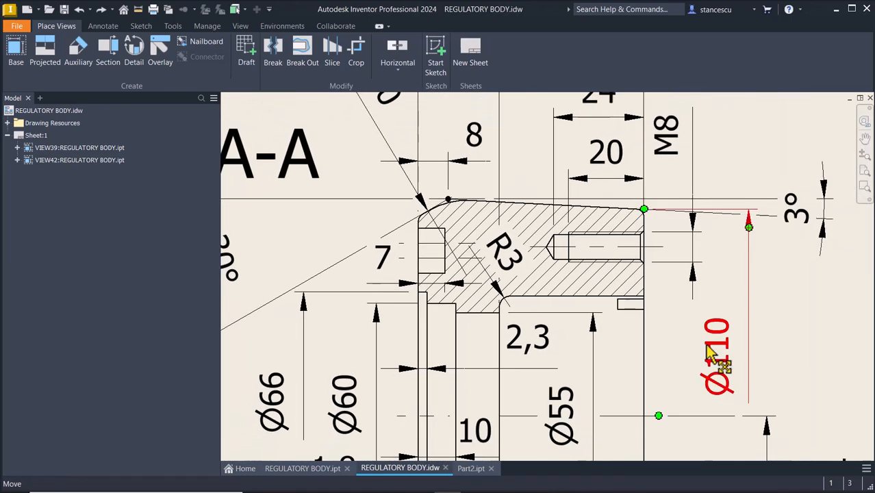
scroll(718, 360, down, 3)
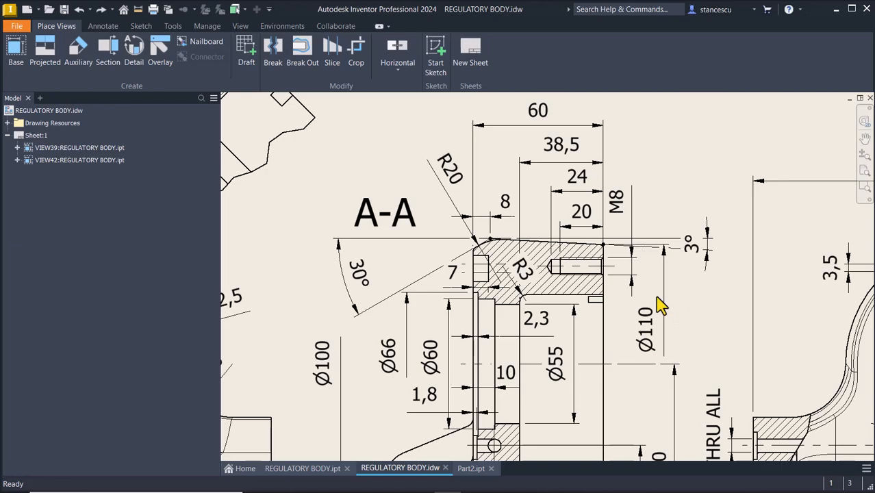
key(Home)
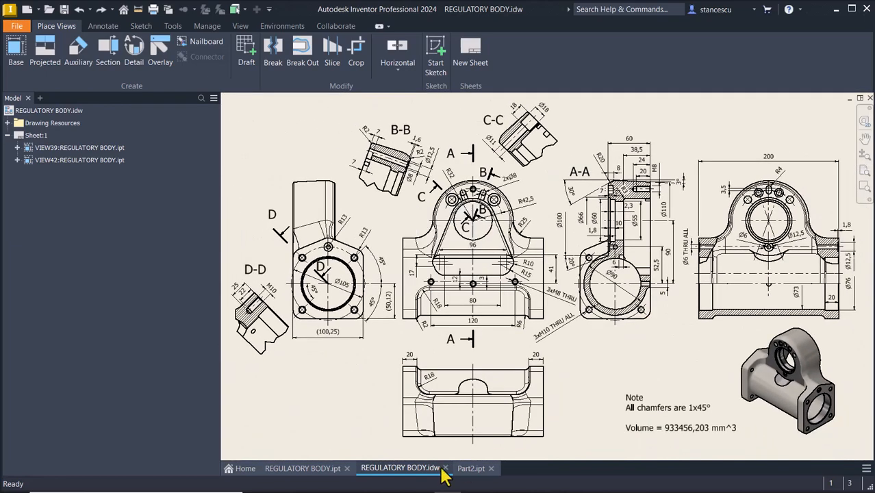
Return to Part2.ipt and start a sketch on the origin's YZ plane, with the model sliced at the sketch plane
click(472, 468)
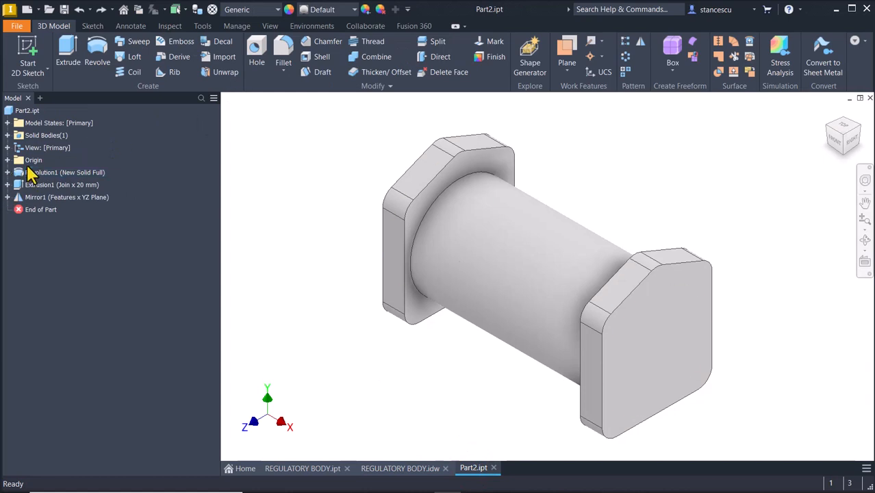
click(8, 160)
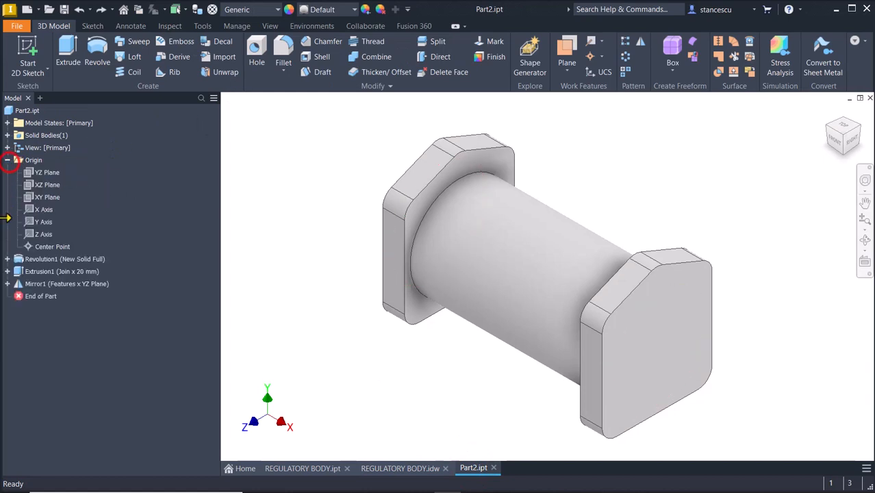
click(54, 175)
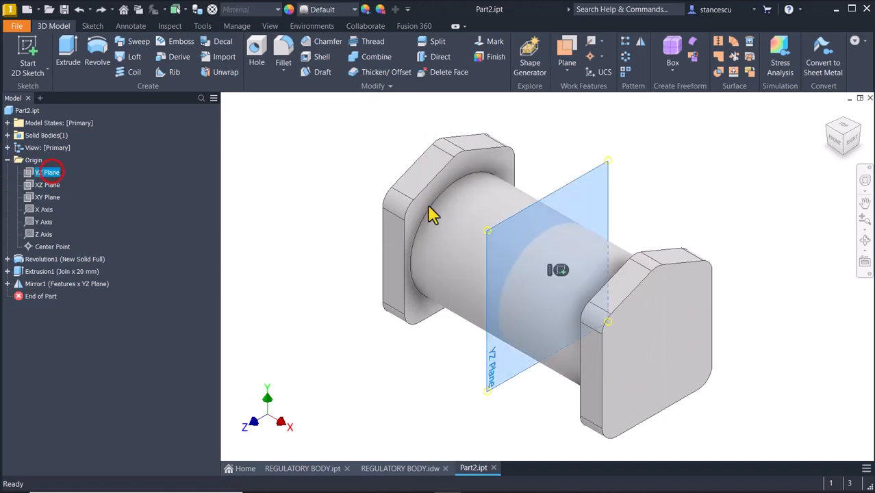
click(560, 270)
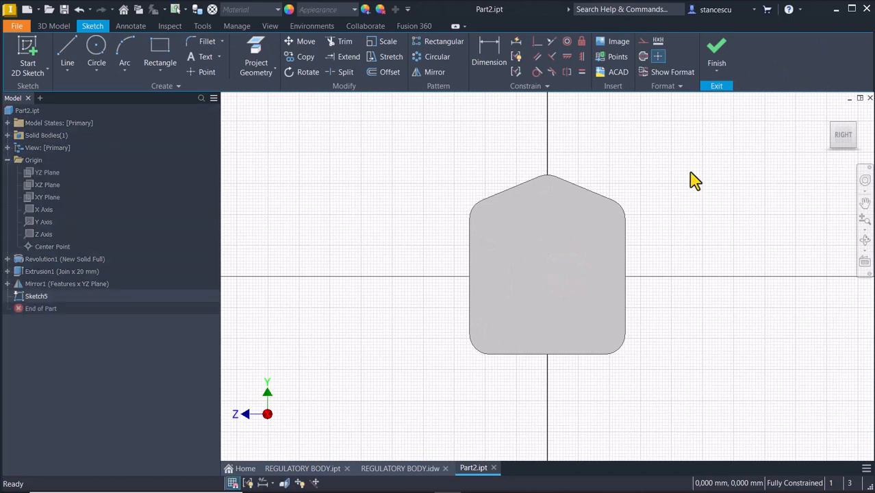
key(F7)
mouse_move(690, 176)
middle_down()
mouse_move(673, 314)
mouse_move(687, 283)
middle_up()
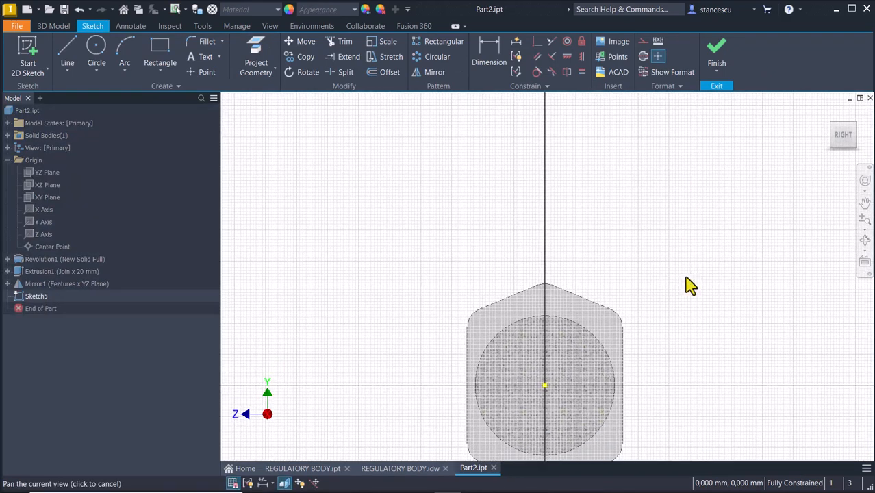
Draw a closed five-sided line profile above the body, with horizontal base, about 26 mm vertical sides and two slopes meeting at a peak
click(68, 62)
click(517, 216)
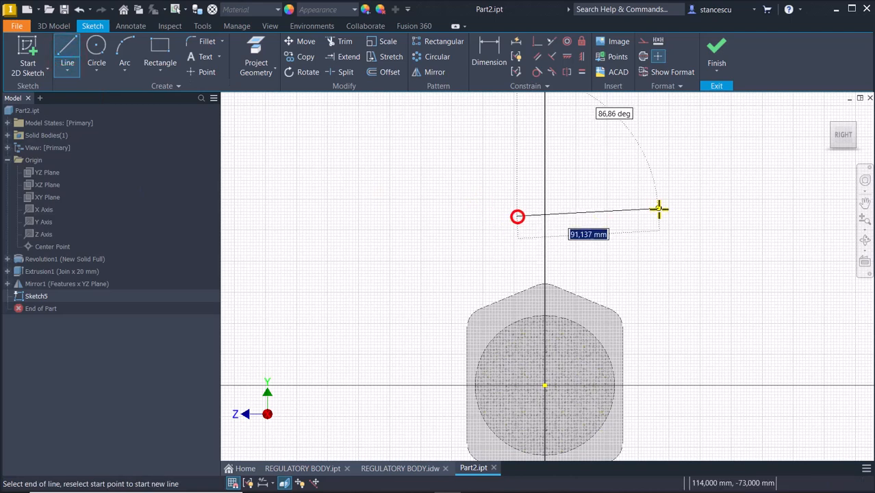
click(624, 216)
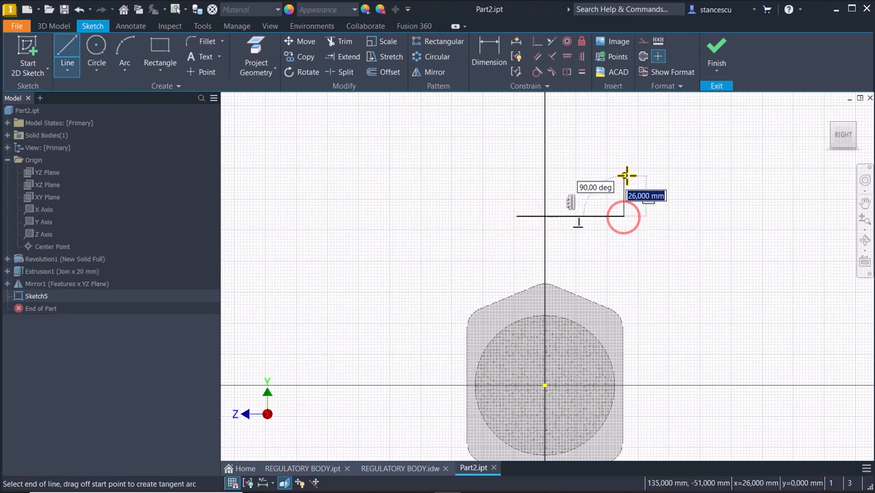
click(624, 176)
click(548, 165)
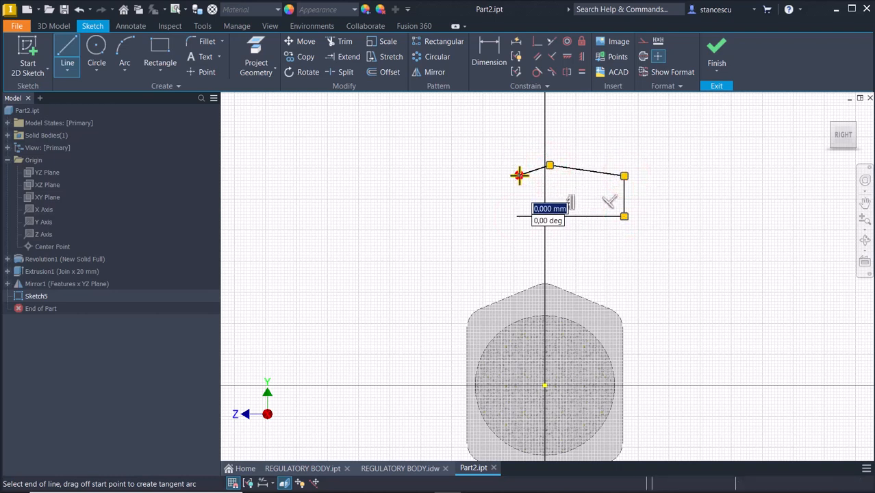
click(518, 176)
click(516, 216)
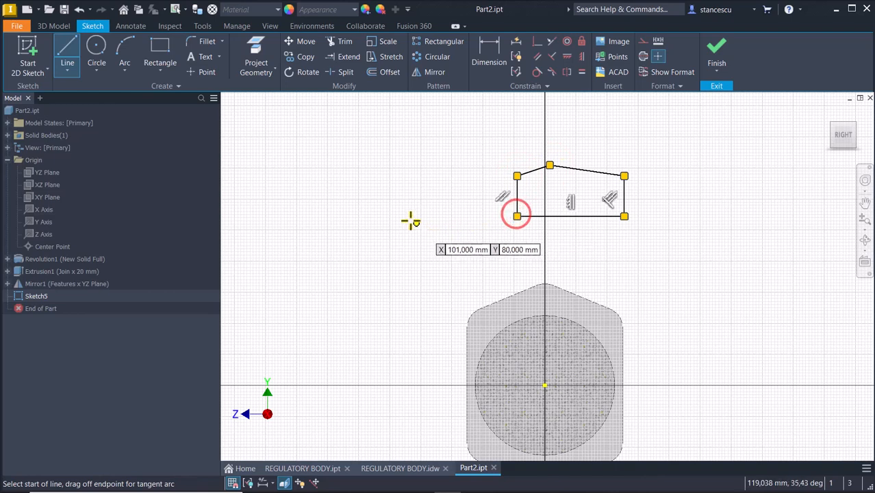
key(Escape)
Dimension the profile's base line 90 mm above the origin
click(489, 59)
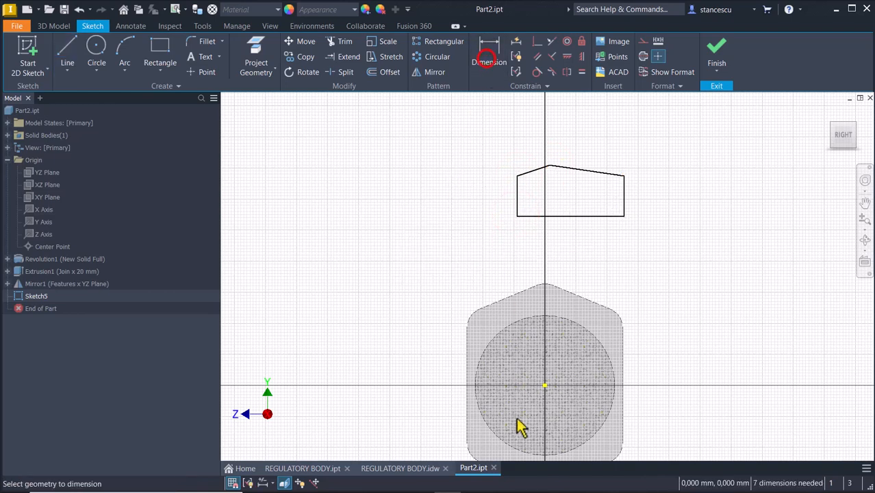
click(545, 386)
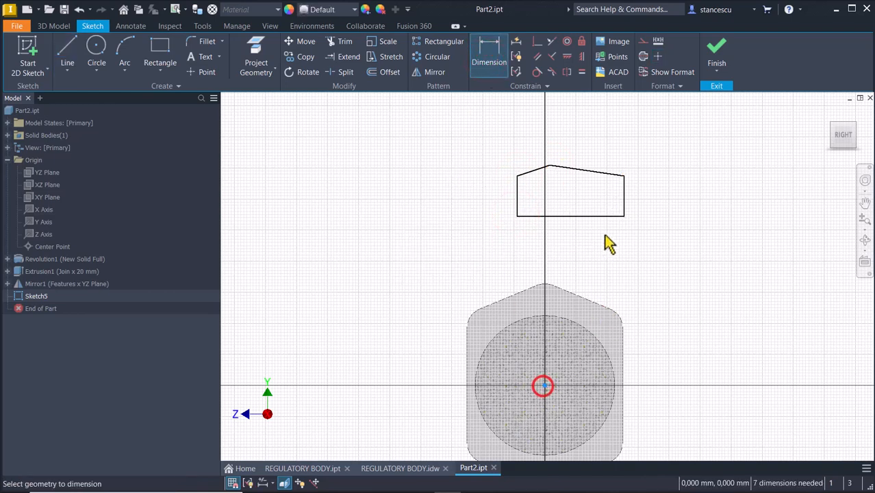
click(611, 217)
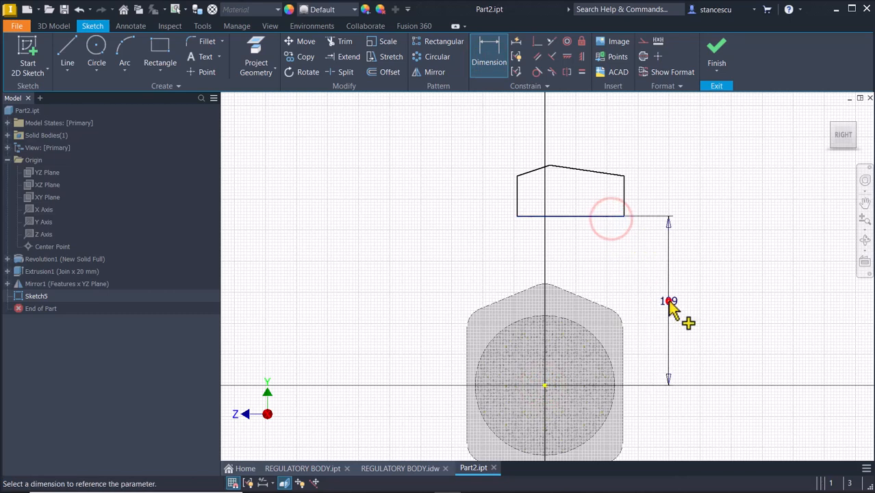
click(668, 301)
text(90)
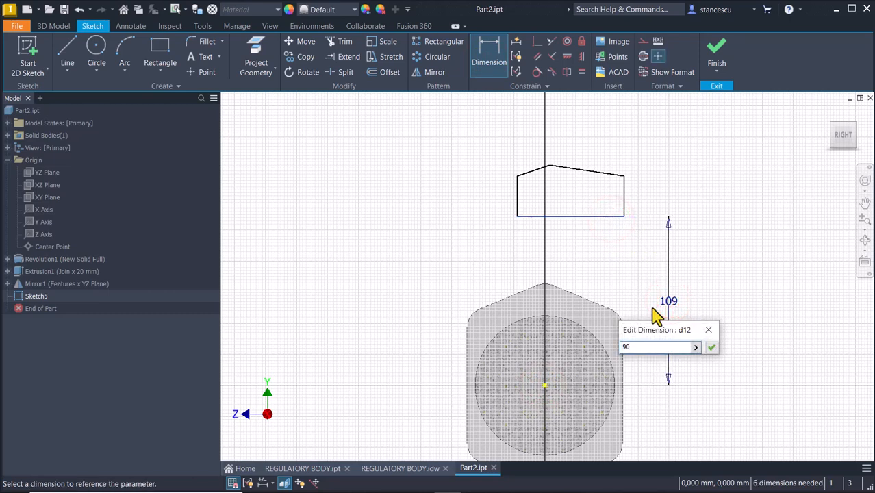
key(Return)
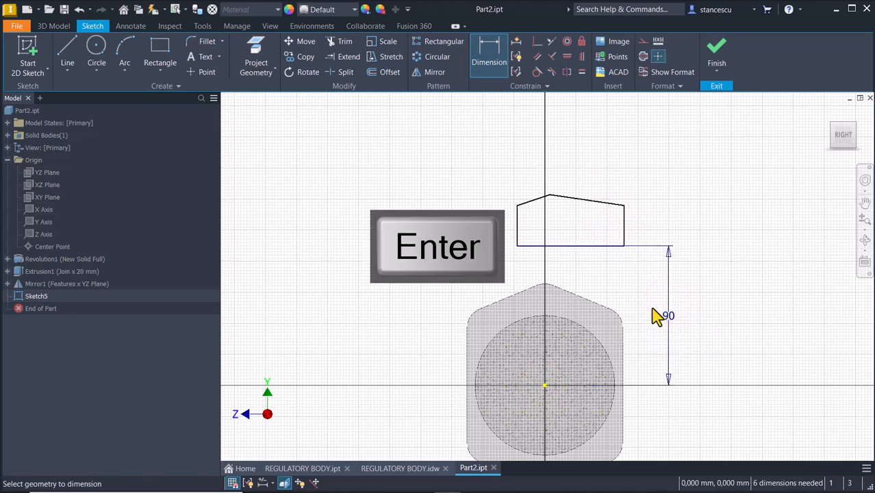
key(Escape)
Convert the profile's base line to a centerline and dimension the upper-right corner from it as a 110 mm diameter
click(588, 244)
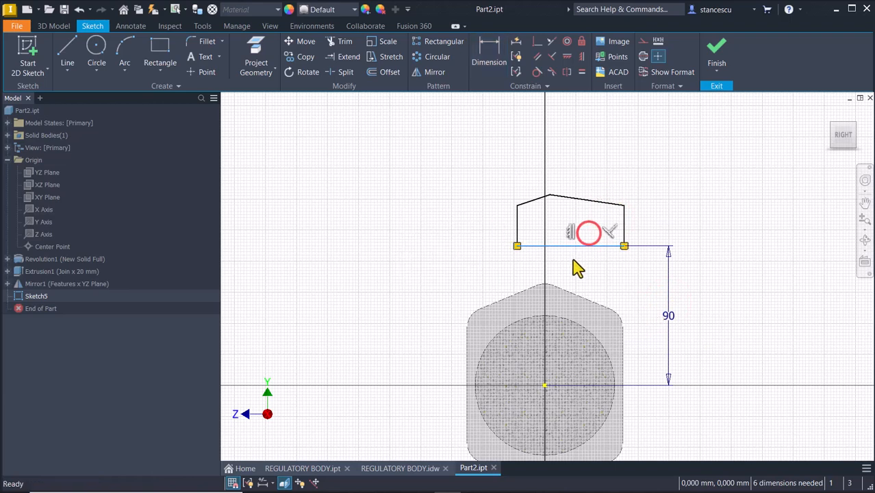
click(644, 57)
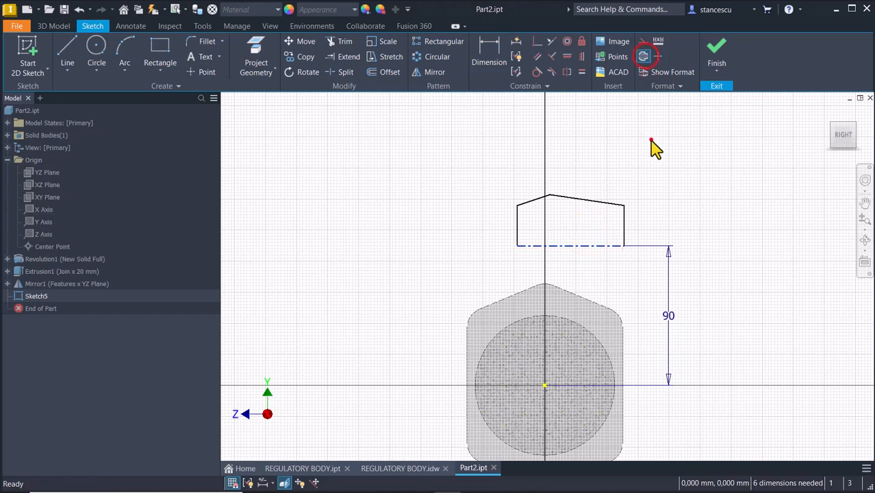
click(650, 140)
click(488, 52)
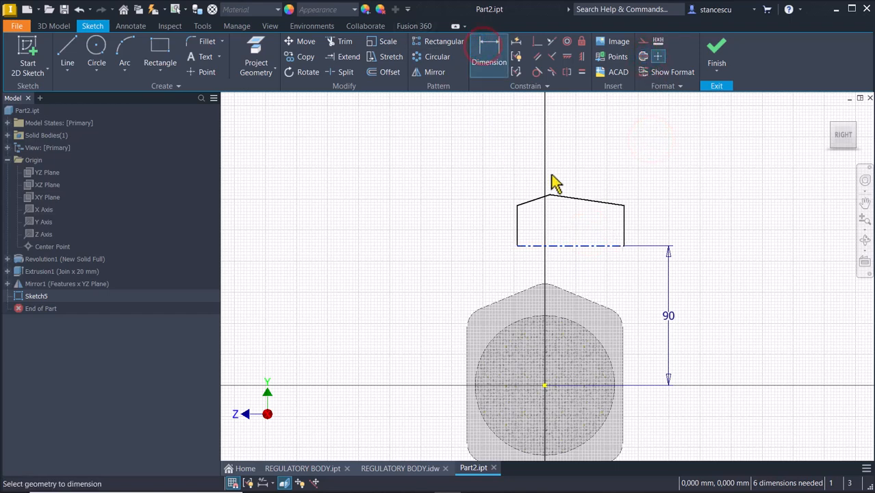
click(624, 205)
click(609, 245)
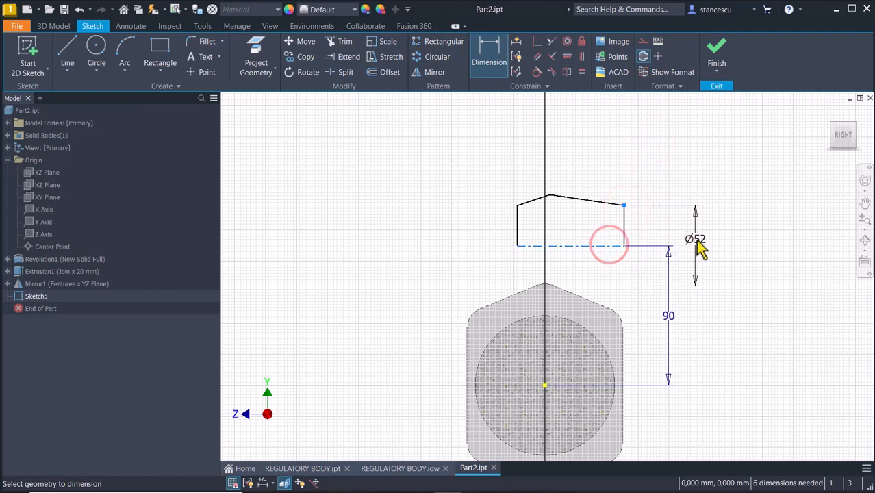
click(699, 249)
text(110)
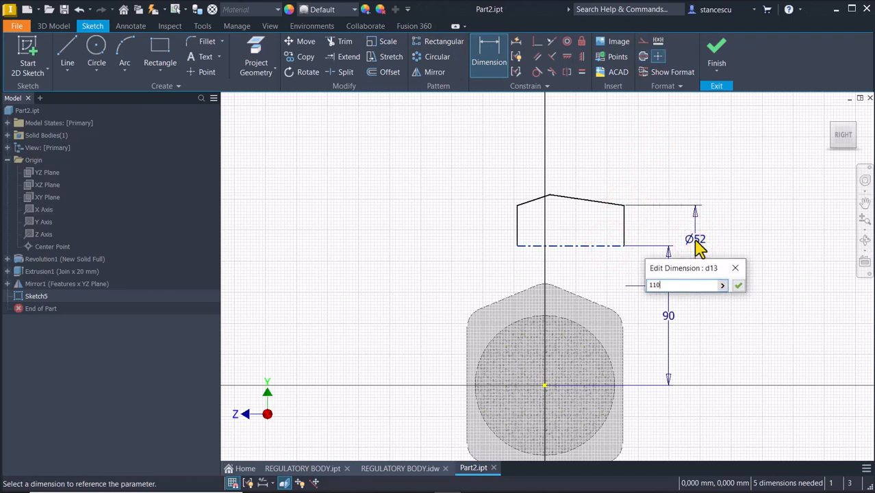
key(Return)
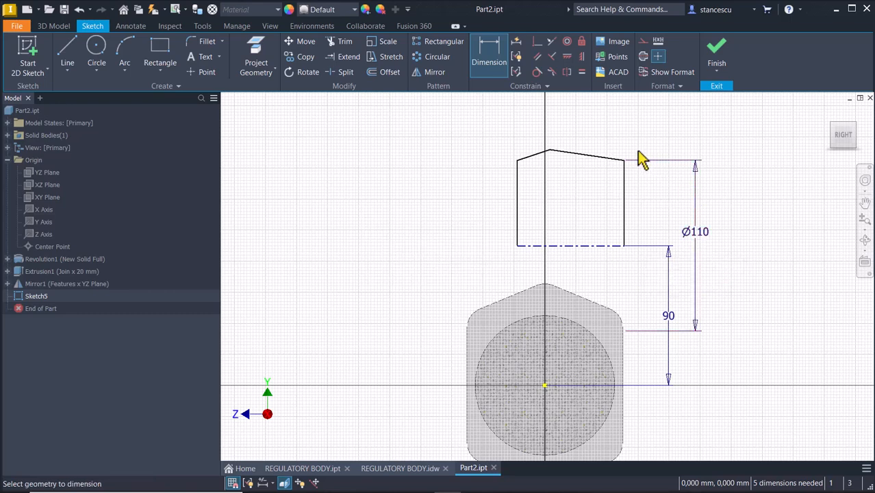
Set the angle between the profile's long sloped top line and the centerline to 3 degrees
click(597, 156)
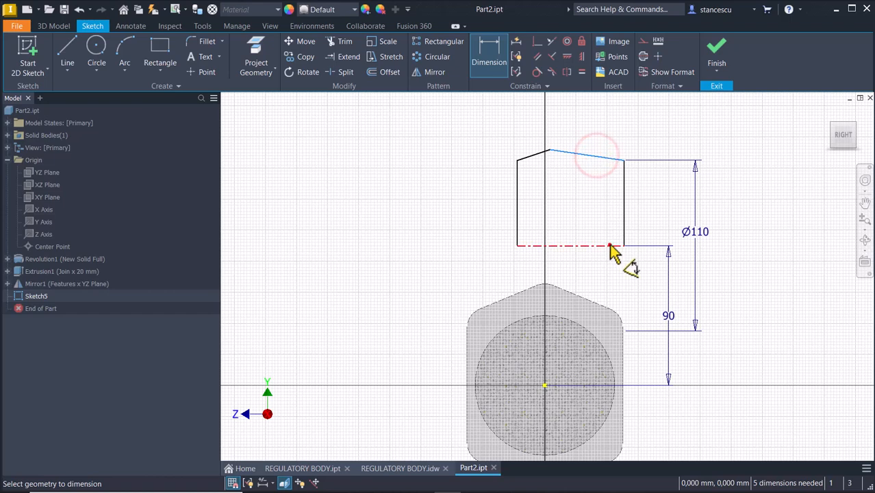
click(609, 244)
click(727, 210)
text(3)
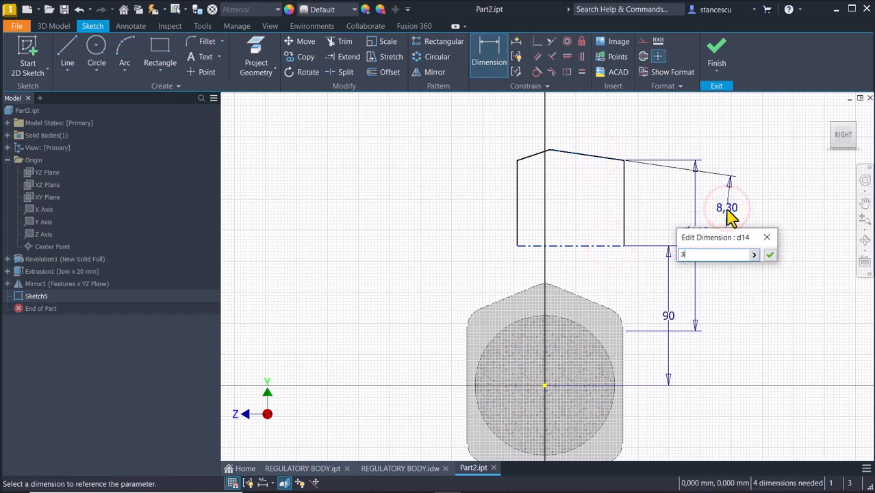
key(Return)
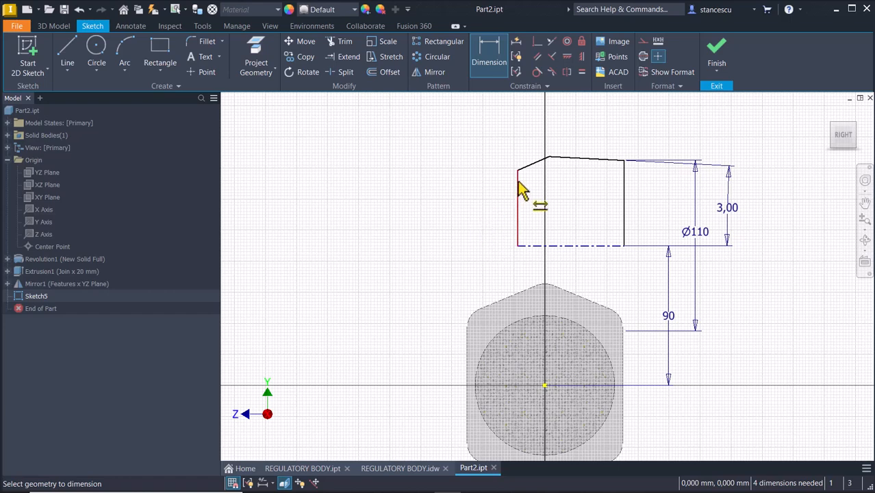
Set the angle between the profile's short sloped top line and the centerline to 30 degrees
click(539, 163)
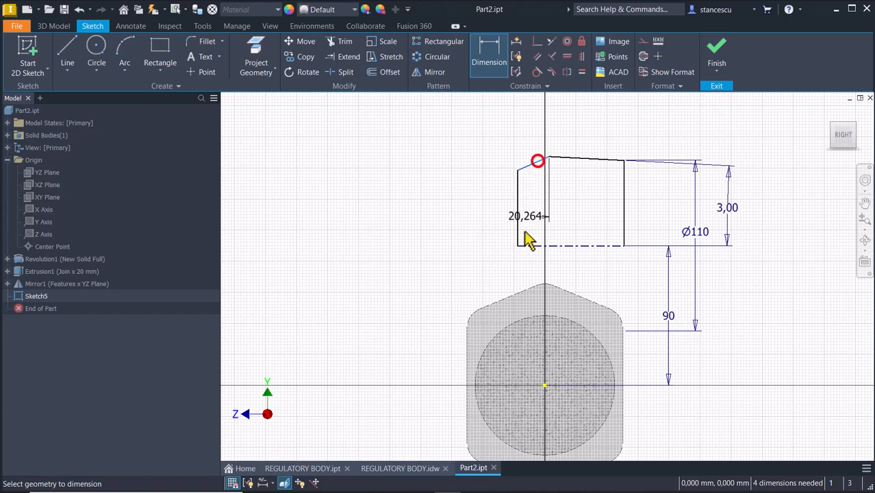
click(529, 246)
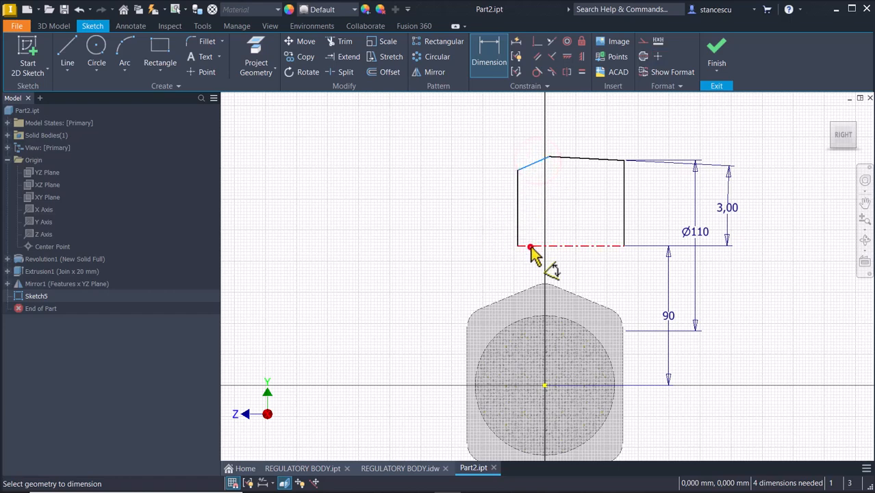
click(460, 226)
text(30)
key(Return)
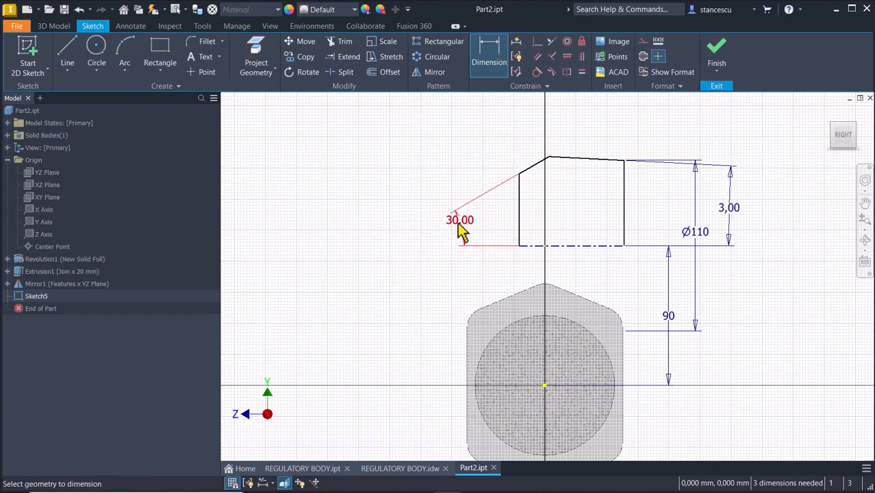
Dimension the overall width between the profile's two vertical sides as 60 mm
click(522, 183)
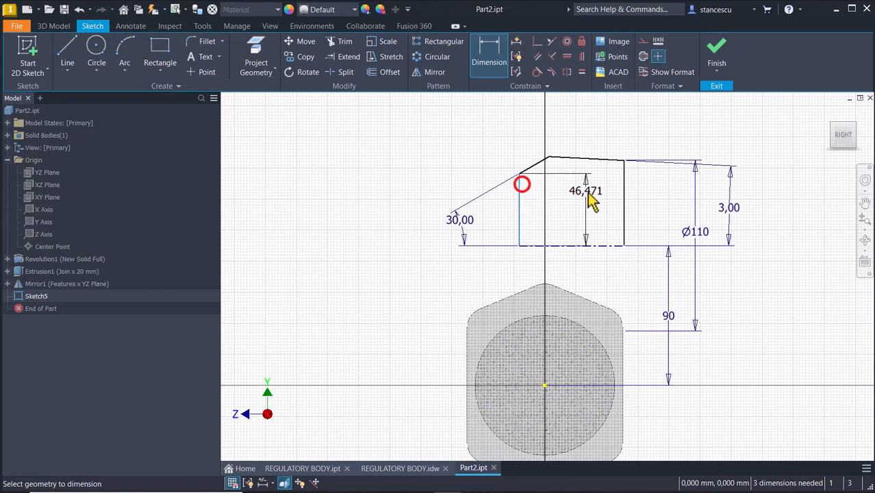
click(626, 192)
click(590, 272)
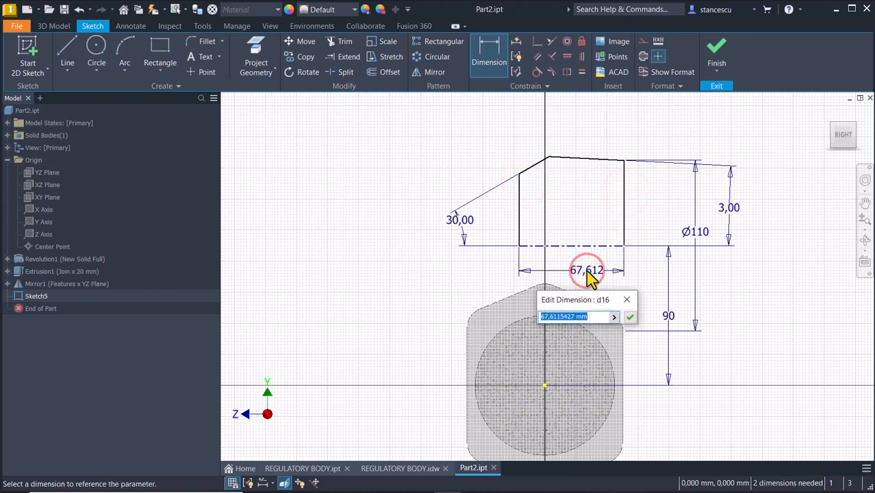
text(60)
key(Return)
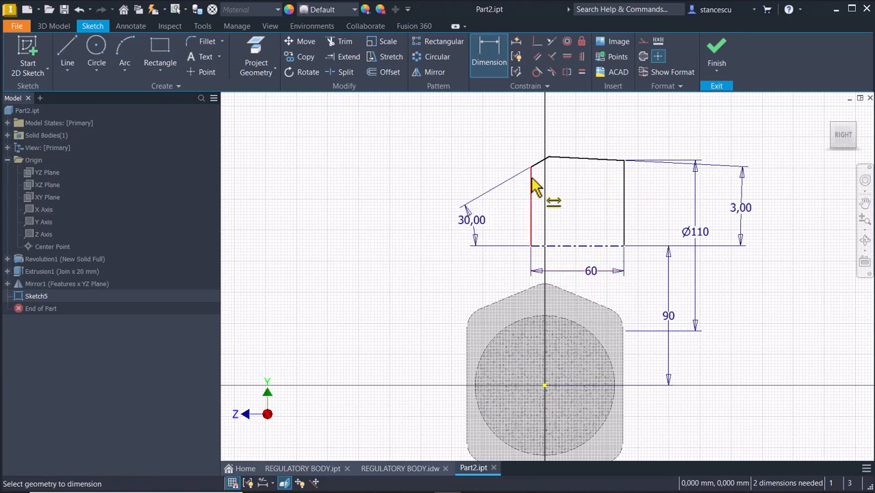
Dimension the horizontal distance from the profile's left vertical side to its peak as 8 mm
click(533, 182)
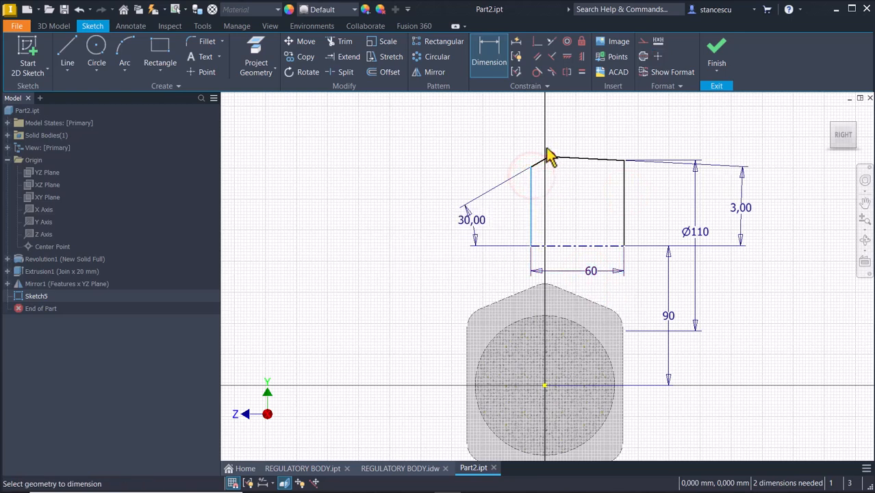
click(550, 157)
click(513, 137)
text(8)
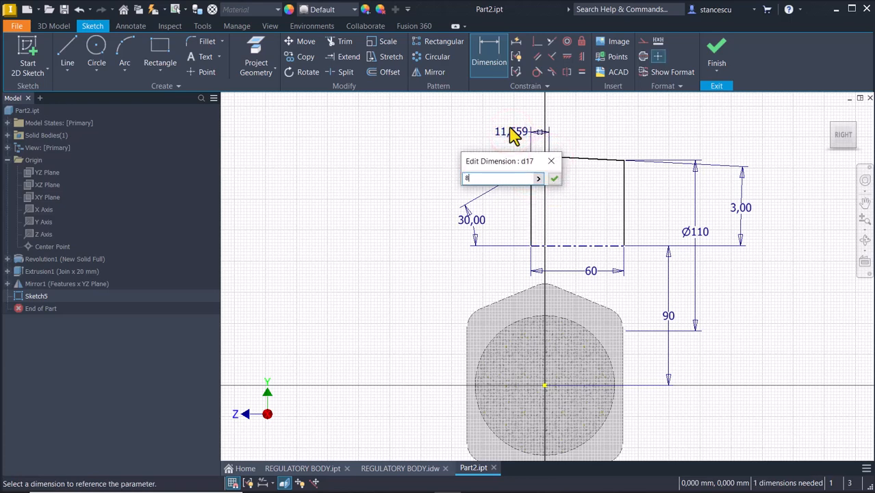
key(Return)
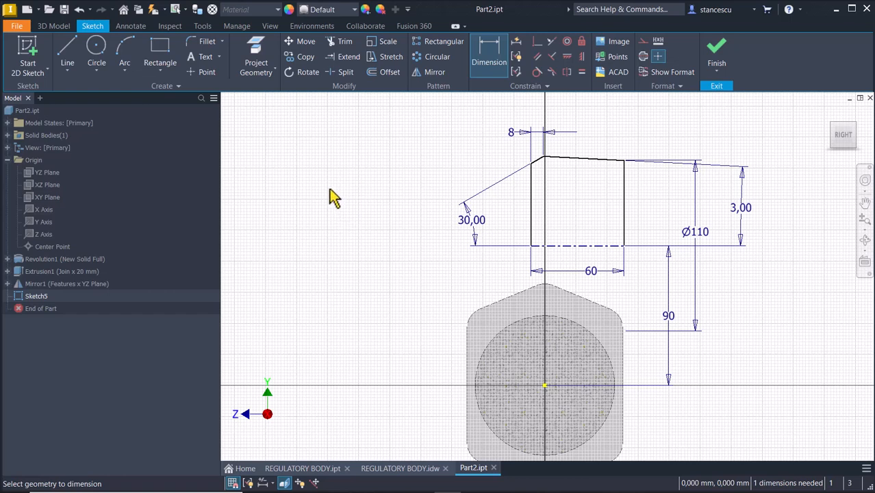
key(Escape)
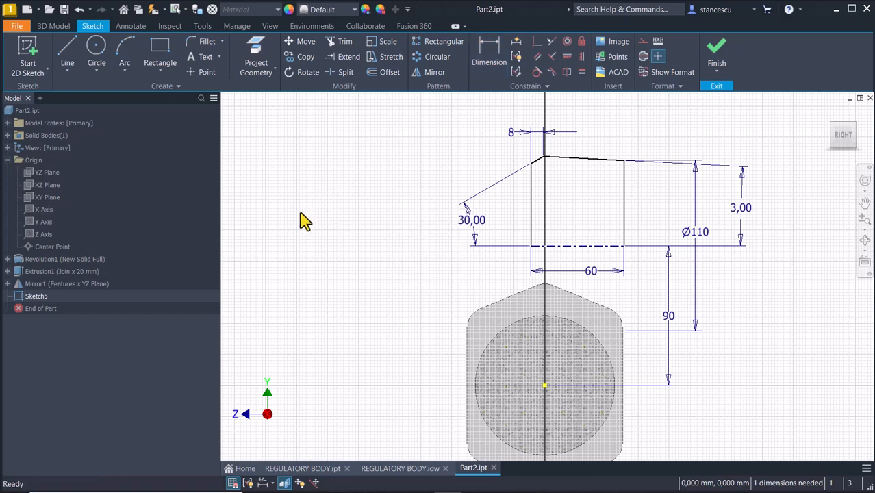
Make the profile's right vertical side collinear with the flange's right edge and finish the sketch
mouse_move(623, 204)
mouse_down()
mouse_move(605, 203)
mouse_move(645, 202)
mouse_move(597, 203)
mouse_move(626, 201)
mouse_move(614, 203)
mouse_up()
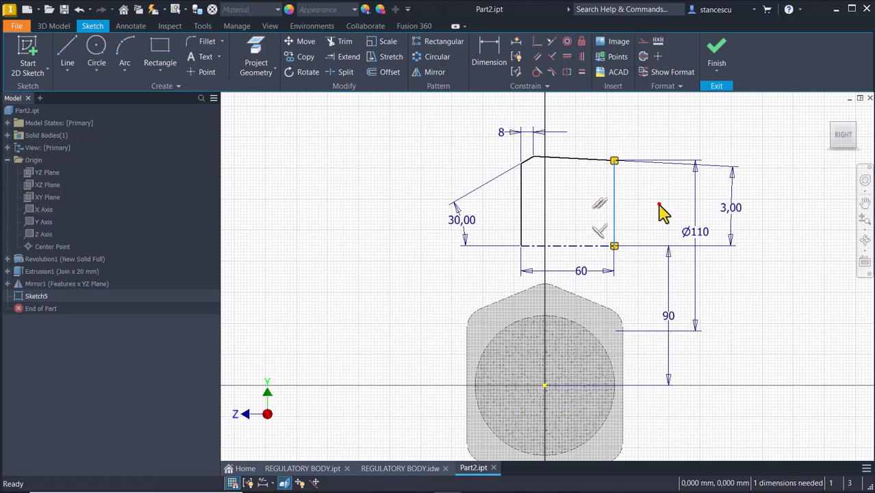
click(659, 206)
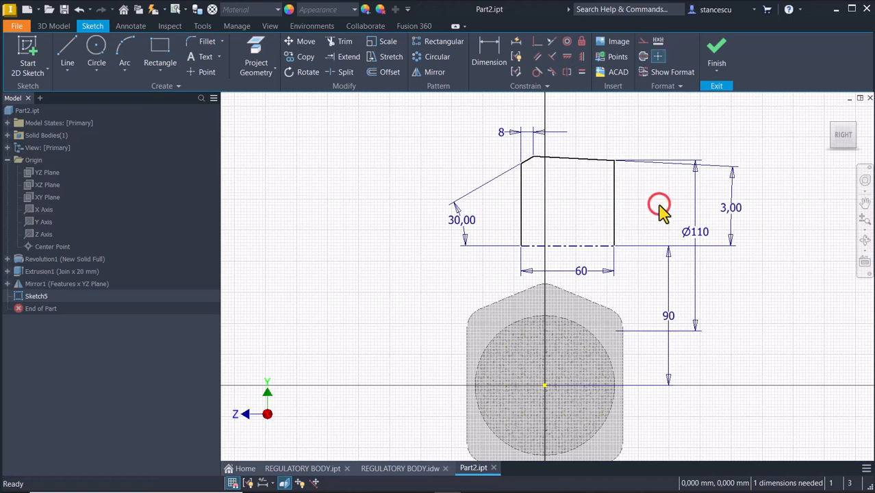
click(552, 40)
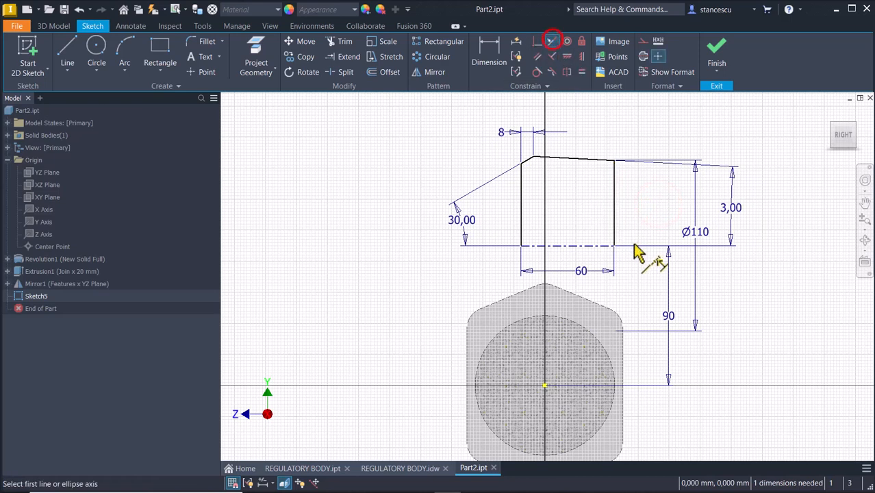
click(615, 201)
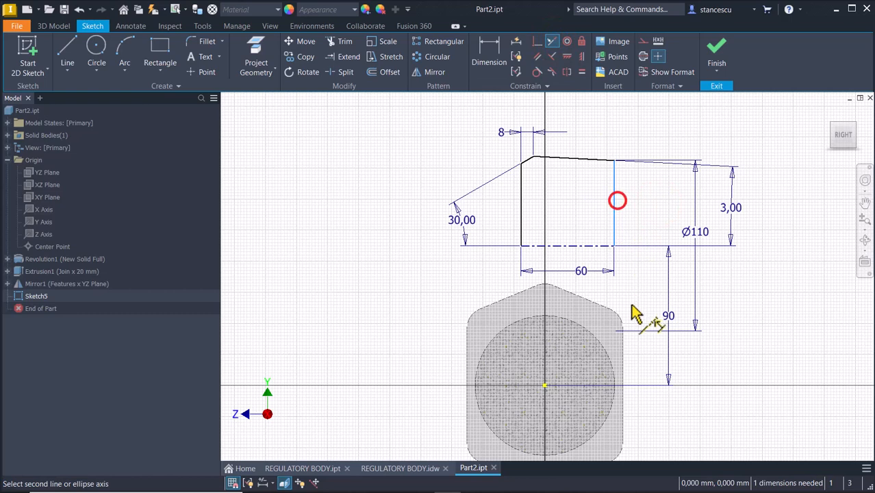
click(622, 341)
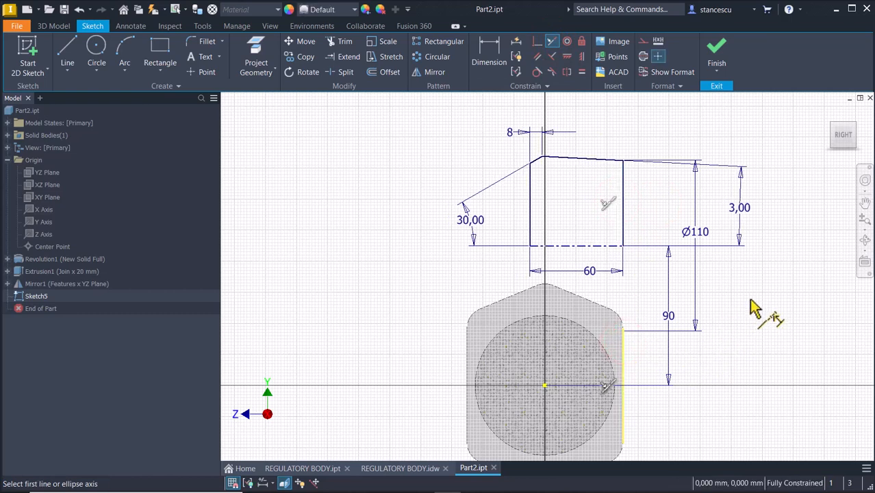
click(715, 61)
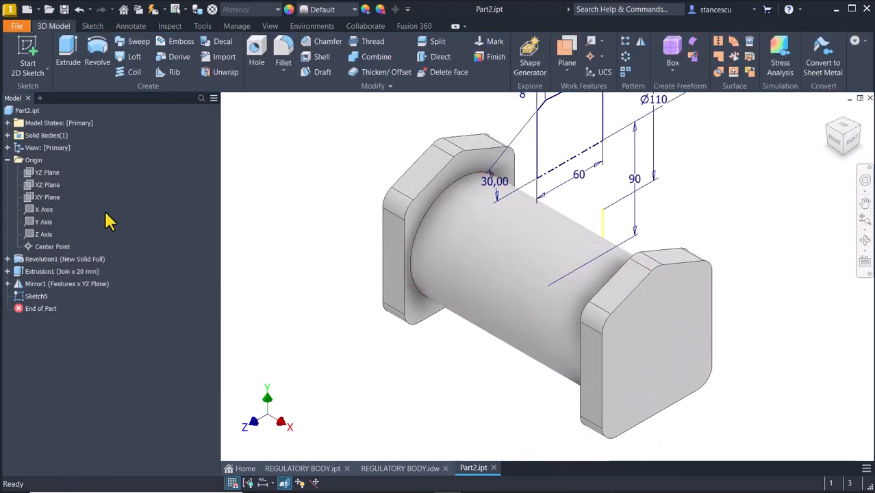
Revolve the profile a full 360 degrees about its centerline, joined to the existing body
key(F6)
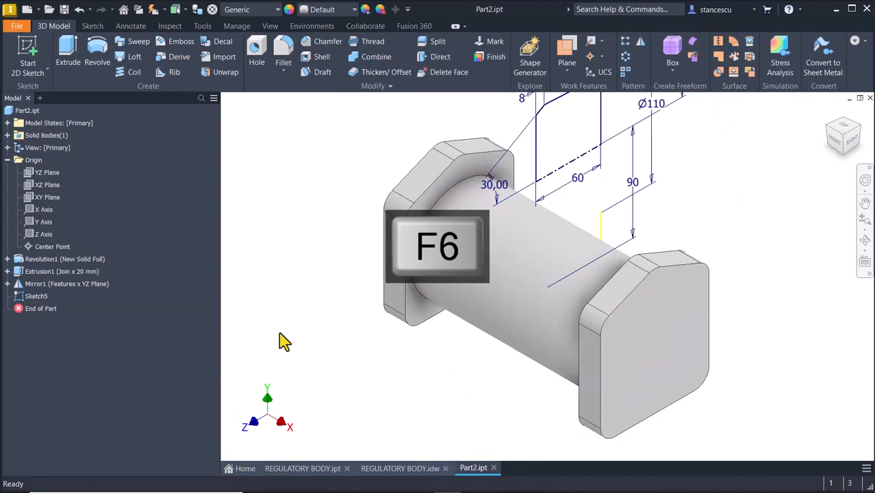
click(98, 54)
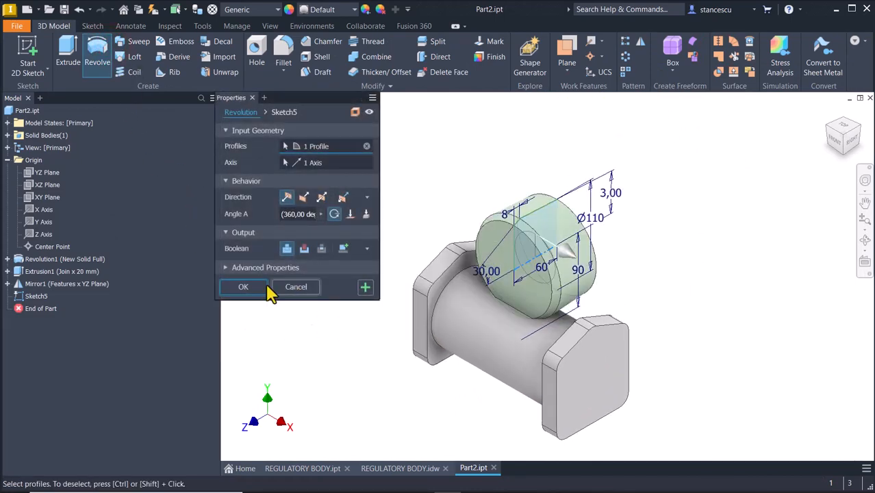
click(249, 290)
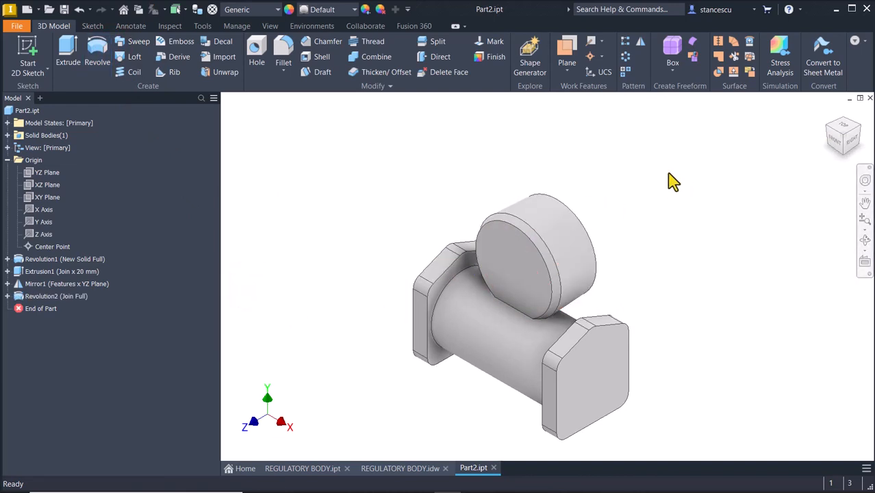
key(F6)
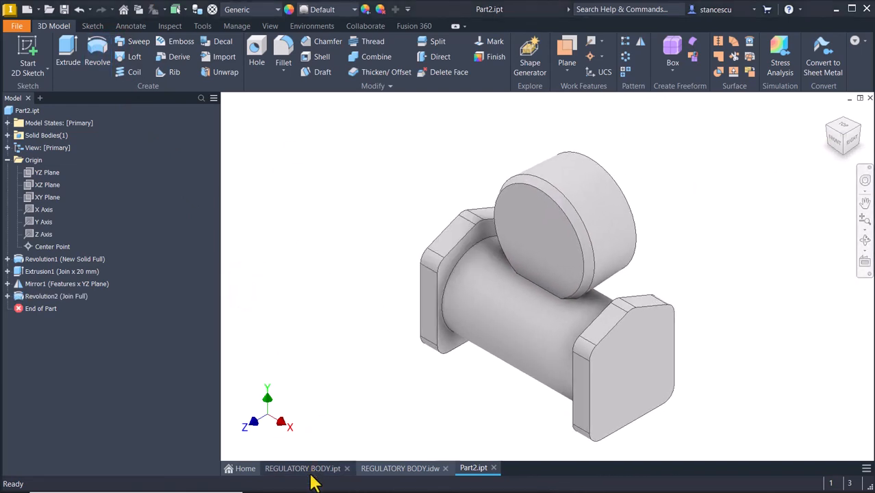
Examine the upper boss, its blends into the body and the tapered opening on the finished REGULATORY BODY.ipt model
click(309, 471)
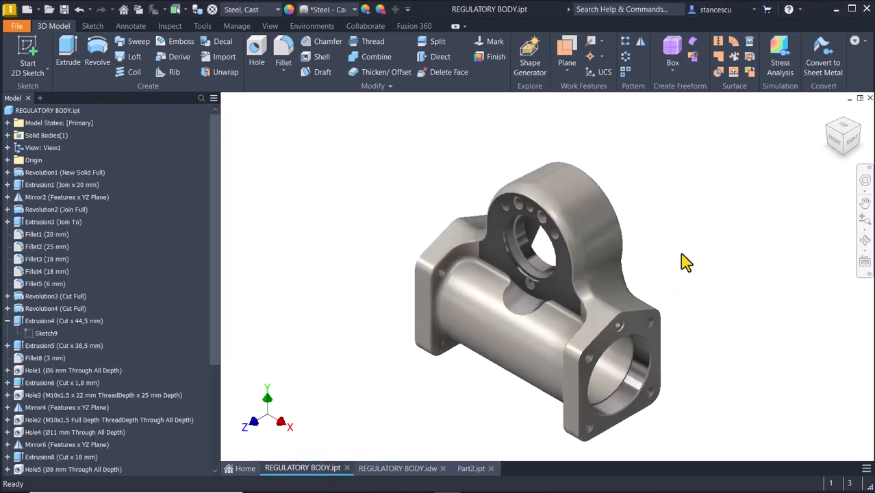
click(682, 253)
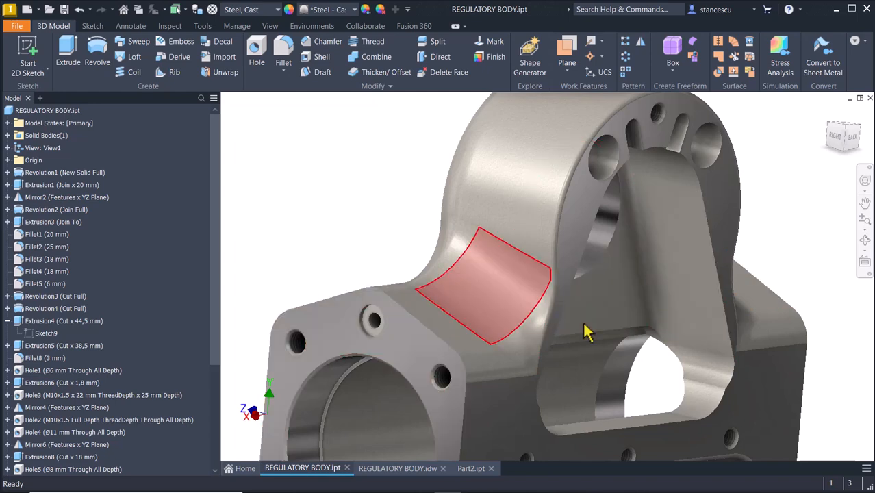
shift+middle_drag(791, 308, 711, 281)
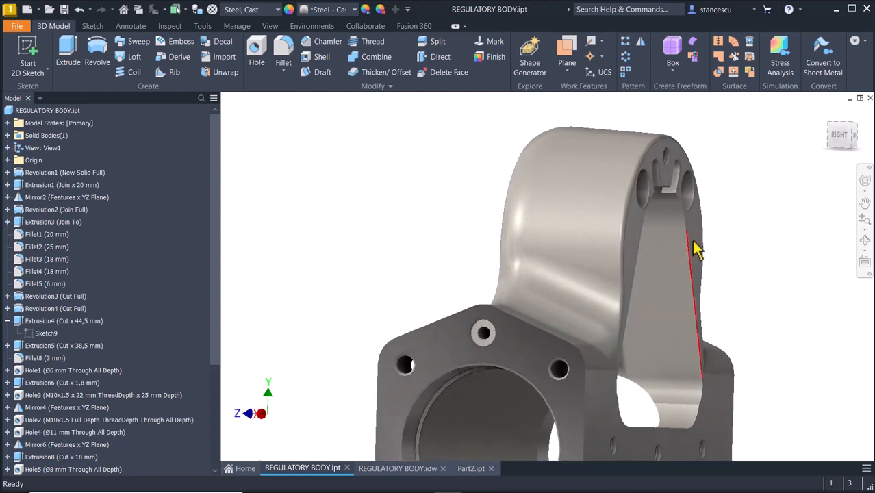
shift+middle_drag(697, 250, 628, 368)
shift+middle_drag(590, 399, 419, 484)
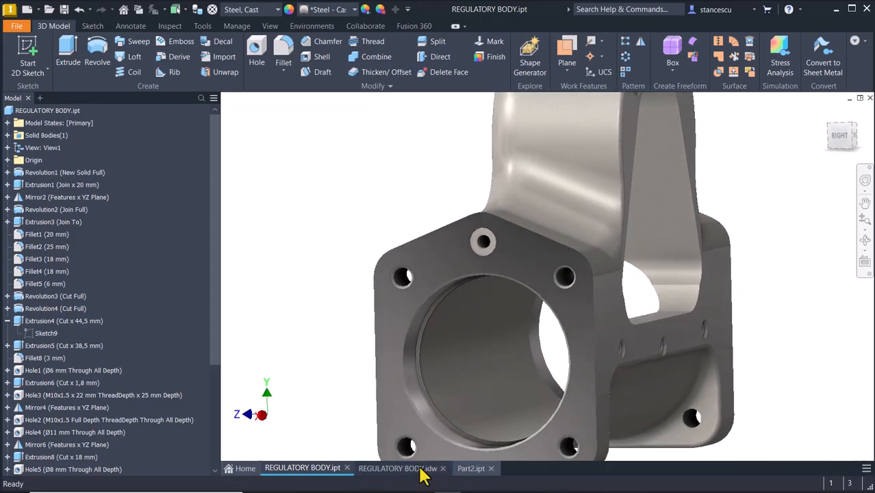
Examine section A-A in the REGULATORY BODY.idw drawing, especially the tube wall and the threaded hole area beside it
click(421, 469)
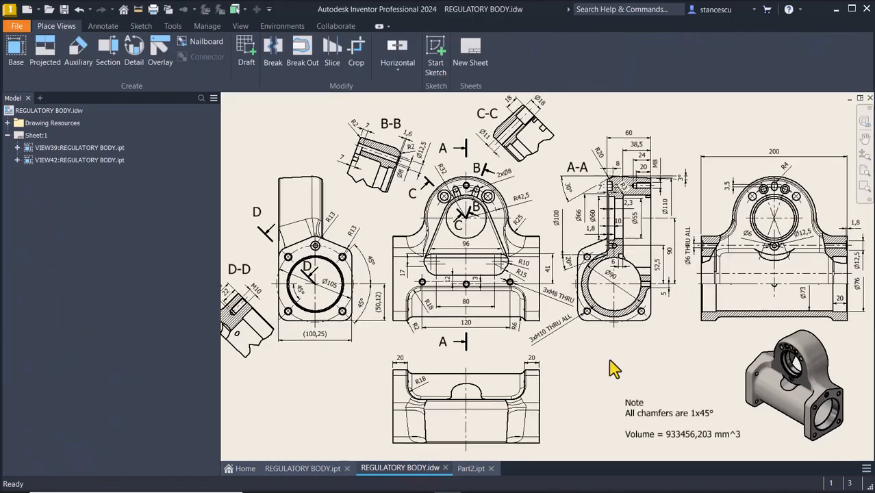
scroll(610, 366, up, 5)
mouse_move(632, 319)
middle_down()
mouse_move(633, 364)
mouse_move(643, 374)
middle_up()
scroll(642, 374, down, 1)
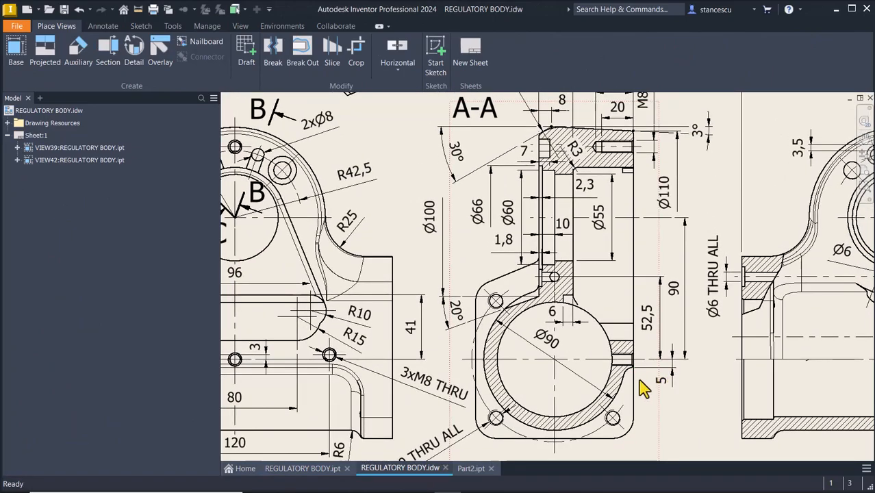
scroll(634, 381, up, 3)
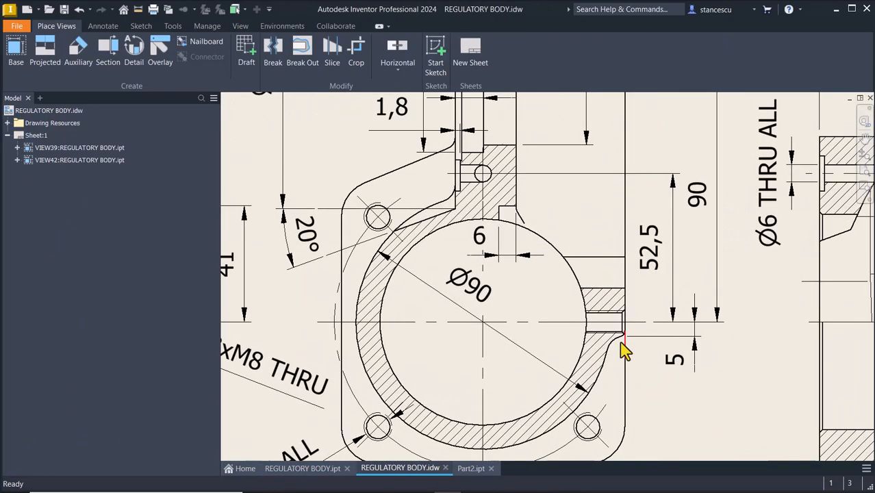
scroll(624, 347, up, 1)
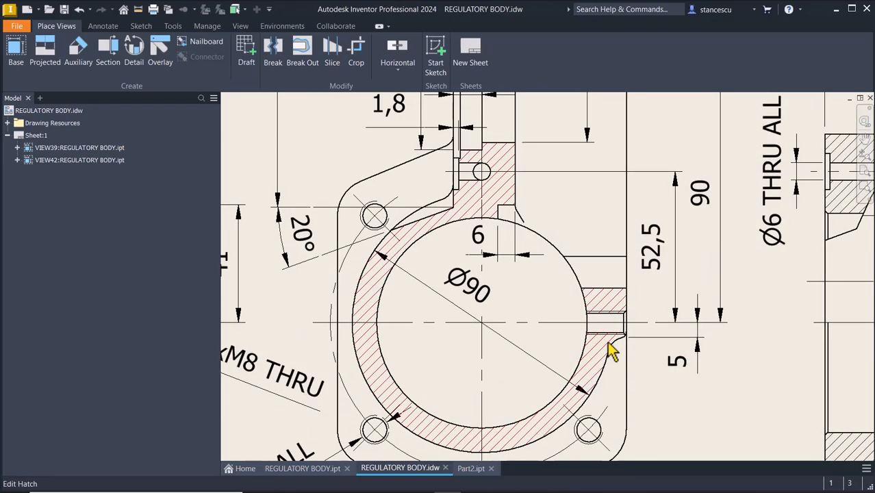
scroll(619, 363, down, 6)
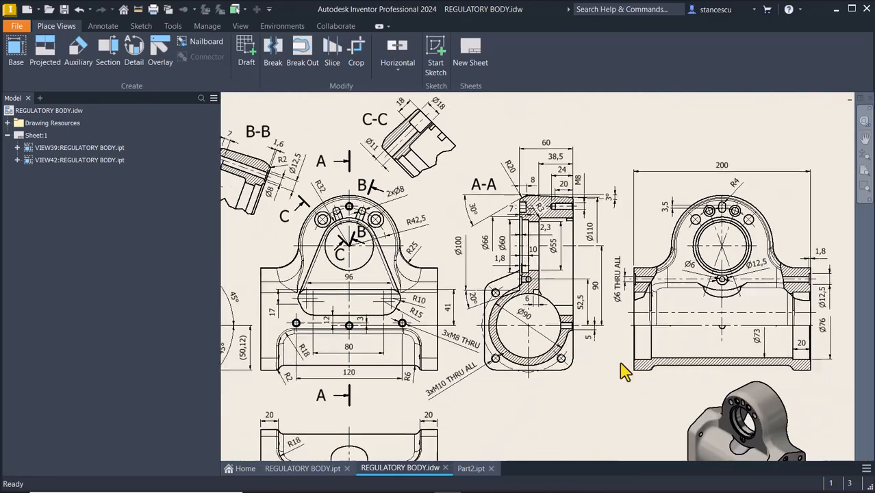
Examine the front view's lower recess and hole dimensions and compare them with section A-A in the drawing
middle_drag(676, 403, 670, 383)
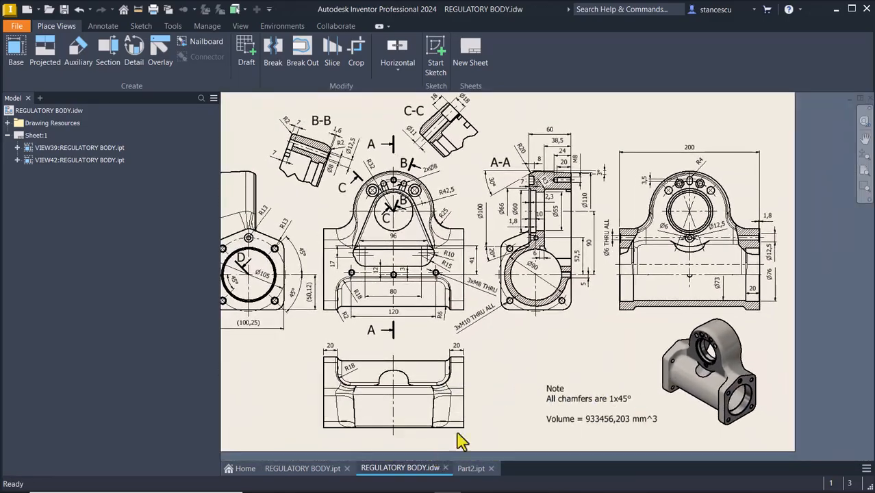
scroll(406, 303, up, 5)
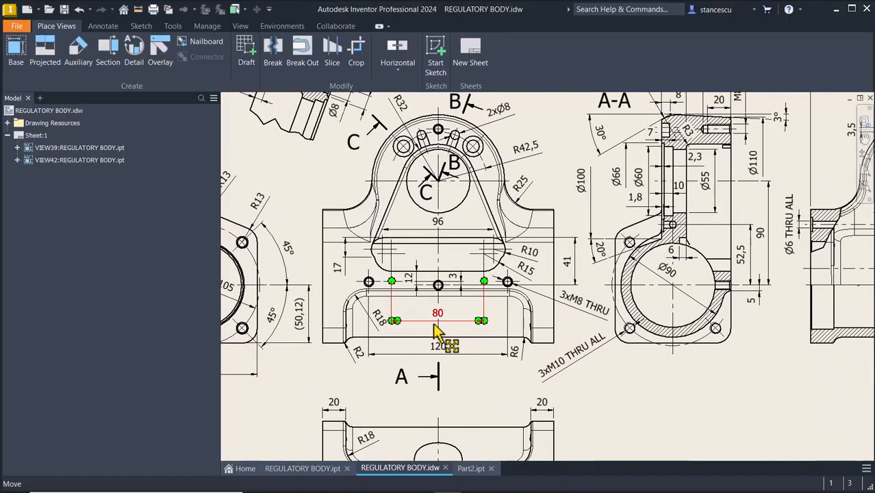
scroll(434, 327, up, 4)
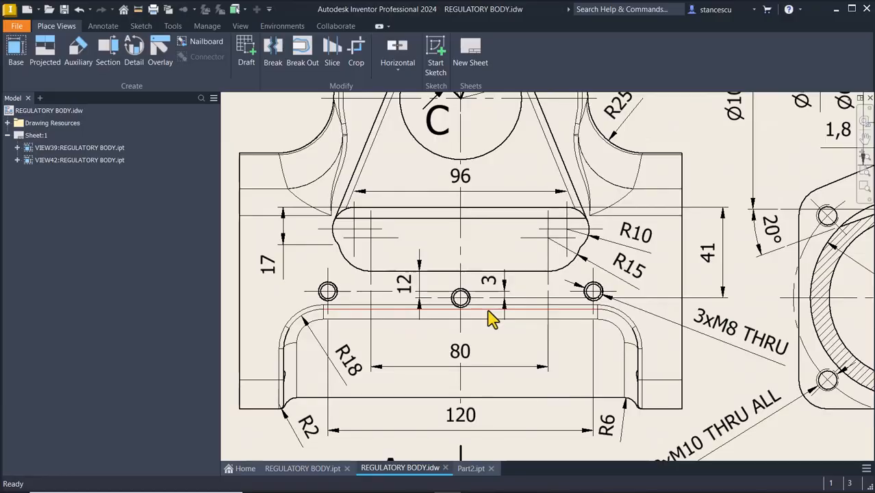
scroll(492, 317, down, 6)
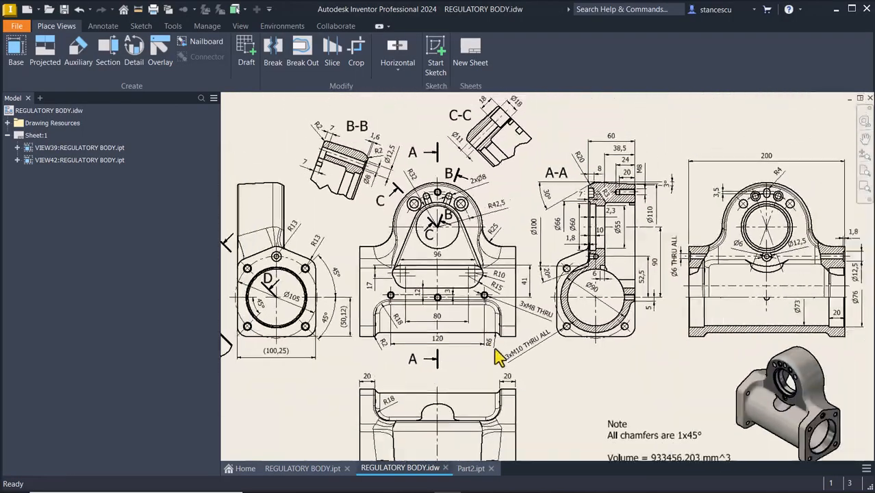
scroll(582, 355, up, 4)
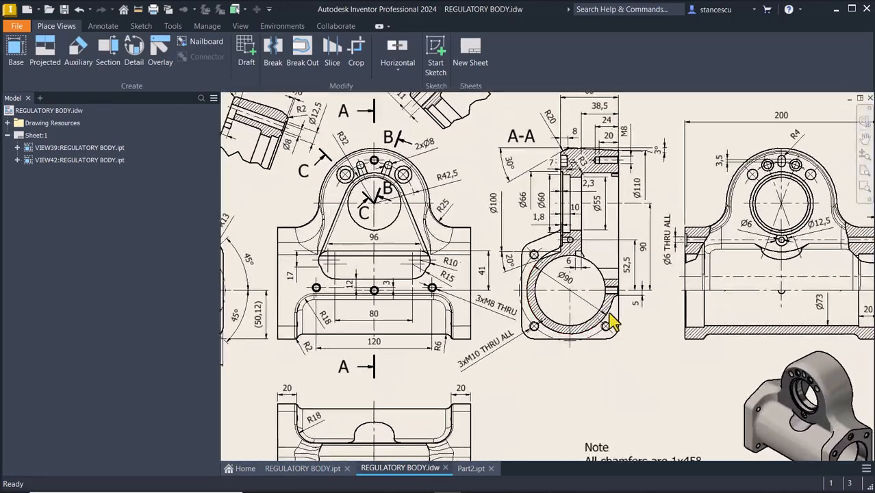
click(614, 313)
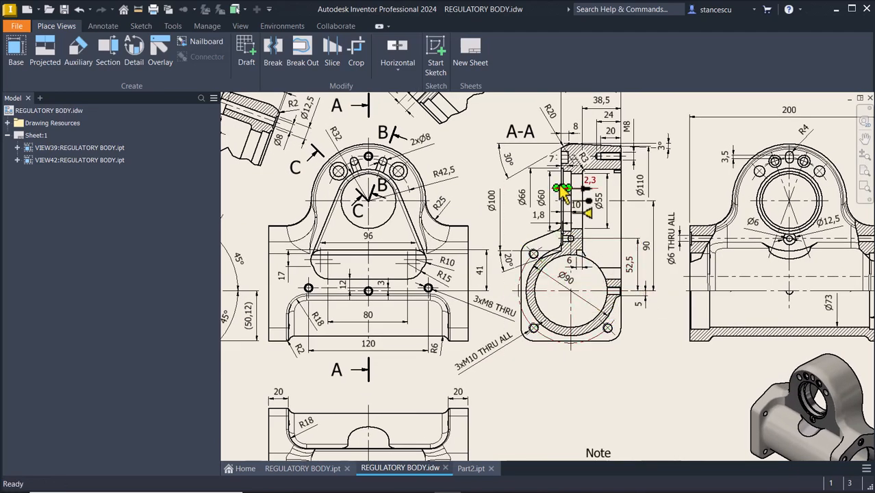
Return to Part2.ipt, start a sketch on the right flange's outer face, and project the upper boss's flat front edge
scroll(531, 352, down, 1)
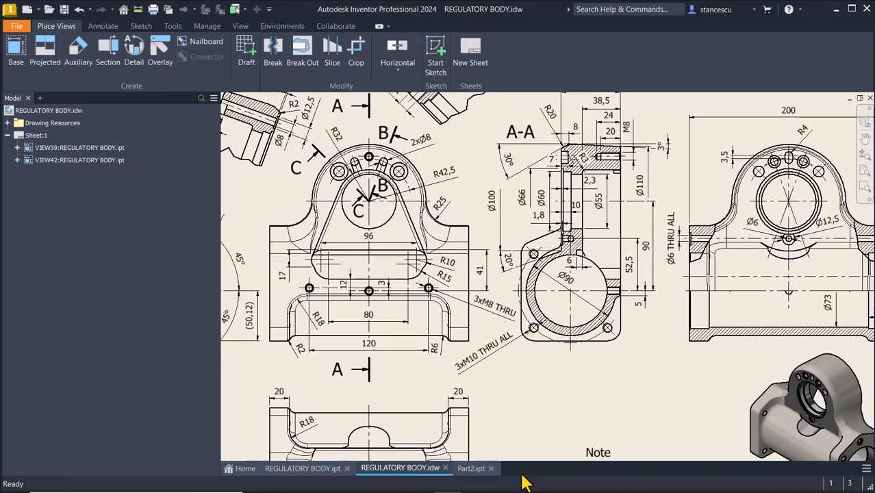
click(461, 469)
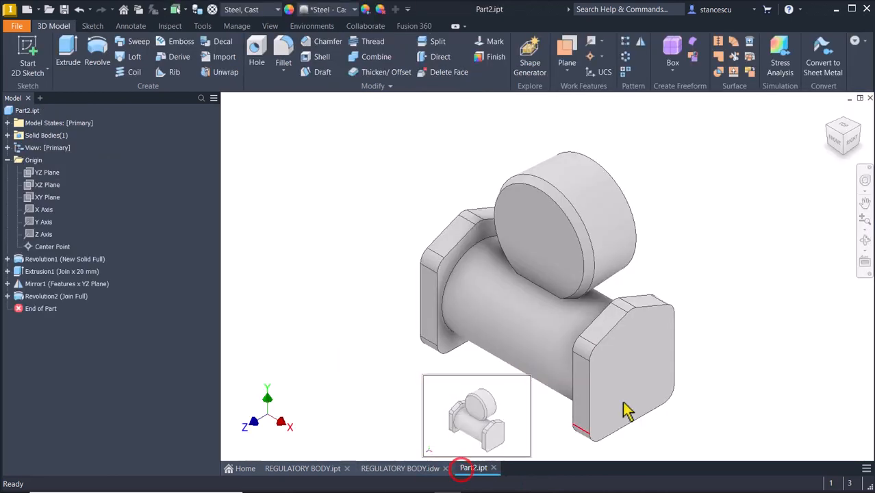
click(721, 249)
click(624, 367)
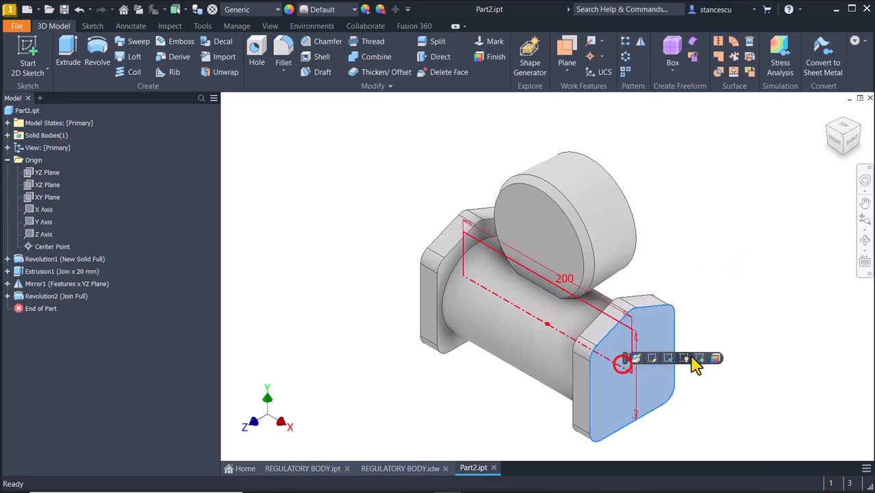
click(700, 355)
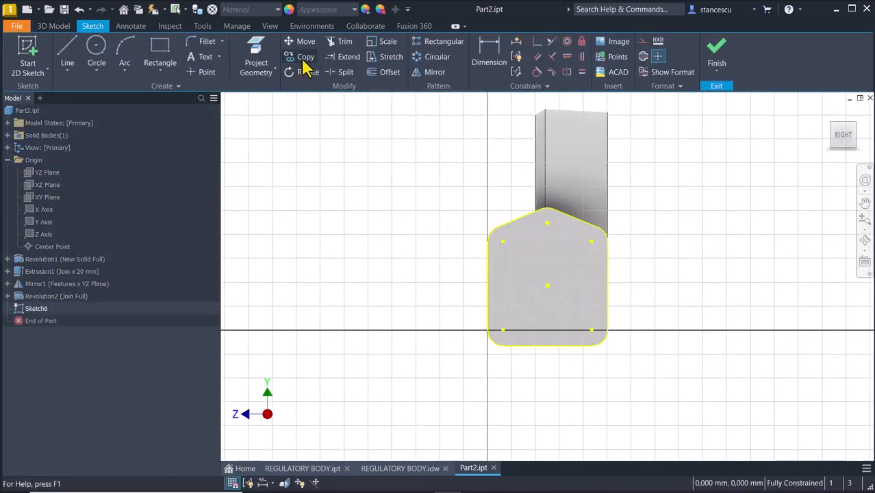
click(251, 60)
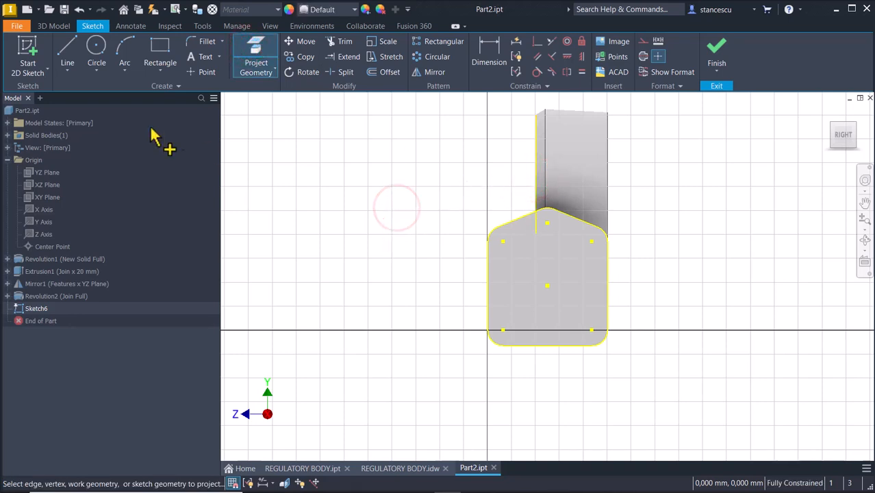
Sketch a horizontal line from below the projected boss edge to the flange's rear edge and a vertical line about 73 mm long closing the corner
click(70, 49)
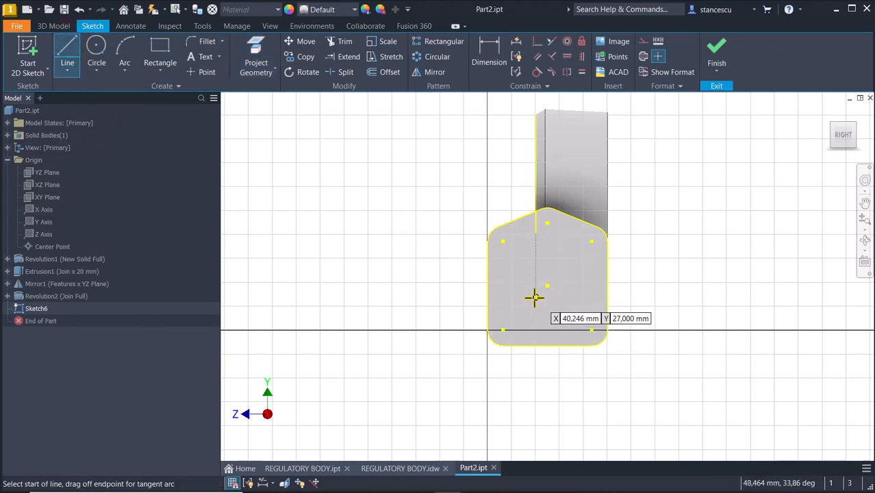
click(537, 296)
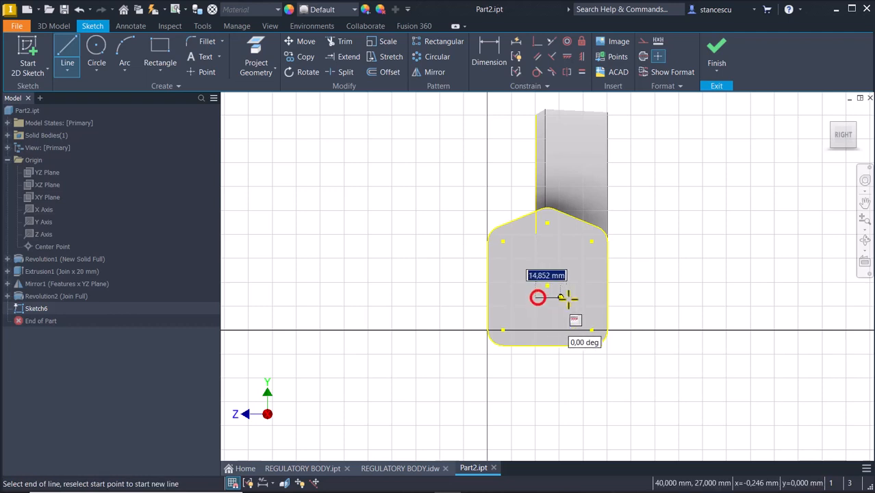
double_click(609, 296)
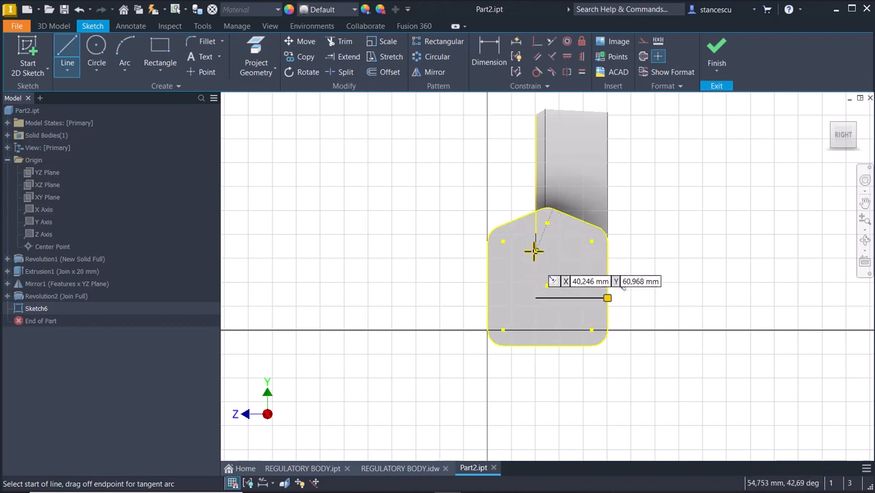
click(535, 212)
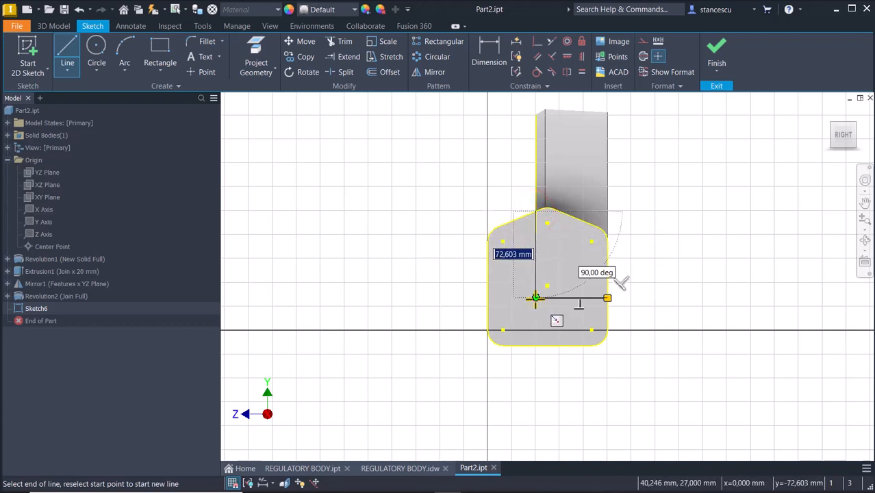
double_click(535, 297)
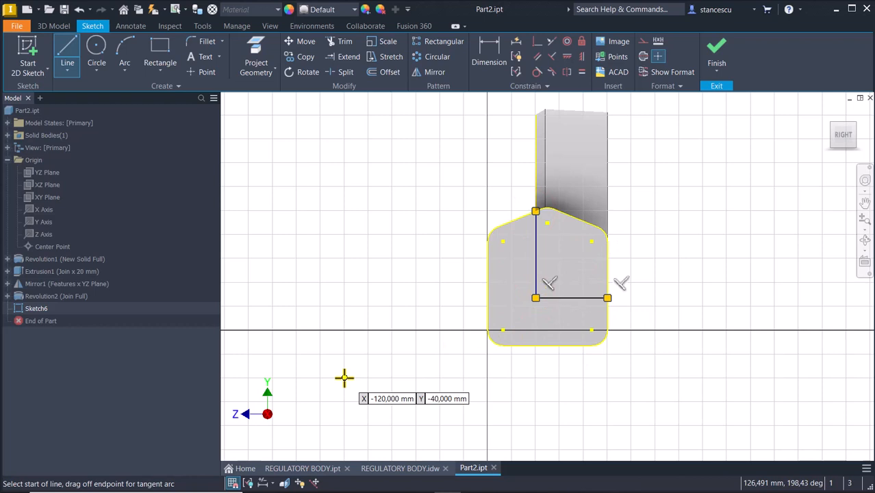
key(Escape)
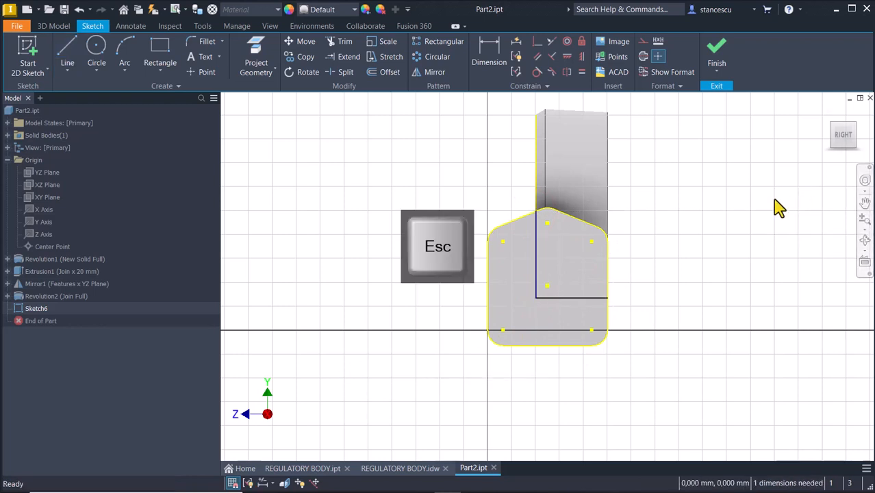
Dimension the horizontal line 5 mm below the flange's central projected point and finish the sketch
click(482, 49)
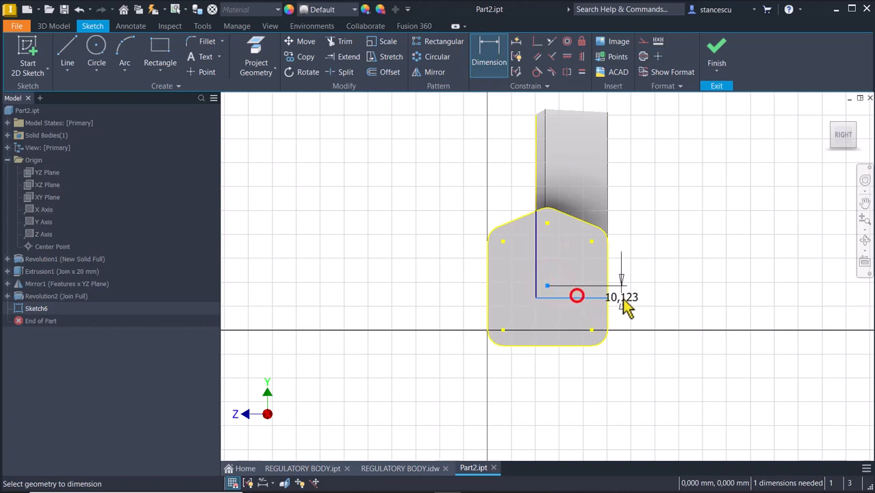
click(635, 291)
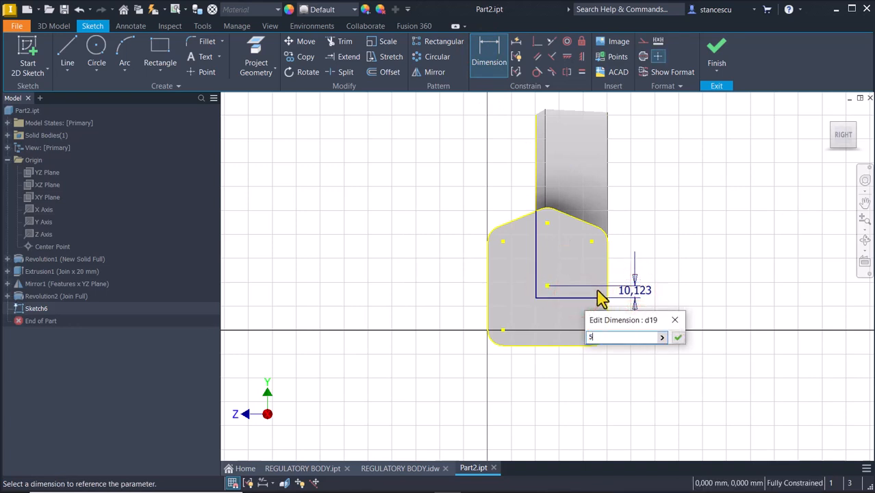
key(Return)
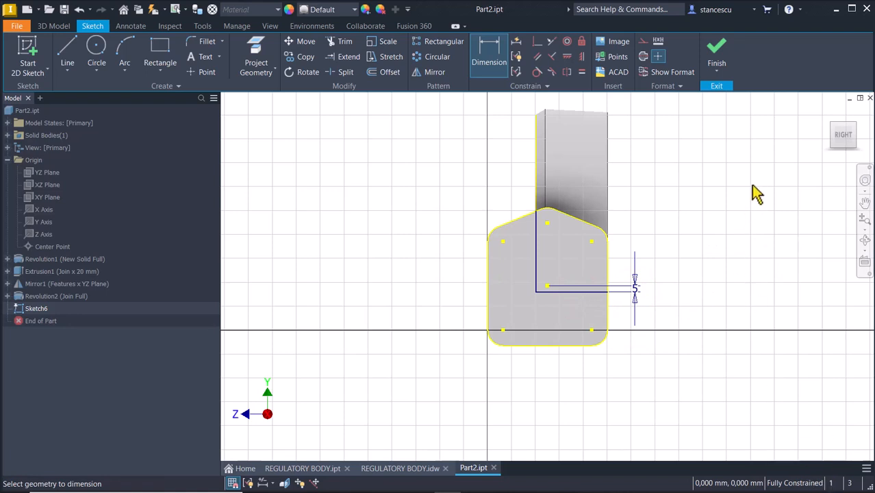
click(723, 61)
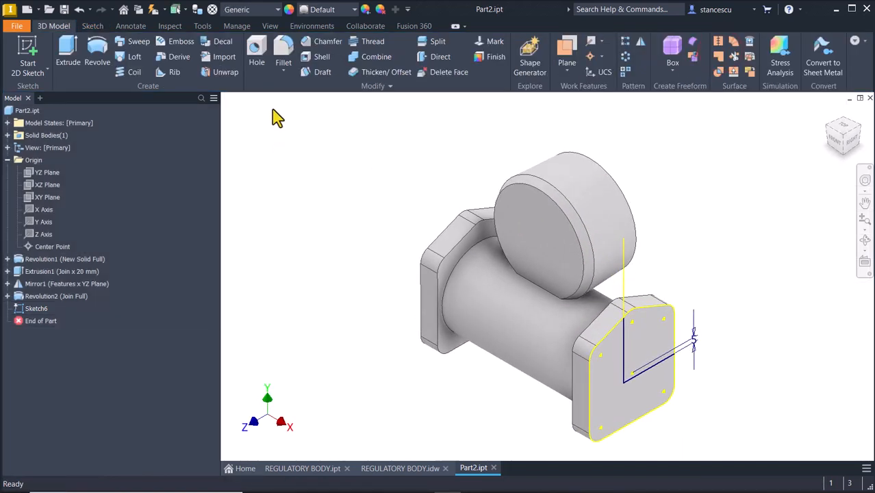
Extrude the enclosed upper corner profile up to the opposite flange's outer face, joined to the existing body
click(67, 51)
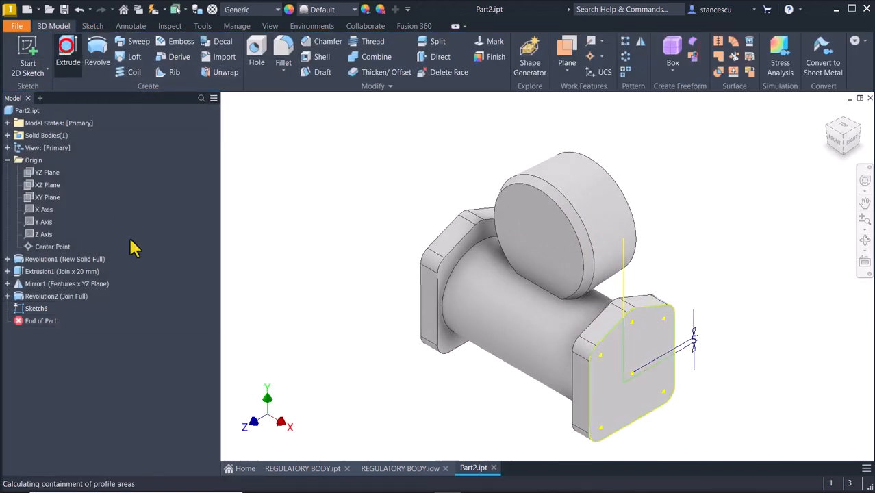
click(662, 349)
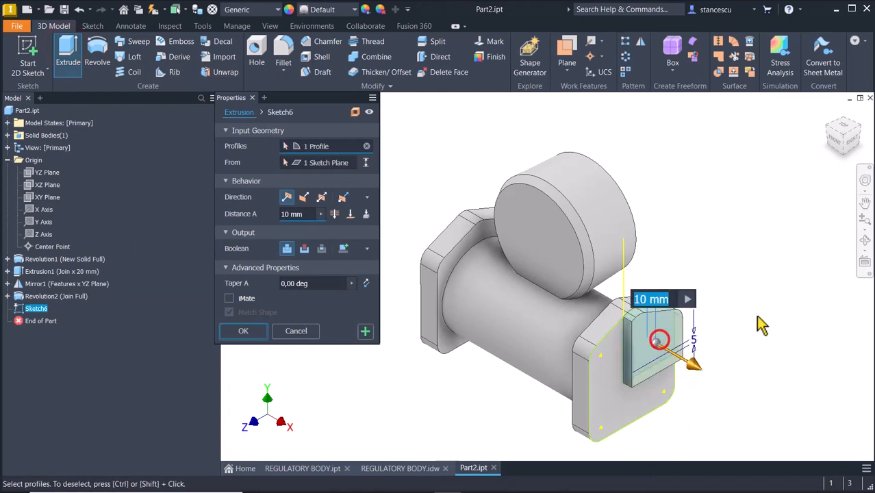
click(350, 215)
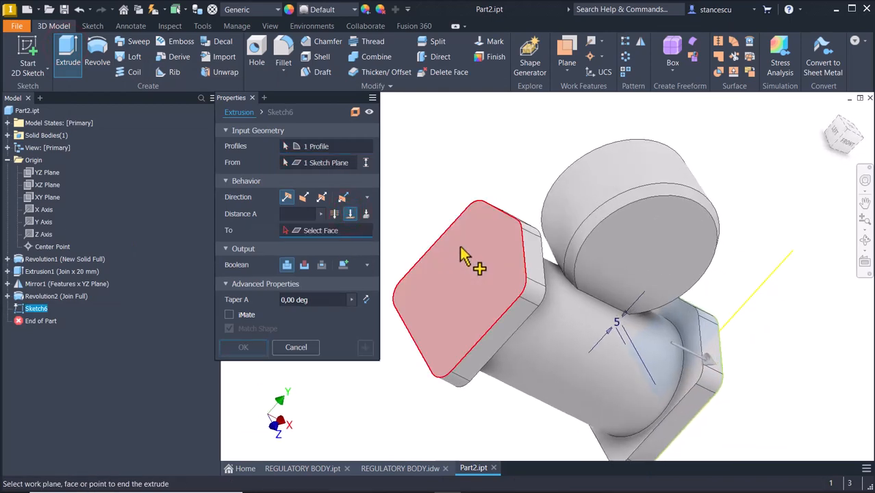
click(459, 250)
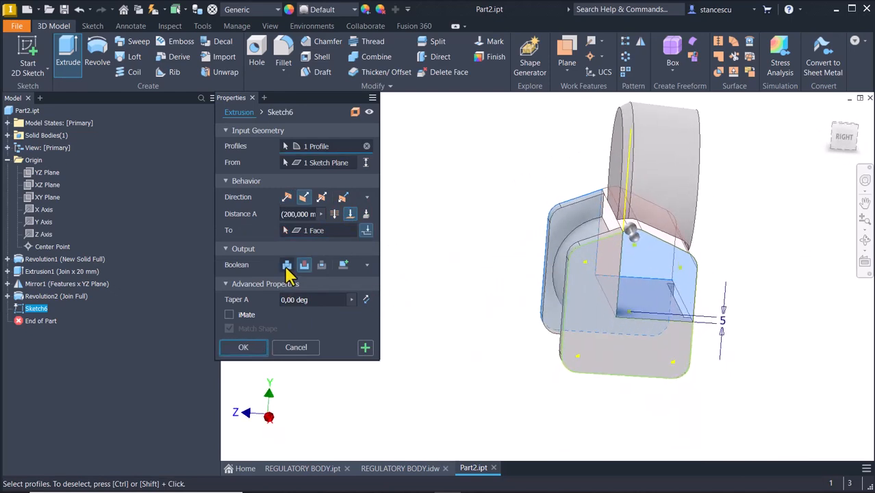
click(286, 264)
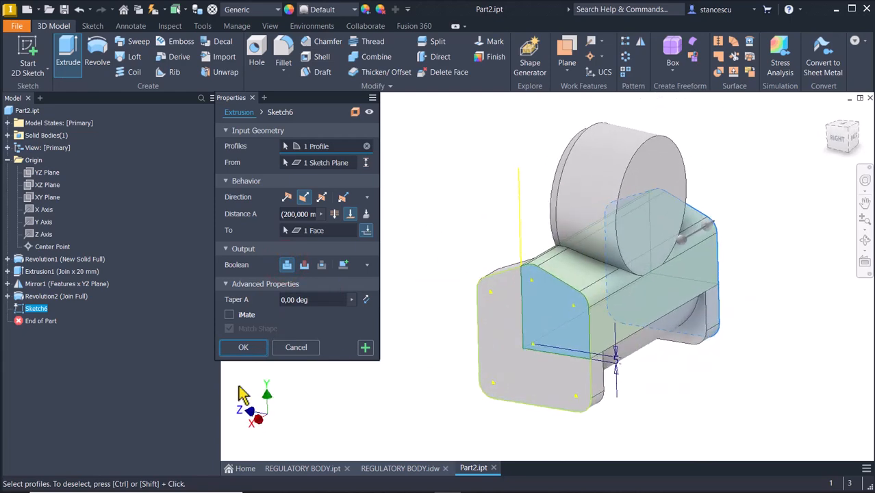
click(243, 347)
key(F6)
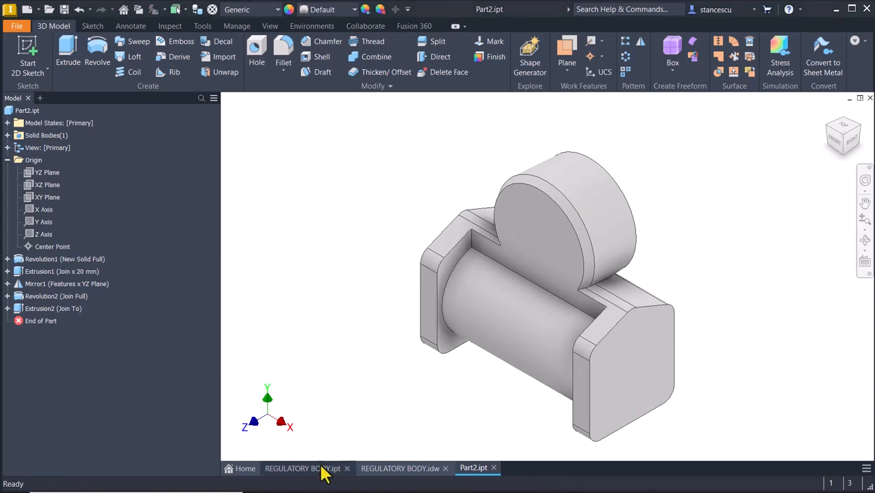
Examine the blends between boss, flanges and tube from front and rear on the finished REGULATORY BODY.ipt model
click(276, 470)
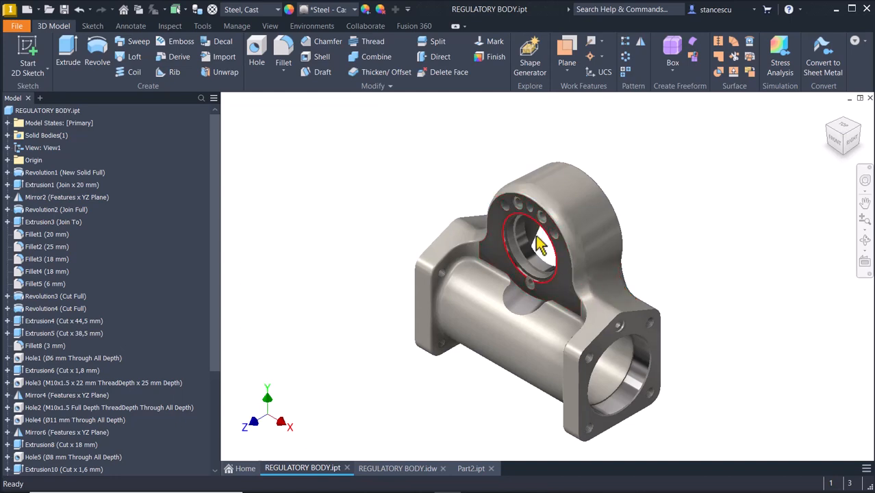
shift+middle_drag(444, 315, 436, 469)
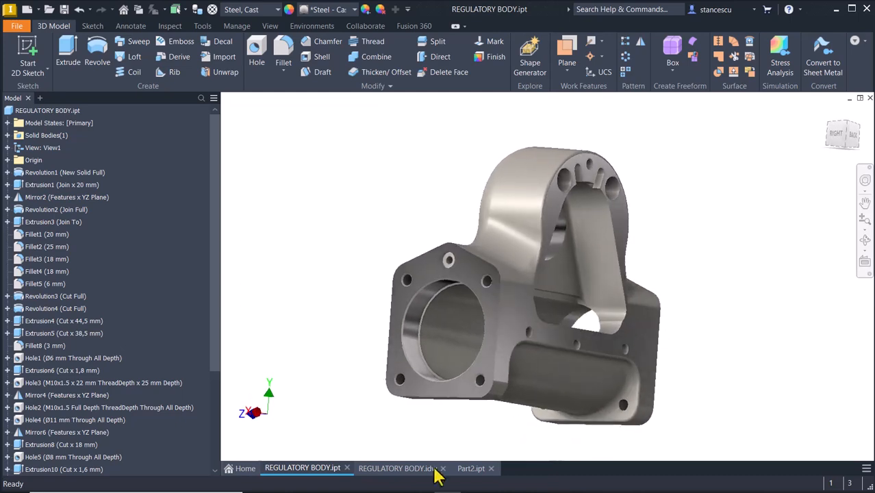
key(F6)
Examine the fillet radii in the front view, top view and section A-A of REGULATORY BODY.idw, and return to Part2.ipt
click(420, 468)
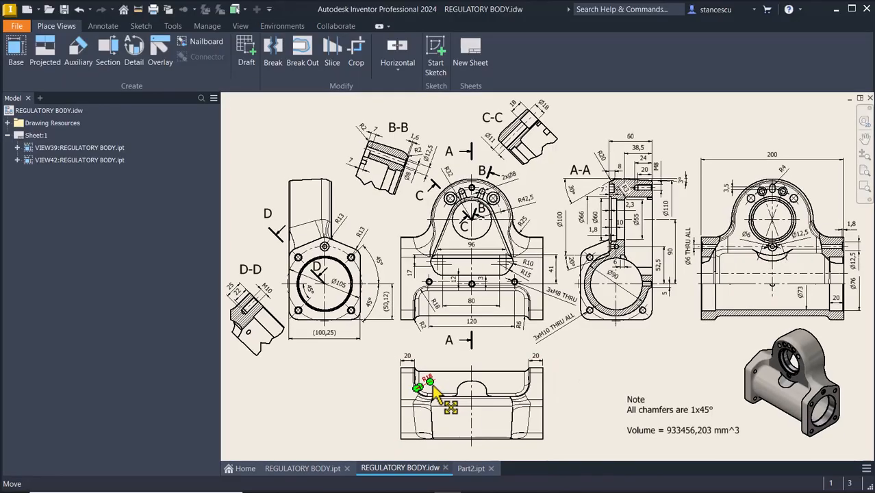
scroll(419, 411, up, 5)
scroll(416, 391, down, 3)
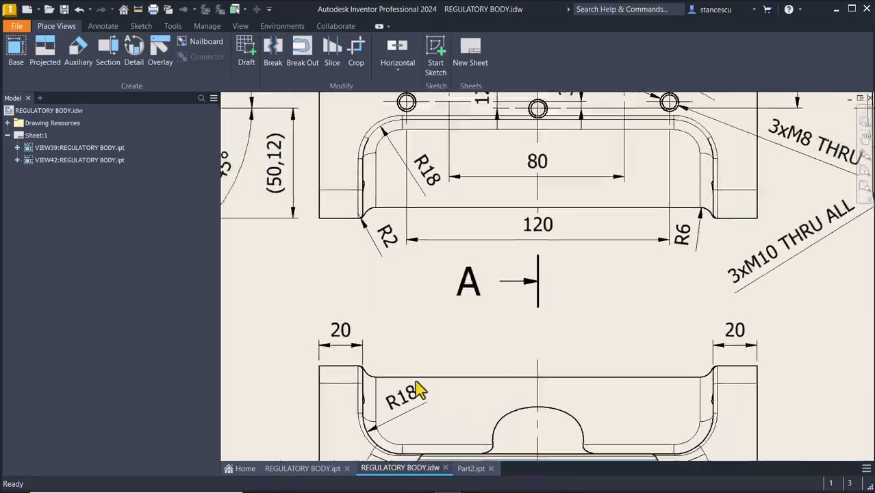
scroll(466, 318, down, 1)
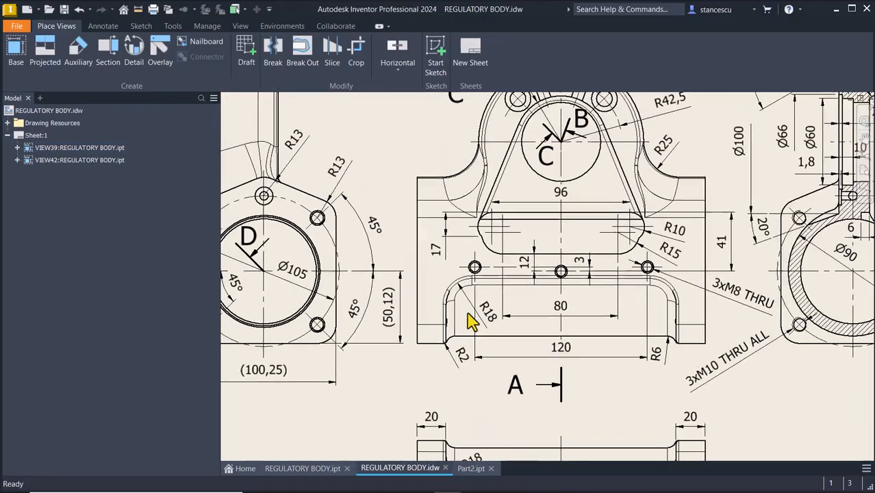
scroll(541, 328, down, 2)
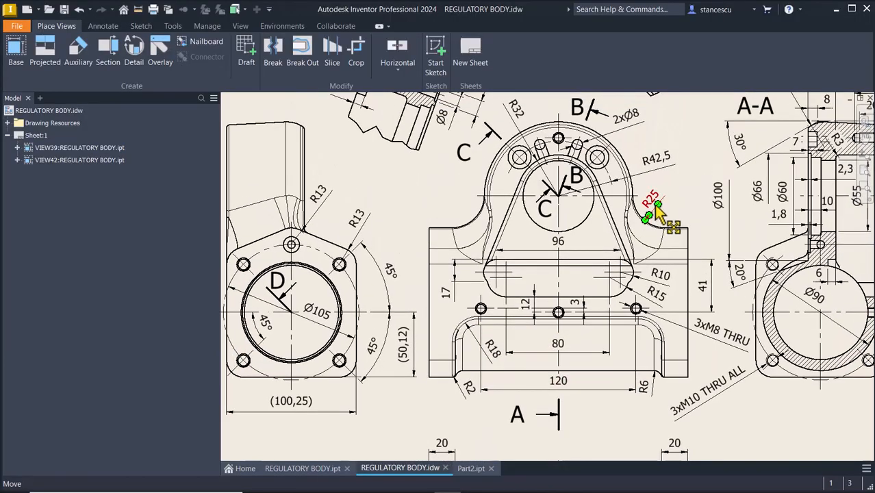
scroll(656, 206, down, 3)
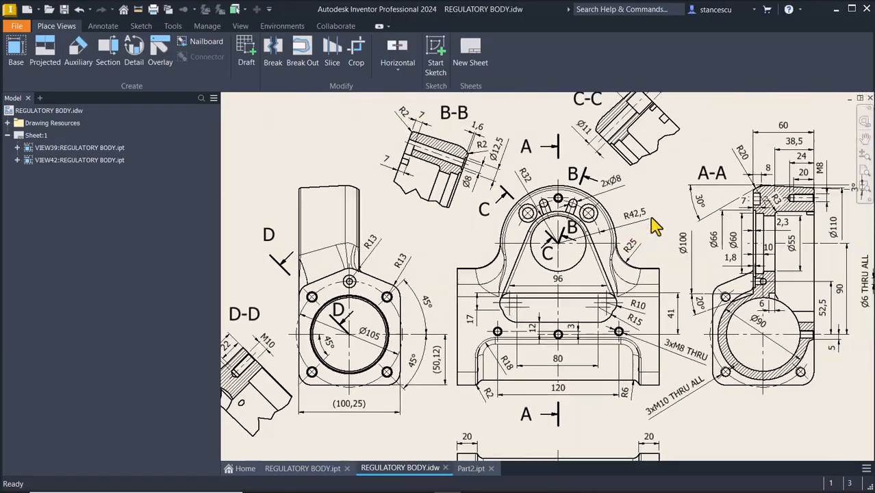
scroll(723, 186, up, 1)
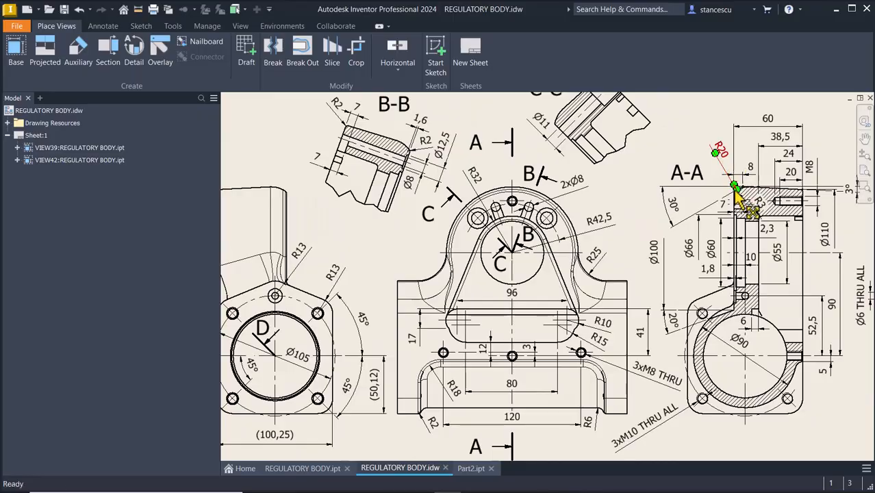
scroll(740, 191, down, 3)
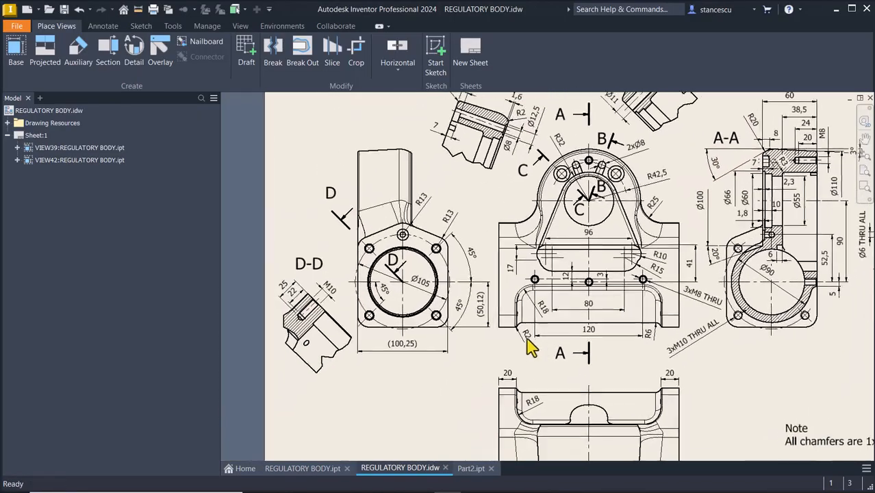
scroll(527, 341, up, 2)
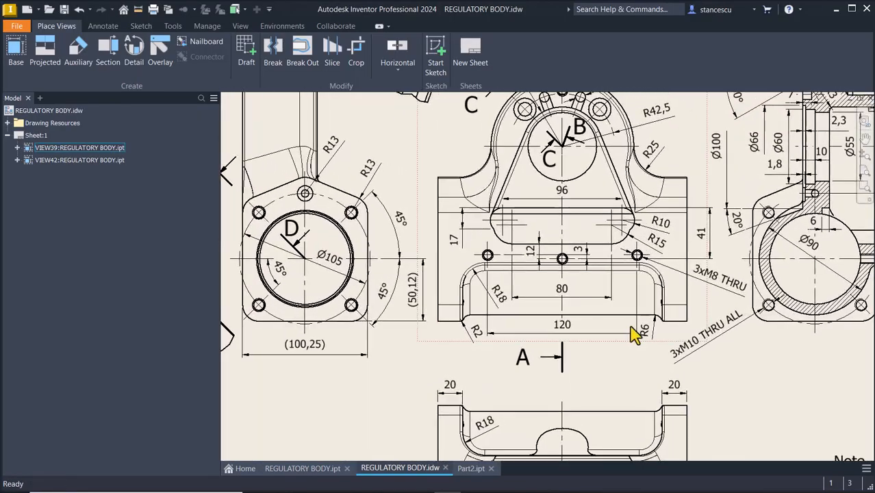
scroll(596, 366, down, 2)
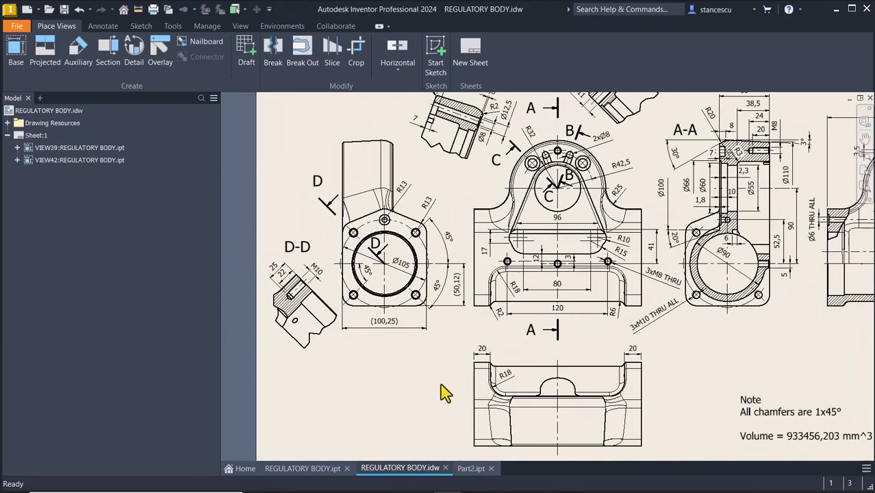
key(F6)
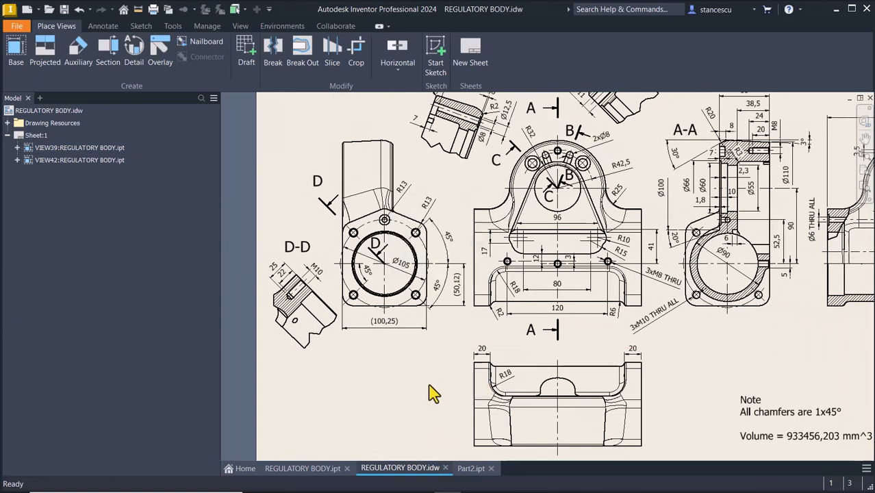
key(Home)
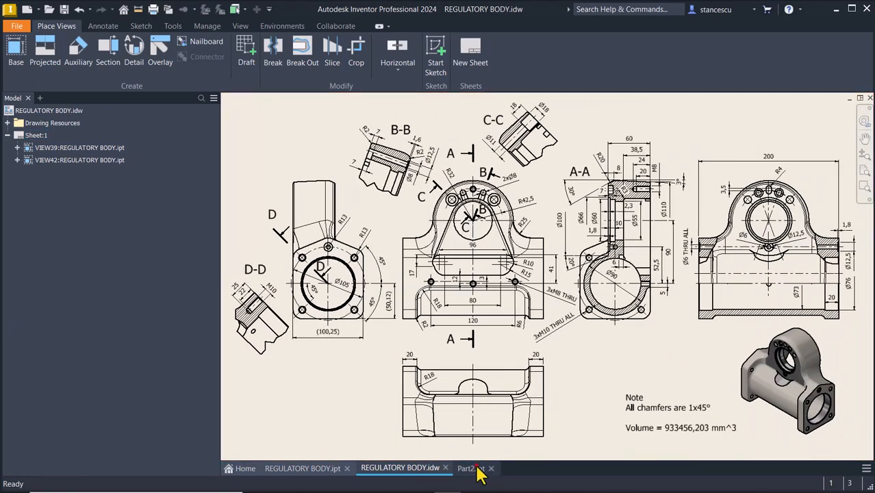
click(472, 468)
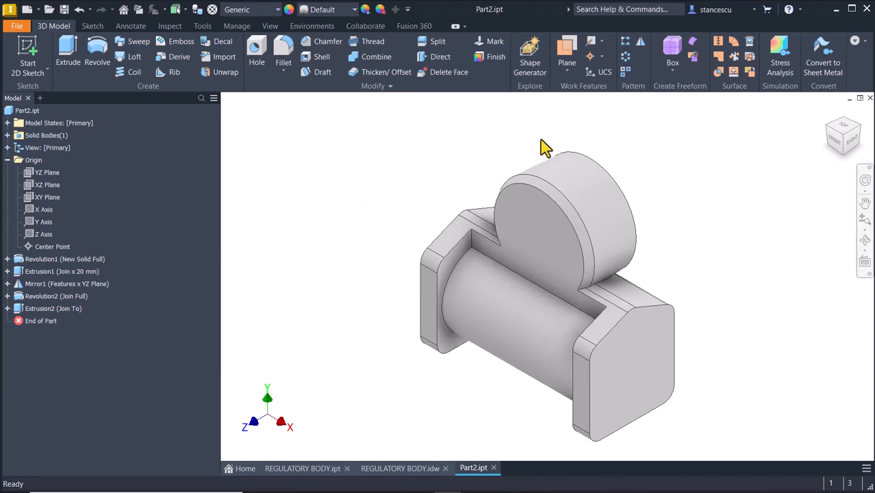
Fillet the edge between the round boss's tapered front rim and its outer surface with a 20 mm radius
click(566, 199)
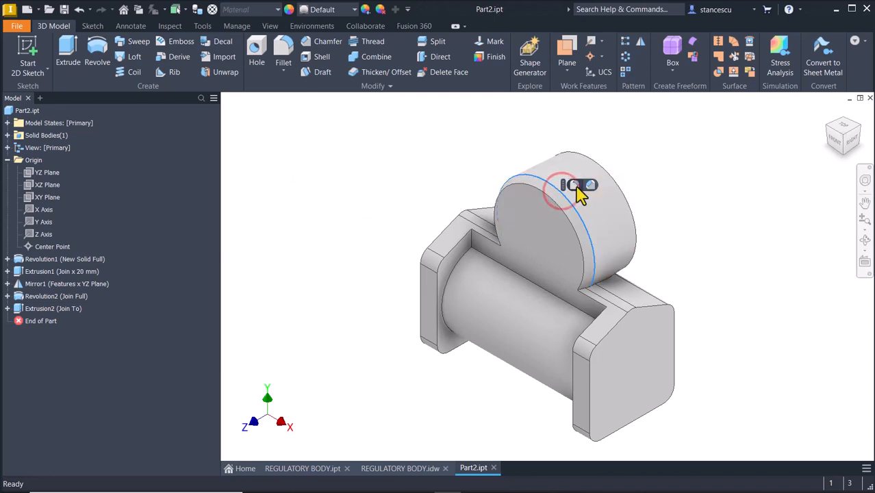
click(575, 185)
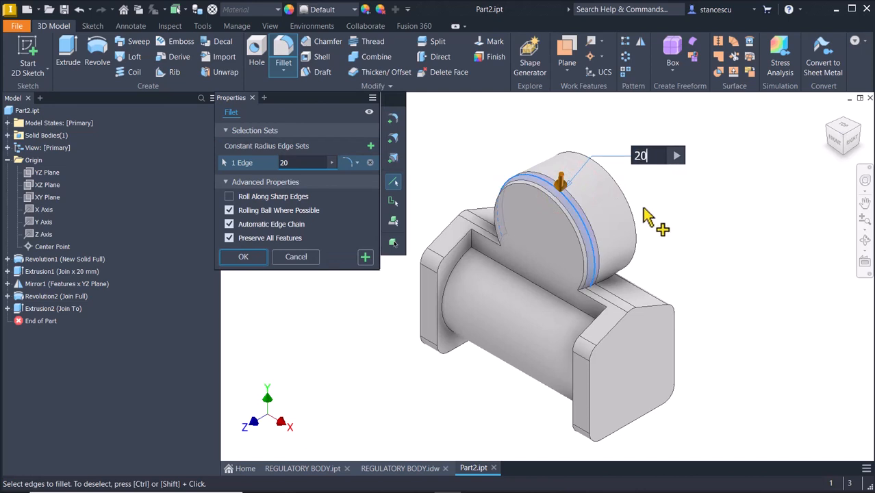
click(370, 258)
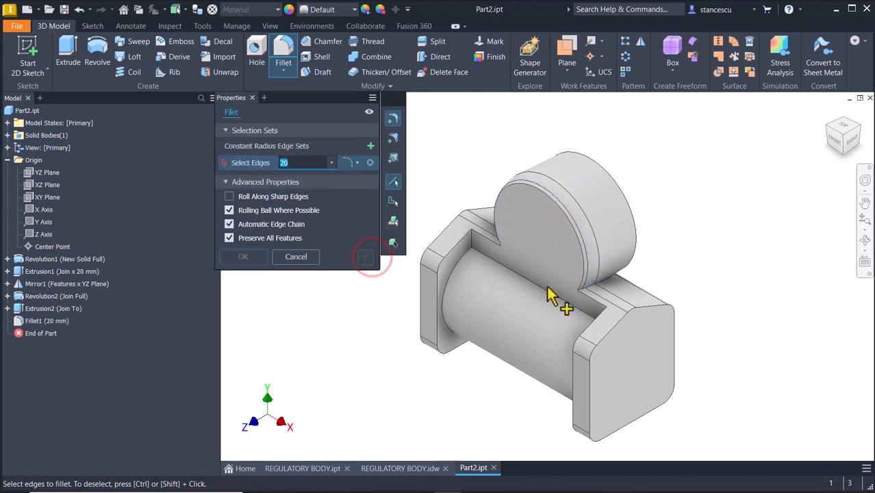
Fillet the junctions between the round boss and the connecting block on both sides with a 25 mm radius
click(595, 291)
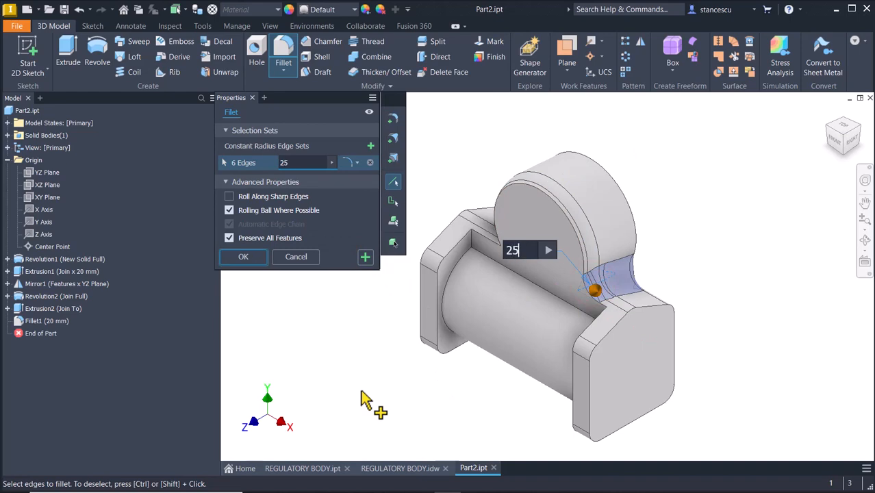
scroll(400, 404, up, 5)
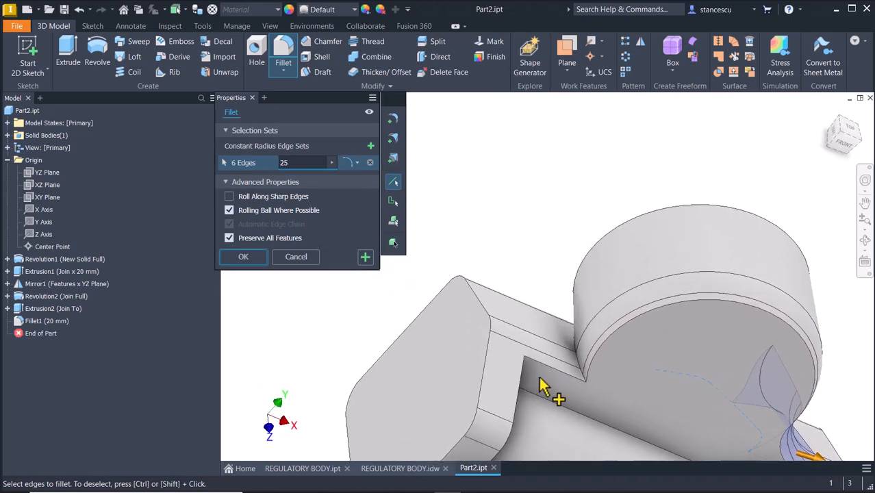
click(574, 357)
scroll(540, 370, down, 3)
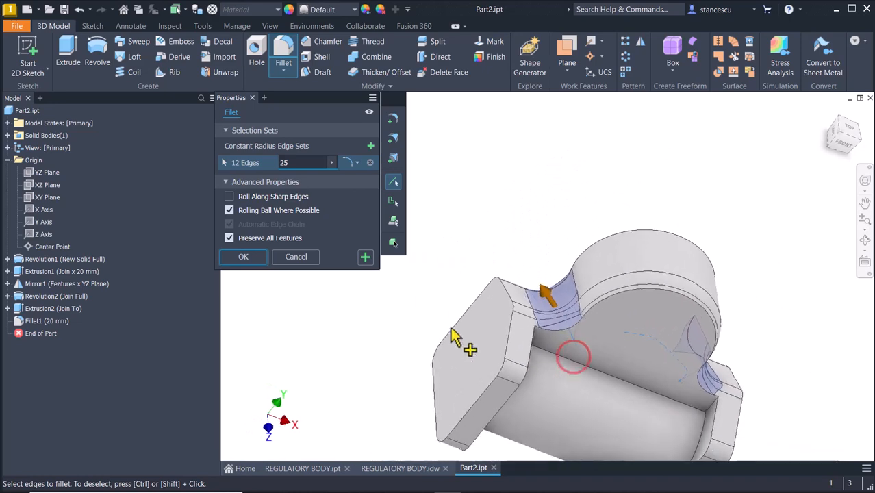
shift+middle_drag(451, 328, 357, 268)
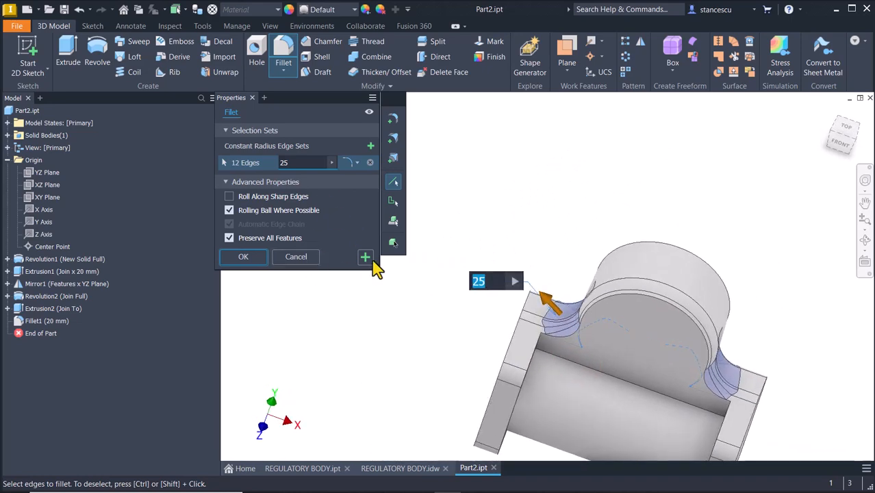
Fillet the four inner corner edges between the flanges and the connecting block, front and rear, with an 18 mm radius
shift+middle_drag(371, 332, 546, 355)
click(542, 346)
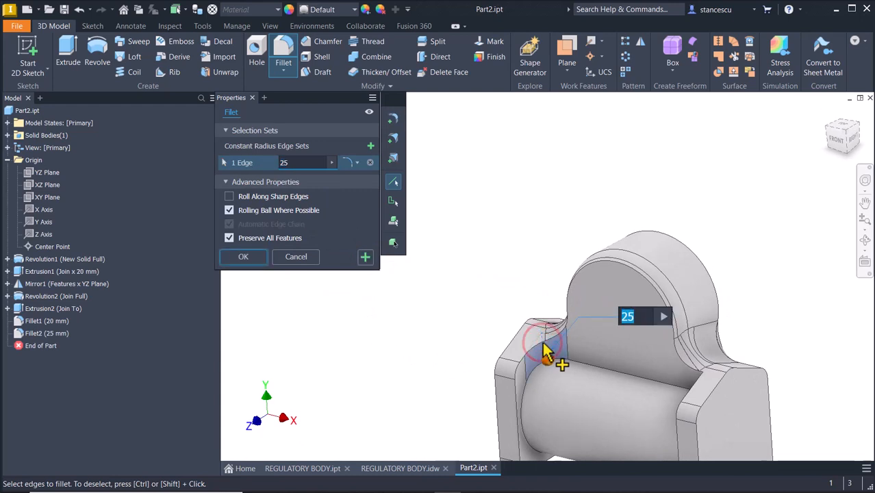
text(18)
key(Return)
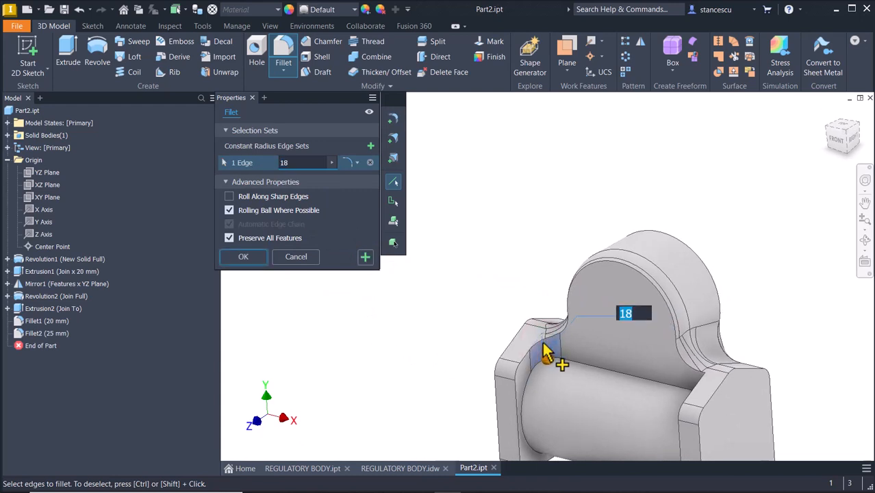
shift+middle_drag(545, 353, 664, 382)
click(705, 404)
scroll(699, 391, down, 3)
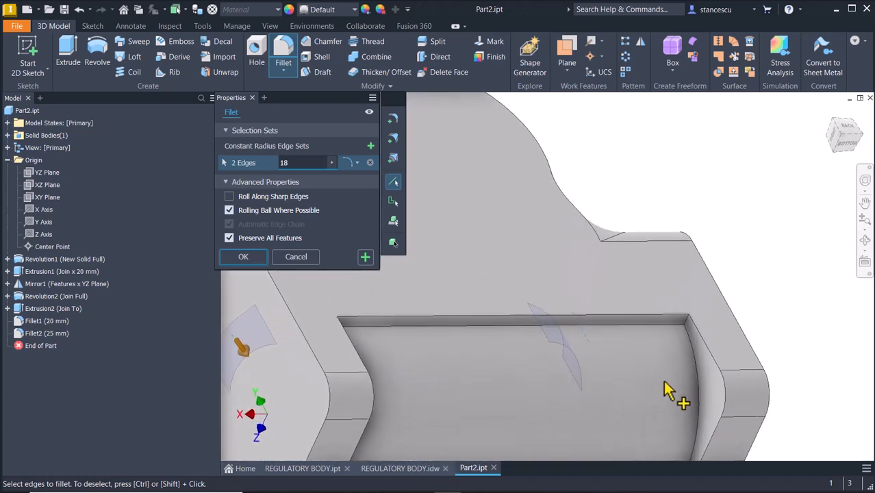
click(698, 322)
shift+middle_drag(698, 325, 476, 346)
click(474, 336)
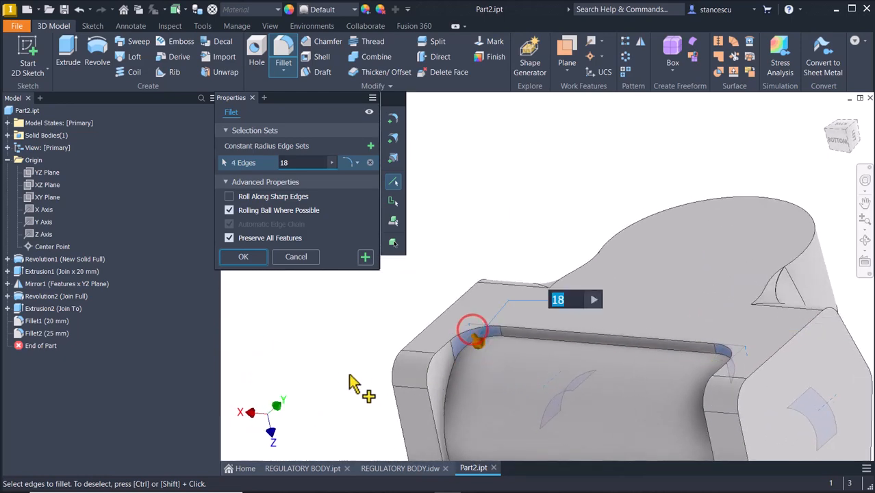
click(365, 258)
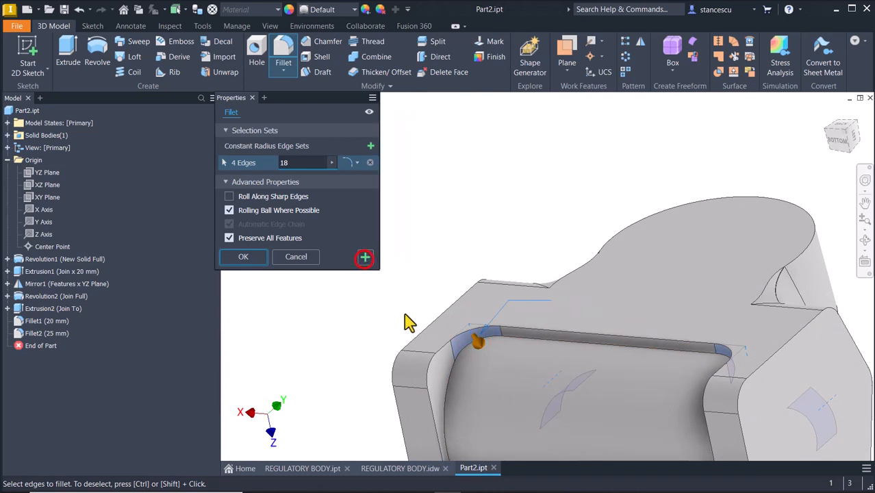
Fillet the edge chains where the tube meets the flanges and connecting block with a 6 mm radius
click(518, 346)
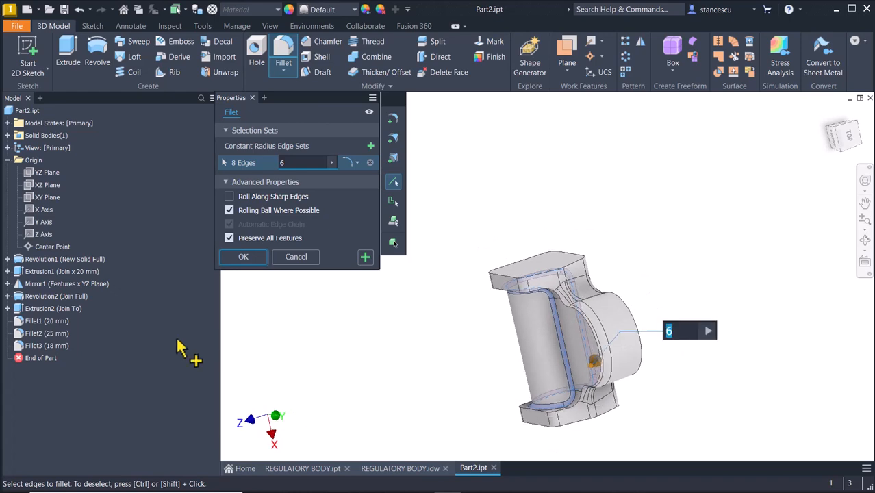
key(F6)
click(315, 344)
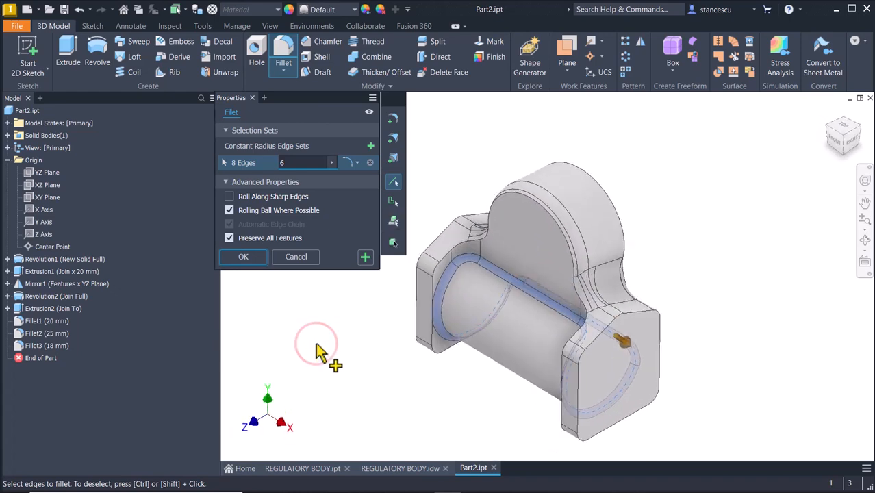
click(256, 258)
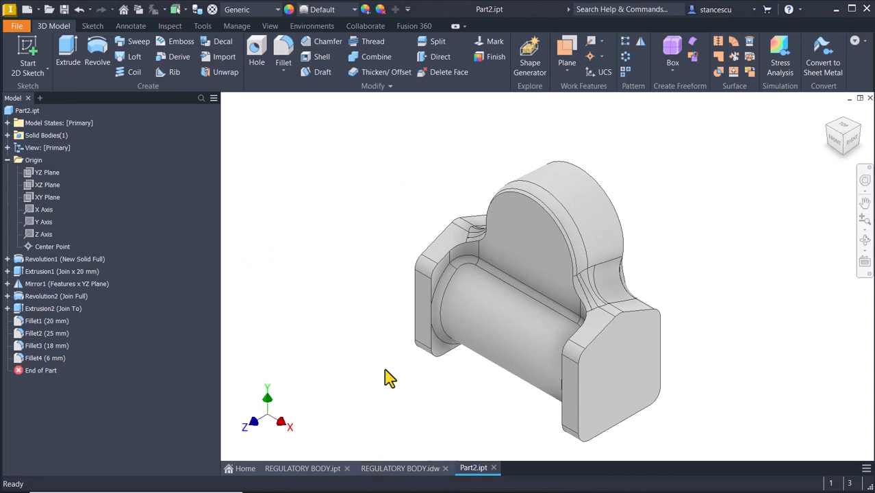
Examine the boss's stepped bore diameters and depths in section A-A of REGULATORY BODY.idw, and return to Part2.ipt
click(384, 471)
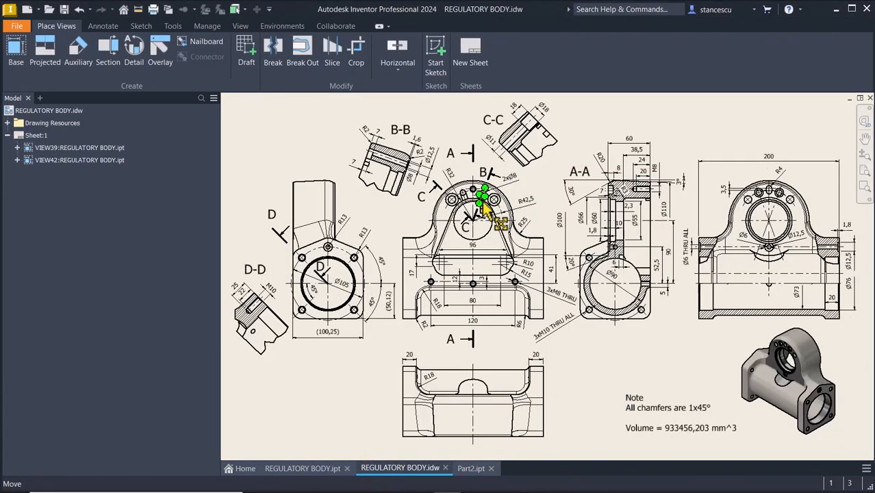
scroll(660, 219, up, 5)
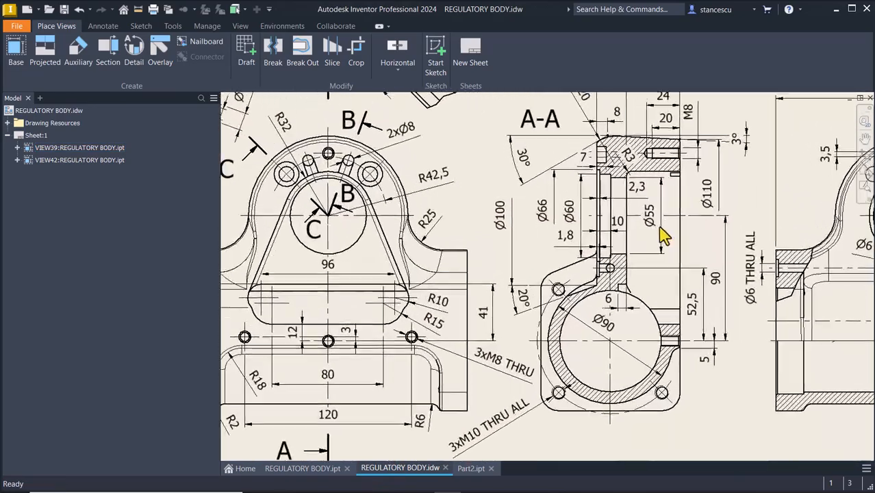
scroll(662, 234, up, 1)
scroll(633, 167, up, 1)
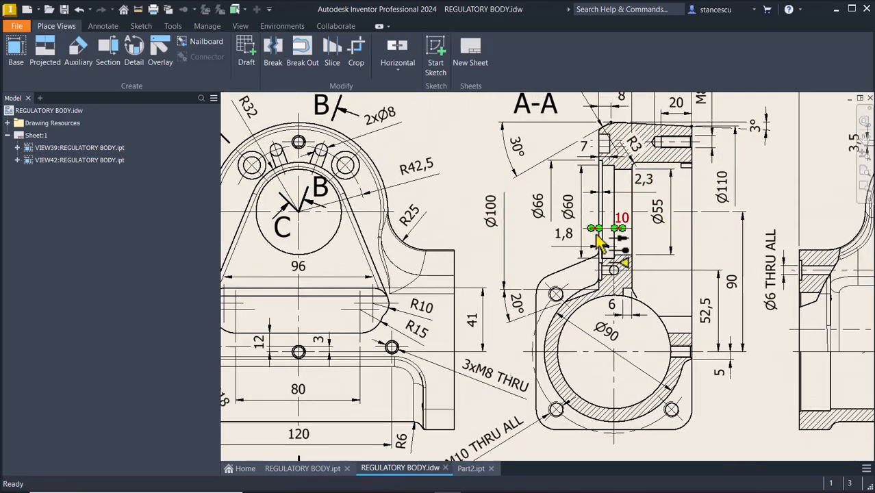
scroll(698, 233, down, 2)
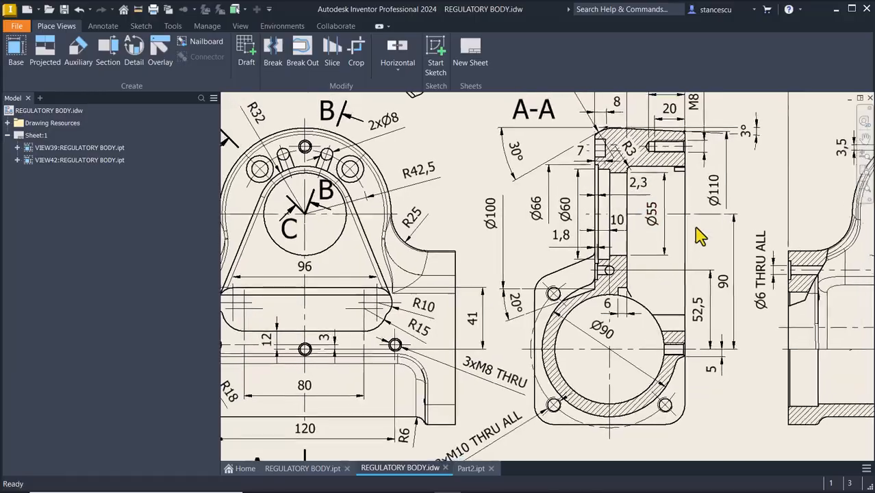
scroll(717, 240, down, 1)
middle_drag(718, 241, 657, 253)
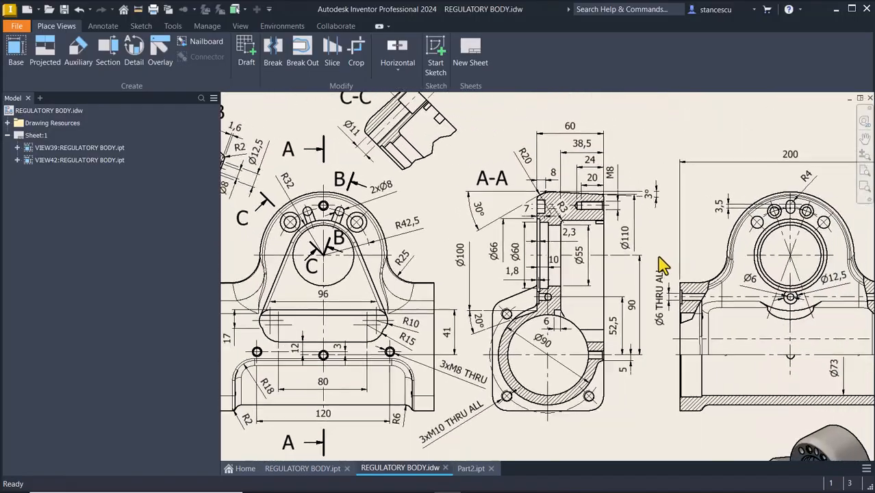
scroll(609, 256, up, 3)
middle_drag(601, 272, 623, 303)
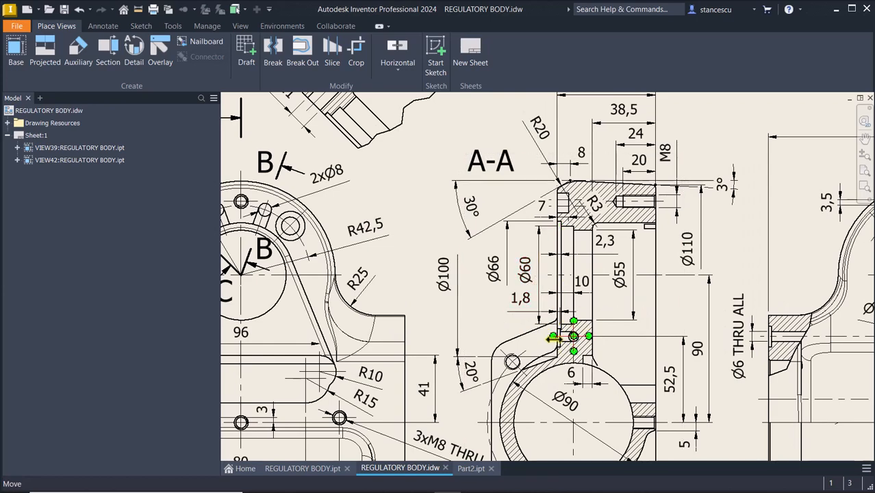
drag(573, 350, 593, 314)
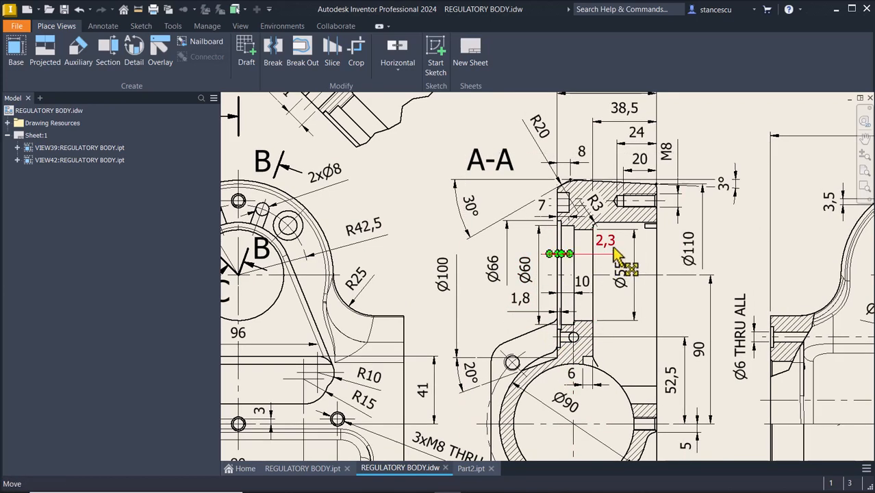
drag(611, 252, 577, 296)
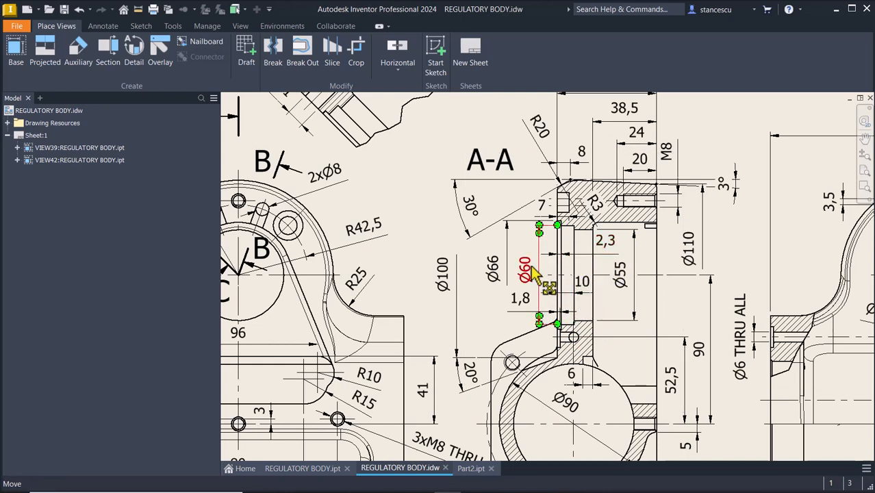
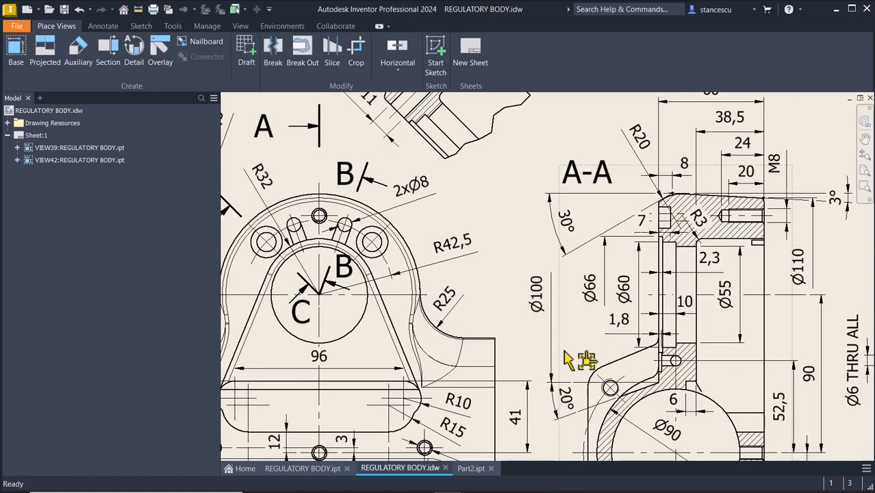
key(Home)
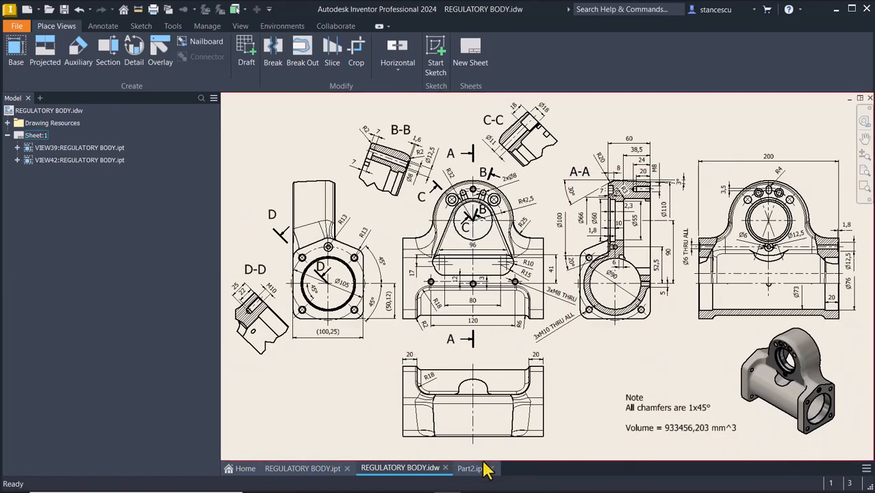
click(465, 471)
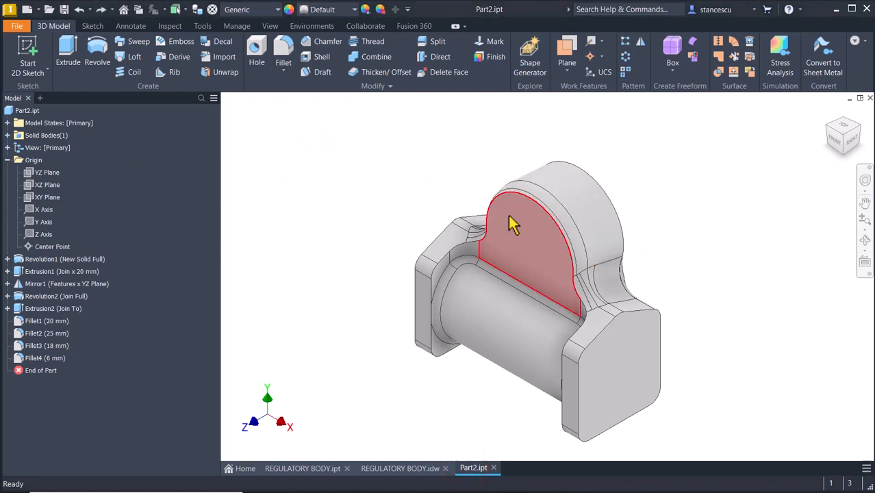
Create a work axis through the center of the round boss from its revolved outer face
mouse_move(669, 189)
shift+middle_down()
mouse_move(641, 229)
mouse_move(693, 205)
mouse_move(691, 176)
mouse_move(678, 178)
mouse_move(711, 166)
mouse_move(700, 169)
mouse_move(710, 180)
mouse_move(689, 240)
mouse_move(625, 116)
mouse_move(605, 127)
mouse_move(596, 186)
mouse_move(556, 157)
mouse_move(555, 170)
shift+middle_up()
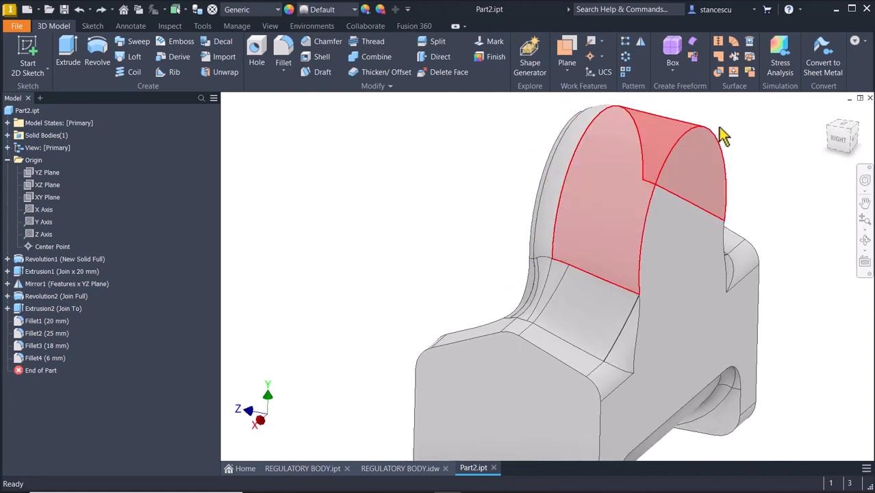
shift+middle_drag(722, 137, 580, 106)
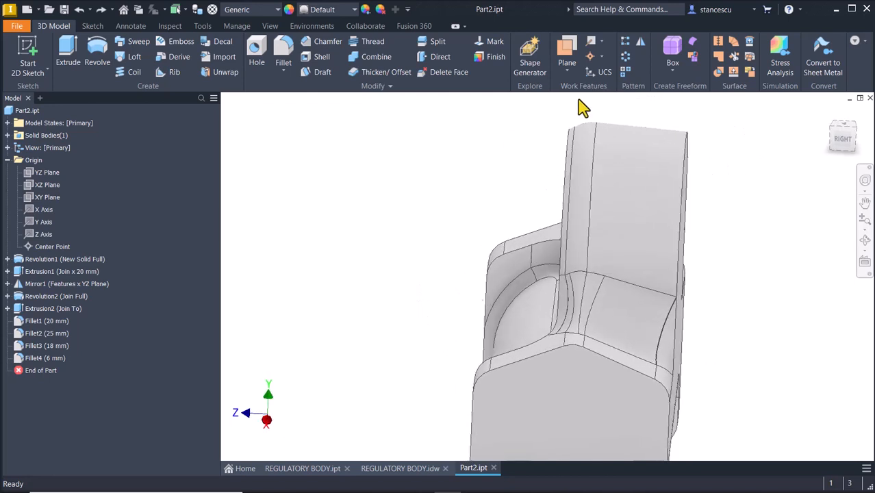
click(590, 43)
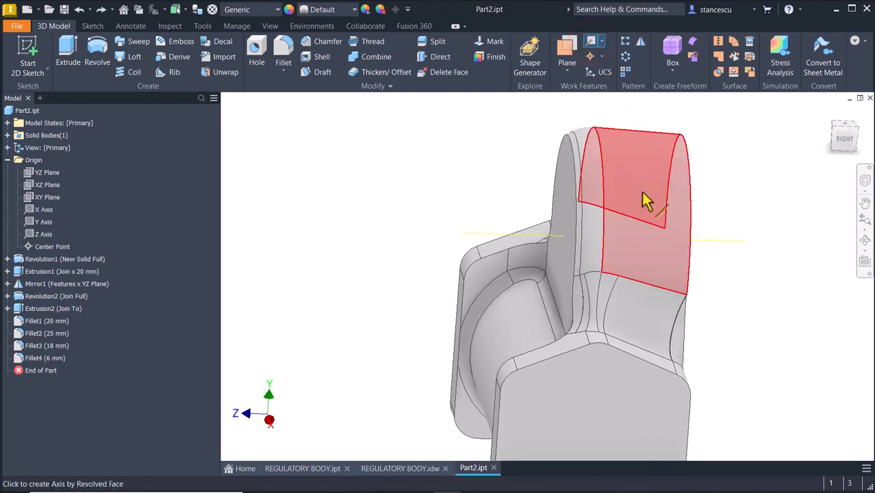
click(653, 236)
shift+middle_drag(655, 238, 380, 167)
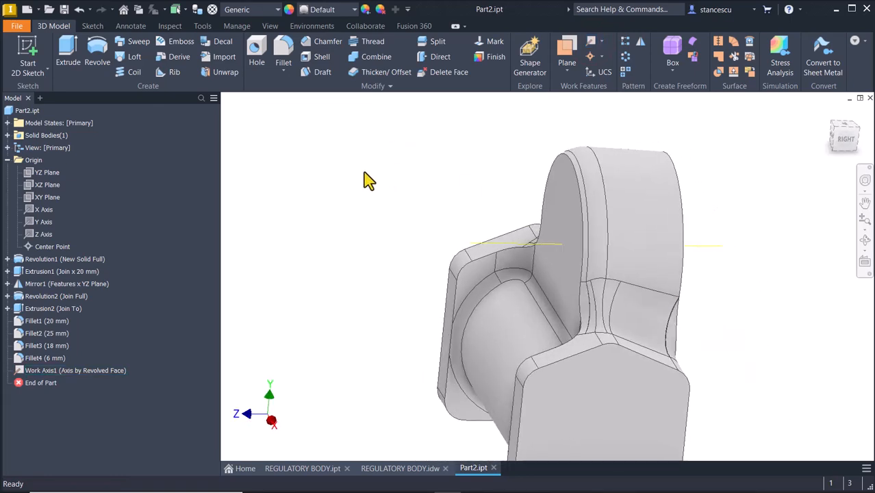
key(F6)
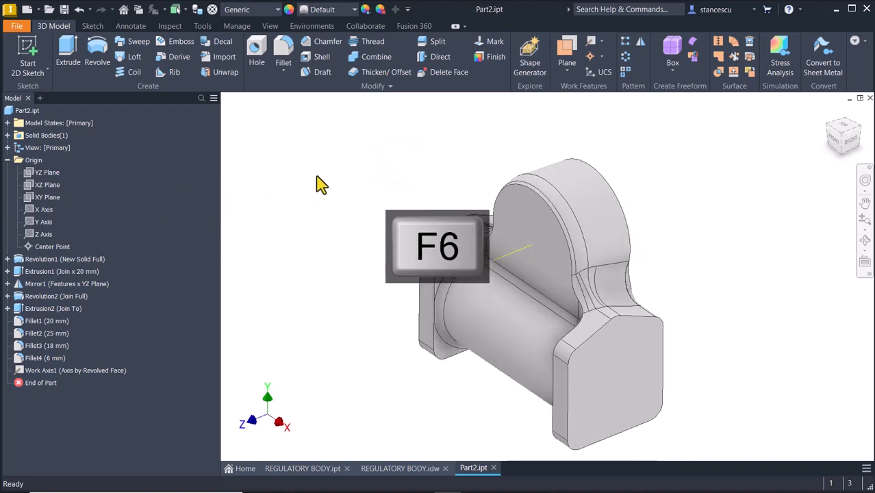
Start a sketch on the YZ plane and slice the model at the sketch plane
click(46, 174)
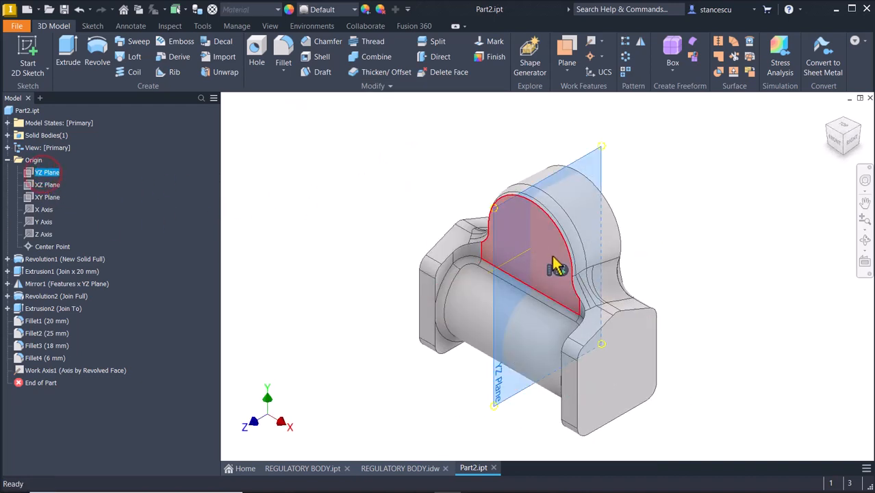
key(s)
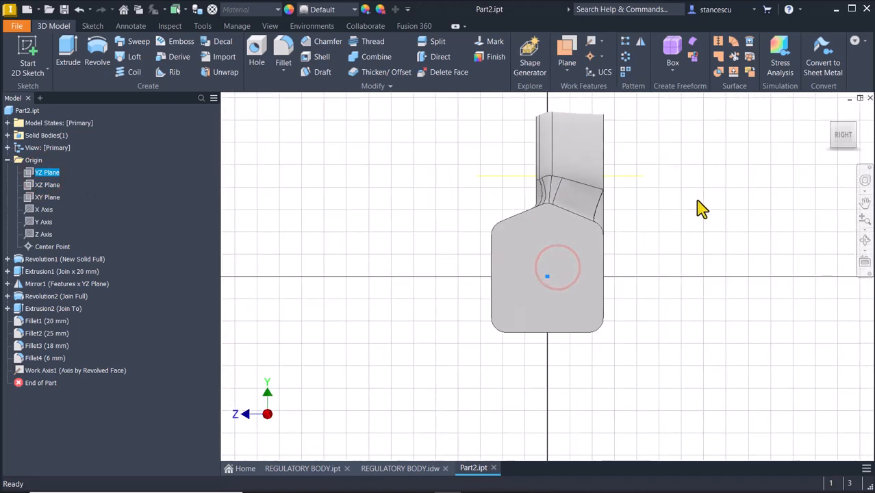
key(F7)
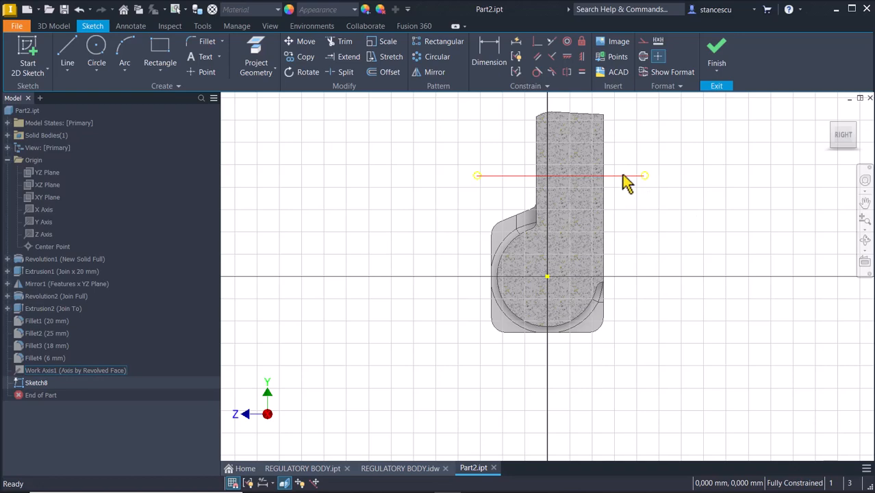
key(Num_Lock)
scroll(584, 200, up, 3)
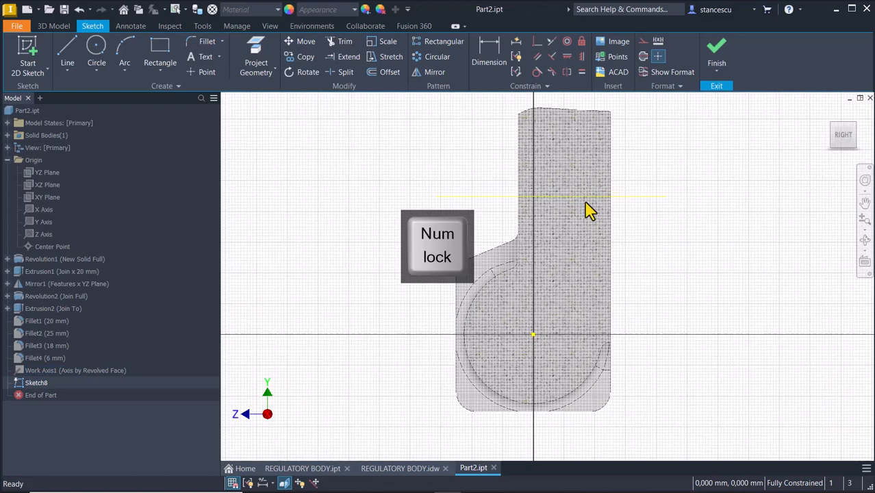
Project the boss's work axis into the sketch and convert the projected line to a centerline
click(246, 55)
click(639, 206)
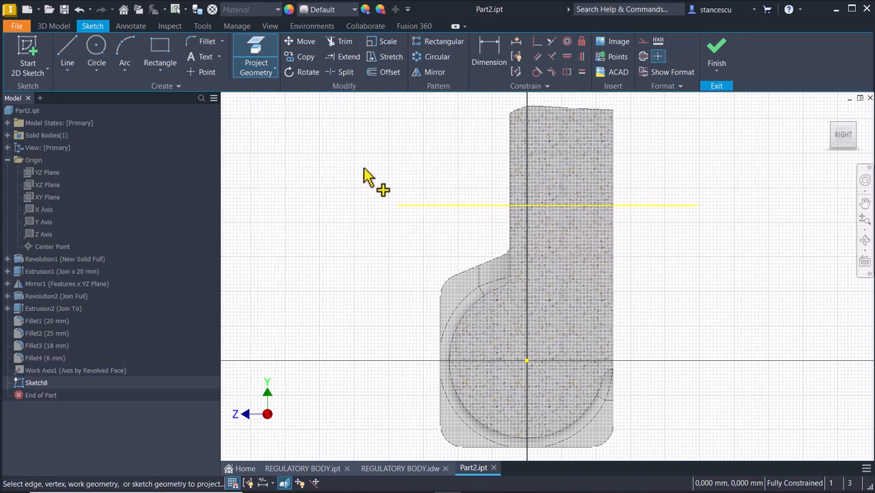
key(Escape)
drag(646, 181, 634, 223)
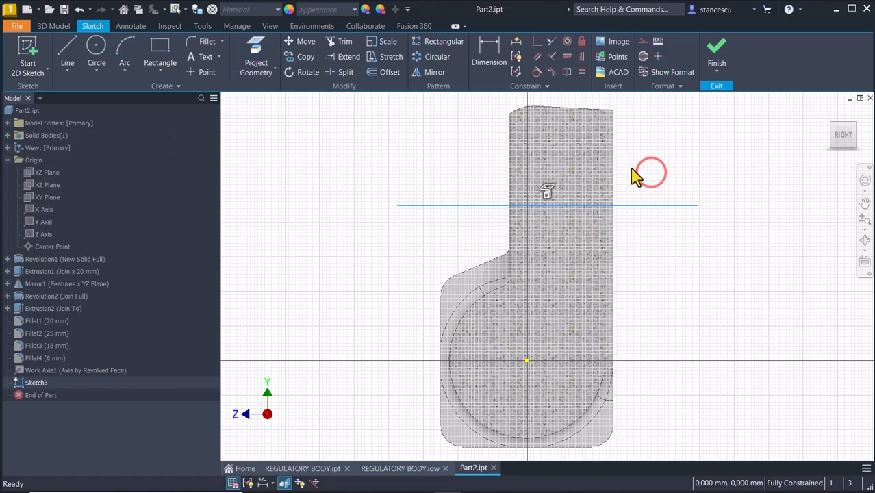
click(644, 57)
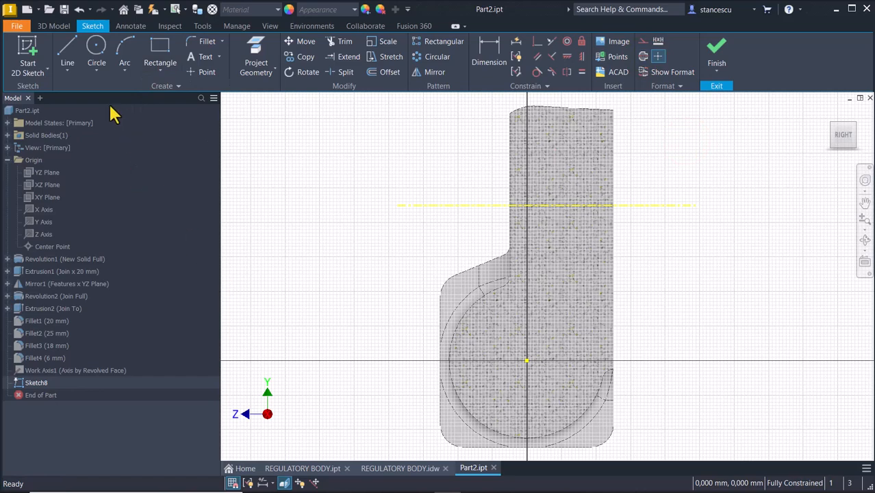
Project the straight edges of the boss's two opposite end faces into the sketch
click(70, 53)
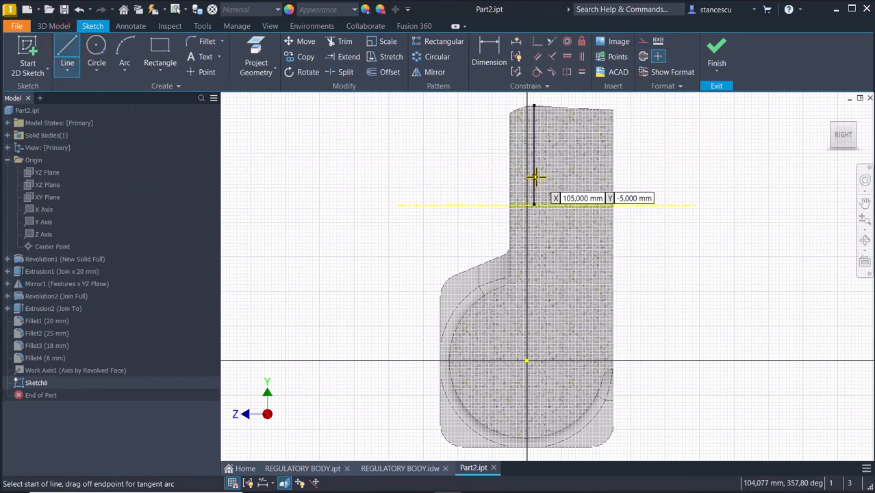
scroll(535, 177, up, 1)
scroll(535, 177, up, 2)
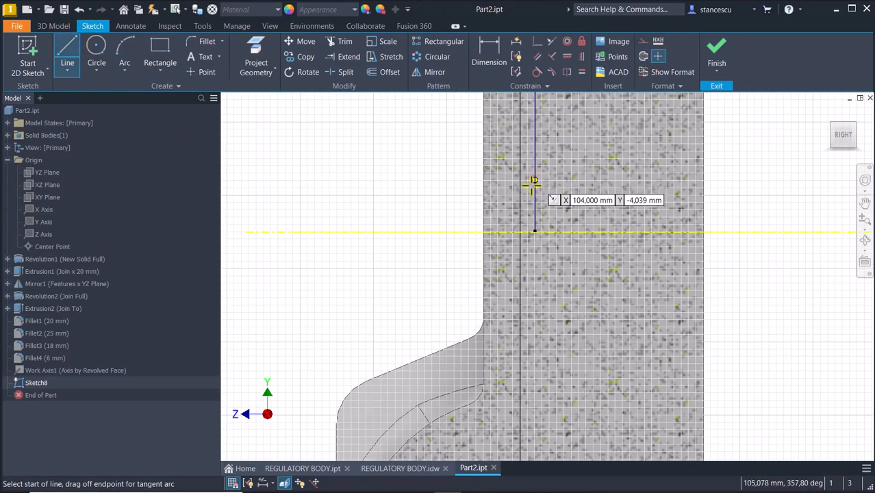
middle_drag(531, 182, 517, 226)
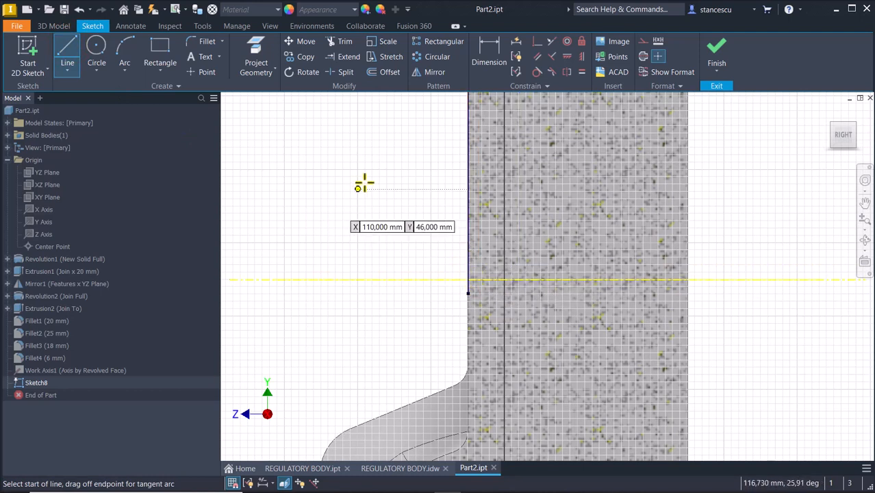
click(265, 60)
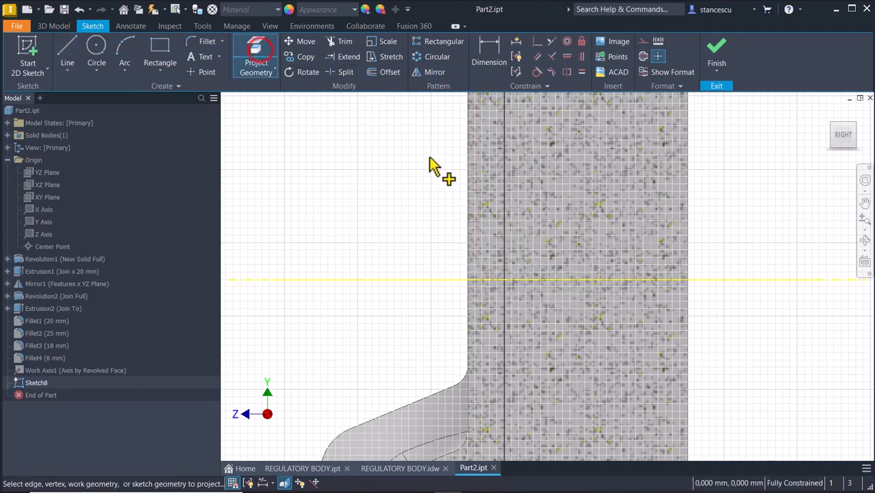
click(470, 180)
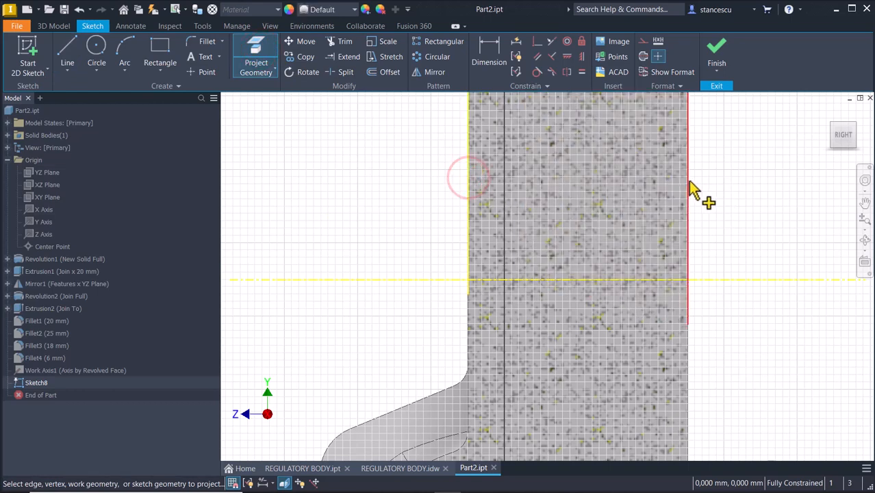
click(687, 180)
click(391, 172)
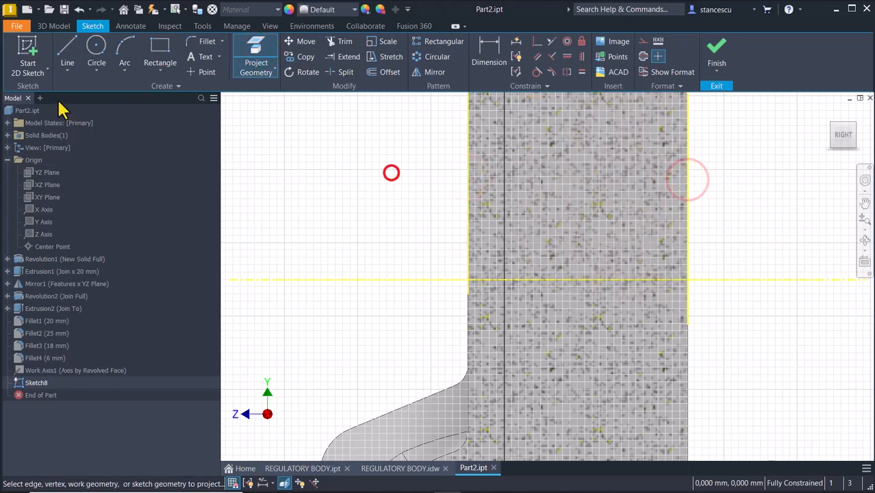
From the projected +Z end edge, draw a stepped bore line with runs of about 2, 12 and 17 mm and drops of about 8 and 7 mm
click(69, 55)
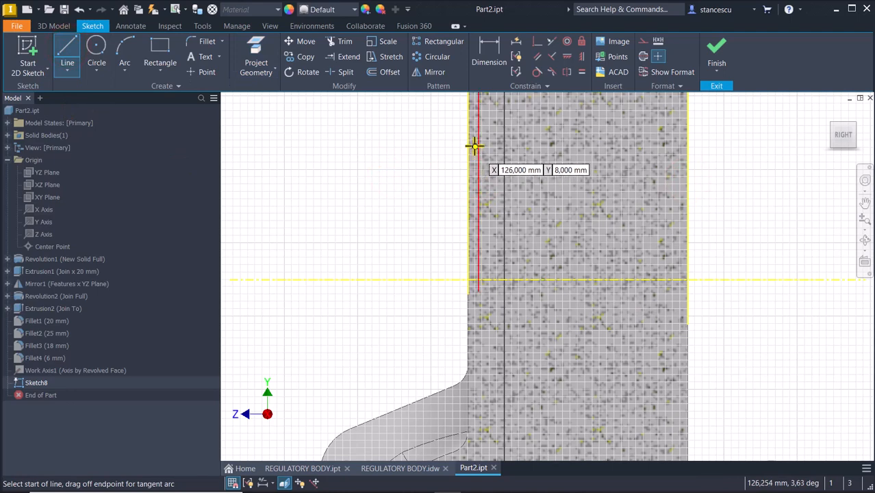
click(470, 115)
scroll(475, 123, down, 2)
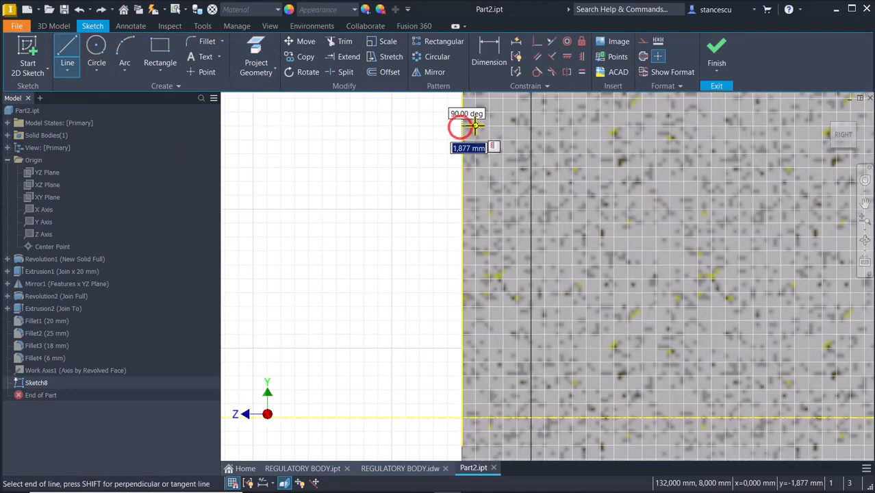
click(478, 126)
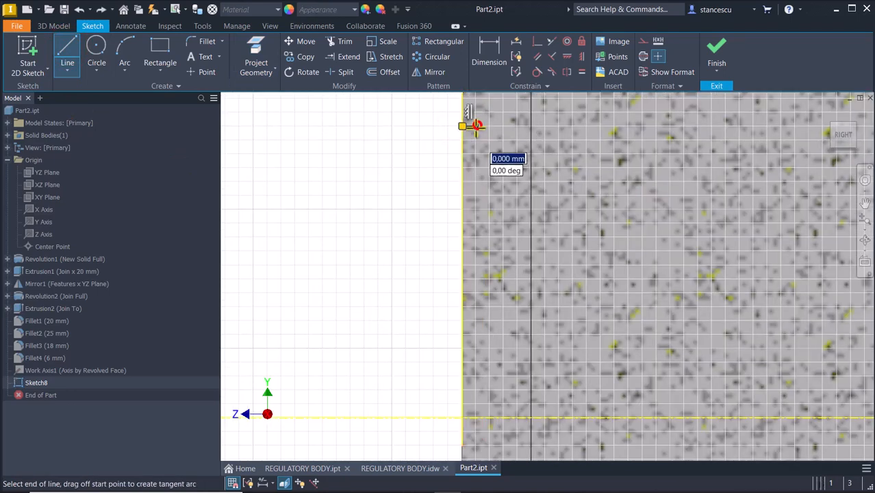
click(475, 182)
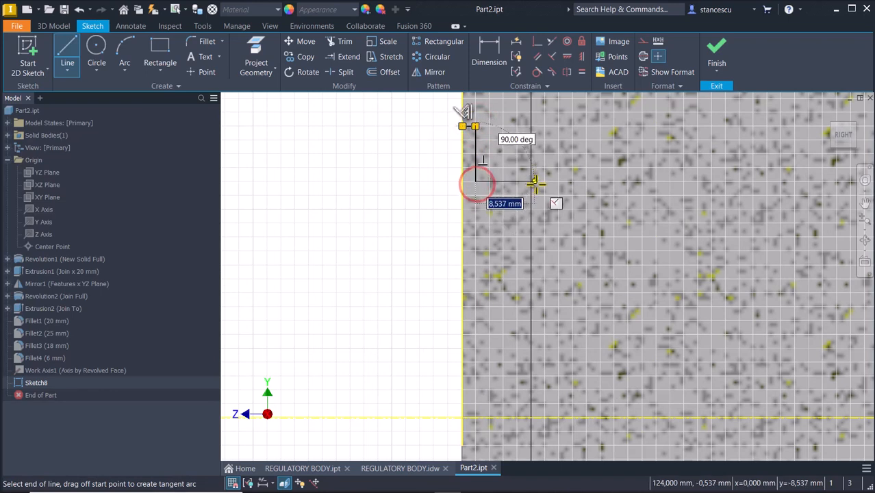
click(559, 182)
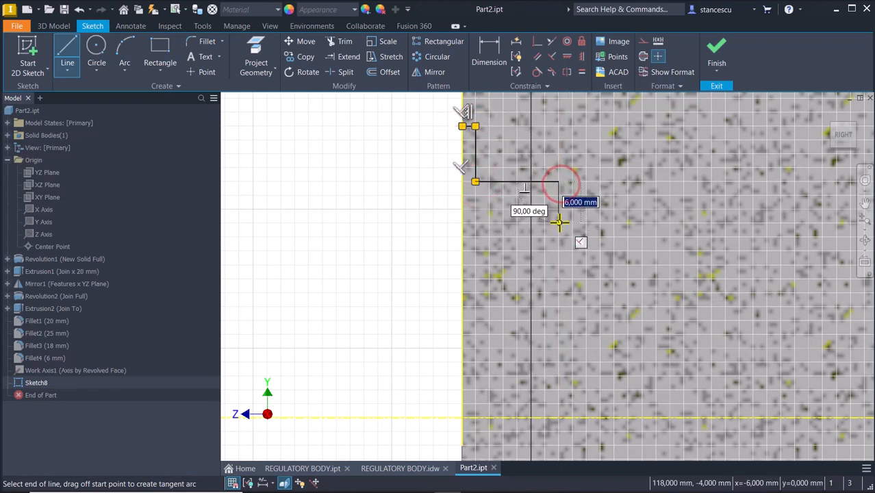
click(558, 231)
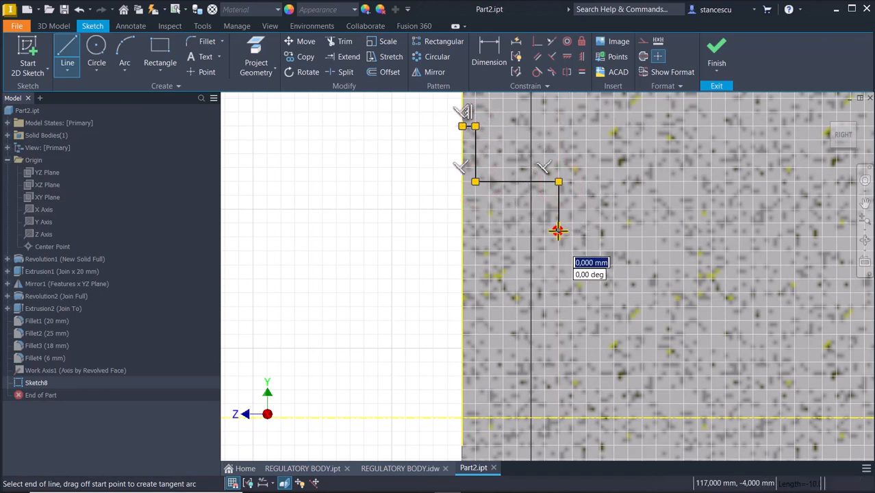
click(676, 230)
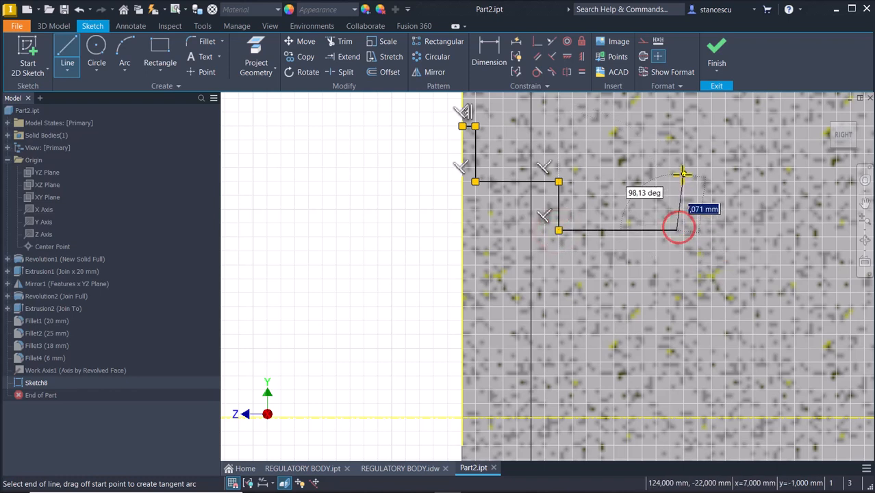
Continue the bore profile with a riser of about 9 mm, a tangent arc of about 2 mm radius and a line to the opposite end edge
click(676, 168)
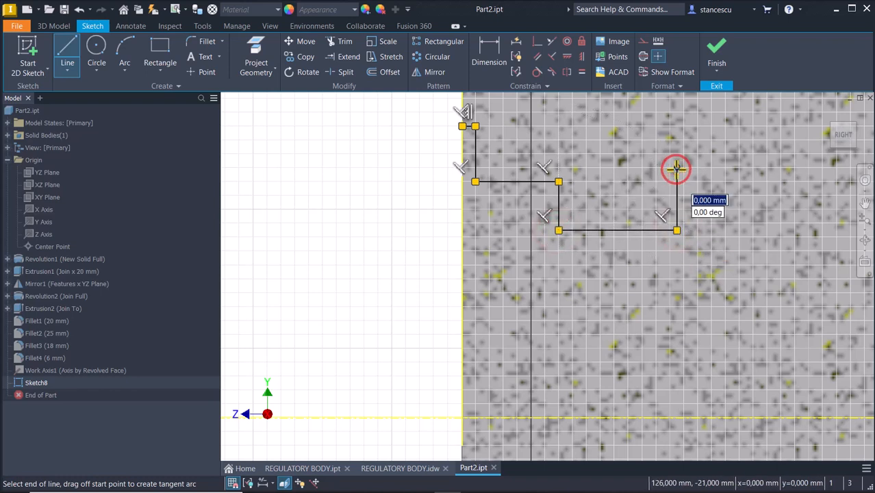
drag(676, 167, 687, 152)
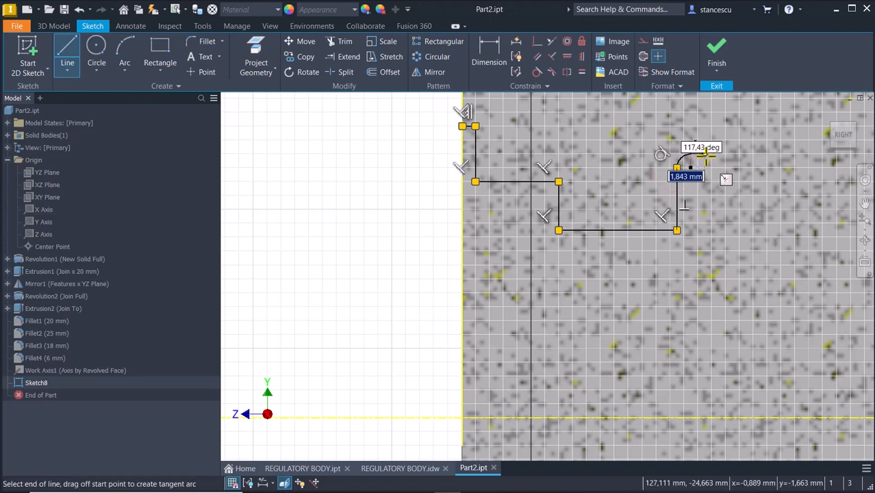
middle_drag(687, 152, 300, 213)
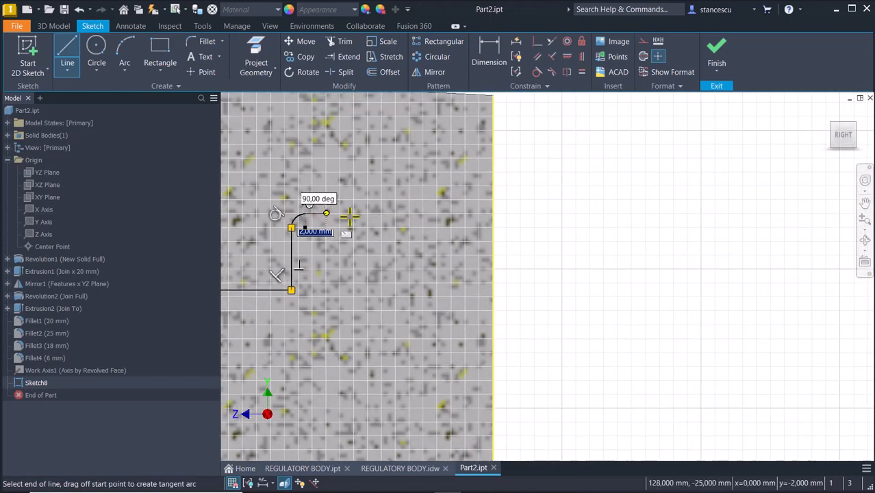
key(Escape)
click(493, 212)
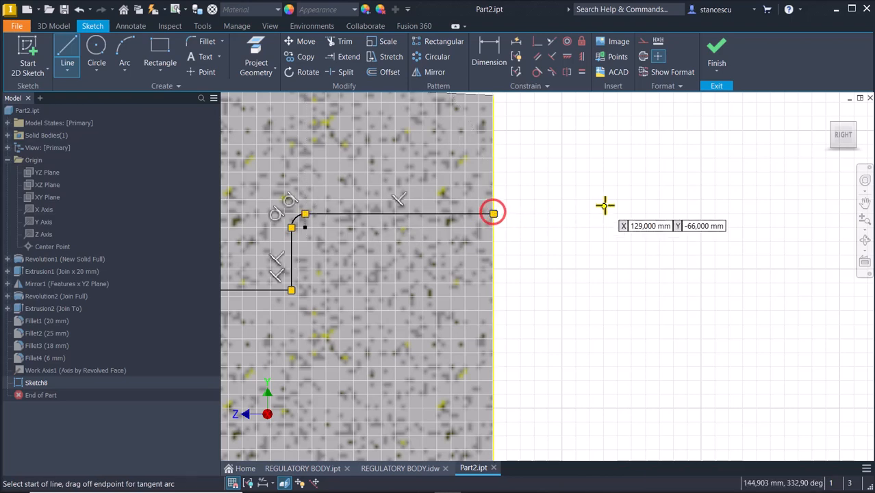
key(Escape)
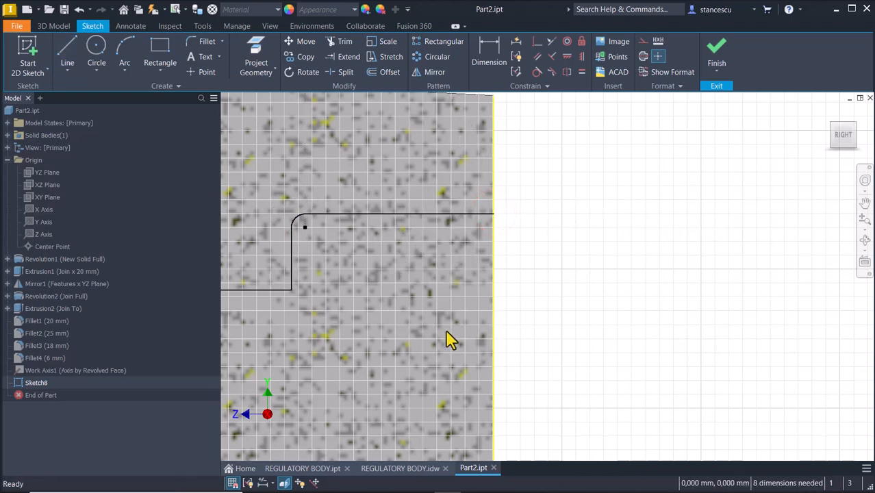
Dimension the lowest horizontal line of the bore profile from the centerline as a 55 mm diameter
mouse_move(443, 338)
middle_down()
mouse_move(630, 323)
mouse_move(666, 329)
mouse_move(671, 278)
middle_up()
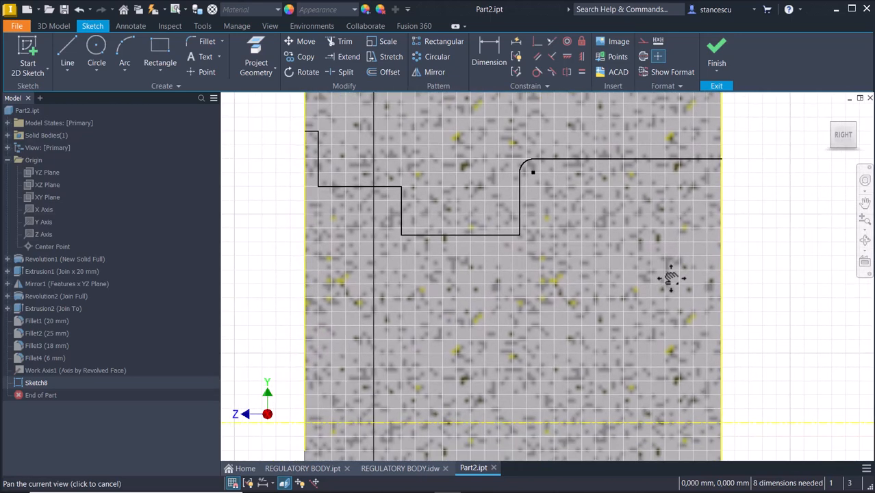
click(488, 51)
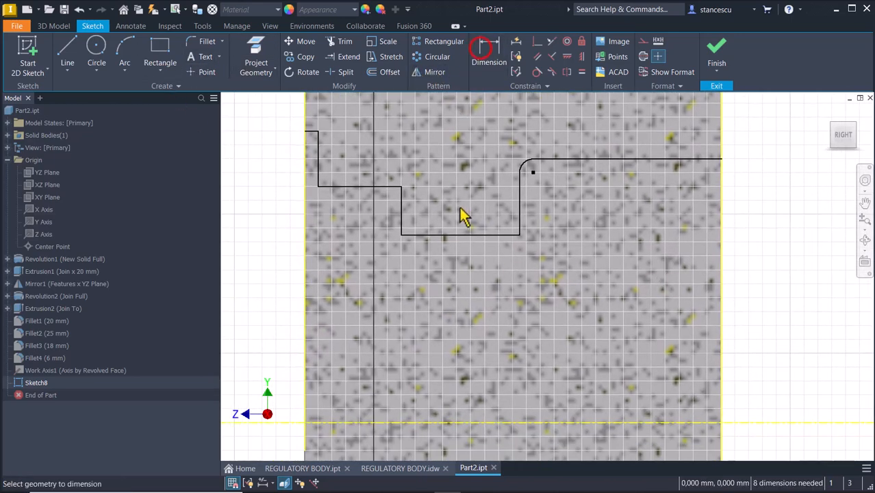
click(469, 245)
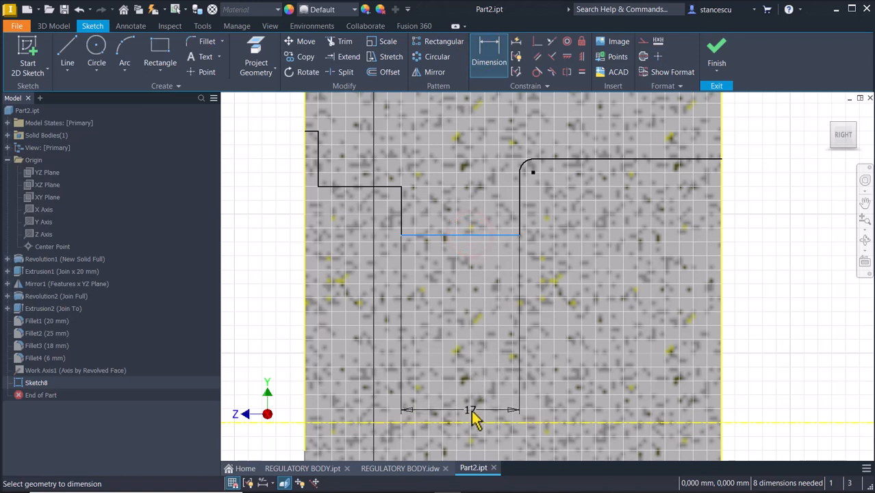
click(471, 421)
click(465, 366)
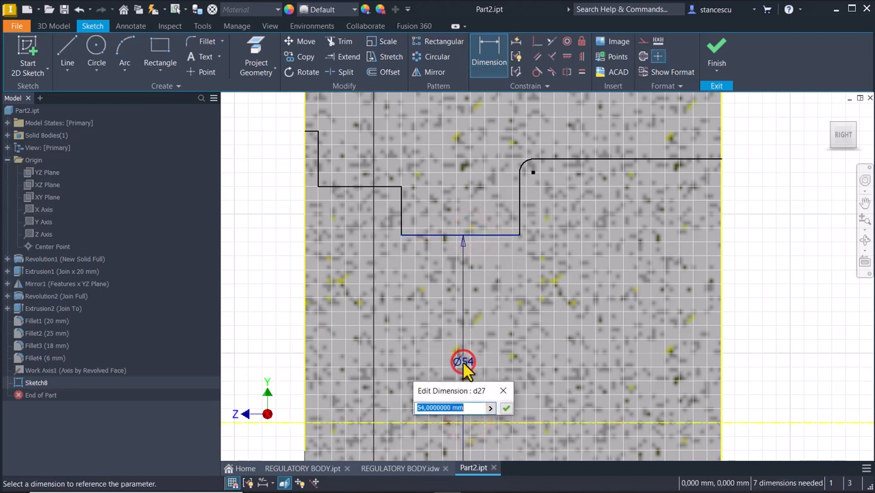
text(5)
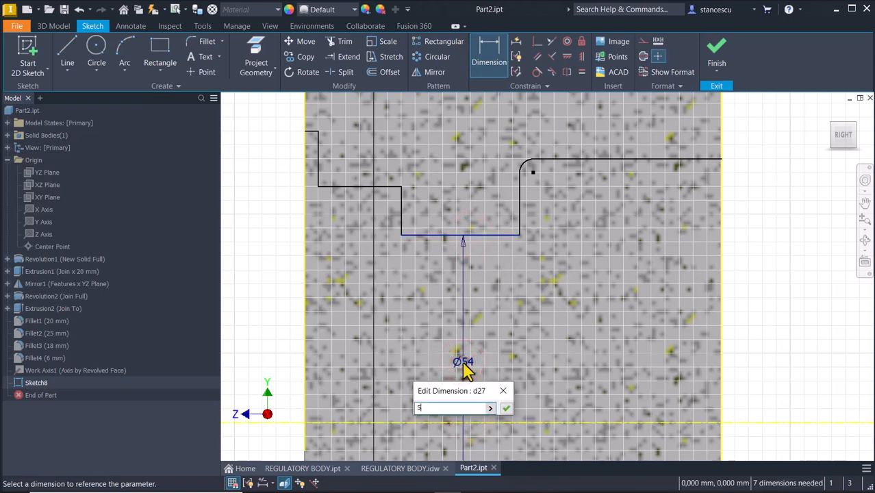
text(5)
key(Return)
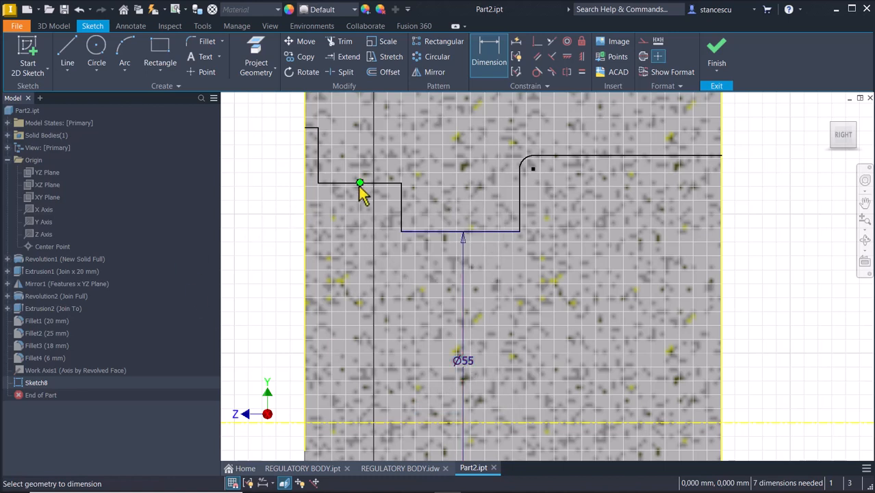
Dimension the middle step line of the bore profile from the centerline as a 60 mm diameter
click(344, 421)
click(270, 377)
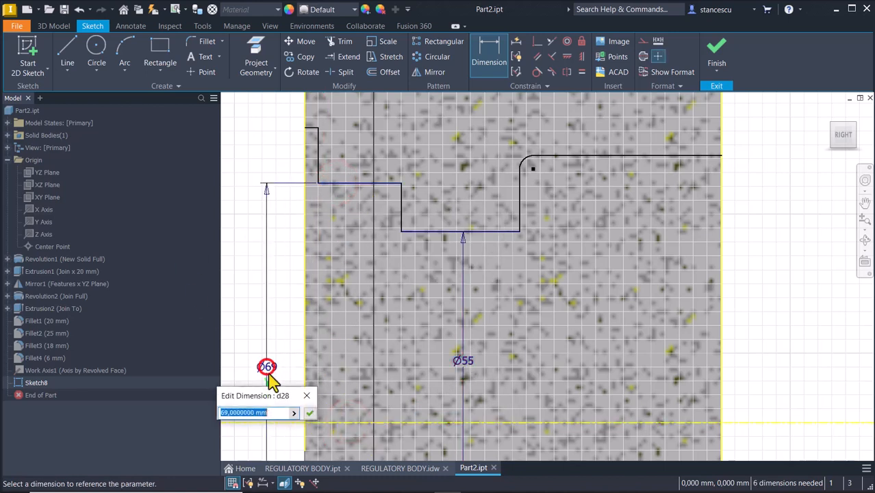
text(60)
key(Return)
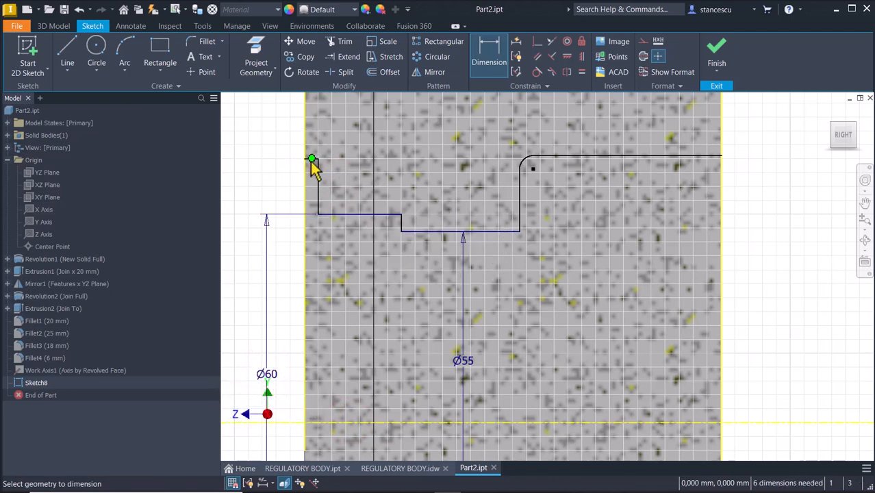
Dimension the short step line at the profile's +Z end from the centerline as a 66 mm diameter
scroll(312, 167, up, 3)
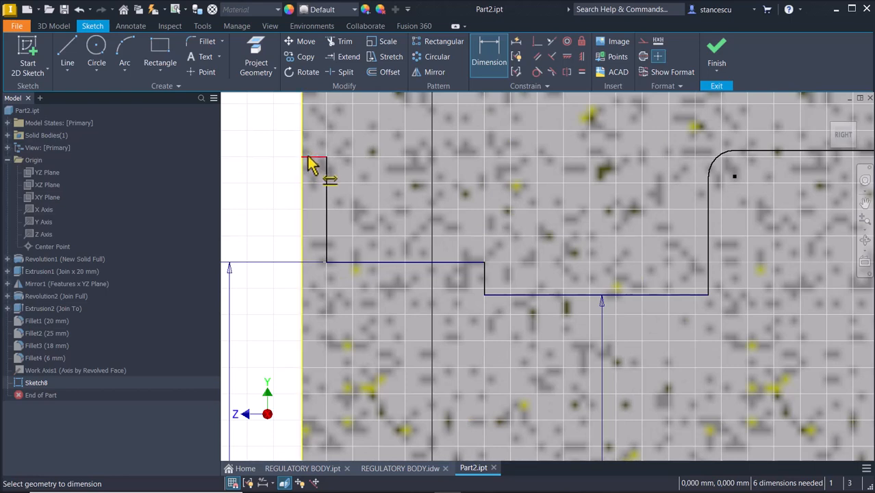
click(308, 157)
scroll(289, 248, down, 3)
middle_drag(307, 311, 348, 210)
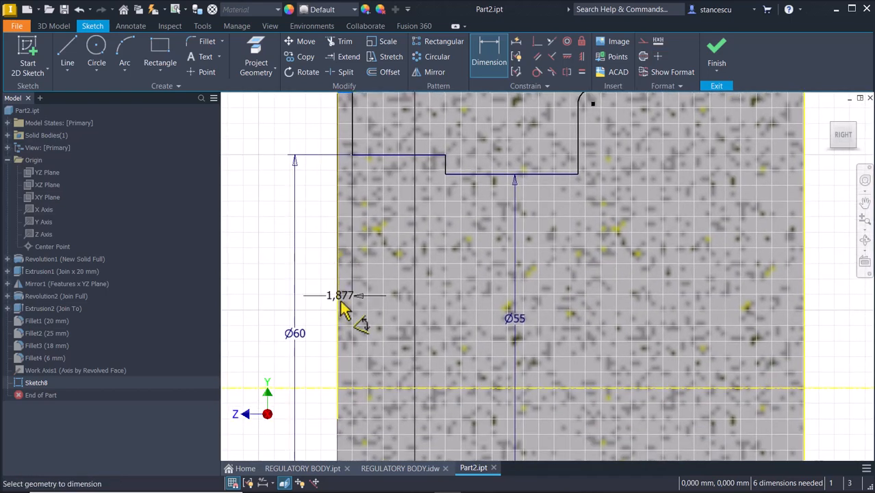
click(357, 390)
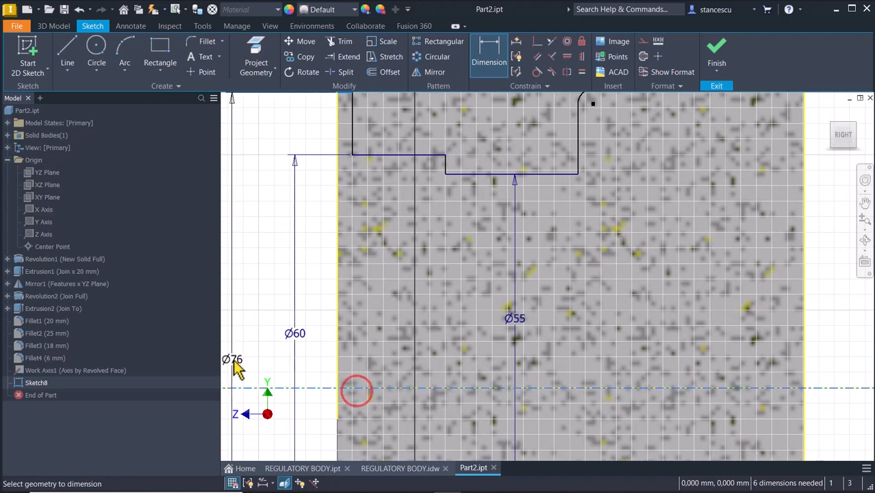
click(234, 364)
text(66)
key(Return)
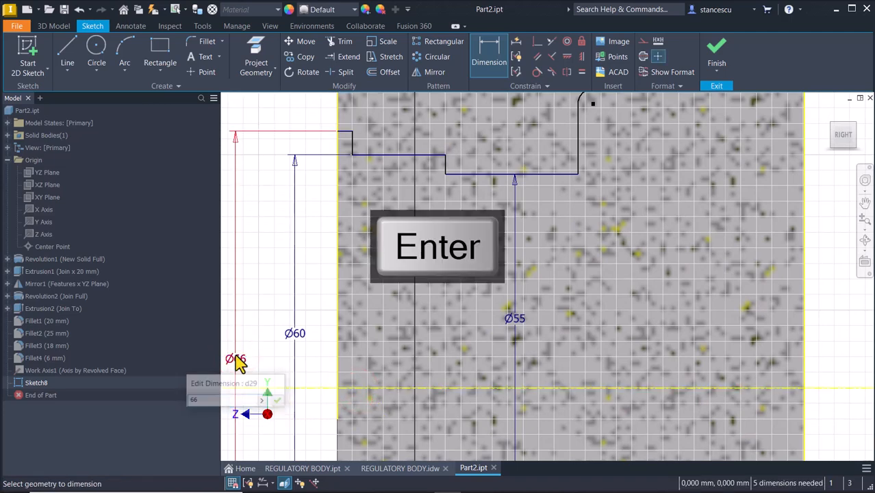
Dimension the long line at the bore profile's -Z end from the centerline as a 32 mm linear distance instead of a diameter
middle_drag(564, 225, 529, 260)
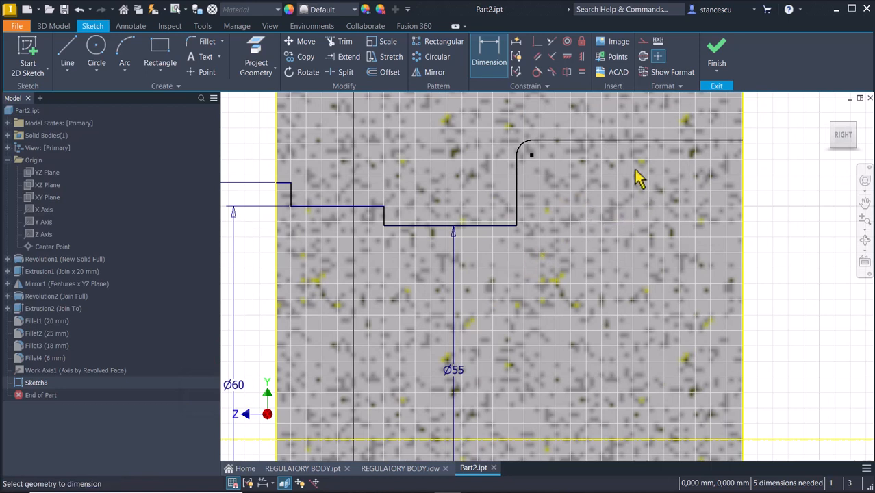
click(663, 141)
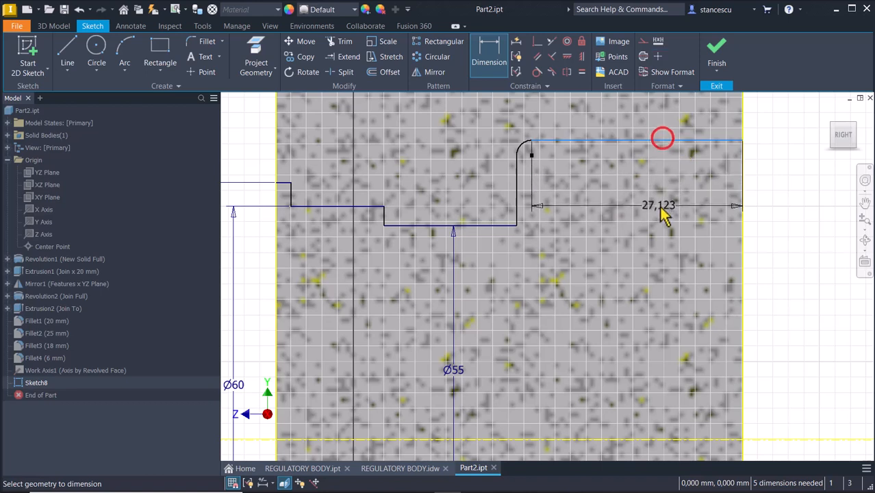
click(688, 439)
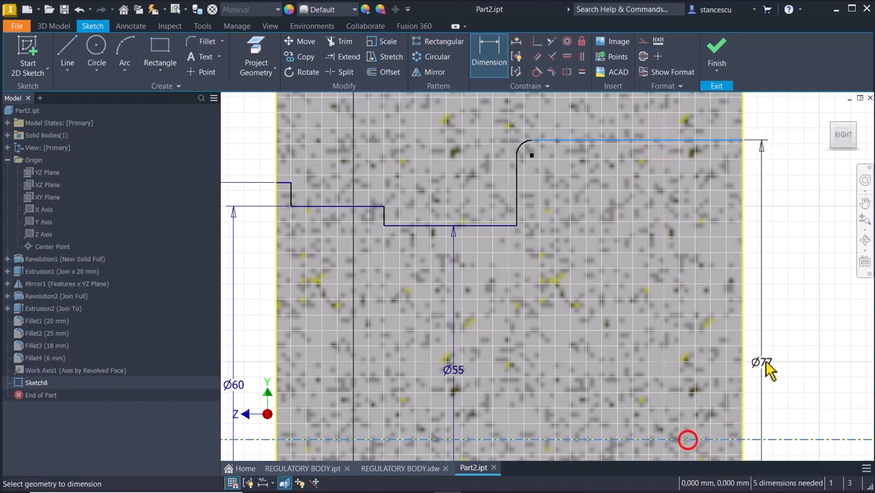
right_click(783, 333)
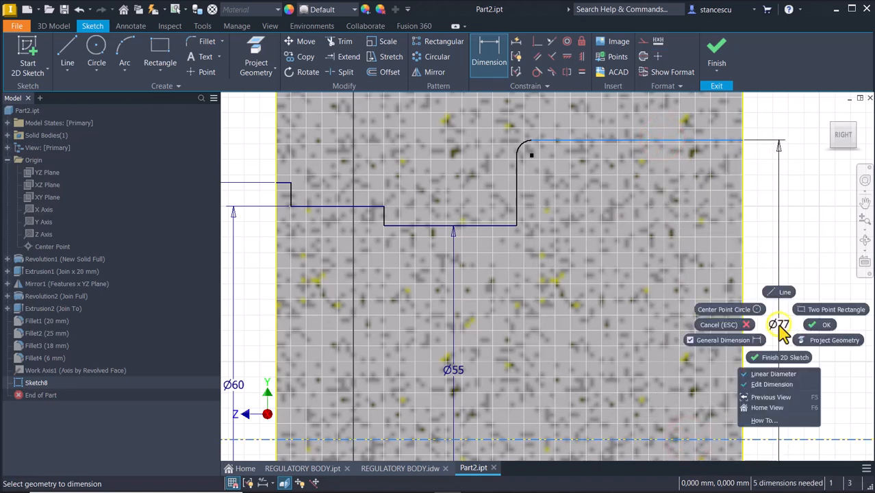
click(781, 375)
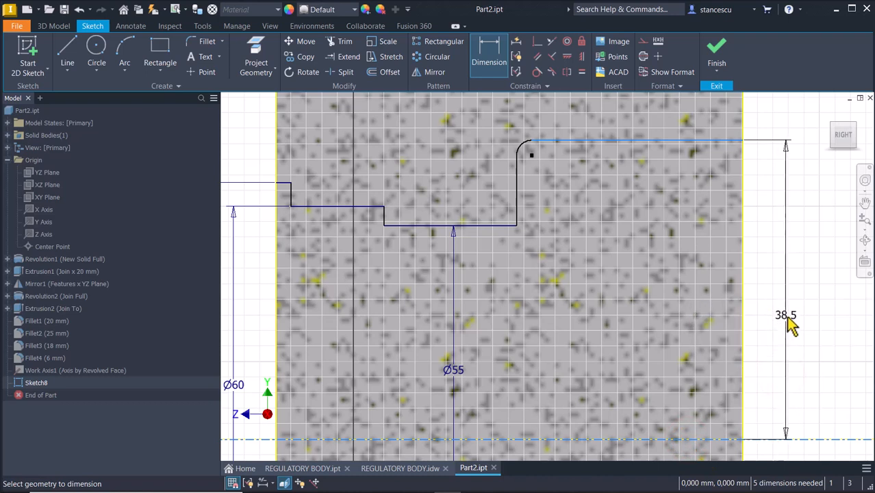
click(787, 322)
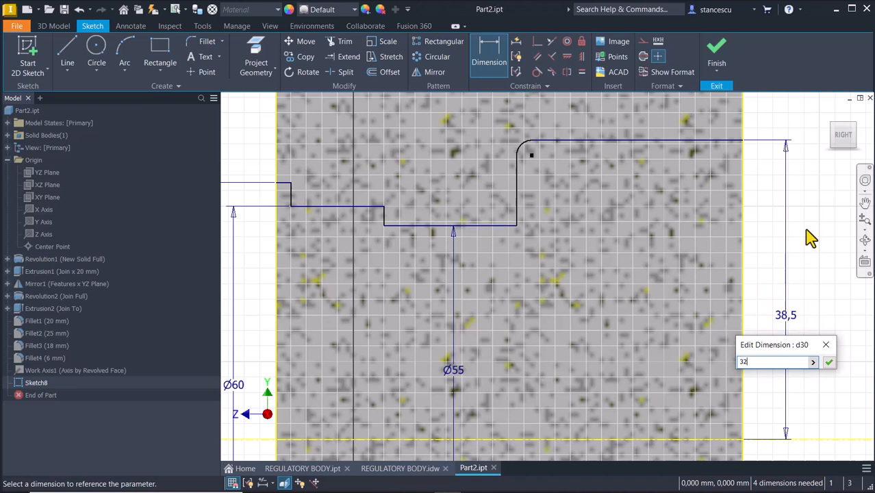
key(Return)
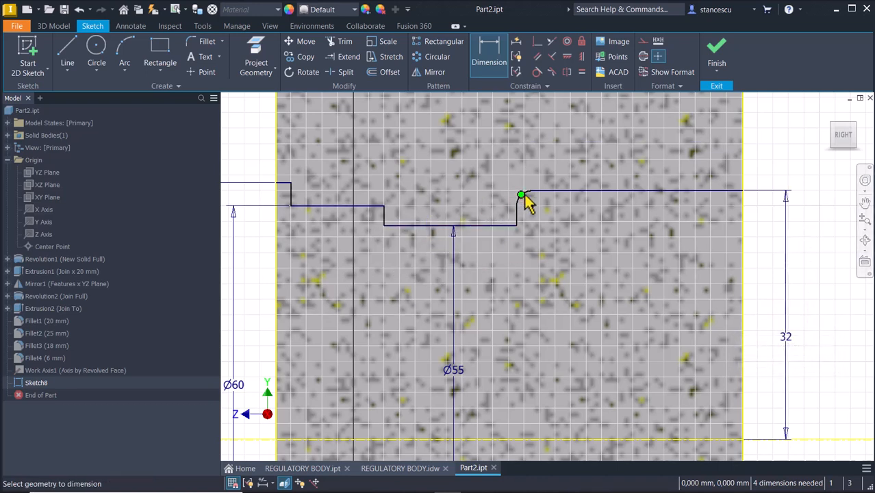
Dimension the arc of the bore profile with a 3 mm radius
click(526, 197)
click(504, 166)
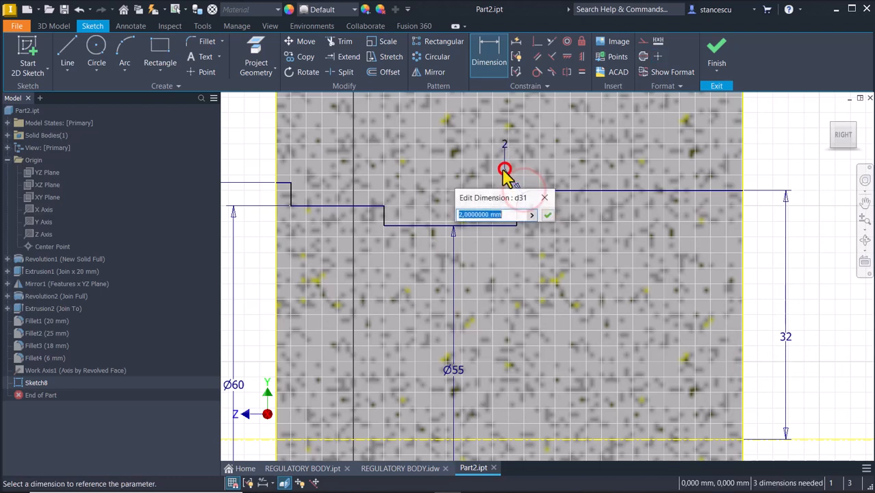
text(3)
key(Return)
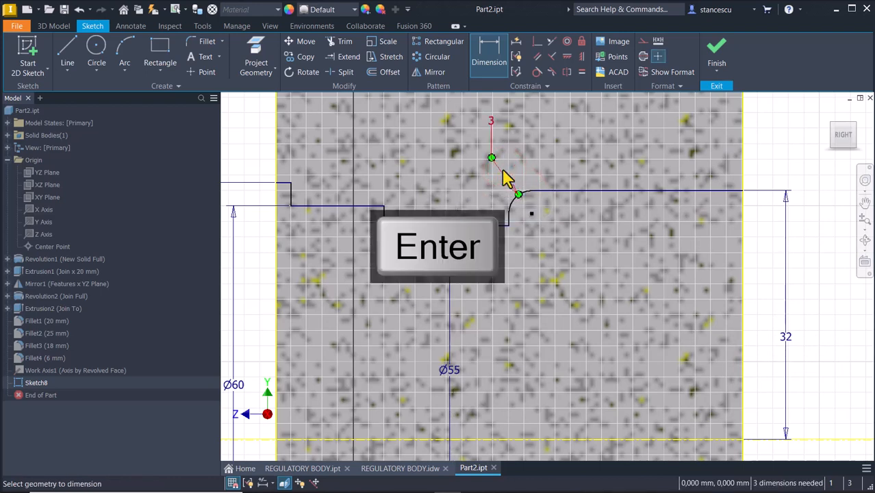
Dimension the first step riser of the bore profile 1,8 mm from the boss's +Z end edge
click(276, 194)
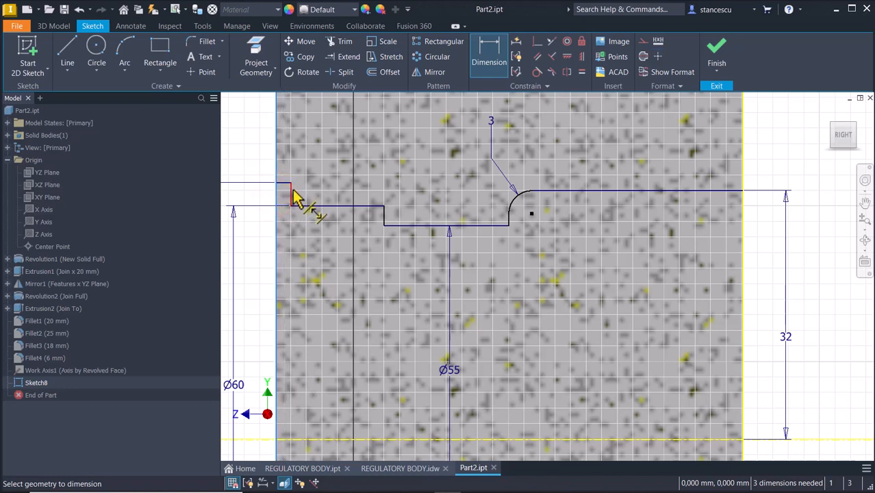
click(293, 188)
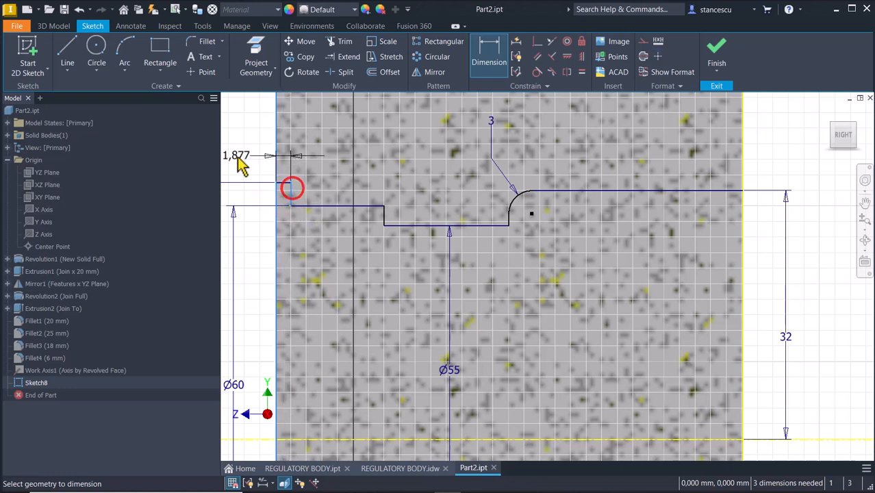
click(237, 152)
text(1)
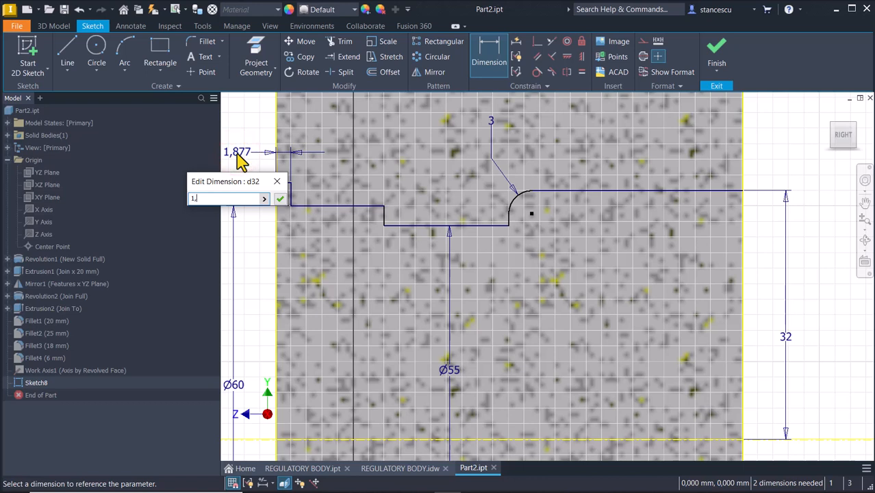
text(,8)
key(Return)
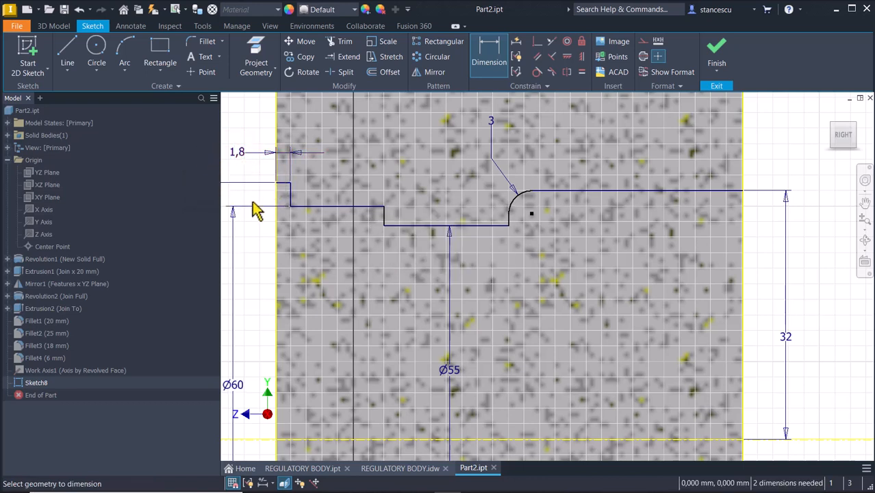
Dimension the second step riser of the bore profile 10 mm from the boss's +Z end edge
click(278, 233)
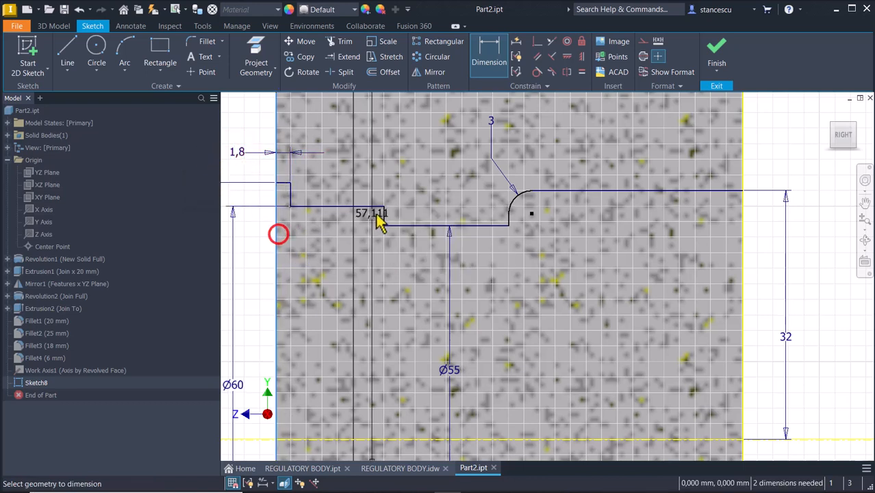
right_click(385, 214)
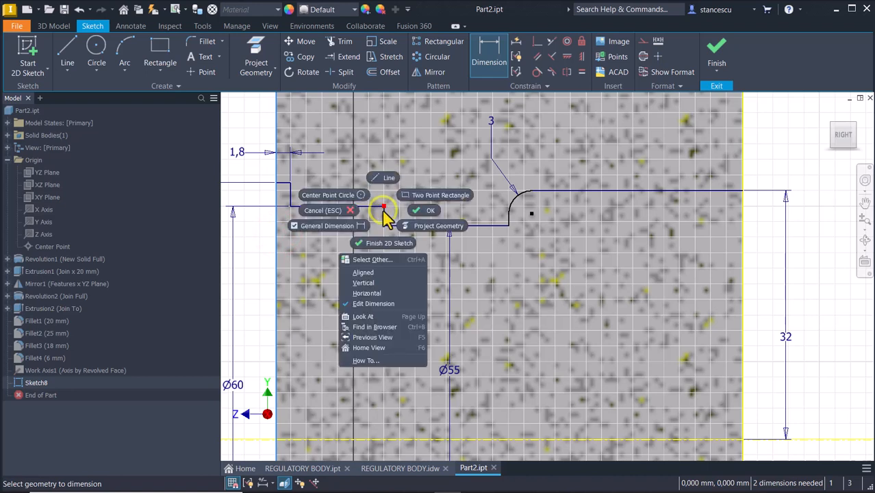
click(383, 210)
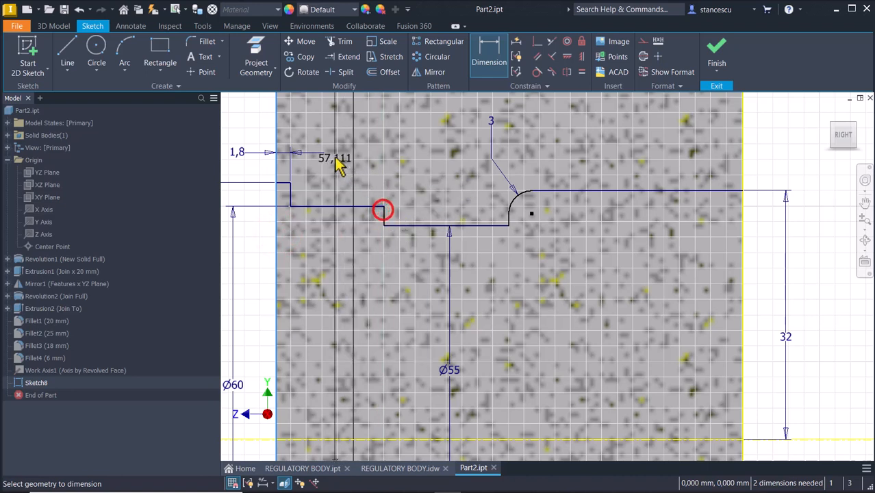
click(382, 206)
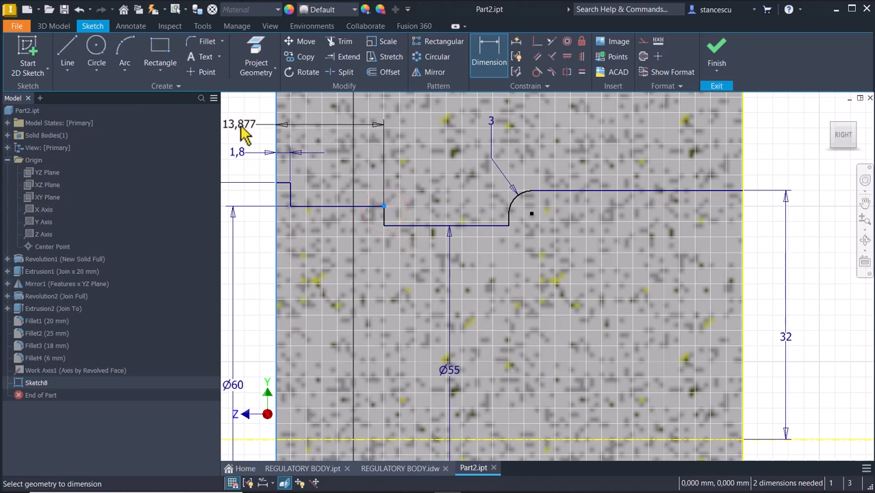
click(244, 134)
text(10)
key(Return)
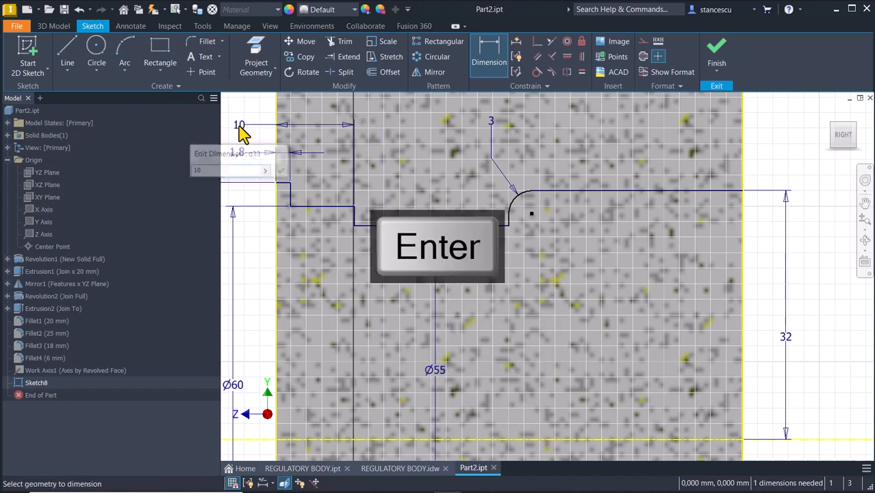
Dimension the riser below the arc 38,5 mm from the boss's -Z end edge
middle_drag(407, 253, 443, 306)
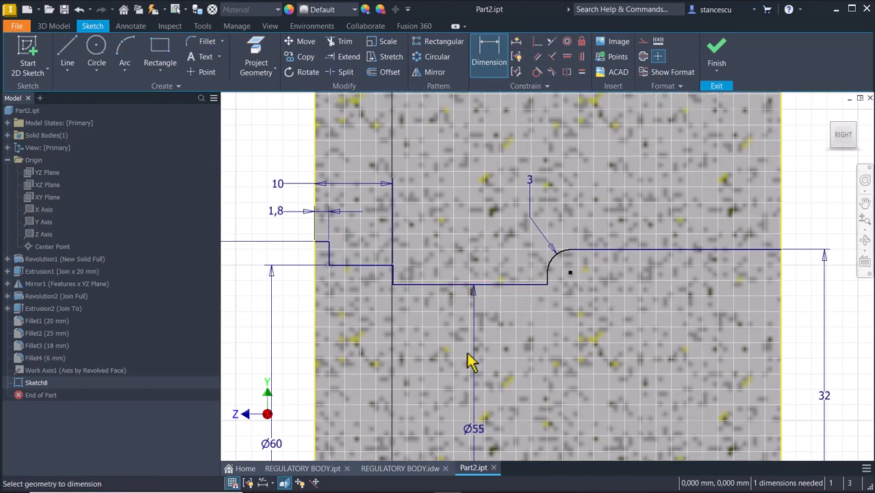
middle_drag(553, 318, 427, 342)
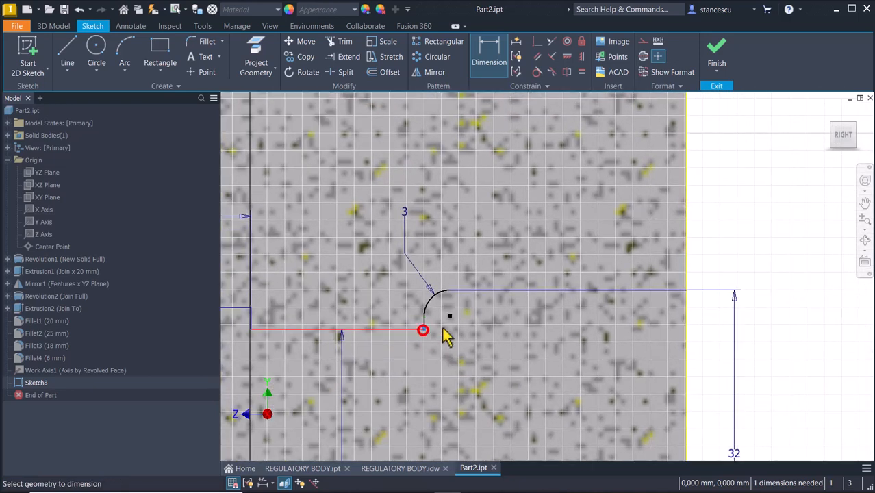
click(427, 329)
click(684, 346)
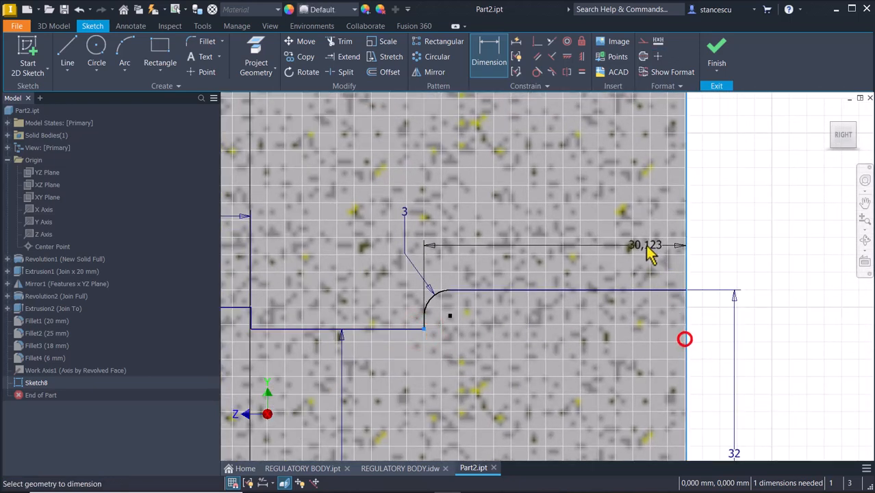
click(587, 192)
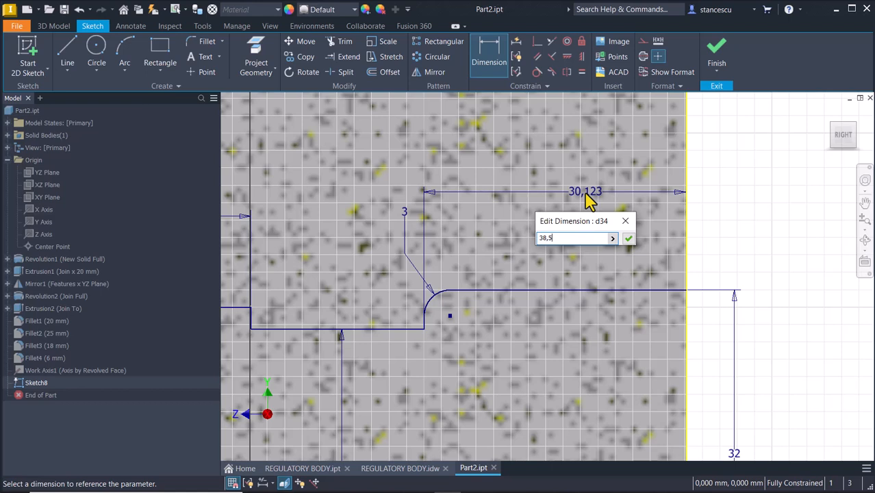
key(Return)
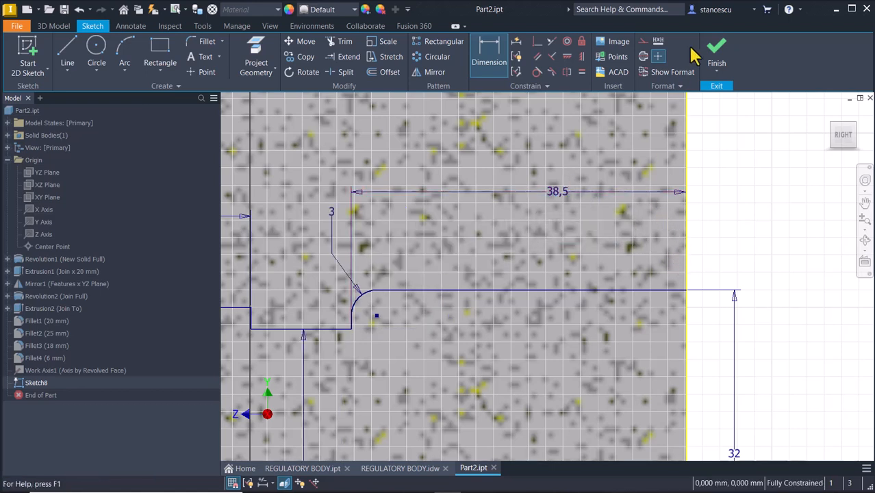
Finish the sketch and revolve the bore profile a full 360° around the centerline as a cut through the boss
click(716, 49)
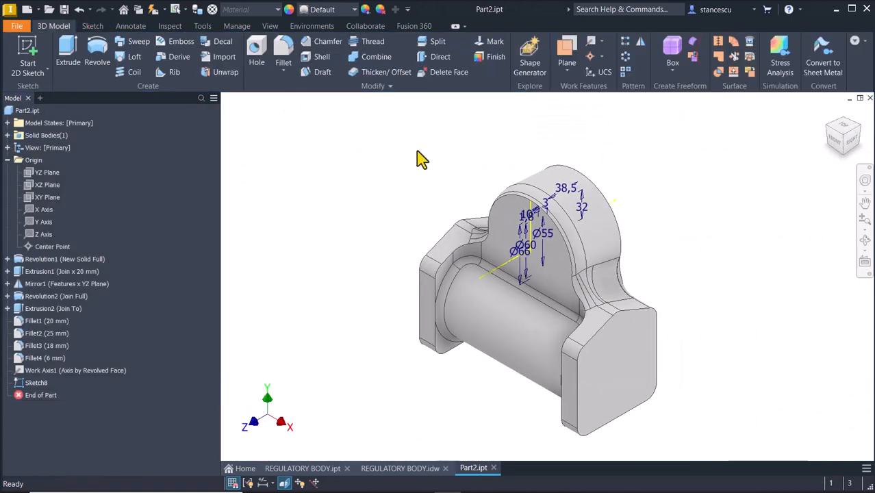
click(96, 54)
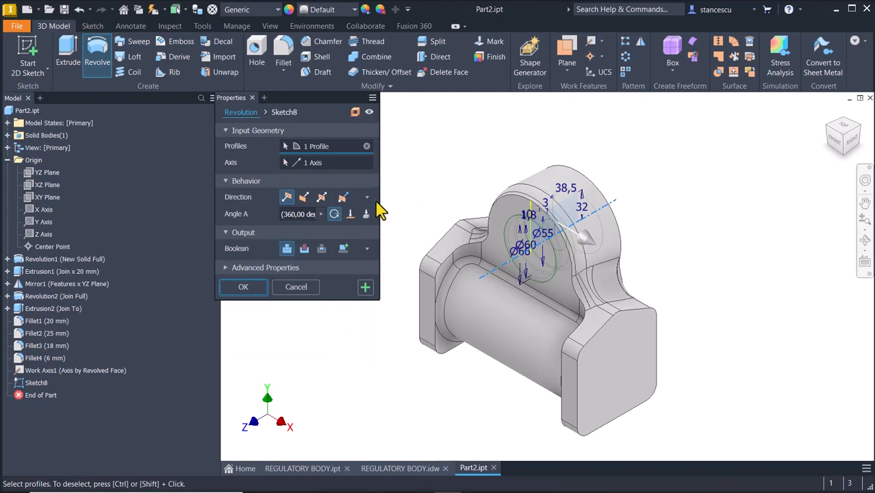
click(305, 249)
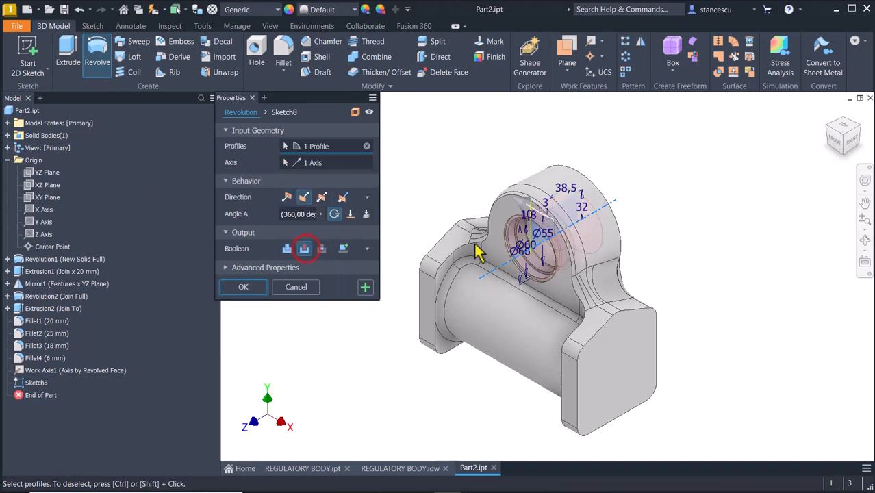
click(244, 288)
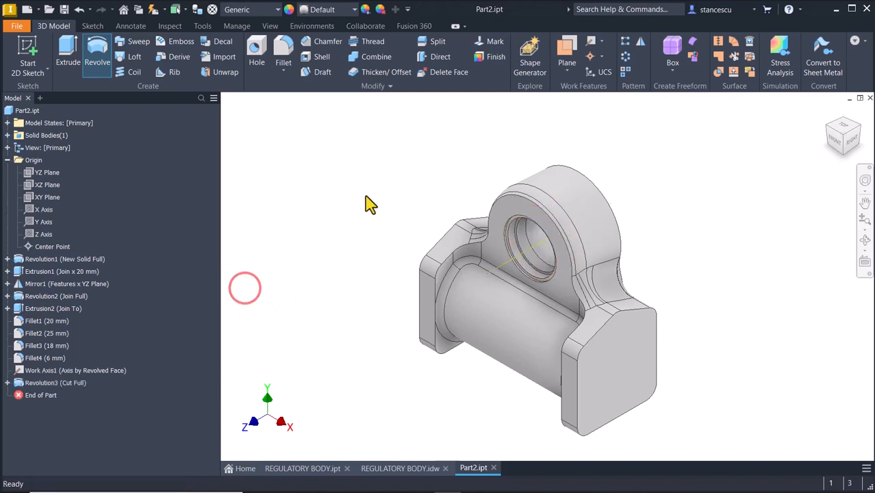
Hide the work axis running through the boss's bore and check the cut from both sides of the part
right_click(510, 269)
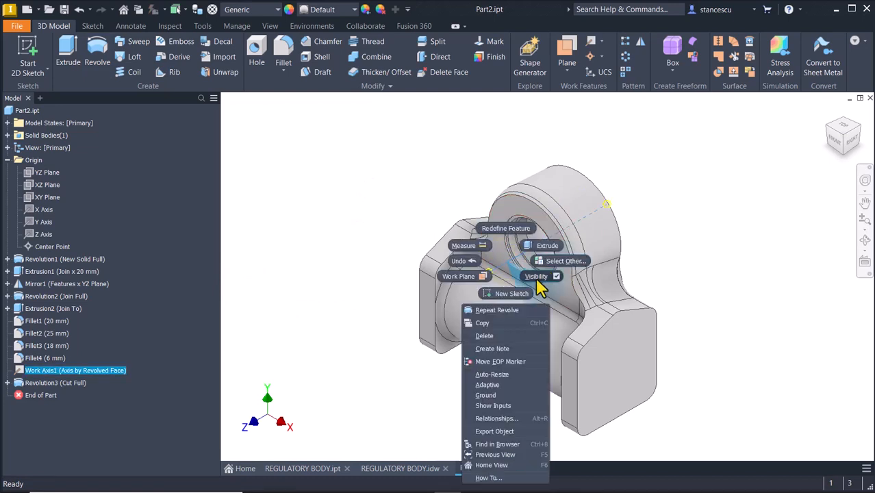
click(537, 277)
click(676, 182)
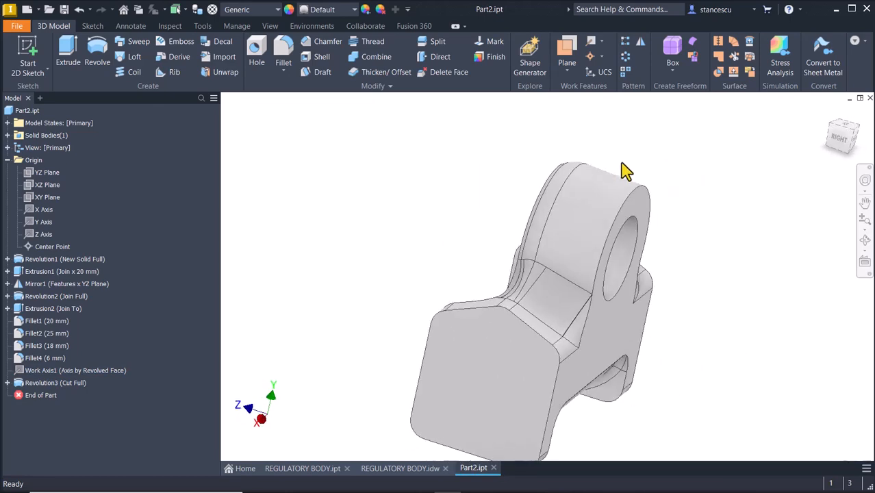
key(F6)
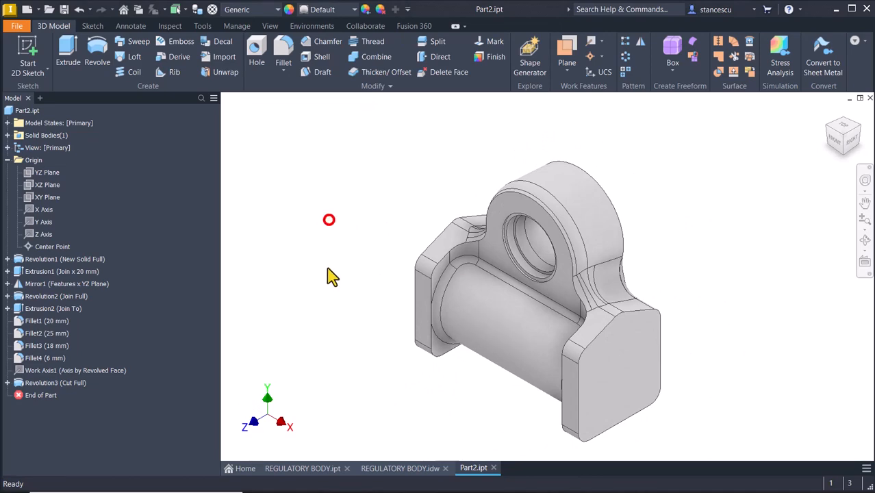
Examine the main cylinder's bore in the finished REGULATORY BODY part and its diameters and depths in the drawing's lengthwise section view
click(324, 468)
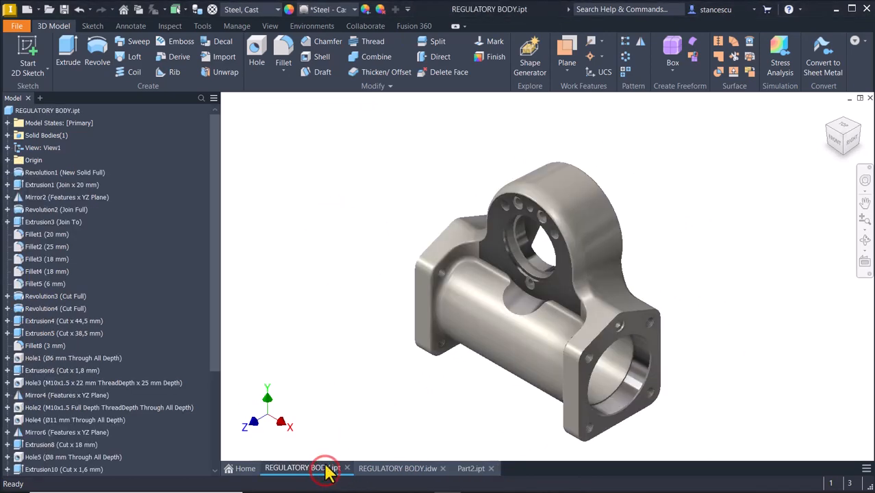
mouse_move(621, 384)
shift+middle_down()
mouse_move(598, 374)
mouse_move(599, 361)
mouse_move(553, 434)
mouse_move(572, 371)
mouse_move(581, 386)
mouse_move(614, 378)
mouse_move(696, 390)
mouse_move(715, 383)
mouse_move(377, 372)
mouse_move(408, 471)
shift+middle_up()
click(403, 468)
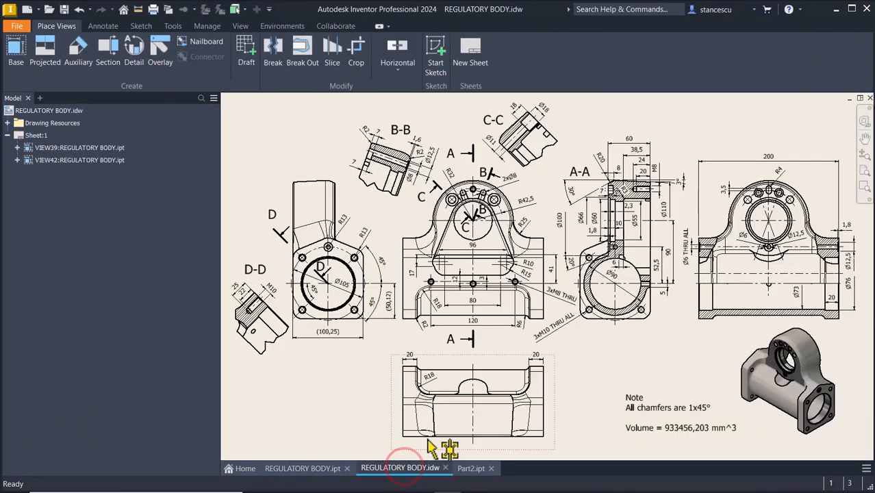
scroll(794, 318, up, 5)
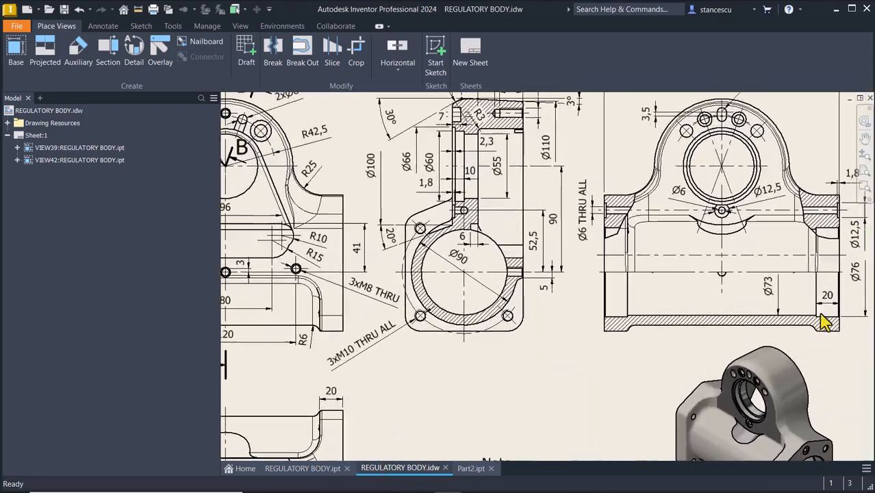
scroll(821, 314, up, 1)
middle_drag(803, 315, 702, 322)
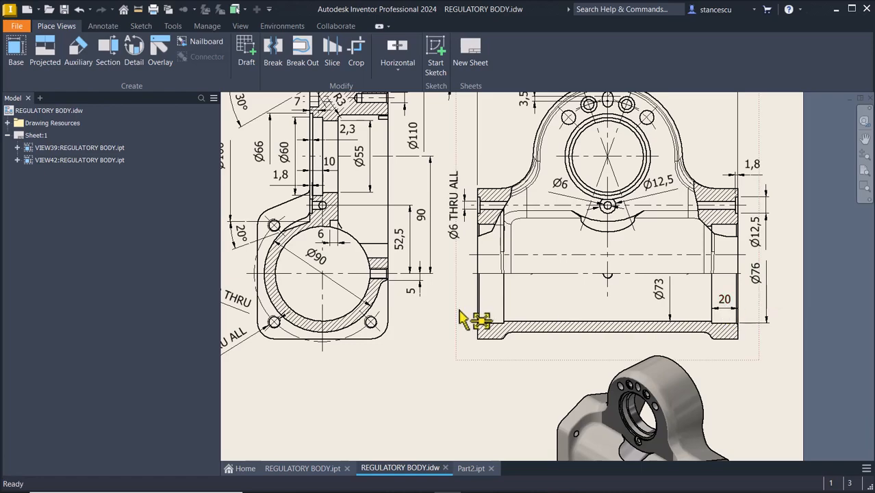
key(F6)
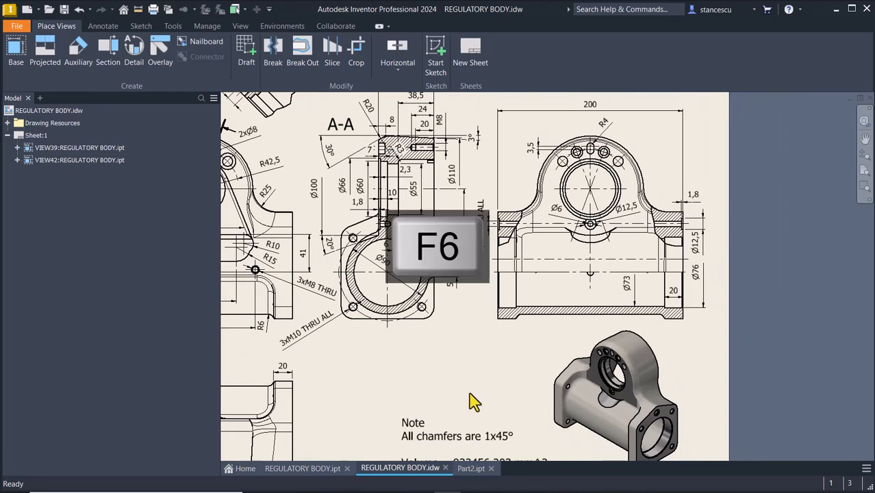
Return to Part2.ipt and start a sketch on the XY plane with the solid sliced at the sketch plane
key(Home)
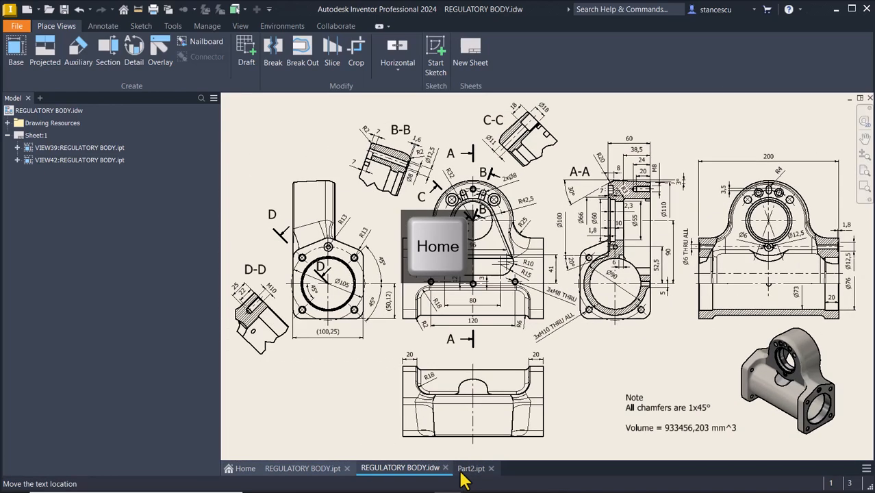
click(467, 469)
click(651, 247)
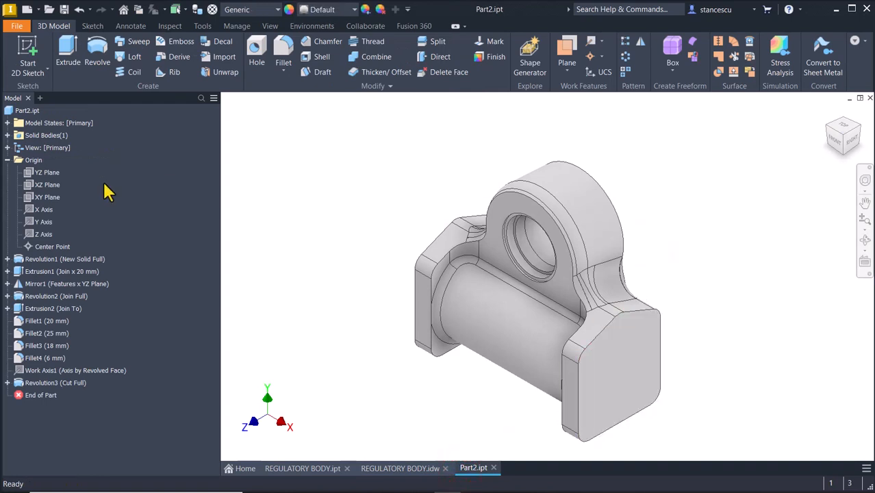
click(47, 198)
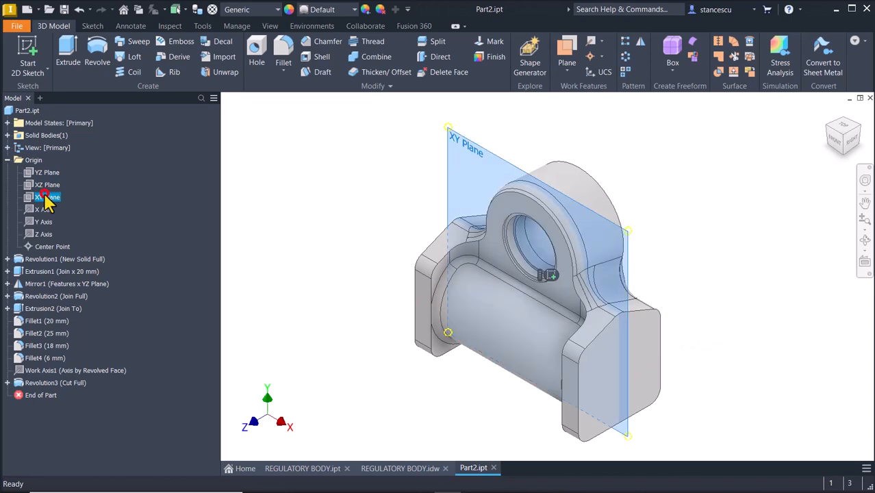
click(552, 275)
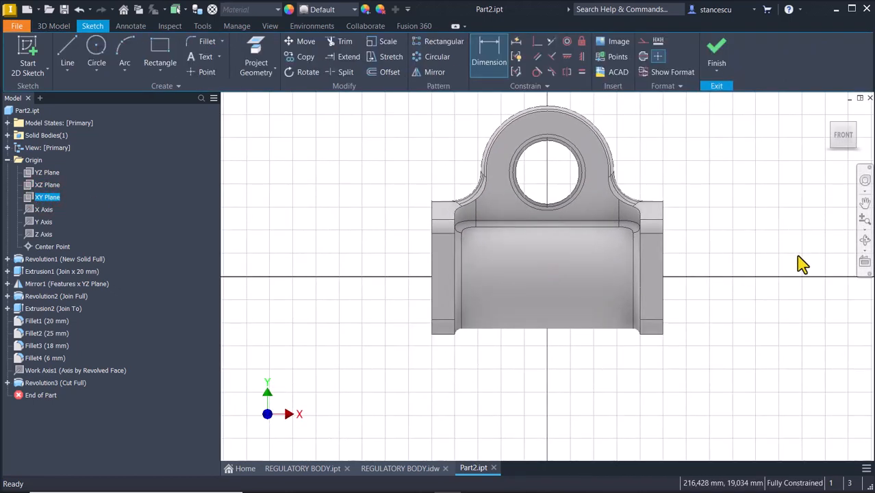
key(F7)
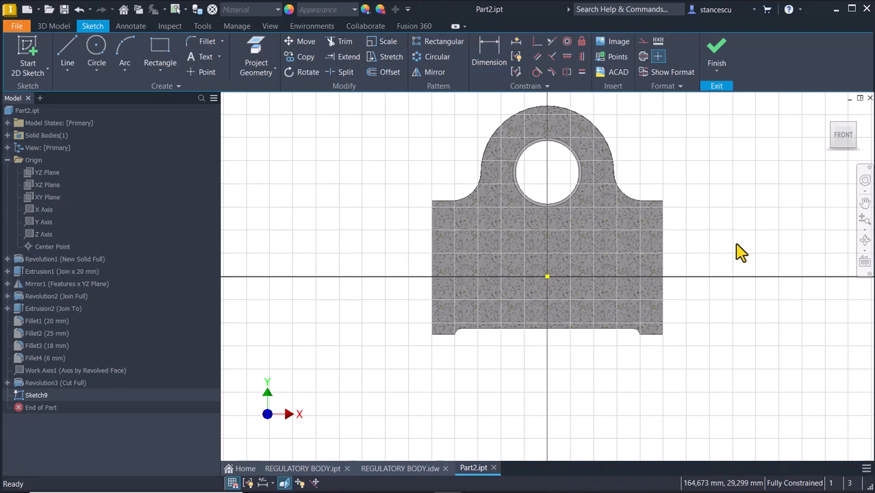
key(Home)
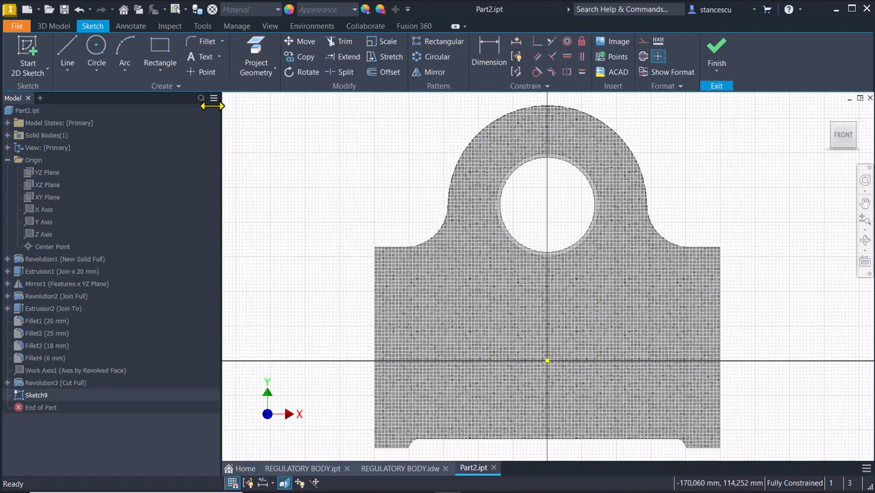
Draw a horizontal line about 200 mm long through the origin, spanning the main cylinder from one flange face to the other
click(68, 49)
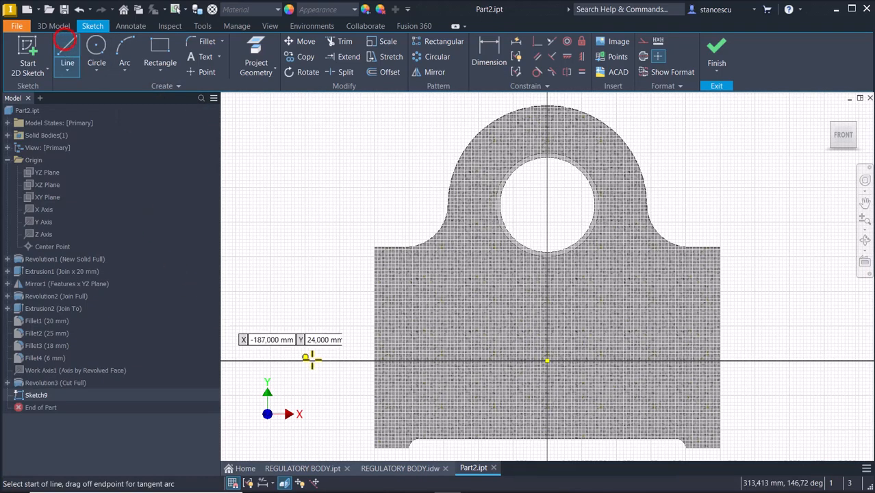
click(373, 360)
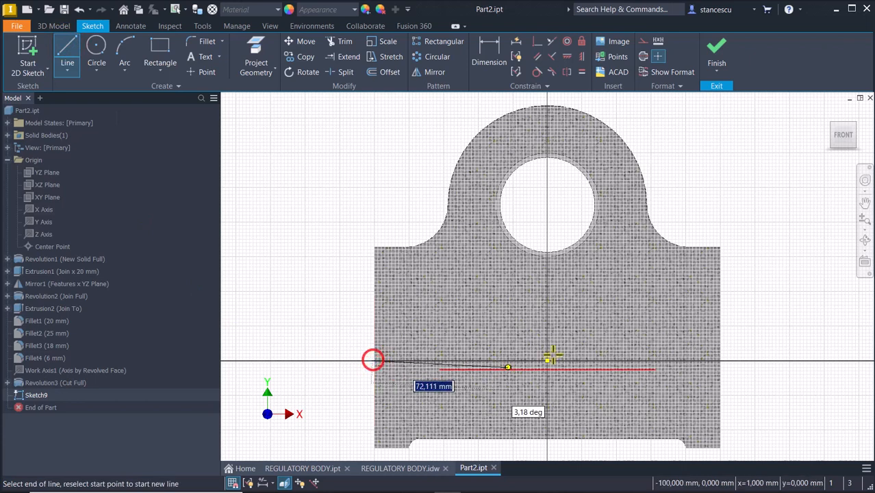
click(719, 359)
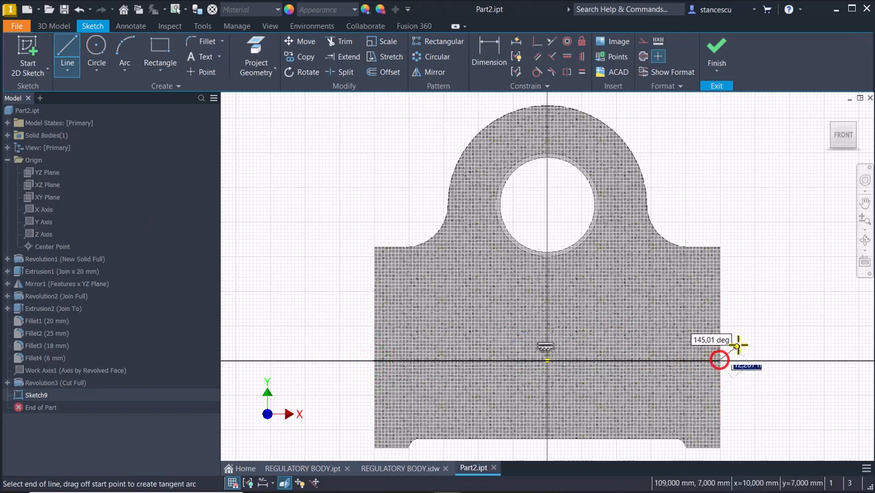
key(Escape)
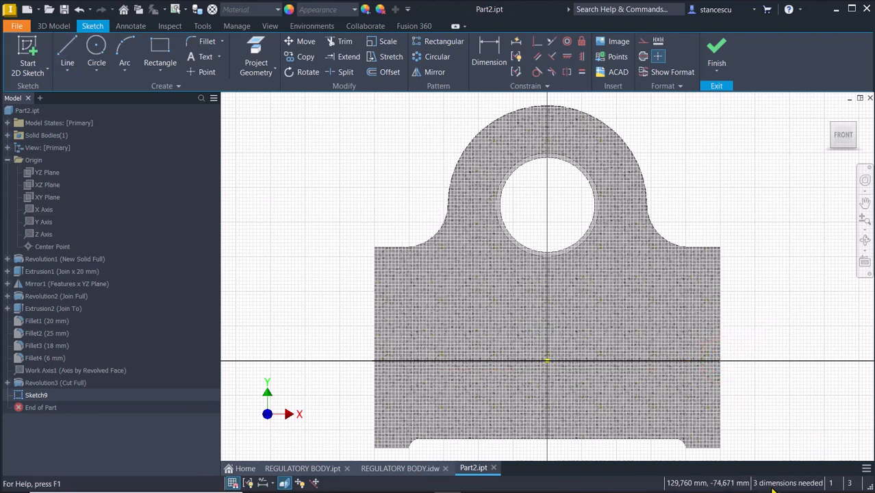
Pull the line off the origin to test its freedom and constrain its midpoint coincident with the origin point
drag(660, 359, 706, 384)
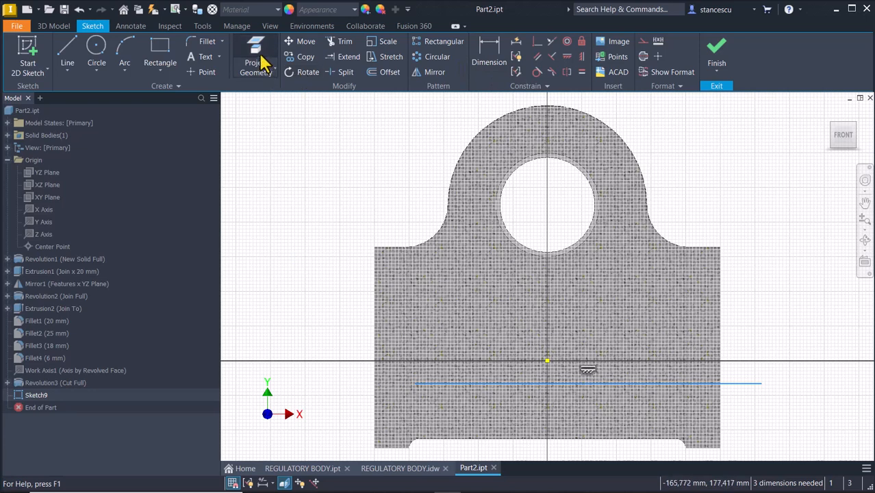
click(536, 42)
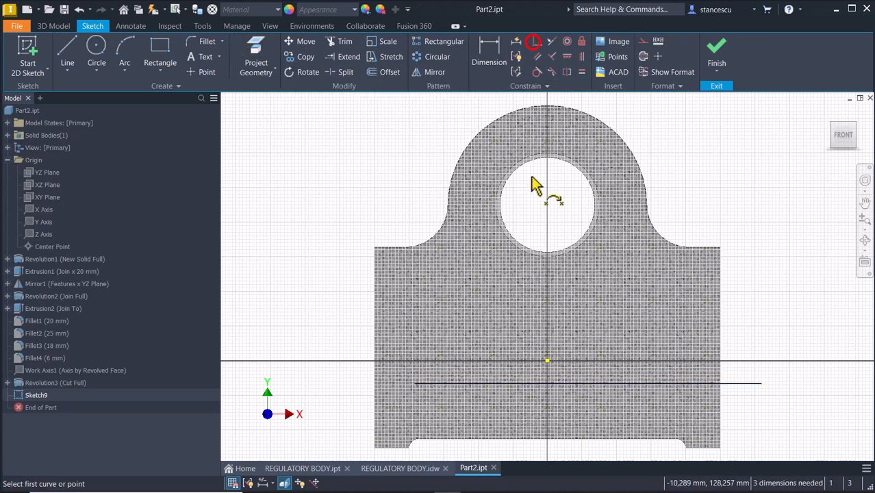
click(589, 383)
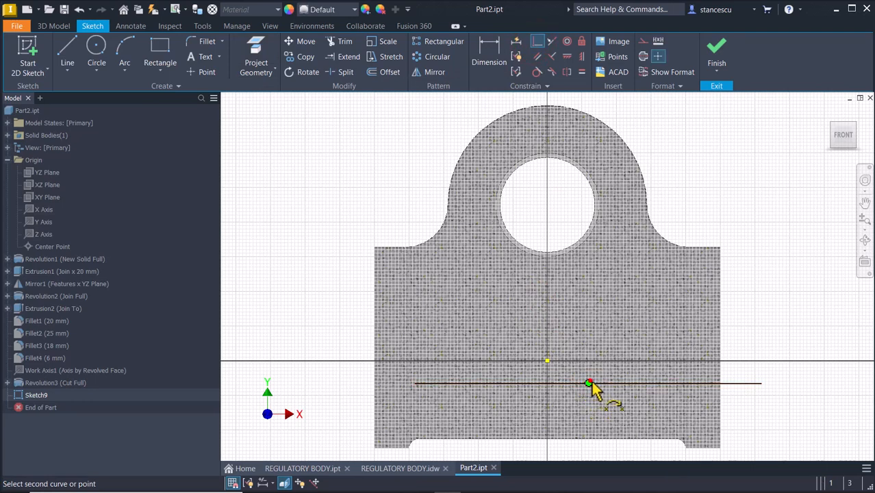
click(546, 360)
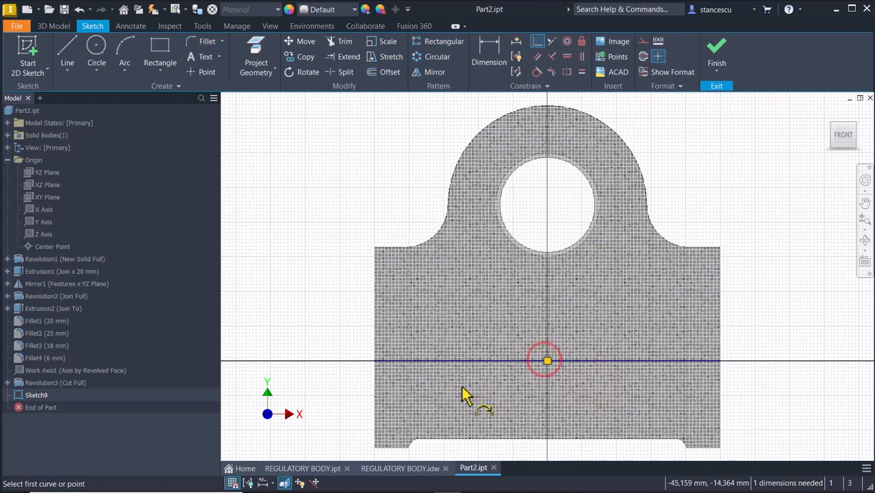
Project the -X flange's end edge into the sketch and make the horizontal line's end coincident with it
click(256, 54)
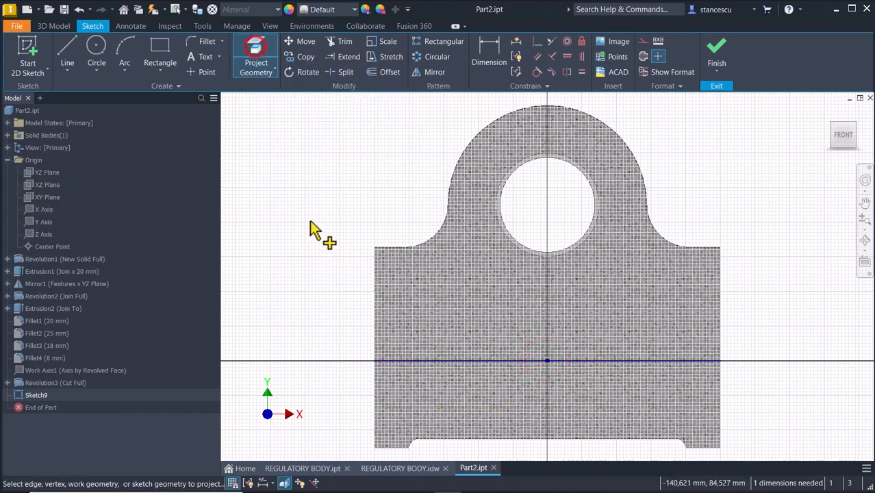
click(374, 322)
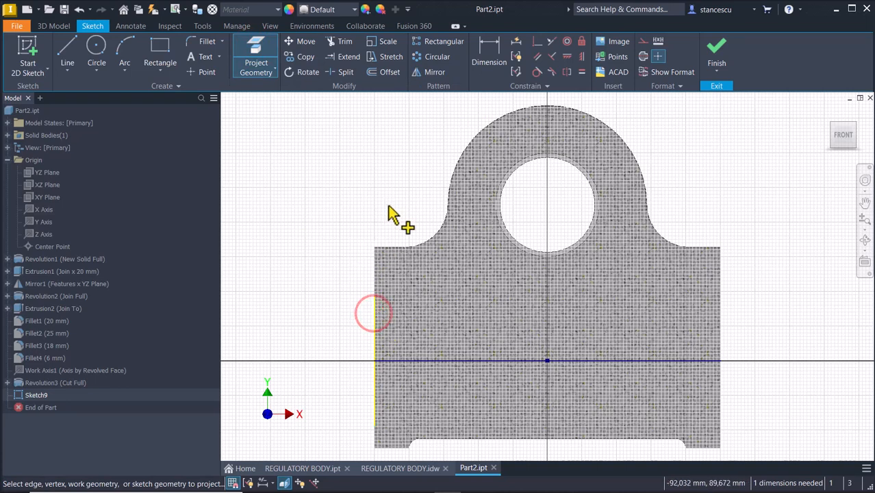
key(Escape)
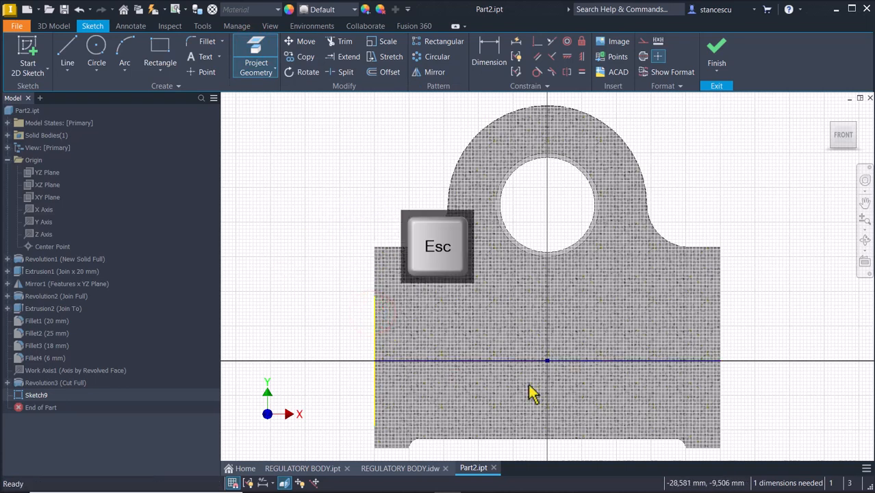
drag(379, 364, 343, 344)
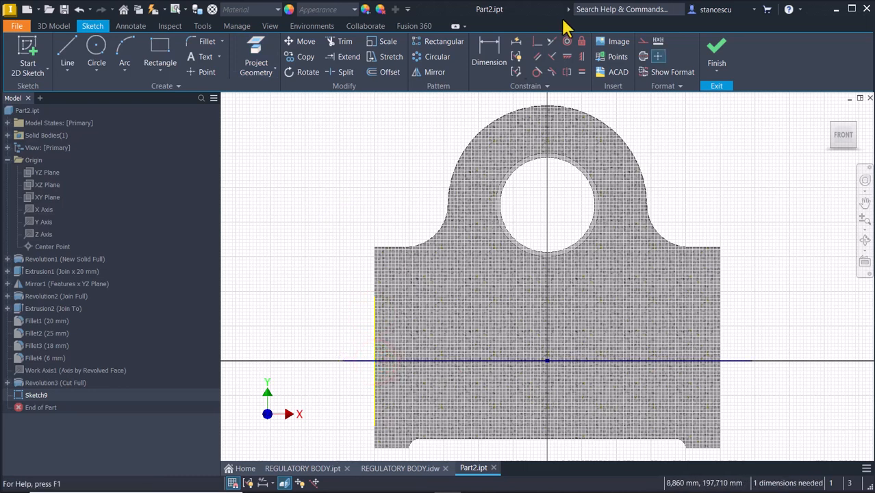
click(536, 42)
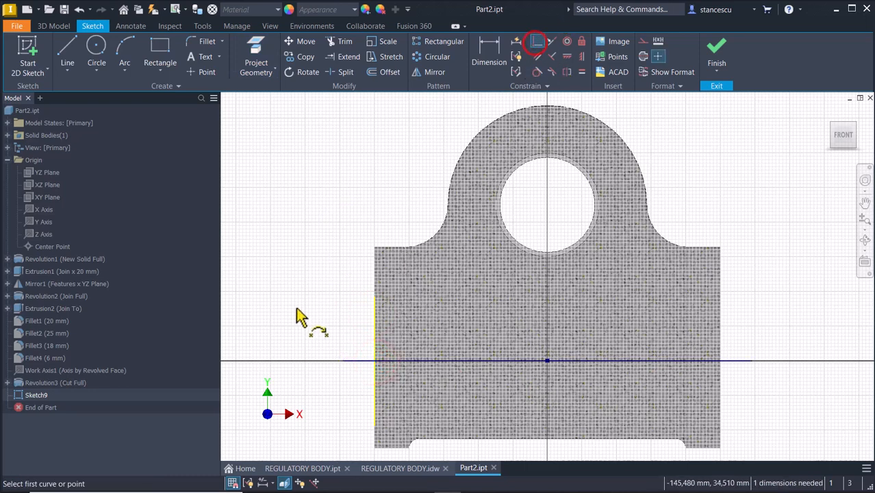
click(371, 346)
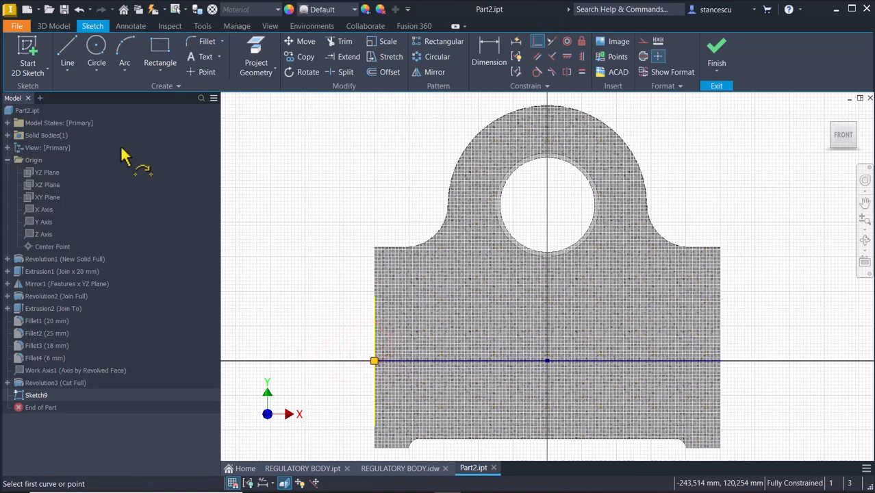
Sketch a stepped bore profile above the horizontal line between the end faces, with 3 mm steps and end segments about 13 and 15 mm long
click(69, 56)
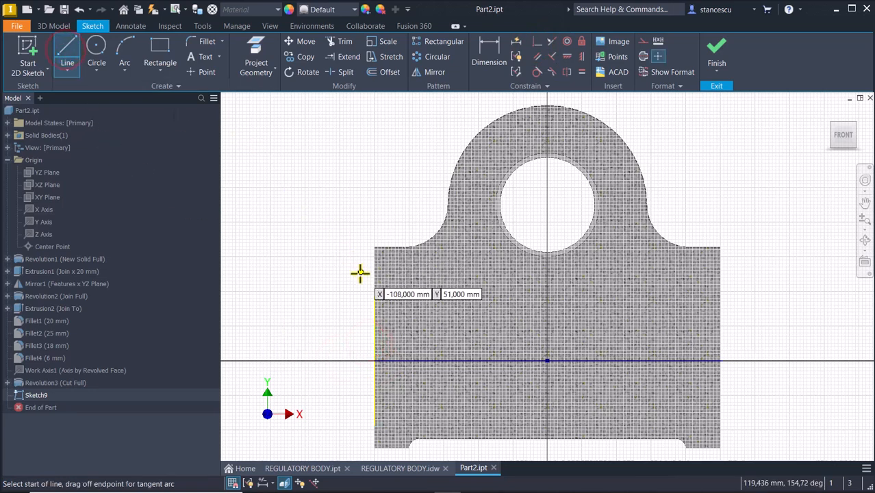
click(375, 305)
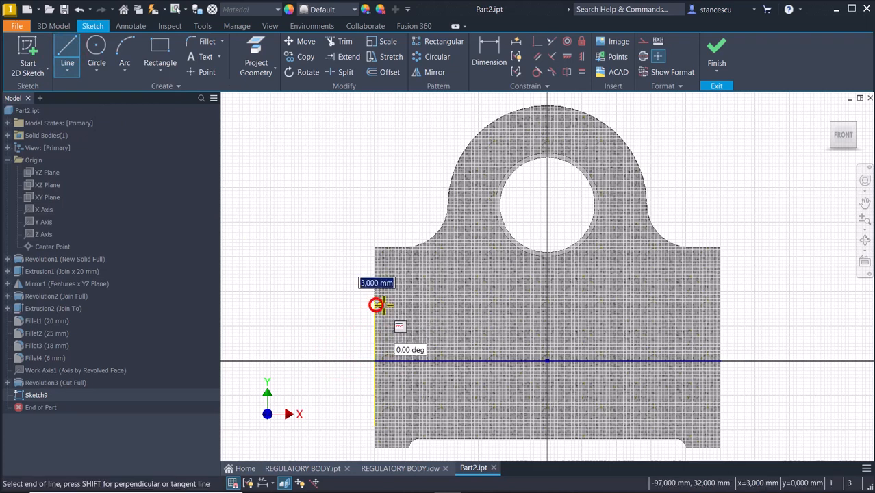
click(397, 305)
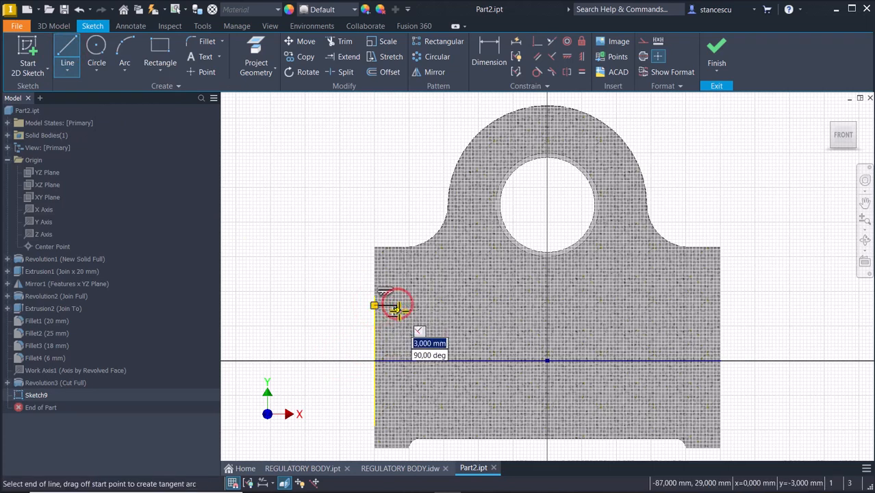
click(694, 307)
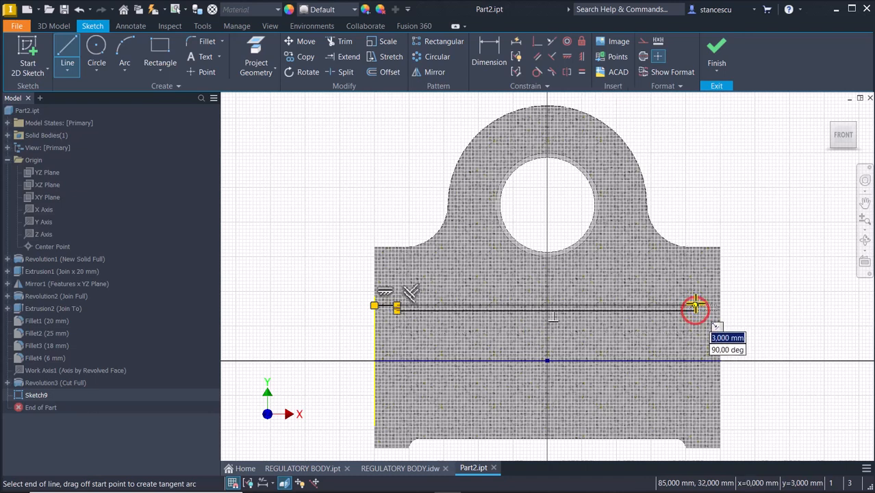
click(720, 305)
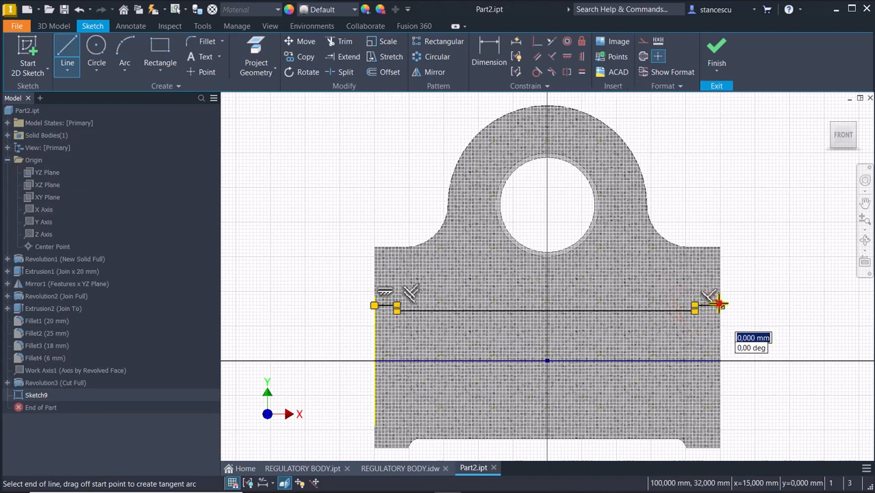
key(Escape)
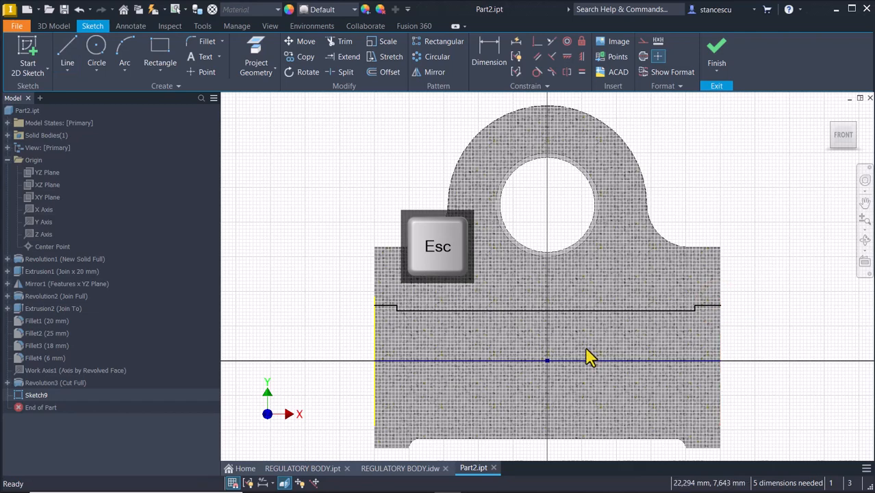
Move the stepped profile's +X end segment farther from the horizontal axis line so the end recesses are deeper
scroll(688, 341, up, 3)
scroll(687, 337, down, 1)
scroll(776, 336, down, 3)
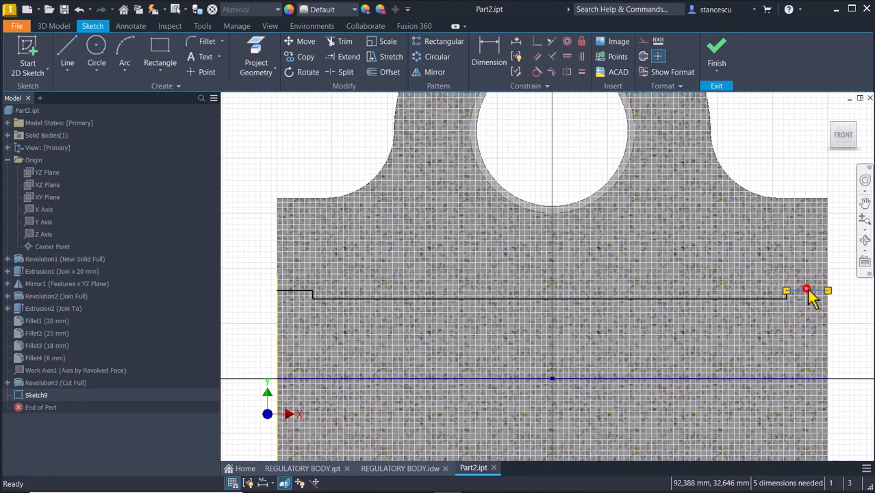
mouse_move(808, 290)
mouse_down()
mouse_move(805, 274)
mouse_move(803, 286)
mouse_move(790, 279)
mouse_up()
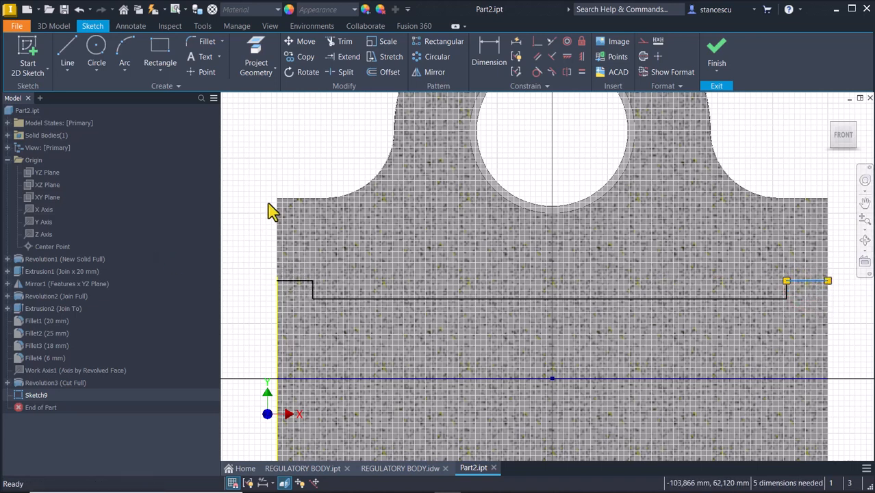
click(484, 59)
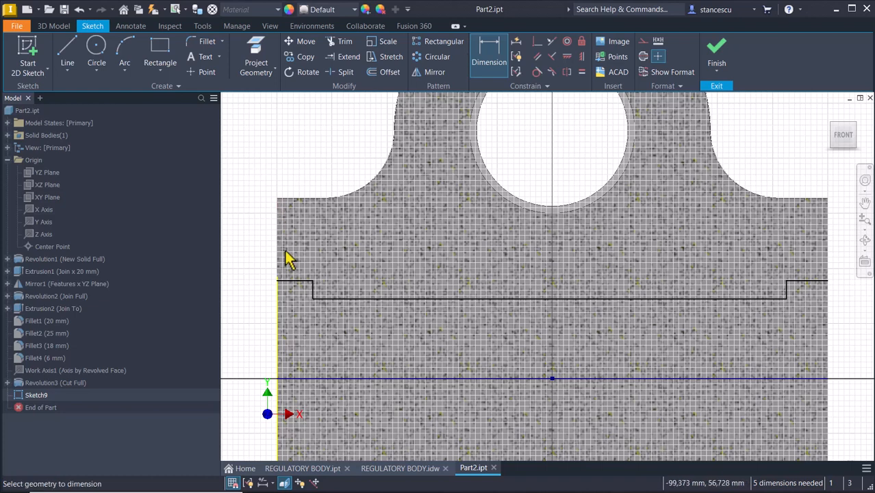
click(294, 281)
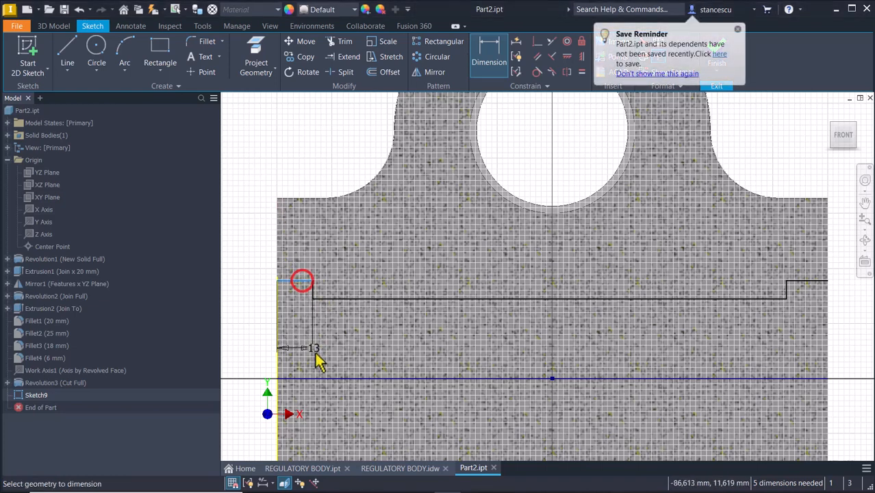
key(Escape)
Convert the horizontal sketch line through the origin into a centerline, dismissing the save reminder
click(342, 366)
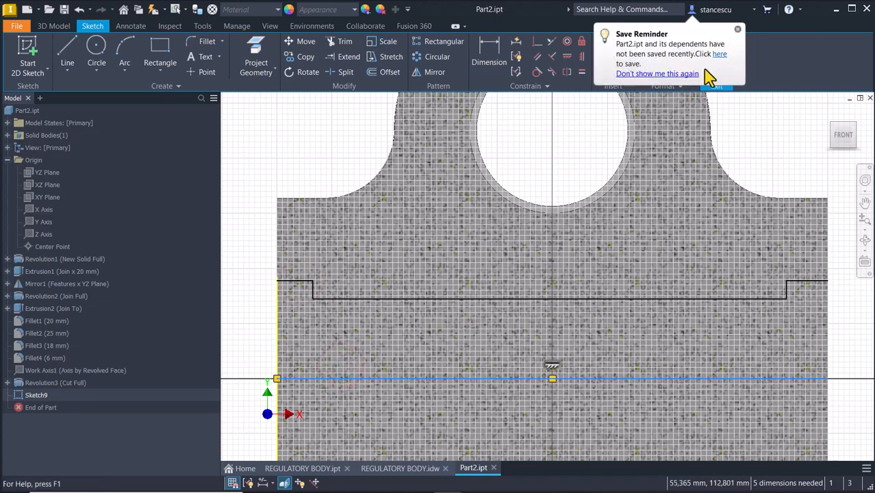
click(683, 74)
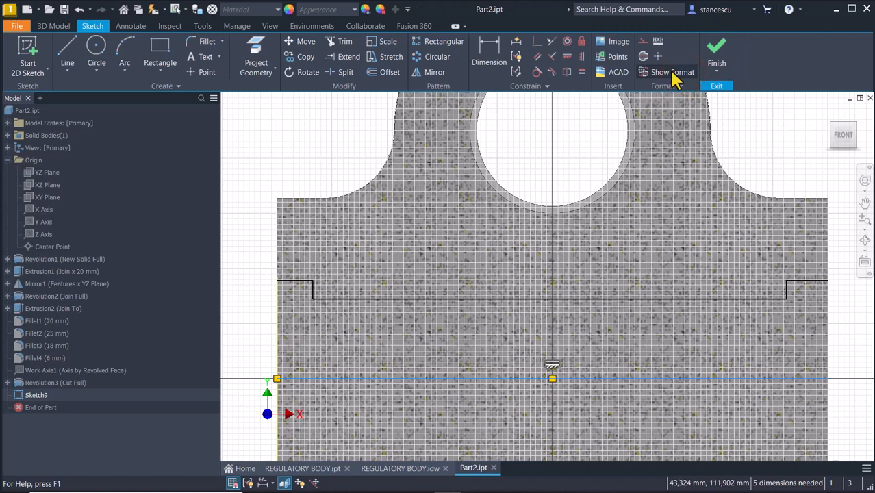
click(643, 57)
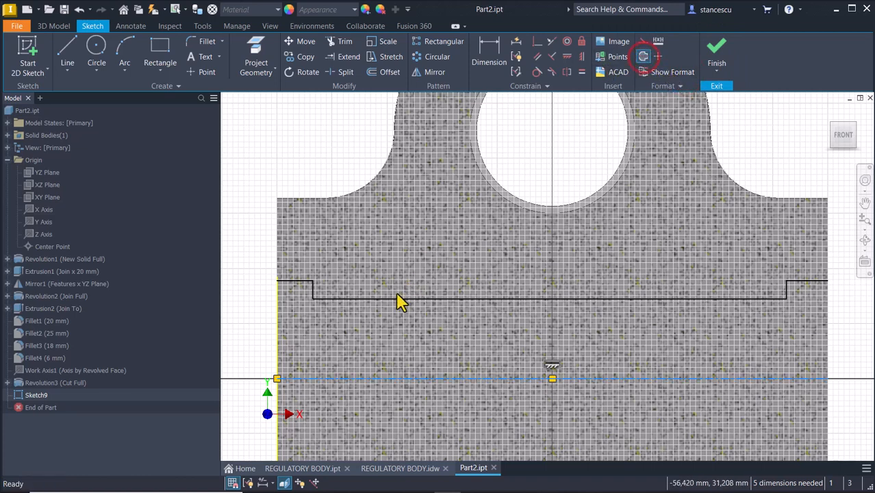
Dimension the left end step of the profile from the centerline as a 76 mm diameter
click(492, 50)
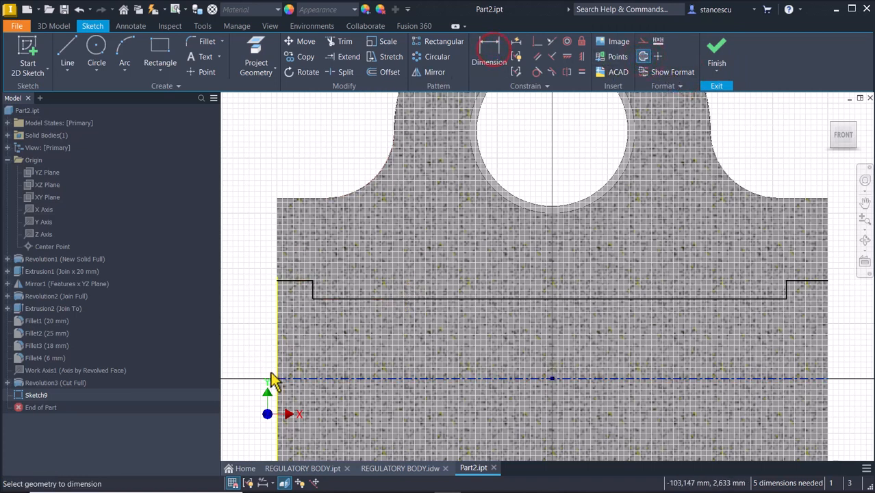
click(288, 378)
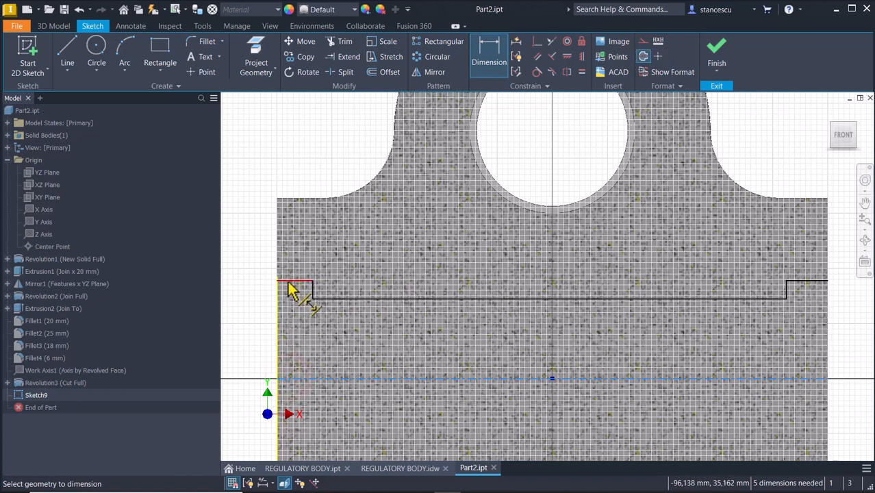
click(289, 282)
click(259, 335)
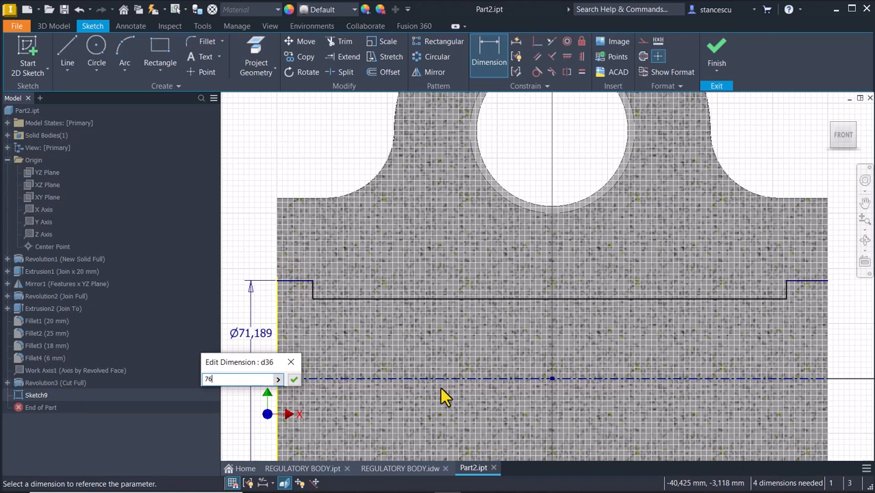
key(Return)
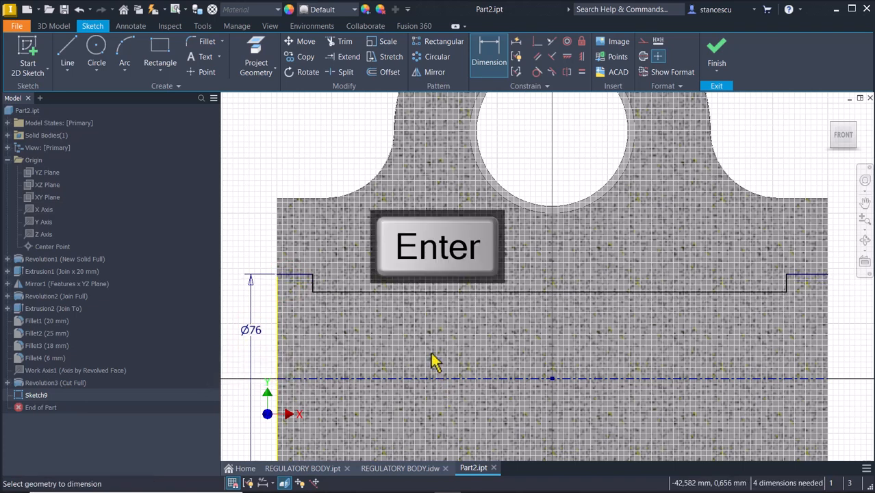
Dimension the long middle line of the profile from the centerline as a 73 mm diameter
click(437, 292)
click(431, 379)
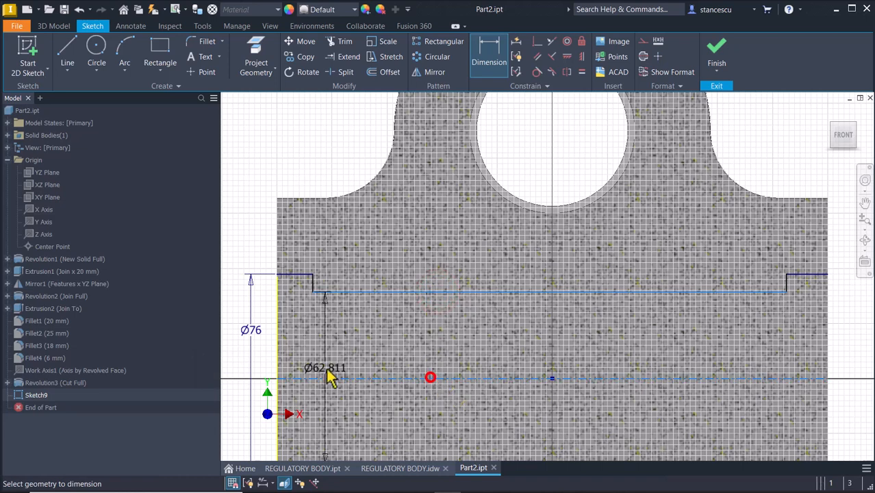
click(263, 360)
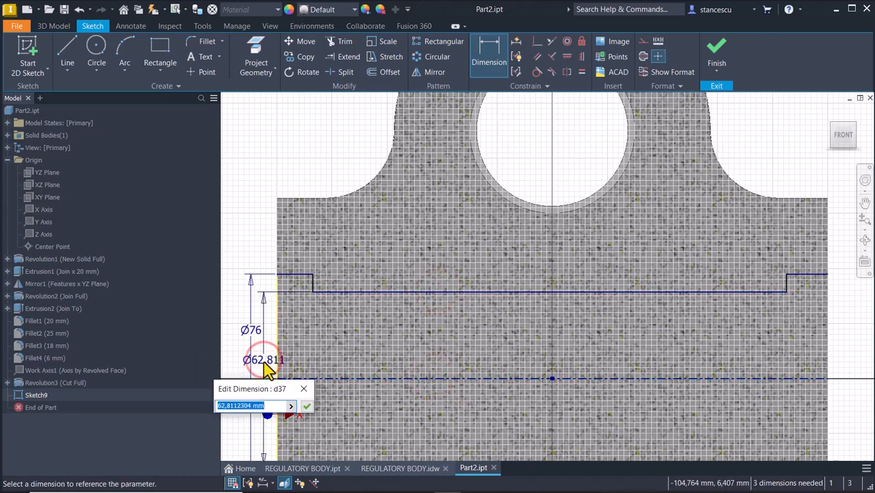
text(73)
key(Return)
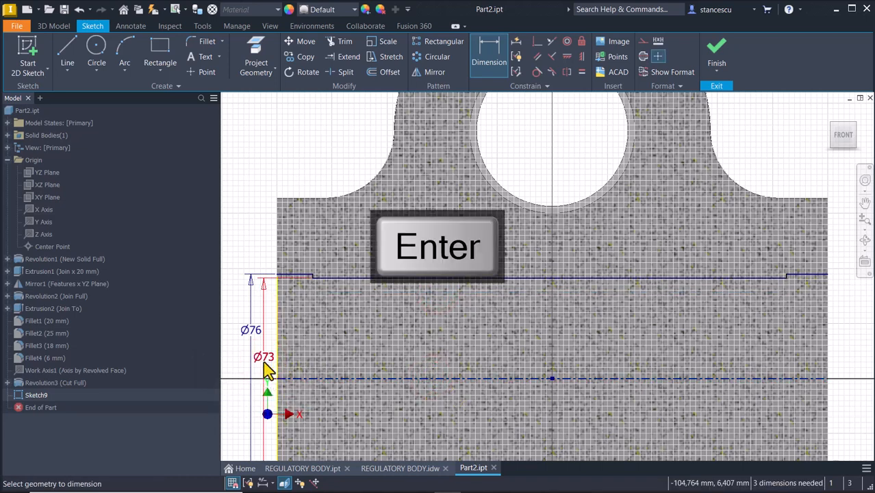
Set the left end step's length to 20 mm and constrain the right end step to equal length
click(304, 275)
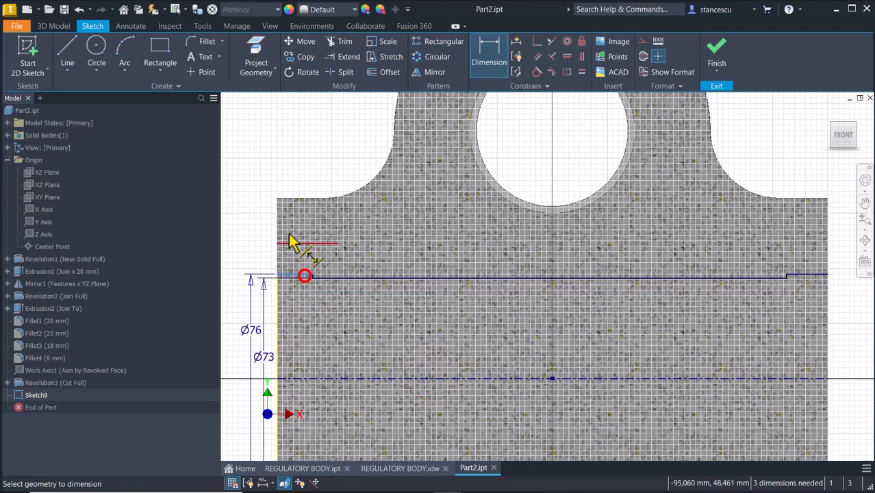
click(289, 162)
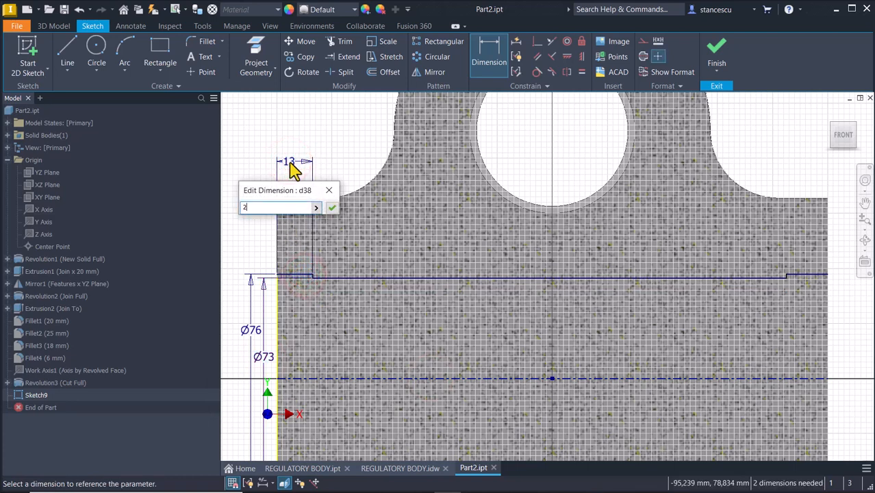
key(Return)
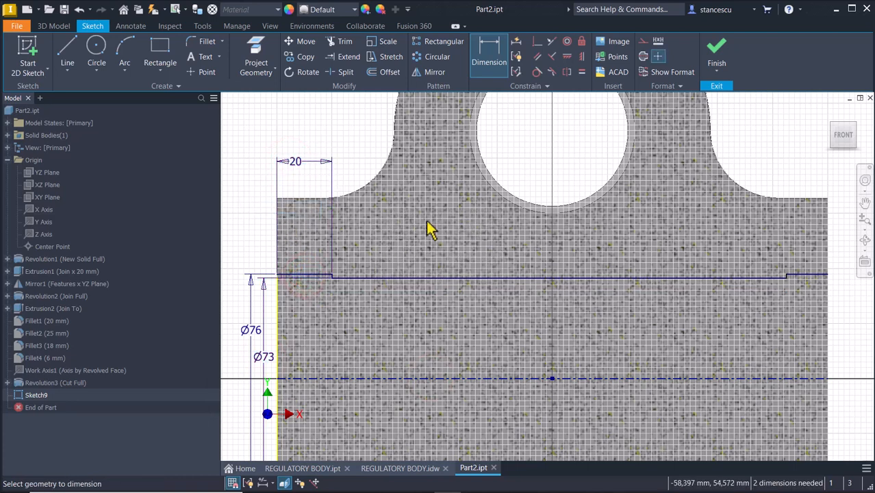
click(582, 72)
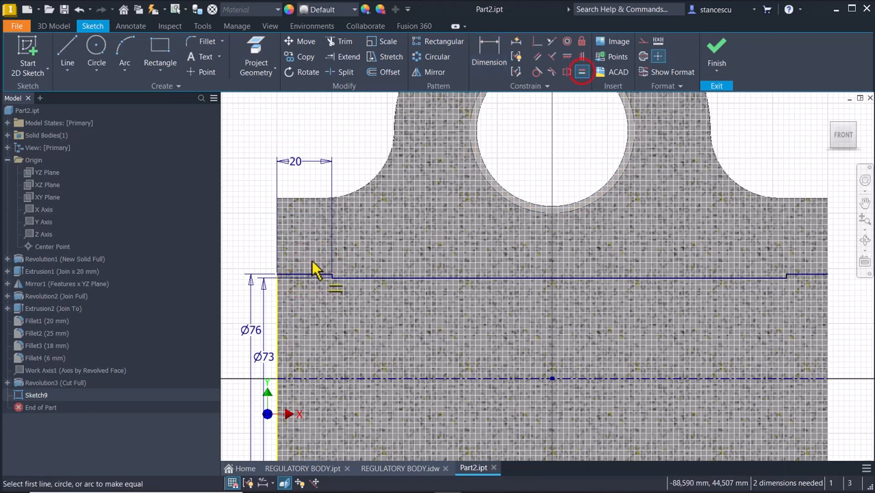
click(311, 275)
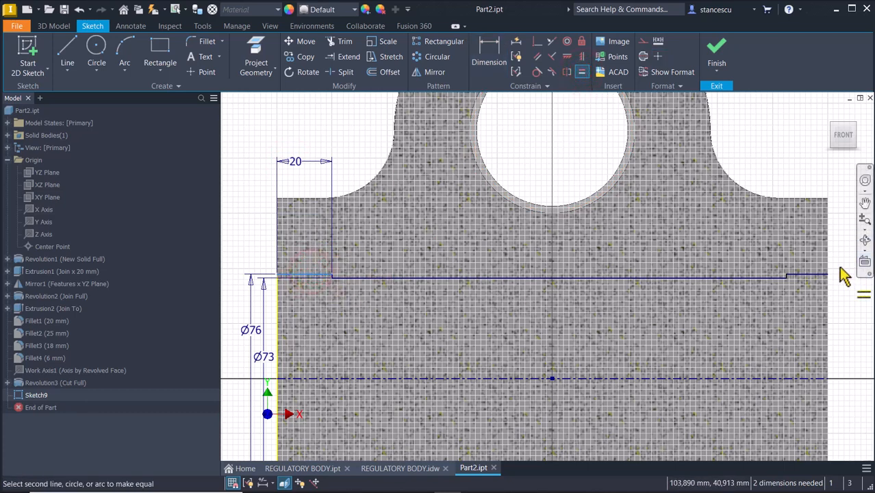
click(812, 277)
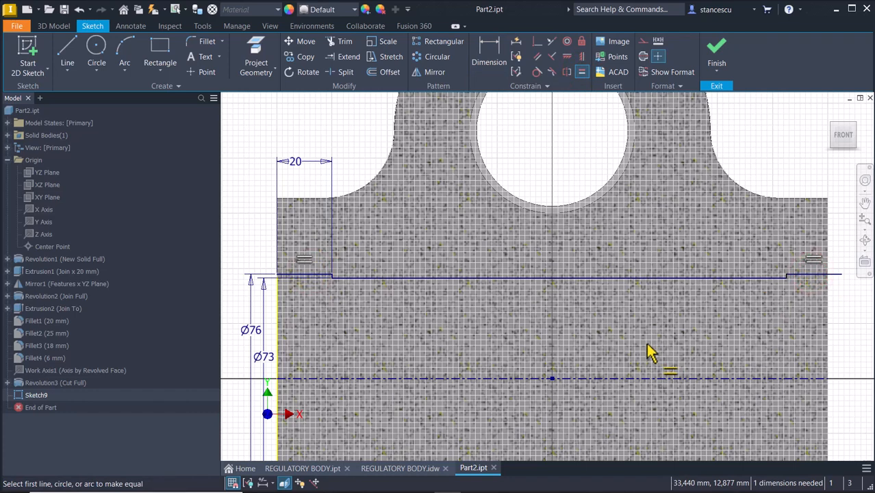
Draw a line from the centerline's right end to the end of the right step and constrain it vertical
click(71, 52)
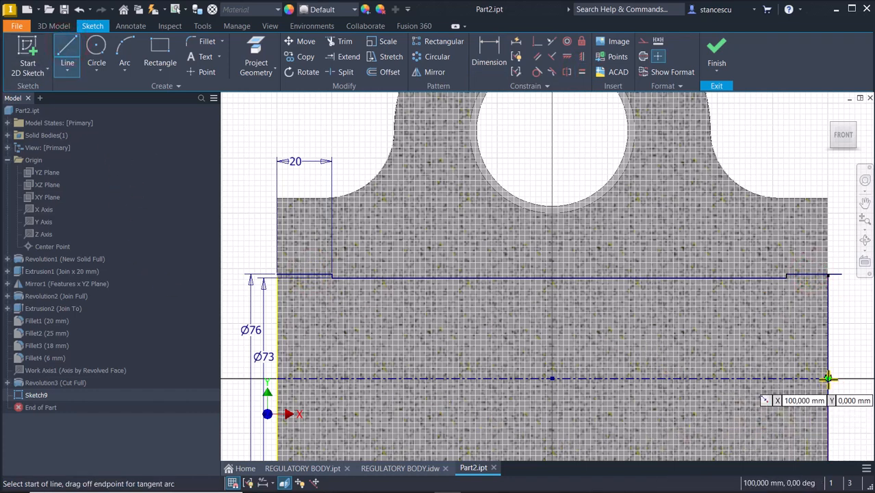
click(827, 378)
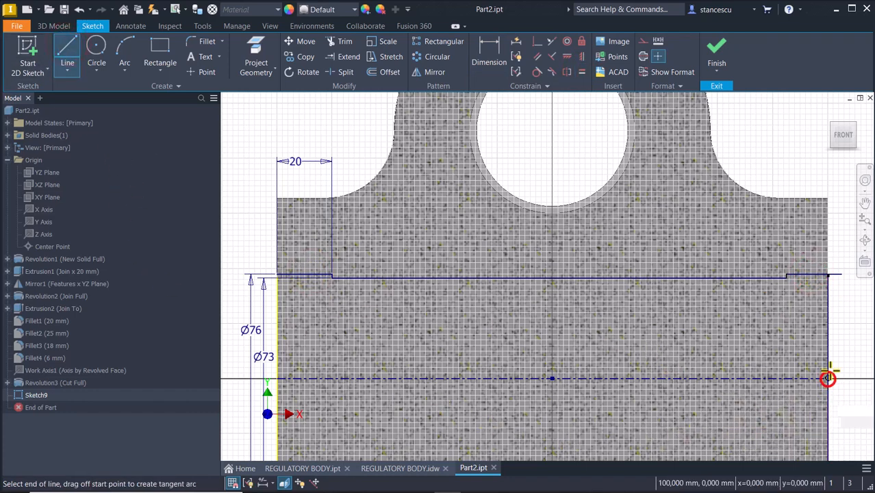
click(841, 274)
key(Escape)
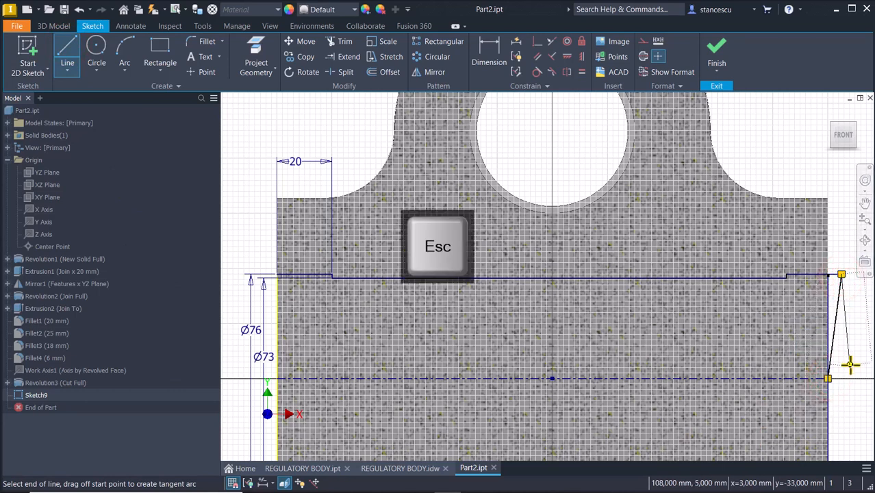
click(581, 58)
click(841, 301)
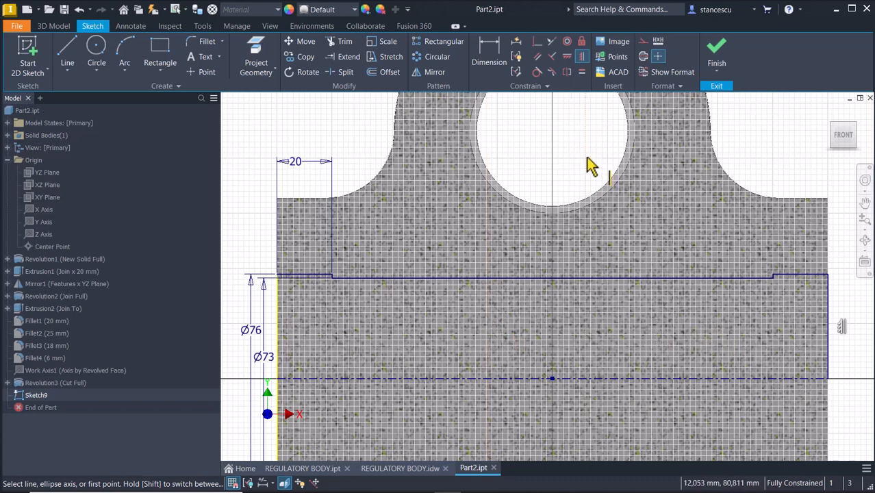
click(716, 49)
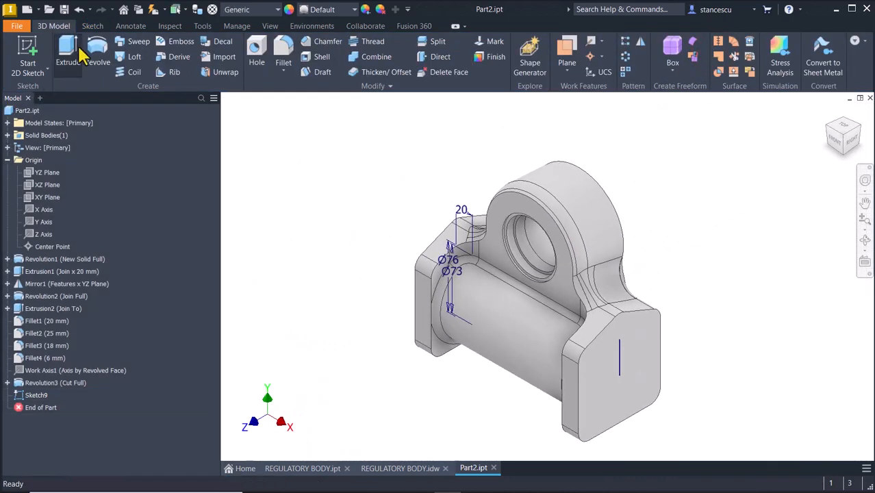
click(96, 49)
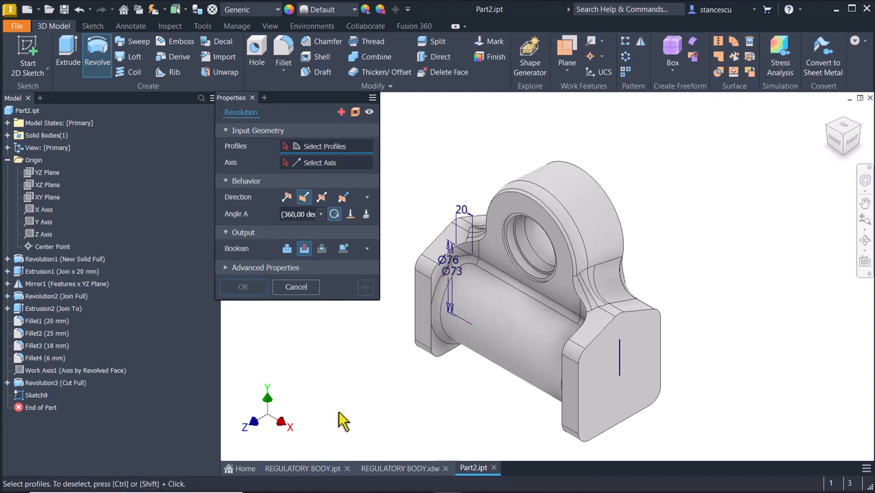
click(296, 286)
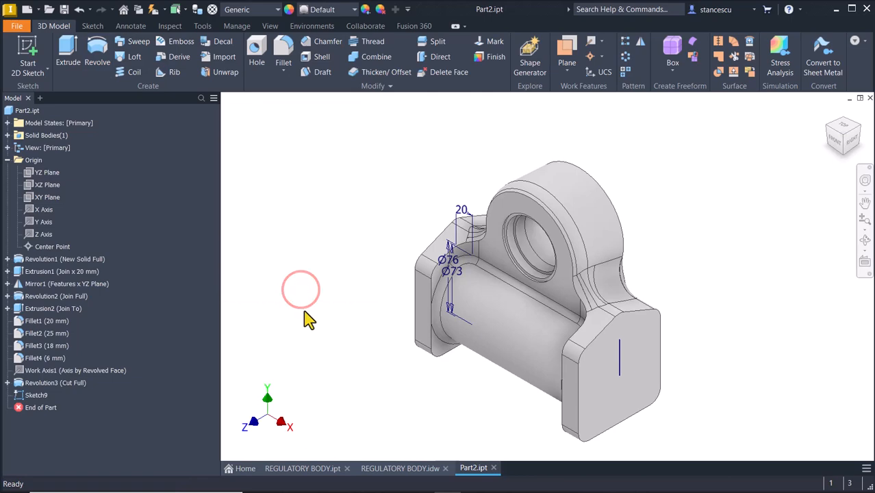
Reopen the last sketch with sliced graphics and close the profile's left end with a 38 mm vertical line up from the centerline
double_click(22, 399)
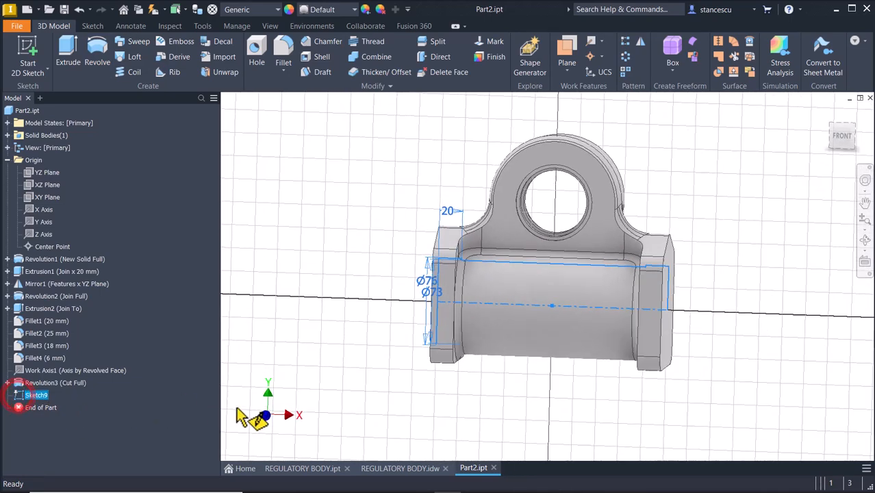
click(268, 416)
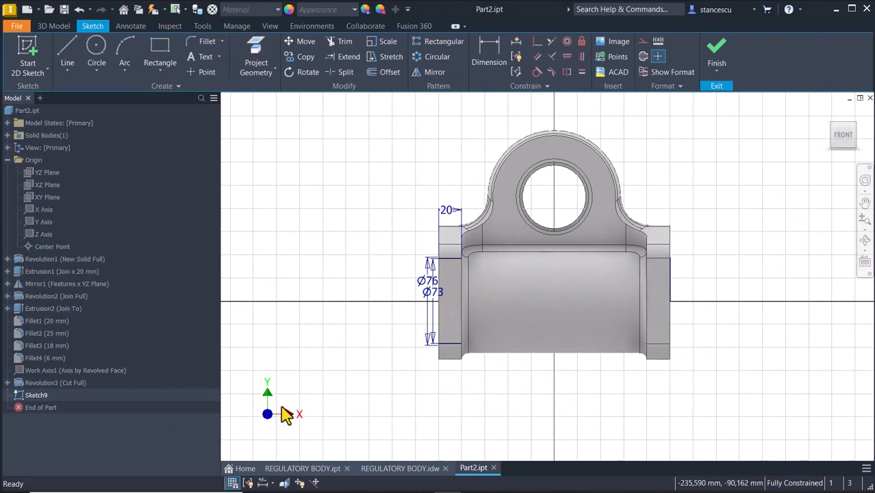
key(F7)
scroll(441, 288, up, 3)
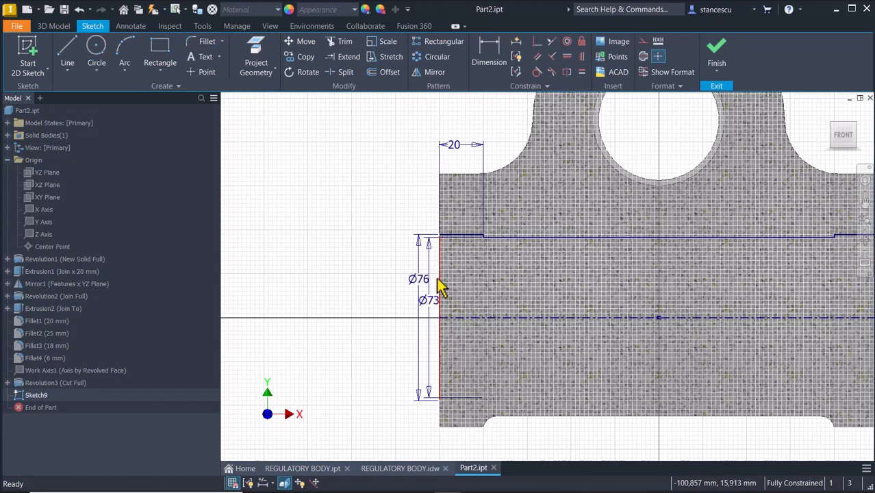
scroll(442, 281, up, 5)
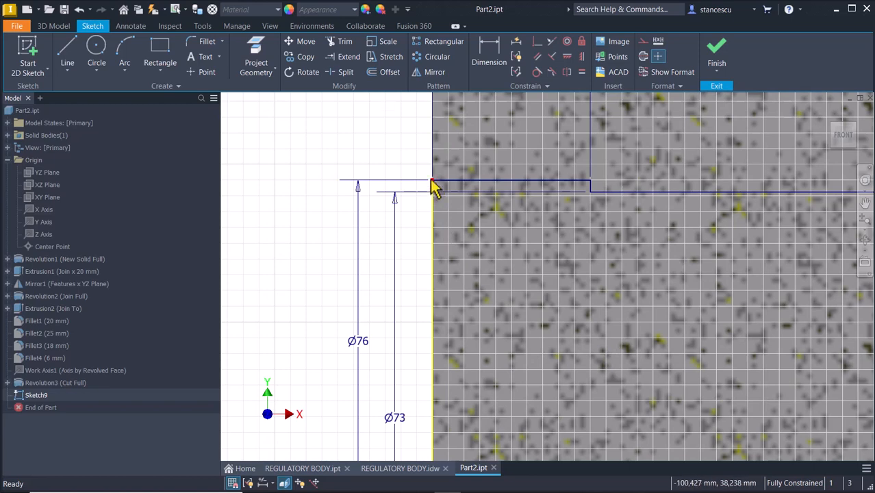
scroll(346, 330, down, 3)
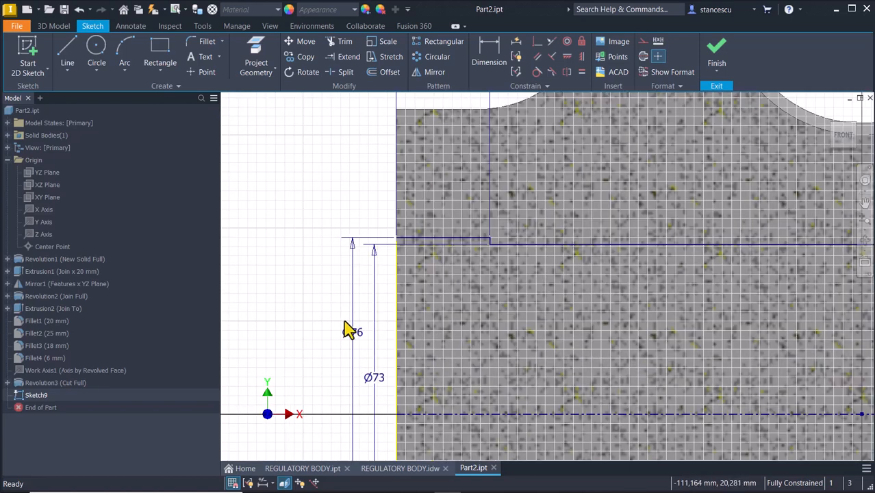
click(66, 50)
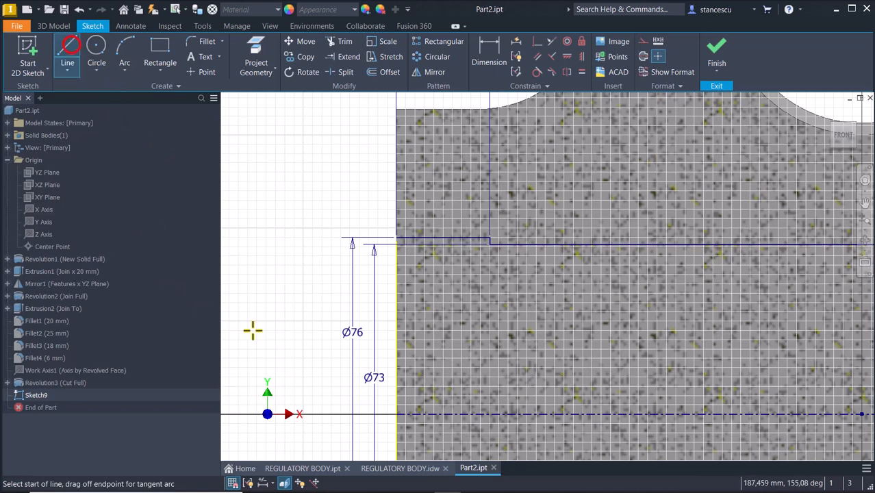
click(397, 414)
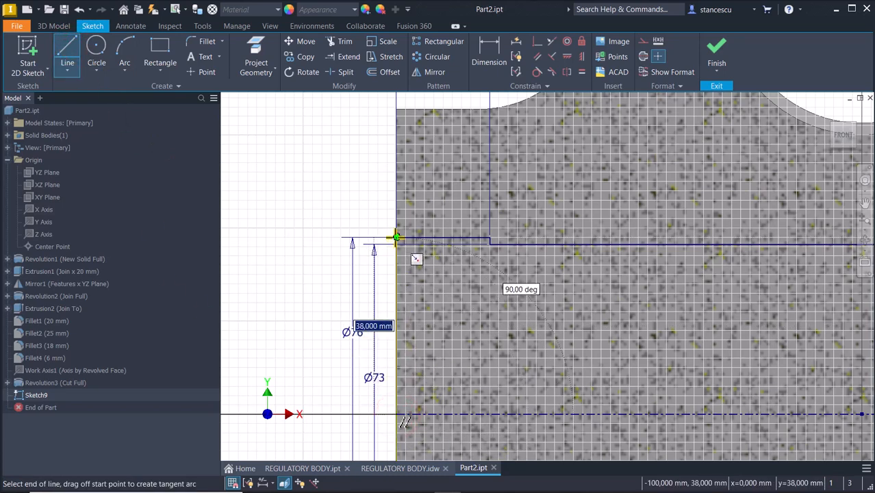
click(396, 237)
key(Escape)
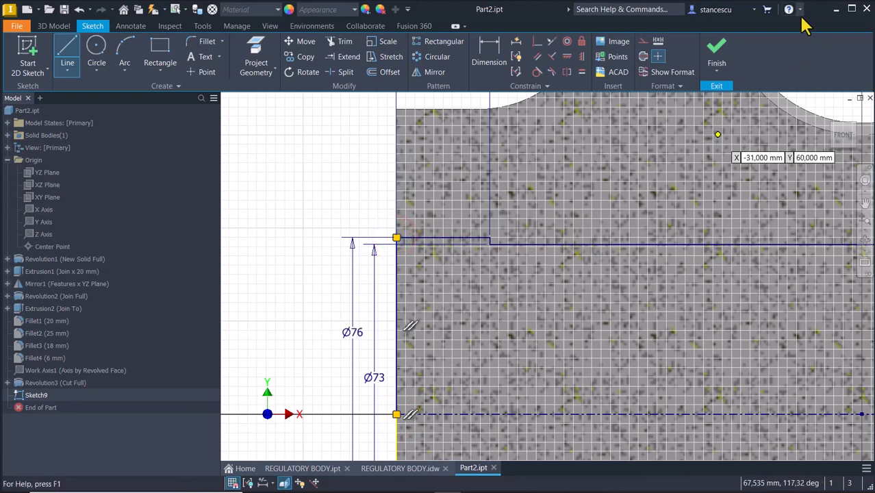
click(716, 55)
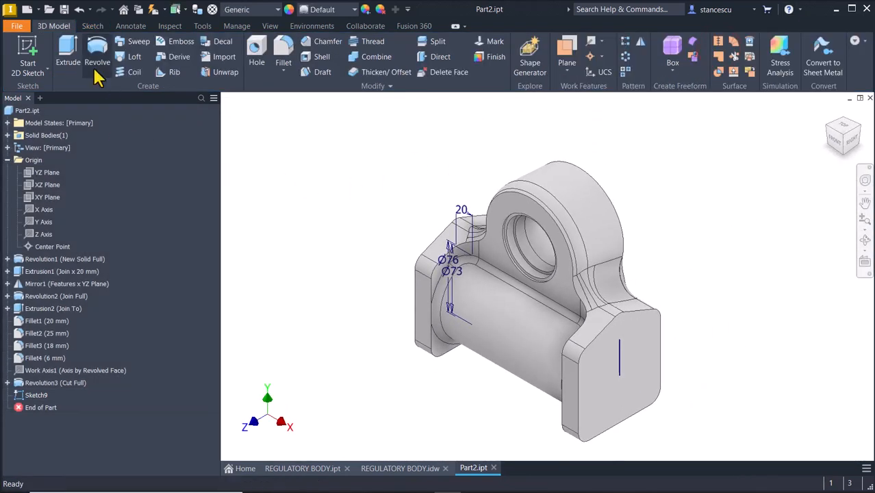
Revolve the stepped bore profile a full 360 degrees around its centerline as a cut through the horizontal cylinder
click(96, 55)
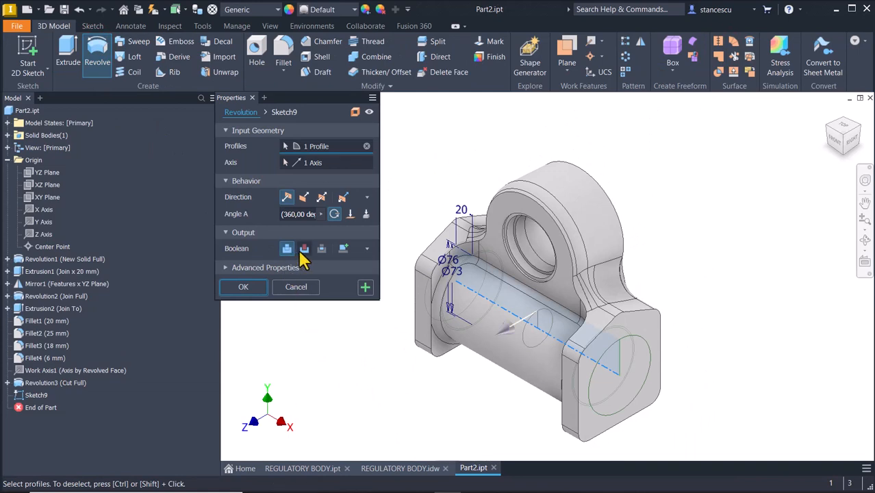
click(303, 248)
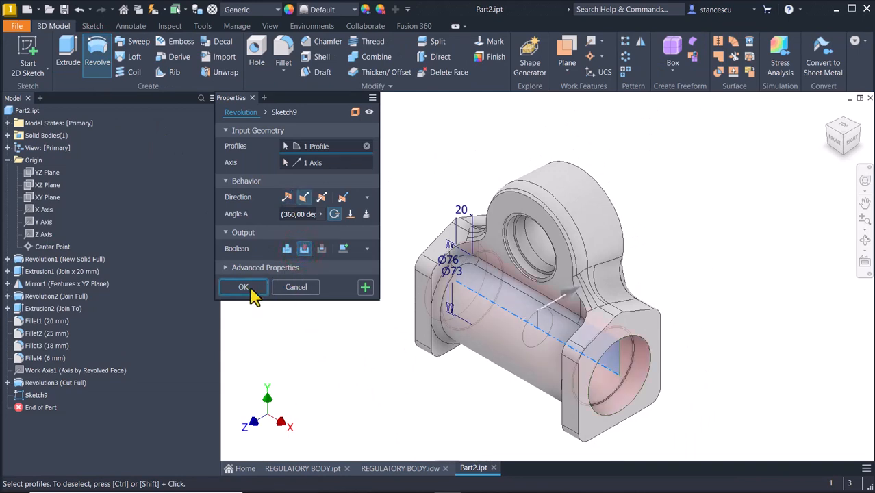
click(243, 288)
shift+middle_drag(307, 325, 346, 357)
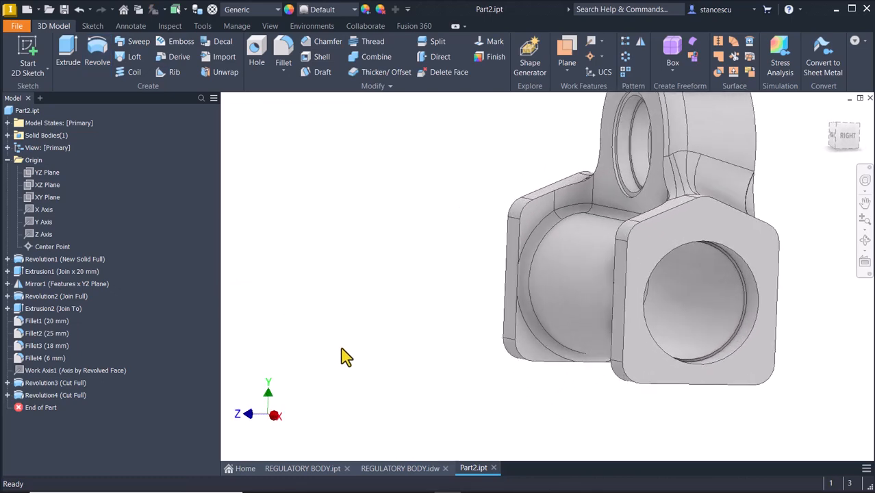
key(F6)
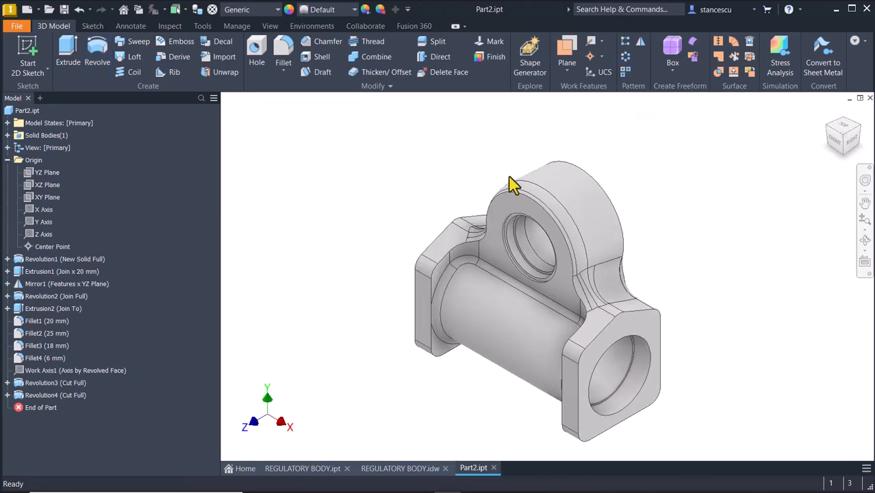
Examine the finished REGULATORY BODY model and the drawing's front view for the position, width and corner radii of the slotted recess above the M8 holes
click(329, 469)
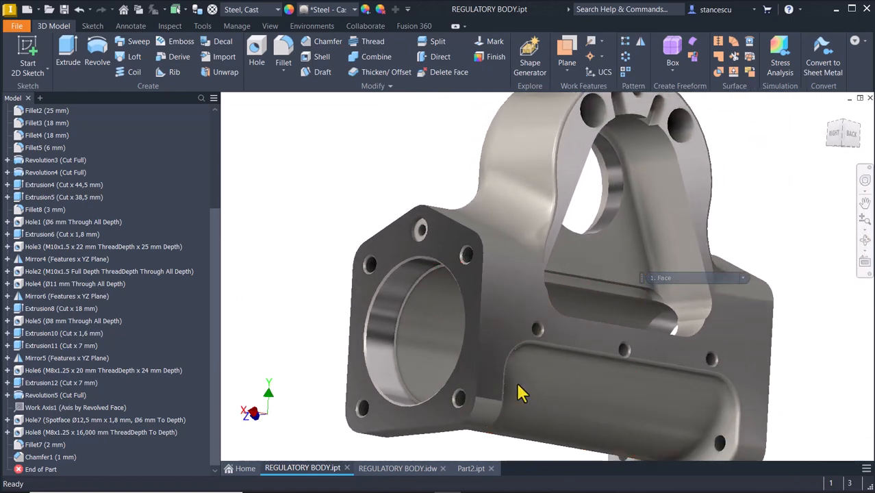
key(F6)
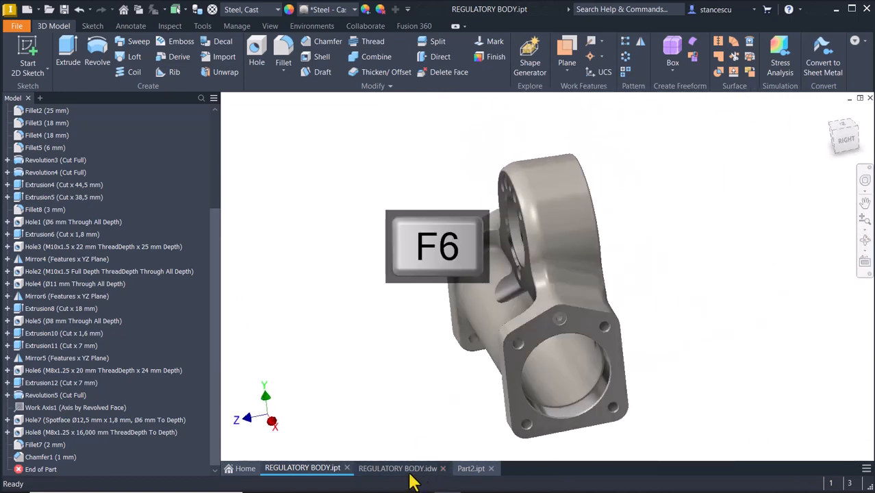
click(412, 470)
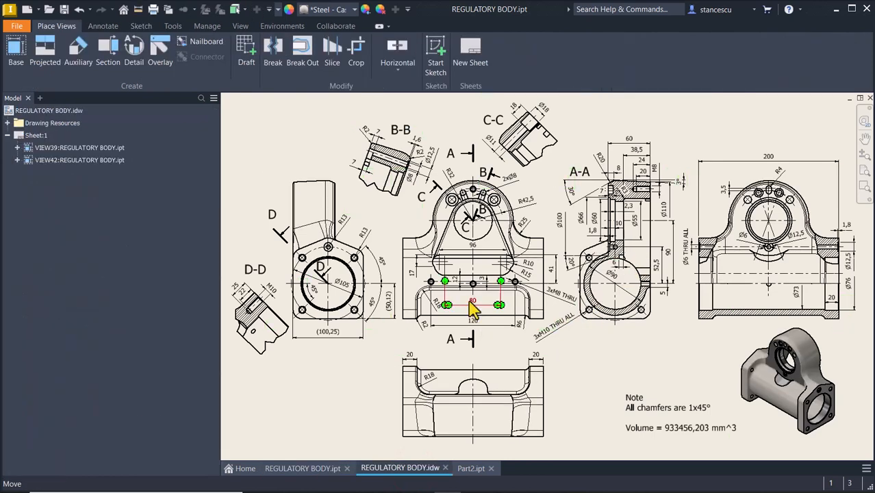
scroll(479, 269, up, 5)
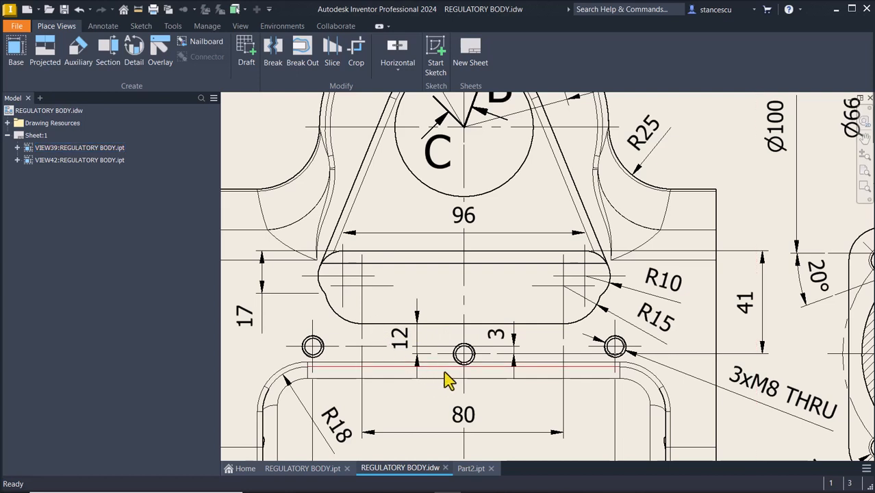
click(470, 357)
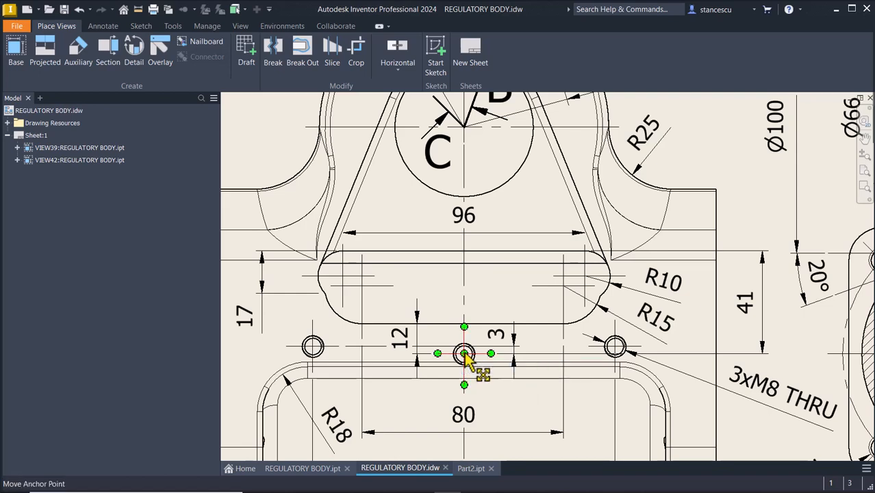
scroll(515, 381, down, 3)
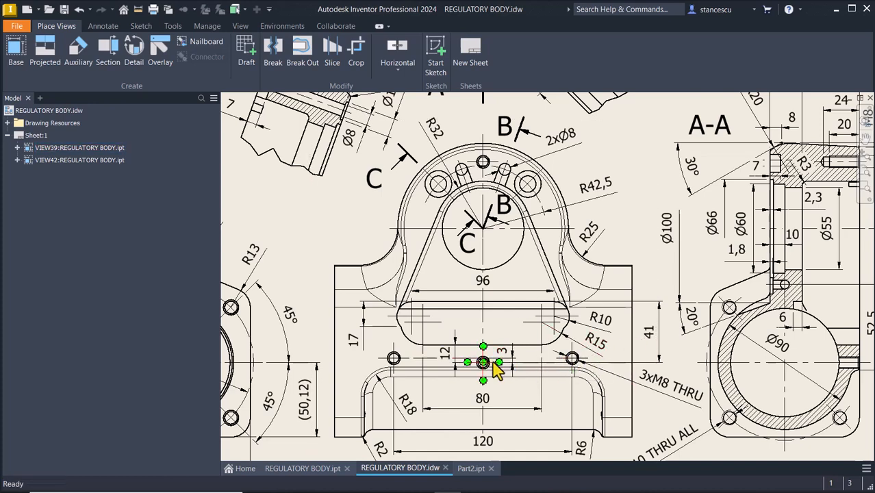
scroll(486, 364, up, 2)
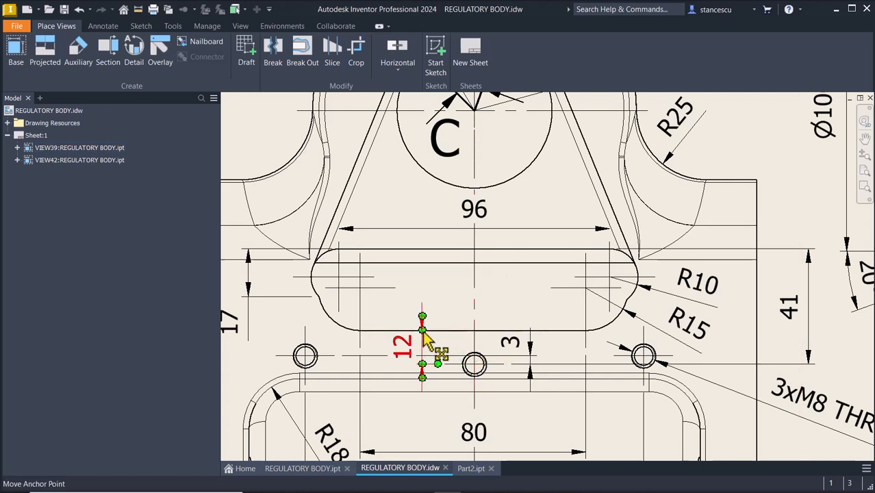
click(426, 435)
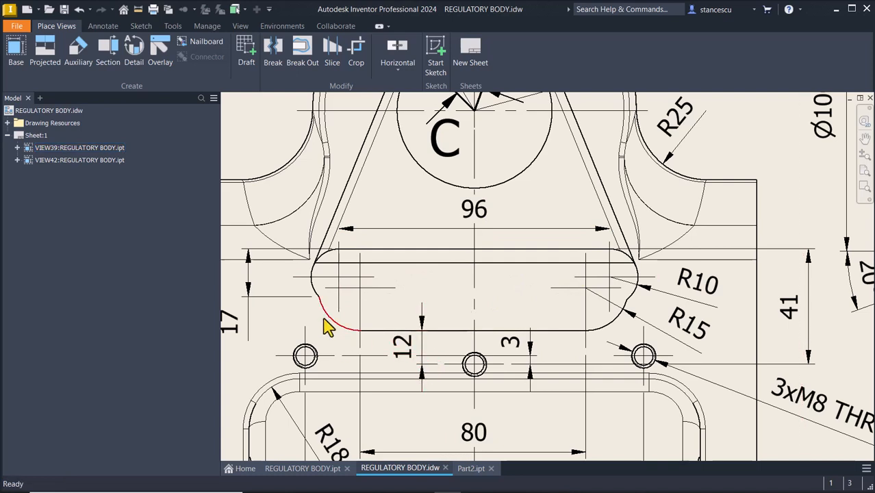
click(702, 330)
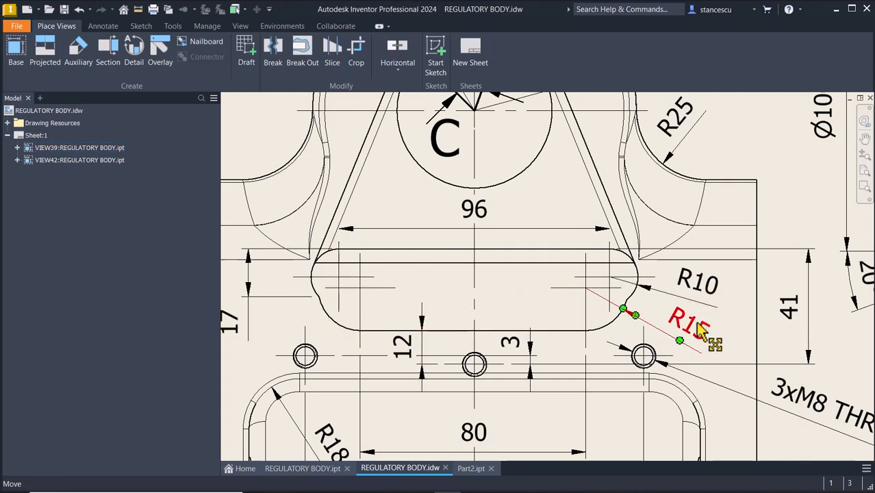
middle_drag(298, 328, 333, 340)
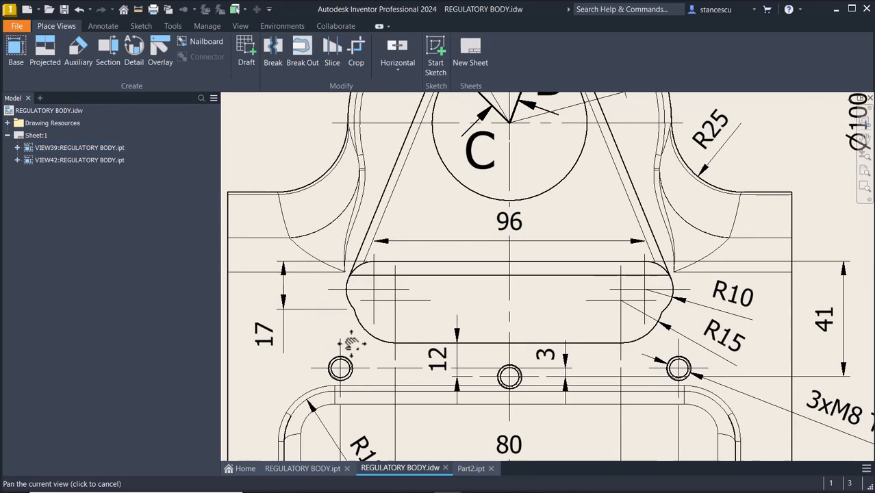
click(283, 321)
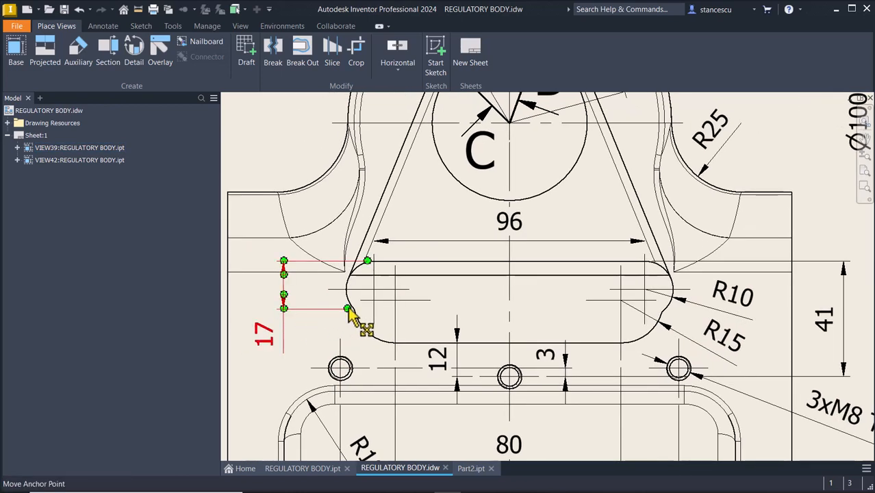
click(373, 267)
right_click(373, 268)
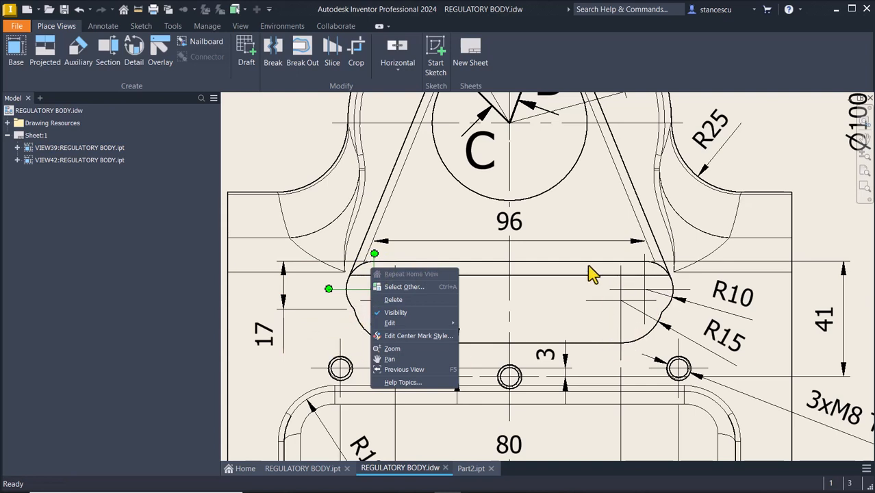
click(620, 288)
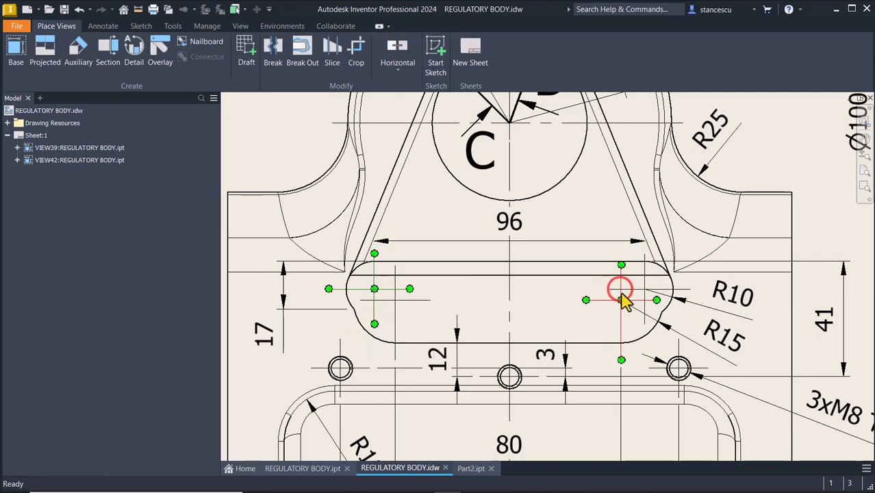
Examine section A-A of the drawing for the depths of the upper cavity and the small recess above the horizontal bore
middle_drag(757, 270, 371, 310)
mouse_move(635, 284)
middle_down()
mouse_move(512, 336)
mouse_move(453, 374)
mouse_move(449, 479)
middle_up()
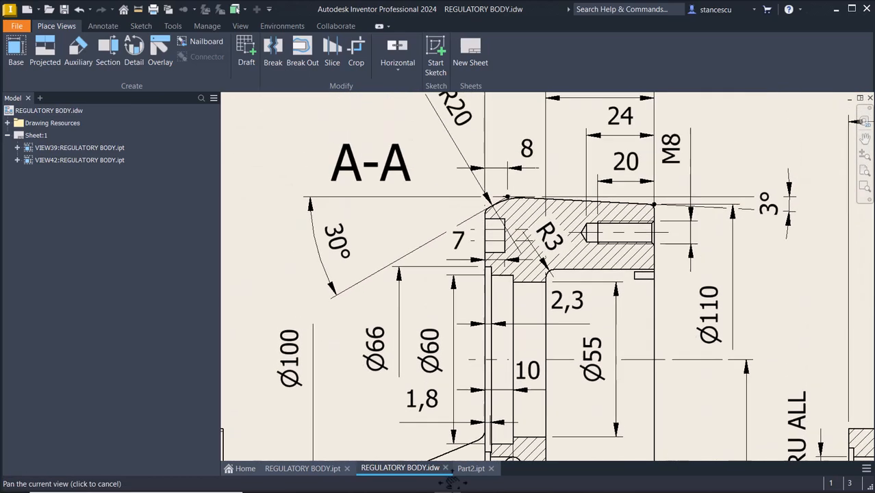
middle_drag(570, 316, 564, 387)
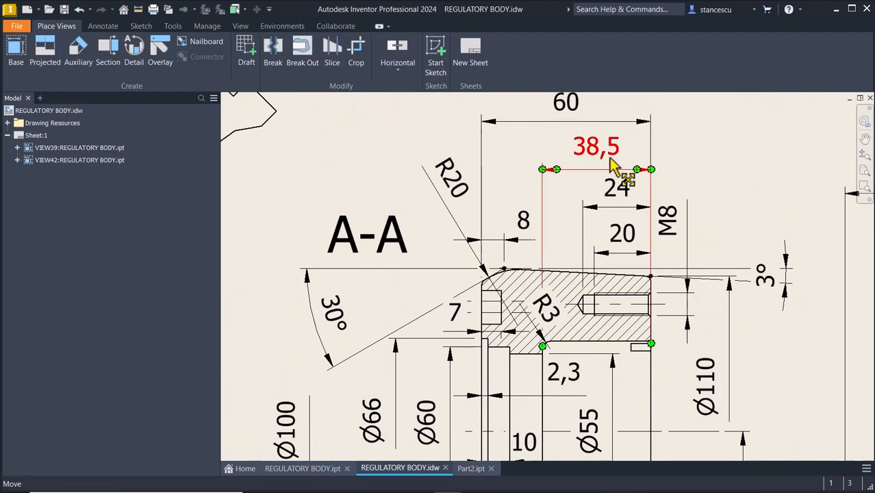
middle_drag(596, 328, 617, 145)
middle_drag(574, 412, 563, 320)
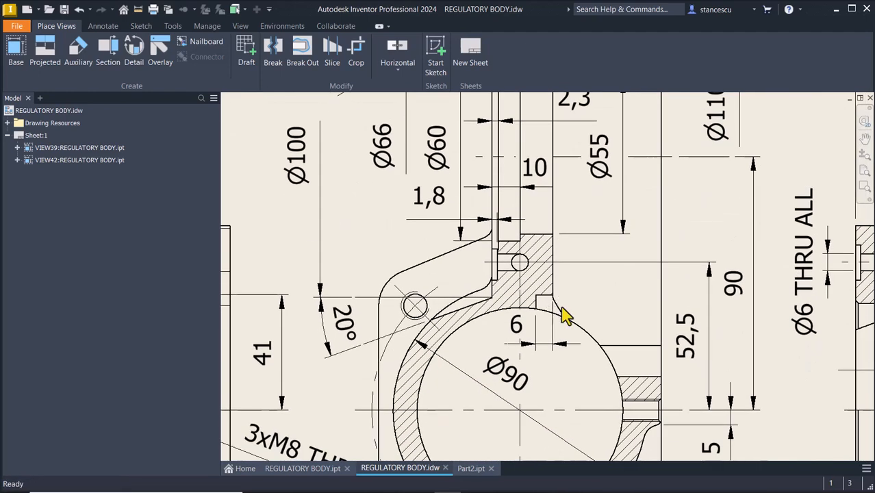
click(545, 329)
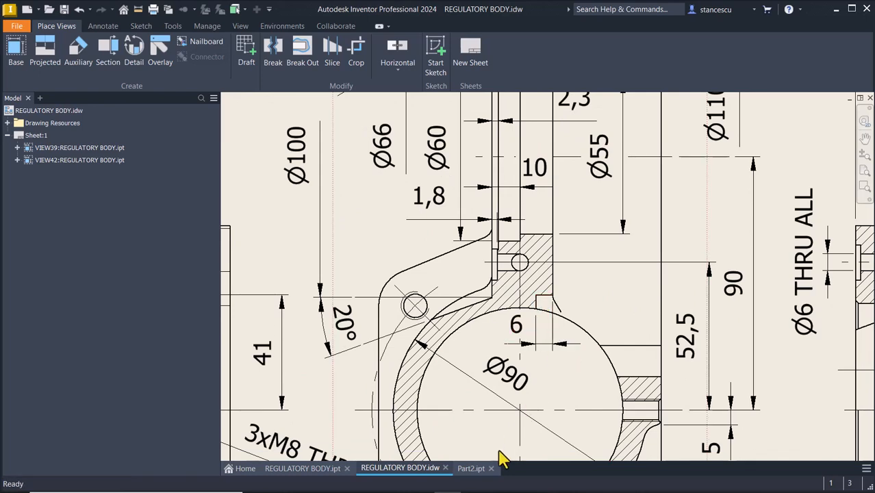
Return to Part2.ipt and start a new sketch on the large flat back face around the upper bore
click(471, 469)
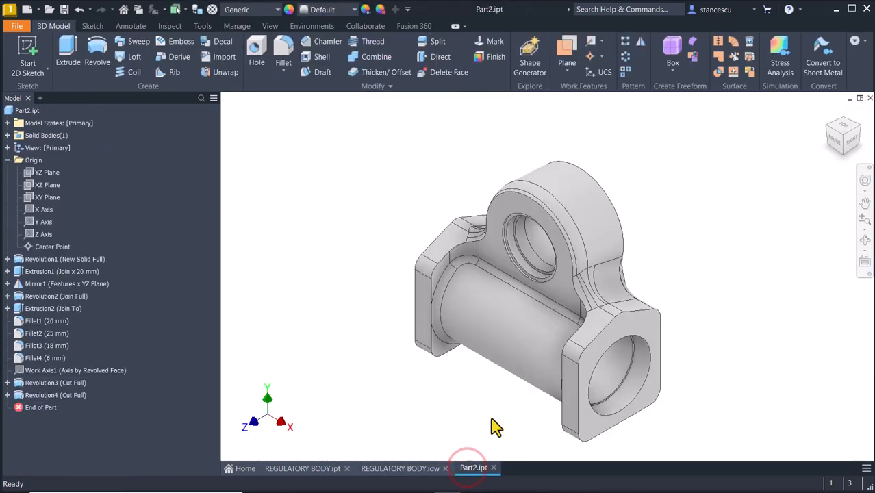
shift+middle_drag(746, 252, 604, 351)
click(606, 361)
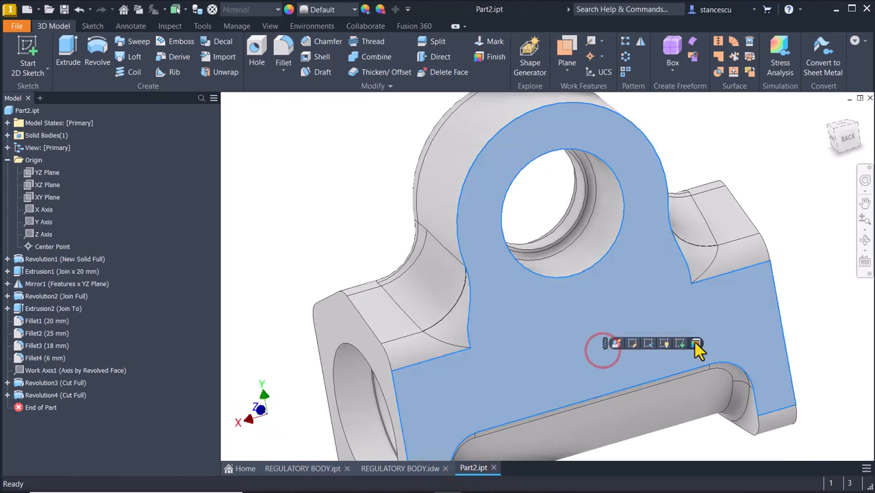
click(677, 342)
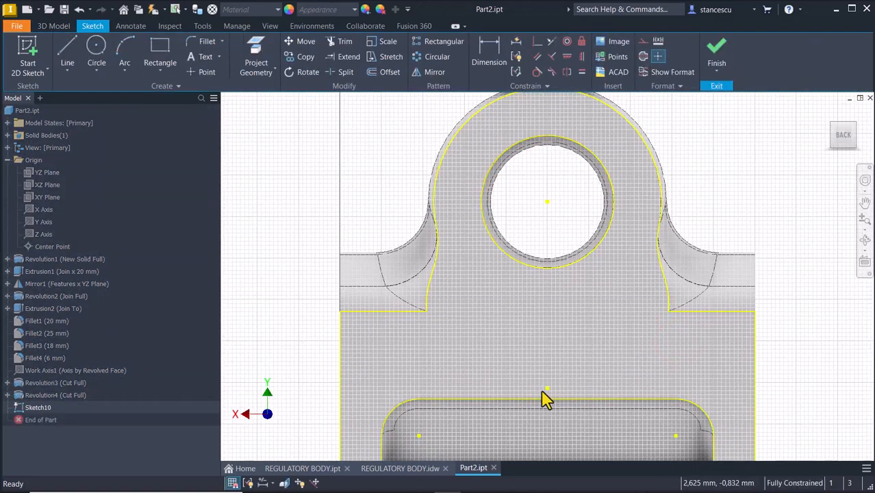
click(286, 179)
click(162, 69)
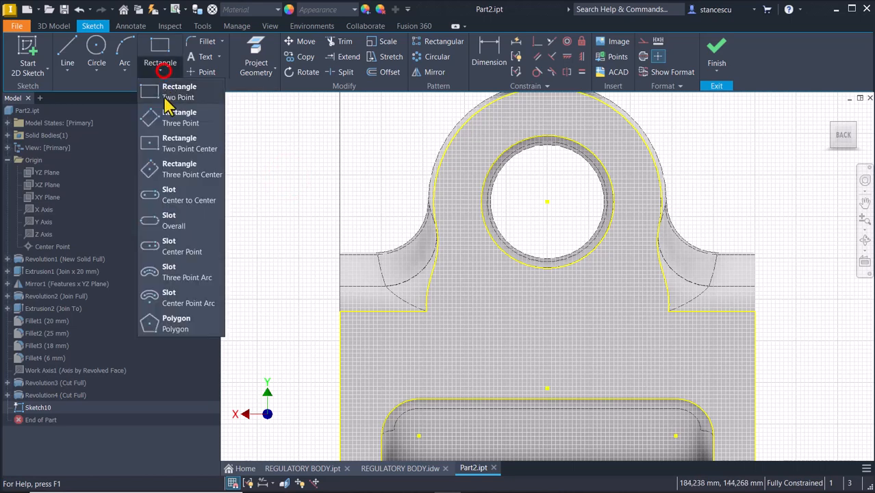
click(167, 197)
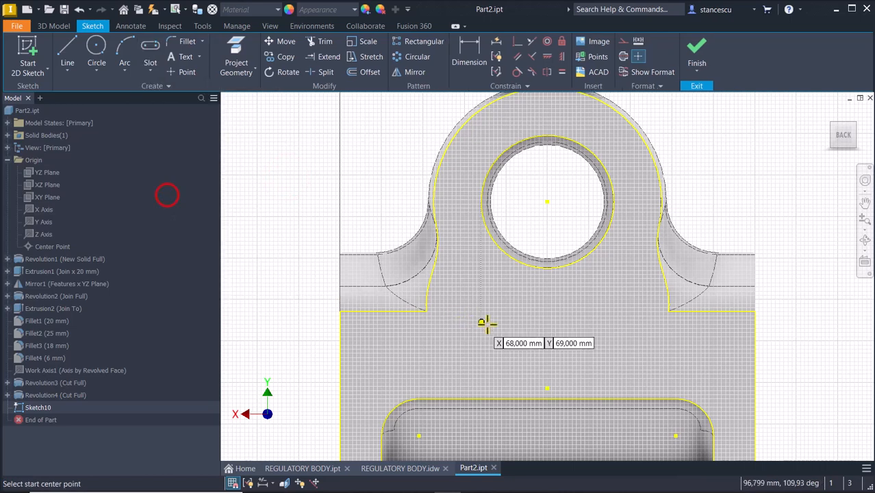
click(545, 321)
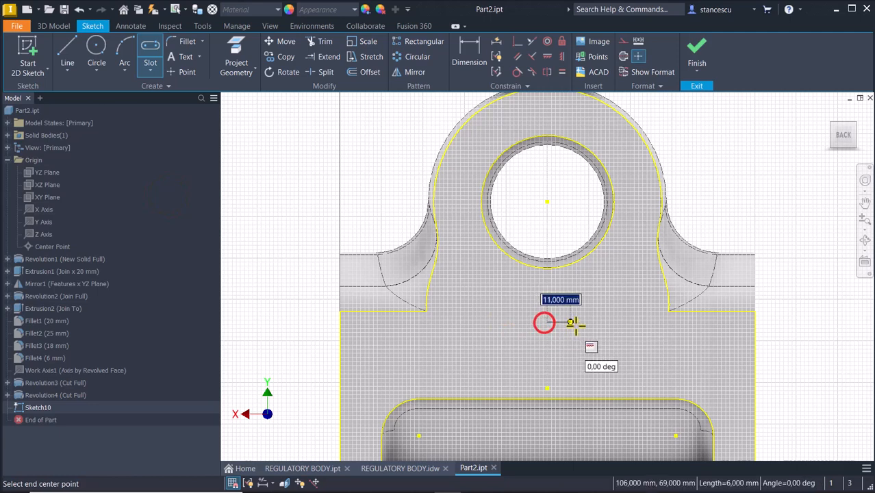
click(647, 322)
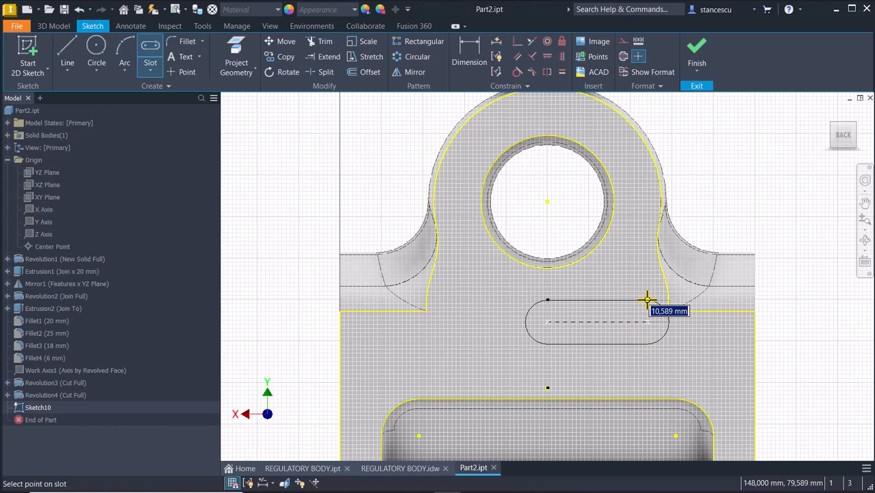
key(Escape)
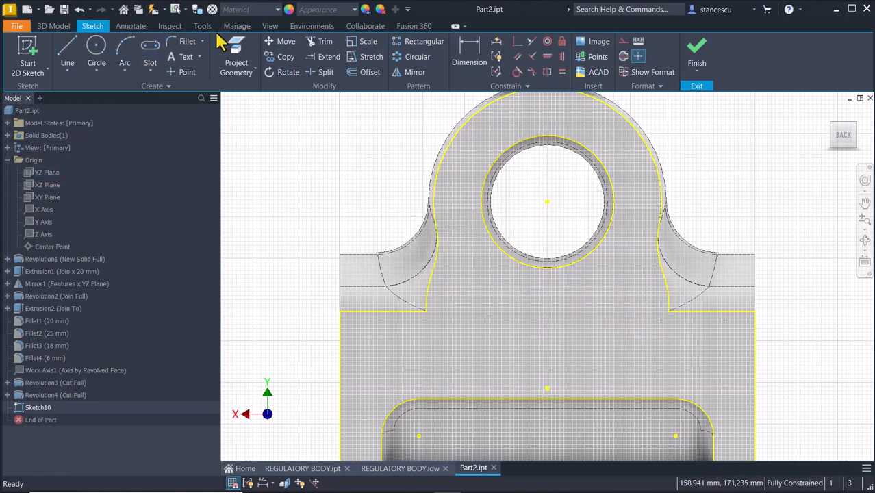
Sketch a long horizontal center-point slot below the upper bore, with its center offset to the left of the bore's center
click(152, 68)
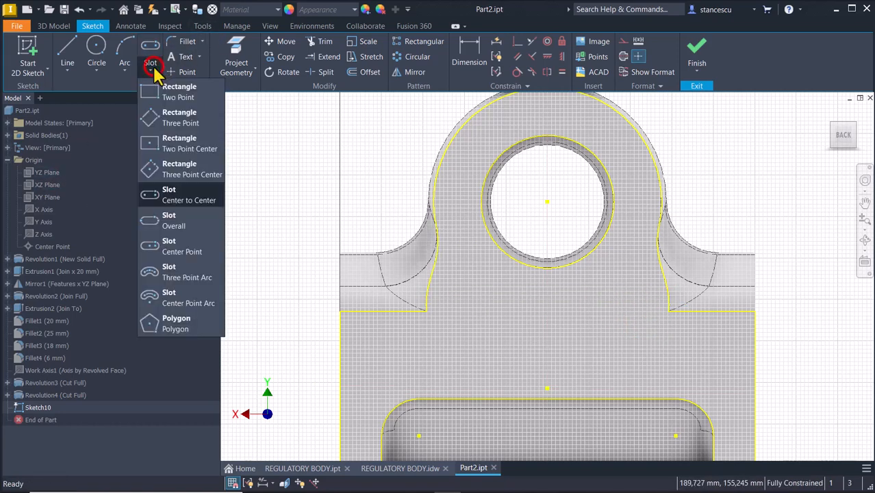
click(153, 247)
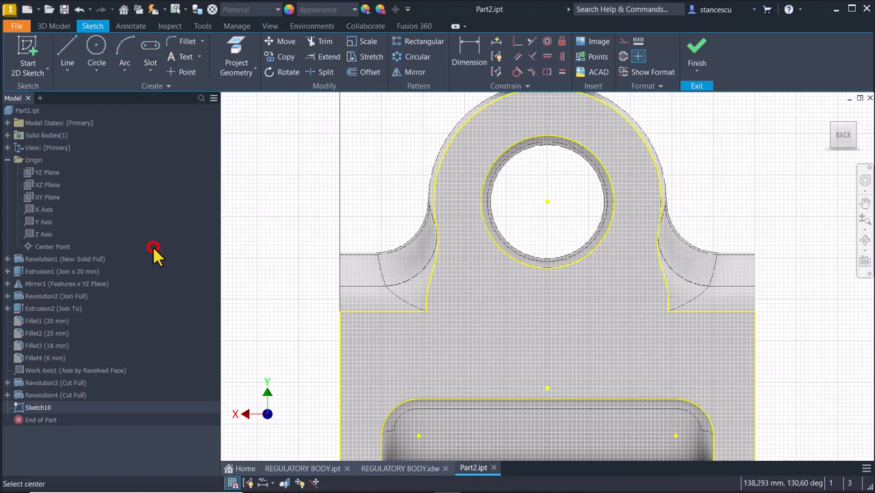
click(468, 337)
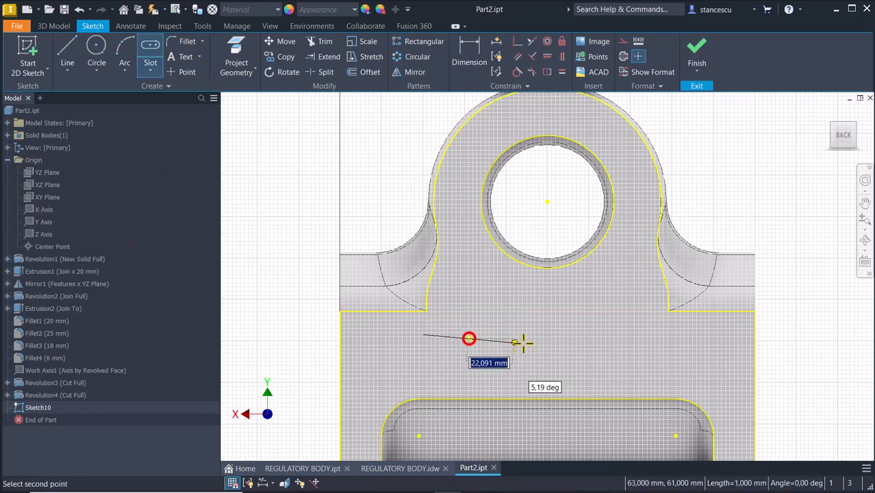
click(582, 337)
click(580, 318)
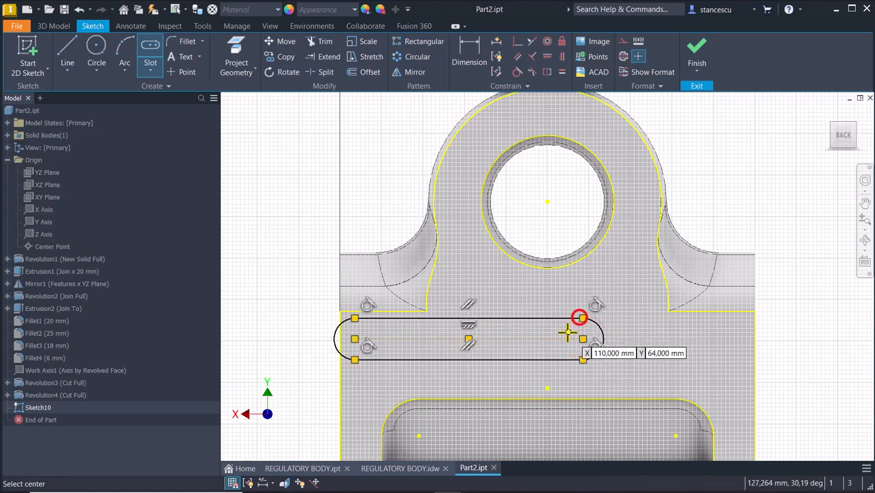
key(Escape)
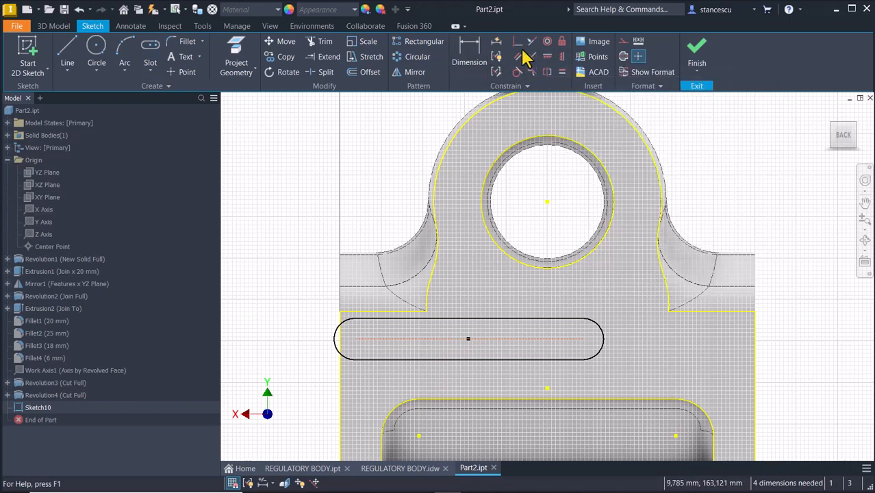
Dimension the slot's upper edge 41 mm above the projected origin point
click(477, 43)
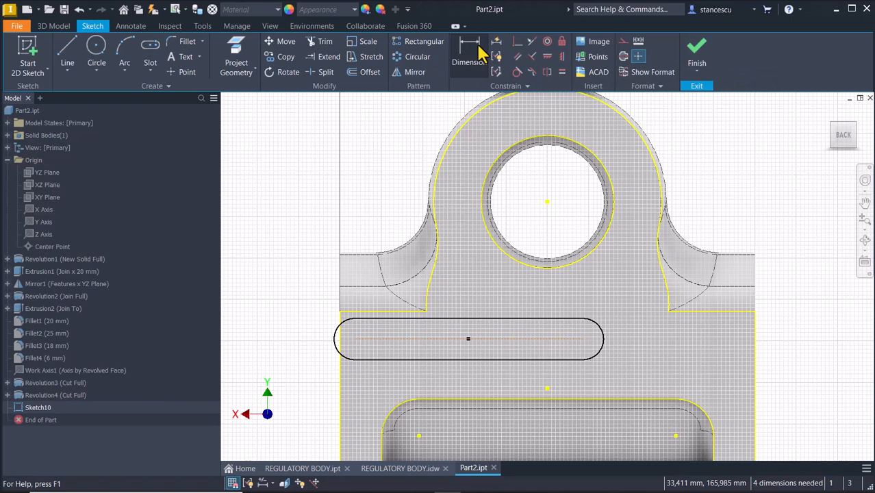
click(547, 389)
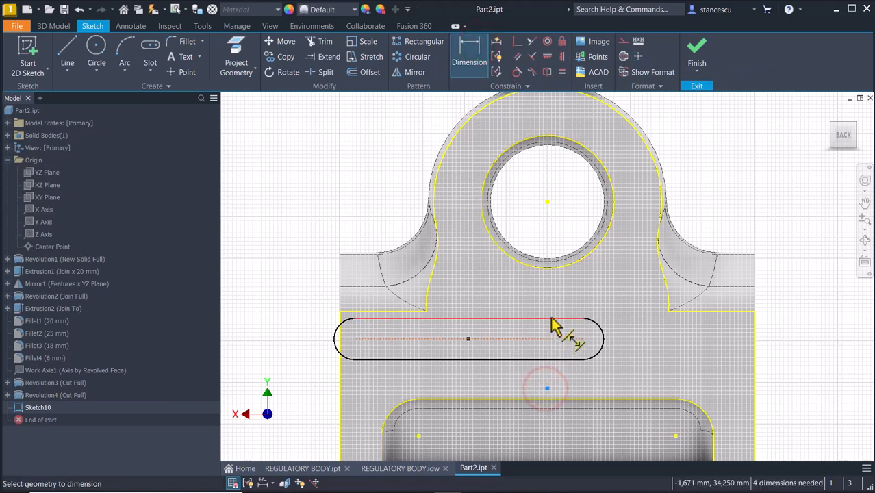
click(550, 318)
click(790, 347)
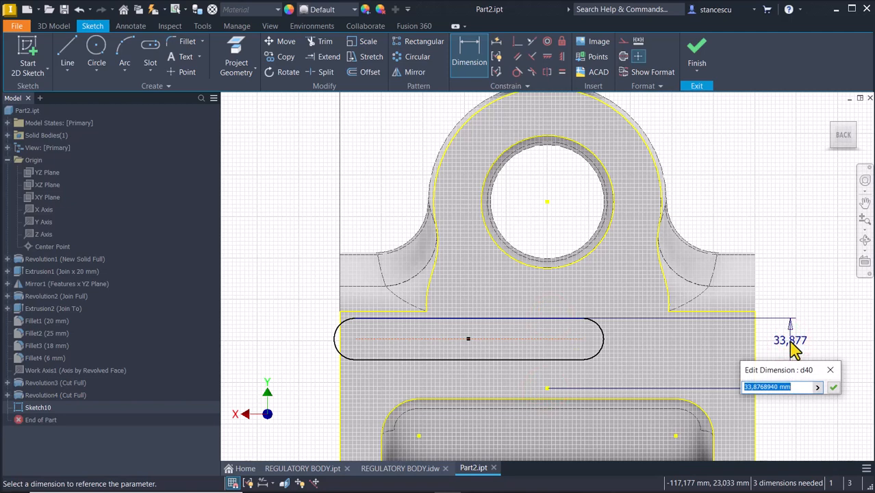
text(41)
key(Return)
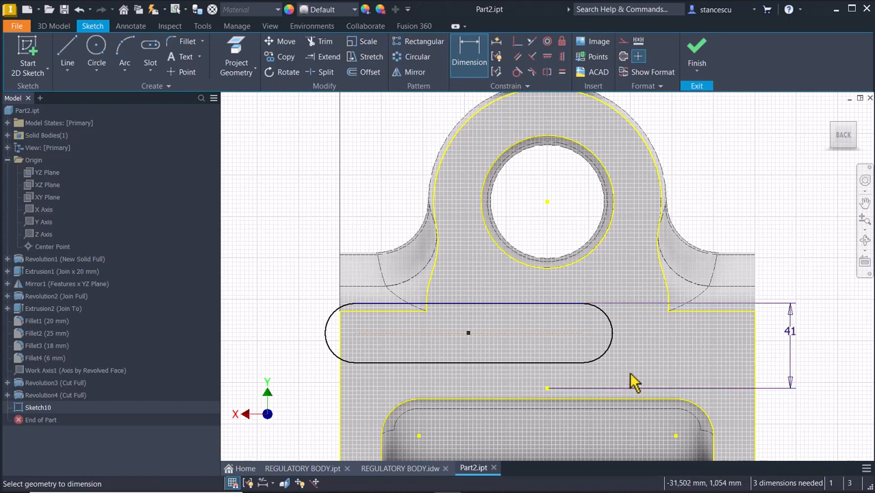
Set the slot's end radius to 10 mm and its straight edge length to 96 mm
click(609, 333)
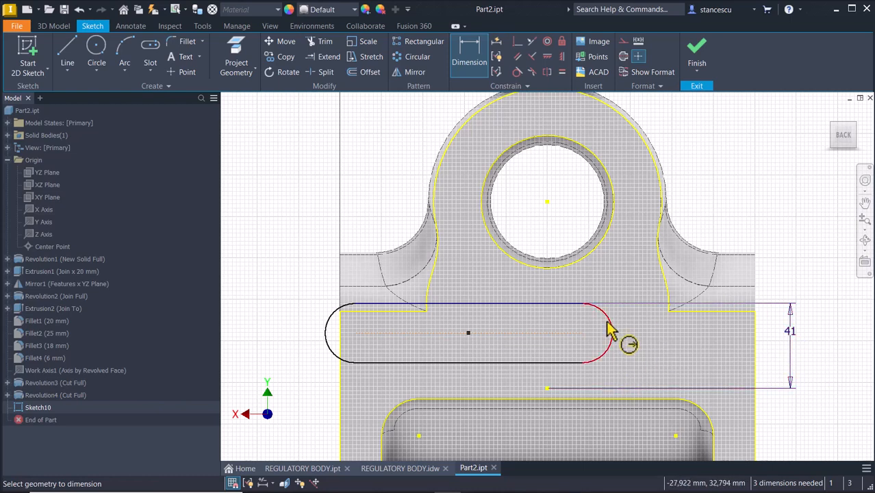
click(630, 277)
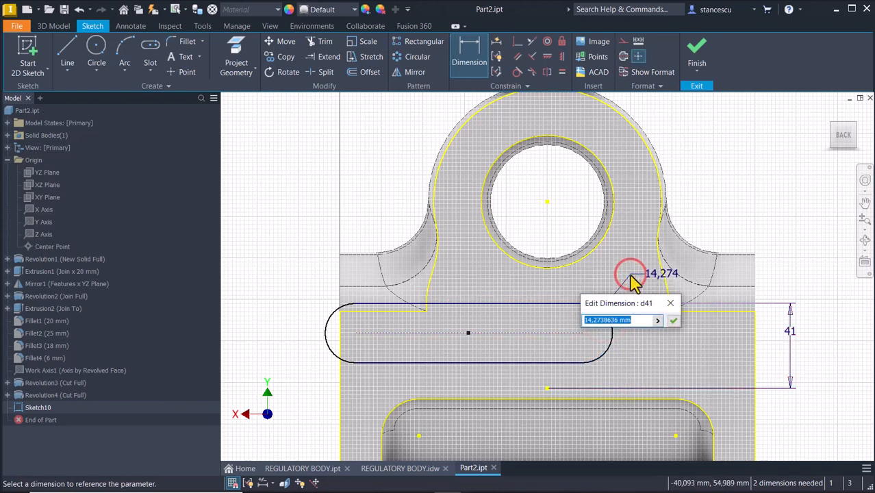
text(10)
key(Return)
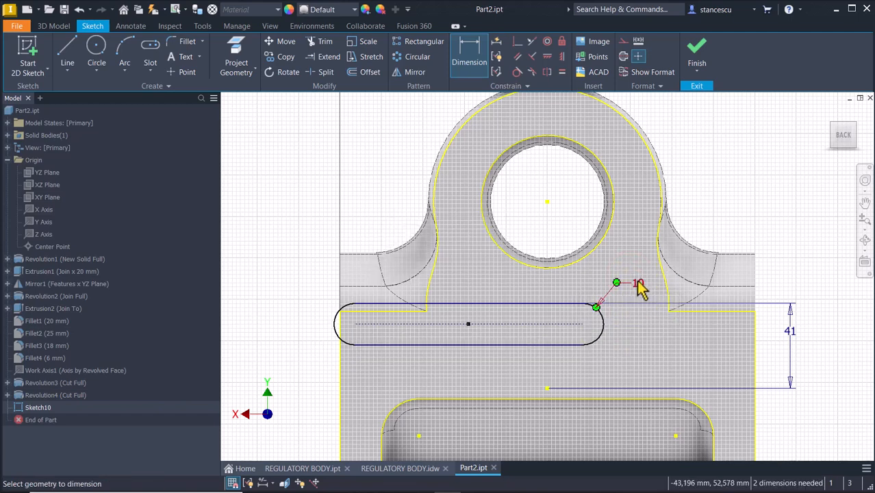
click(503, 304)
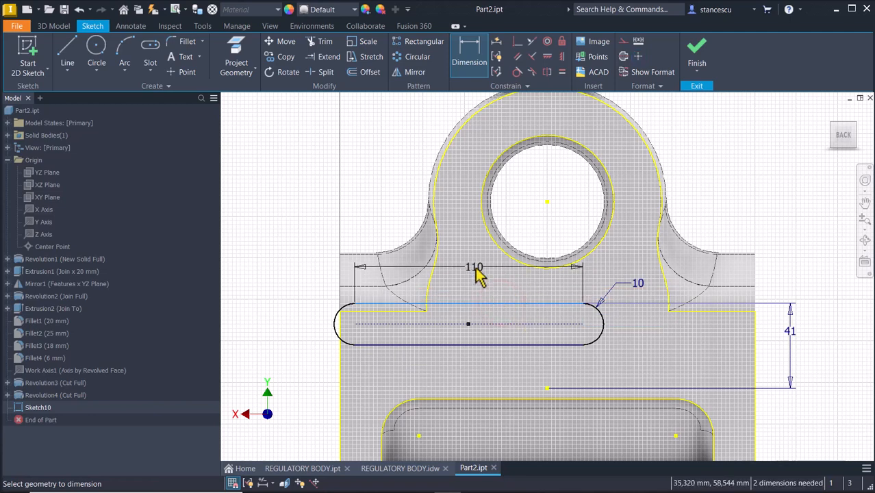
click(477, 273)
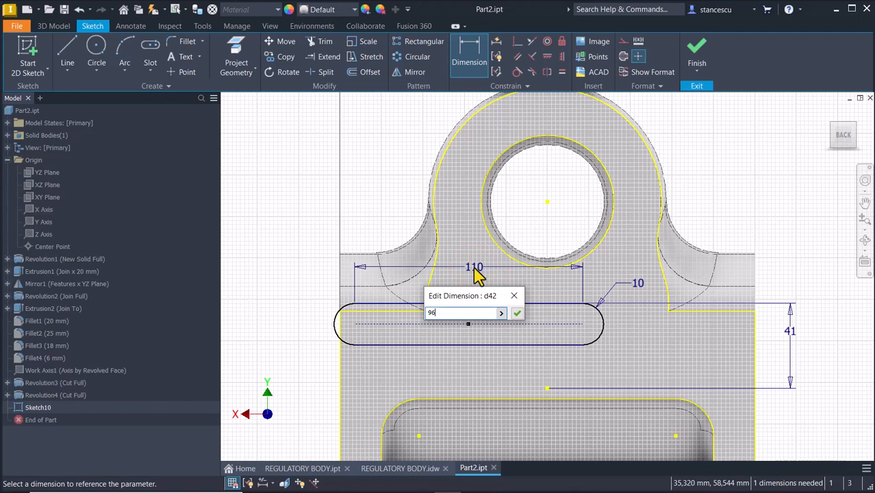
key(Return)
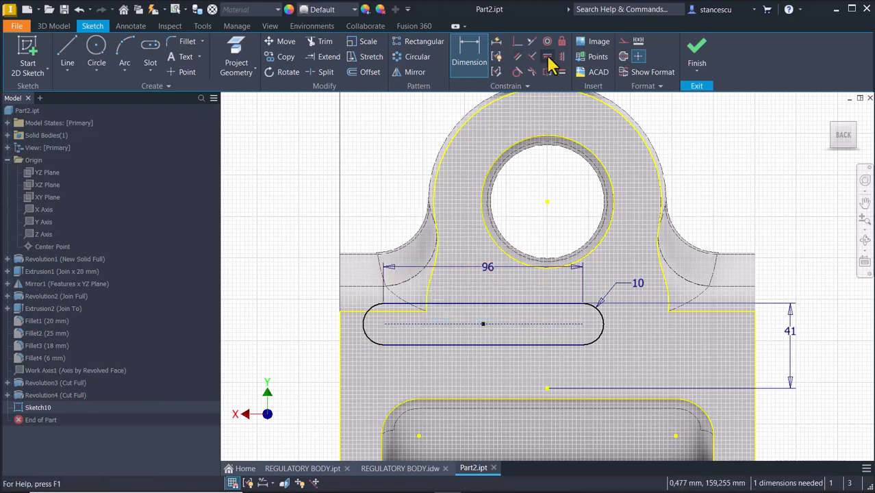
Align the slot's center vertically with the projected origin point
click(560, 57)
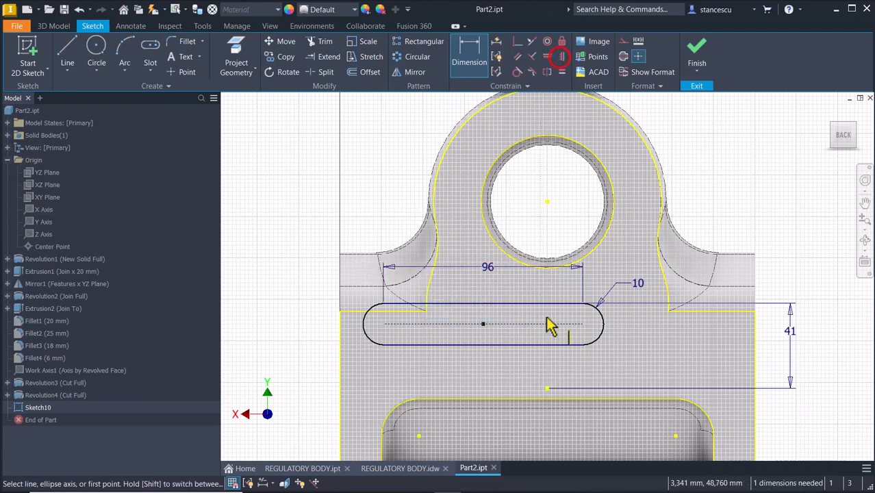
click(547, 388)
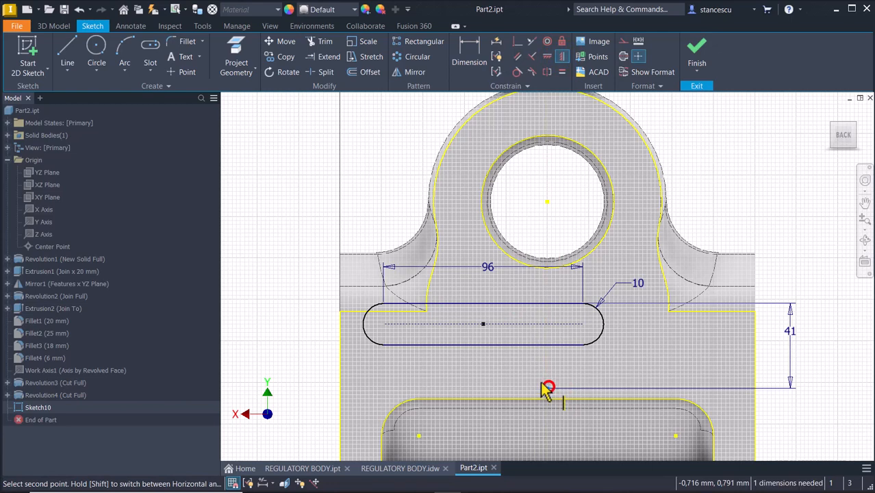
click(483, 324)
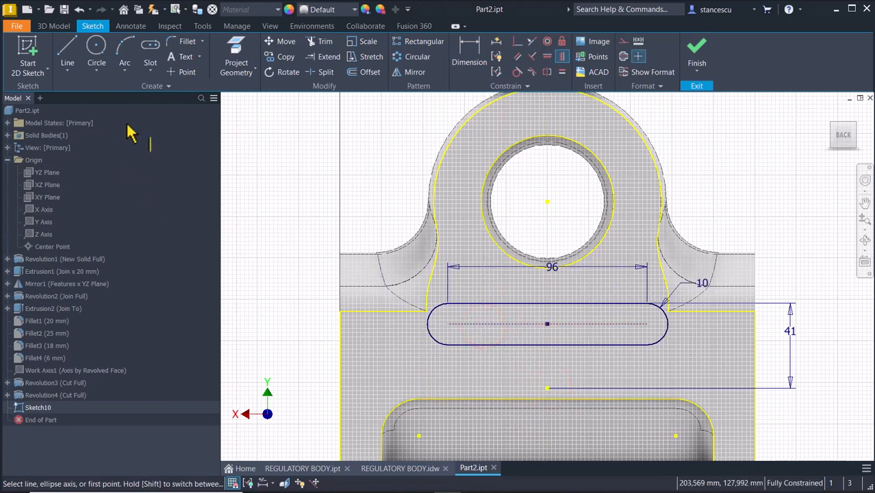
Sketch a second horizontal center-point slot to the upper left of the bore, about 84 mm between its arc centers
click(152, 50)
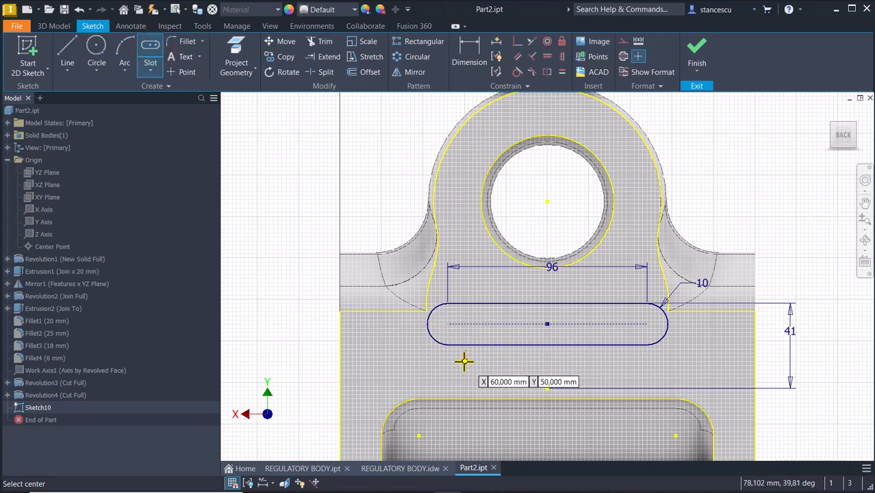
click(320, 170)
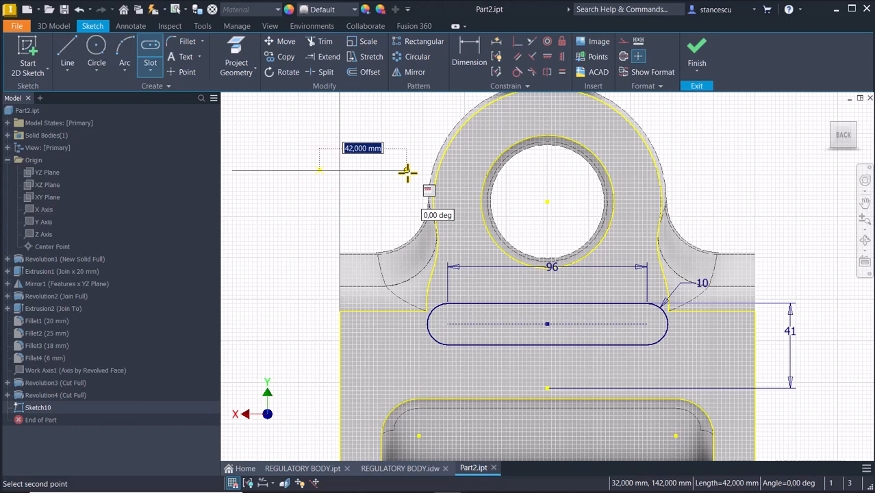
click(406, 171)
click(405, 144)
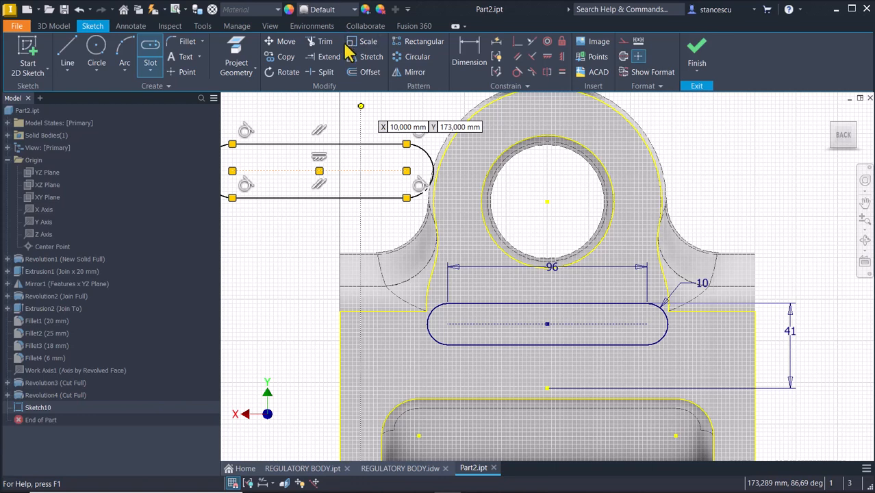
Set the second slot's straight edge length to 80 mm and its end radius to 15 mm
click(468, 61)
click(299, 198)
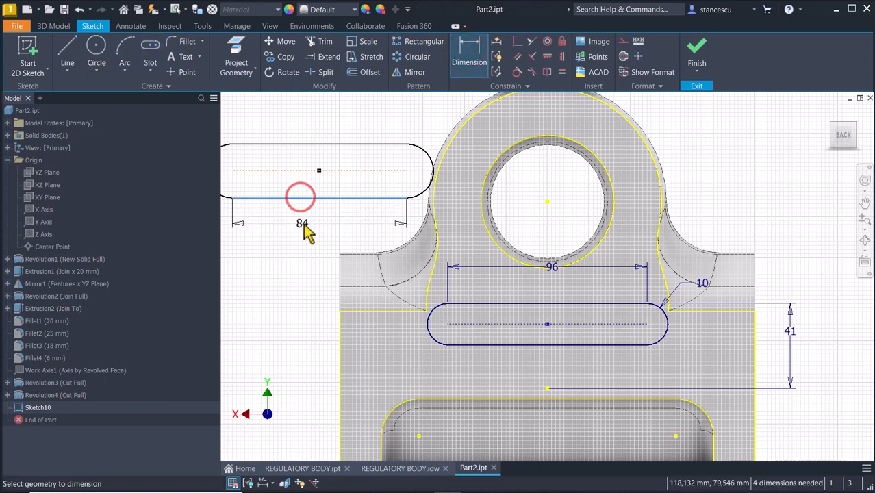
click(304, 227)
text(80)
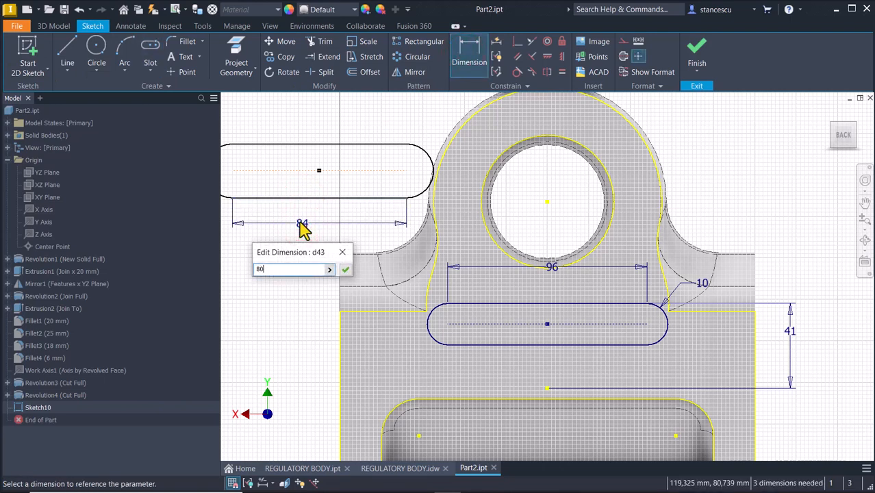
click(347, 271)
middle_drag(351, 215, 445, 231)
click(304, 193)
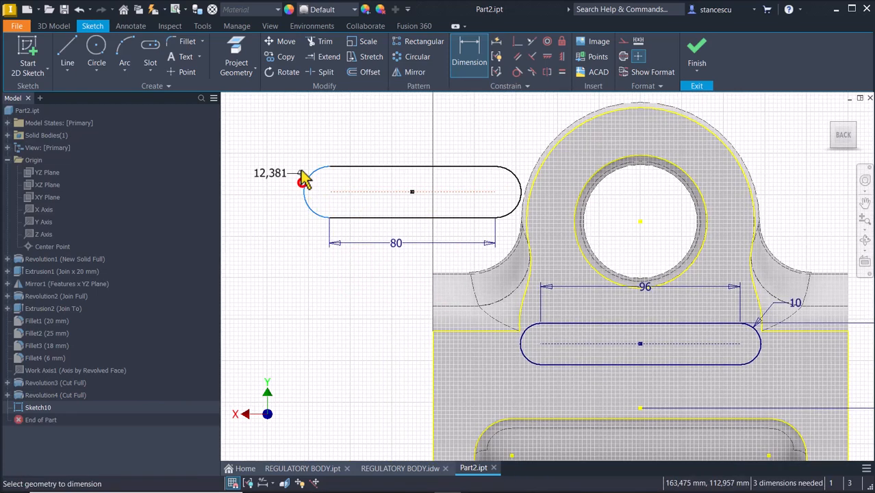
click(293, 159)
text(15)
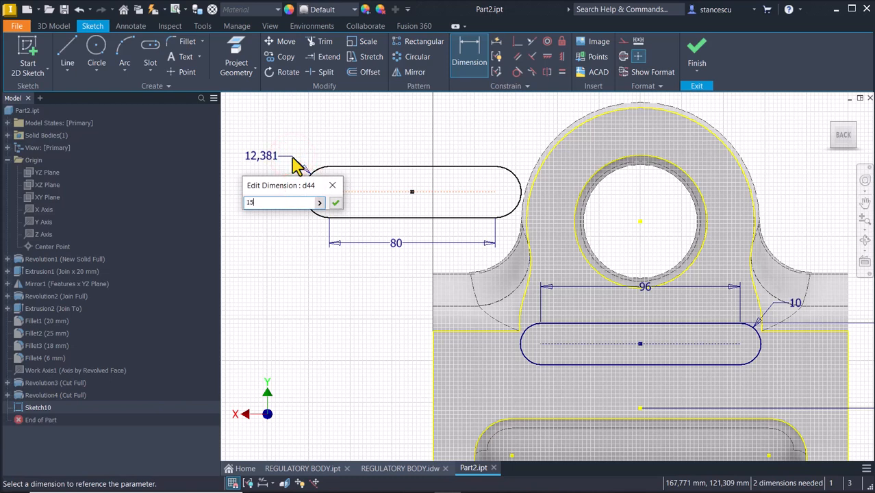
key(Return)
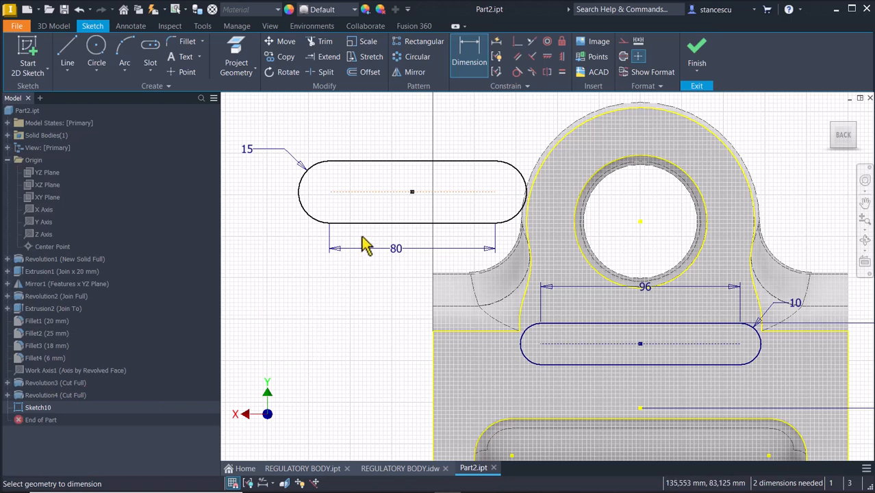
key(Escape)
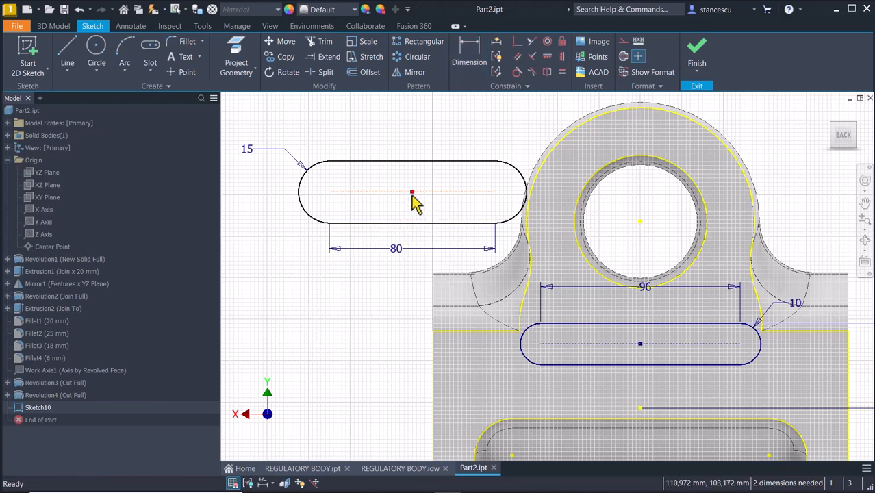
Move the second slot down so it overlaps the first one and align its center vertically with the origin point
drag(412, 194, 636, 370)
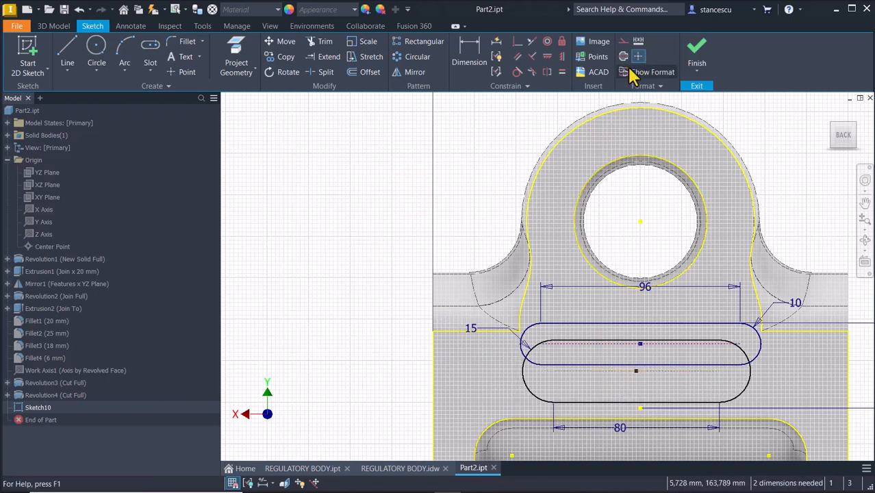
click(560, 58)
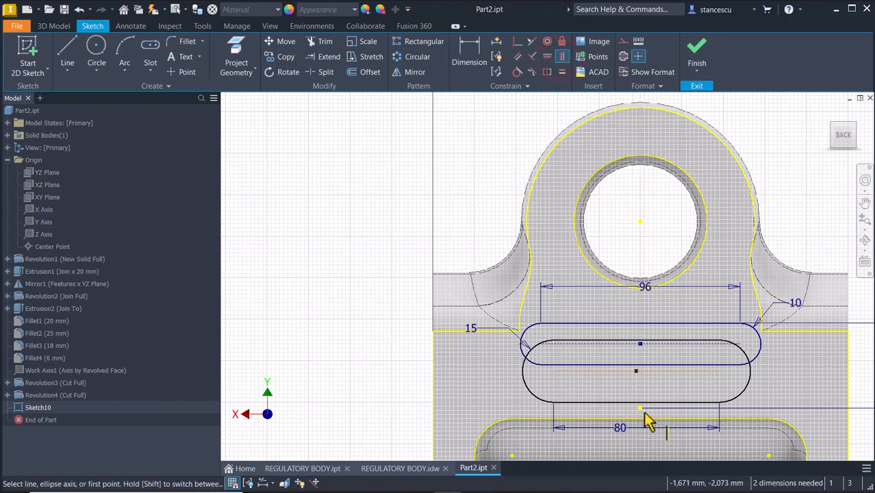
click(641, 409)
click(636, 371)
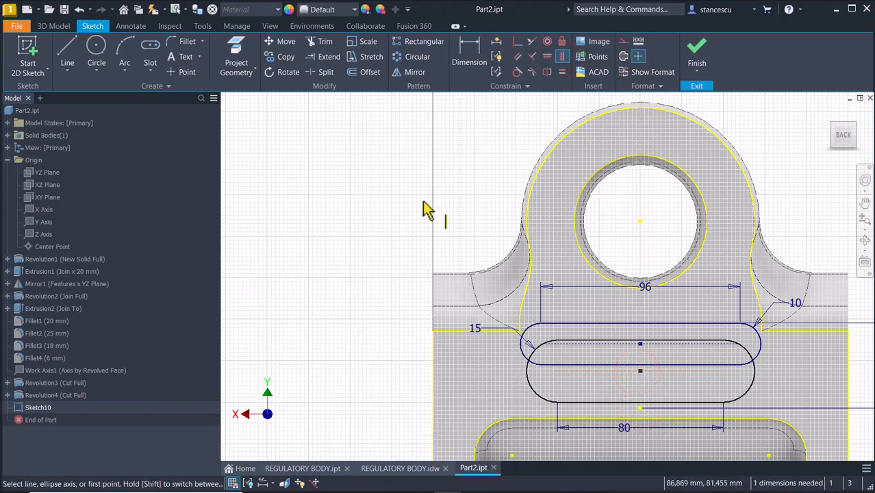
Dimension the second slot's lower edge 12 mm above the origin point
click(469, 50)
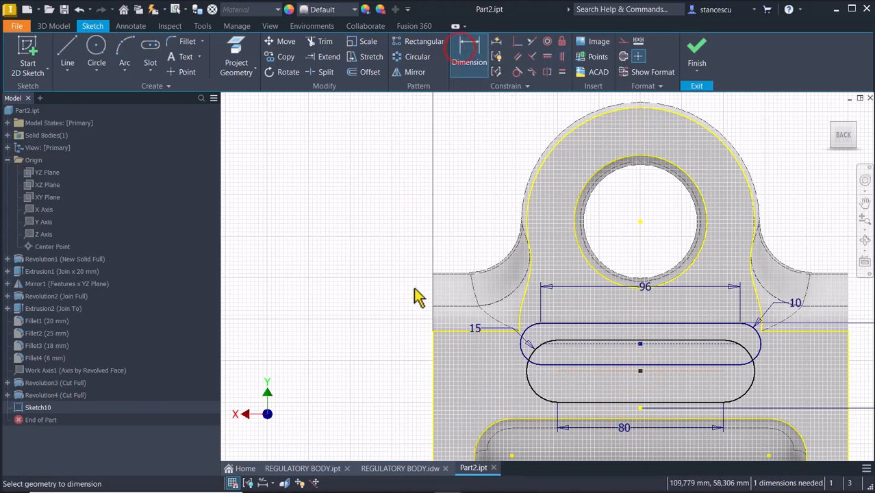
click(639, 410)
click(624, 406)
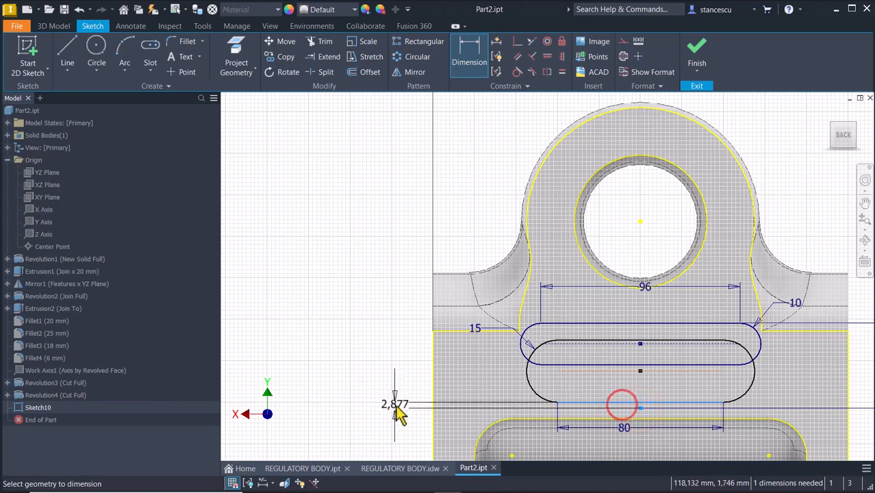
click(389, 406)
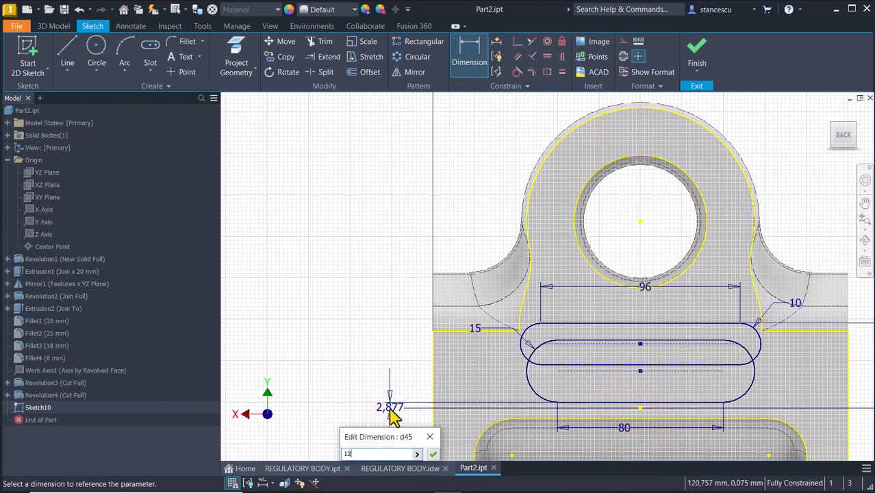
key(Return)
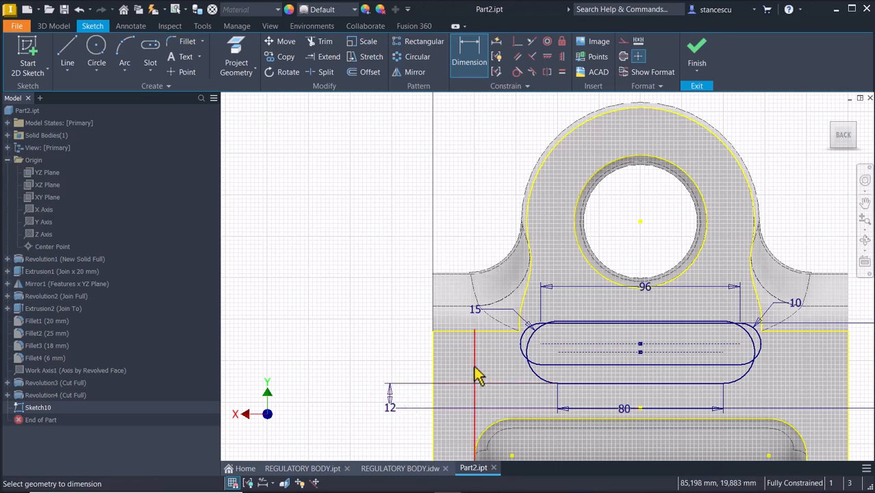
Split both end arcs of the 15 mm radius slot where they cross the lower part of the first slot
scroll(628, 363, down, 3)
middle_drag(628, 355, 483, 325)
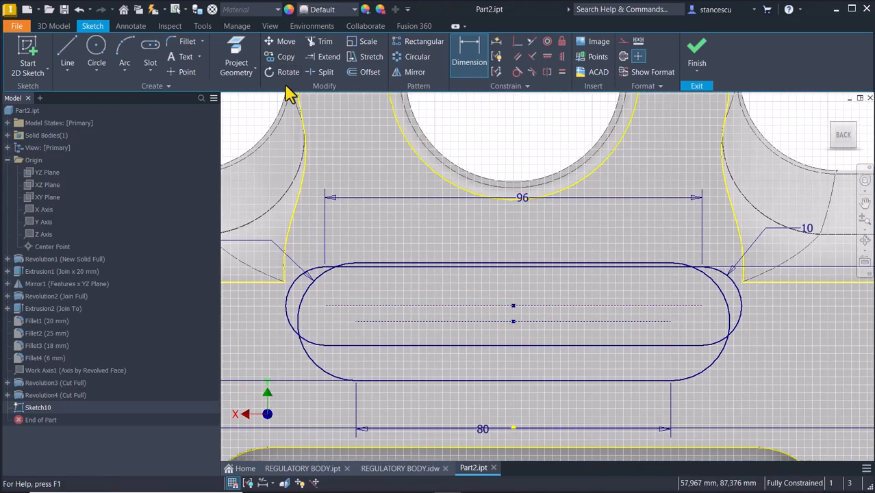
click(322, 72)
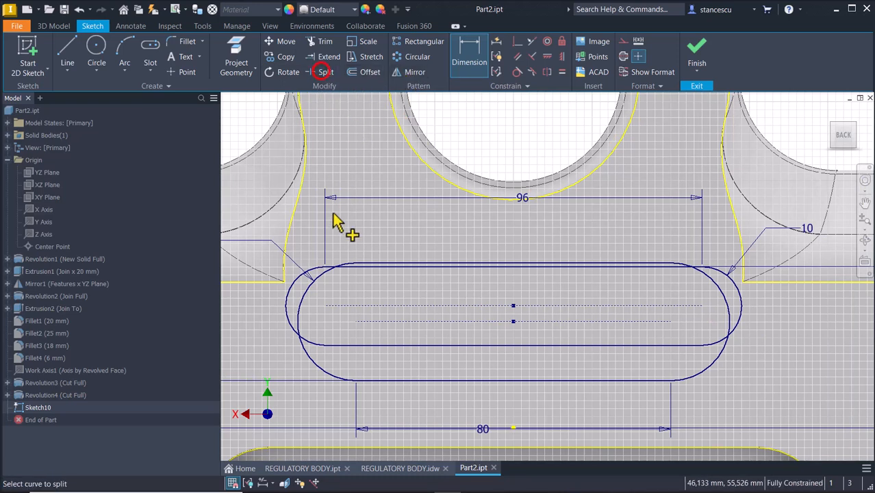
click(308, 360)
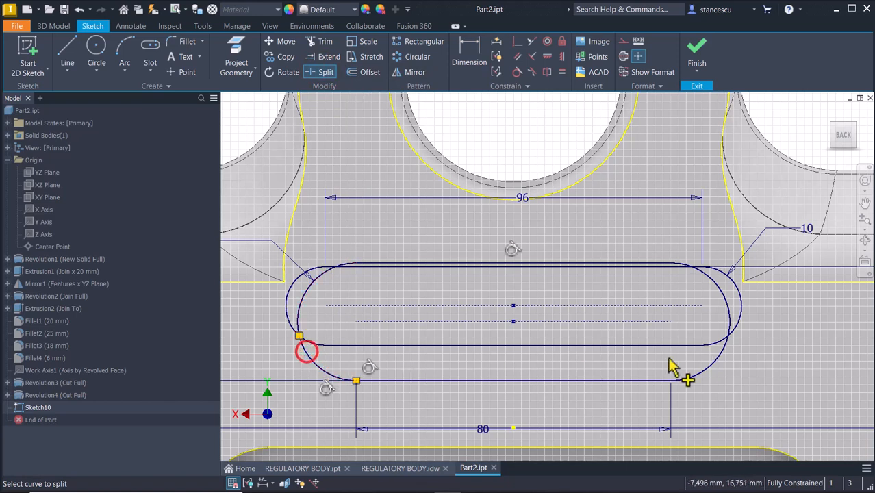
click(720, 368)
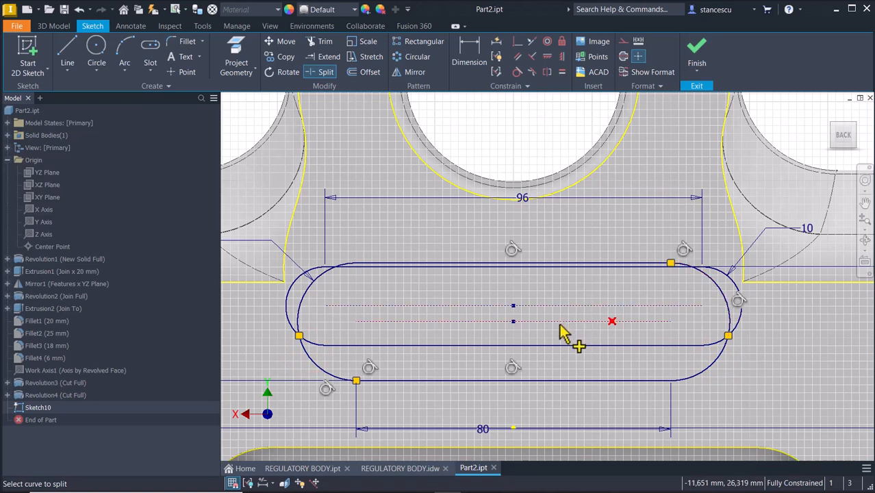
key(Escape)
Convert the upper straight edge and both upper arc segments of the 15 mm radius slot to construction geometry
click(301, 295)
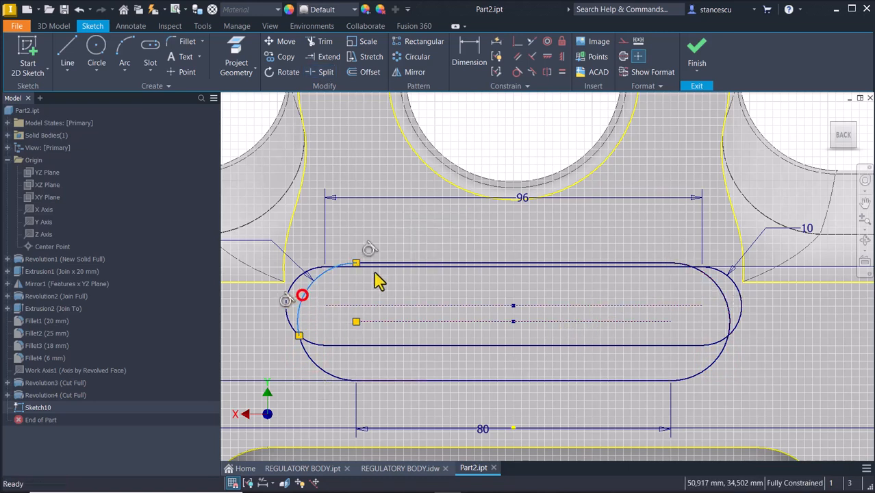
ctrl+click(419, 263)
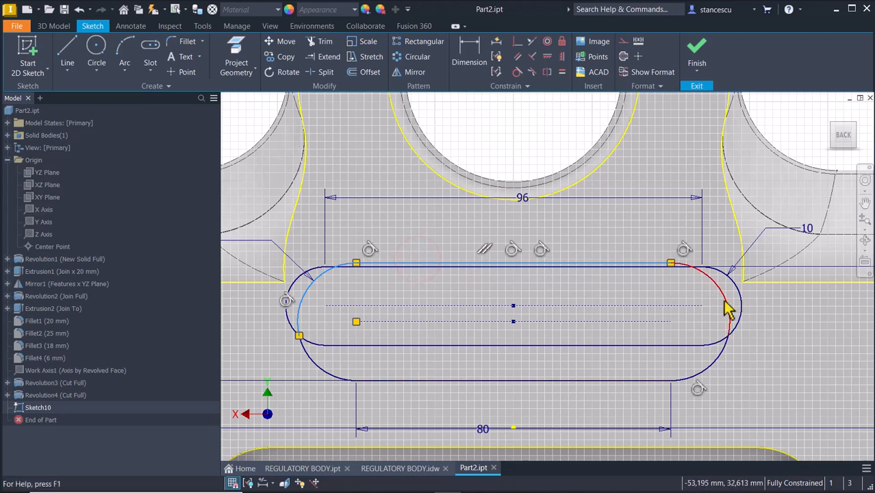
ctrl+click(727, 306)
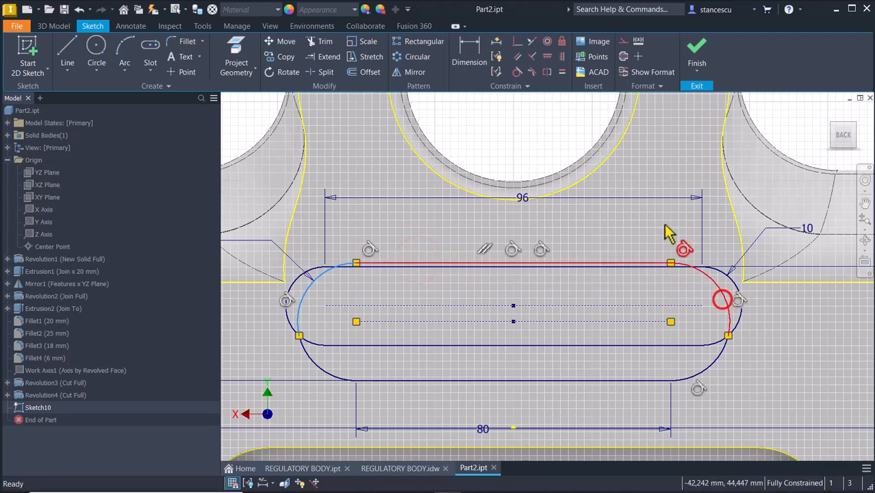
click(623, 42)
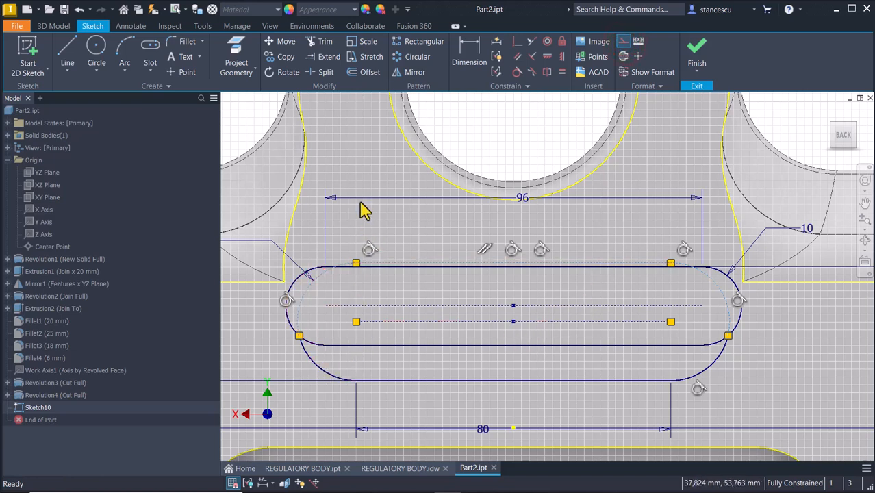
Split both end arcs of the 10 mm radius slot where they cross the 15 mm radius slot
click(326, 72)
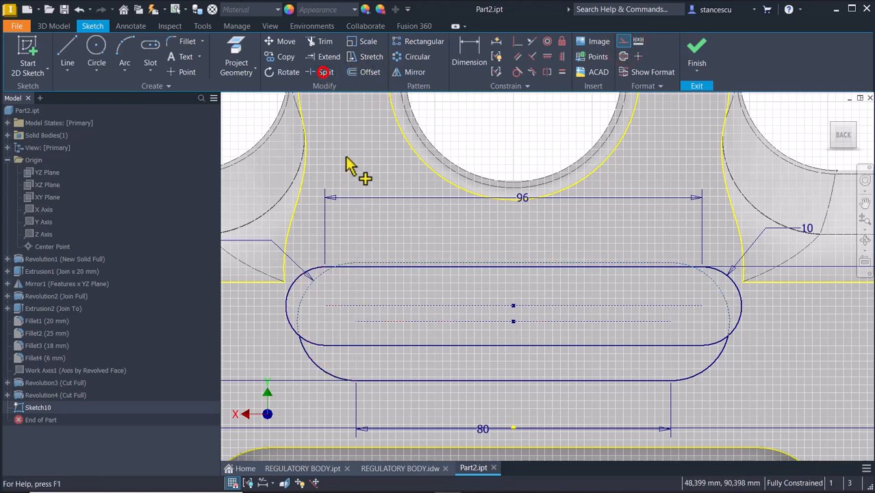
click(309, 351)
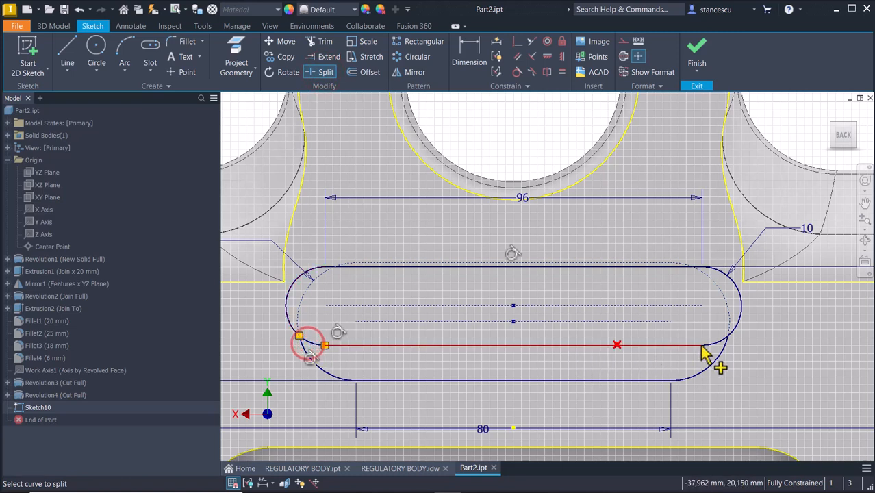
click(724, 361)
key(Escape)
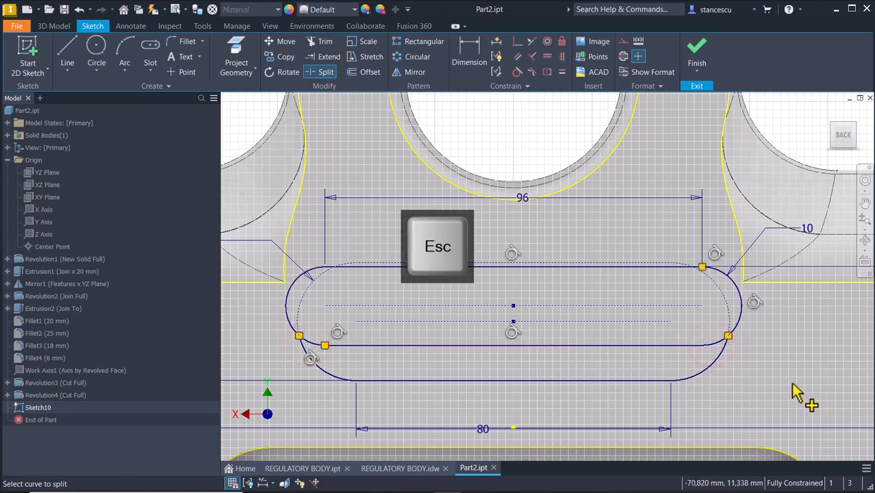
Convert the lower straight edge and both lower arc segments of the 10 mm radius slot to construction geometry
mouse_move(708, 335)
mouse_down()
mouse_move(621, 355)
mouse_move(320, 357)
mouse_up()
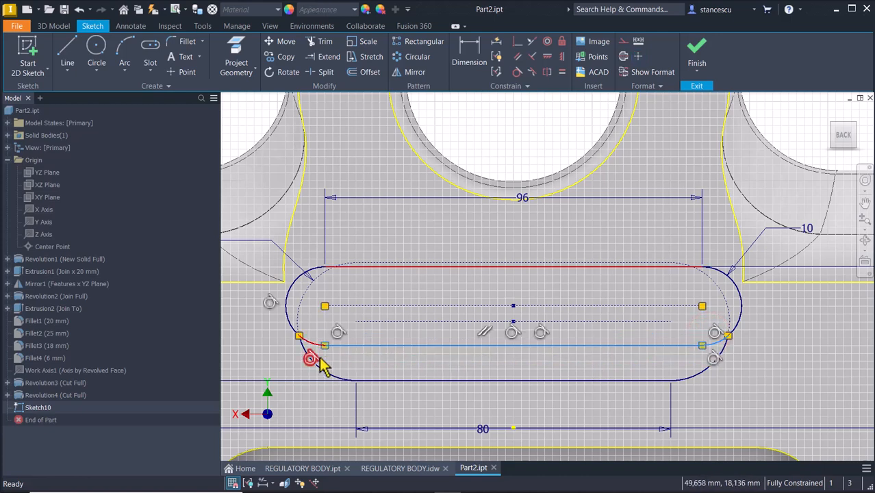
right_click(323, 363)
click(368, 357)
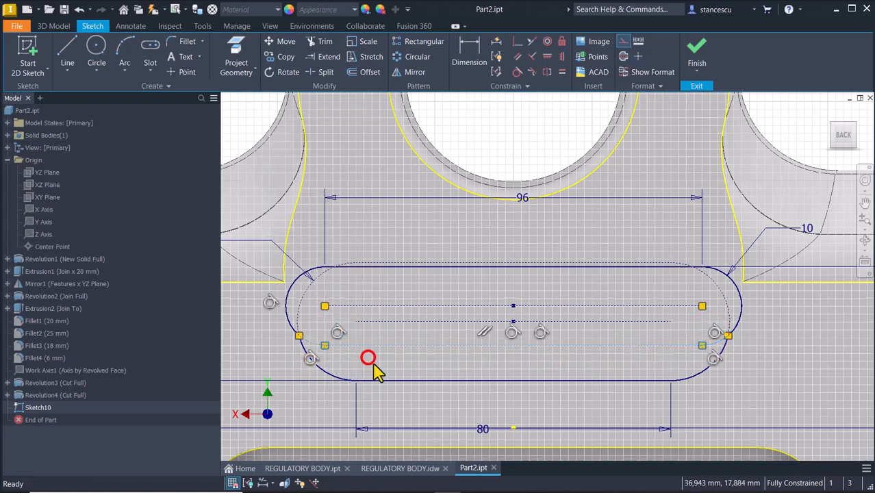
click(770, 371)
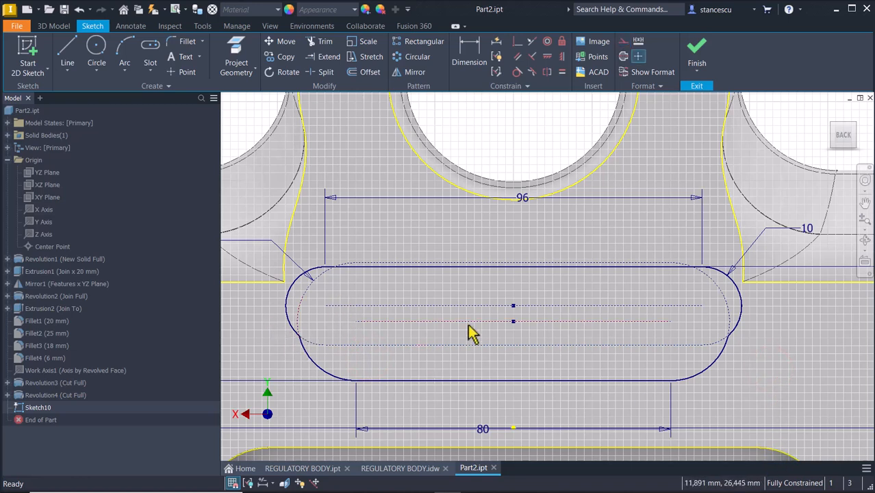
Finish the sketch and extrude the combined slot profile as a cut into the body, with a distance of 38,5+6 mm
key(Home)
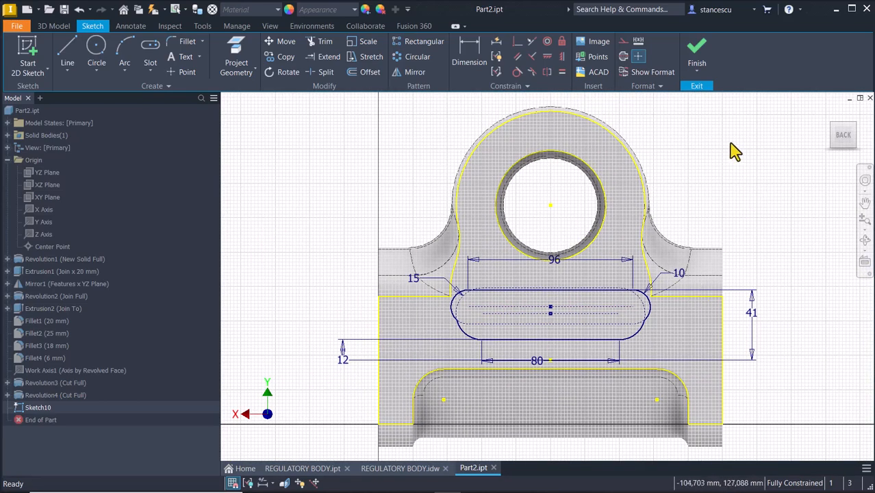
click(696, 47)
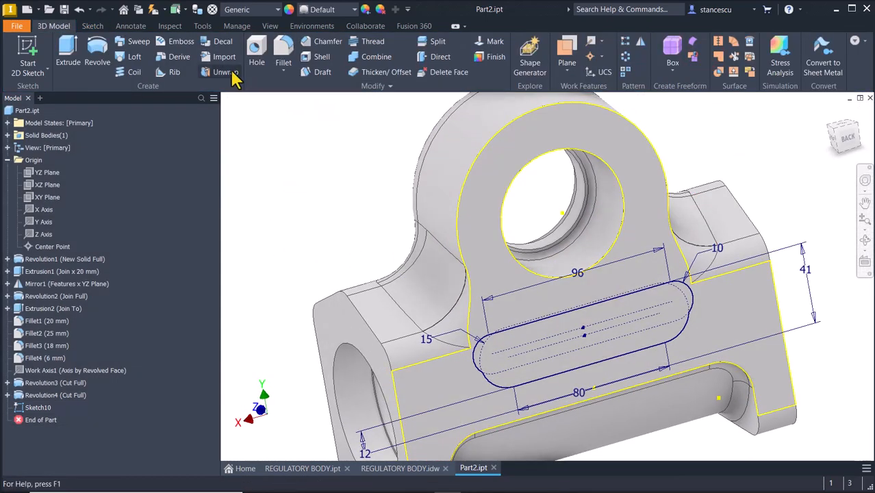
click(66, 54)
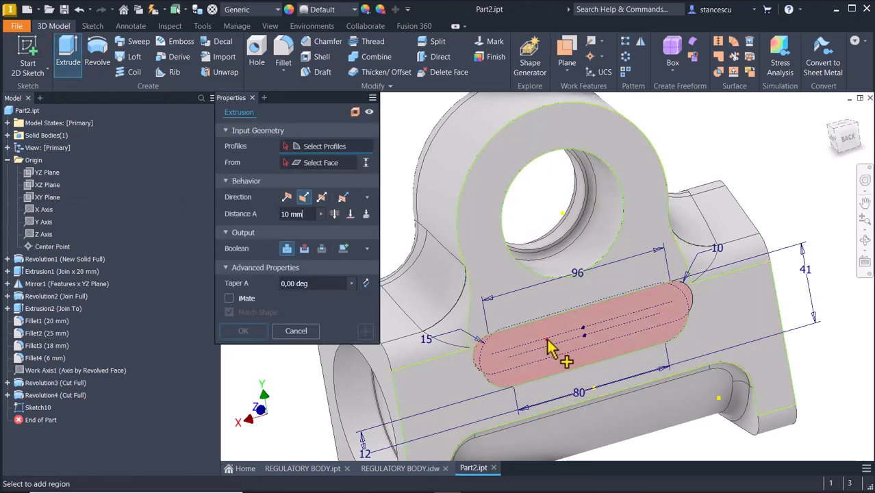
click(548, 348)
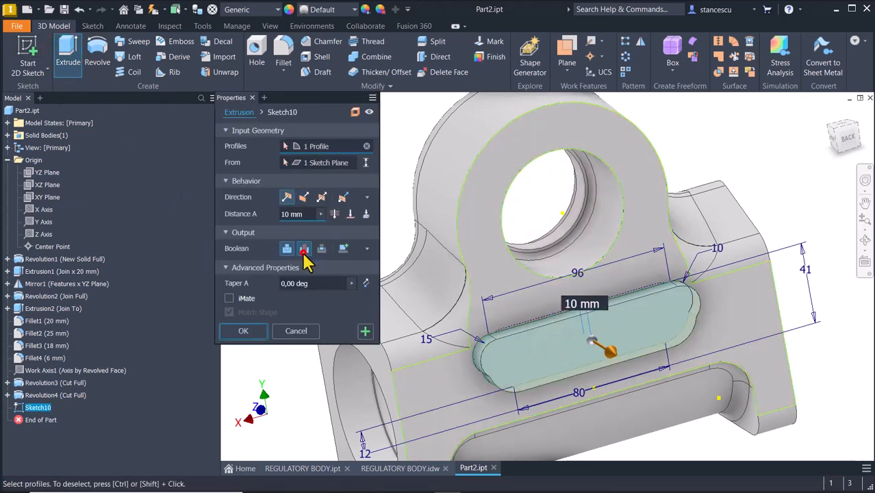
click(304, 248)
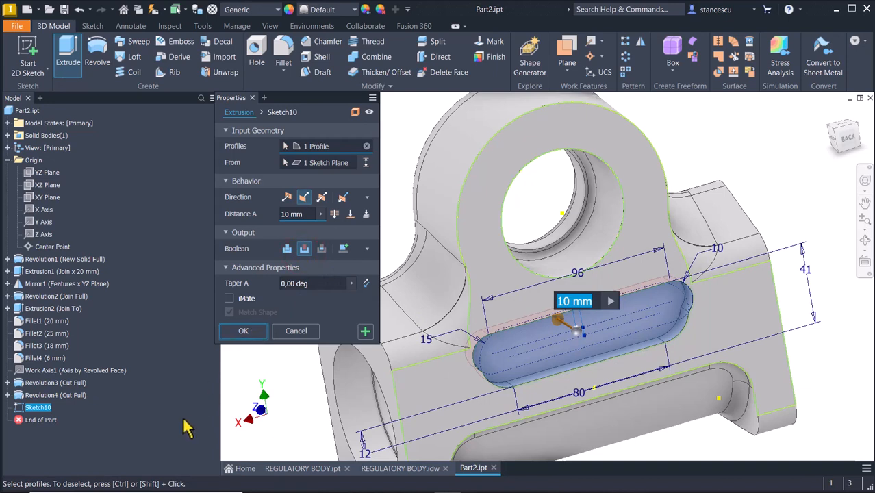
text(38,)
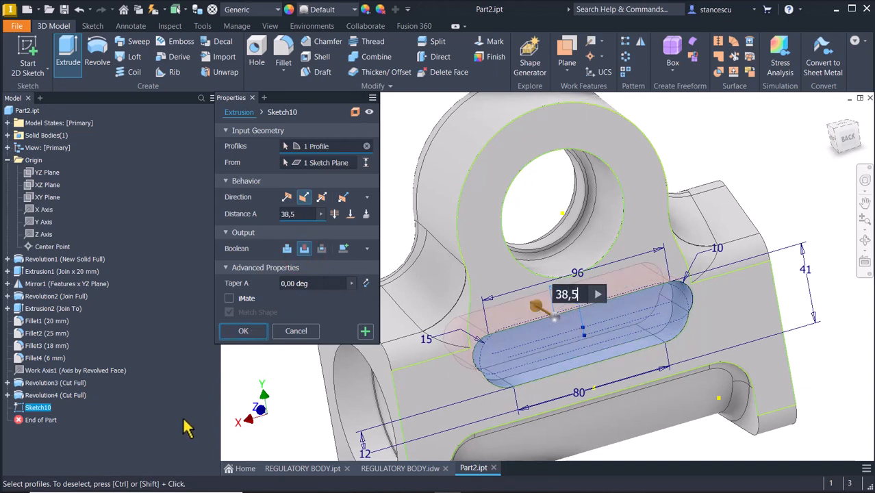
text(5+6)
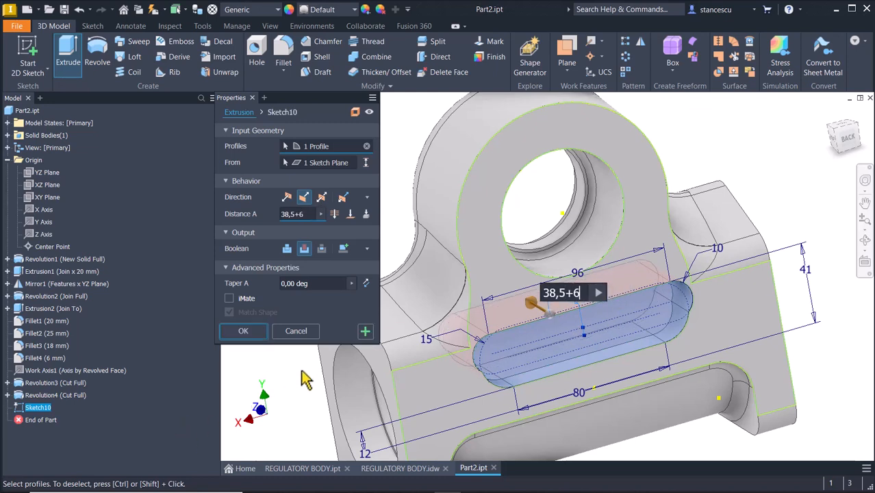
click(254, 334)
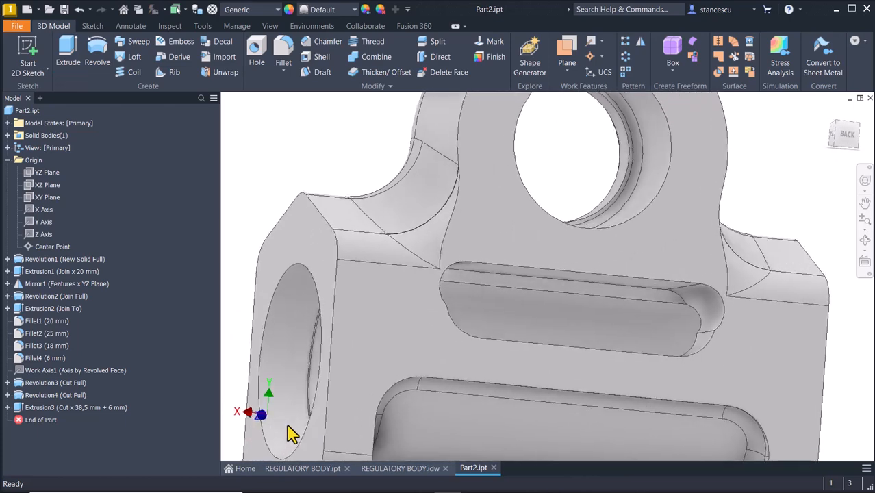
Examine the back of the finished reference part REGULATORY BODY.ipt, looking at the tapered pocket above the slotted recess
key(F6)
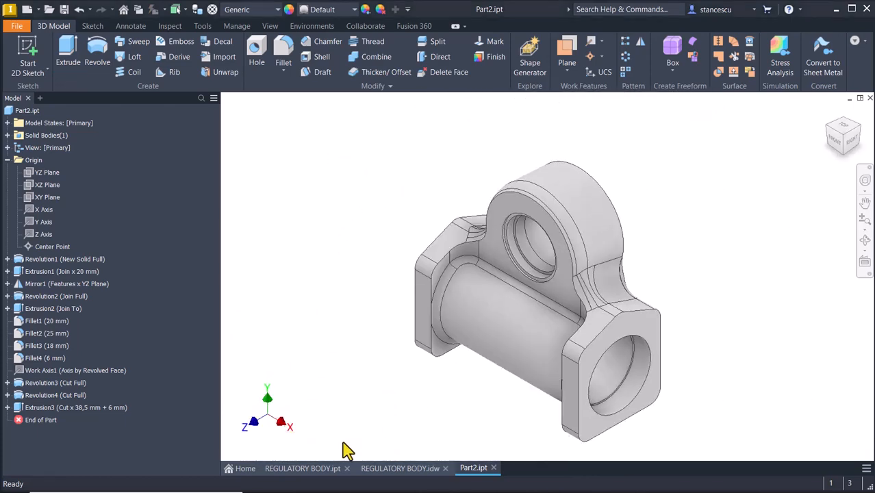
click(305, 469)
click(681, 302)
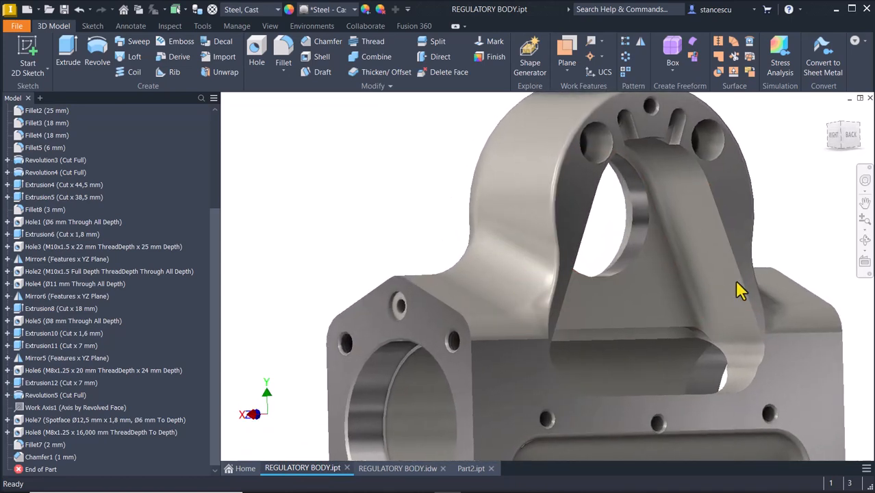
click(683, 340)
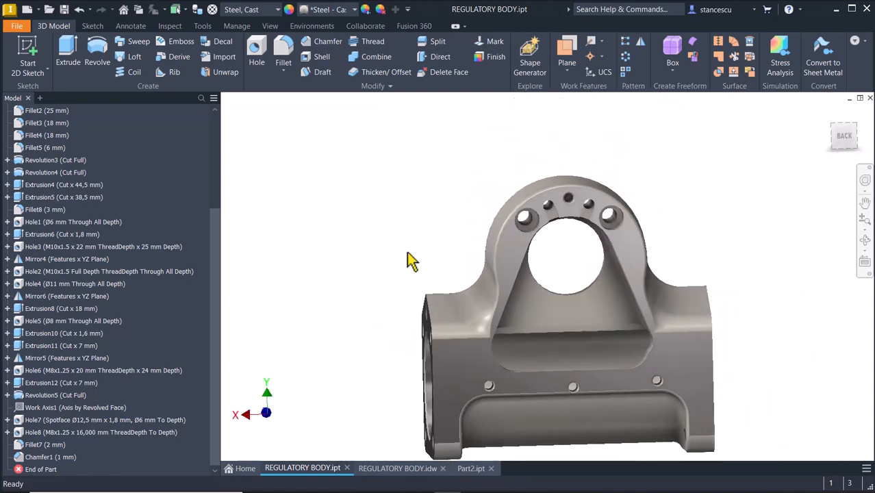
key(F6)
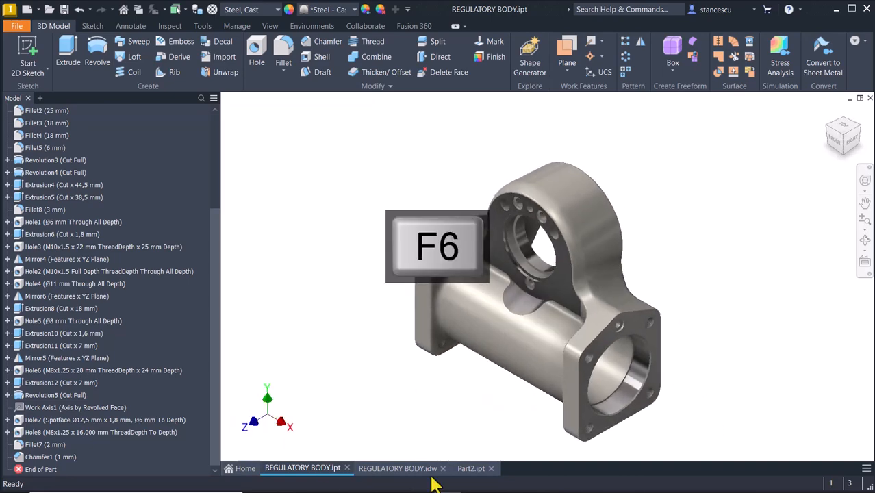
Examine the REGULATORY BODY.idw drawing for the tapered pocket's outline in the back view and its depth in section A-A
click(404, 468)
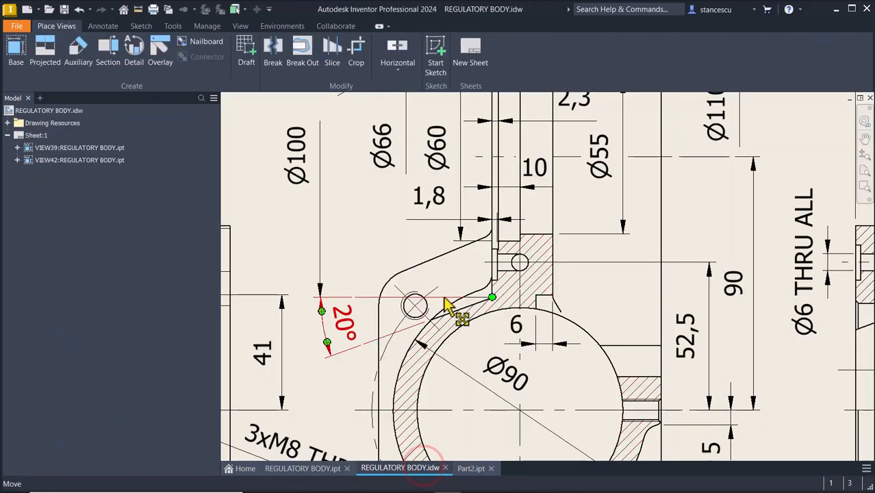
key(Home)
scroll(463, 208, up, 3)
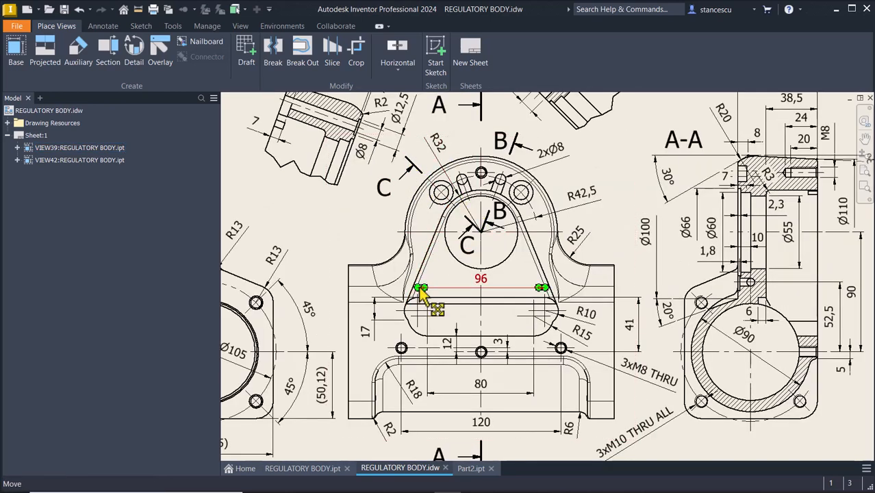
scroll(404, 315, up, 4)
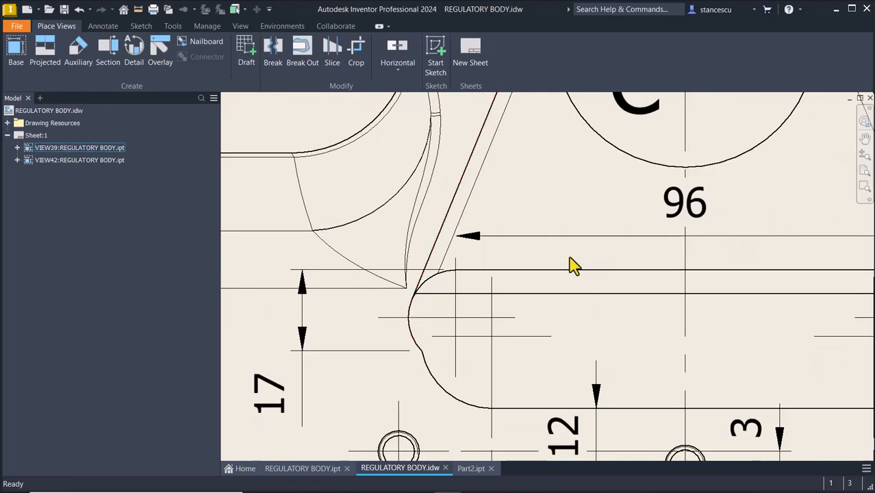
key(Home)
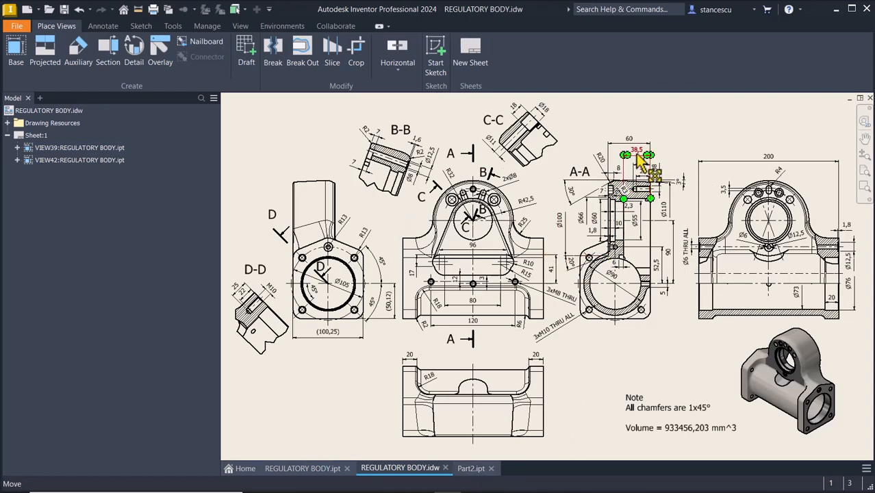
scroll(637, 161, up, 5)
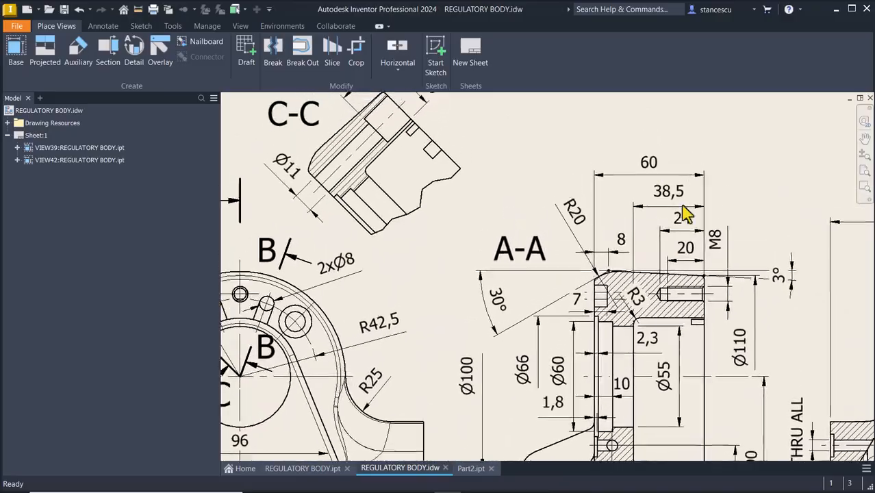
scroll(663, 219, down, 5)
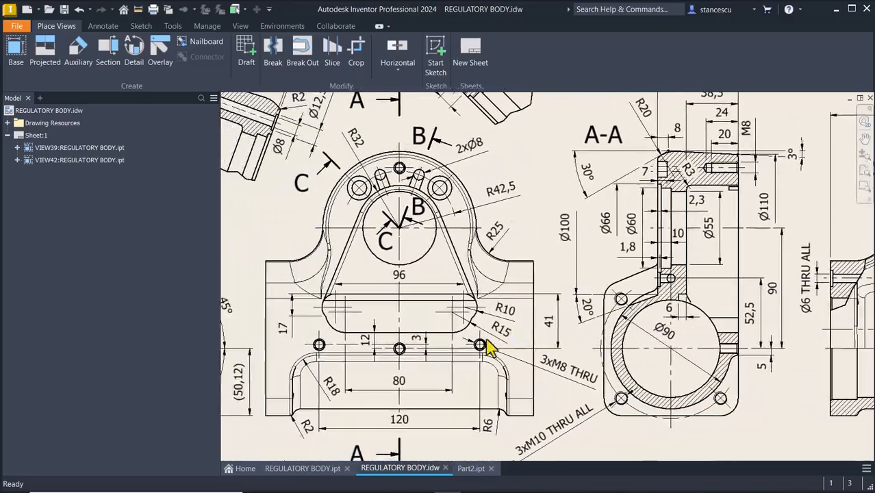
scroll(485, 337, down, 2)
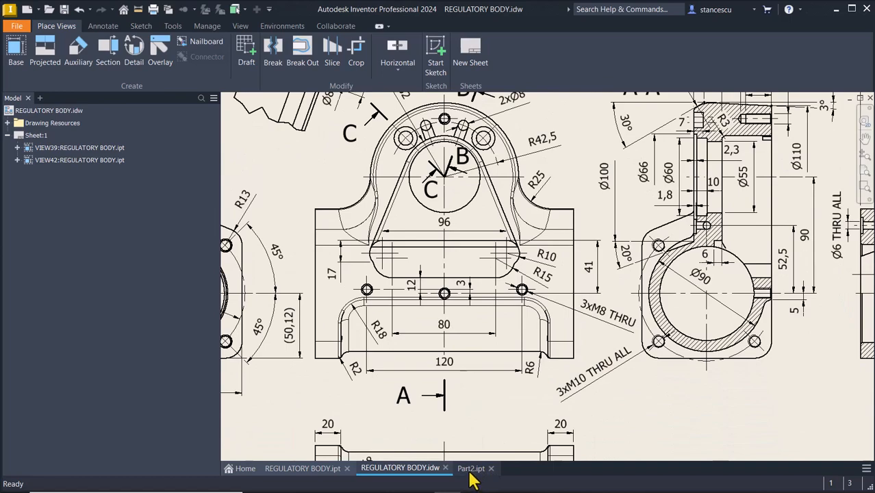
Return to Part2.ipt and start a new sketch on the flat back face of the body
click(471, 468)
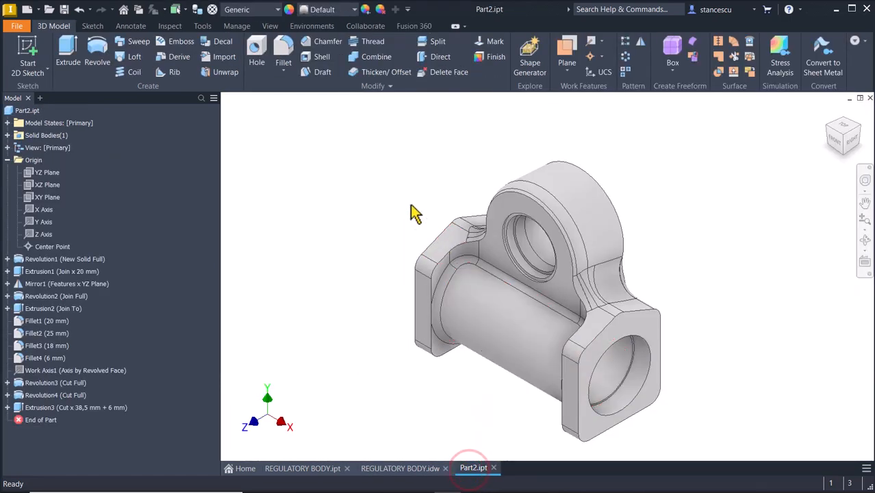
shift+middle_drag(394, 199, 636, 283)
click(633, 281)
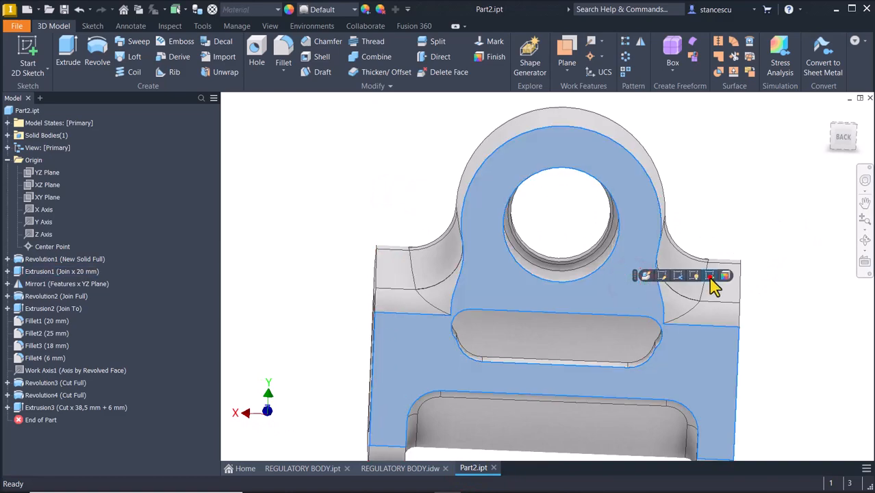
click(710, 275)
click(766, 203)
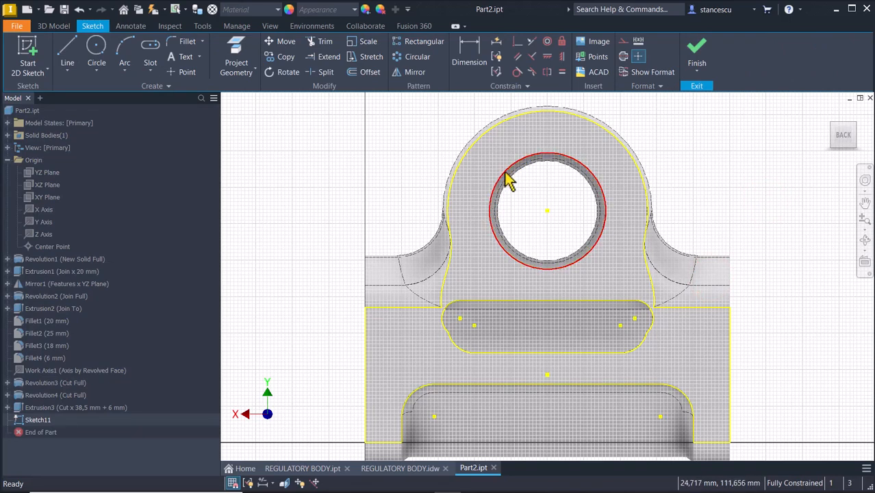
Project the upper bore's large circular edge and draw two lines tangent to it, ending on the slotted recess's rounded ends
click(605, 193)
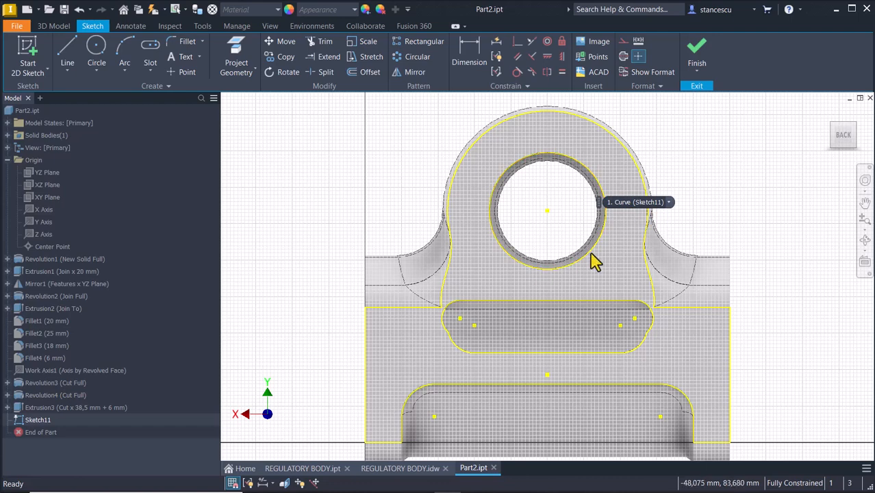
click(72, 46)
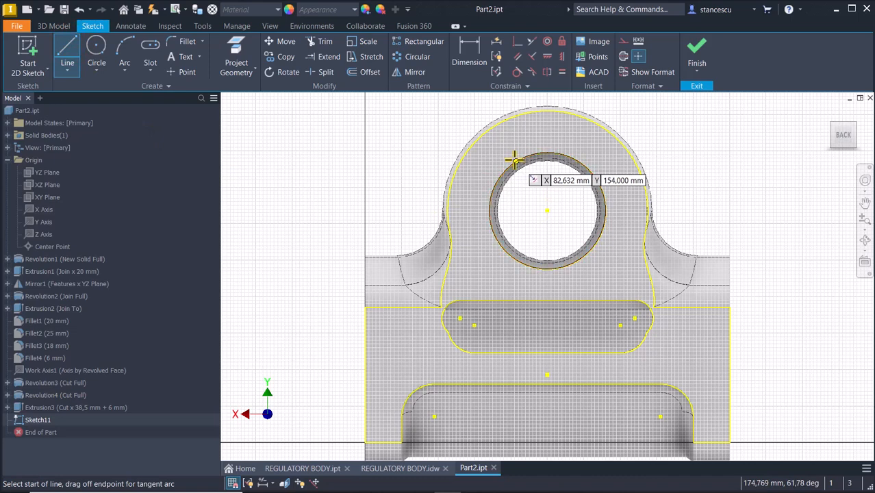
drag(515, 160, 450, 302)
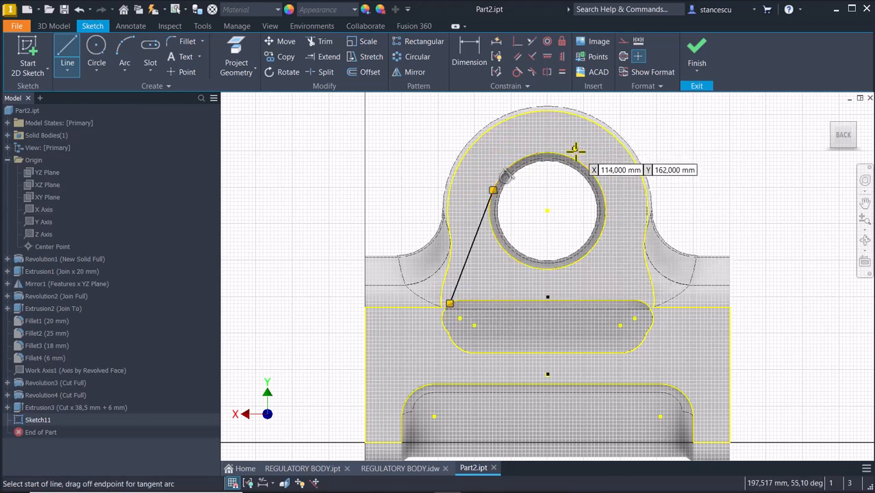
drag(579, 161, 648, 306)
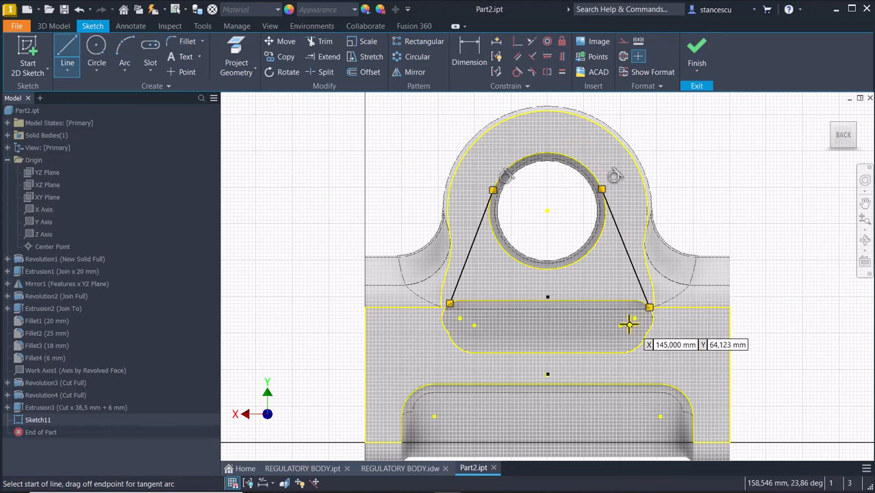
Make the lower ends of both slanted lines tangent to the rounded end arcs of the slotted recess
scroll(613, 318, up, 3)
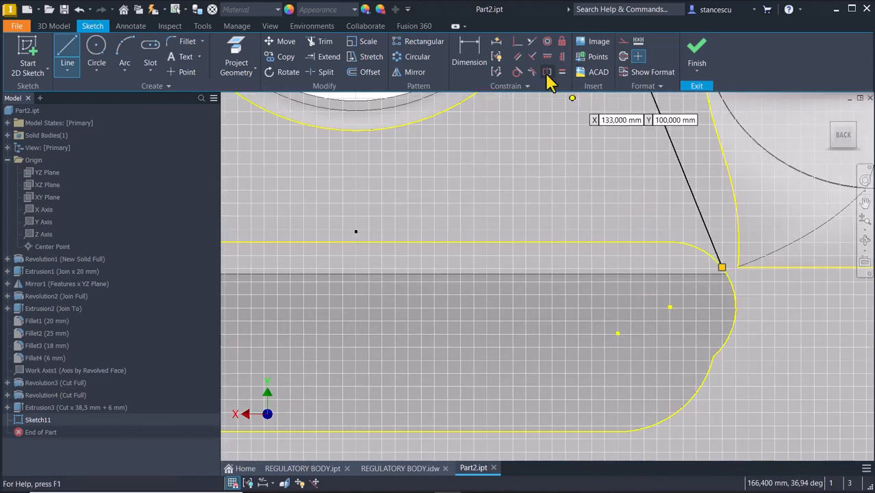
click(517, 72)
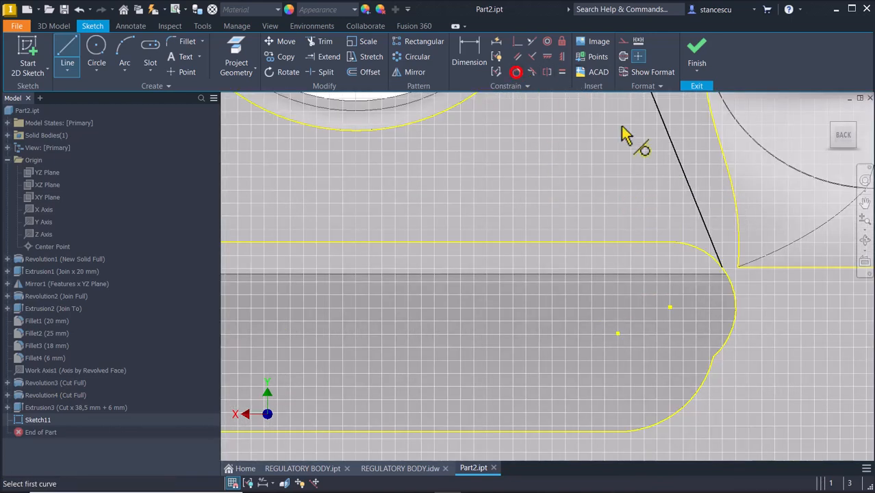
click(708, 229)
click(731, 281)
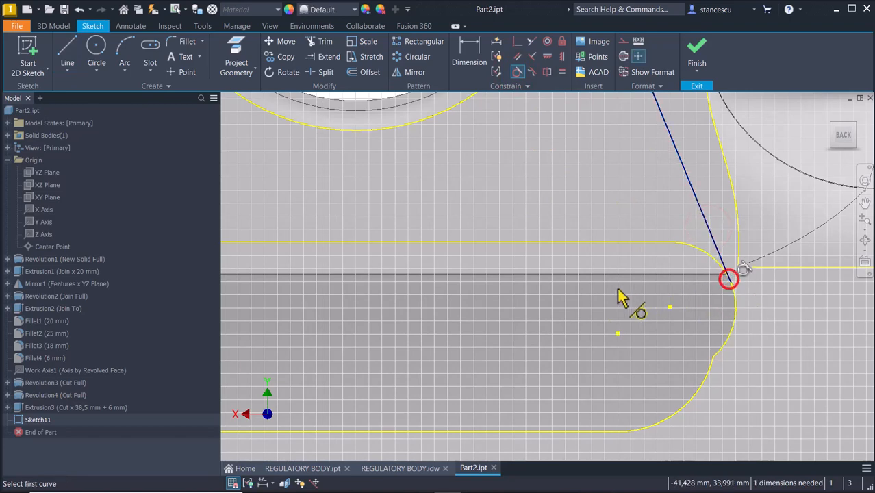
middle_drag(571, 295, 872, 330)
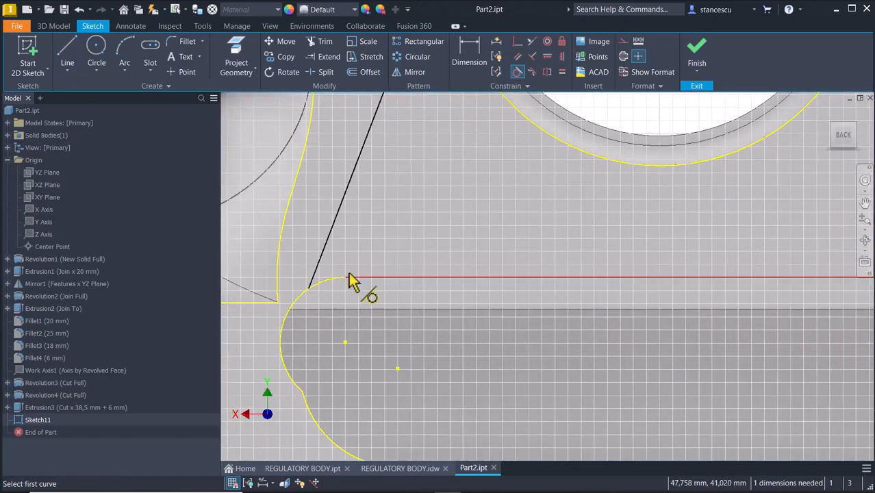
click(326, 265)
click(316, 294)
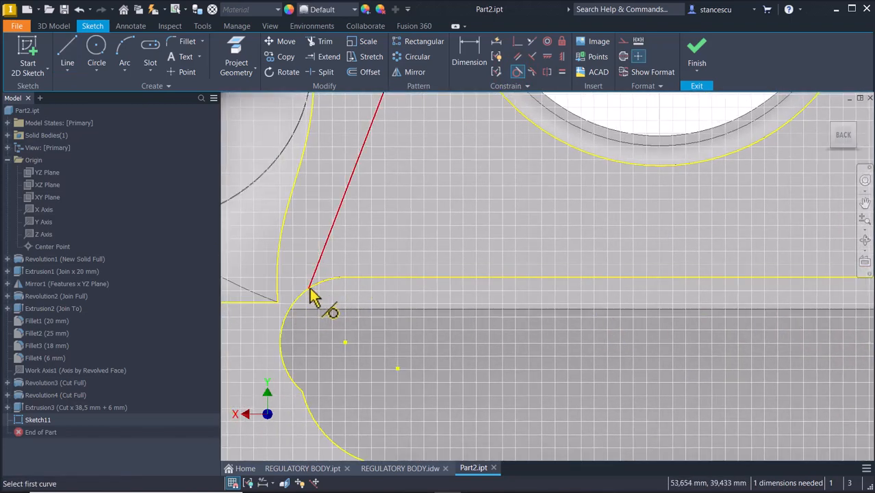
click(314, 284)
click(297, 307)
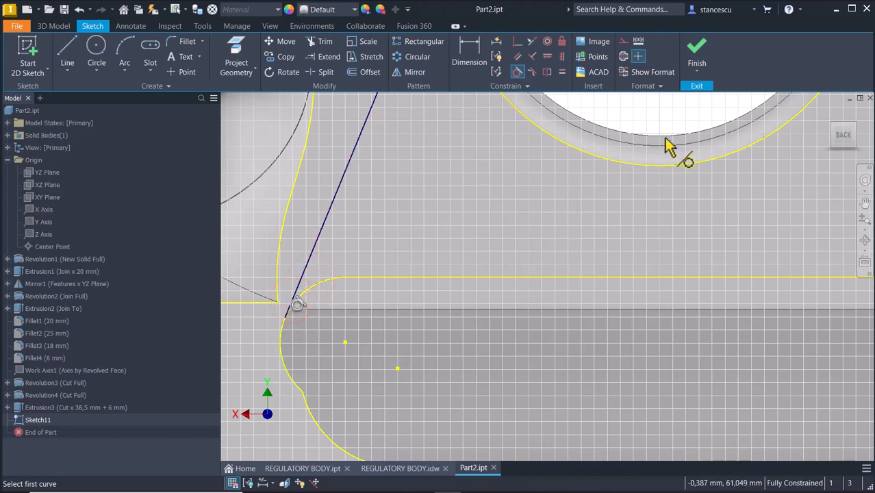
Finish the sketch and extrude the tapered profile between the bore and the slot as a 38,5 mm cut into the body
click(697, 49)
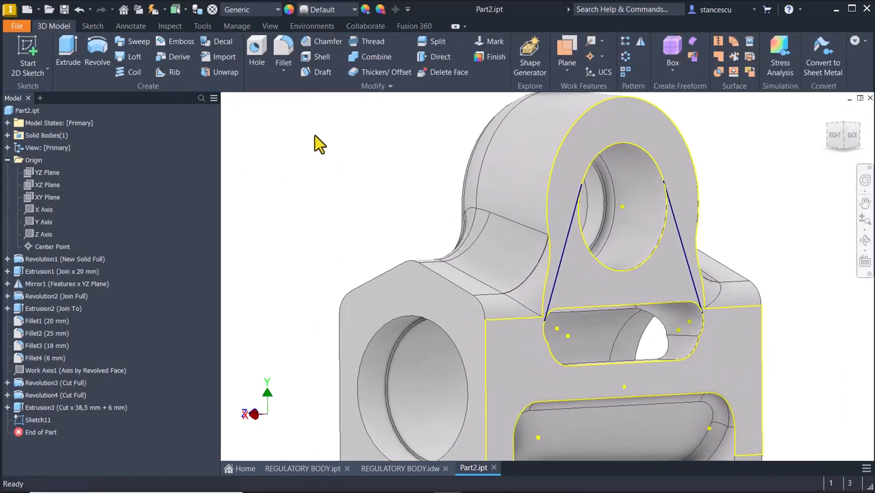
click(71, 60)
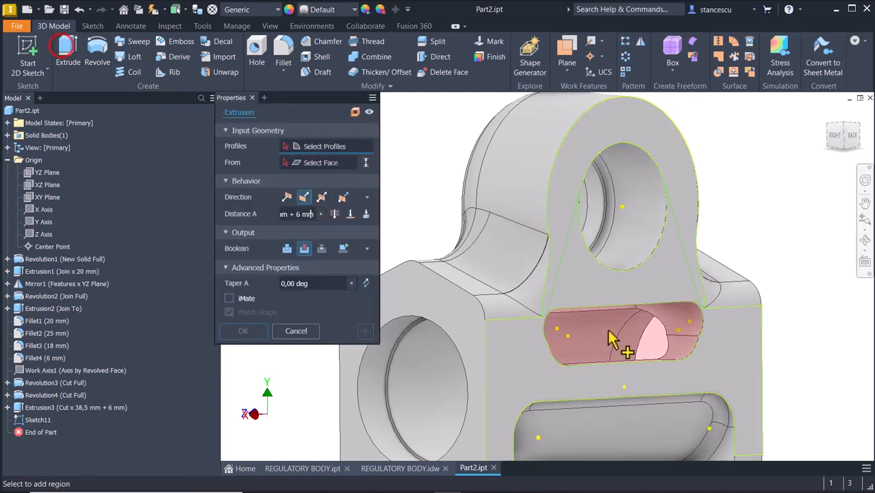
click(599, 287)
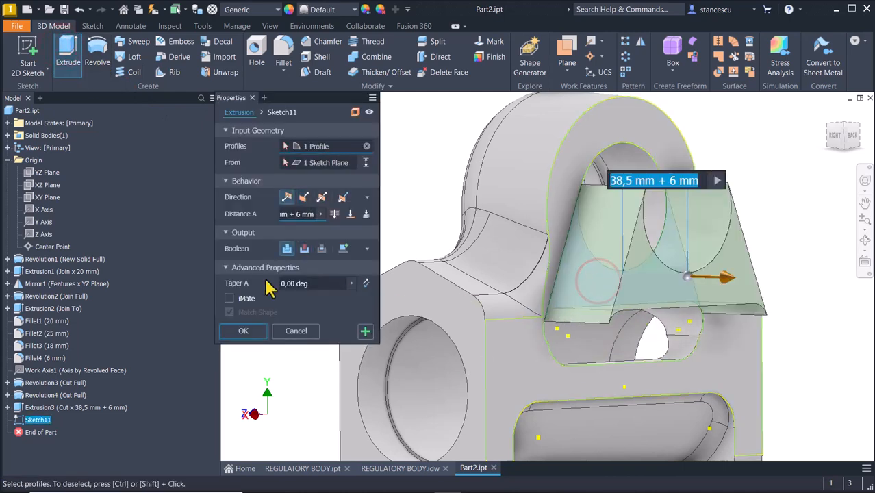
click(305, 249)
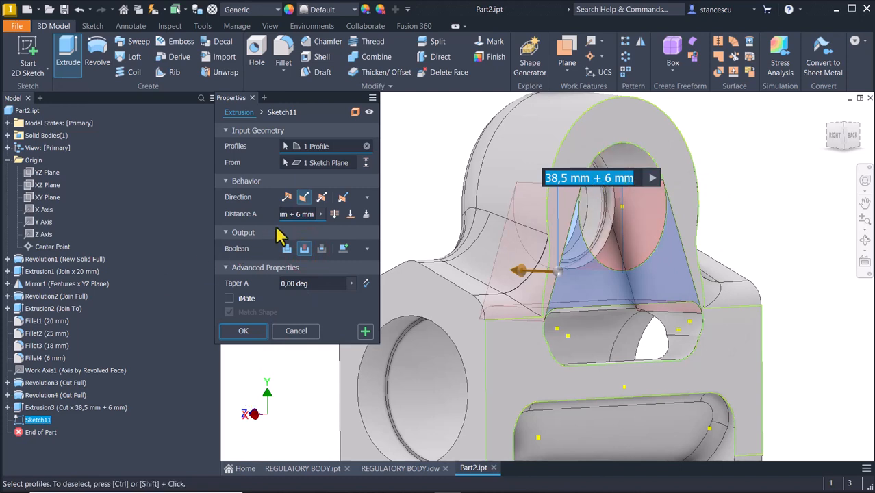
click(288, 214)
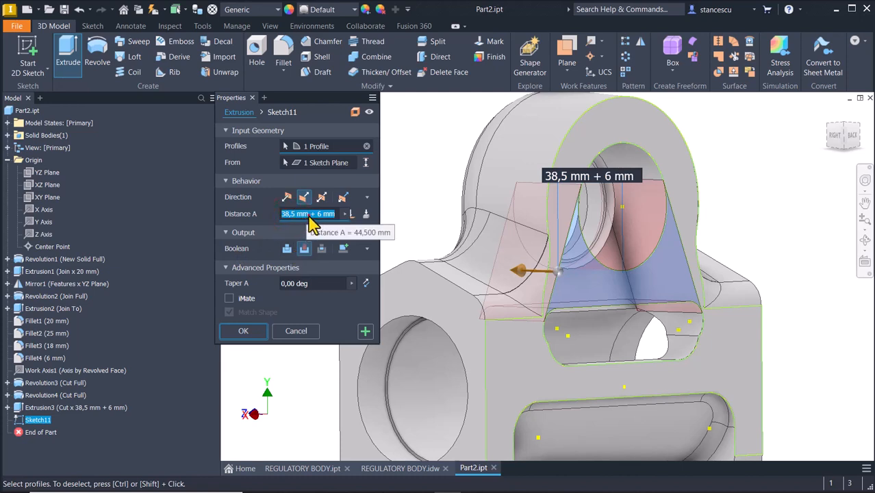
click(310, 213)
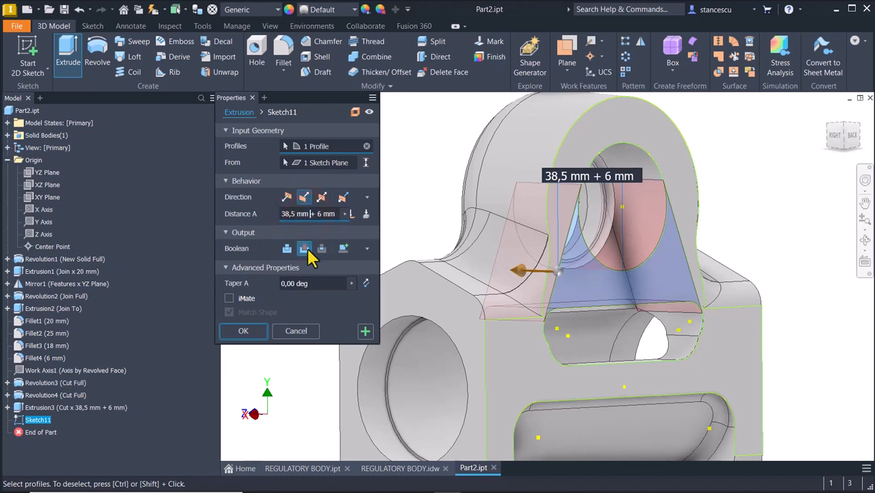
key(shift+End)
key(Delete)
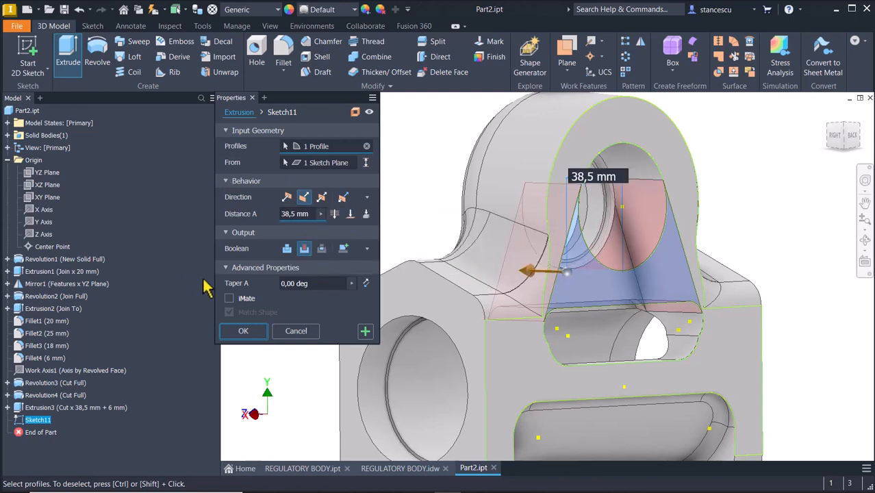
click(241, 331)
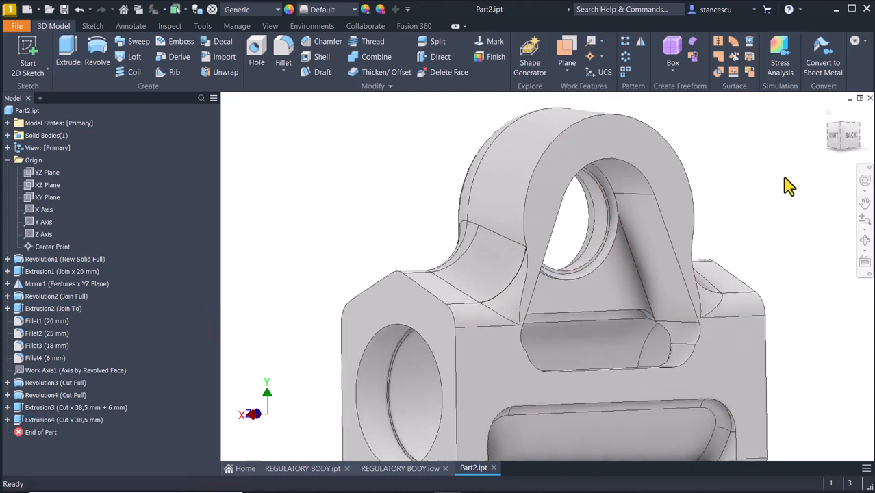
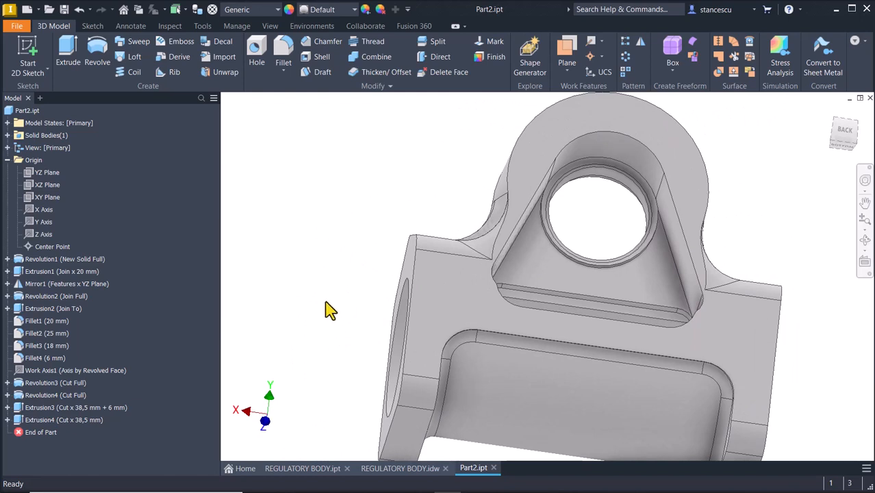
Edit Sketch8 of the upper bore's revolved cut with sliced graphics, and delete the 3 mm radius dimension and its fillet arc
click(8, 383)
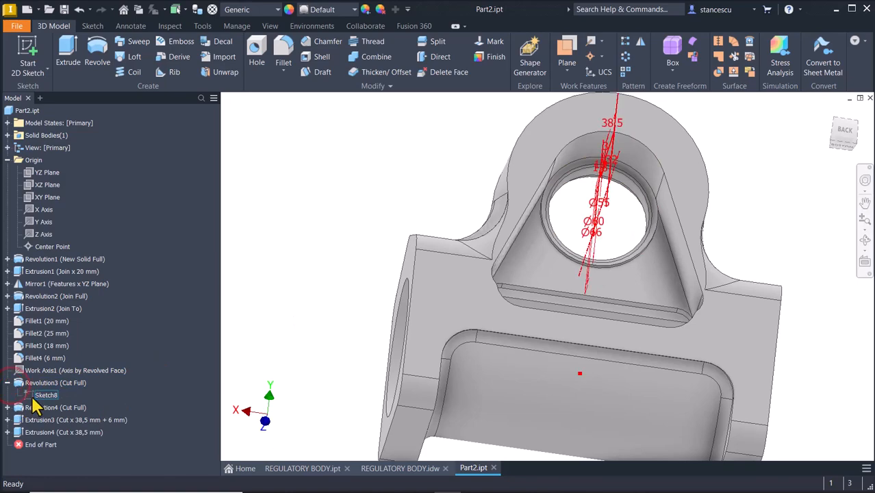
double_click(44, 395)
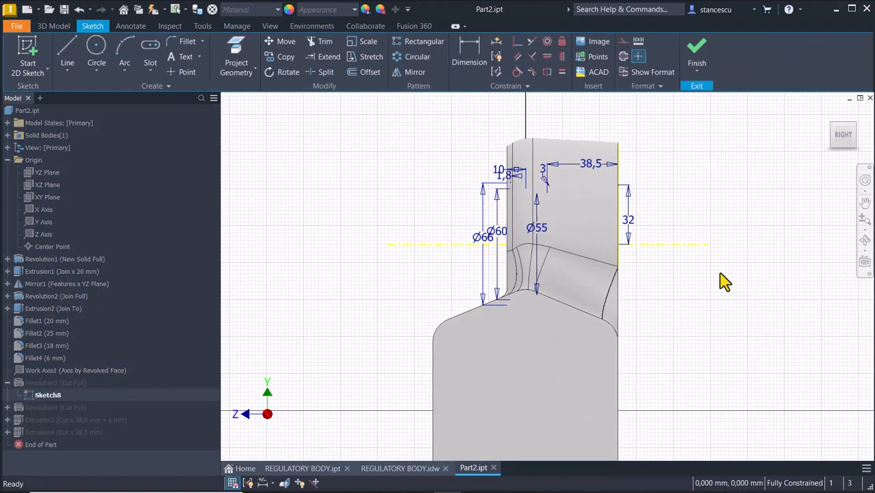
key(F7)
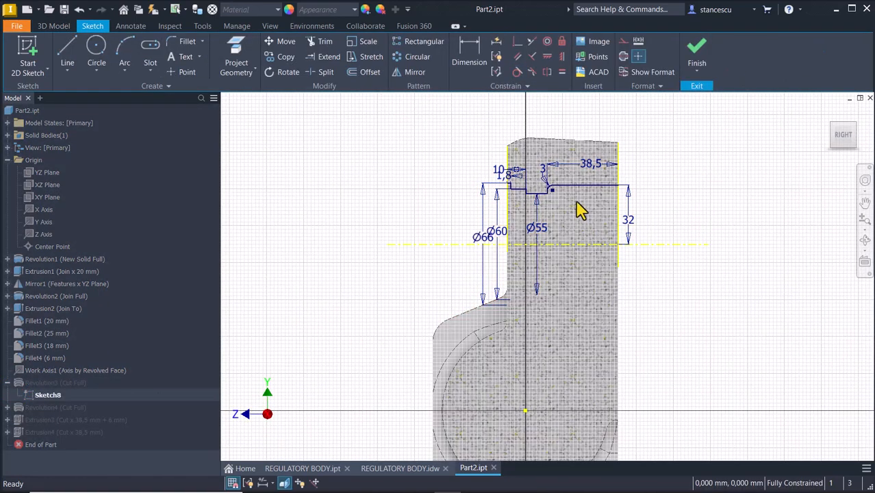
scroll(570, 204, up, 5)
middle_drag(527, 219, 632, 364)
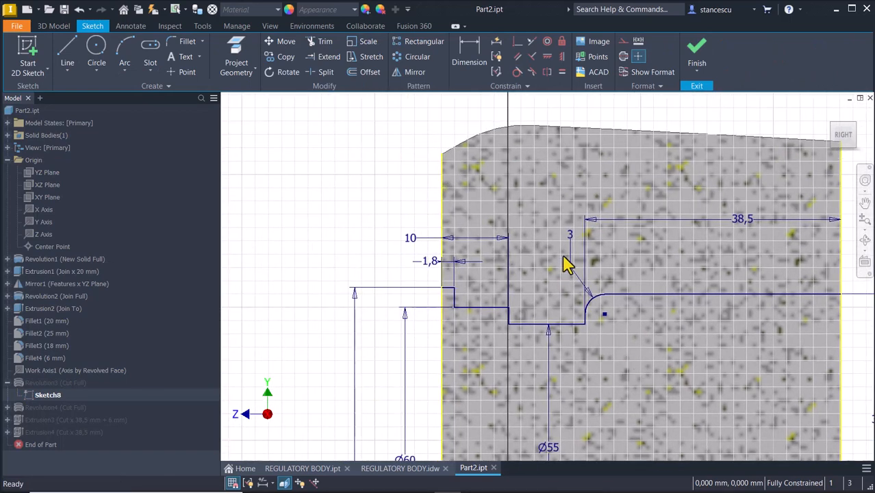
click(571, 255)
key(Delete)
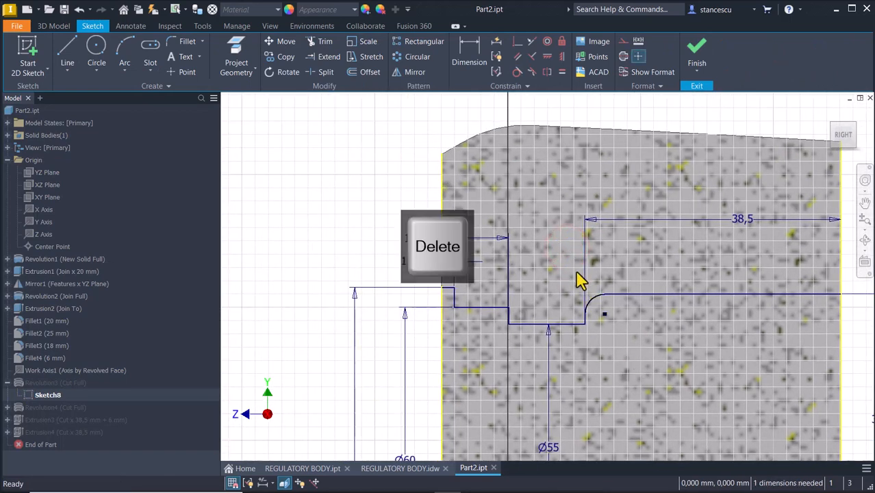
click(590, 303)
key(Delete)
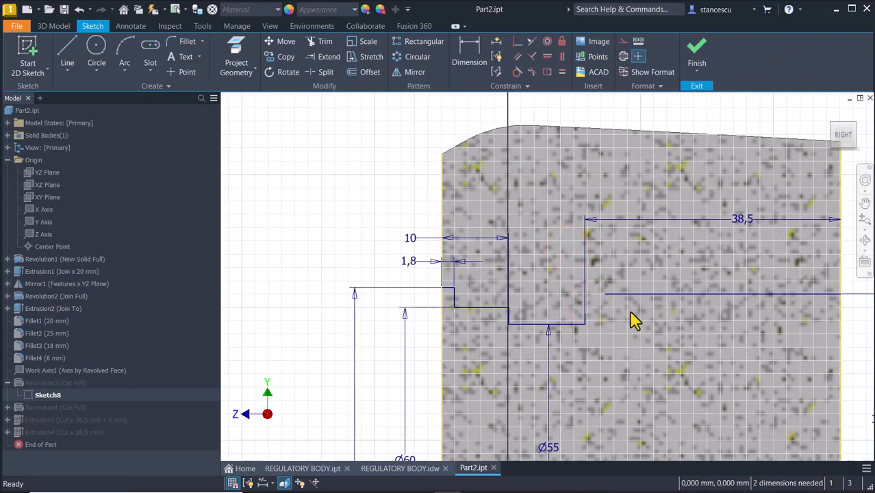
Rejoin the bore profile at a sharp corner by extending the vertical line and trimming the horizontal line's overhang, and finish the sketch
drag(605, 294, 566, 293)
click(647, 331)
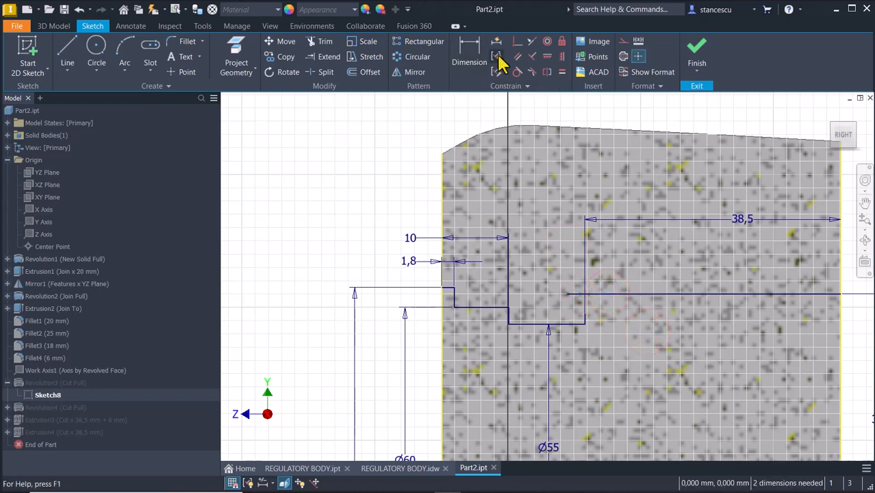
click(331, 57)
click(584, 313)
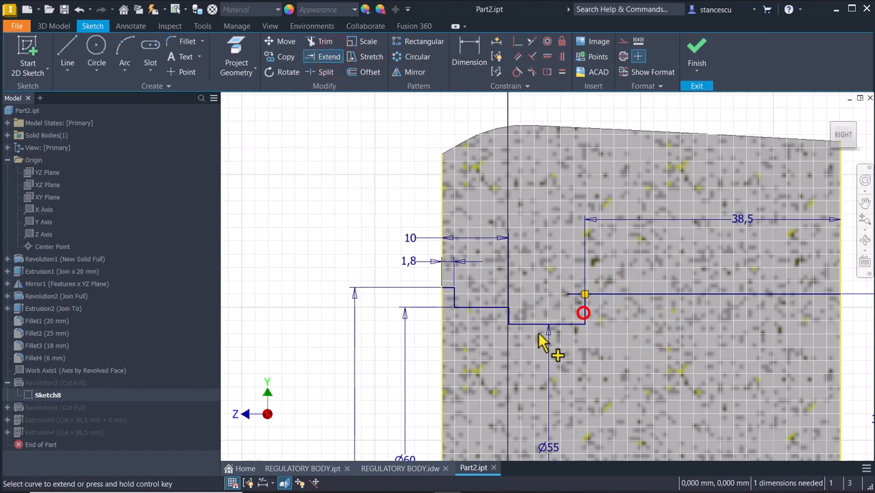
click(320, 42)
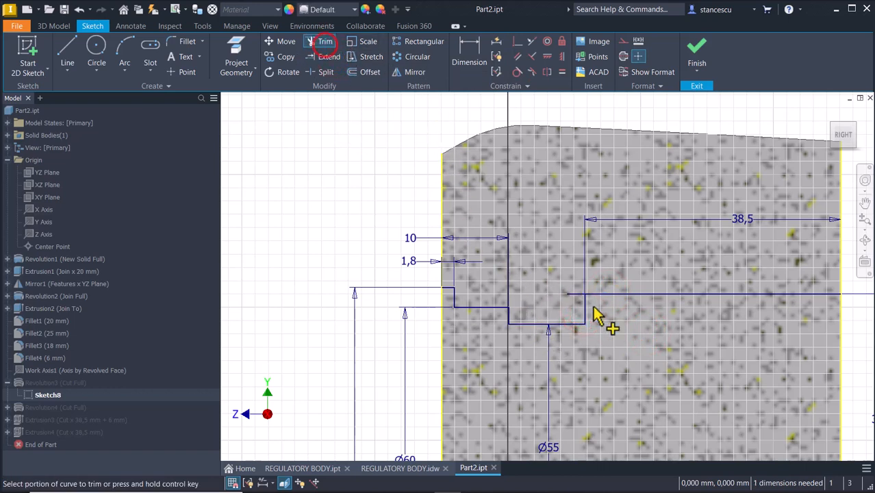
click(577, 294)
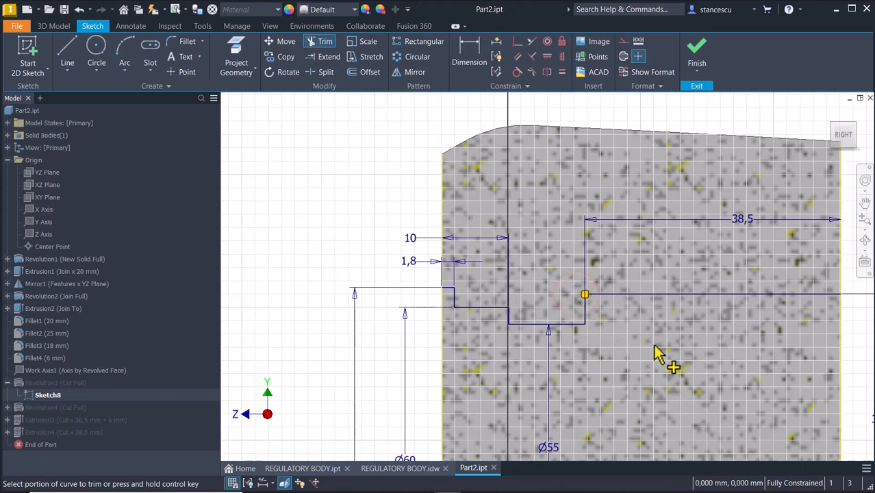
click(703, 58)
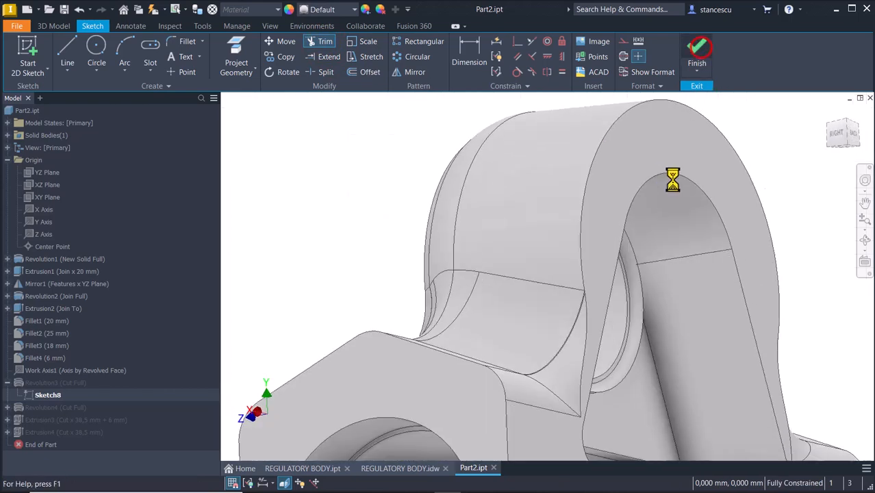
Fillet the edge chain around the tapered pocket's floor and sides with a 3 mm radius, and return to the home view
scroll(655, 219, up, 3)
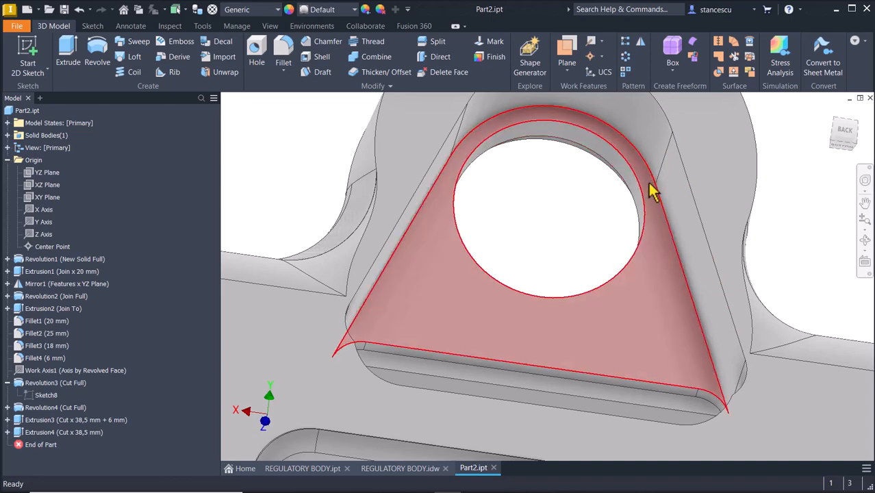
shift+middle_drag(648, 318, 716, 283)
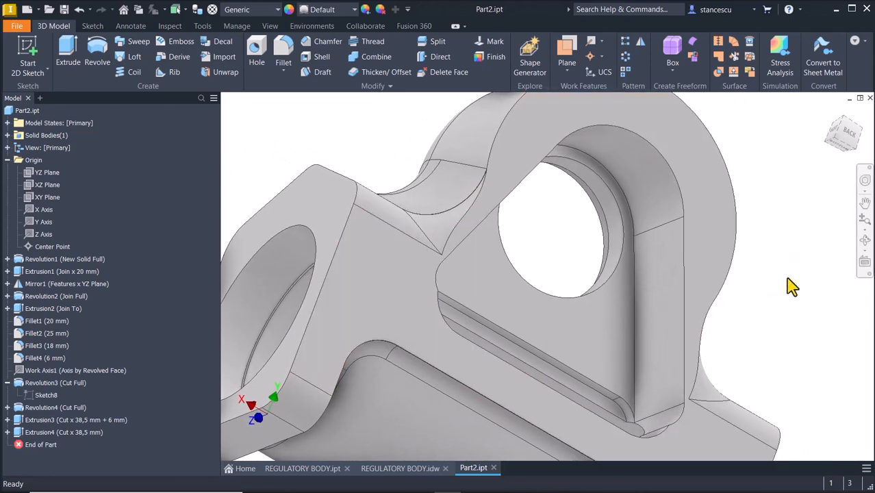
click(633, 317)
click(647, 308)
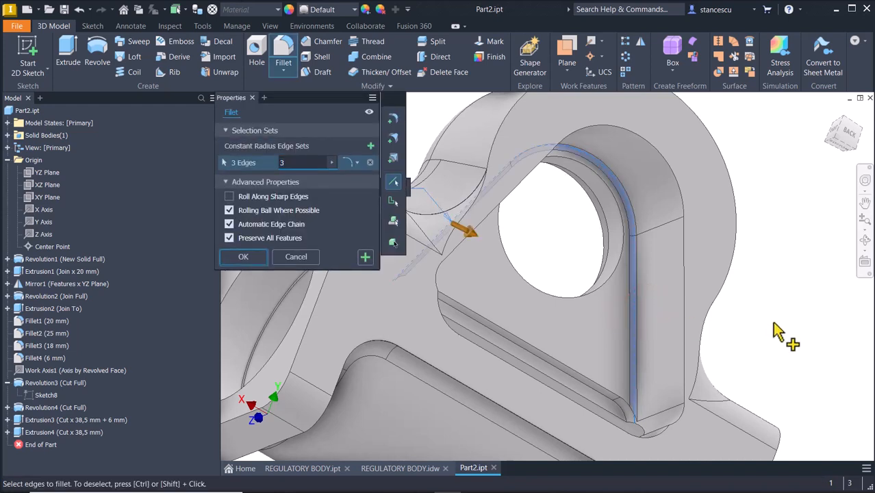
click(254, 258)
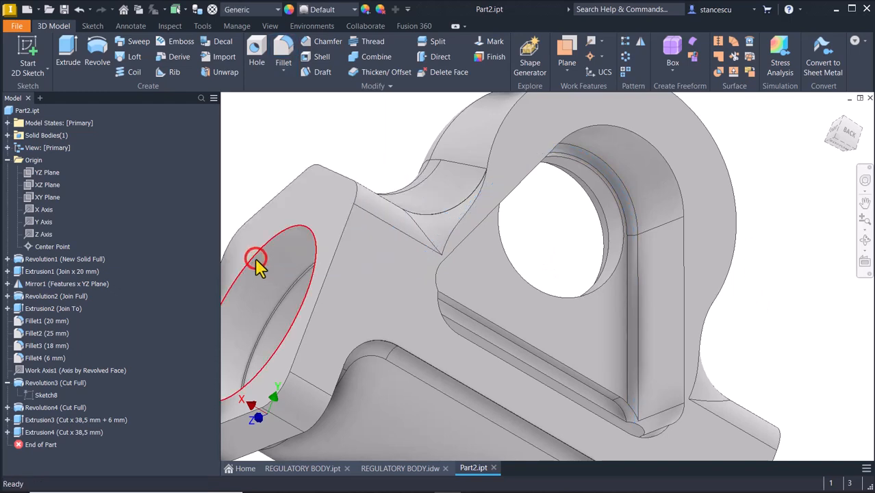
click(6, 382)
click(367, 108)
key(F6)
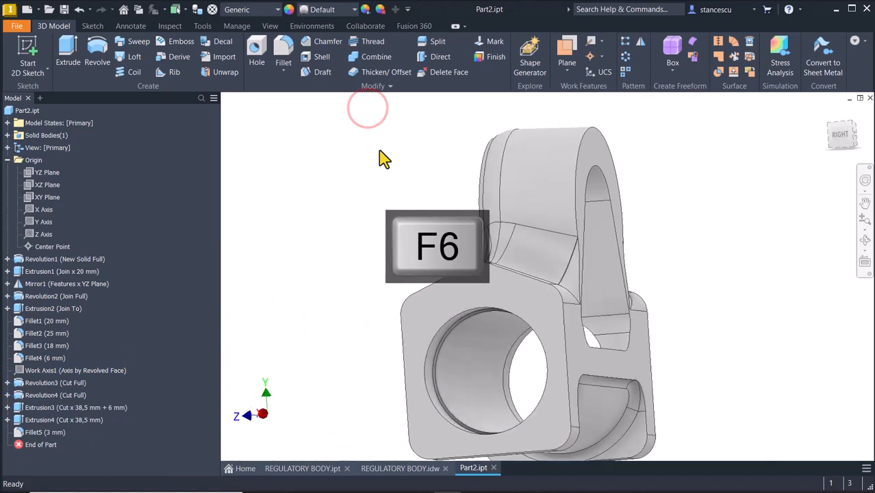
Examine the finished regulatory body and its drawing for the through hole and shallow counterbore in the end flanges, and return to Part2
click(314, 327)
click(302, 468)
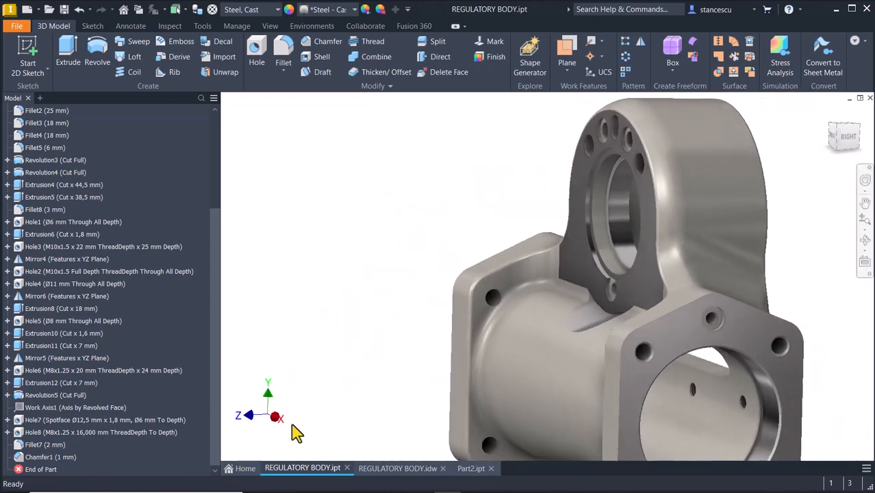
click(420, 473)
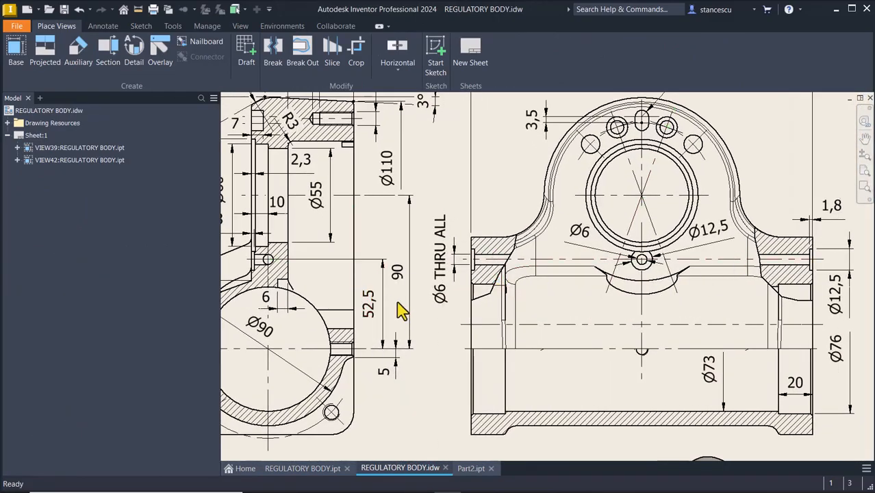
drag(451, 303, 463, 260)
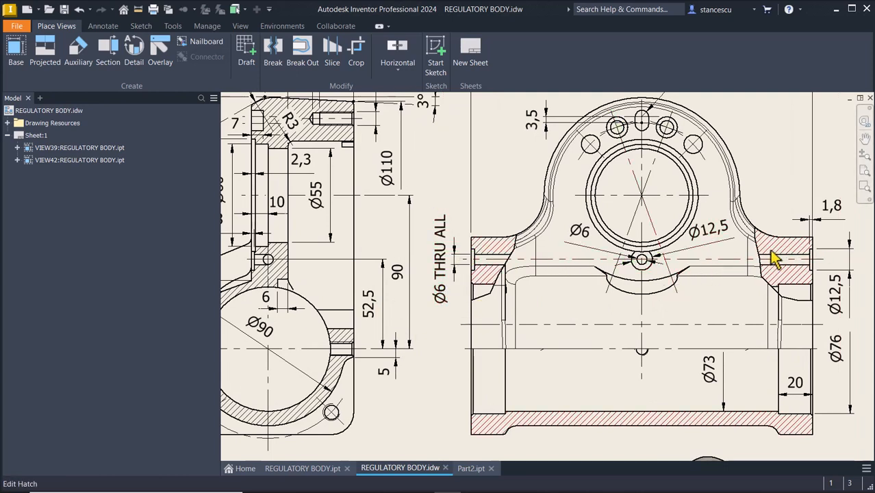
click(825, 249)
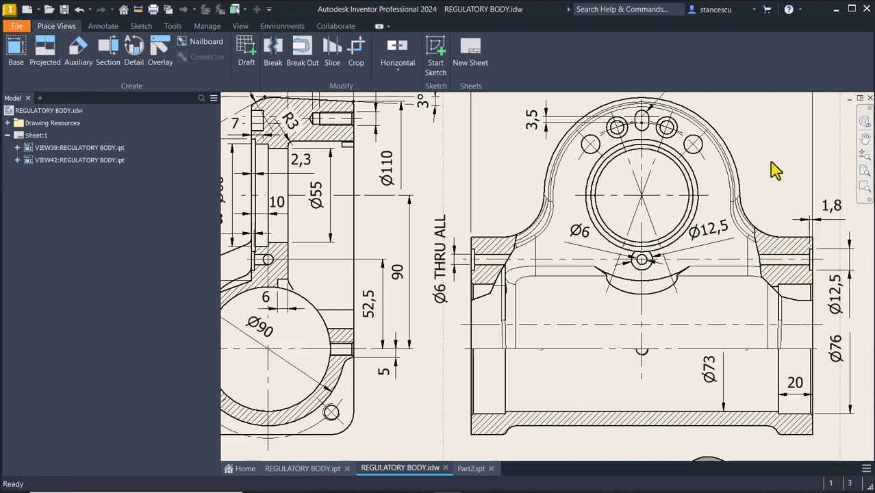
click(458, 468)
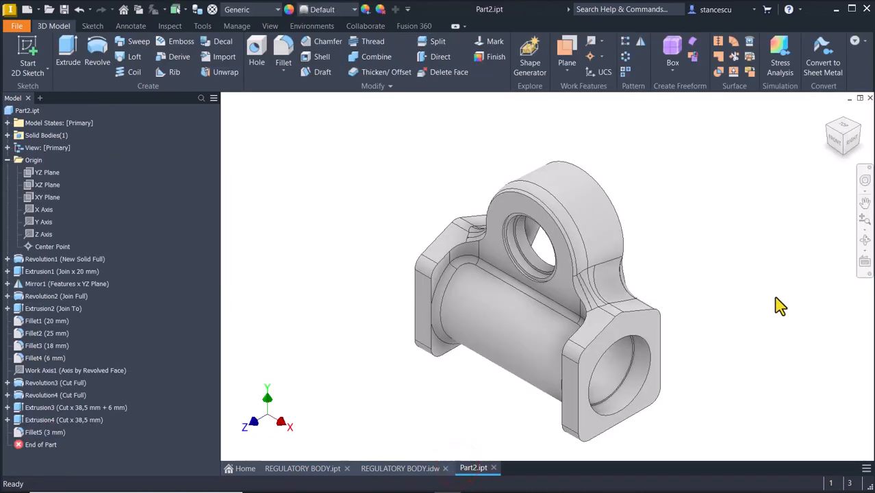
Create a sketch on the outer face of the right end flange with its automatically projected edges and centre points, and finish it
scroll(636, 332, up, 5)
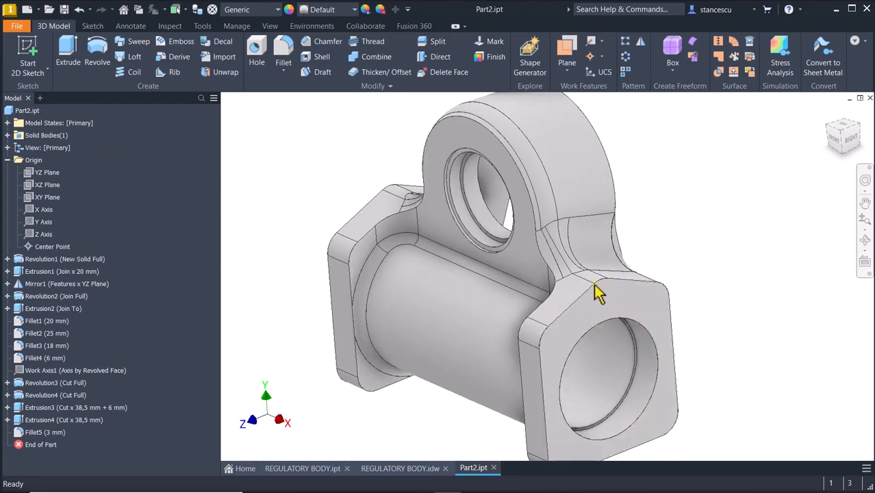
shift+middle_drag(731, 273, 729, 265)
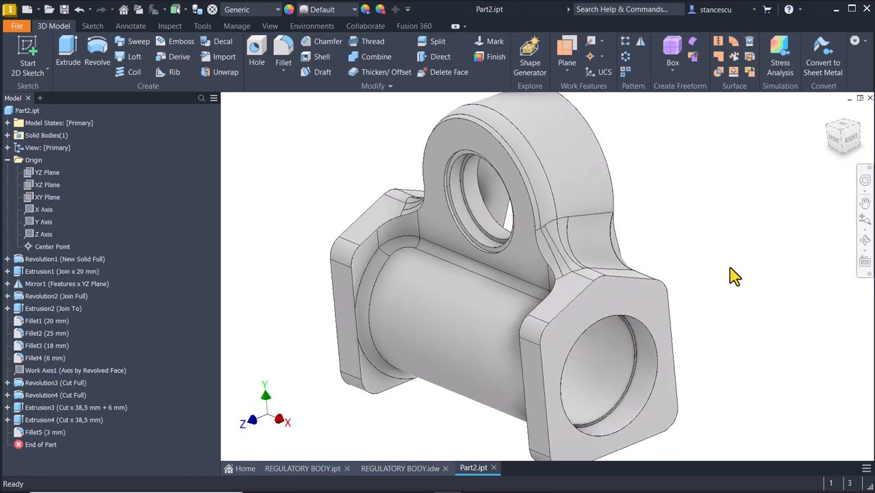
click(603, 309)
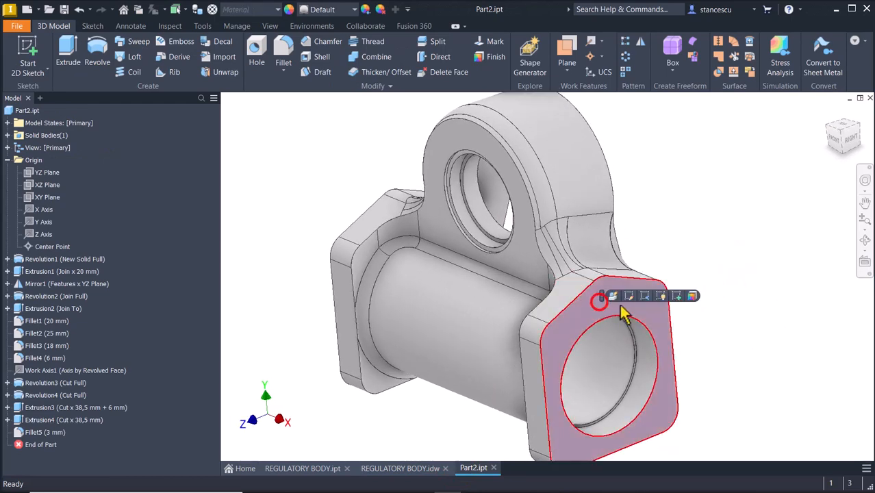
click(675, 295)
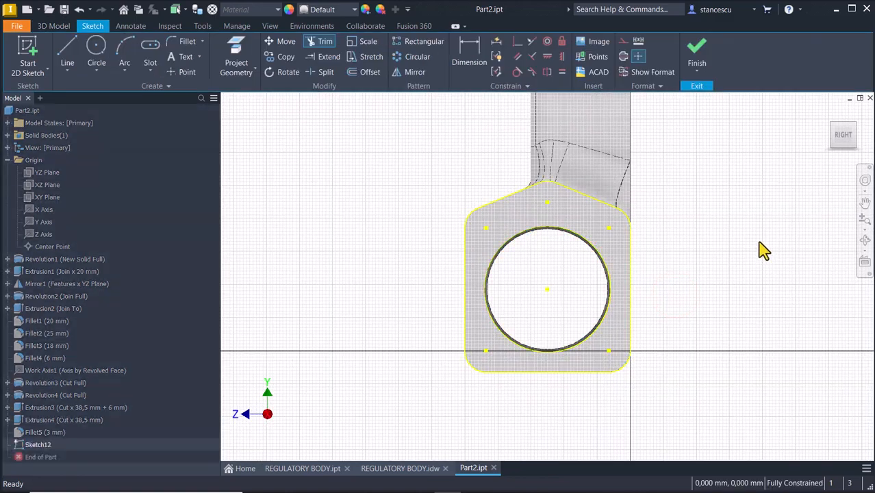
click(694, 58)
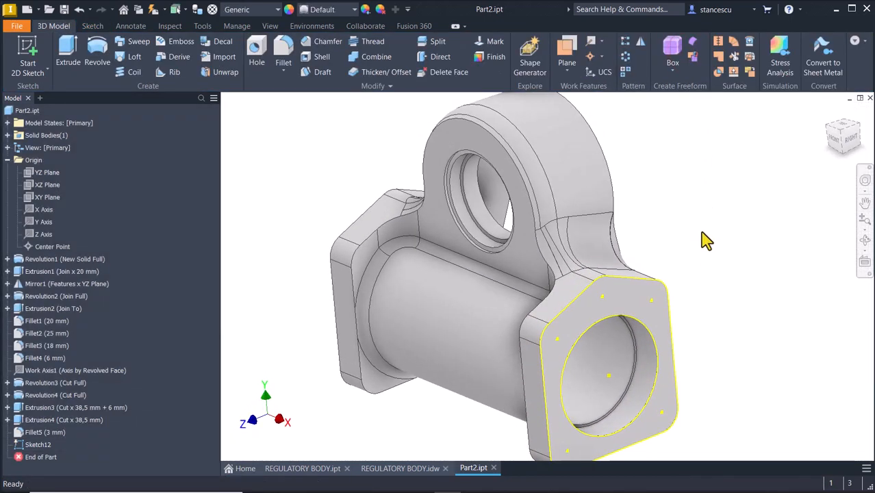
Ensure that autoprojecting edges for sketch creation and edit is enabled in the application's sketch options, and apply the settings
key(alt)
key(Escape)
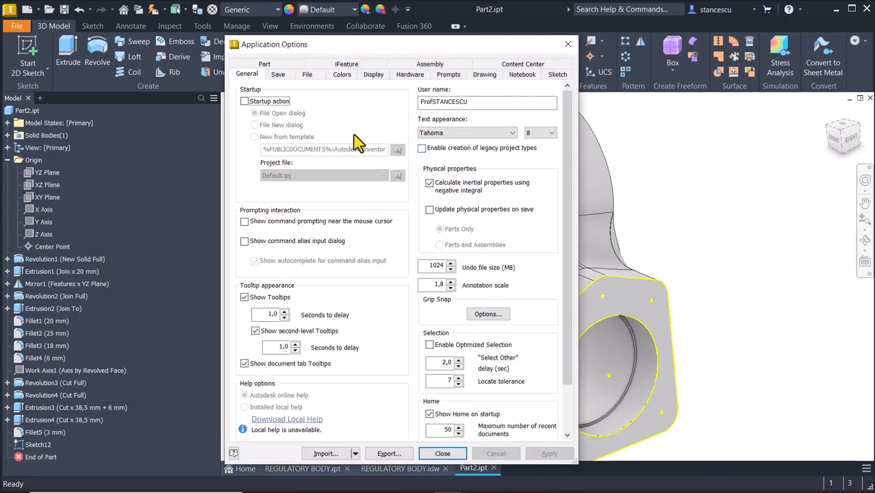
click(558, 74)
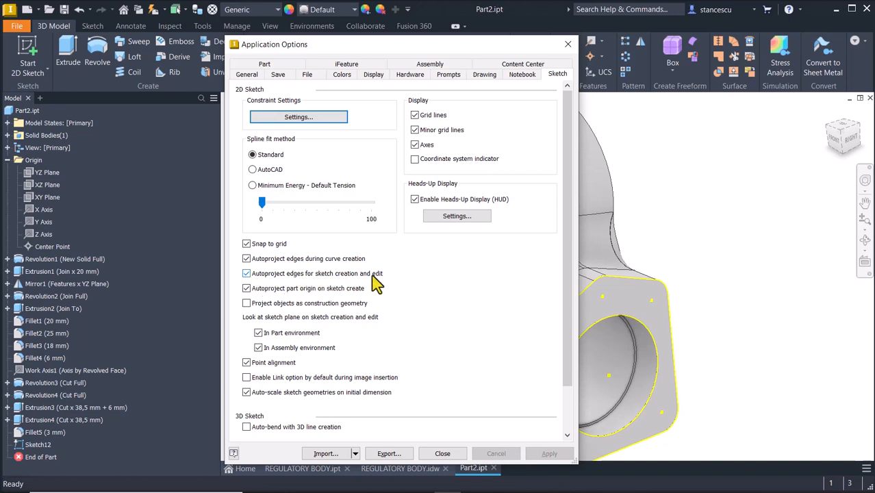
click(246, 274)
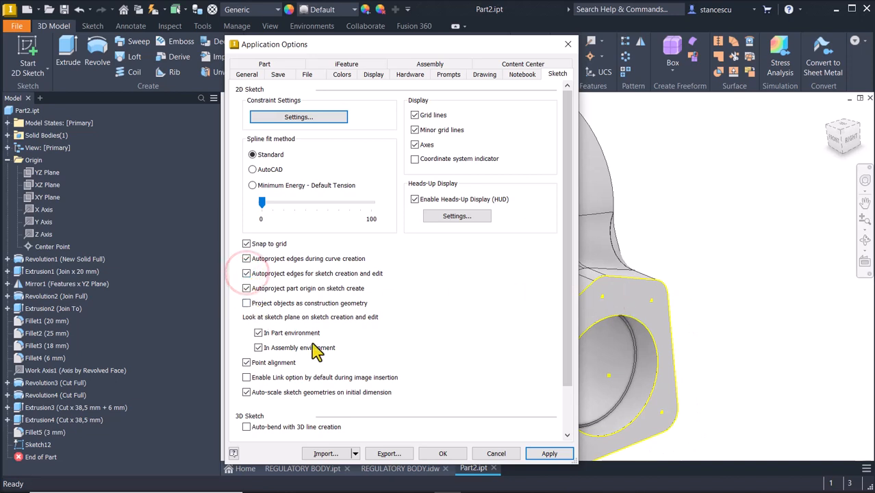
click(545, 455)
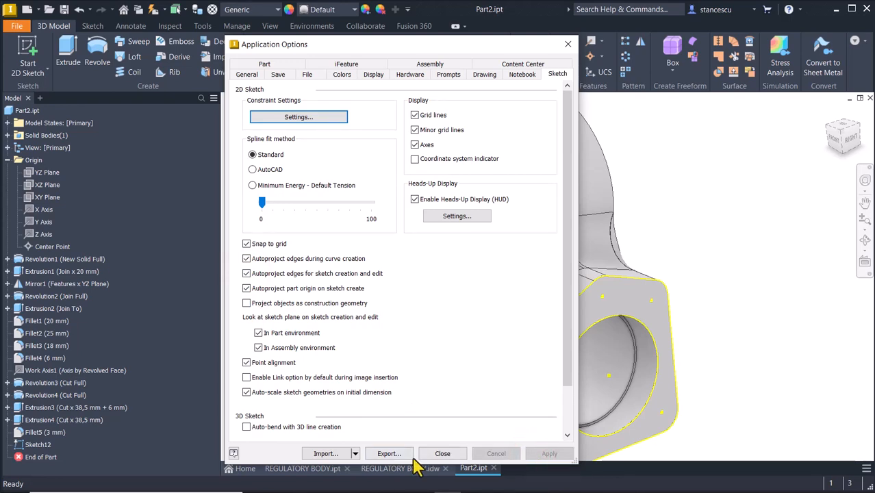
click(442, 454)
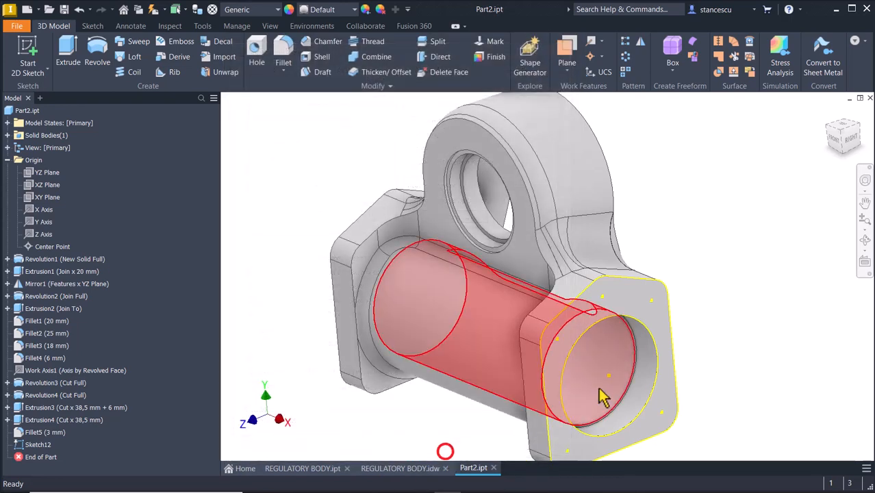
click(695, 211)
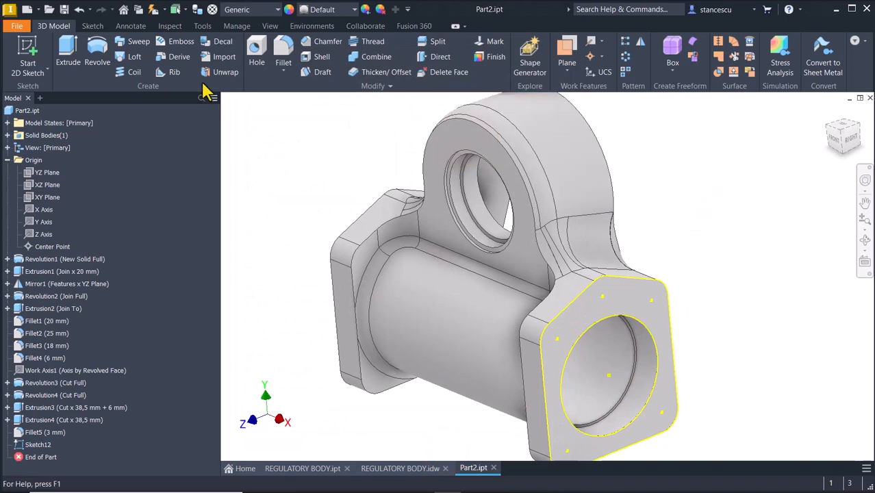
Create a simple 6 mm through-all hole at the projected point near the upper corner of the right flange face
click(255, 48)
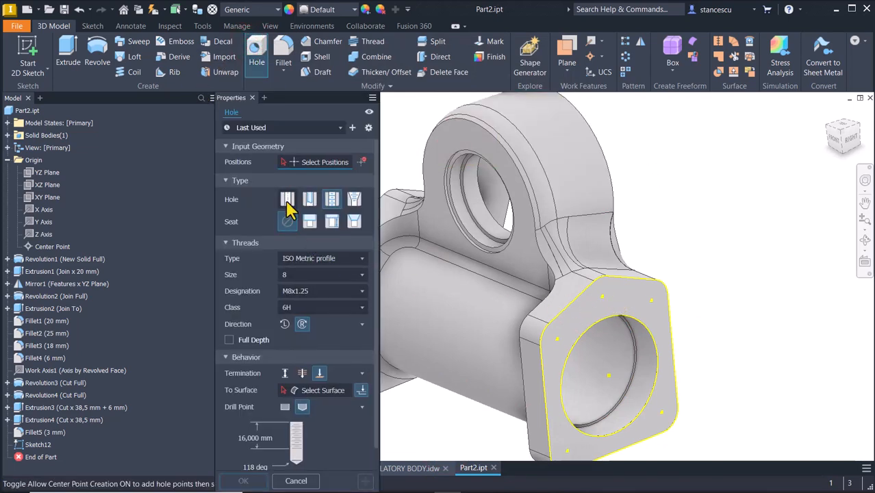
click(286, 199)
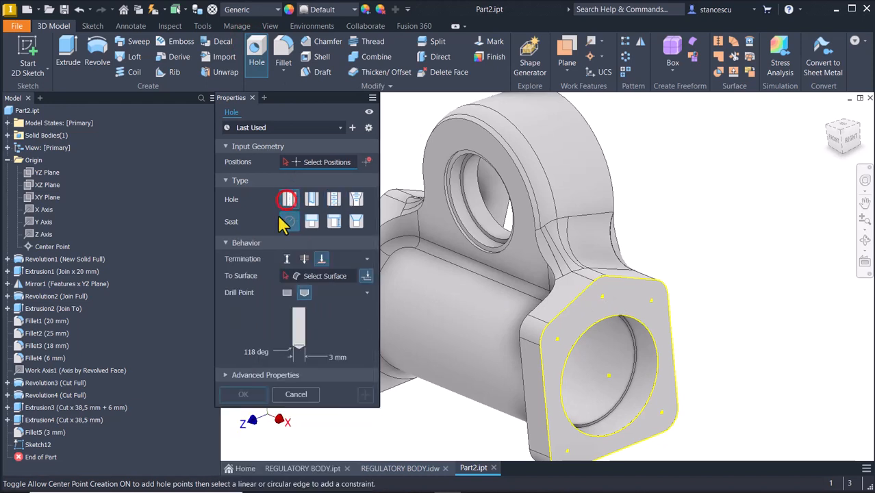
click(304, 259)
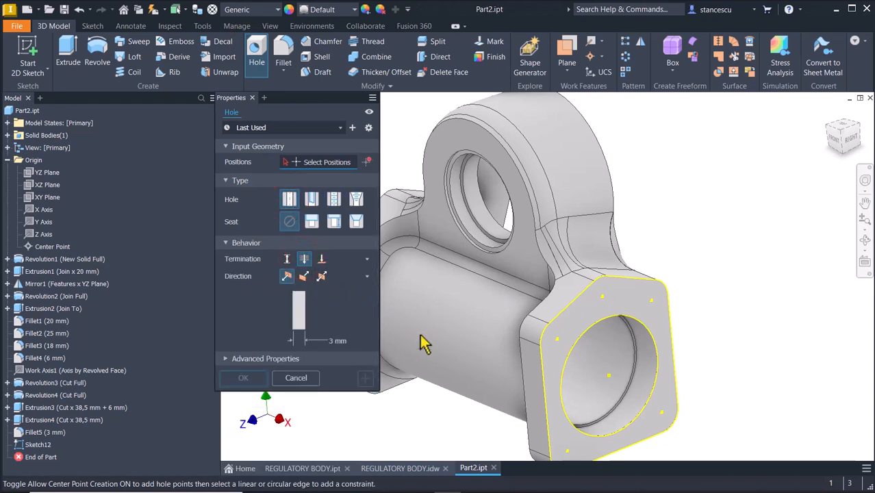
click(606, 299)
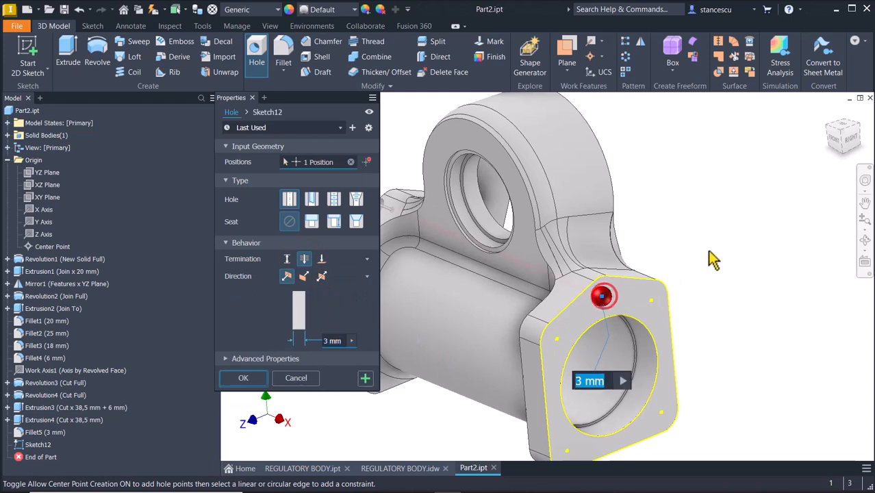
text(6)
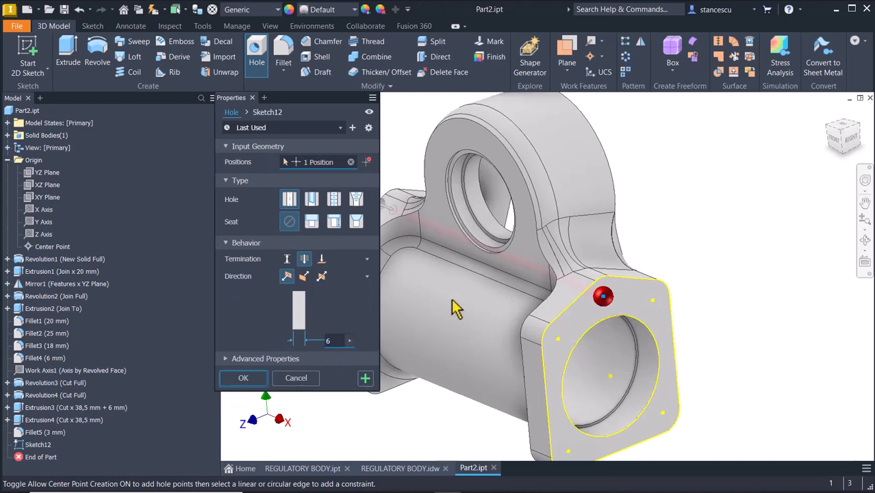
click(260, 381)
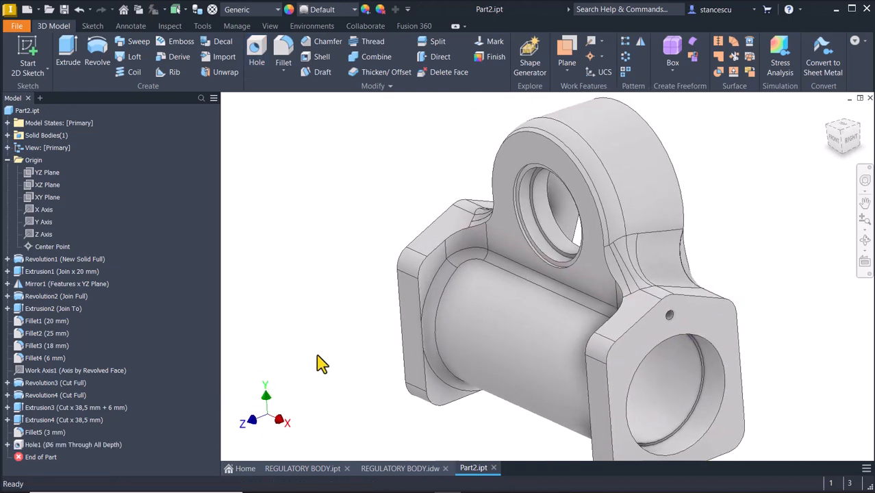
Start a new sketch on the right flange face containing the 6 mm hole
click(647, 332)
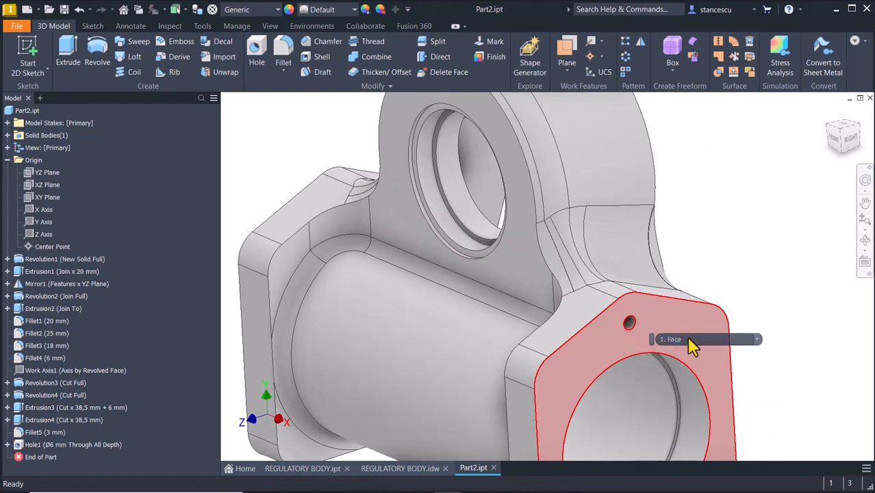
click(674, 316)
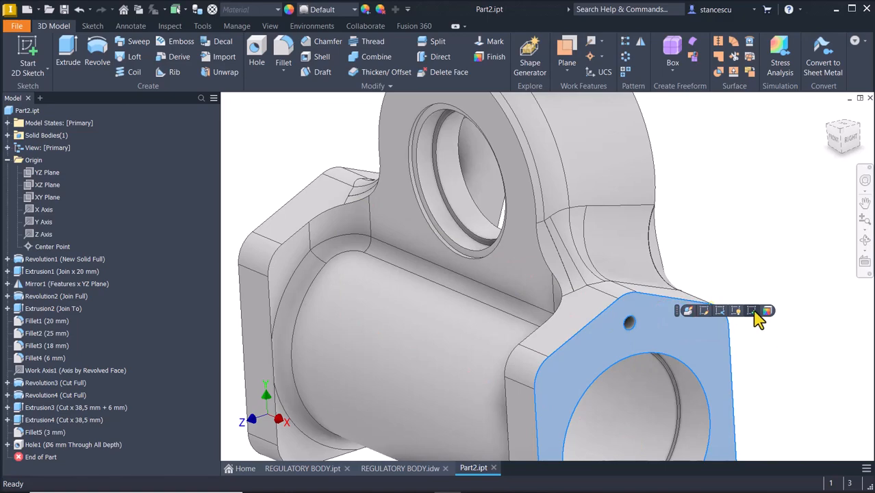
click(754, 313)
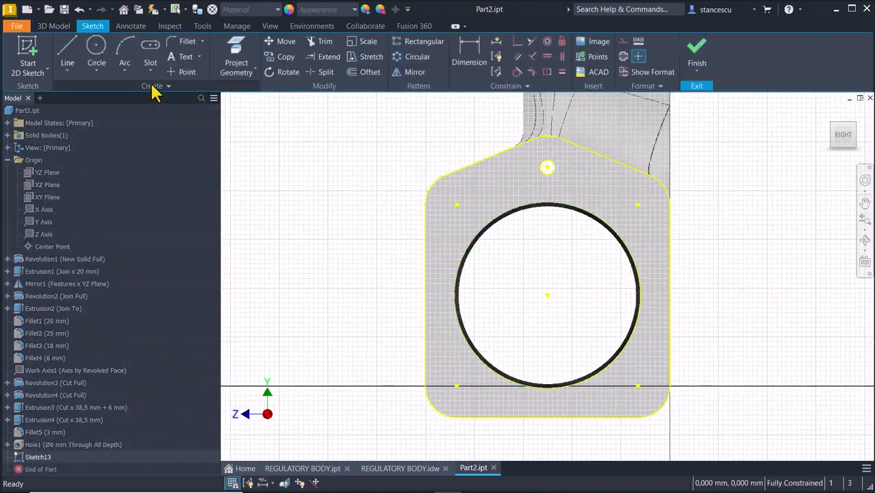
Try to sketch a circle concentric with the 6 mm hole, entering 12,5 as its size
click(95, 54)
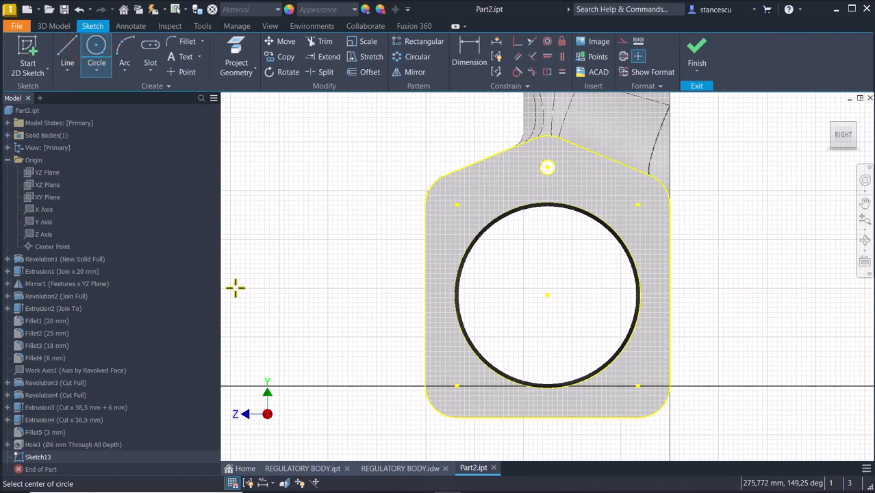
click(546, 167)
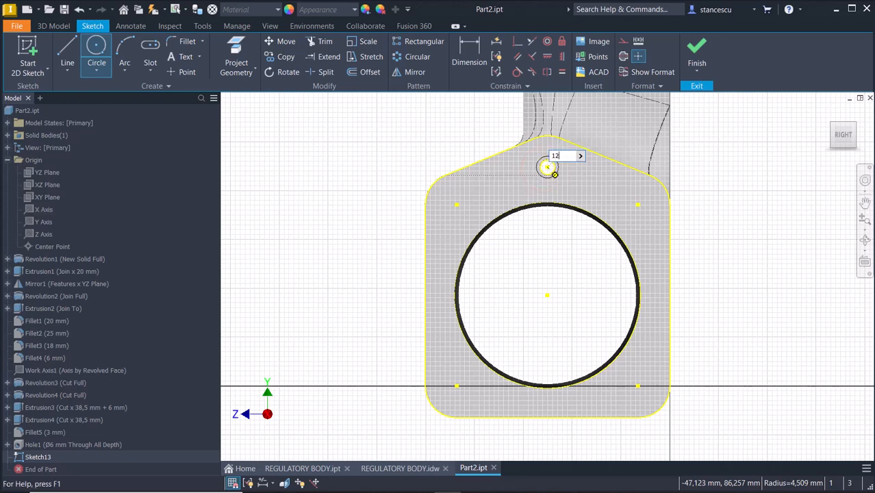
key(Return)
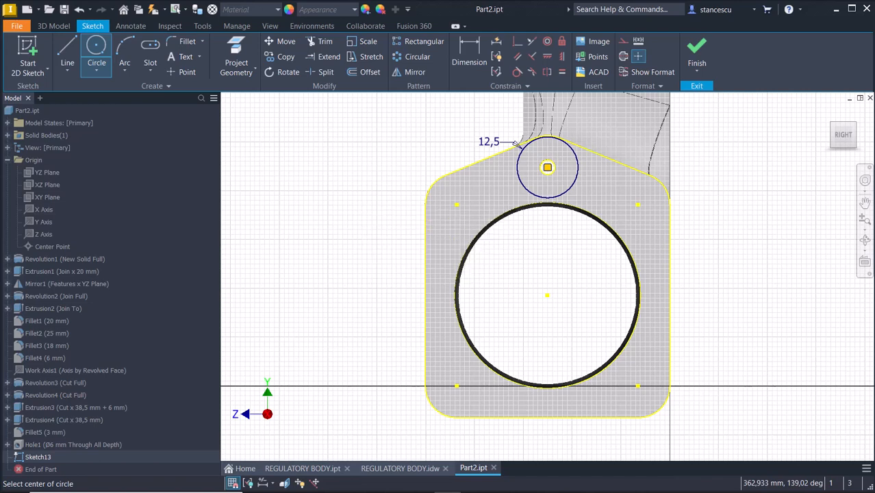
key(Escape)
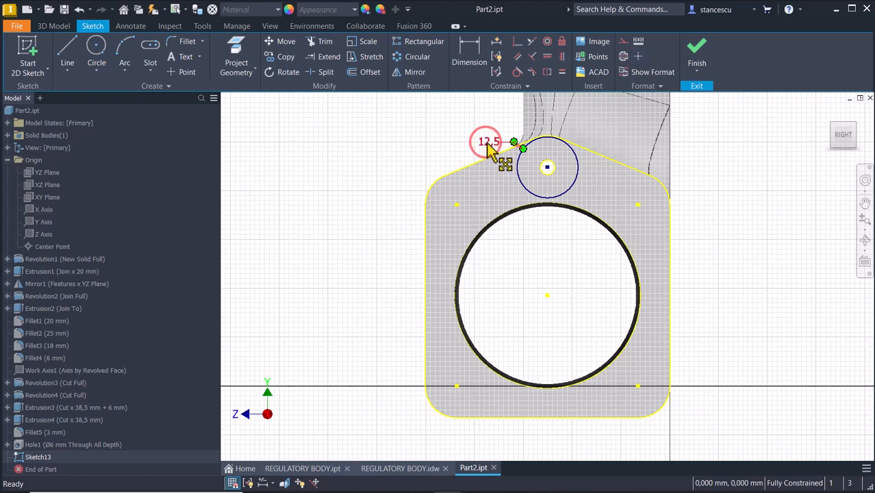
Delete the circle's 12,5 mm dimension, and undo back to before the circle was drawn
key(Delete)
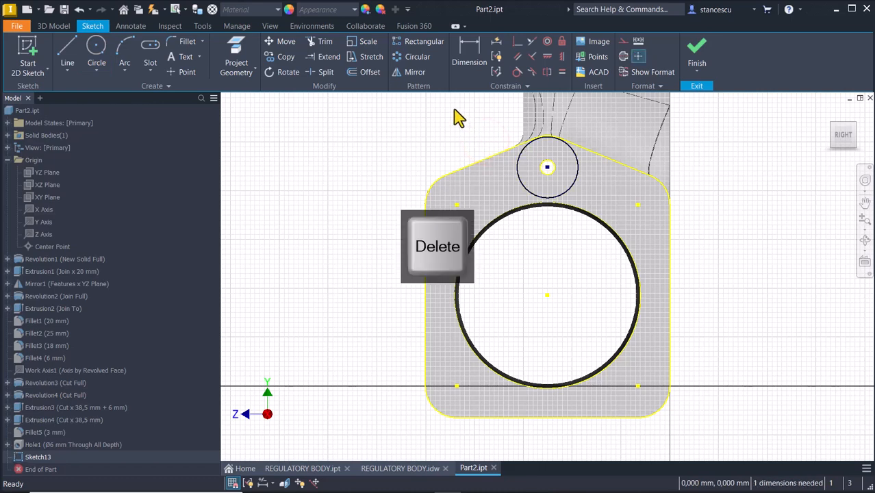
click(468, 54)
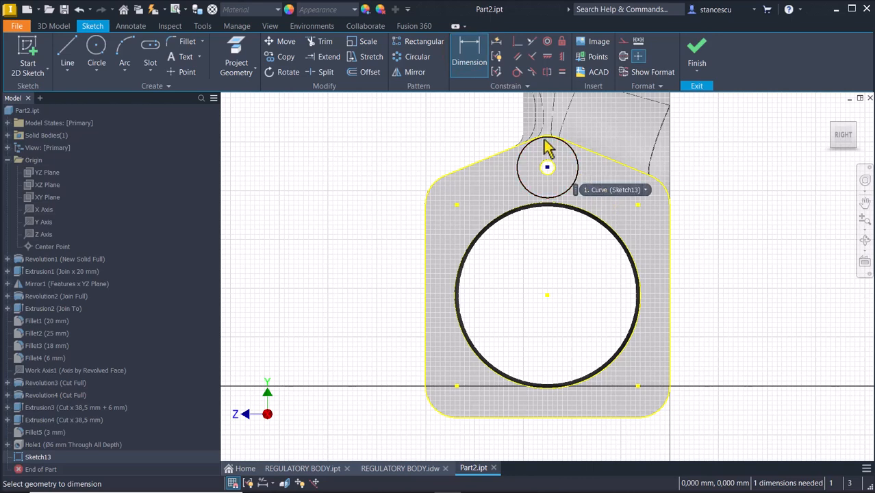
click(465, 117)
key(ctrl+z)
key(ctrl+z)
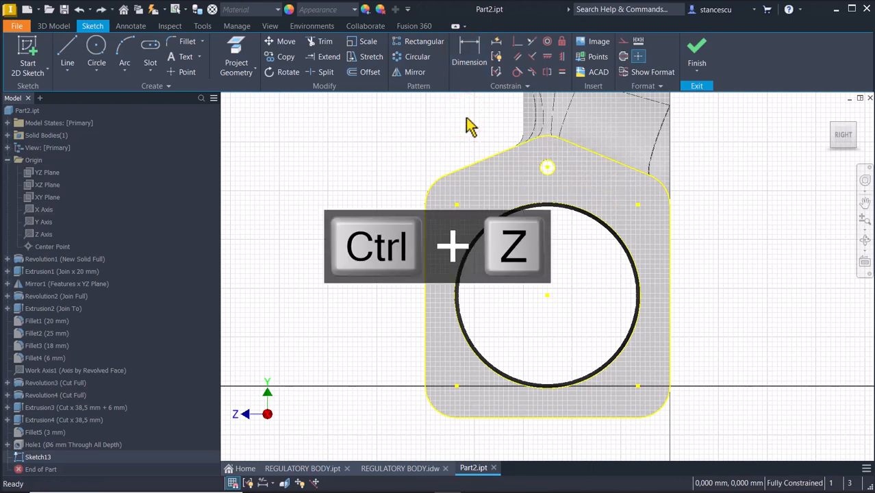
Sketch a circle with a diameter of 12,5 mm centred on the 6 mm hole and finish the sketch
click(99, 60)
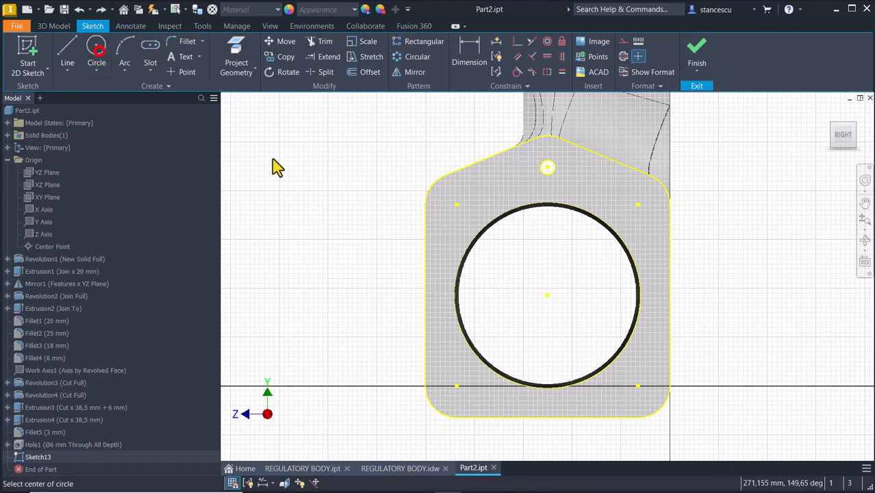
click(547, 167)
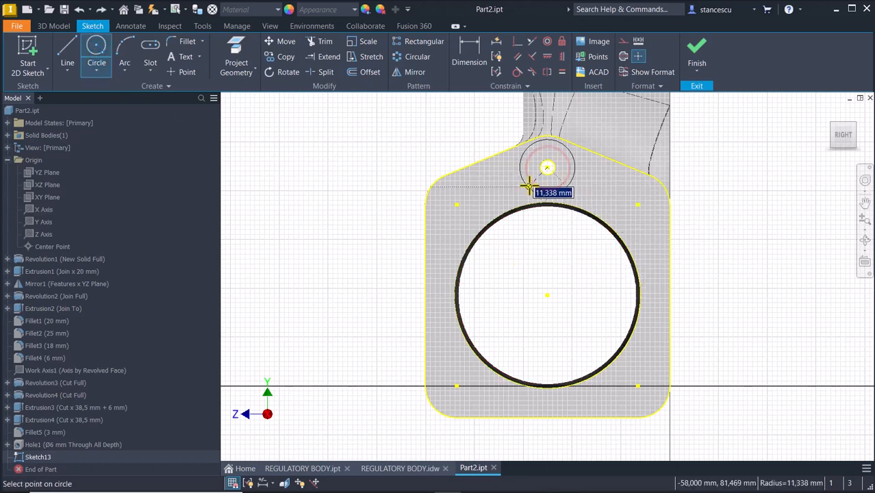
right_click(528, 185)
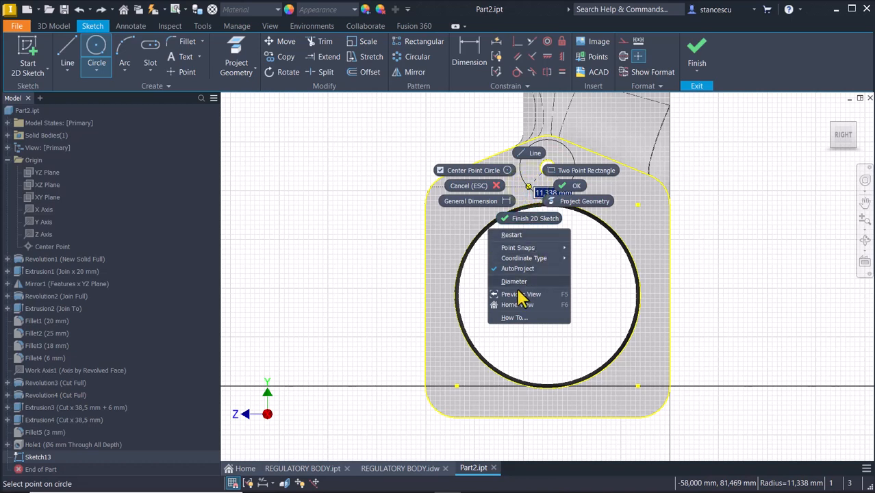
click(515, 281)
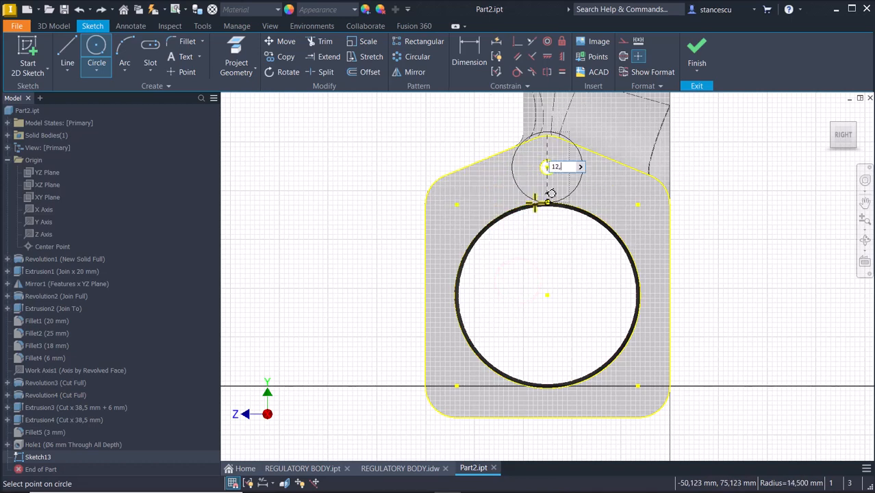
text(12,5)
key(Return)
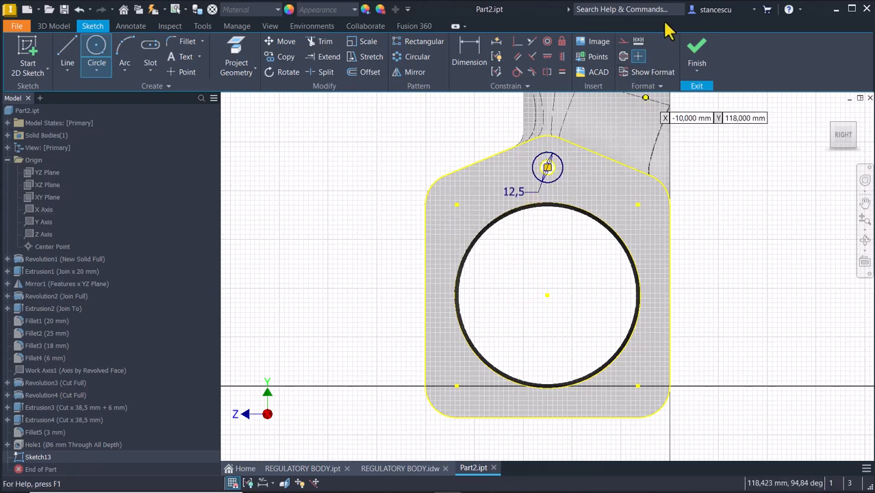
click(696, 55)
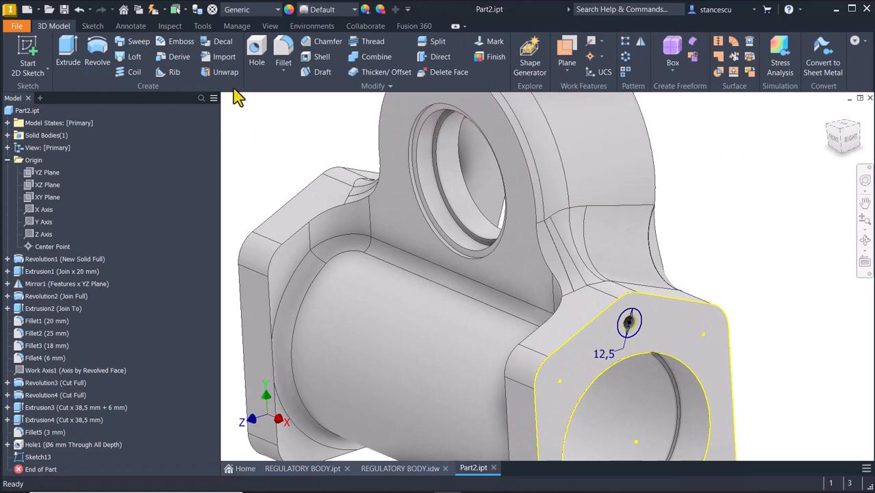
Extrude the circle around the 6 mm hole as a cut 1,8 mm deep into the right flange
click(66, 49)
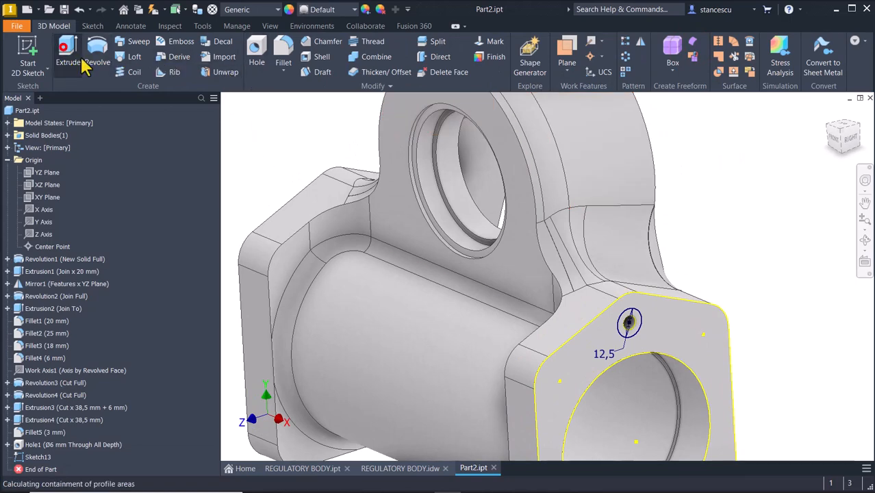
click(651, 339)
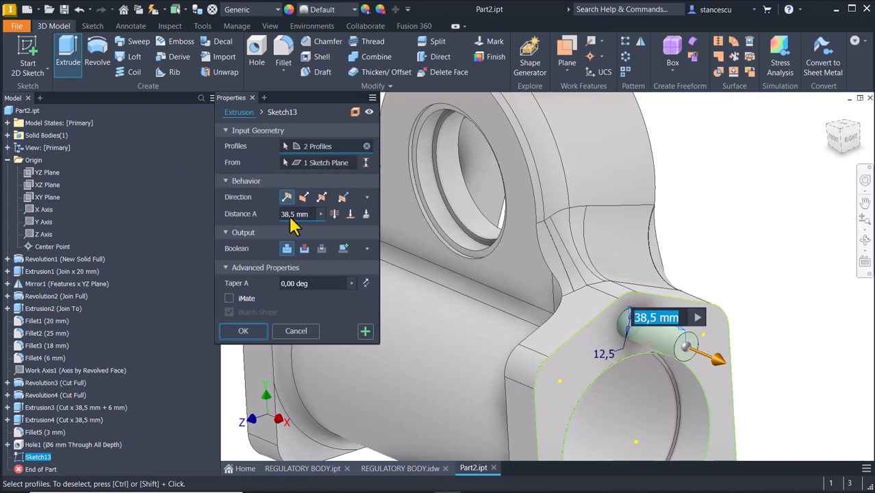
click(303, 198)
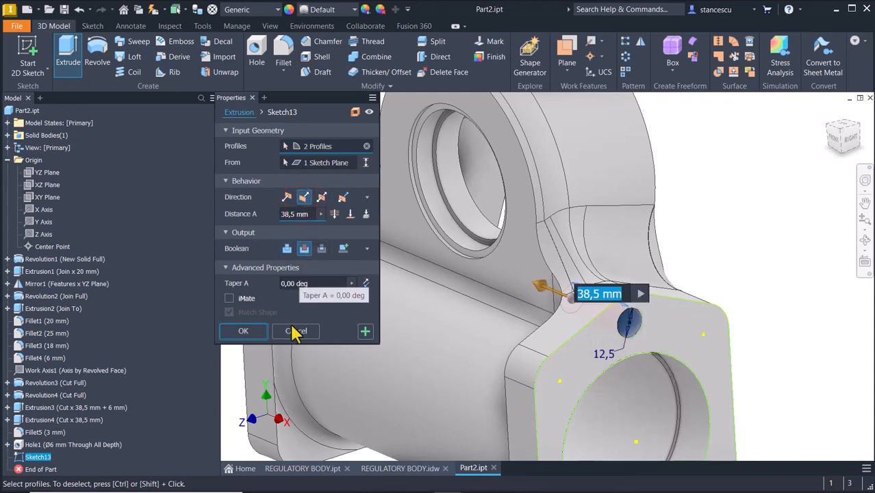
text(1)
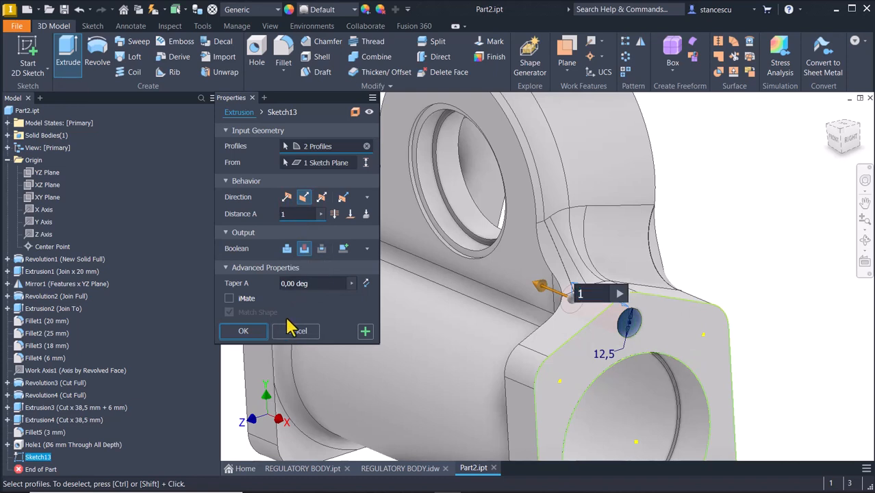
text(,8)
key(Return)
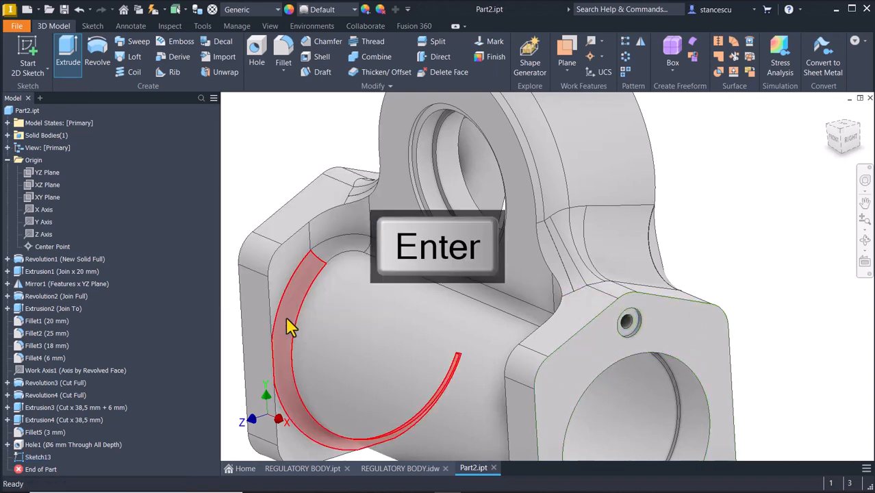
click(781, 212)
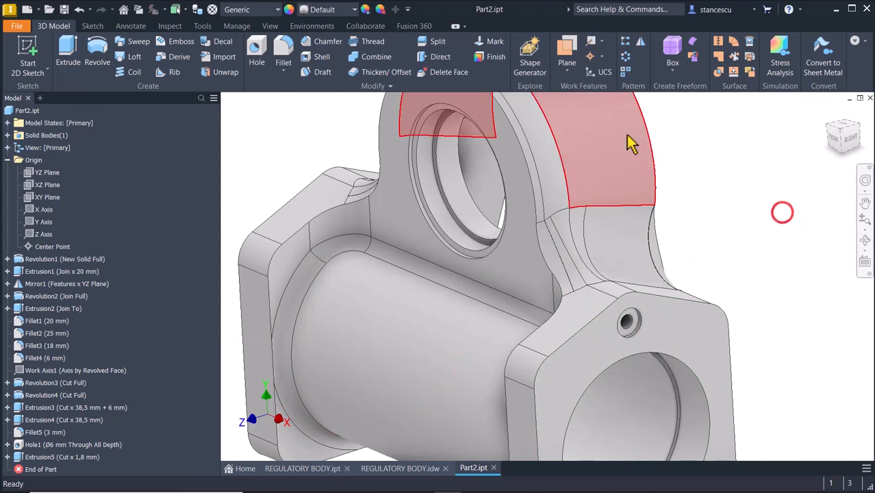
Mirror the 1,8 mm deep recess about the YZ plane onto the opposite flange
click(640, 42)
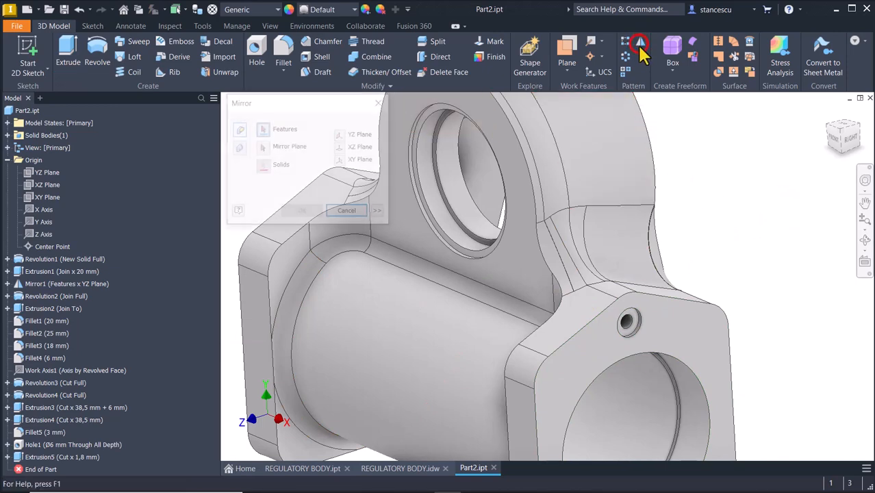
click(37, 457)
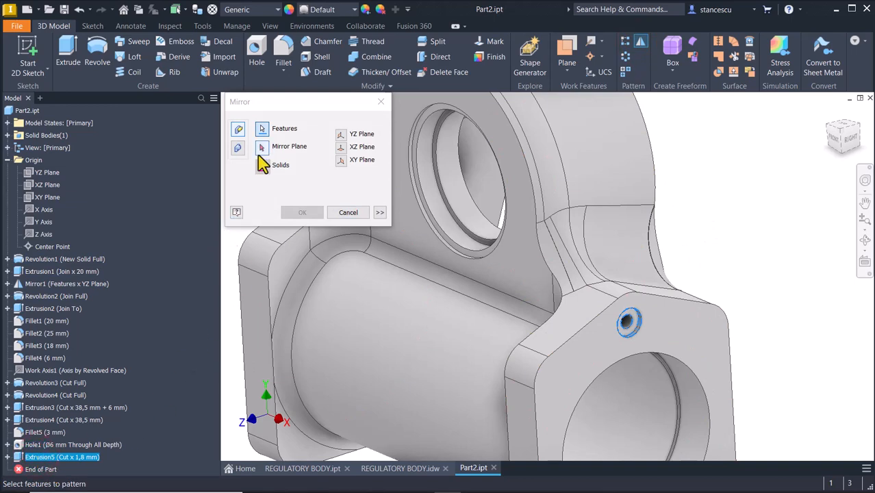
click(262, 147)
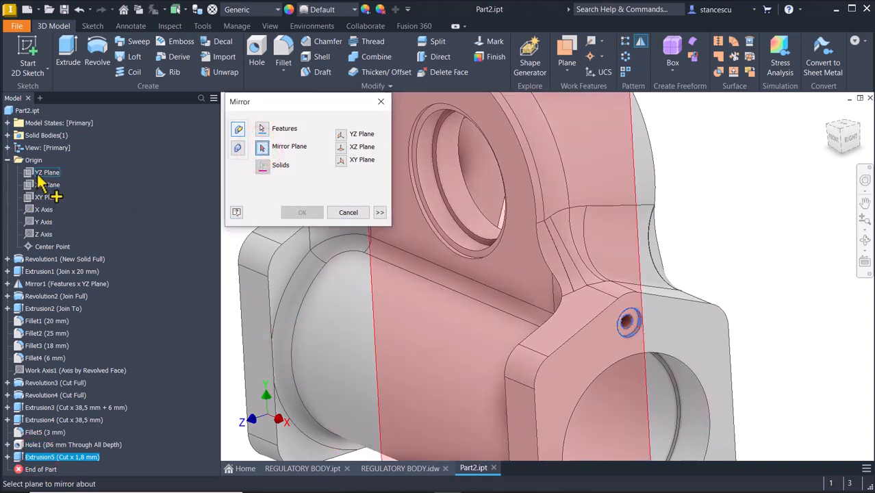
click(42, 173)
key(F6)
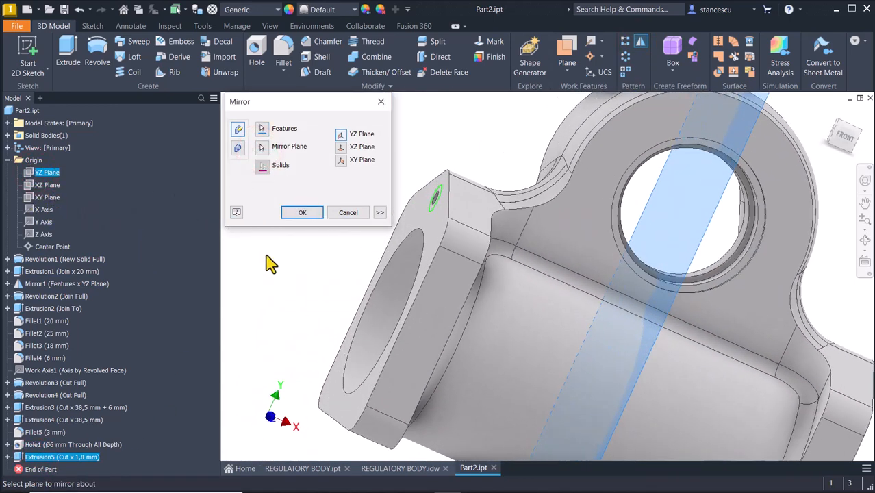
click(301, 215)
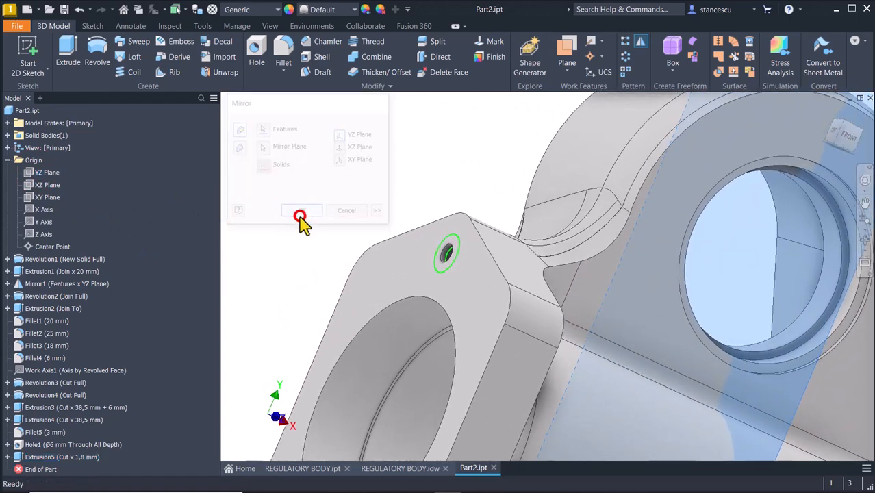
key(F6)
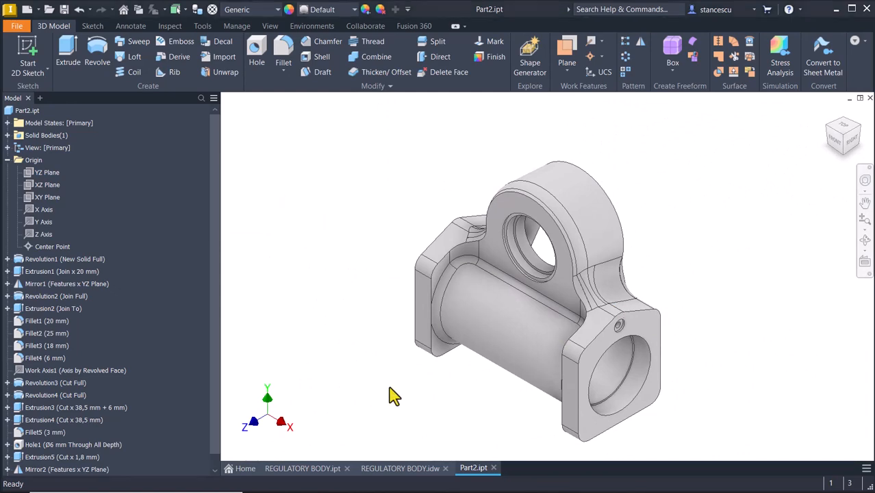
Examine the threaded flange corner holes in the finished REGULATORY BODY.ipt model and their sizes and positions in the REGULATORY BODY.idw drawing
click(306, 467)
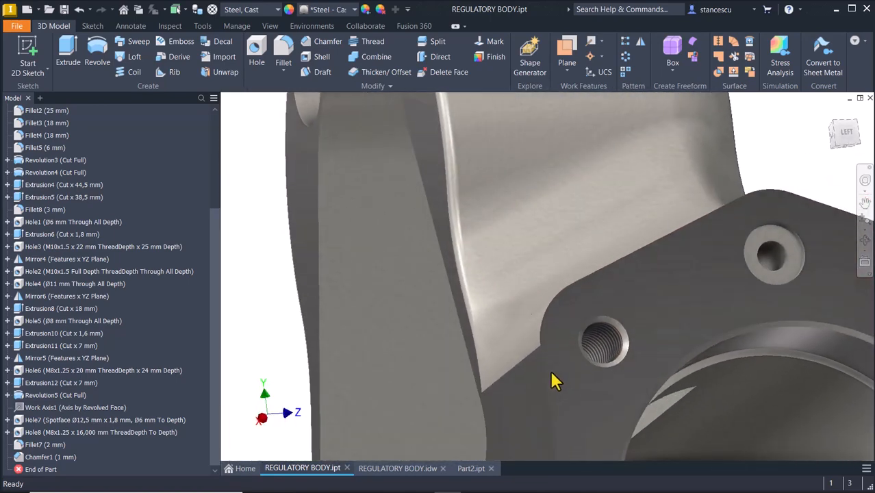
key(F6)
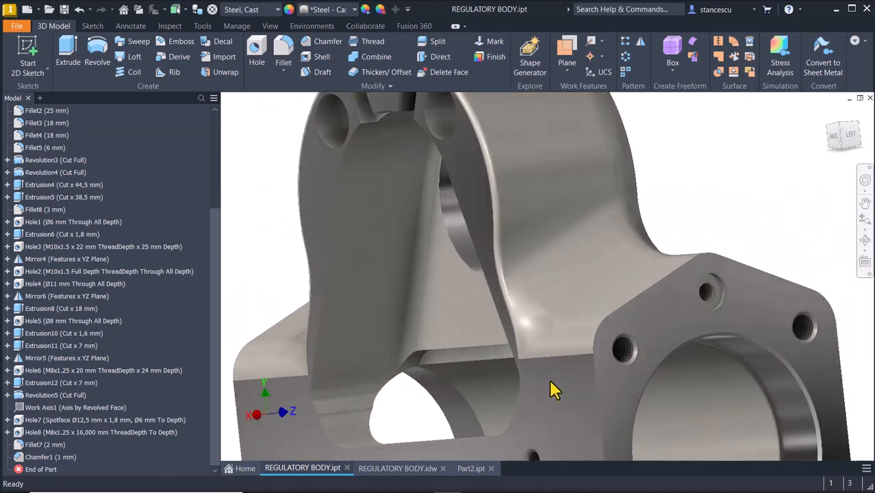
click(406, 469)
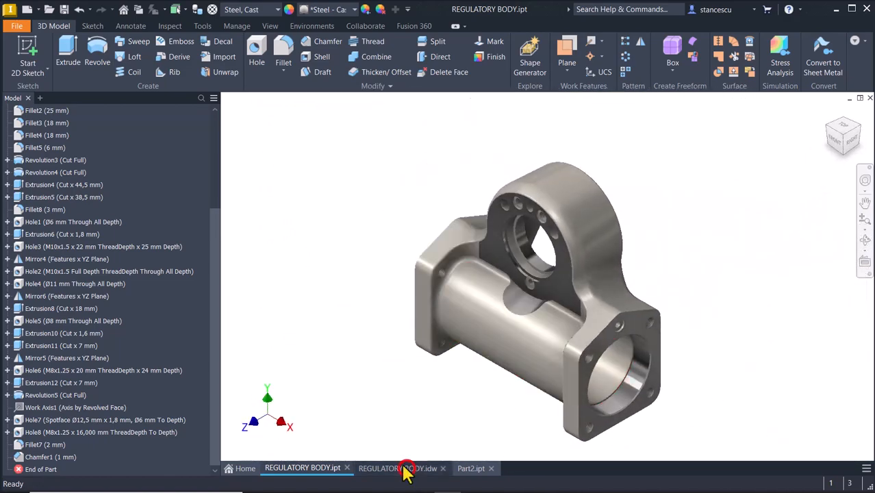
key(Num_Lock)
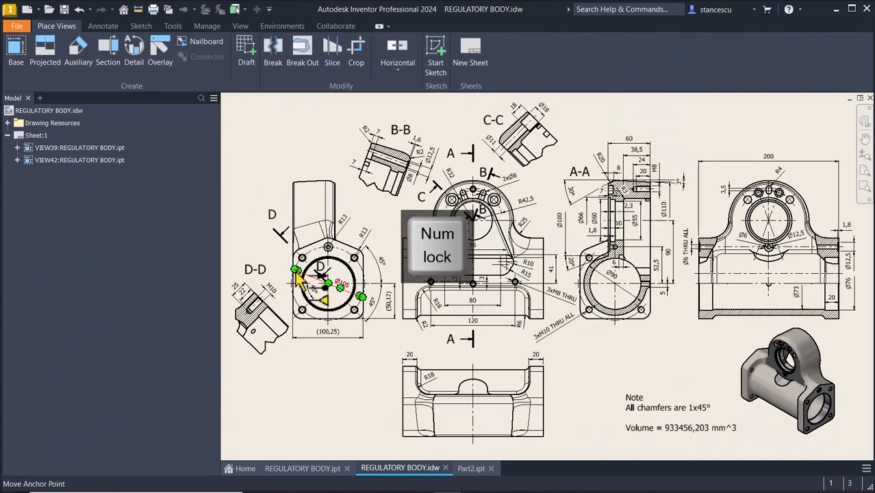
scroll(265, 314, down, 3)
middle_drag(274, 308, 308, 312)
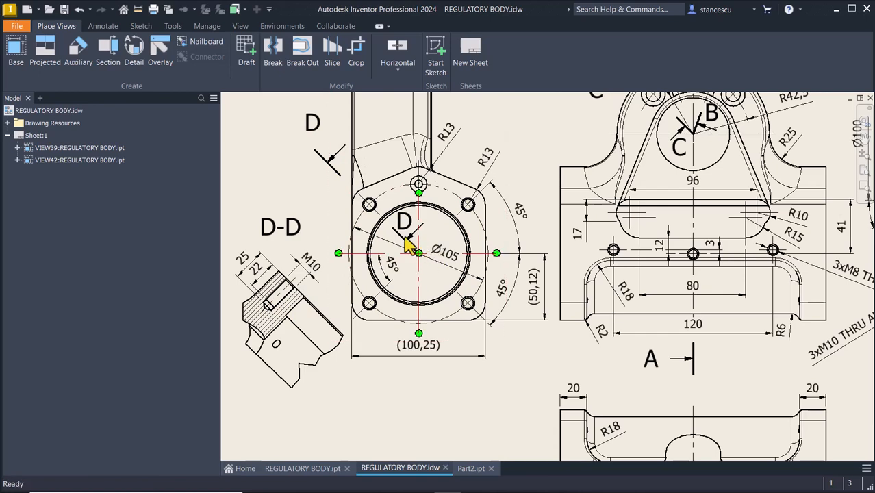
middle_drag(378, 213, 377, 277)
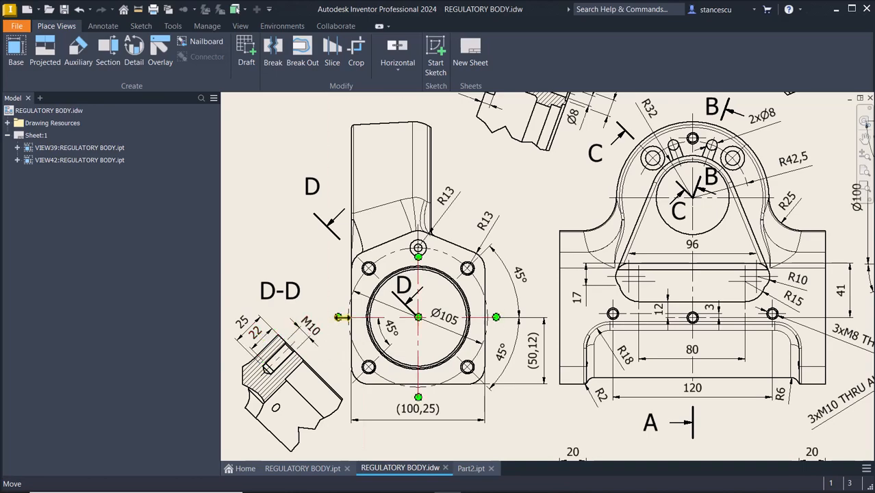
mouse_move(539, 316)
middle_down()
mouse_move(471, 319)
mouse_move(407, 298)
mouse_move(281, 298)
middle_up()
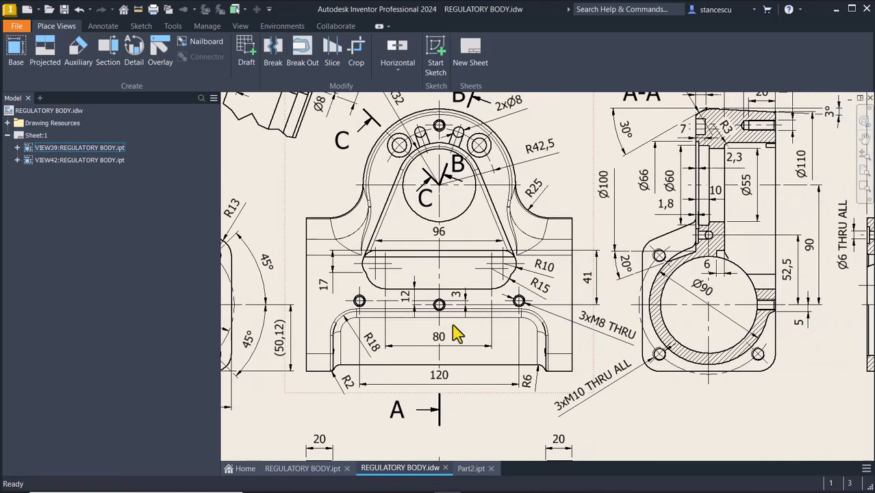
middle_drag(452, 324, 316, 321)
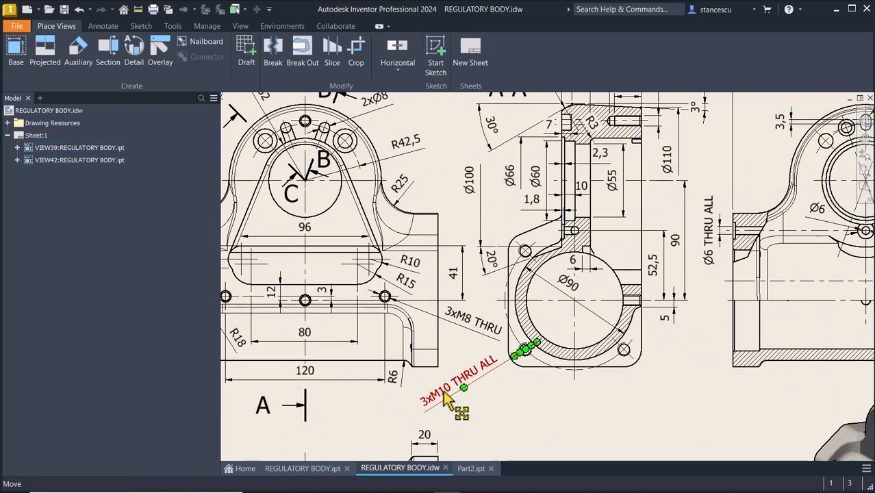
click(563, 401)
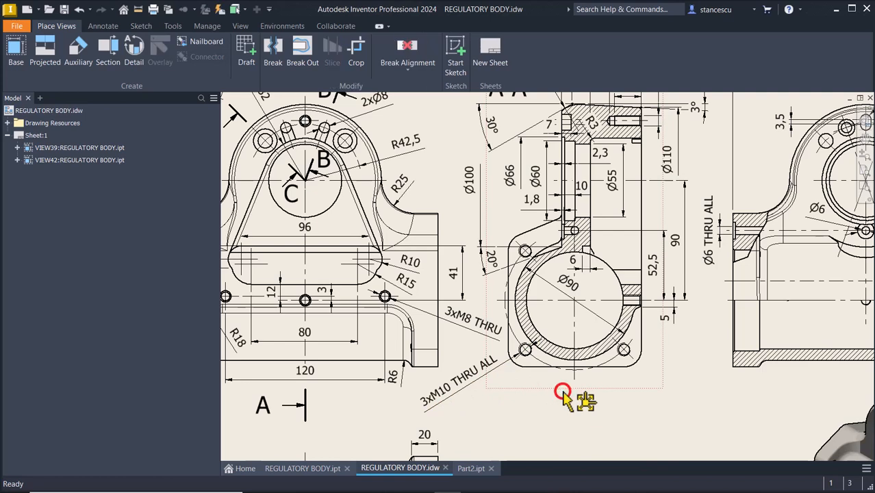
In Part2.ipt, create a sketch on the right flange face with its projected corner centre points and finish it
click(470, 469)
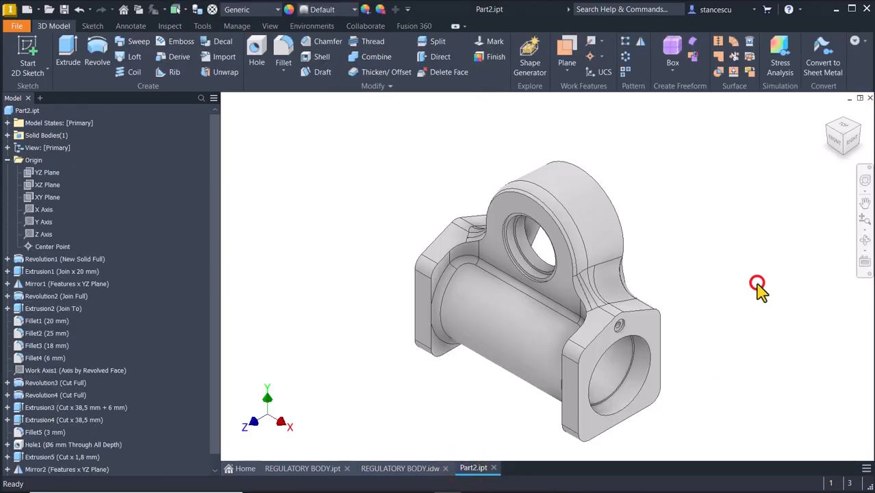
click(656, 331)
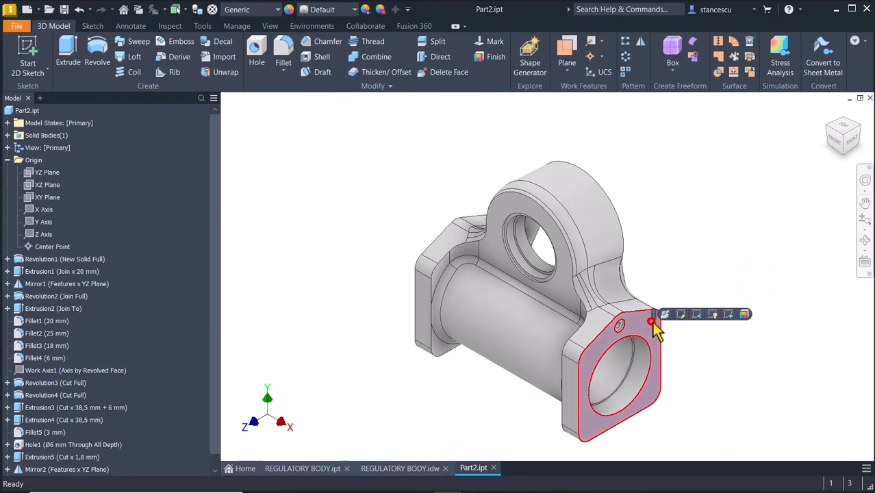
click(730, 314)
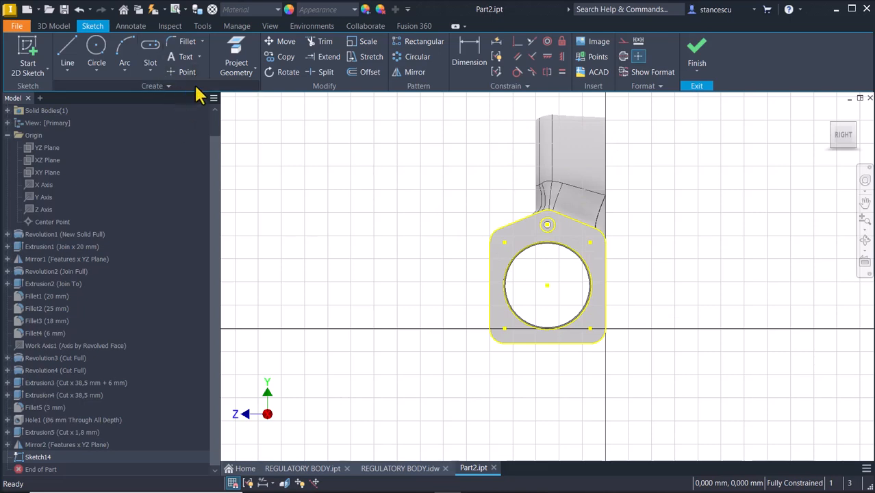
click(697, 58)
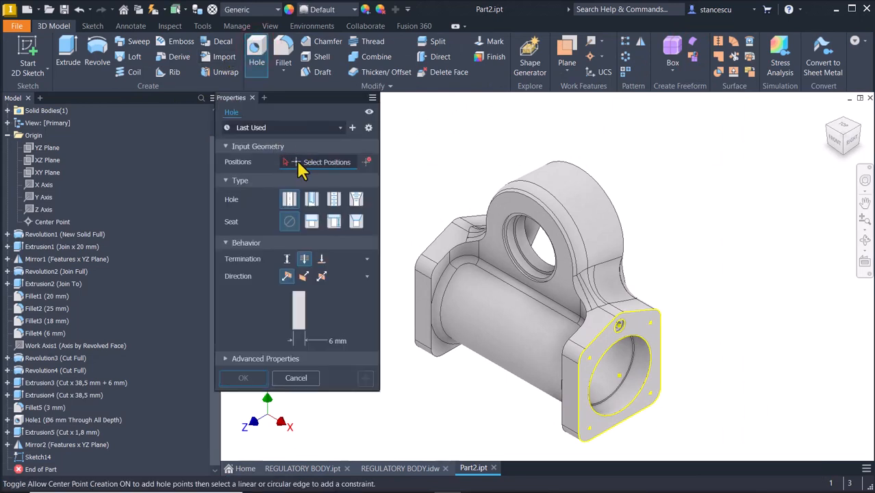
Configure the Hole command for a tapped hole with ISO Metric profile thread, size 10, designation M10x1.5
click(335, 199)
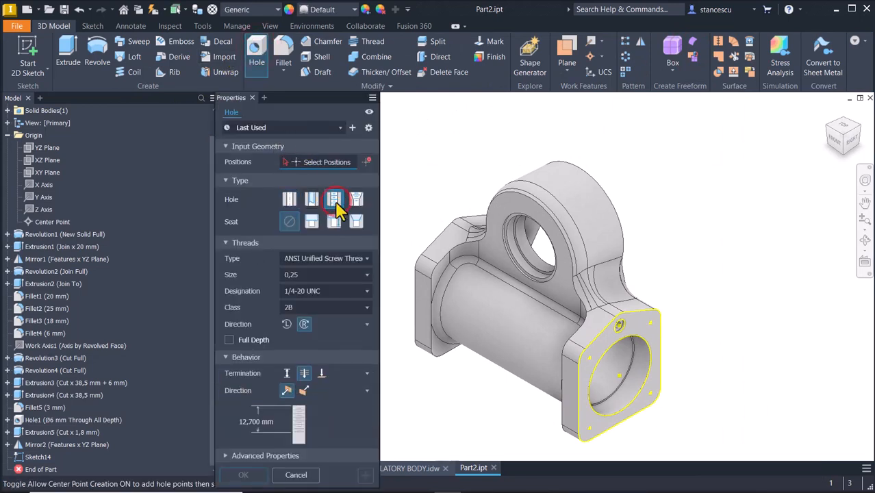
click(308, 258)
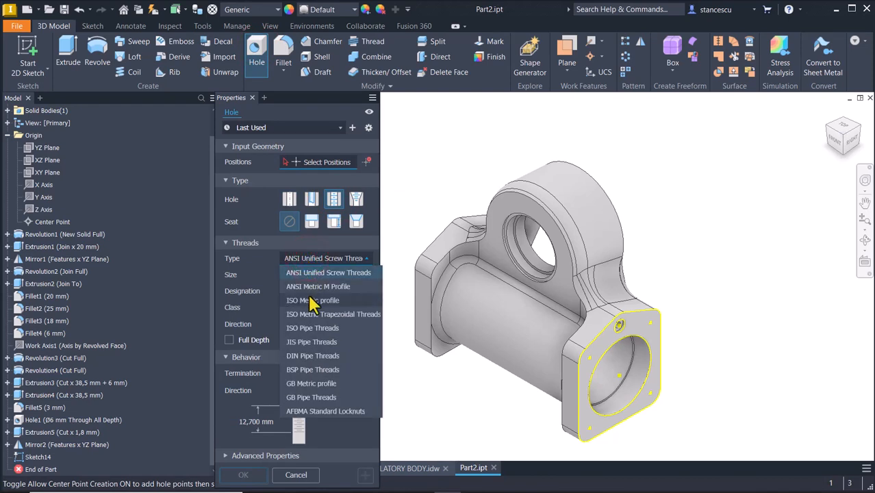
click(313, 287)
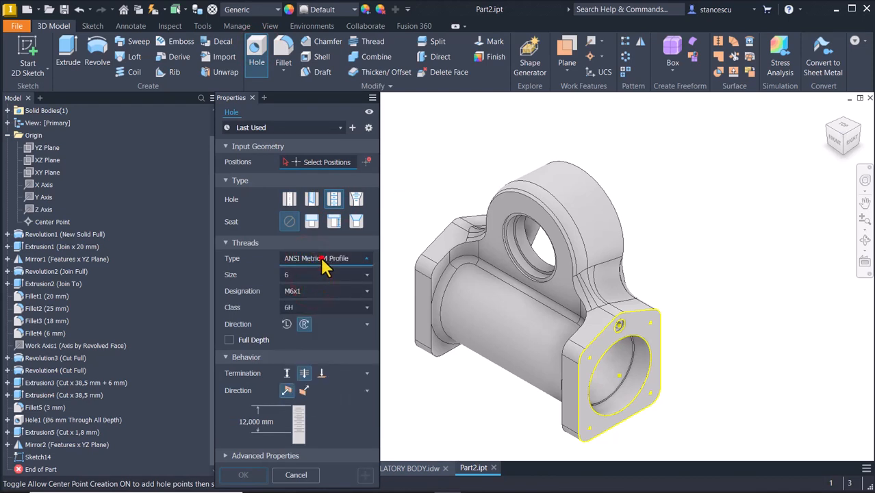
click(319, 256)
click(315, 301)
click(320, 275)
click(289, 343)
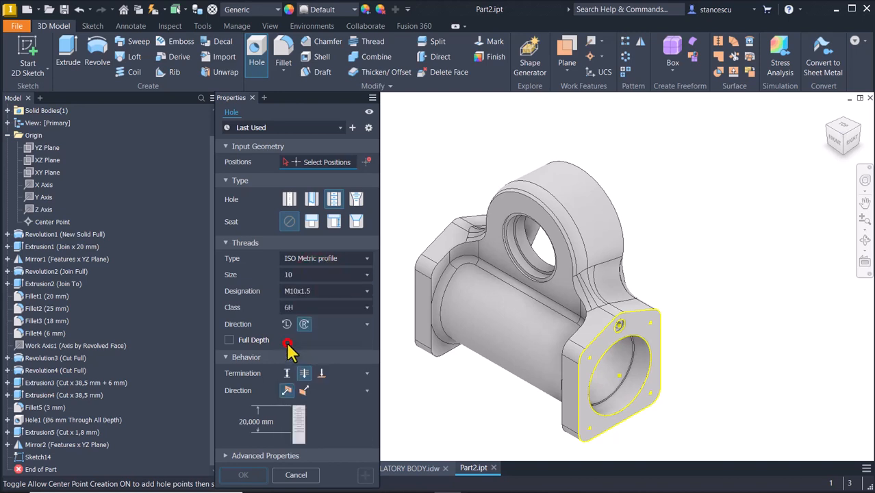
Create the M10 hole at the right flange's upper rear corner point, 25 mm deep with a 22 mm thread depth
click(229, 340)
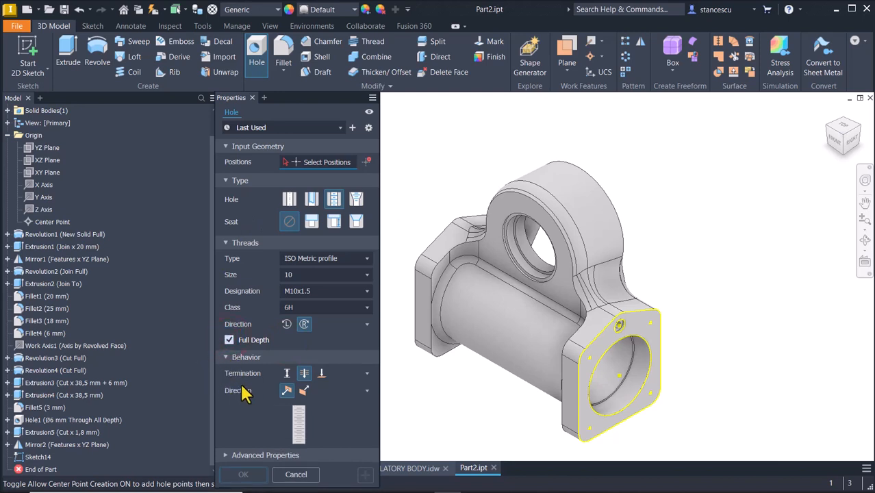
click(286, 374)
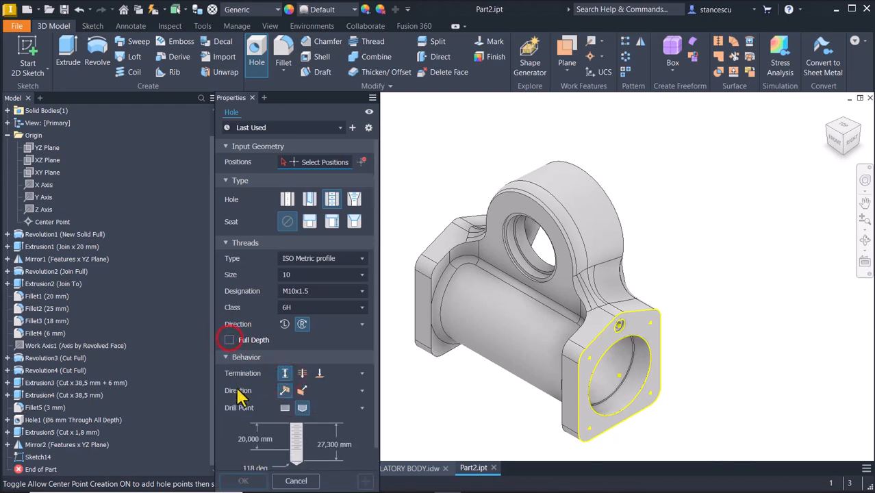
click(244, 438)
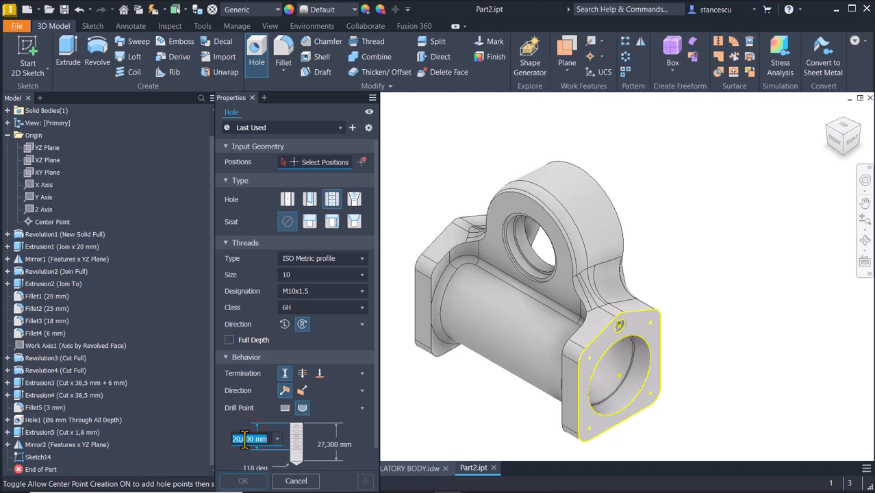
key(Tab)
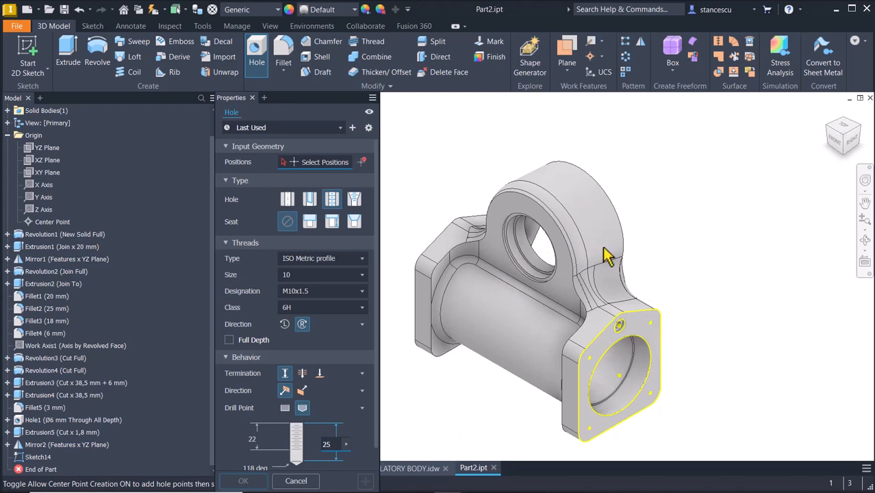
click(649, 323)
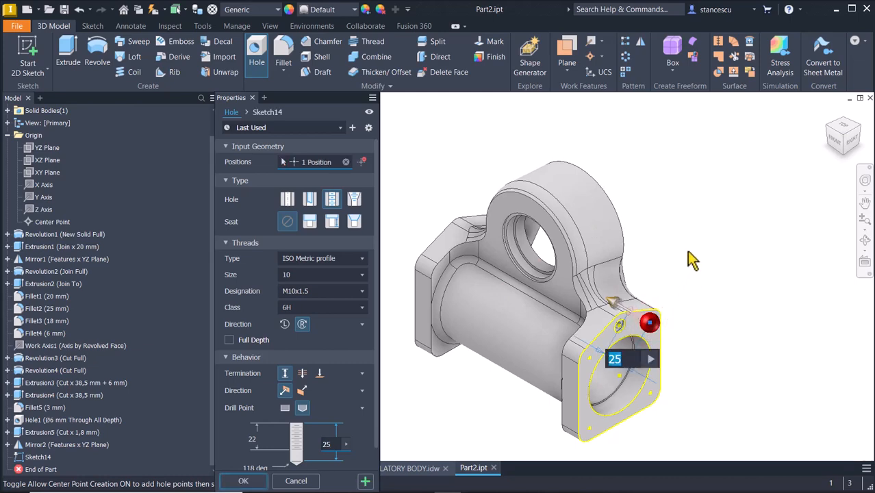
mouse_move(688, 251)
shift+middle_down()
mouse_move(533, 343)
mouse_move(471, 294)
mouse_move(582, 308)
mouse_move(766, 363)
mouse_move(737, 328)
mouse_move(523, 373)
mouse_move(511, 362)
shift+middle_up()
click(261, 481)
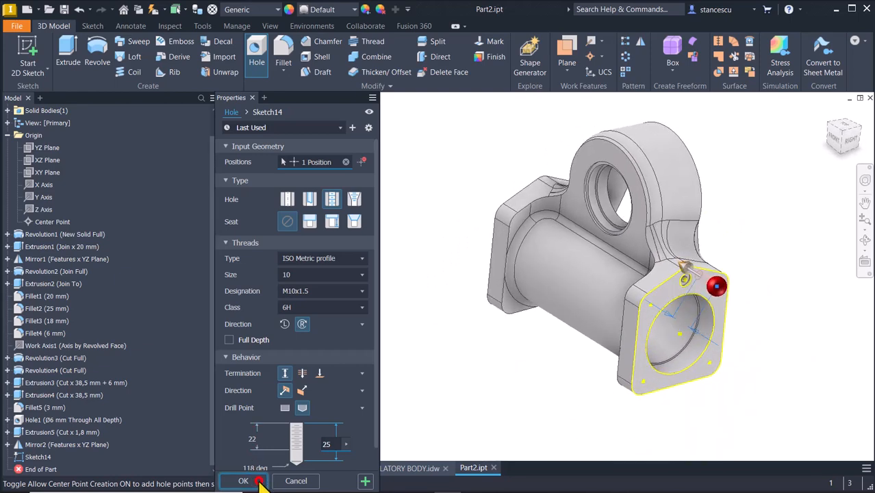
Create another sketch on the right flange face with its projected corner centre points and finish it
shift+middle_drag(590, 404, 618, 408)
click(635, 378)
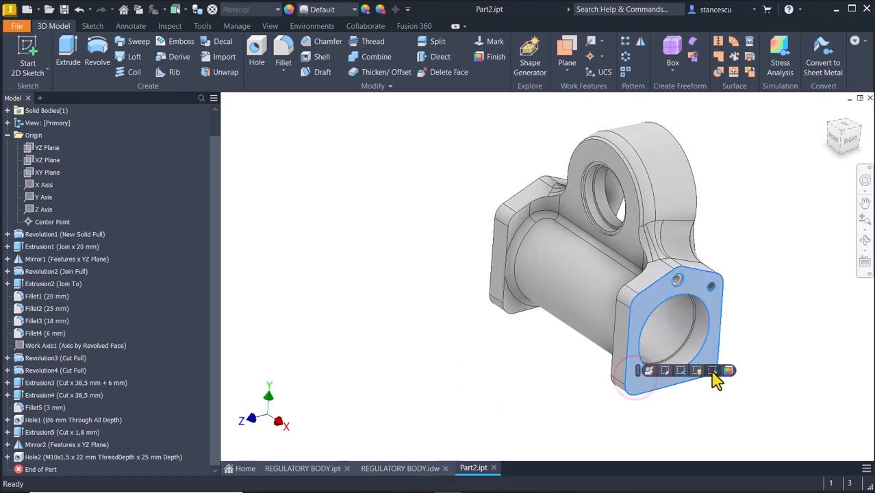
click(712, 370)
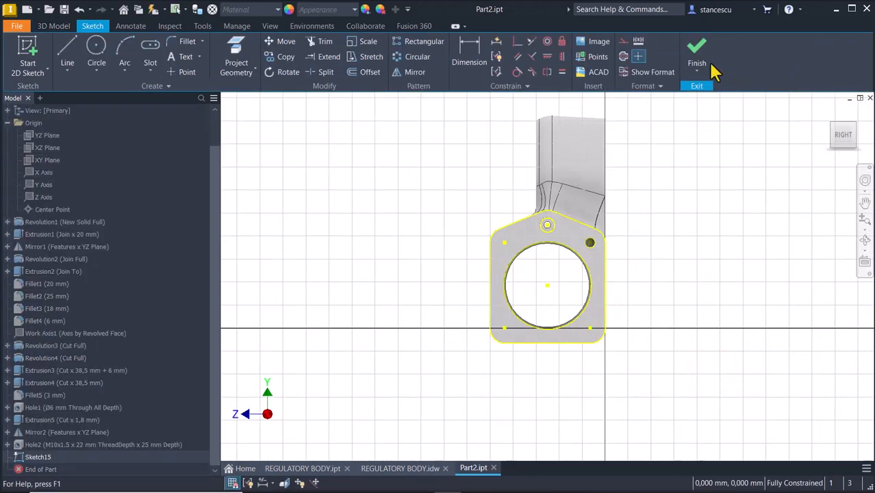
click(696, 49)
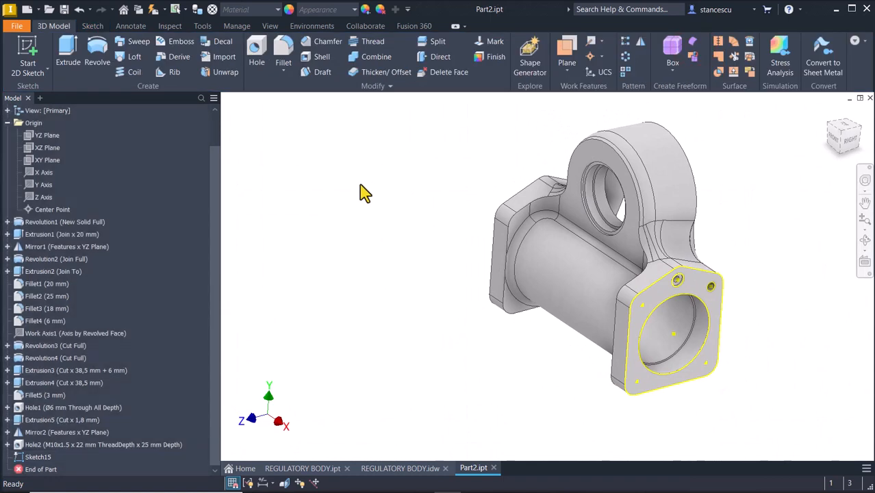
Create full-depth M10x1.5 threaded holes through all at the three remaining corner points of the right flange
click(255, 54)
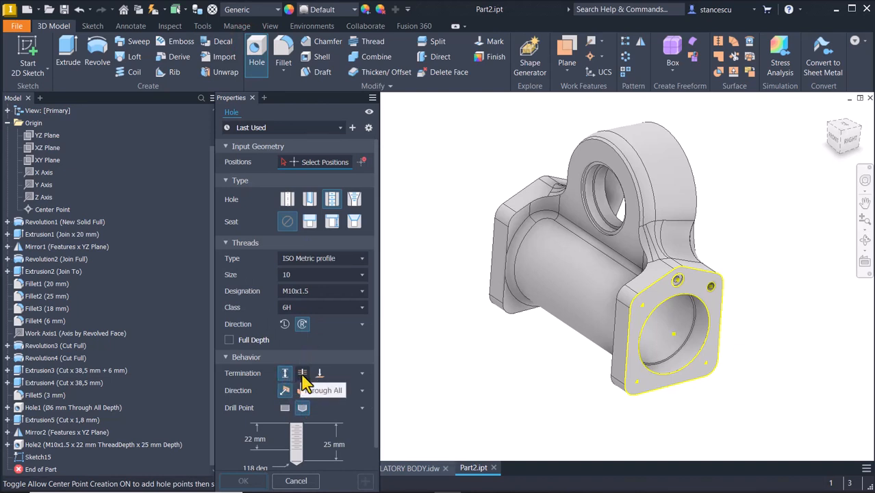
click(301, 373)
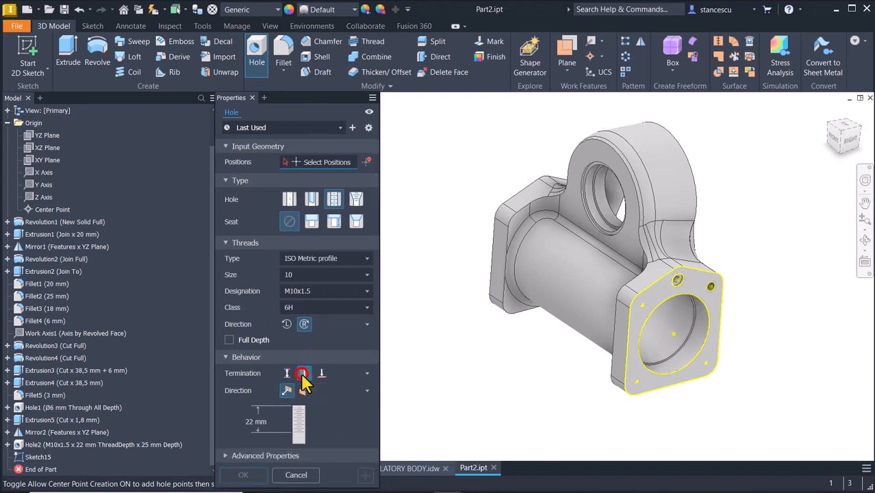
click(228, 341)
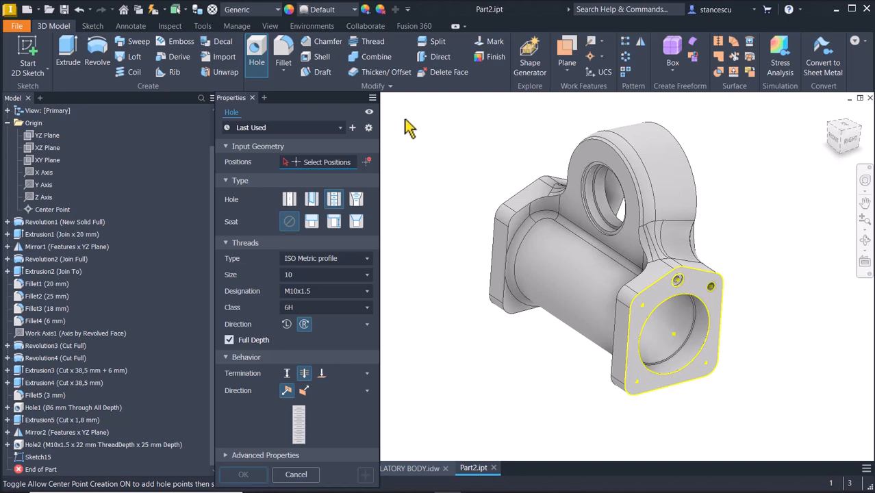
click(642, 306)
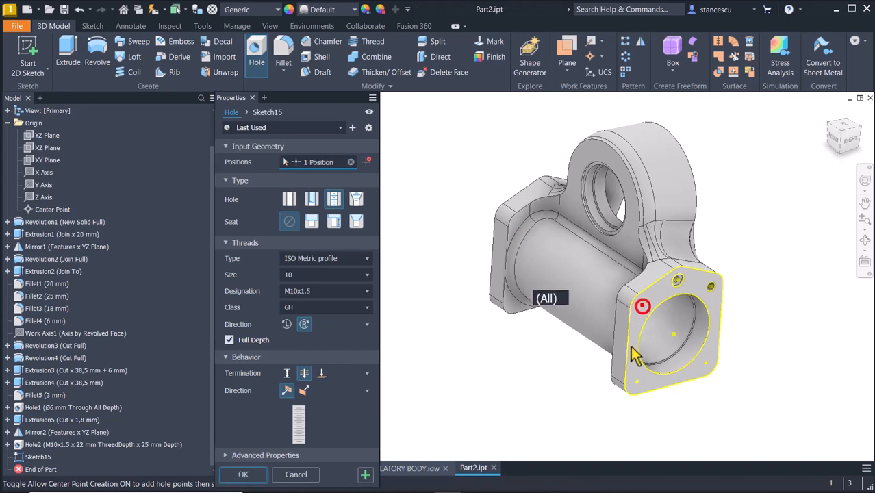
click(637, 383)
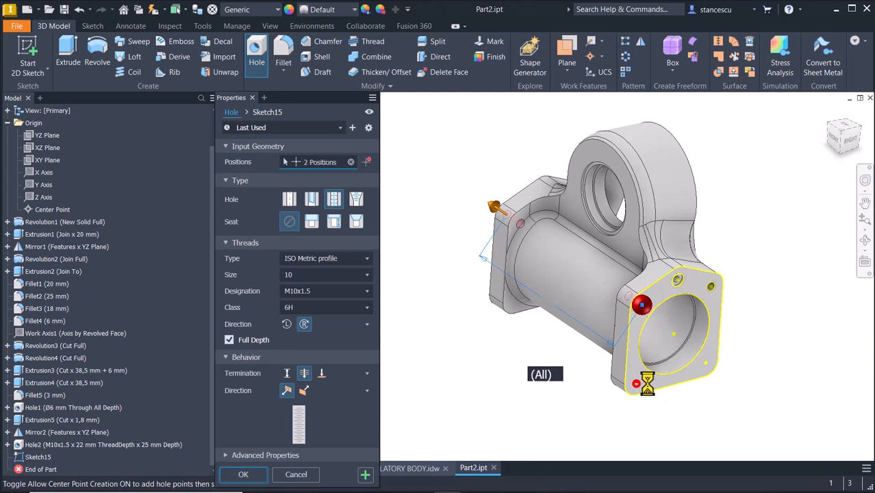
click(705, 362)
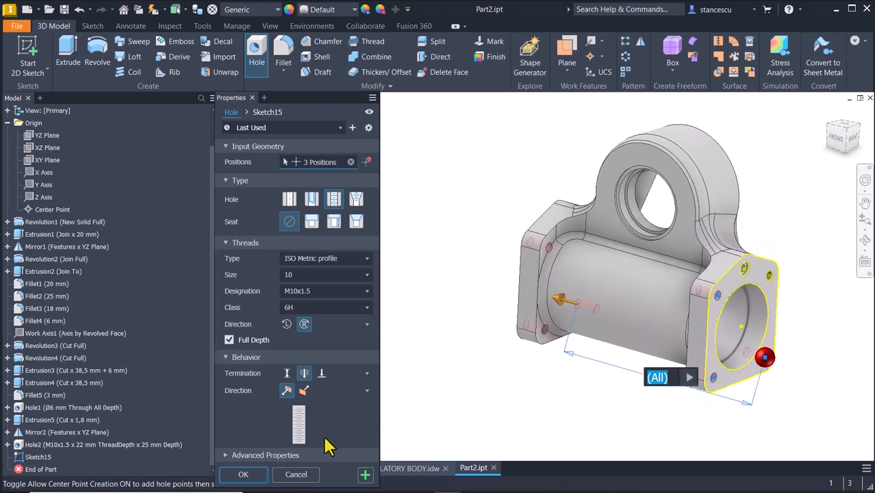
click(234, 478)
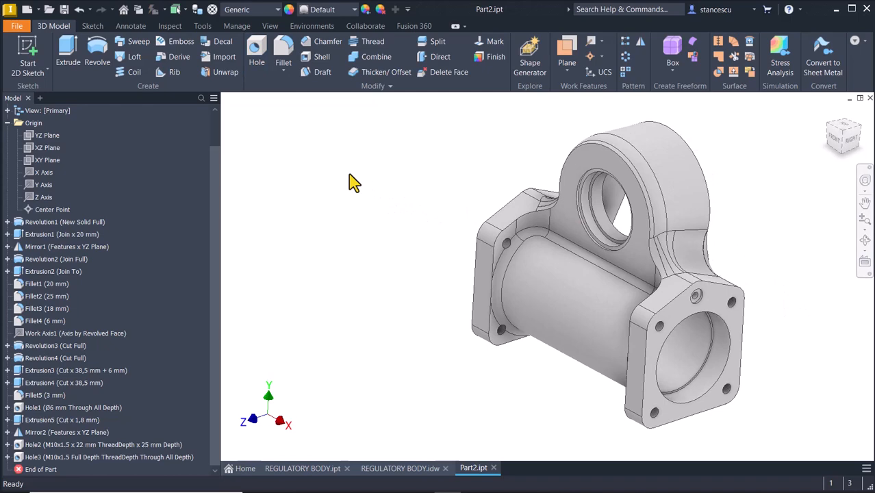
Mirror the 25 mm deep M10 blind hole about the YZ plane onto the opposite flange
click(639, 41)
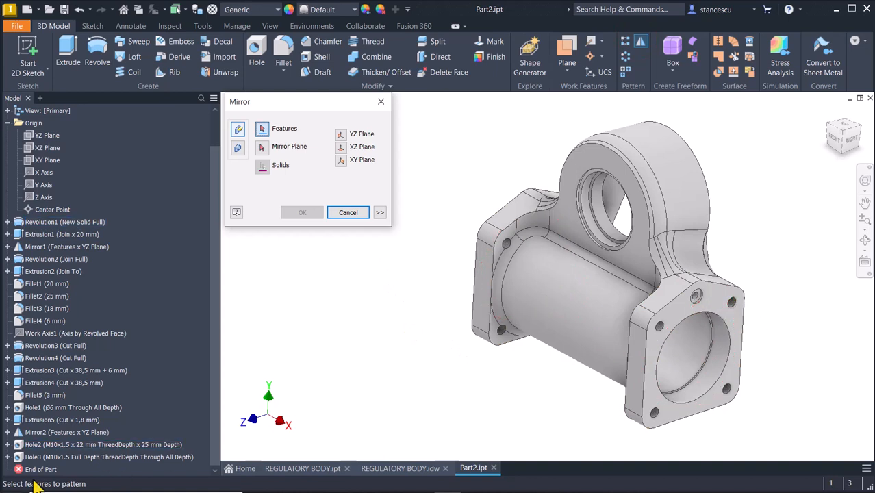
click(46, 445)
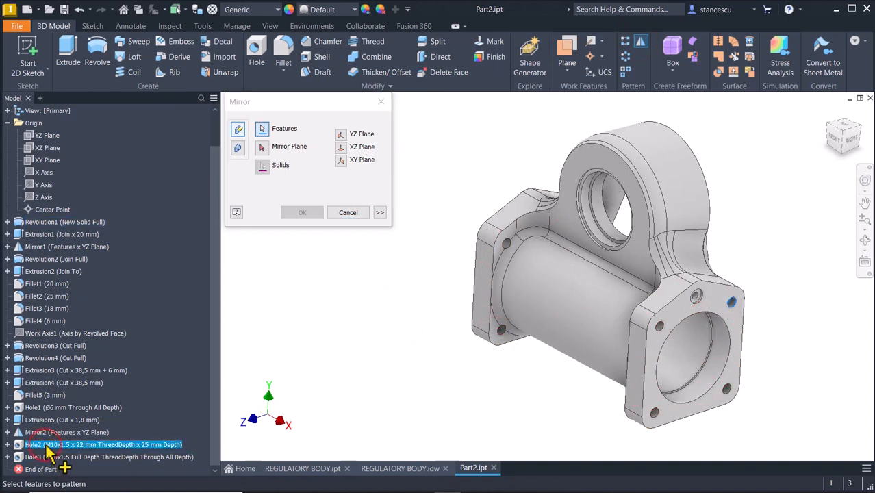
click(262, 150)
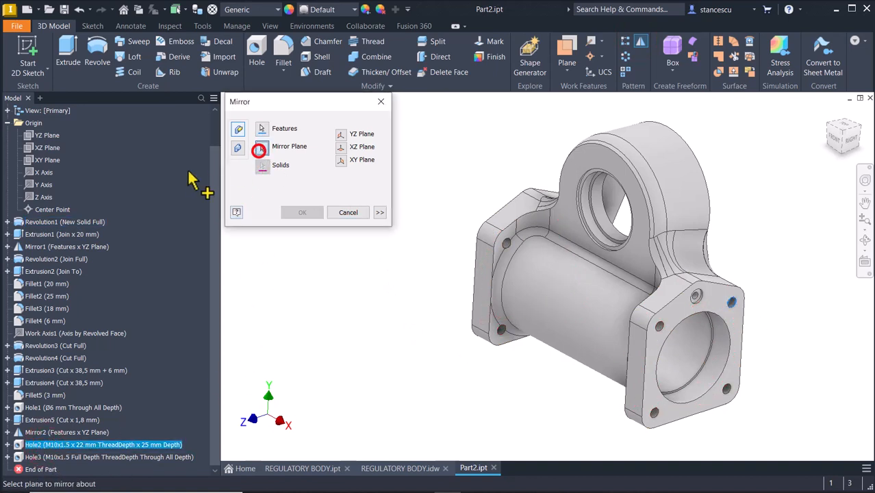
click(41, 135)
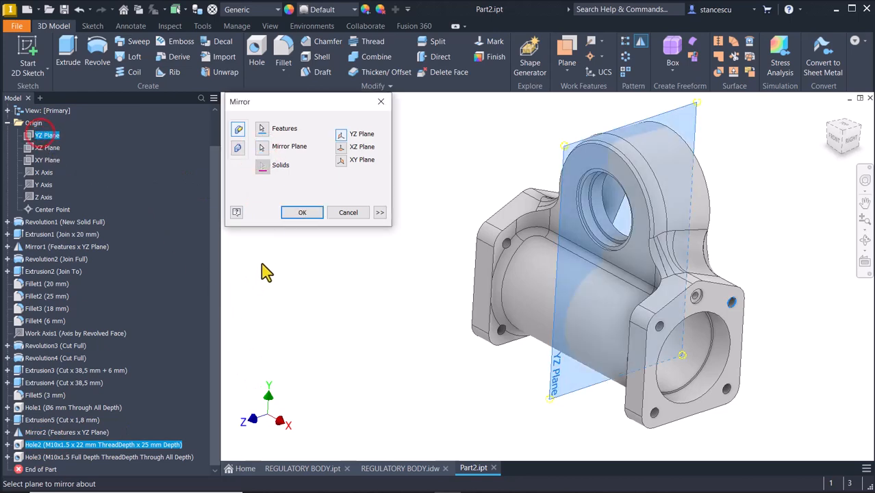
click(301, 212)
shift+middle_drag(316, 231, 775, 211)
key(F6)
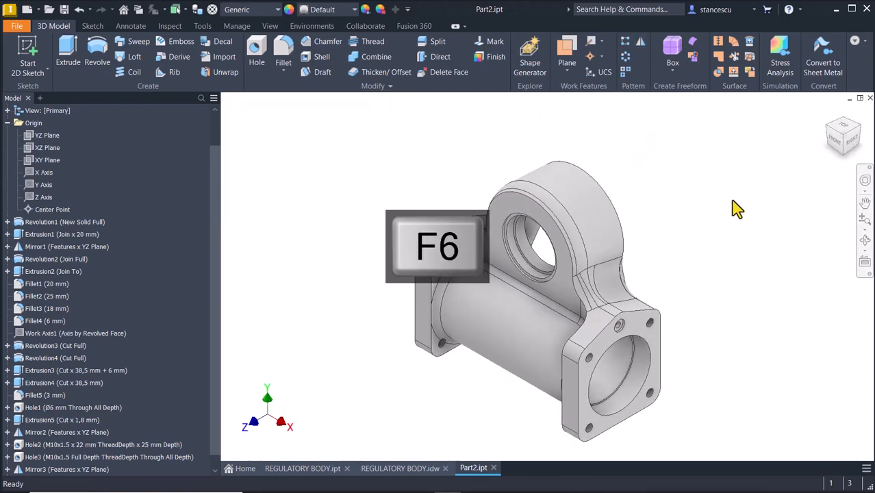
Switch to REGULATORY BODY.idw and examine the arc radius and angles that position the holes around the lug bore
click(399, 469)
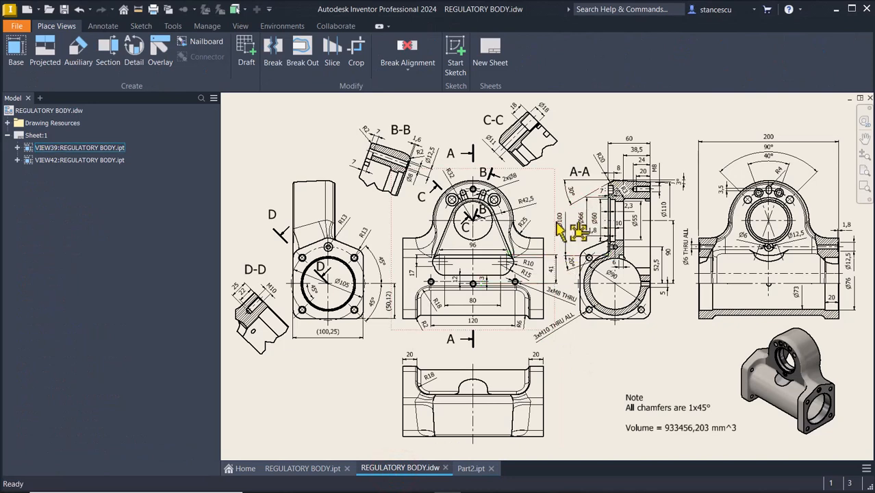
scroll(540, 214, down, 3)
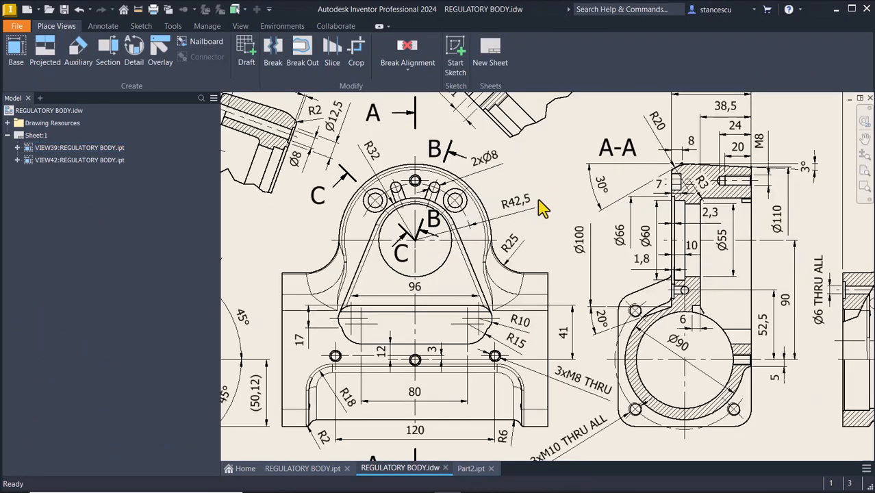
scroll(539, 200, down, 3)
middle_drag(538, 200, 646, 218)
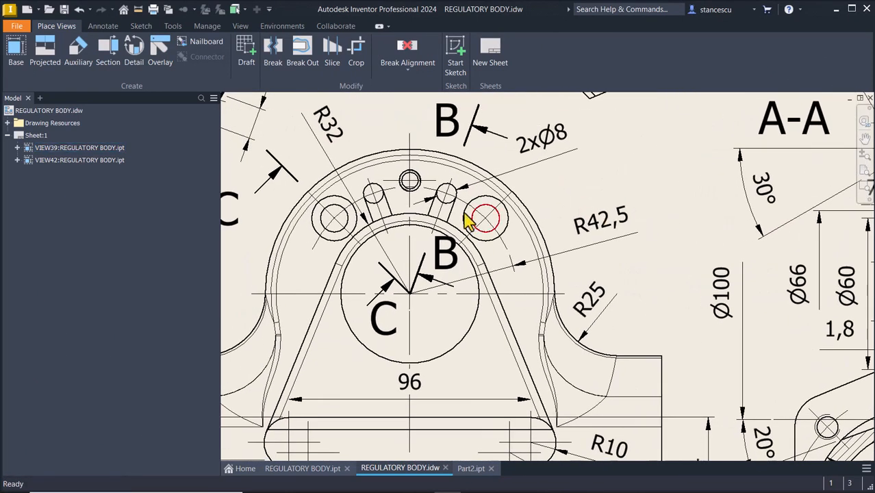
click(329, 229)
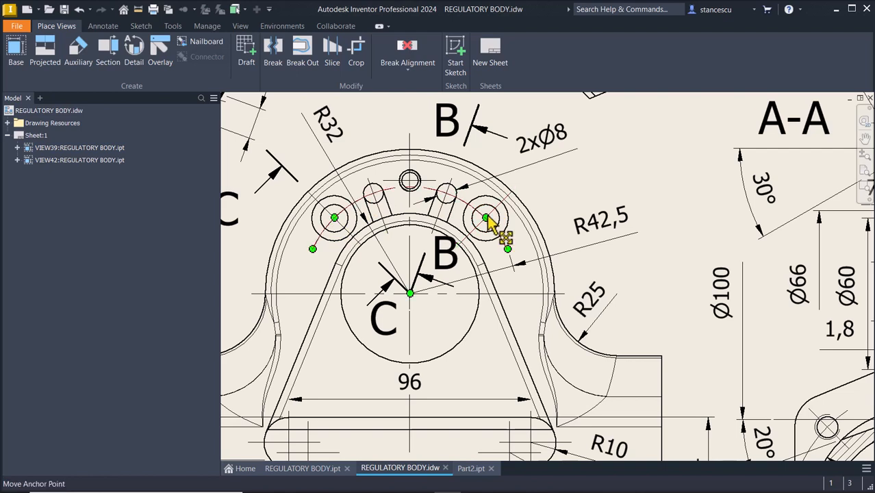
key(Escape)
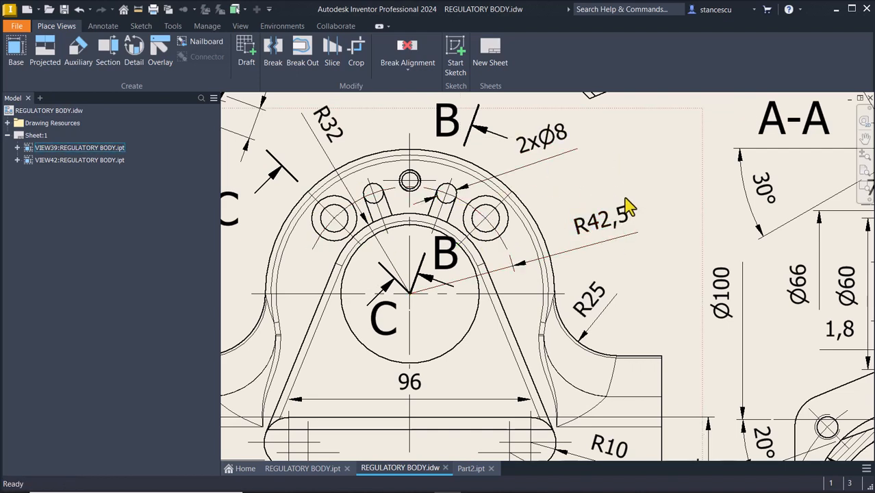
scroll(609, 198, down, 5)
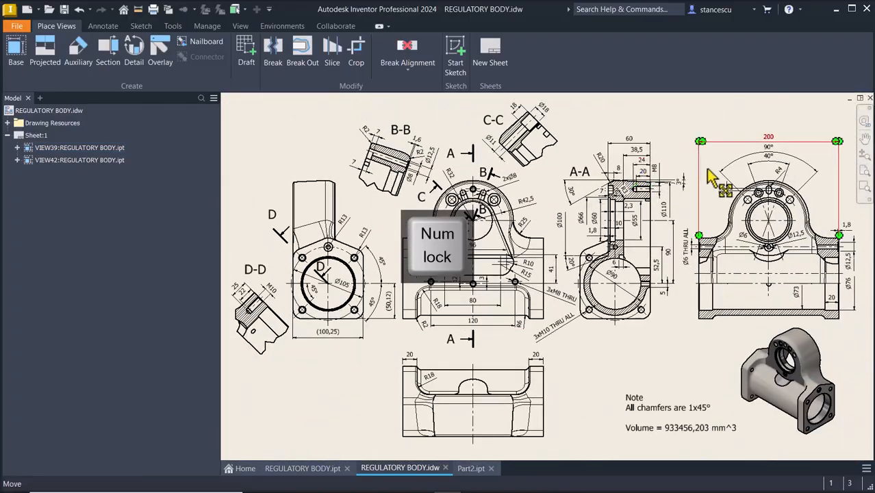
scroll(797, 180, up, 2)
scroll(826, 173, up, 3)
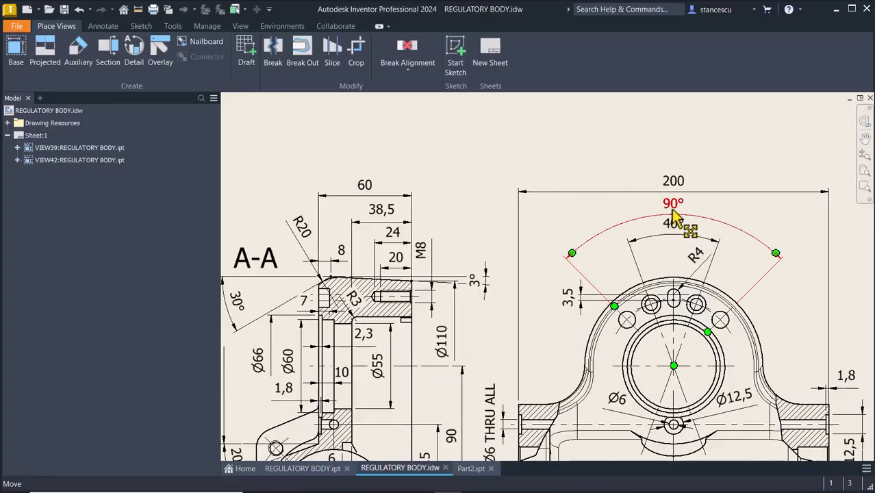
scroll(675, 217, down, 1)
middle_drag(718, 362, 723, 315)
scroll(616, 308, down, 1)
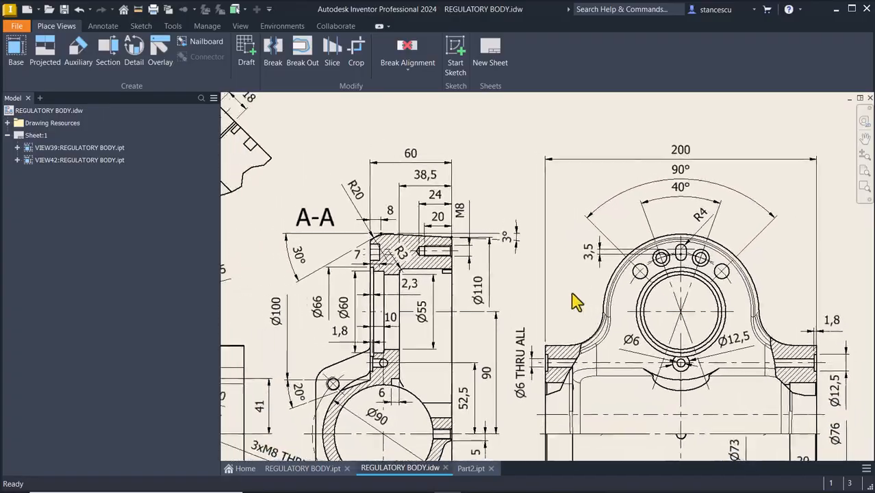
Examine the section views B-B and C-C in the drawing for the sizes and depths of the lug's holes
scroll(573, 294, down, 1)
middle_drag(572, 294, 683, 263)
mouse_move(531, 270)
middle_down()
mouse_move(711, 251)
mouse_move(701, 254)
middle_up()
middle_drag(452, 259, 588, 258)
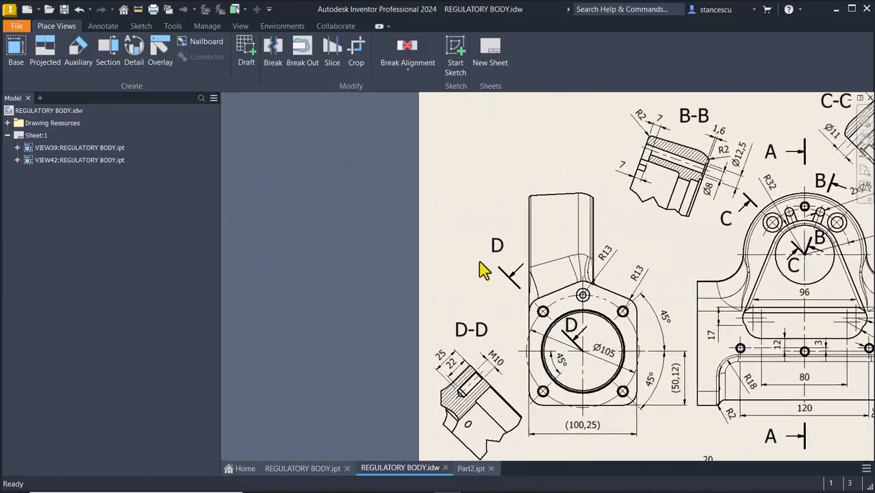
scroll(484, 270, up, 2)
middle_drag(642, 262, 549, 261)
middle_drag(449, 340, 443, 323)
middle_drag(613, 230, 586, 236)
mouse_move(730, 226)
middle_down()
mouse_move(641, 233)
mouse_move(635, 225)
middle_up()
scroll(691, 236, down, 2)
mouse_move(696, 236)
middle_down()
mouse_move(708, 251)
mouse_move(691, 294)
middle_up()
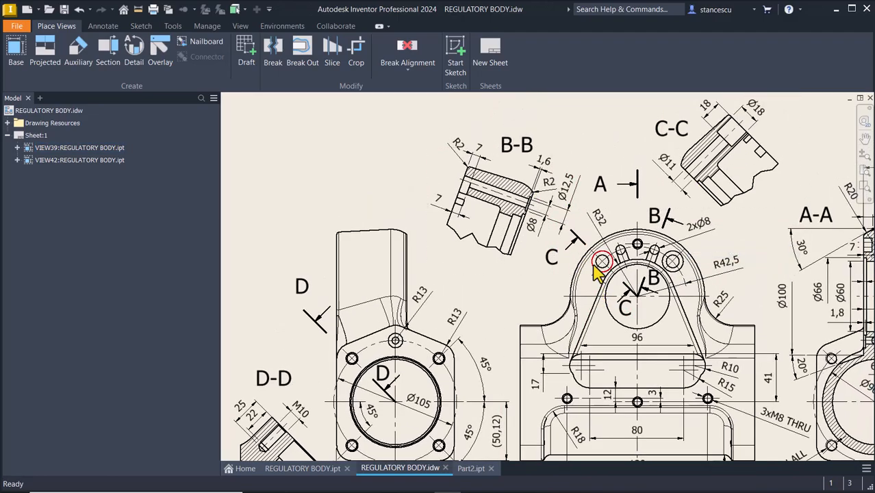
Compare sections C-C and B-B with the holes and slots around the lug bore in the drawing's front view
scroll(657, 164, up, 3)
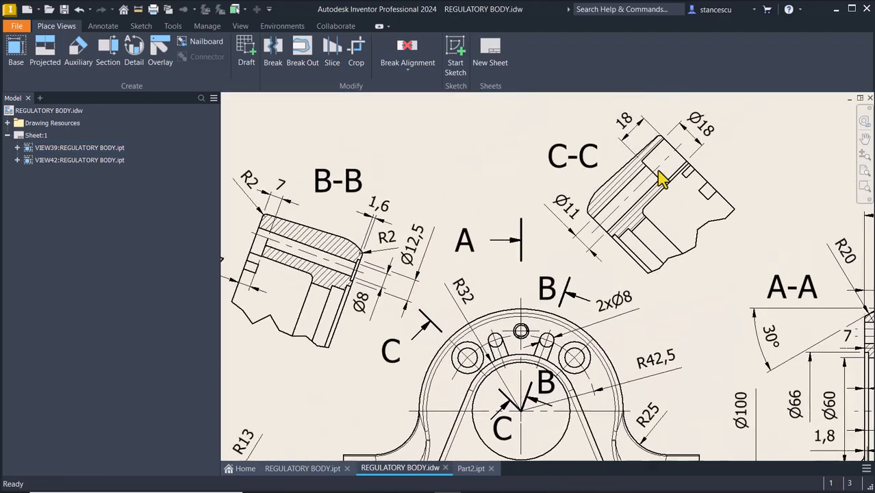
middle_drag(659, 179, 645, 220)
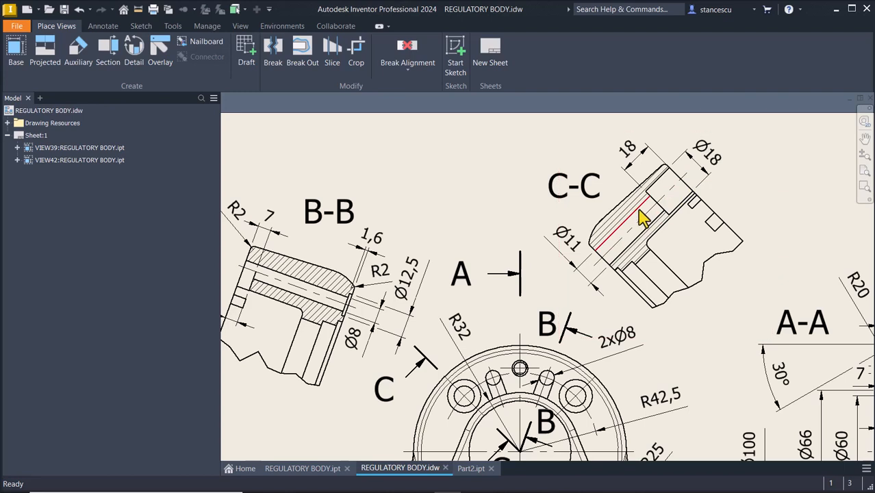
click(581, 251)
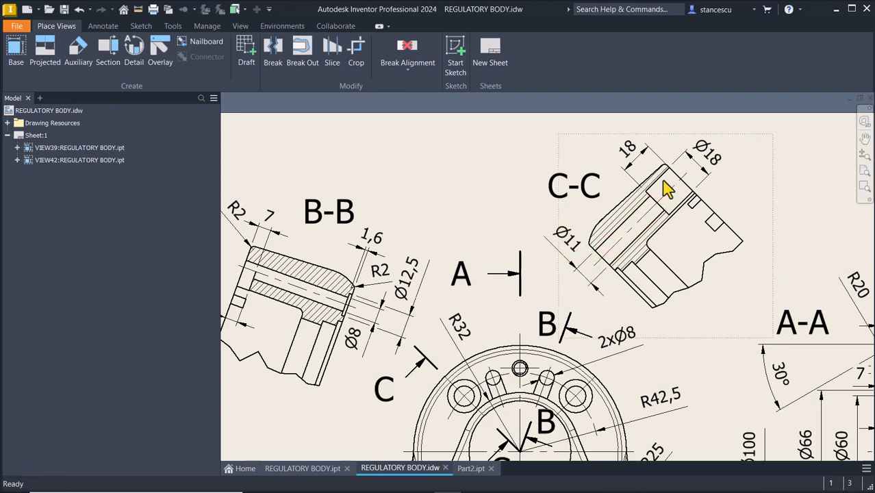
scroll(678, 219, down, 3)
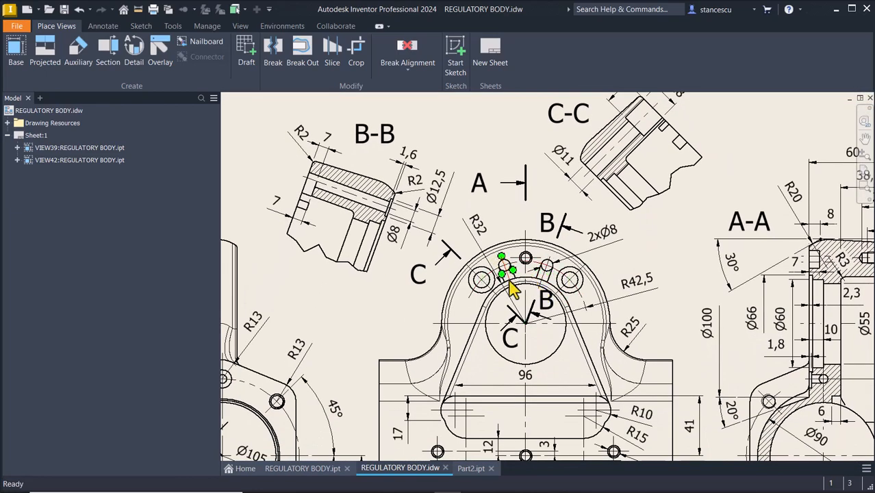
scroll(542, 273, down, 1)
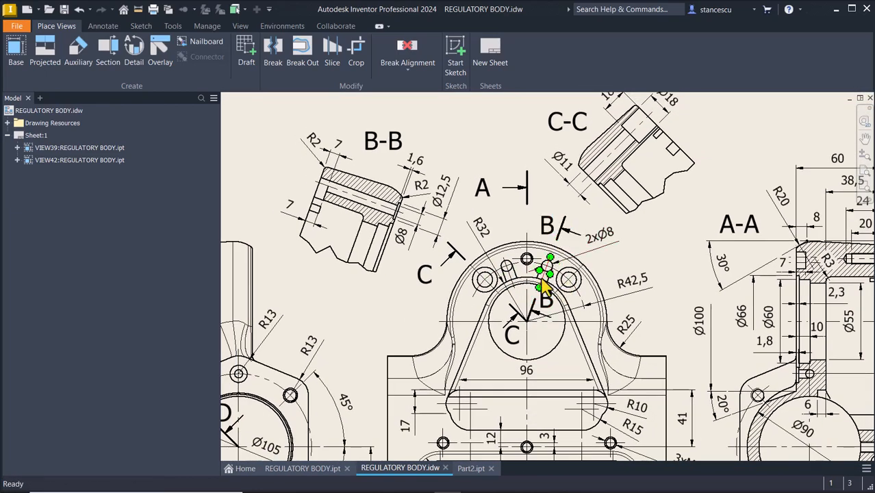
scroll(365, 230, up, 2)
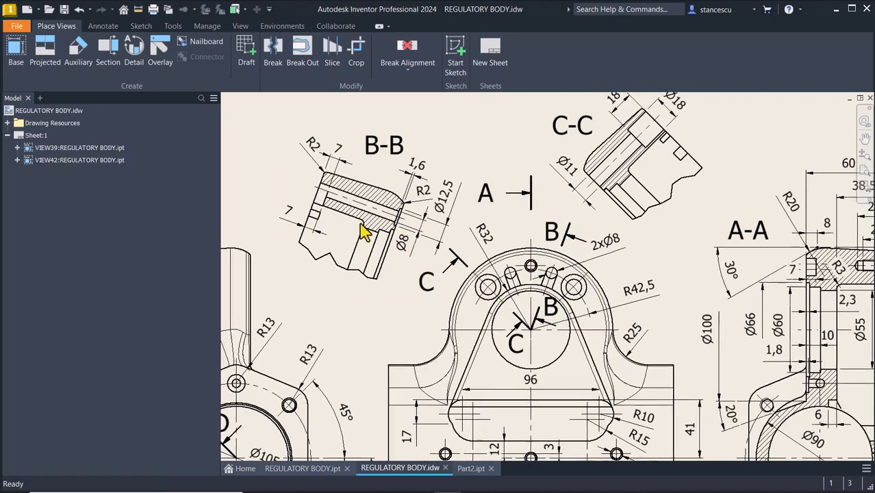
scroll(367, 231, up, 1)
middle_drag(367, 230, 375, 229)
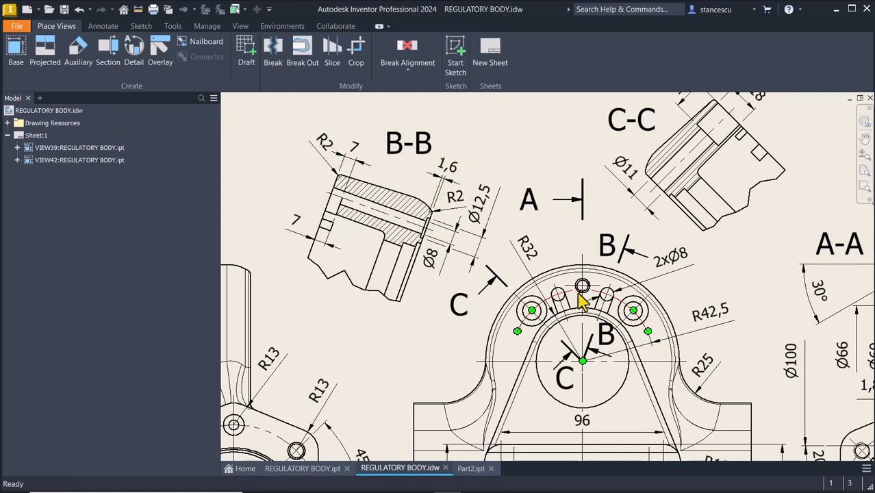
scroll(588, 280, down, 1)
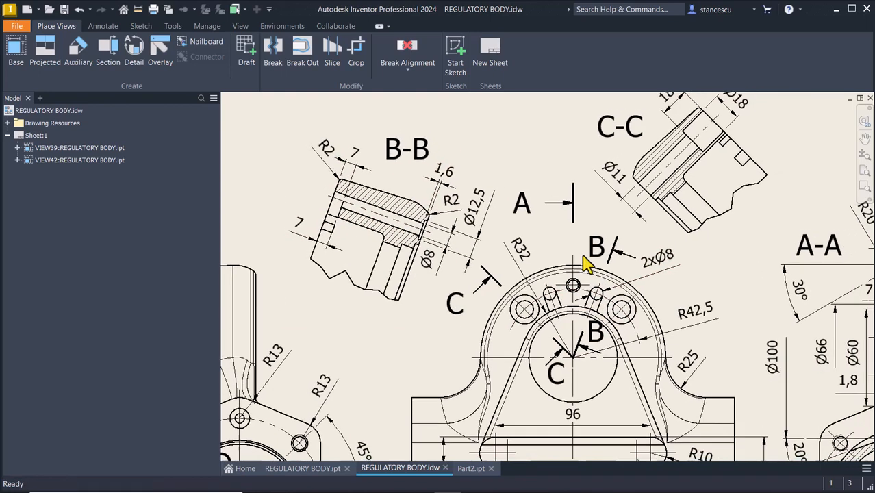
scroll(583, 259, down, 4)
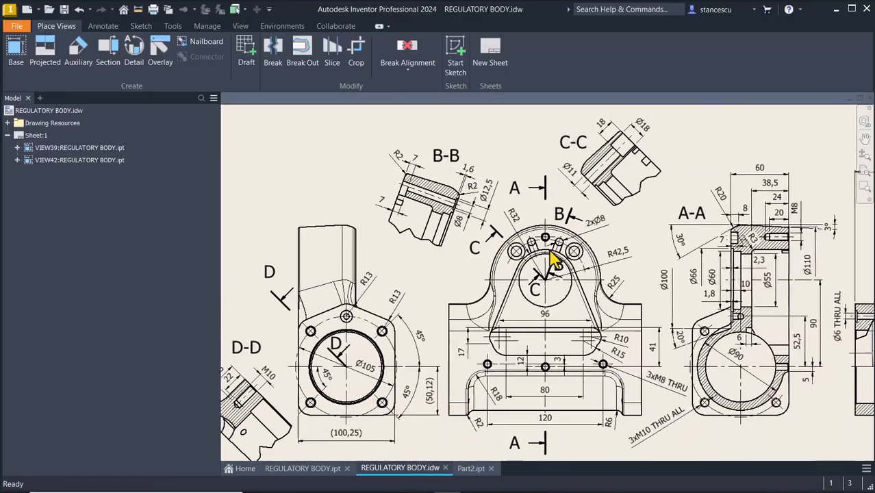
scroll(577, 250, down, 5)
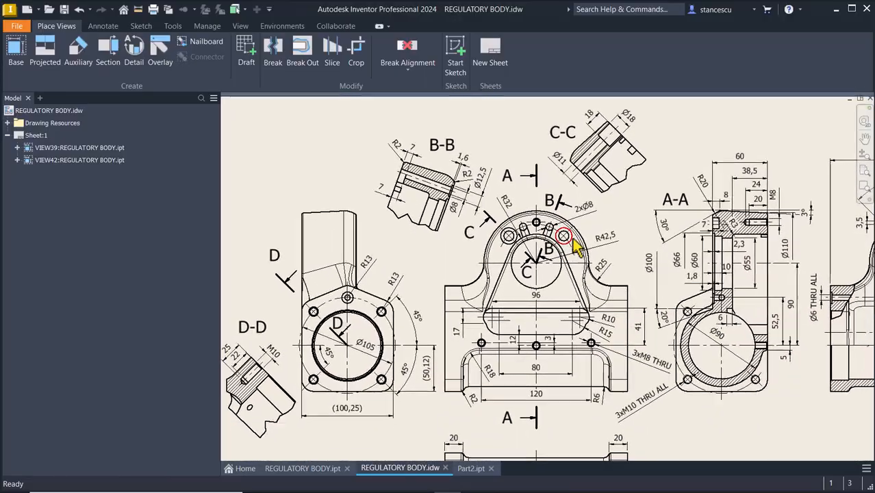
scroll(573, 245, up, 4)
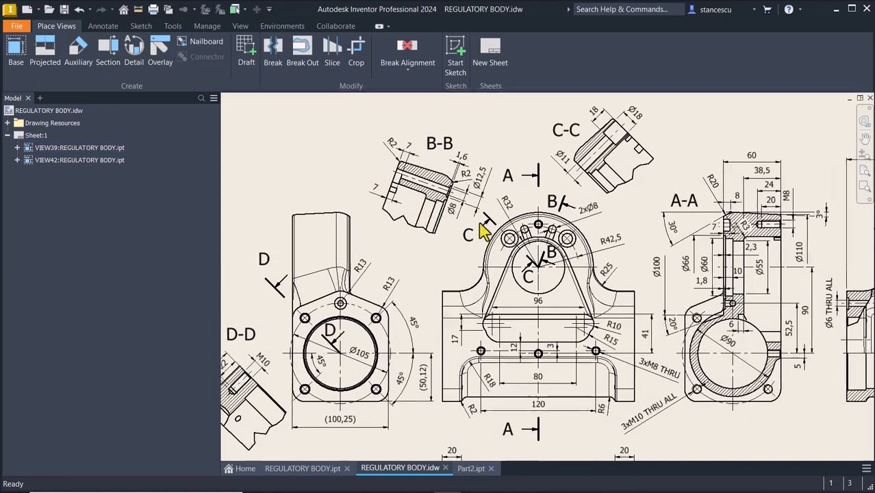
key(F6)
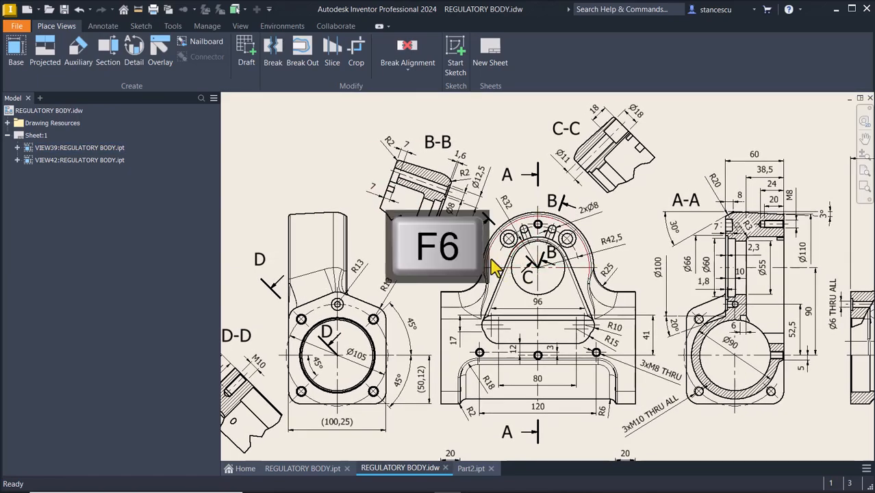
key(Num_Lock)
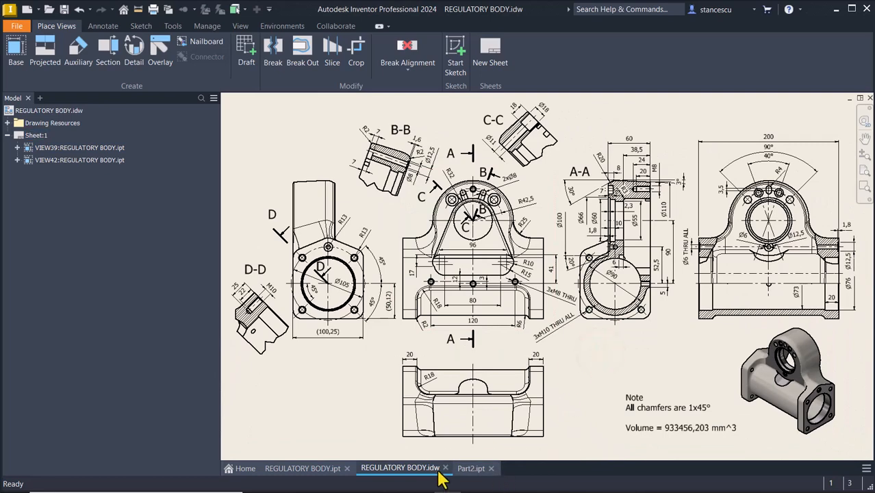
In Part2.ipt, sketch a 42.5 mm line on the lug's front face from the bore centre at an angle of 90-45 degrees
click(469, 469)
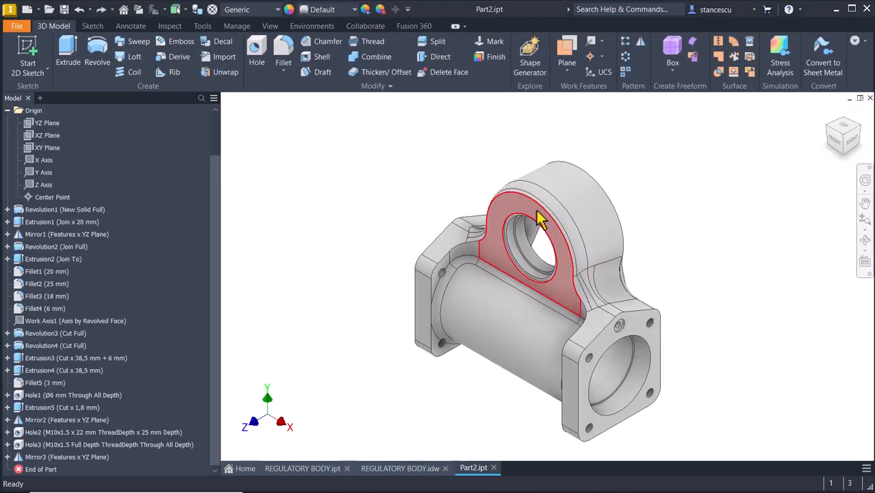
click(536, 218)
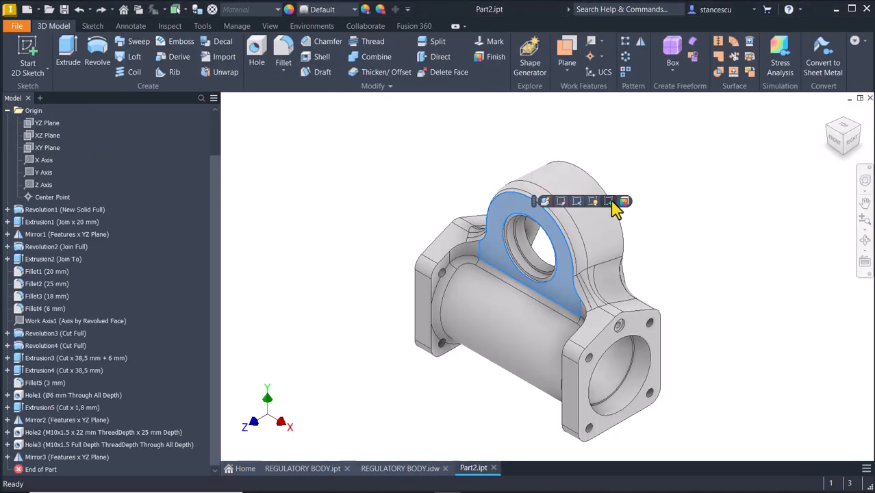
click(611, 200)
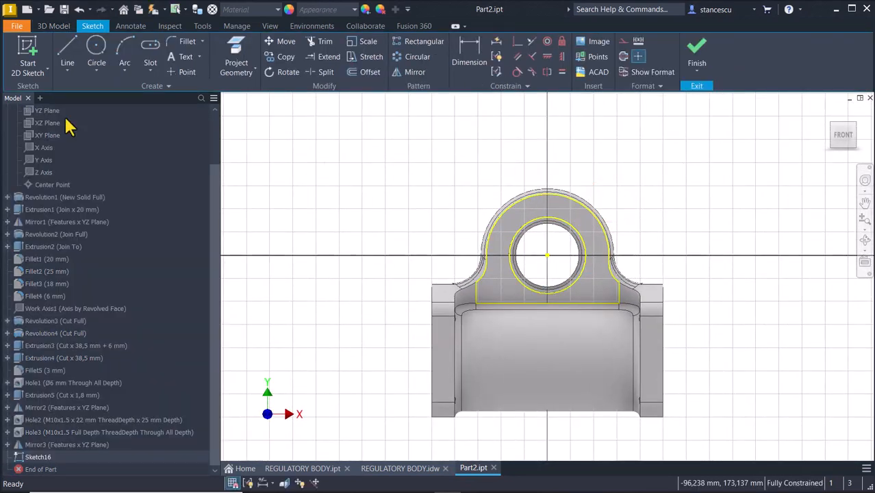
click(67, 54)
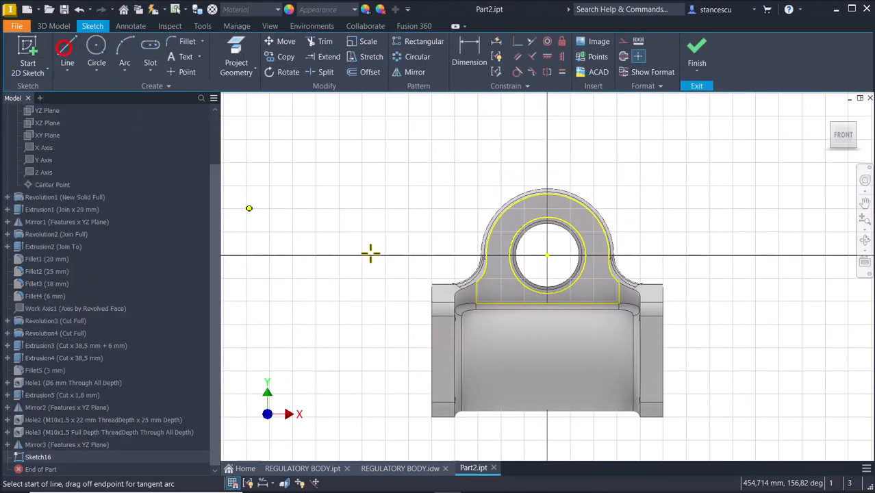
click(547, 256)
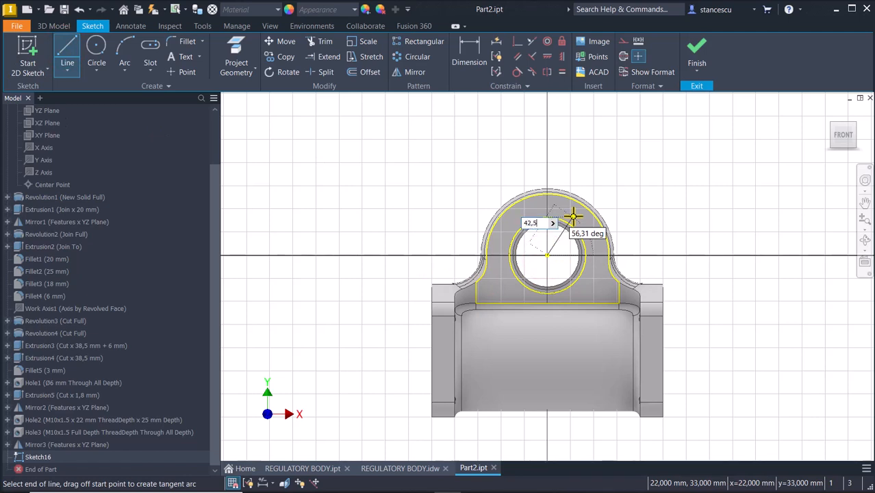
text(42,5)
key(Tab)
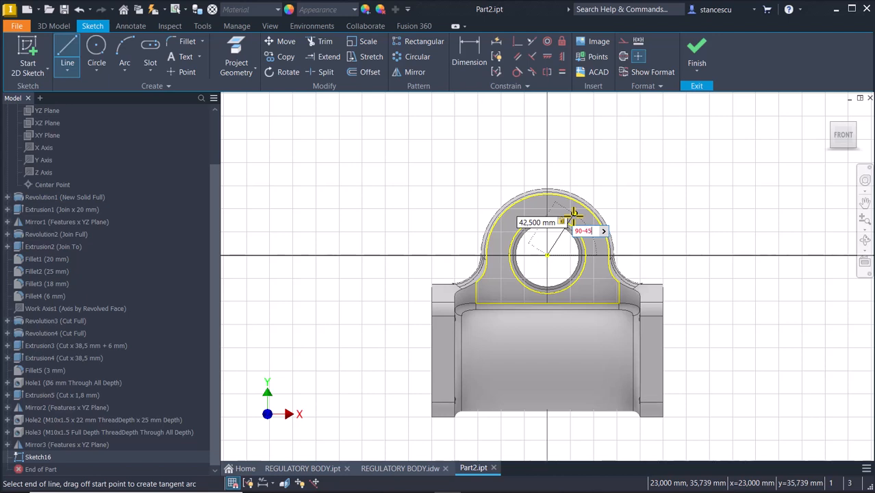
key(Return)
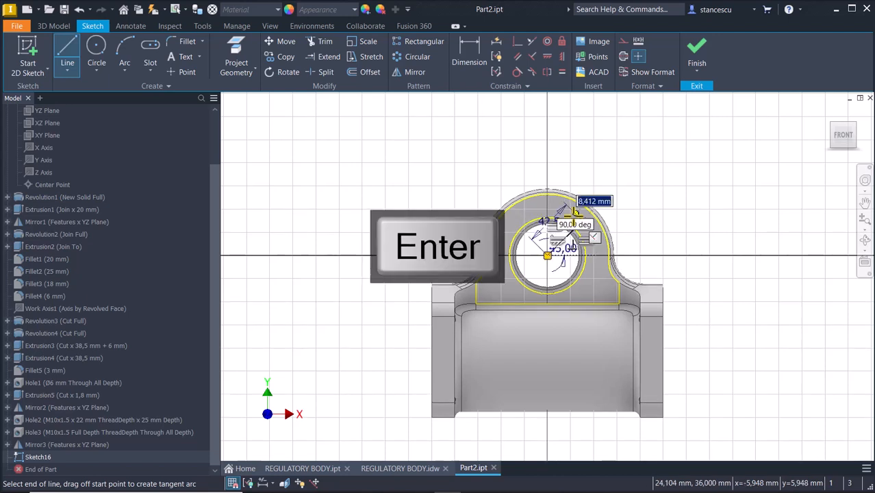
key(Escape)
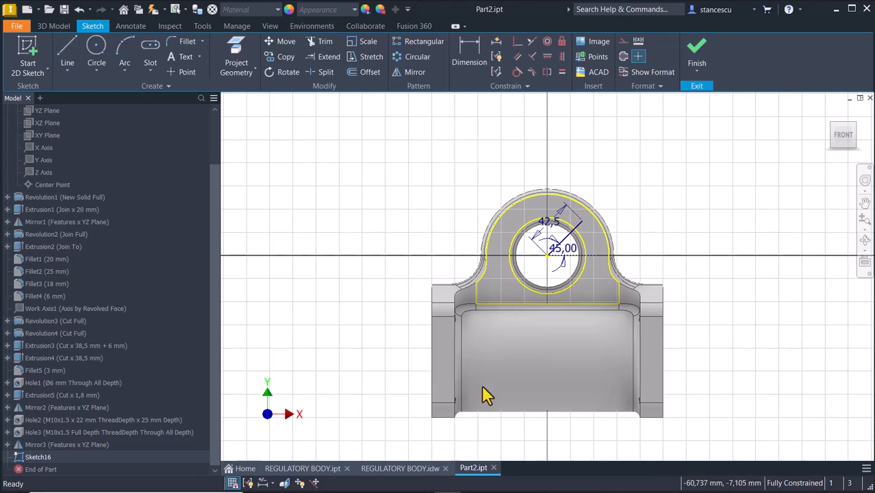
Check the hole position angles and section C-C in REGULATORY BODY.idw, and return to Part2.ipt
click(401, 469)
scroll(415, 228, up, 3)
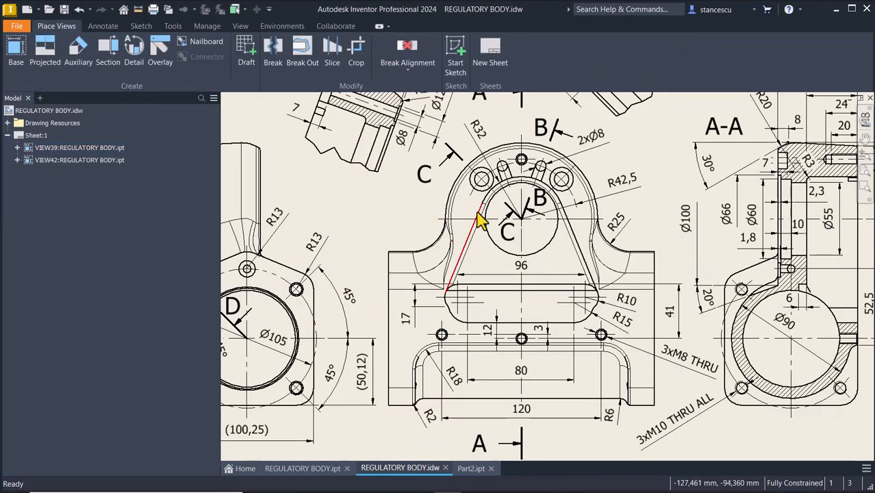
middle_drag(719, 236, 302, 304)
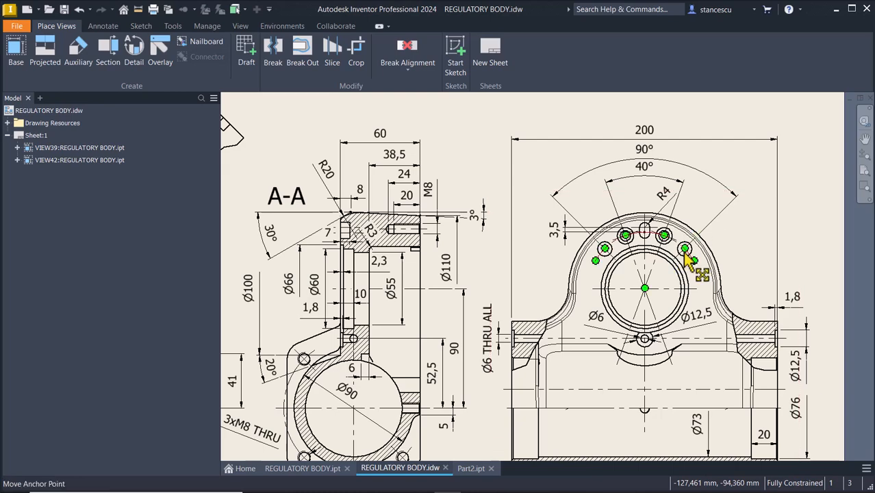
mouse_move(490, 305)
middle_down()
mouse_move(644, 322)
mouse_move(697, 339)
middle_up()
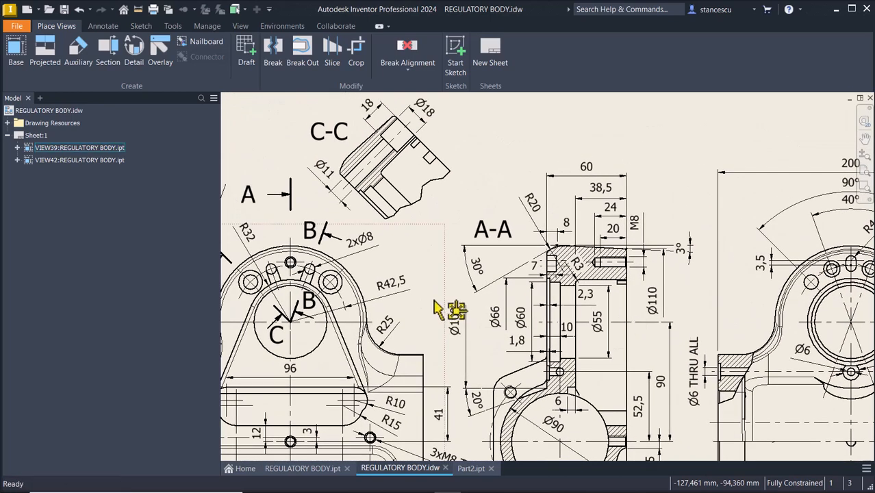
middle_drag(438, 309, 544, 320)
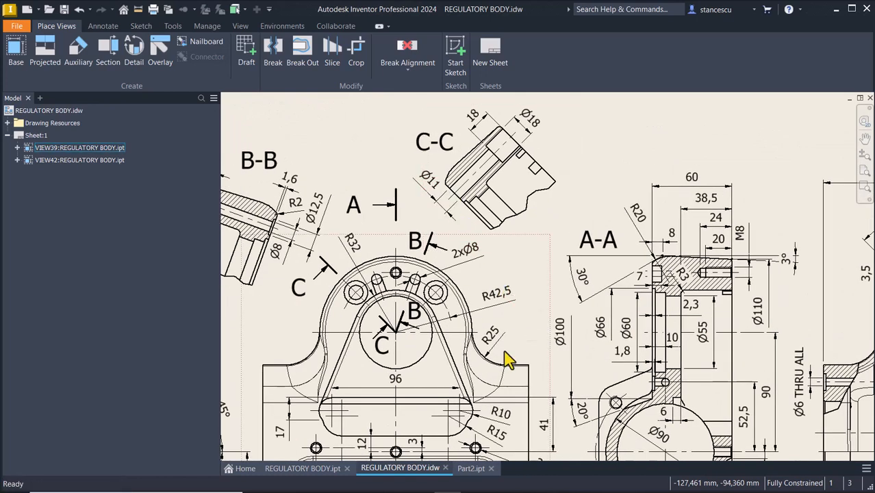
click(473, 470)
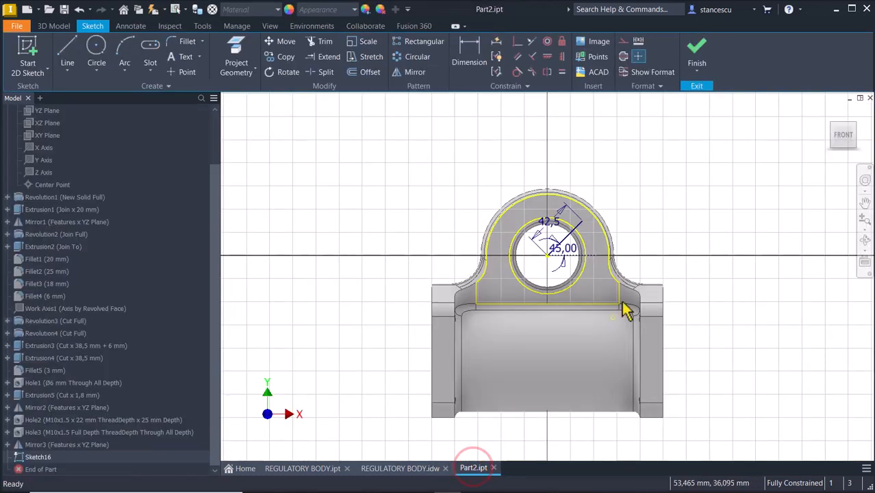
click(659, 188)
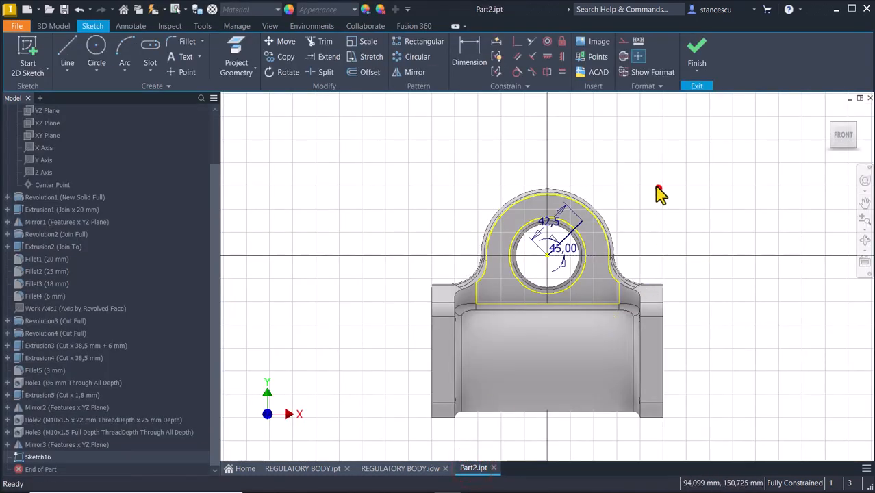
Finish the sketch and create a simple 11 mm diameter through-all hole at the outer endpoint of the 42.5 mm line
click(696, 55)
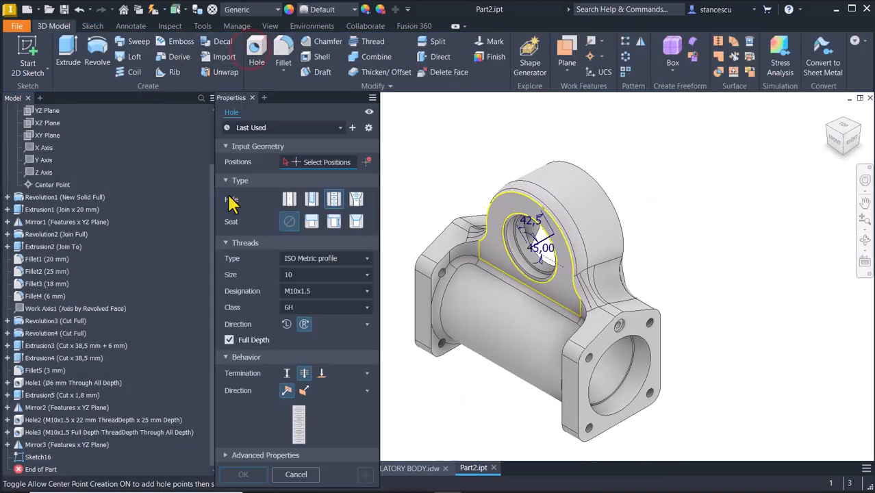
click(289, 199)
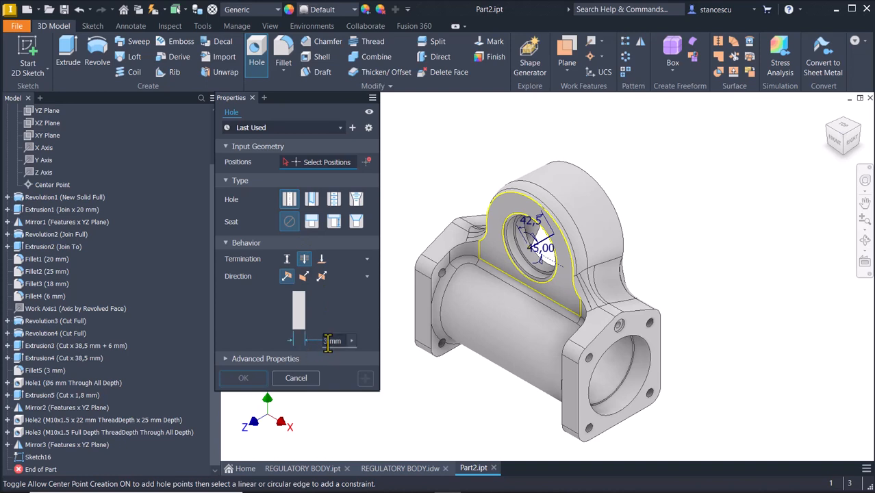
text(11)
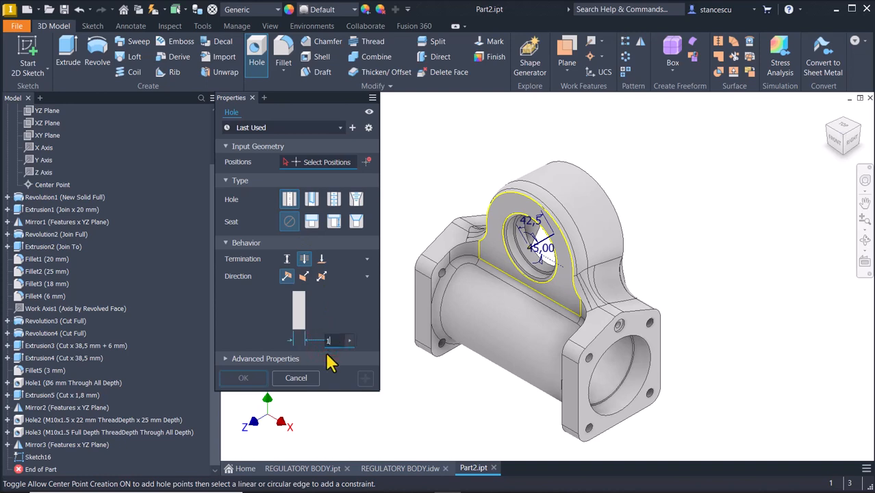
click(557, 234)
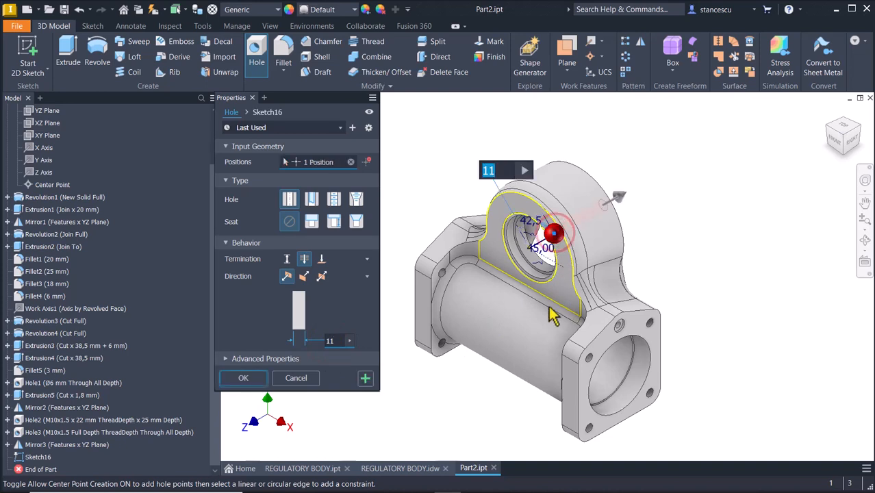
click(243, 378)
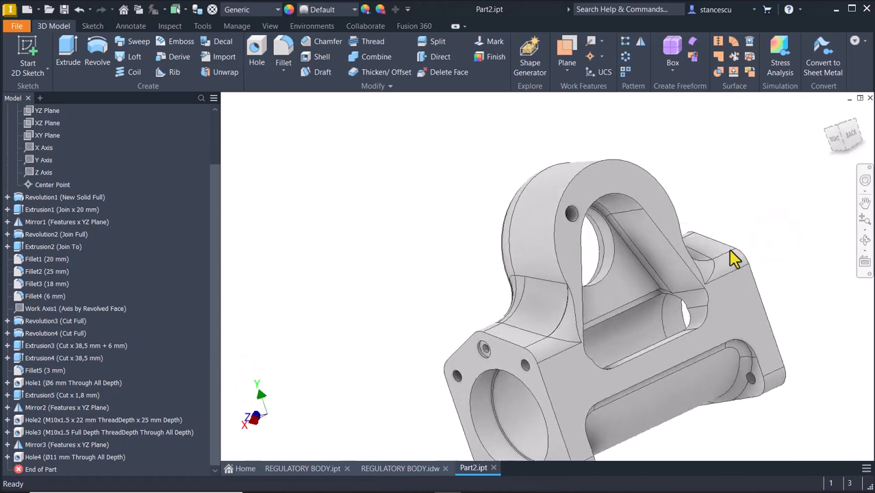
Sketch an 18 mm diameter circle on the lug's back face, concentric with the 11 mm hole, and finish the sketch
click(590, 266)
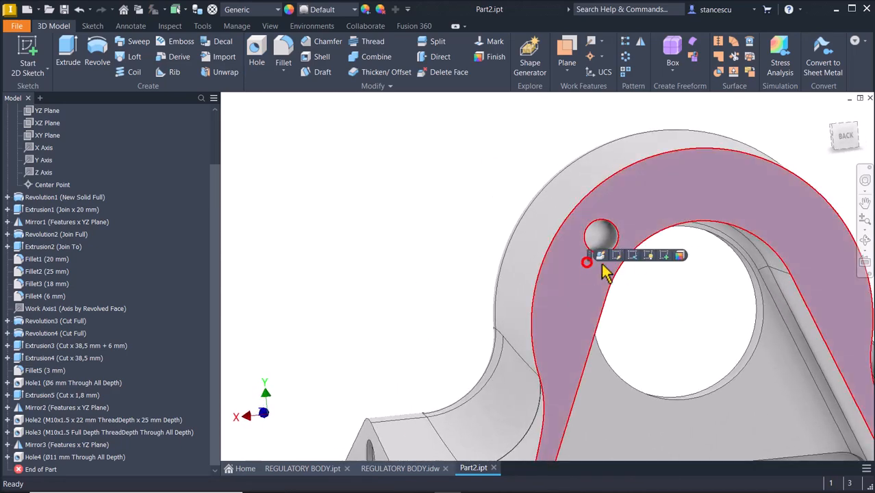
click(664, 256)
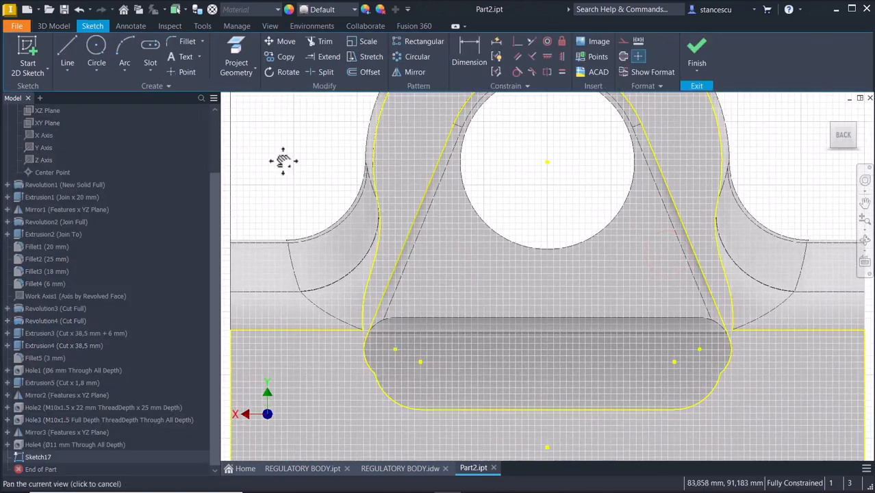
middle_drag(283, 161, 289, 312)
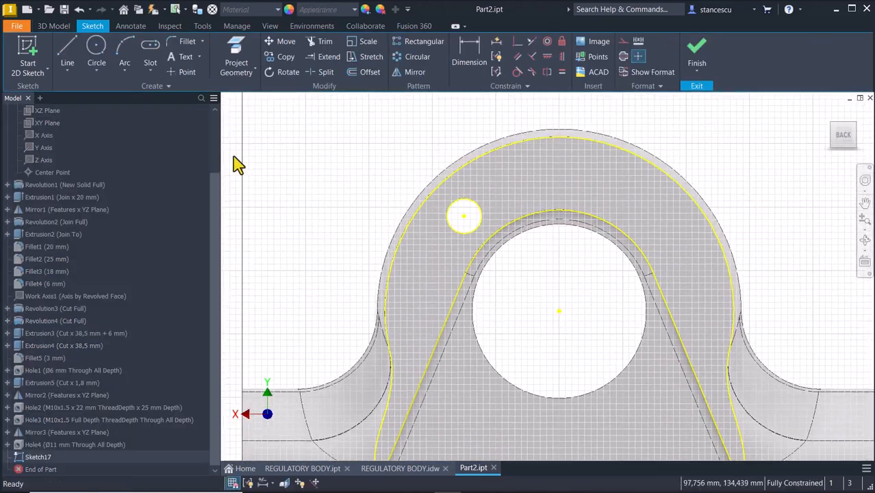
click(99, 49)
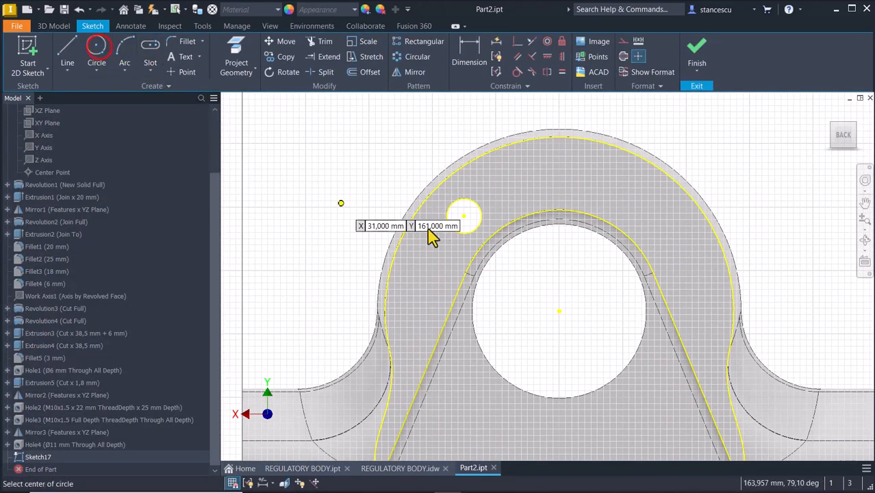
click(463, 217)
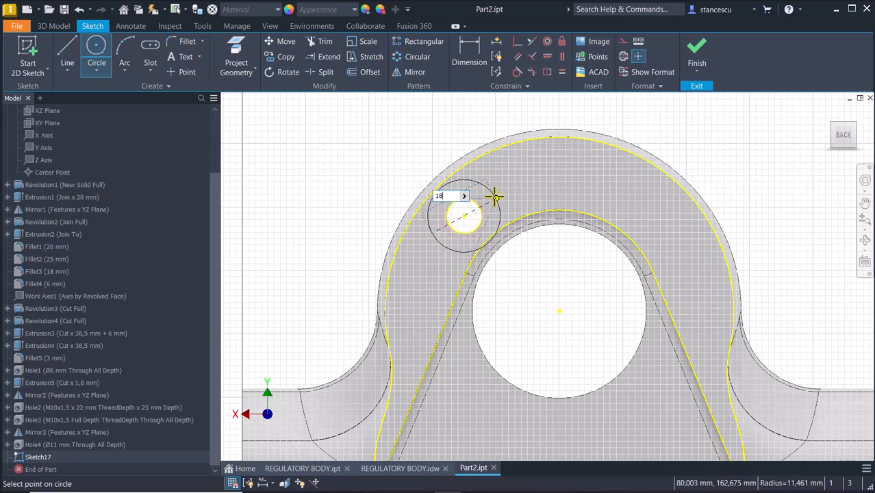
key(Return)
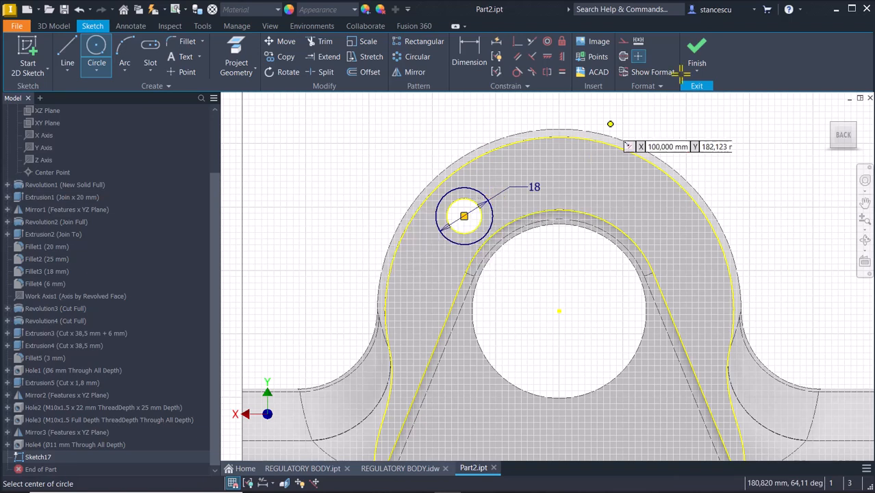
click(696, 48)
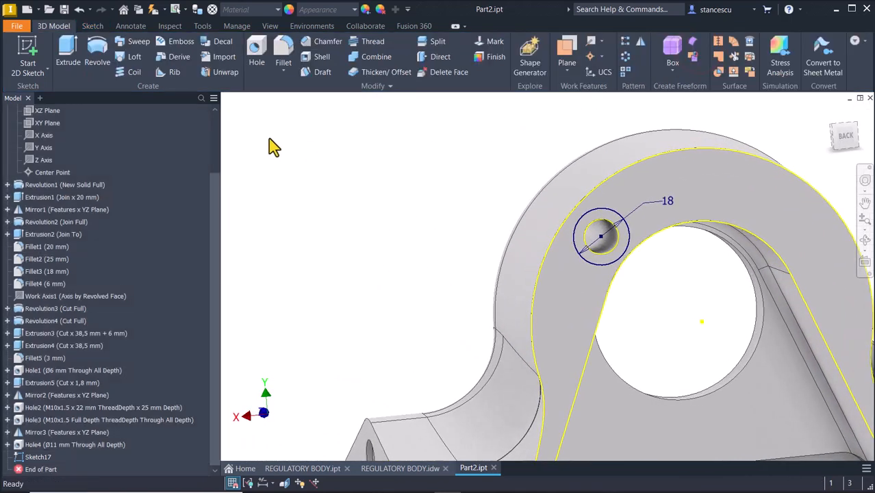
Cut the ring between the 18 mm circle and the 11 mm hole 18 mm deep into the lug with Extrude
click(68, 55)
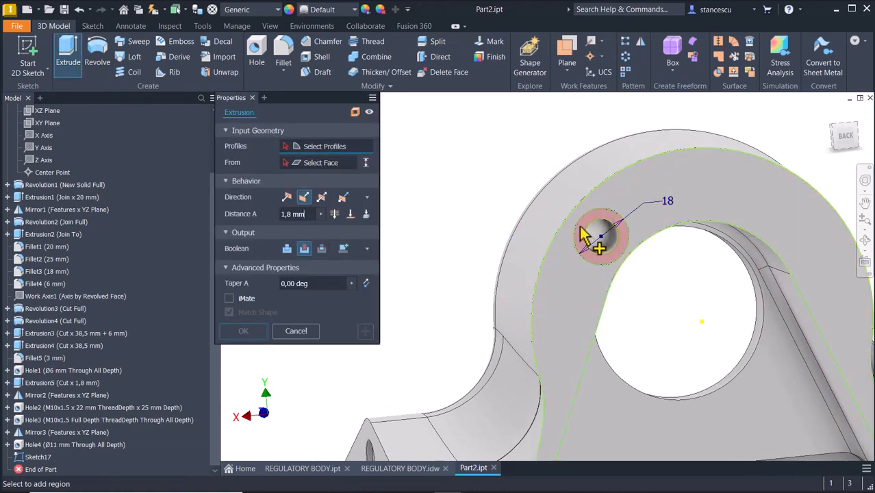
click(581, 228)
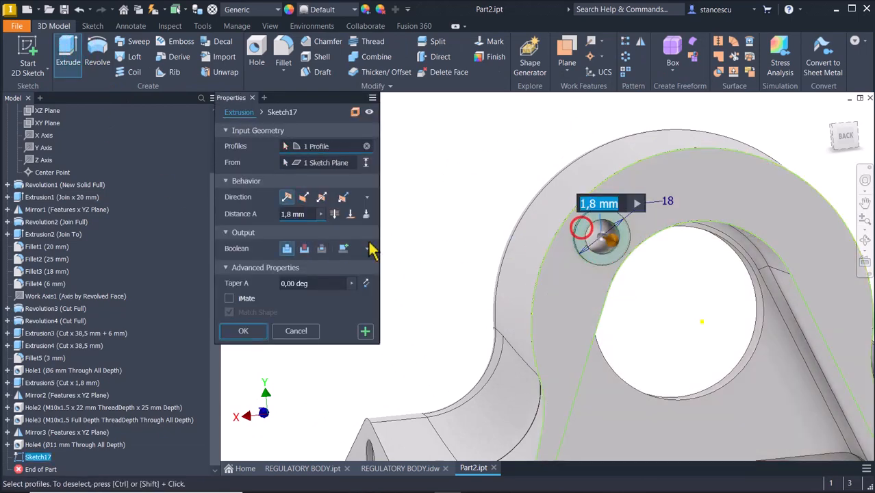
shift+middle_drag(461, 236, 622, 308)
click(304, 248)
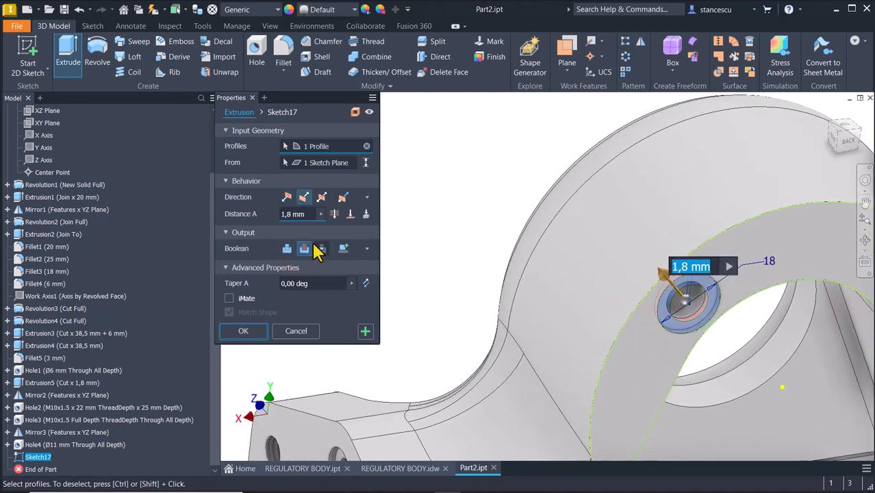
text(18)
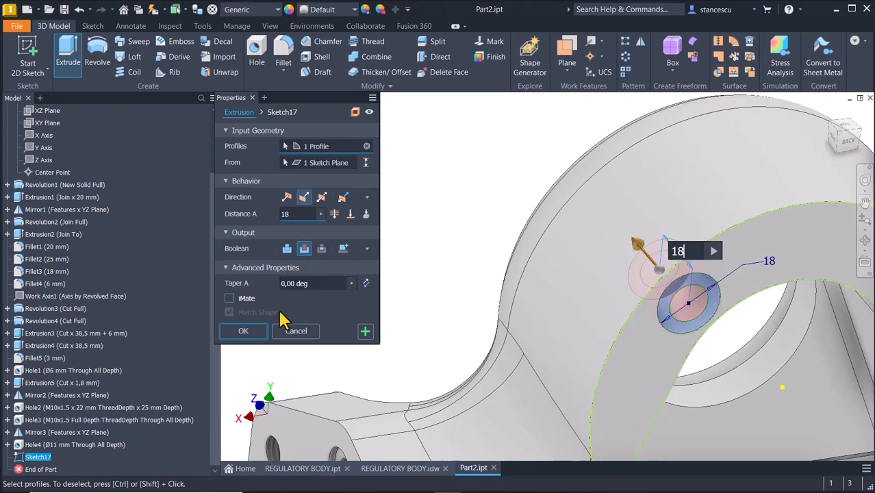
click(254, 331)
Sketch a 42.5 mm line on the lug's back face from the bore centre at an angle of 90+40/2 degrees, and finish the sketch
mouse_move(410, 226)
shift+middle_down()
mouse_move(429, 249)
mouse_move(467, 241)
mouse_move(760, 275)
mouse_move(684, 262)
shift+middle_up()
click(674, 261)
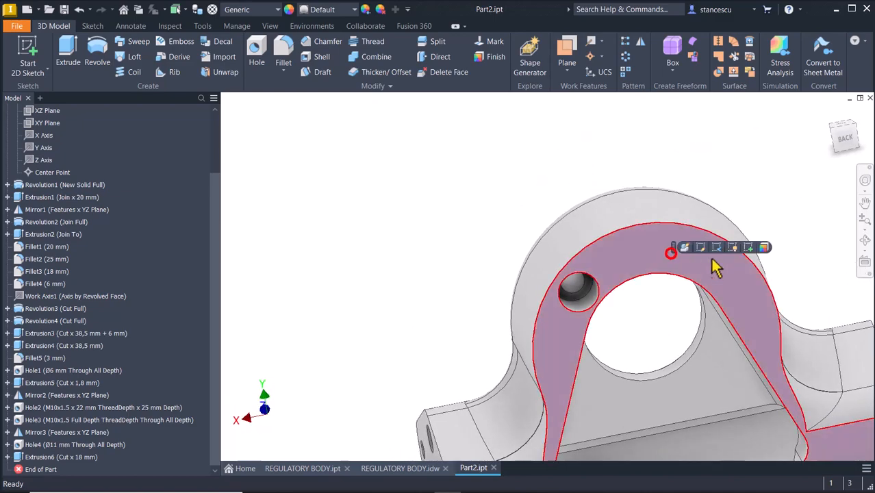
click(748, 248)
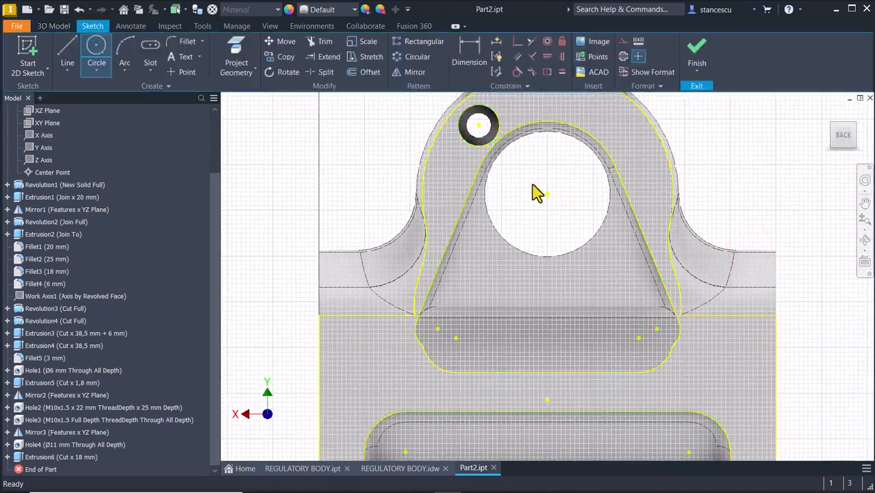
middle_drag(526, 192, 527, 261)
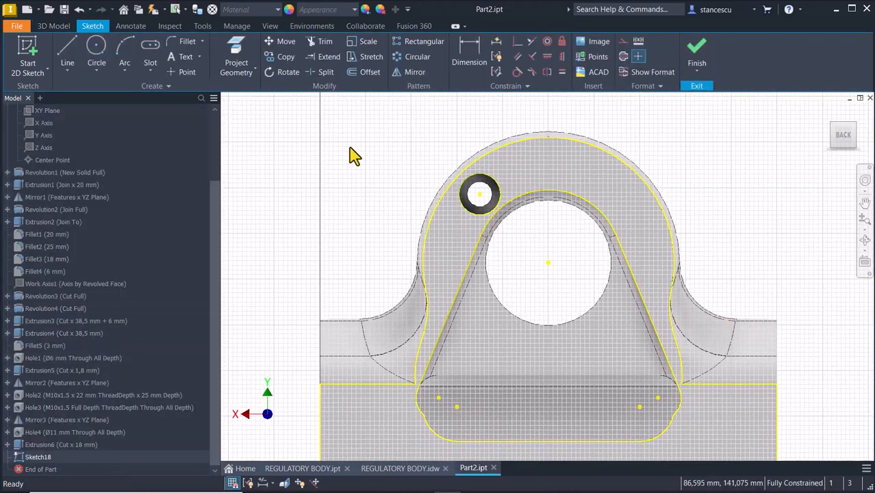
click(69, 50)
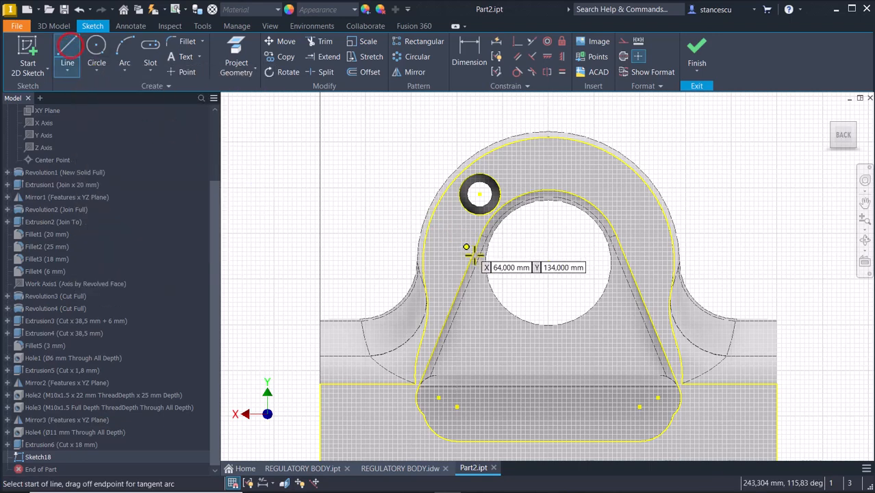
click(547, 262)
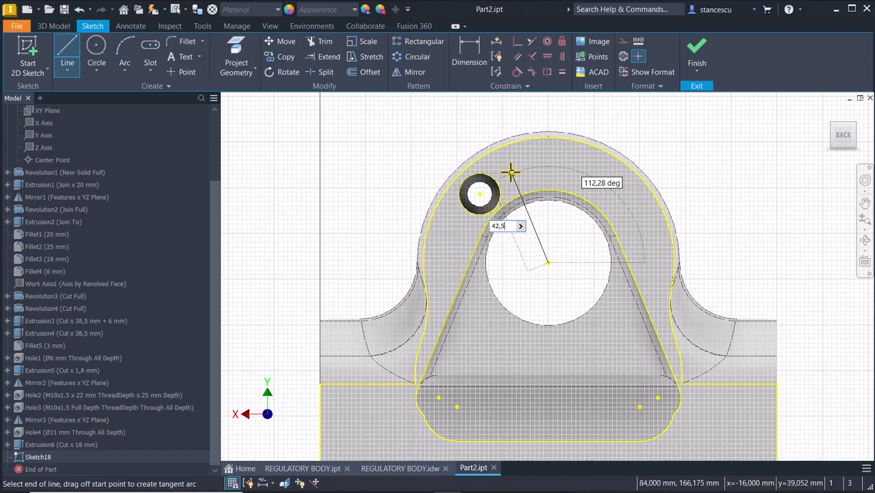
key(Tab)
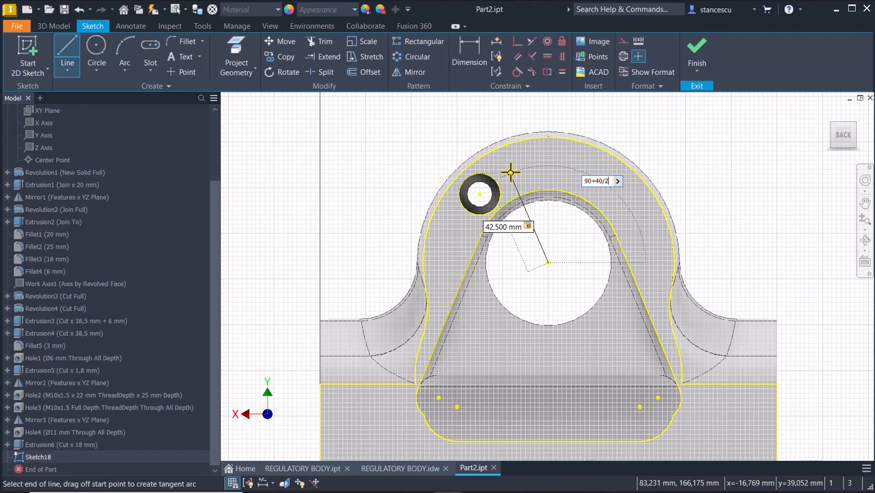
text(90+40/2)
key(Return)
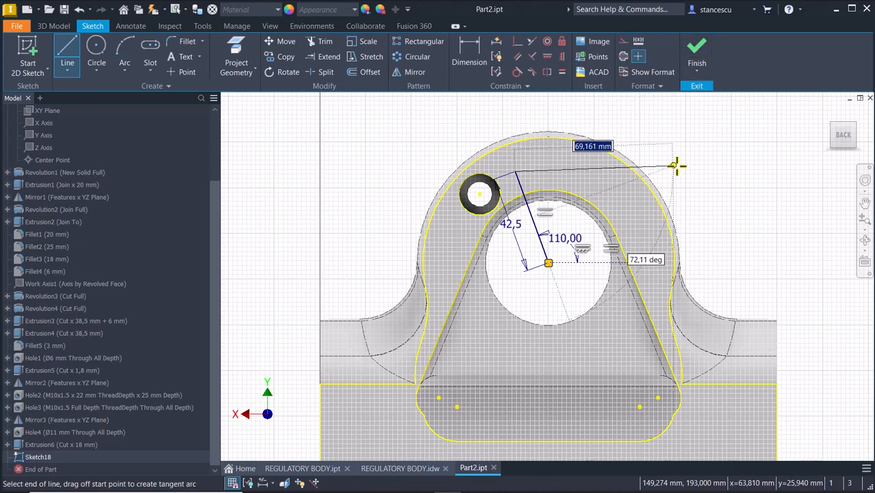
key(Escape)
key(Escape)
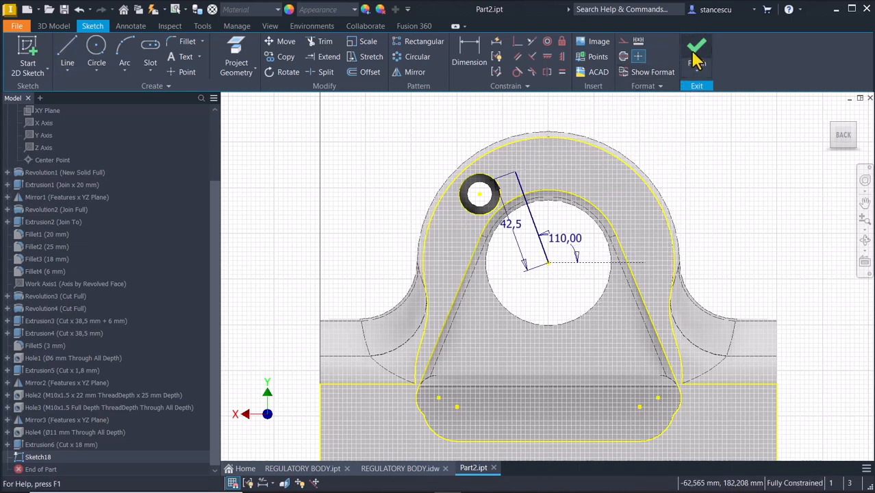
click(696, 60)
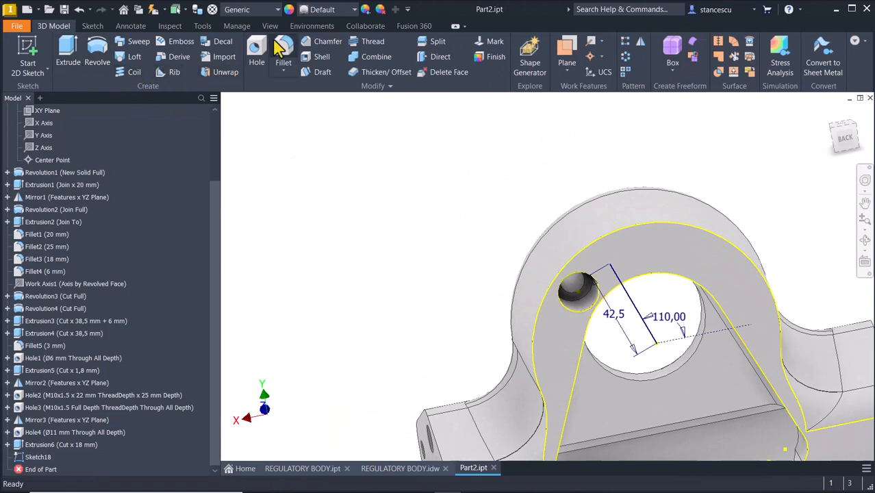
Create a simple 8 mm diameter through-all hole at the outer endpoint of the 42.5 mm line
click(258, 52)
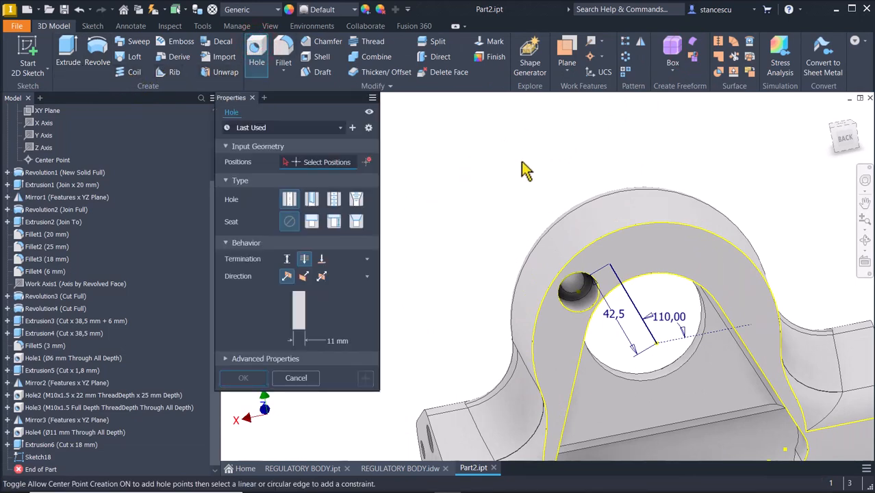
click(609, 264)
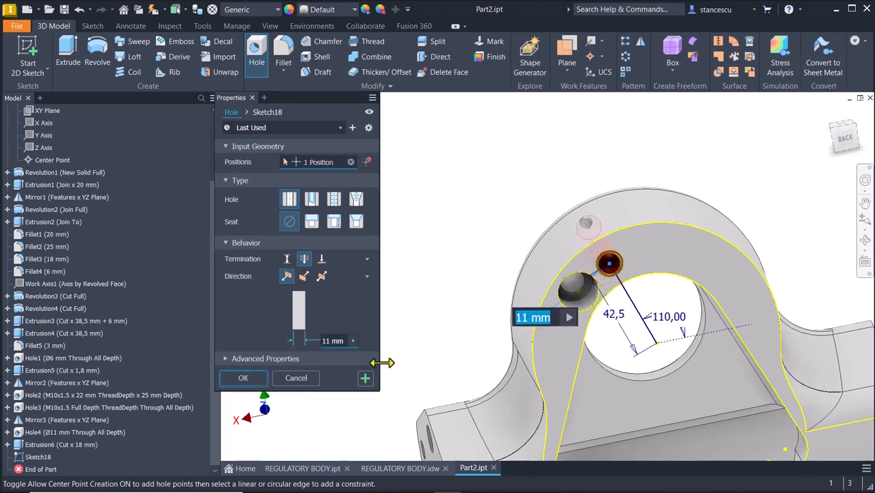
text(8)
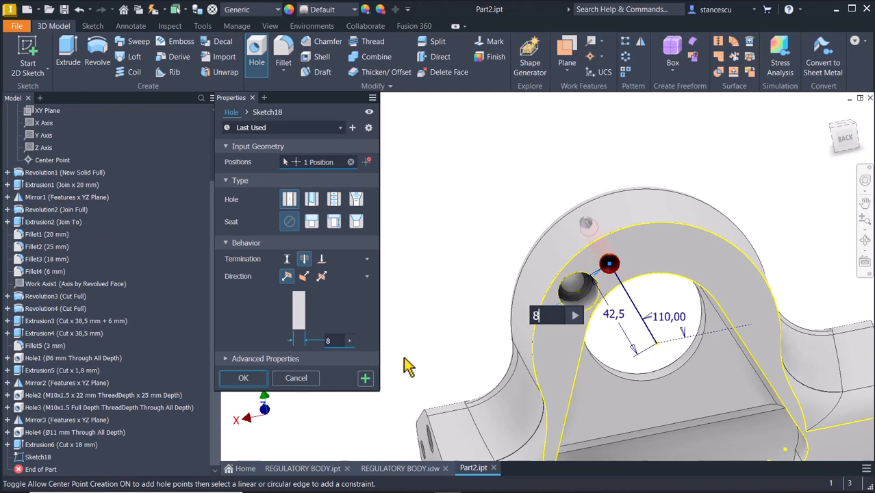
click(255, 384)
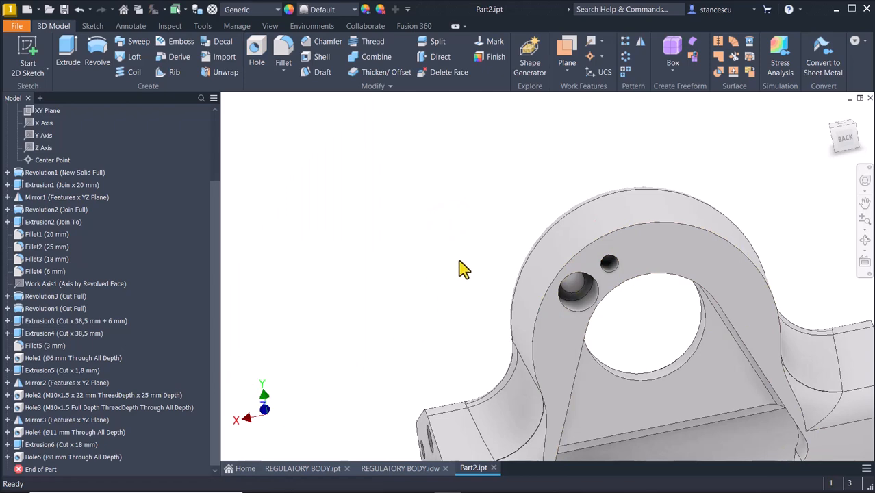
Sketch a 12.5 mm diameter circle on the lug's front face, concentric with the 8 mm hole, and finish the sketch
mouse_move(453, 262)
shift+middle_down()
mouse_move(445, 263)
mouse_move(671, 242)
shift+middle_up()
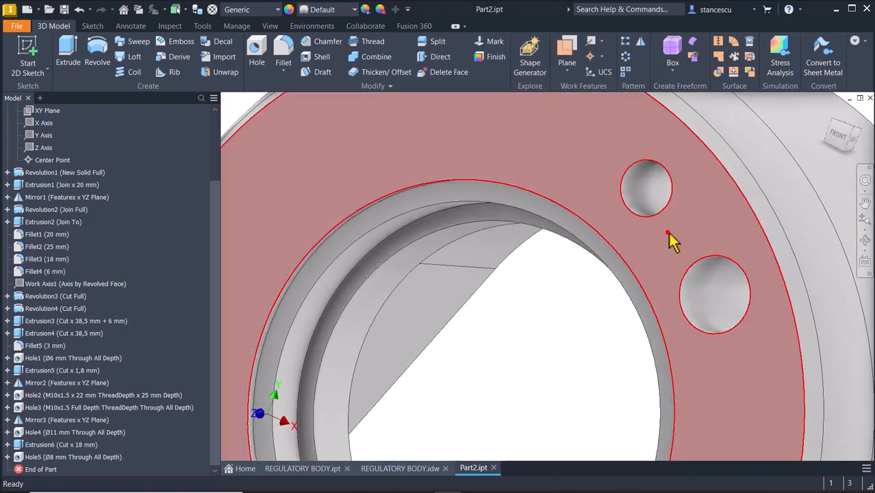
click(668, 232)
click(745, 224)
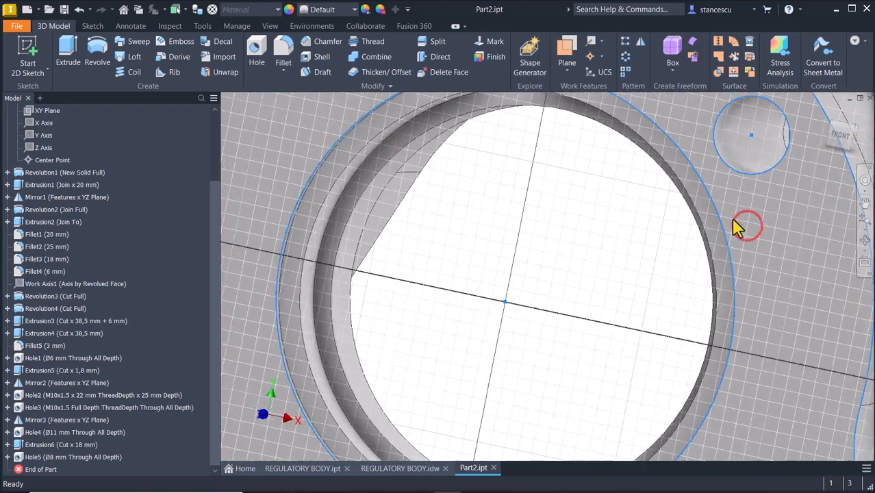
key(Num_Lock)
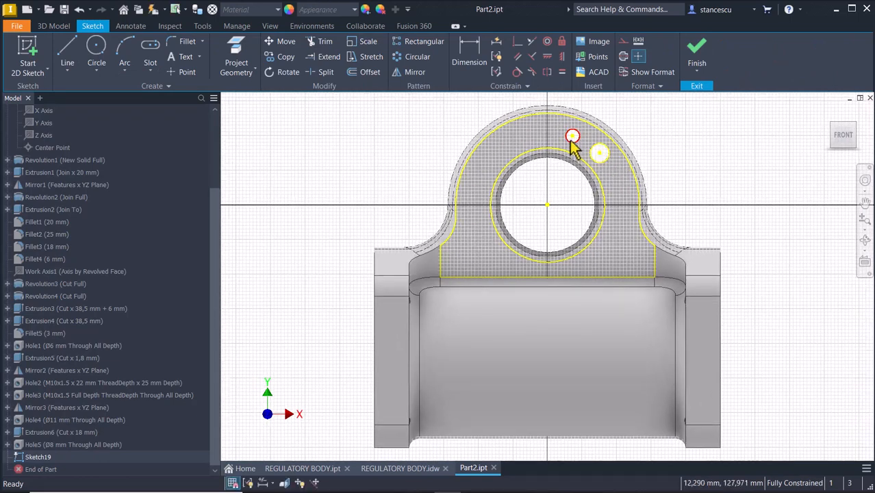
scroll(573, 140, up, 4)
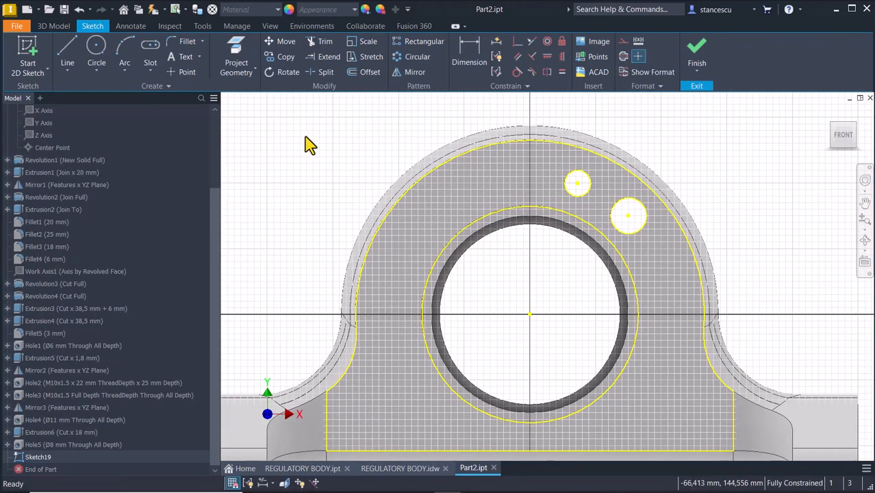
click(97, 49)
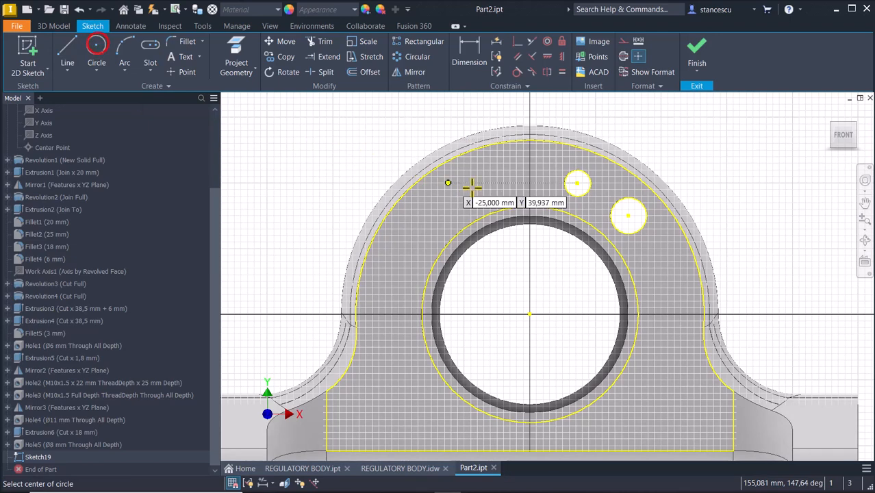
click(577, 181)
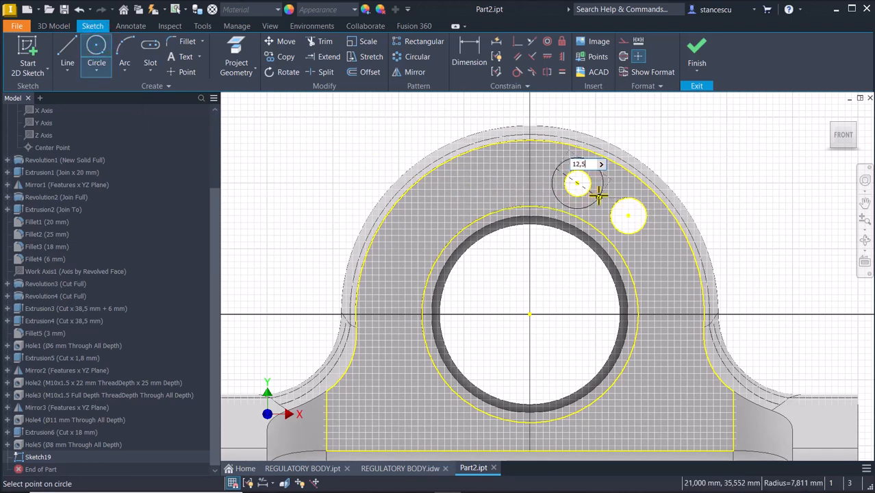
key(Return)
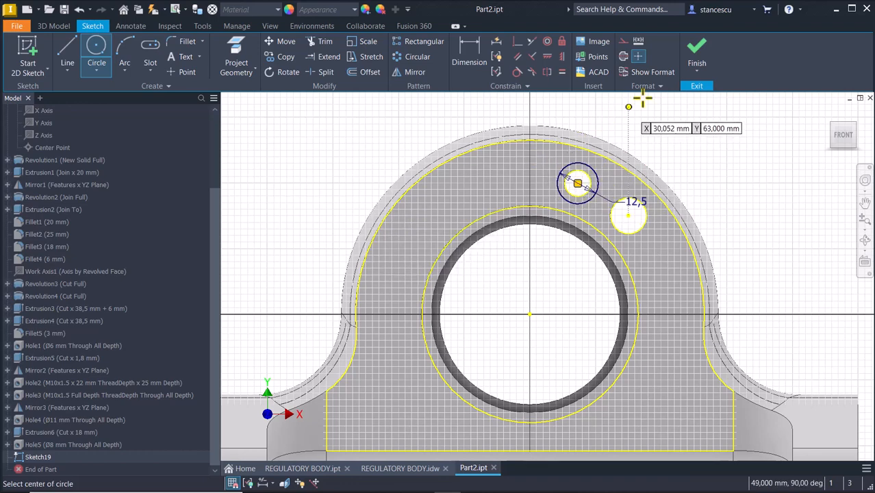
click(700, 59)
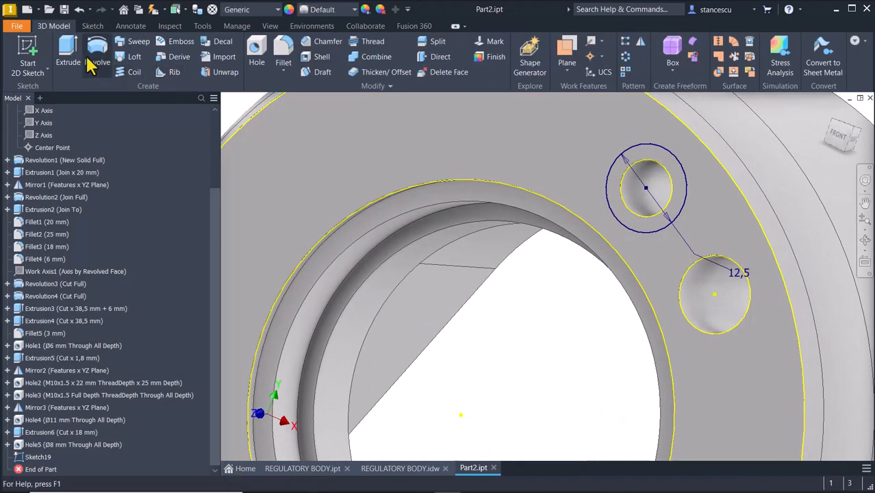
Cut the ring between the 12.5 mm circle and the 8 mm hole 1.6 mm deep into the lug's front face with Extrude
click(67, 53)
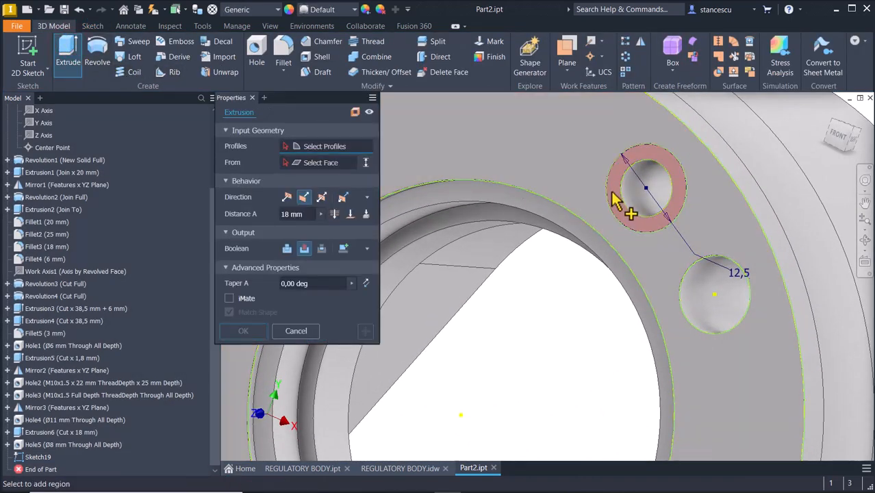
click(614, 199)
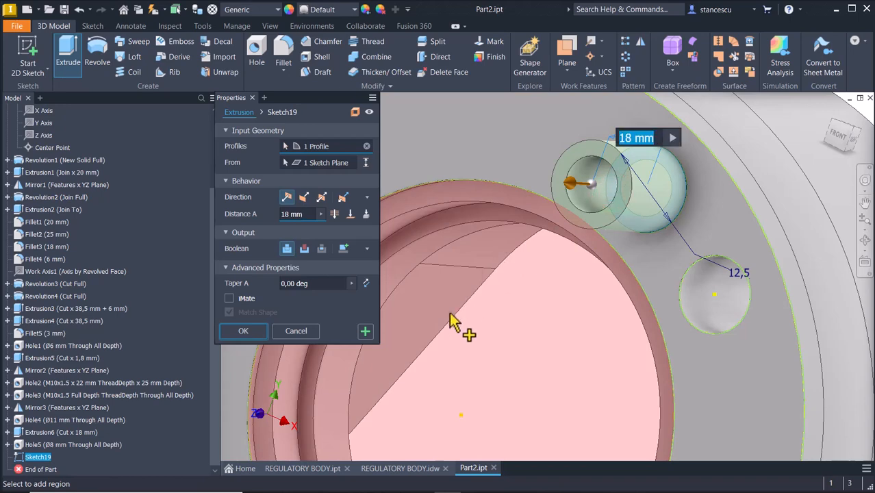
text(1,6)
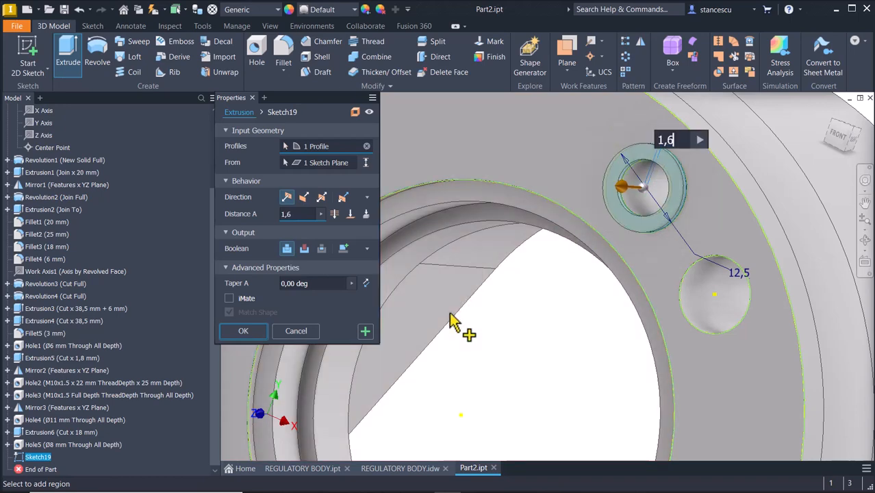
click(305, 250)
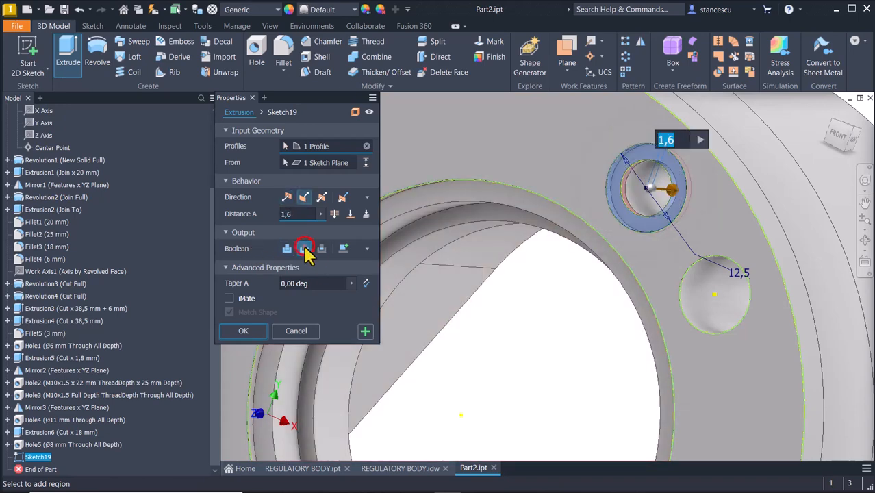
click(261, 331)
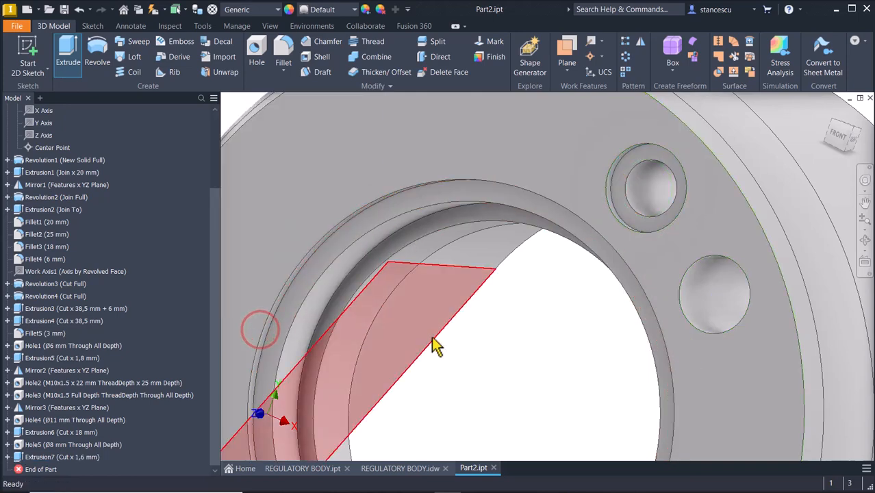
Start a sketch on the lug's back face and place the centre of a centre-based rectangle inside the upper part of the bore
key(F6)
click(706, 218)
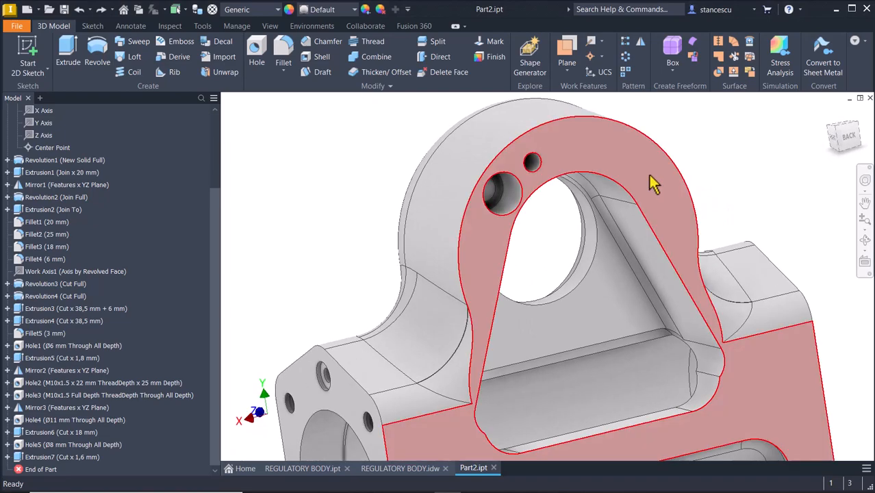
click(647, 173)
click(725, 167)
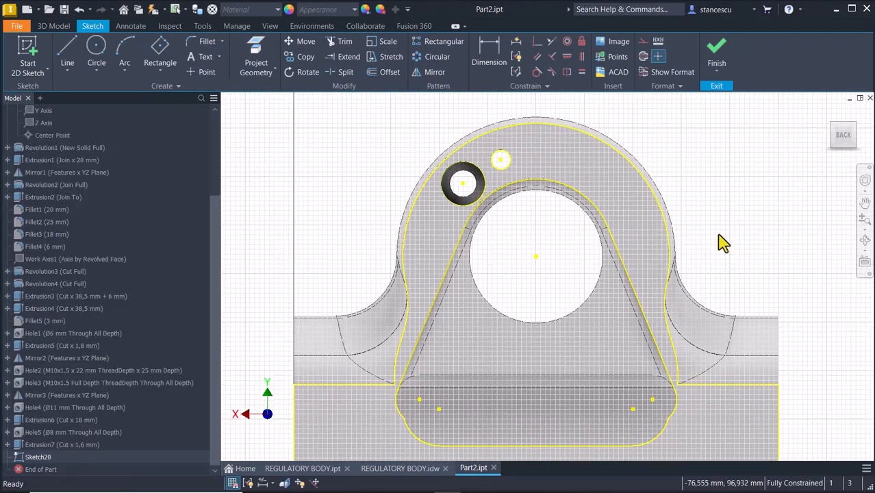
click(166, 48)
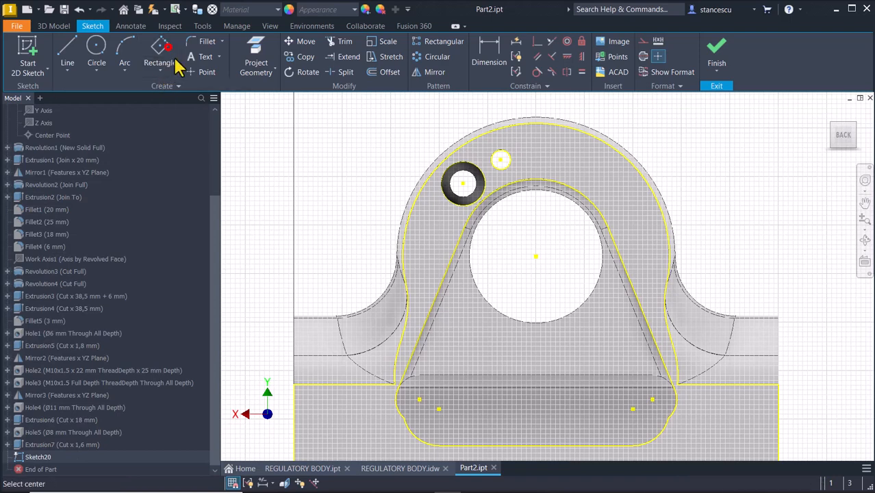
click(523, 204)
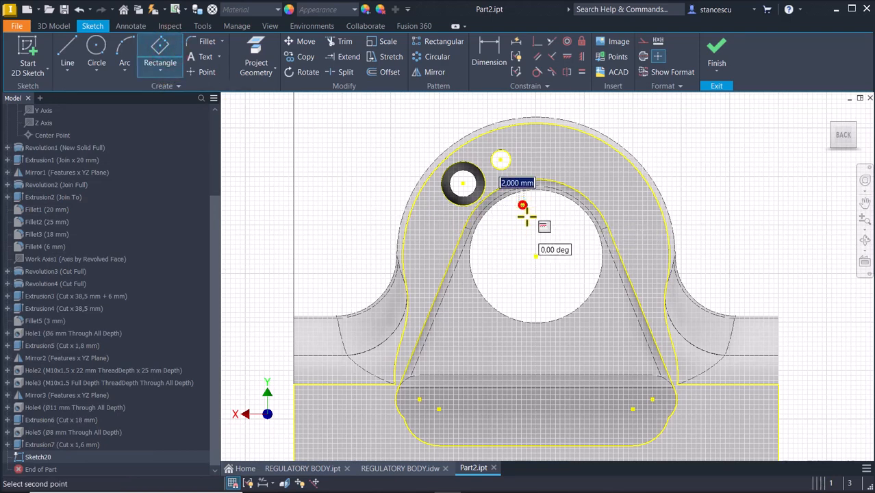
Draw a slanted centre rectangle between the small hole and the large bore, making its short-edge midpoints coincident with the two centres
click(539, 250)
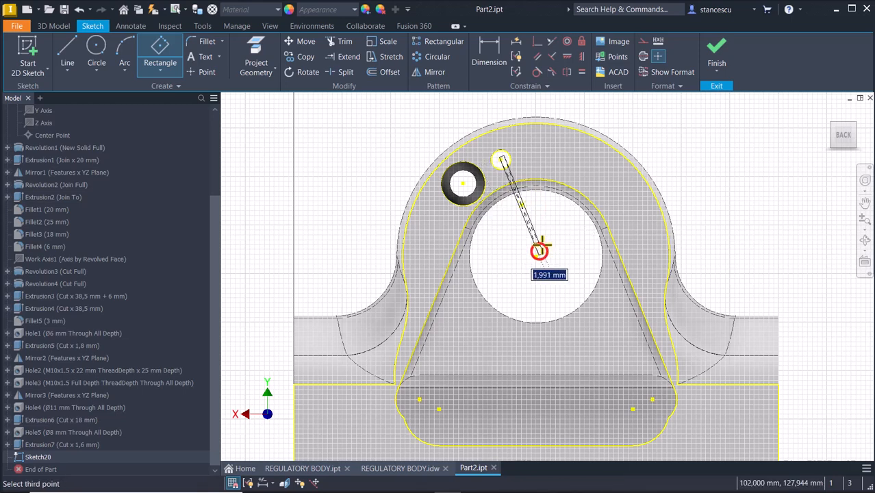
click(549, 250)
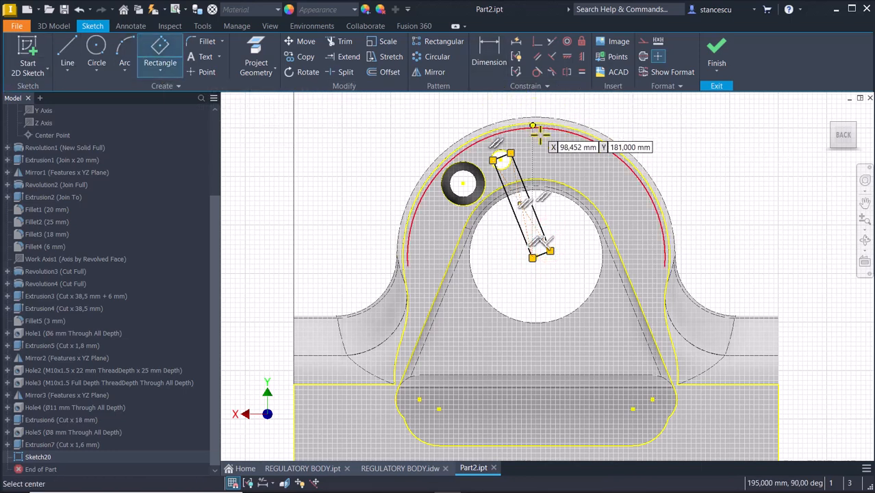
click(537, 42)
click(542, 254)
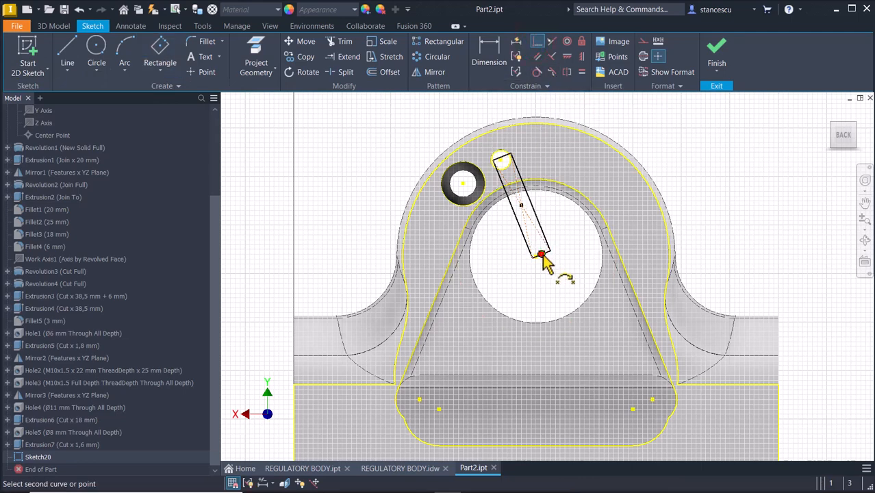
scroll(541, 256, up, 2)
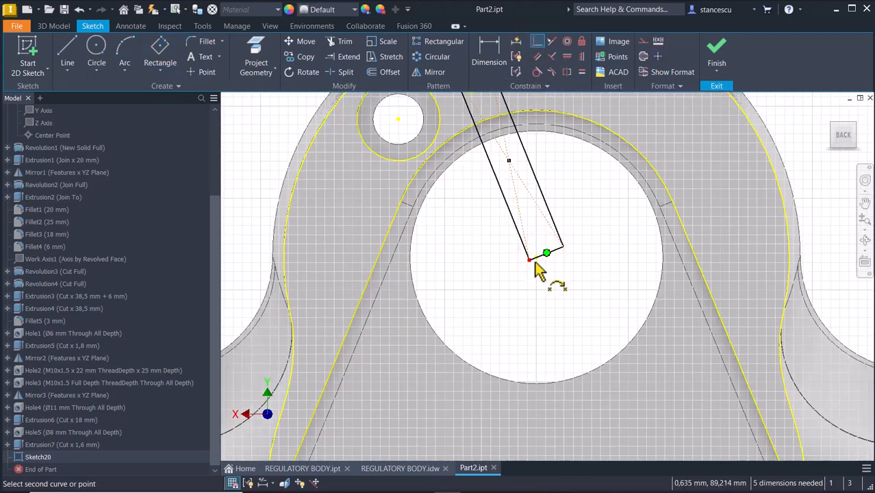
click(536, 259)
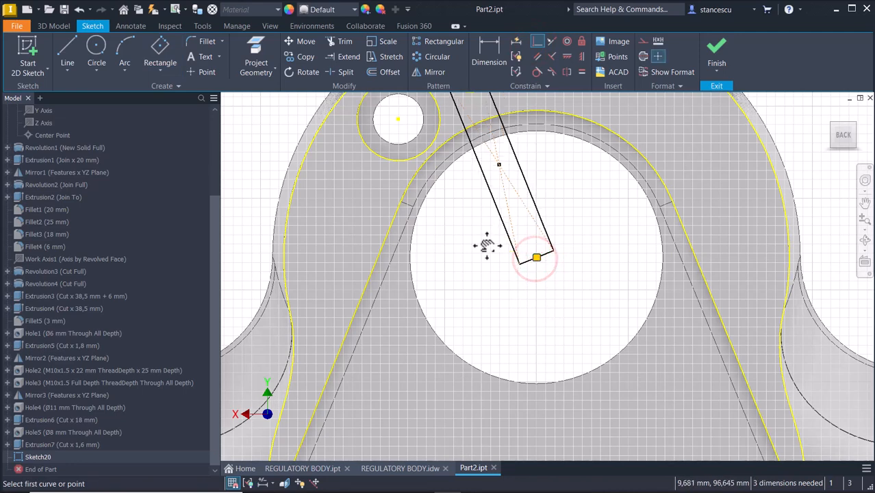
middle_drag(482, 243, 524, 351)
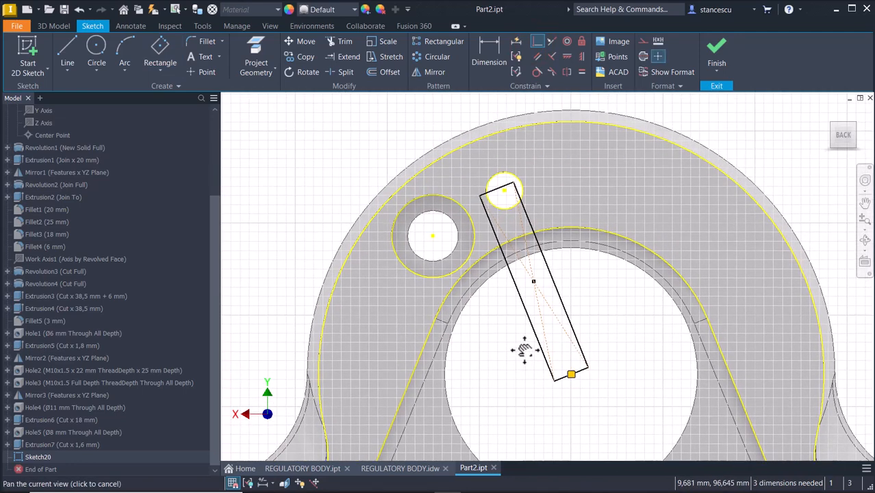
click(505, 192)
click(505, 190)
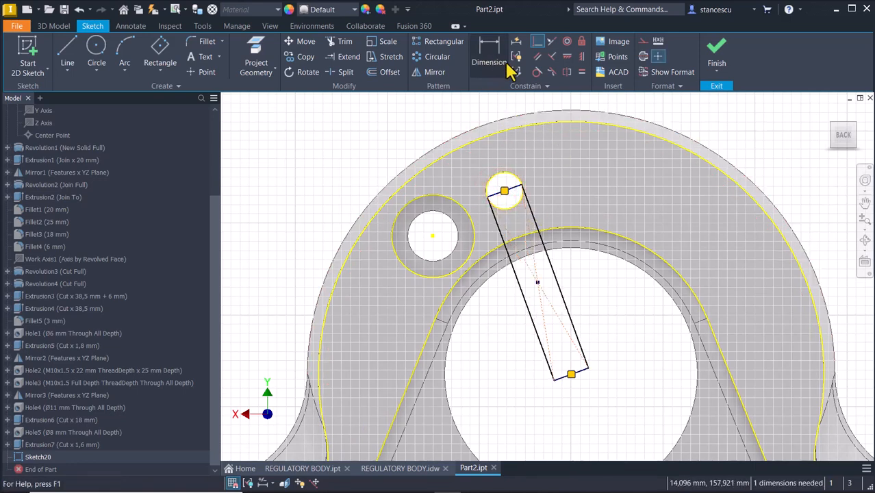
Make one long side of the slanted rectangle tangent to the small hole's circle
click(537, 71)
click(552, 262)
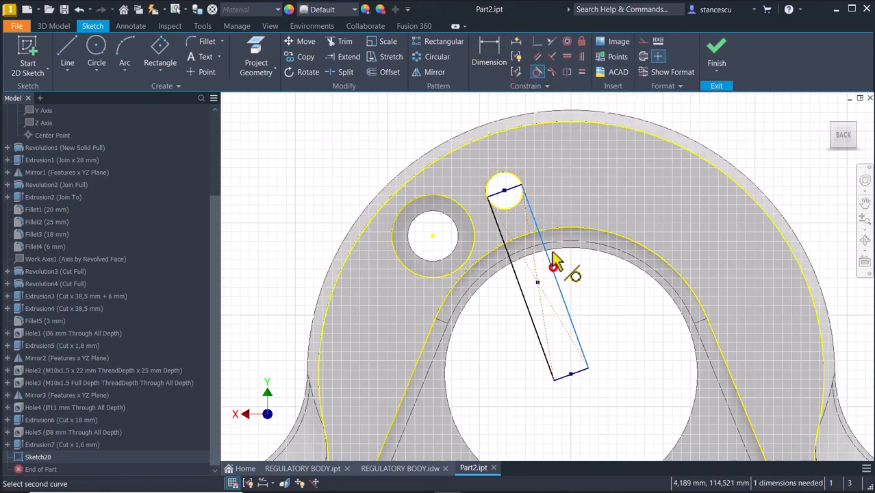
click(509, 171)
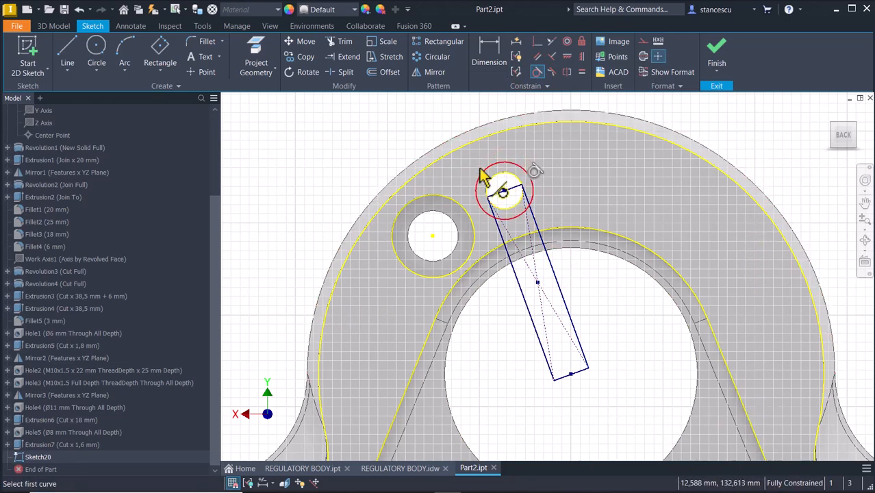
Check the slot in section B-B of REGULATORY BODY.idw, finish the Part2 sketch, and extrude the rectangle as a 7 mm deep cut
click(394, 469)
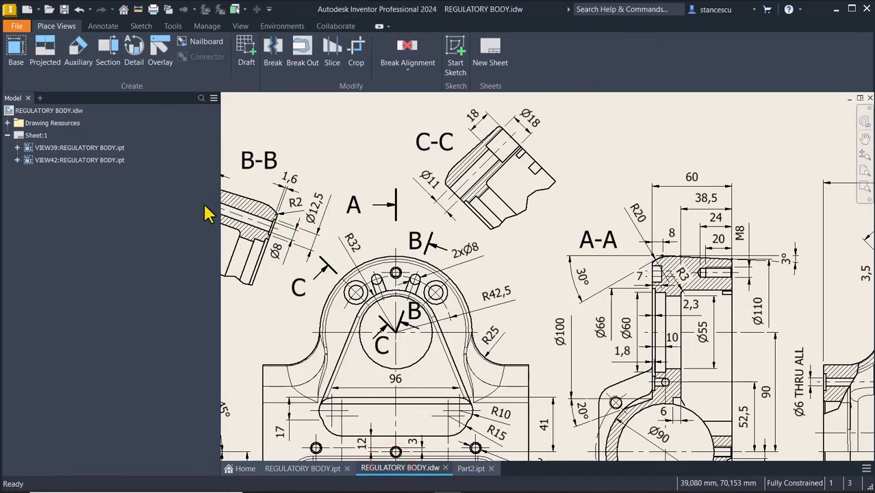
middle_drag(262, 213, 410, 228)
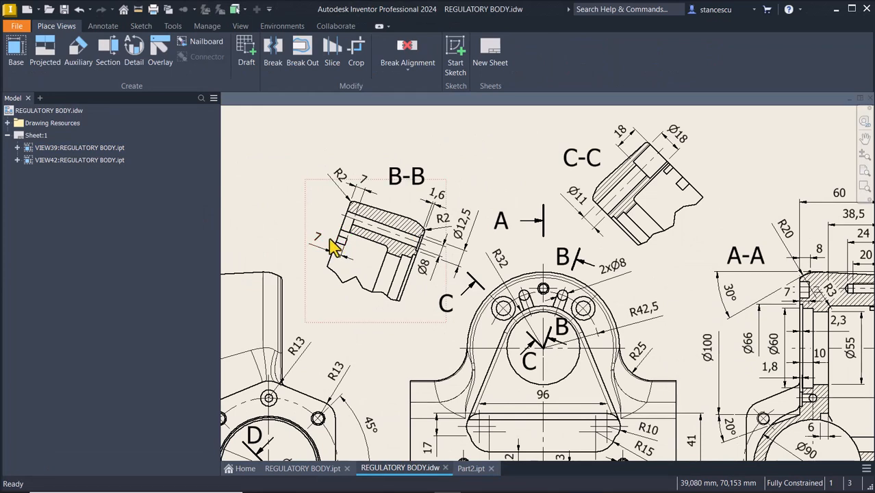
scroll(532, 304, up, 2)
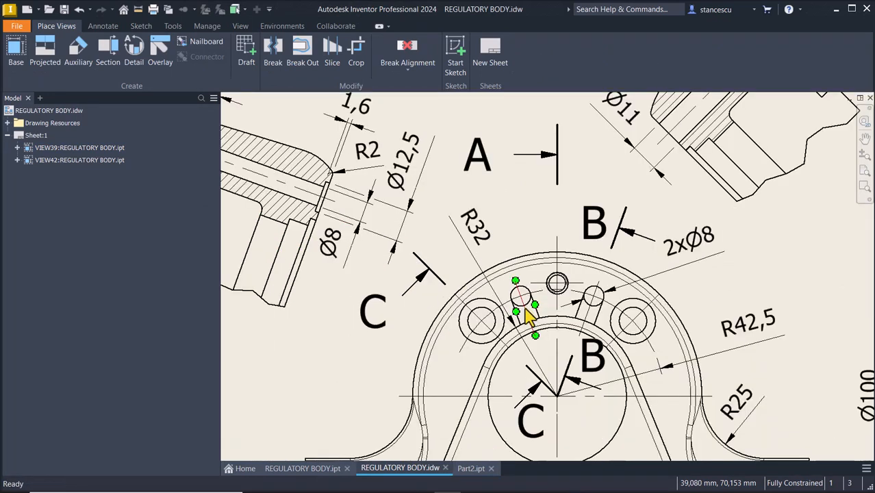
click(469, 468)
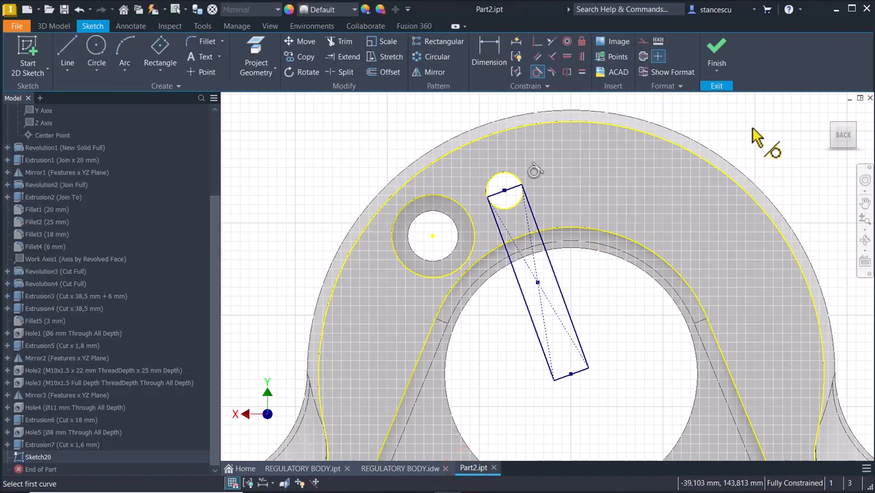
key(Escape)
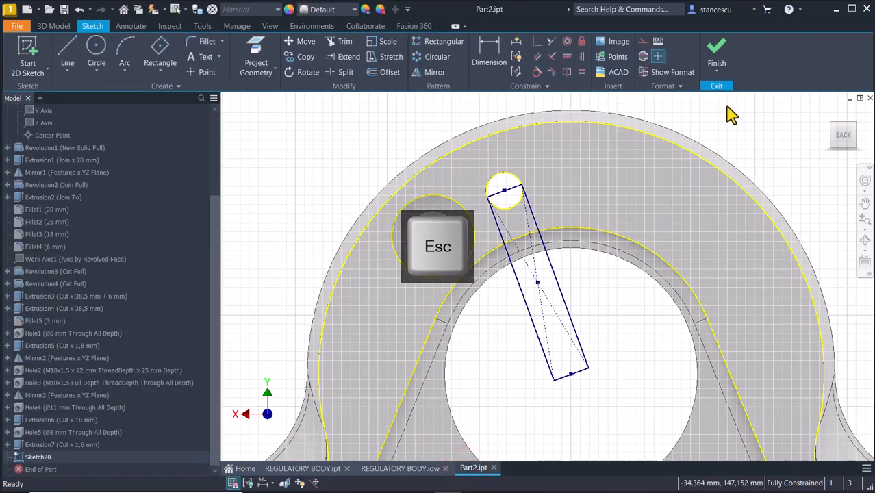
click(716, 56)
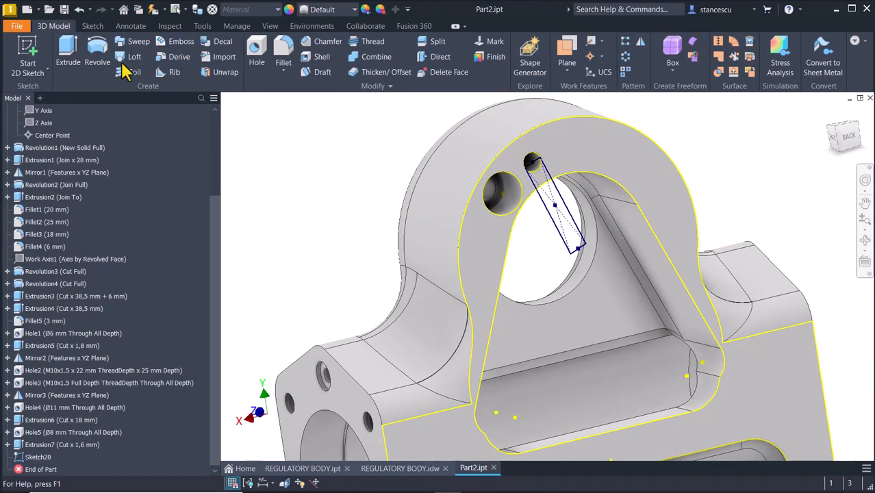
click(69, 55)
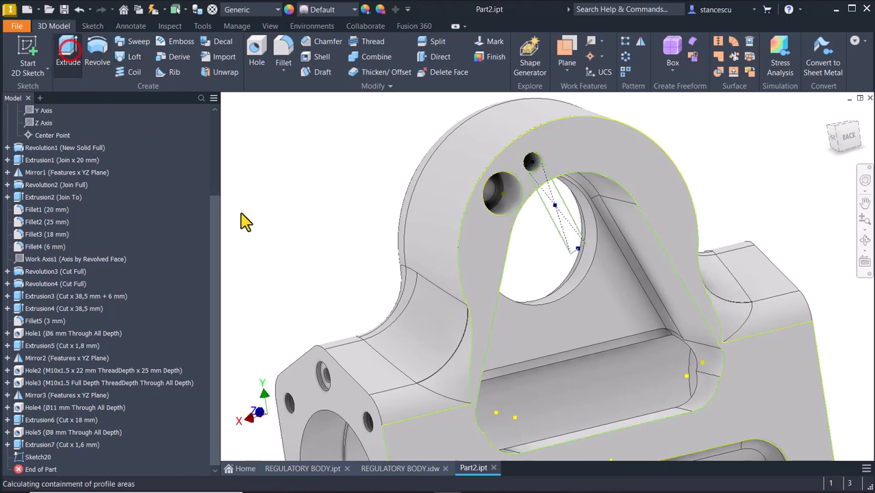
click(547, 212)
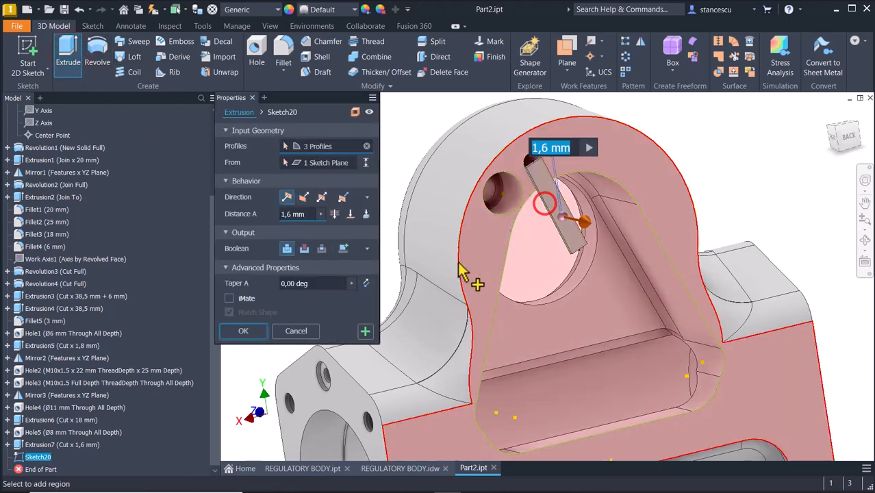
click(303, 250)
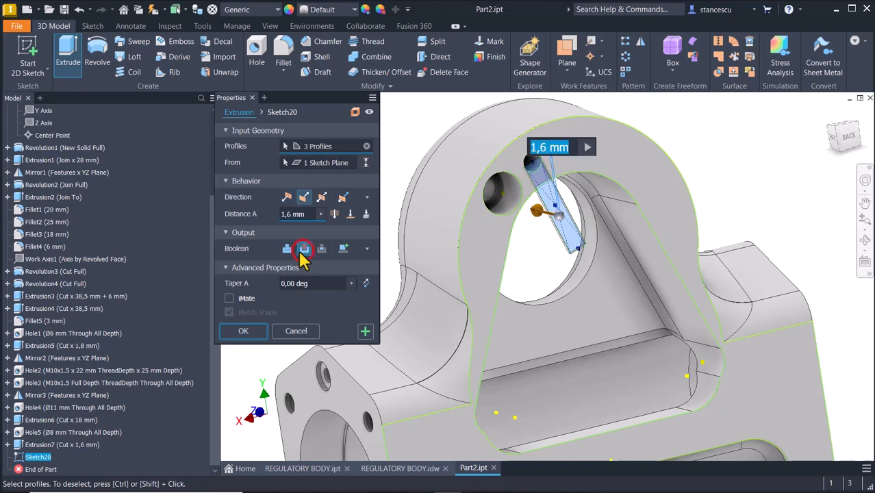
text(7)
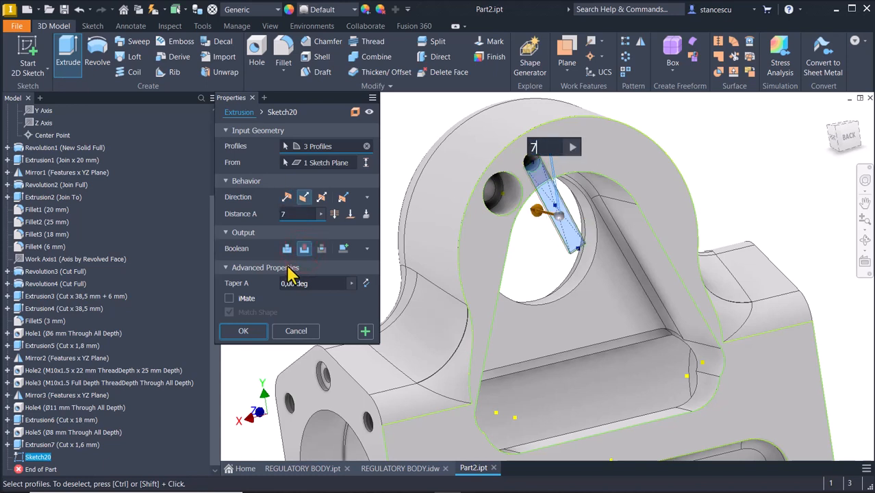
click(237, 330)
shift+middle_drag(380, 263, 361, 260)
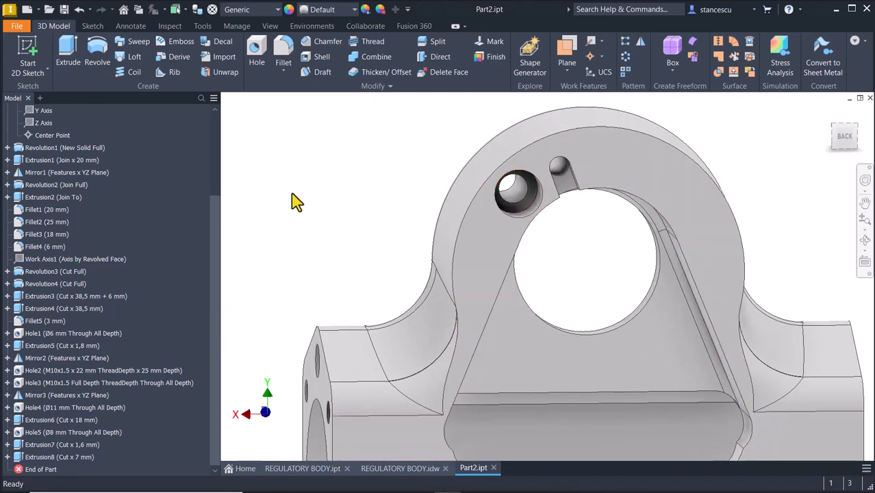
Mirror the Ø11 and Ø8 through holes together with the 18 mm, 1,6 mm and 7 mm extruded cuts about the YZ plane
key(F6)
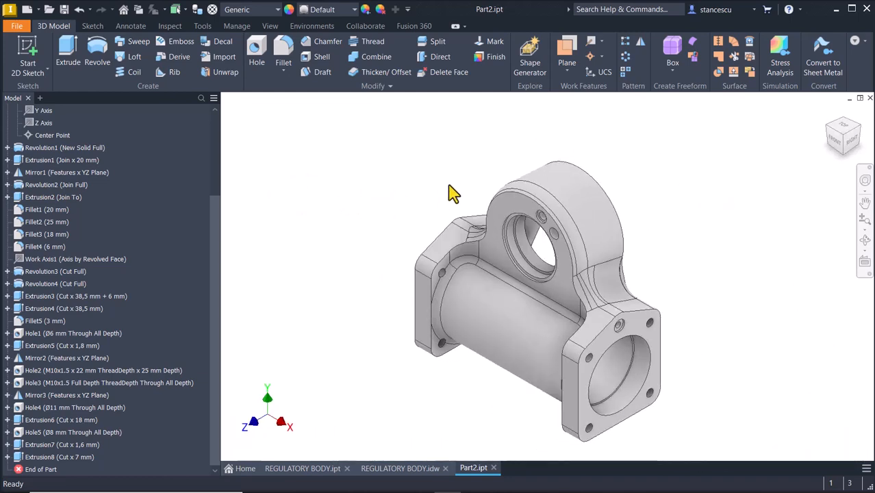
click(641, 43)
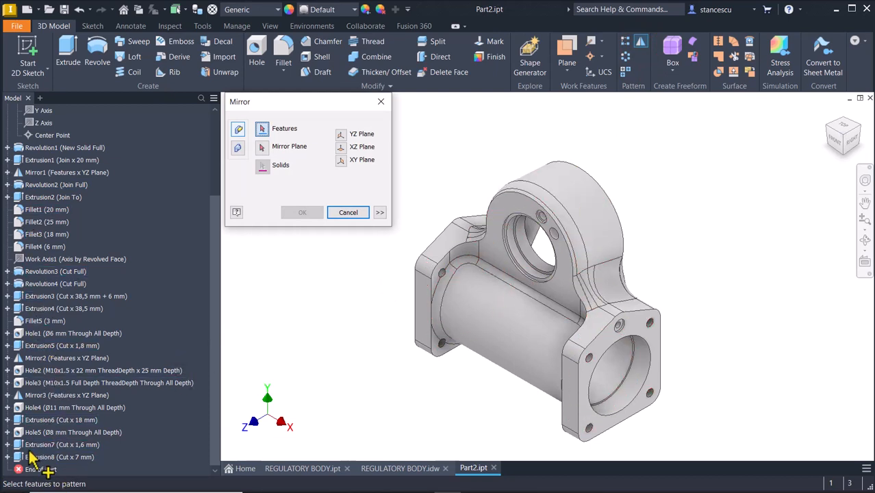
click(49, 458)
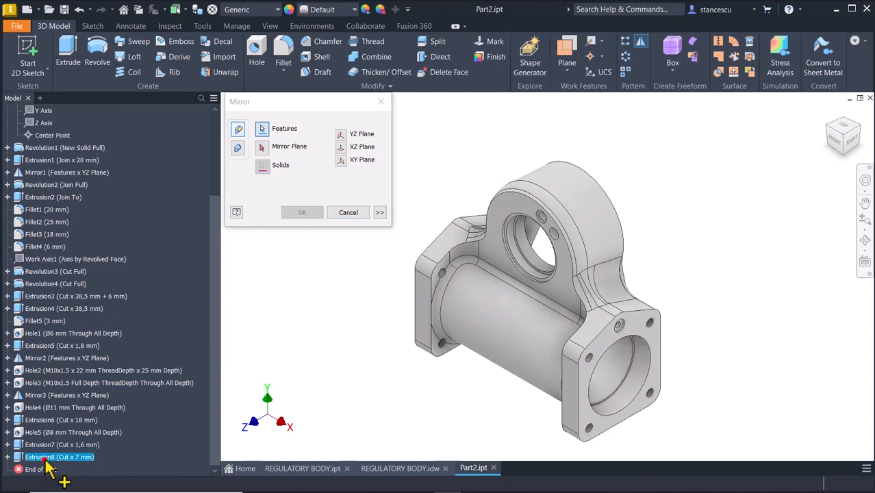
click(45, 446)
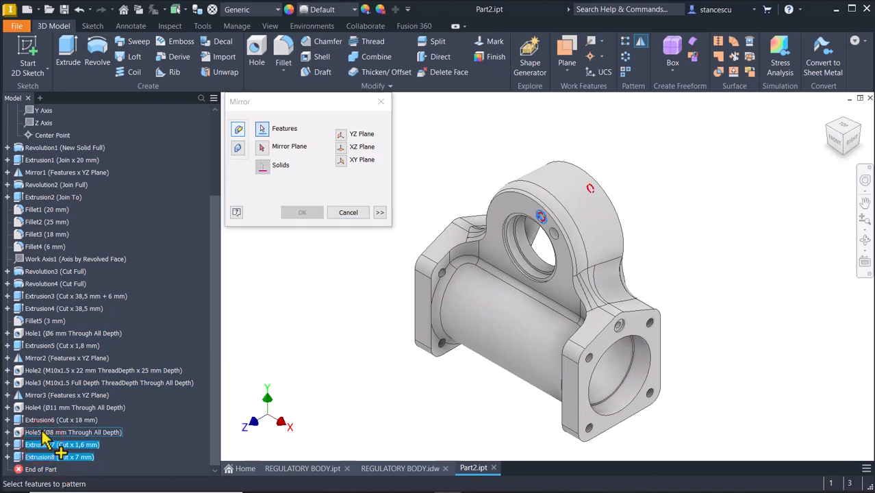
click(43, 432)
click(45, 420)
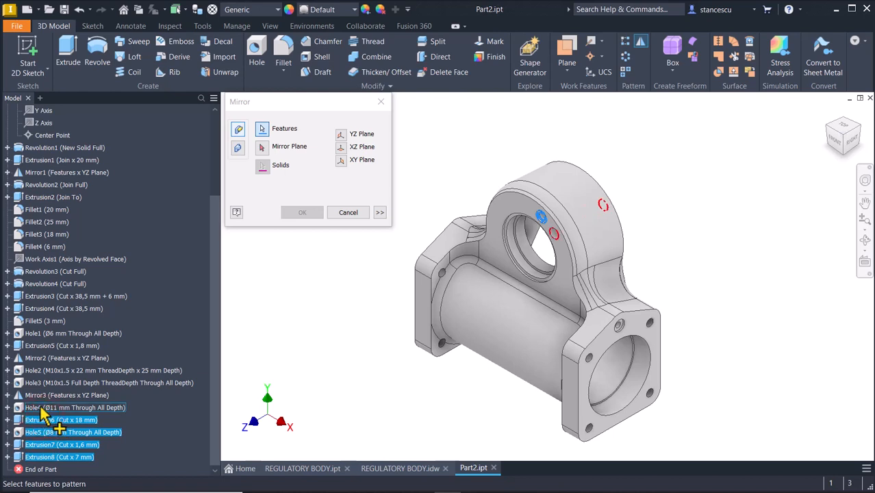
click(40, 407)
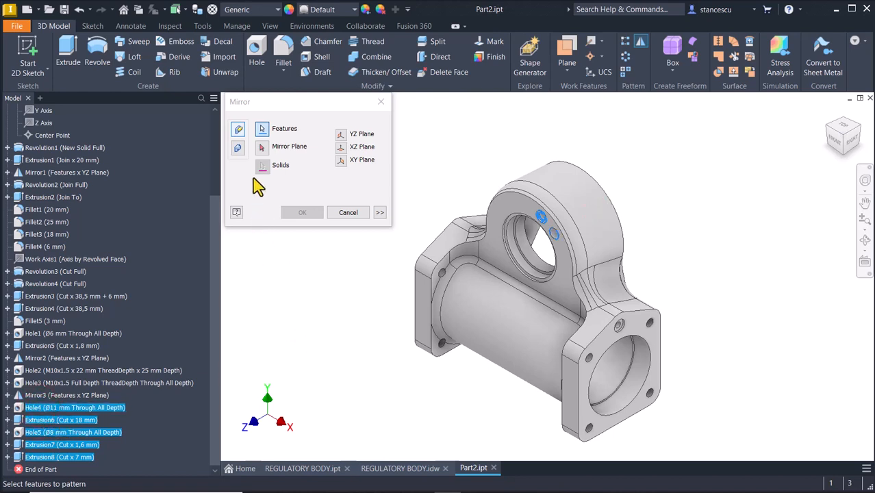
click(262, 148)
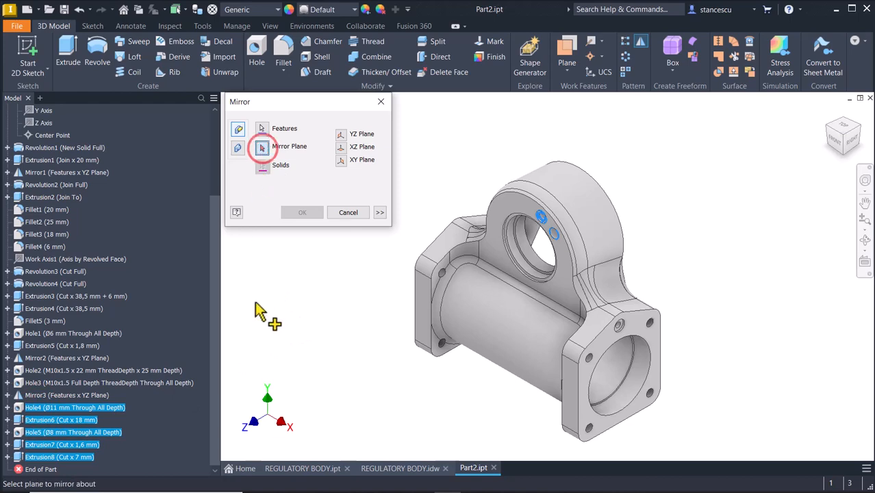
scroll(130, 222, up, 2)
scroll(126, 222, up, 2)
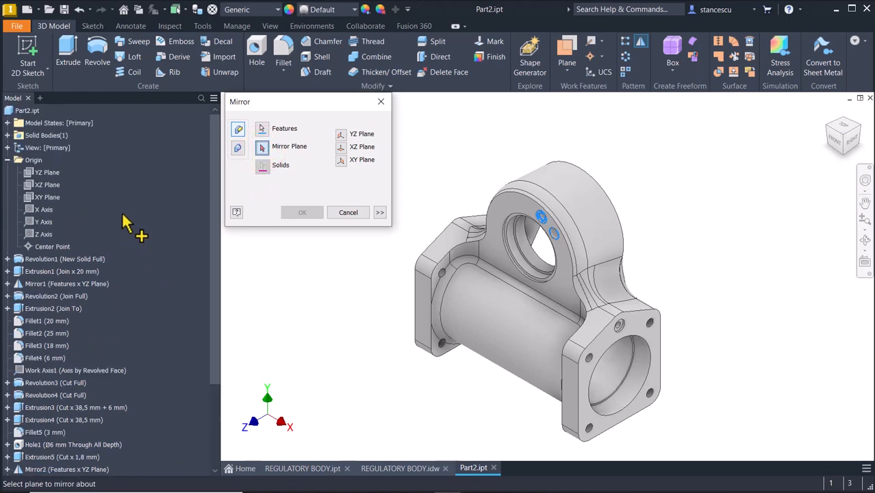
click(45, 174)
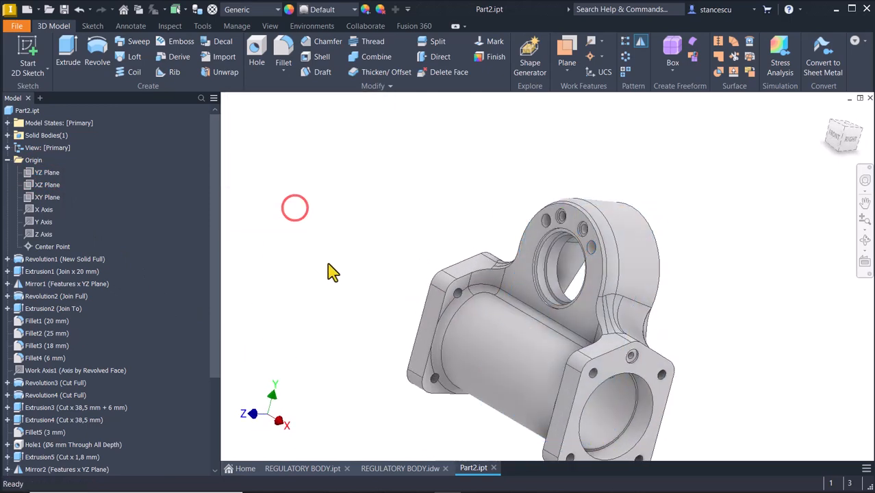
key(F6)
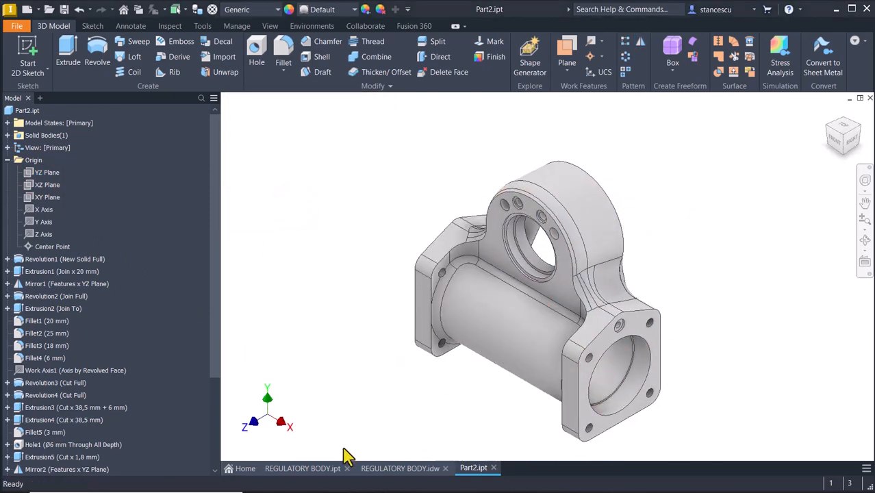
Examine the openings around the front bore in REGULATORY BODY.ipt and consult the REGULATORY BODY.idw drawing
click(322, 468)
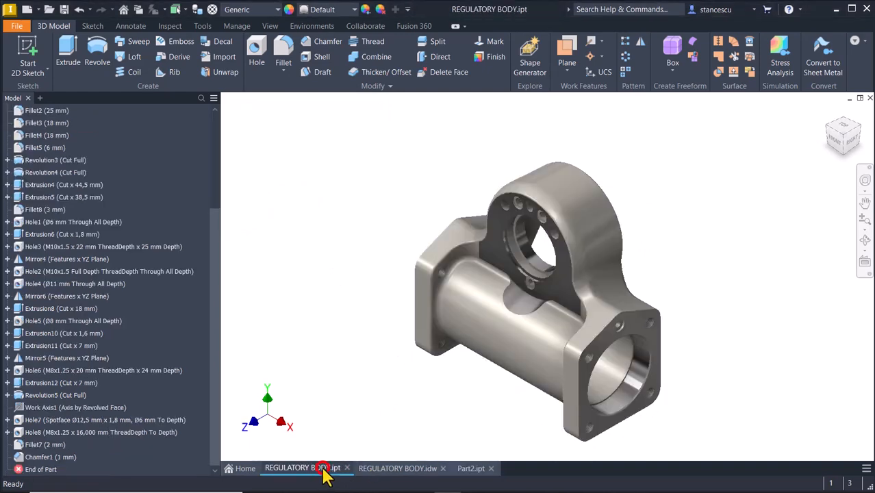
scroll(556, 297, up, 10)
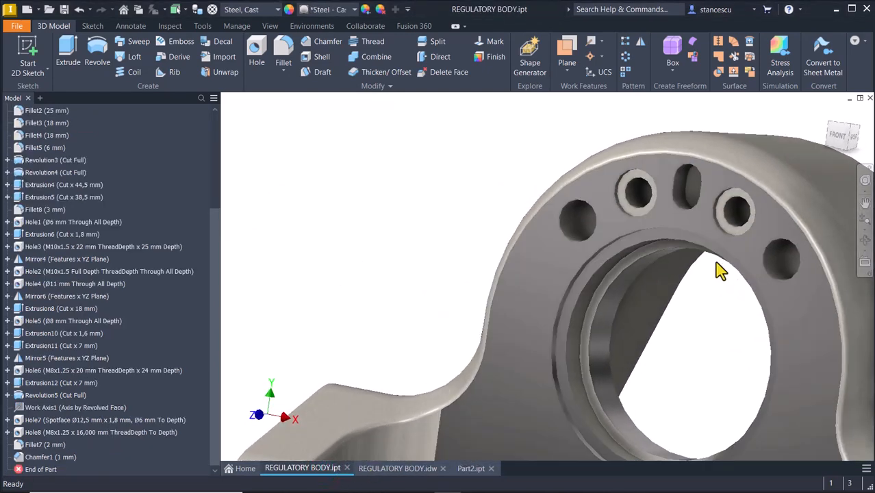
shift+middle_drag(733, 255, 479, 384)
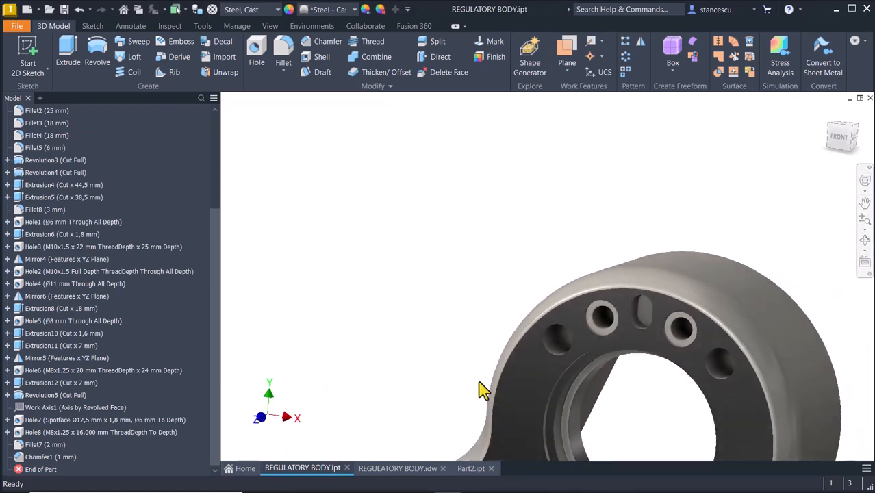
key(F6)
click(471, 468)
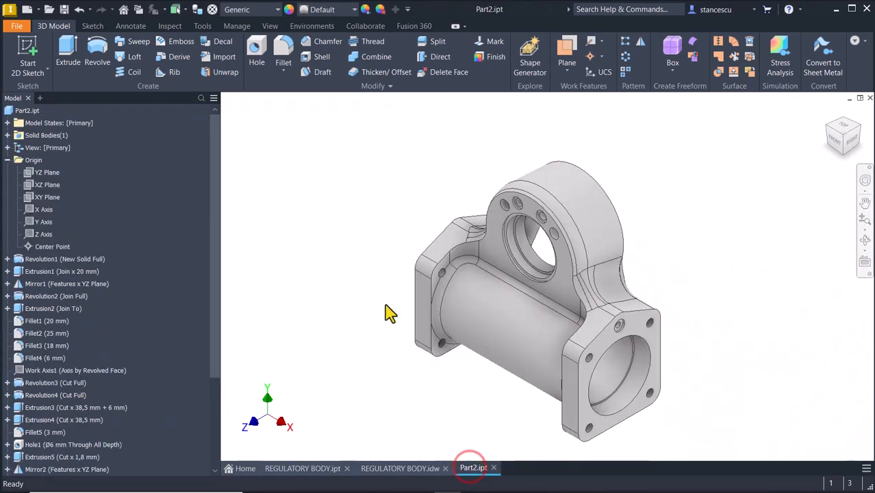
click(374, 468)
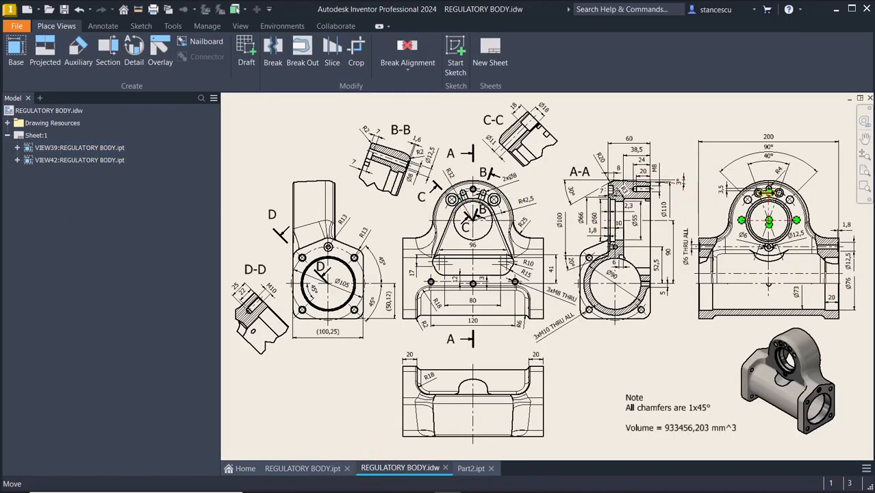
Check the R4 slot above the bore in REGULATORY BODY.idw and start a sketch on the front face around Part2's upper bore
scroll(771, 186, up, 5)
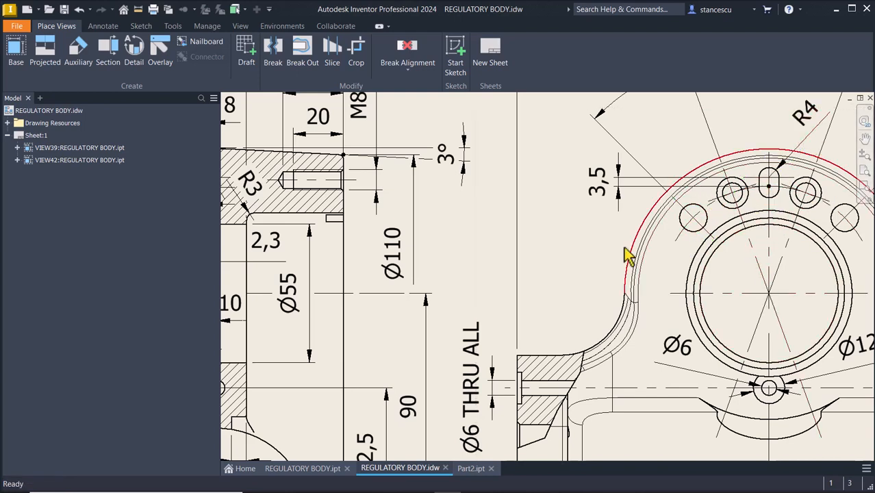
click(472, 469)
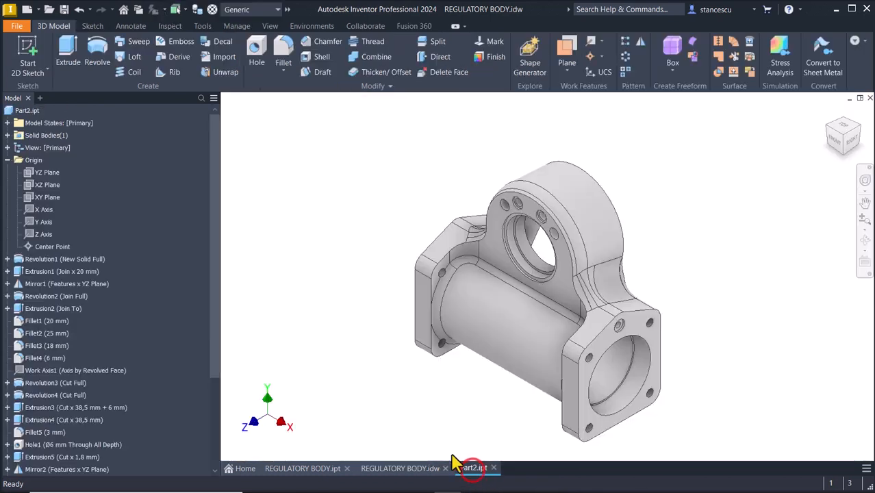
click(536, 202)
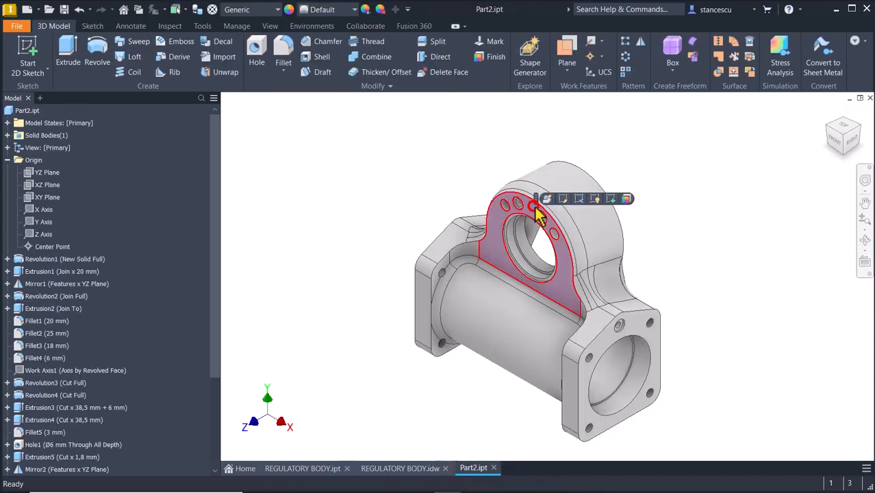
click(612, 199)
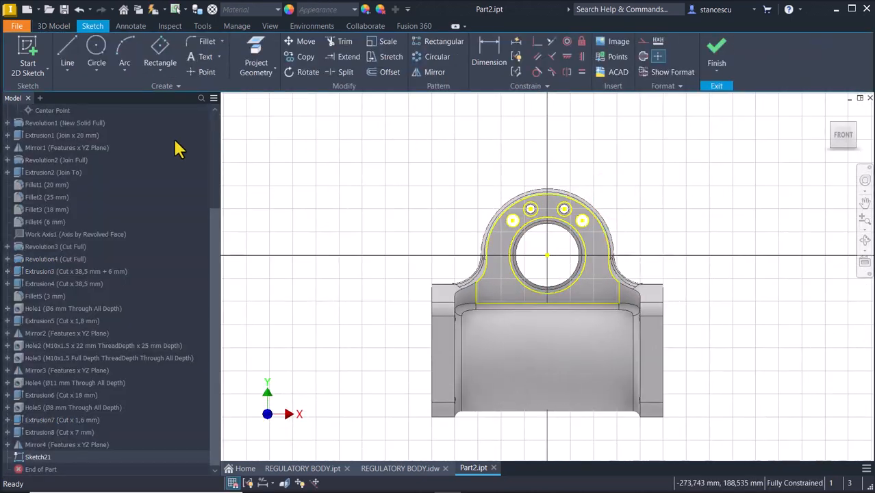
Sketch a vertical center-to-center slot with about 28 mm between its arc centers, in the empty area beside the body
click(167, 72)
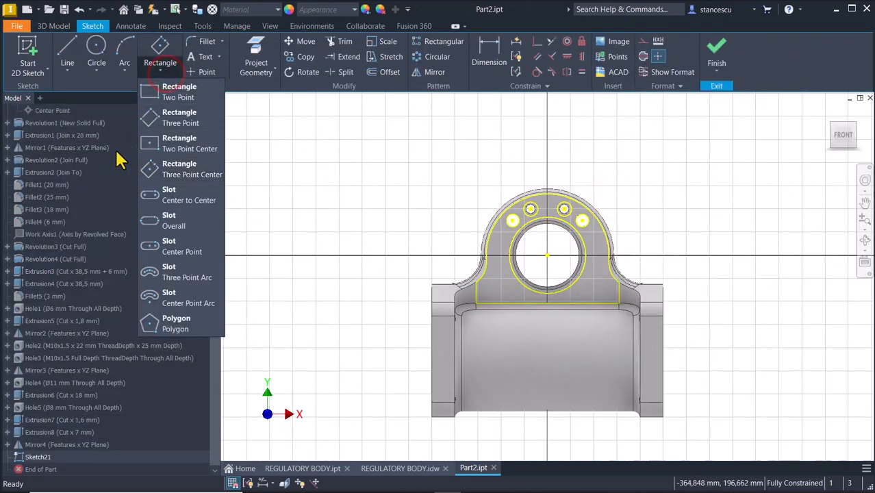
click(171, 198)
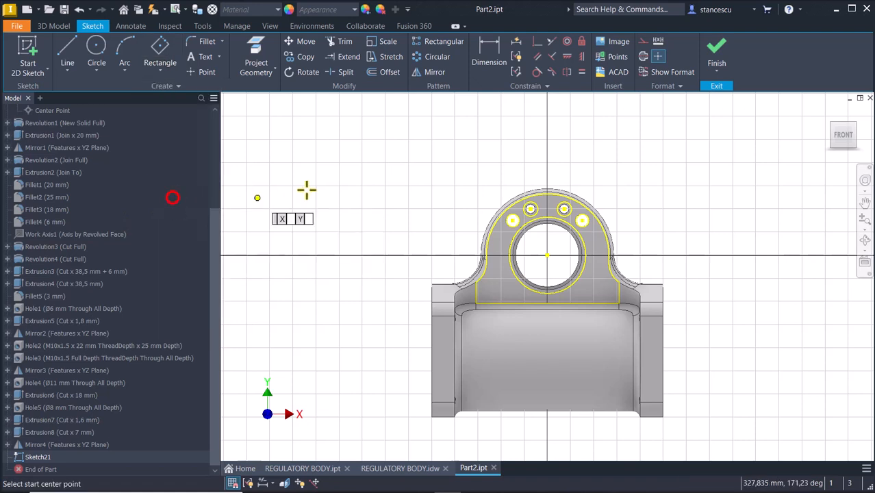
click(392, 193)
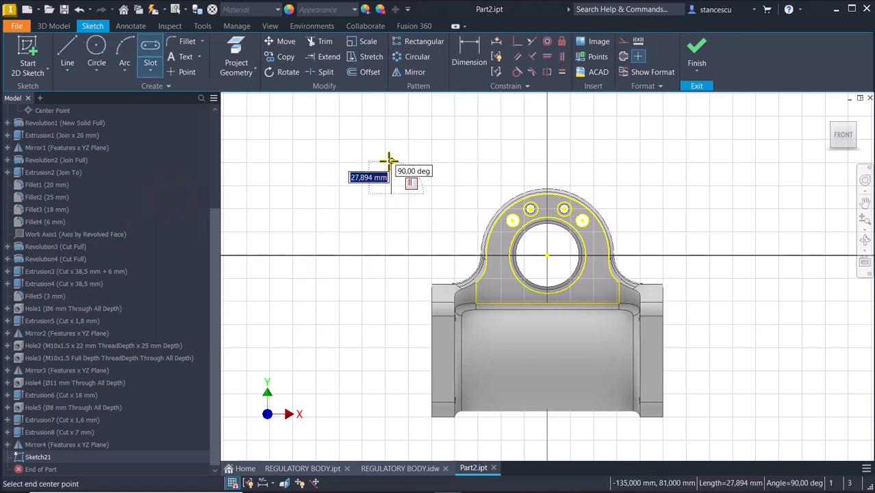
click(390, 162)
click(398, 167)
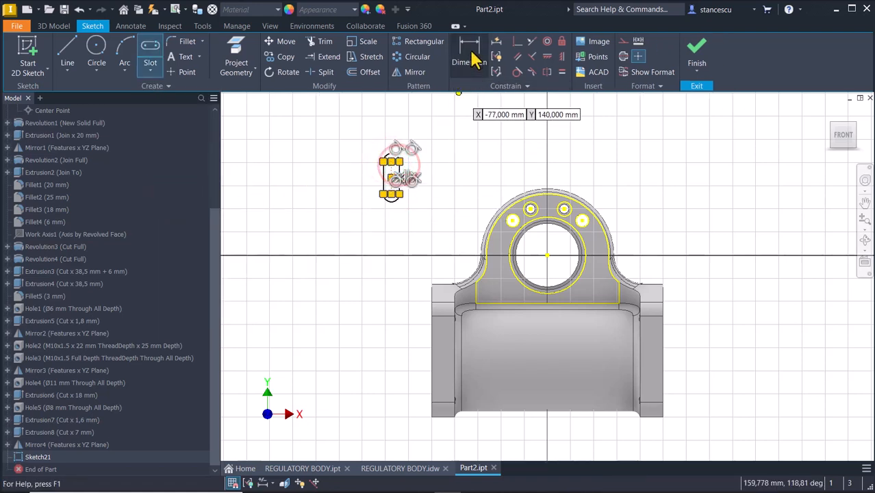
Dimension the slot with 3,5 mm between its arc centers and a 4 mm end radius
click(469, 54)
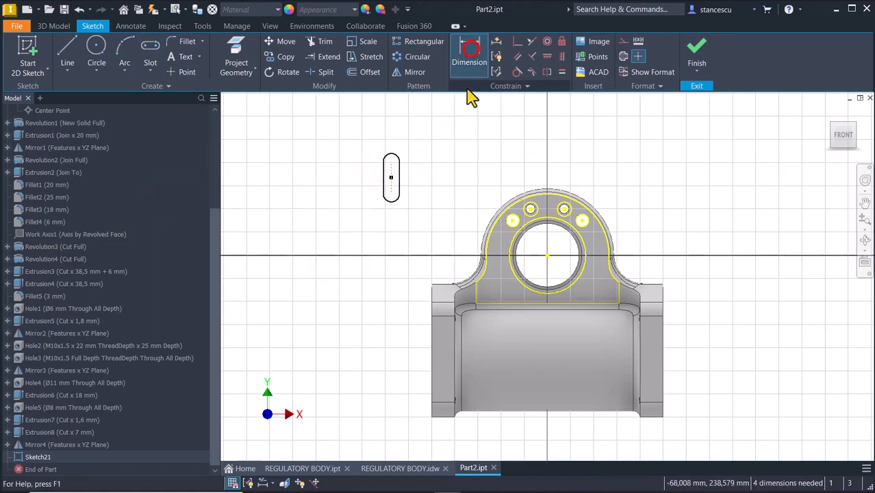
click(386, 179)
click(353, 186)
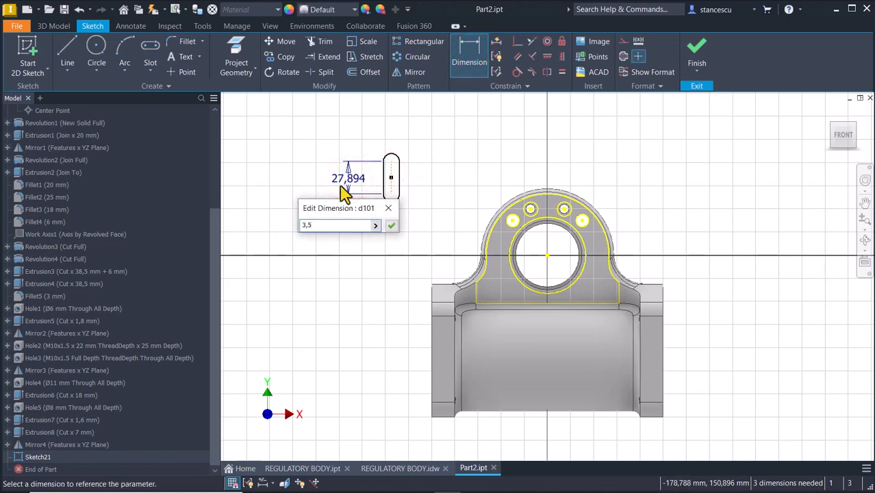
key(Return)
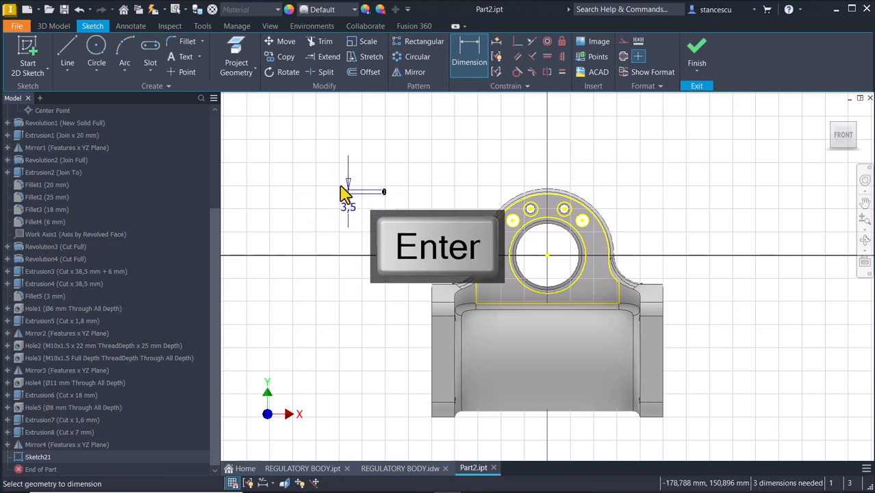
scroll(394, 199, down, 5)
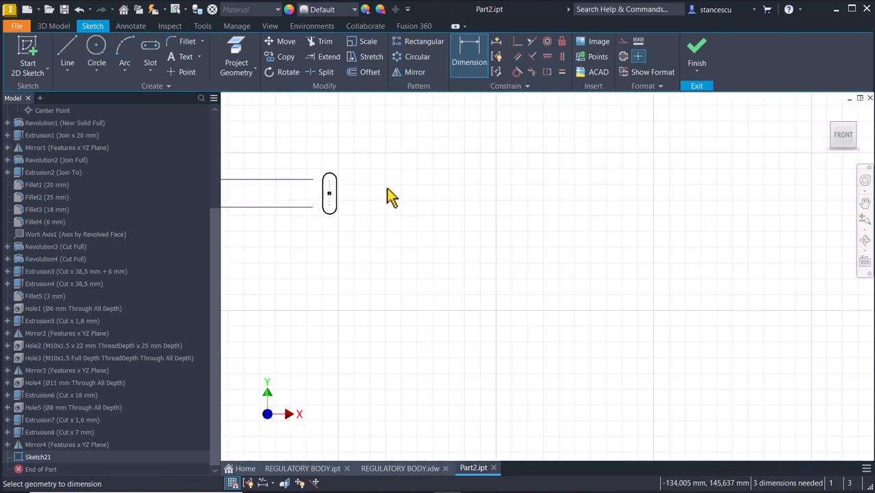
scroll(339, 185, down, 2)
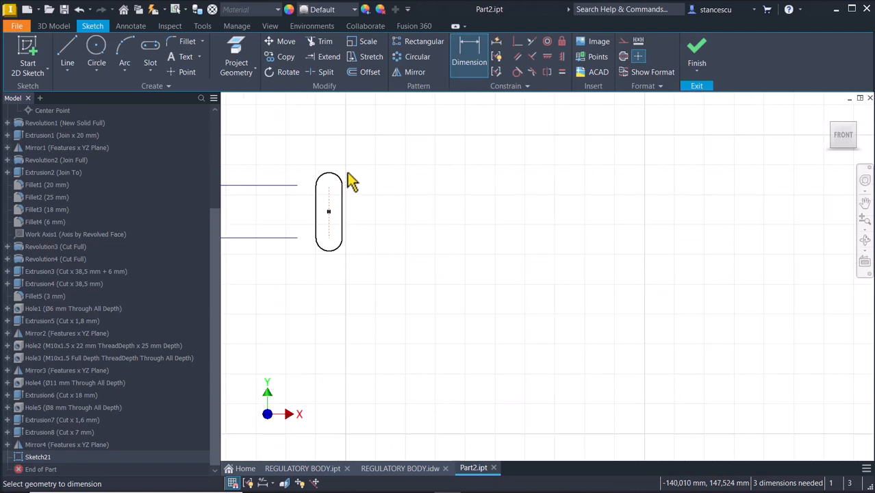
click(338, 176)
click(375, 167)
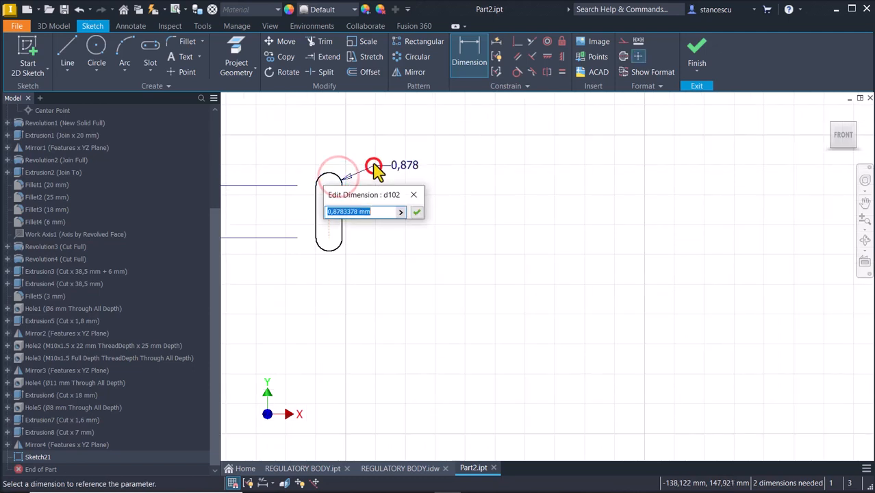
text(4)
key(Return)
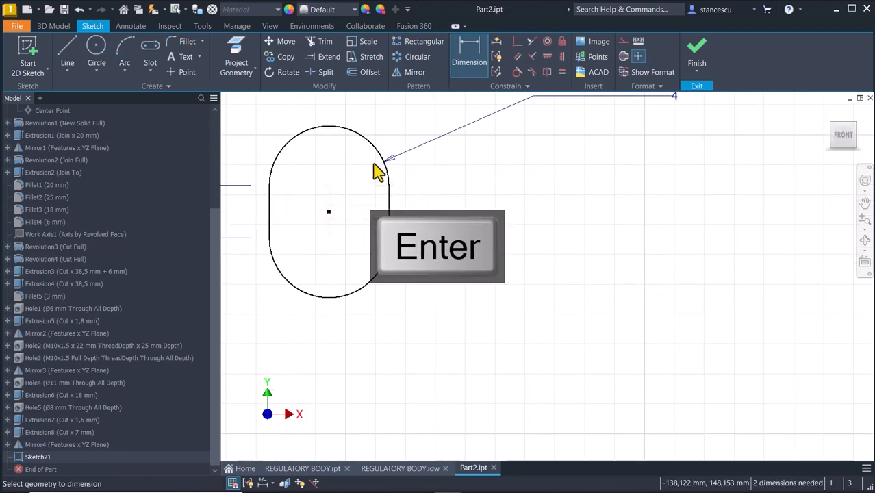
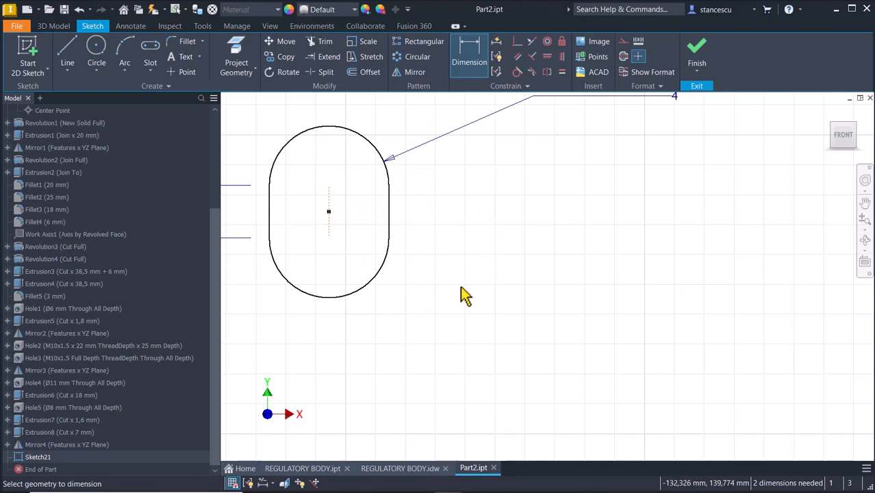
Align the slot's center vertically with the center of the upper bore
key(Home)
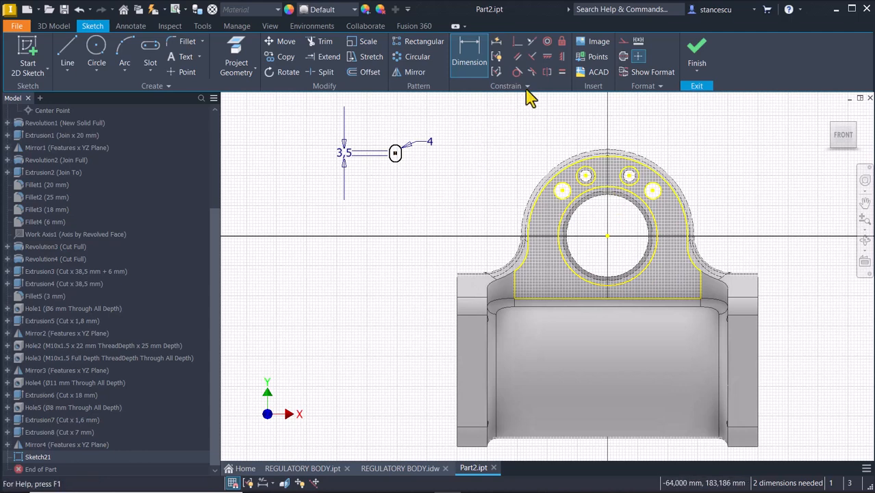
click(561, 57)
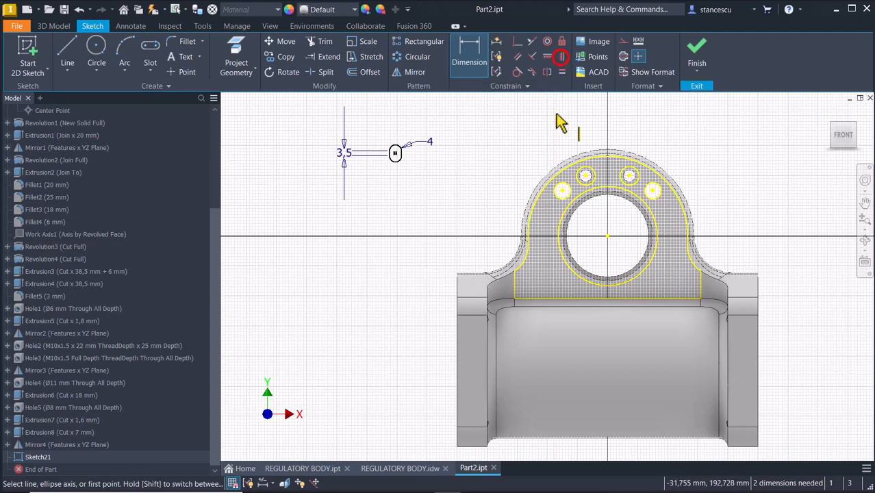
click(395, 154)
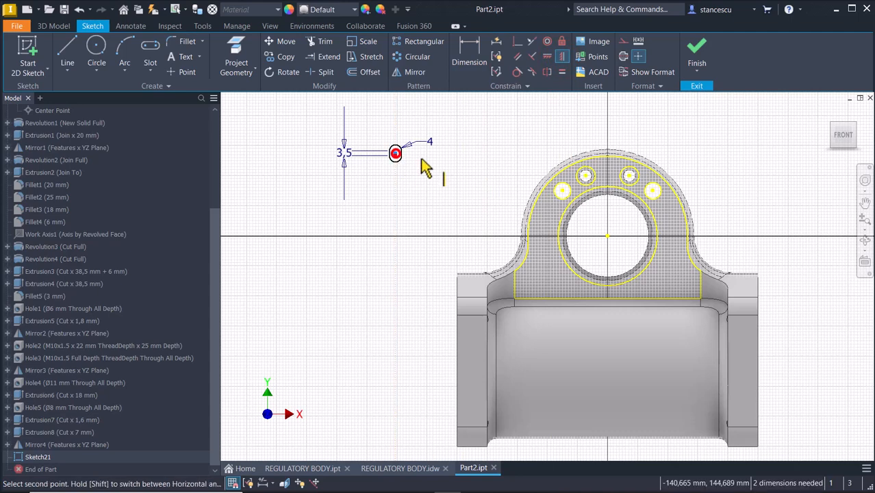
click(608, 239)
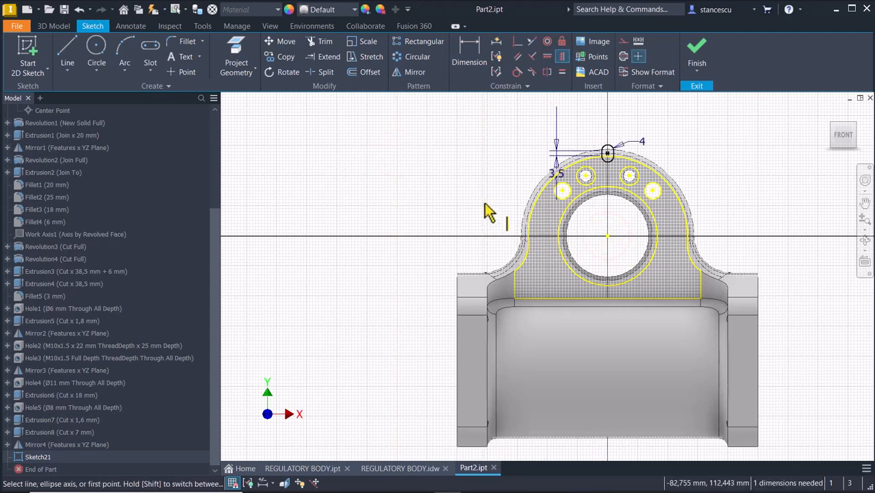
Move the slot down along the vertical axis toward the bore so its lower arc center lies inside the front face
click(468, 52)
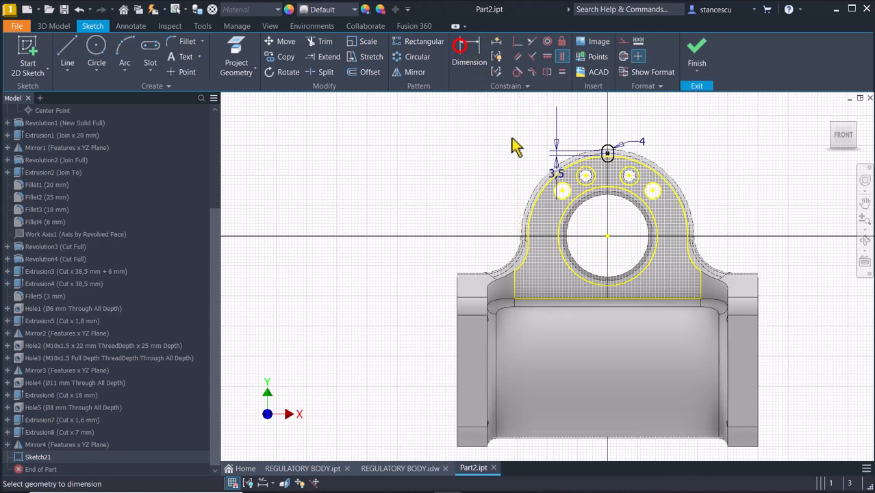
scroll(624, 165, up, 3)
scroll(567, 169, up, 3)
scroll(624, 153, up, 3)
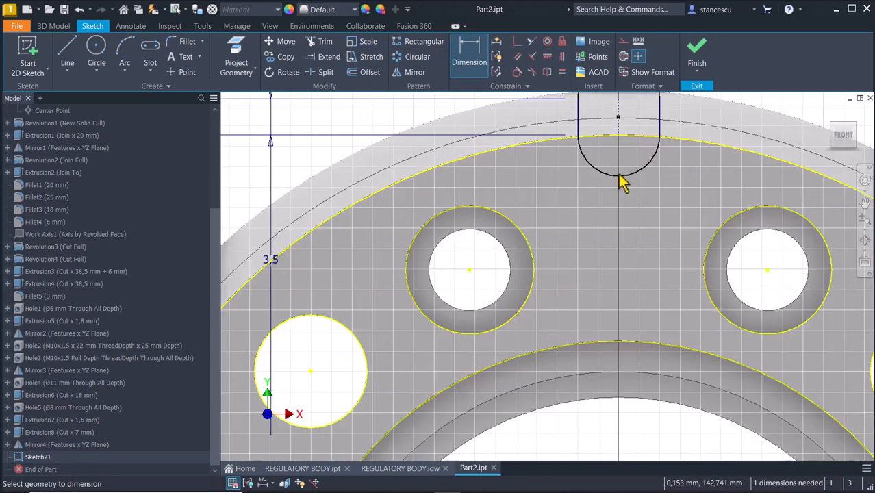
key(Escape)
drag(623, 181, 620, 217)
click(619, 217)
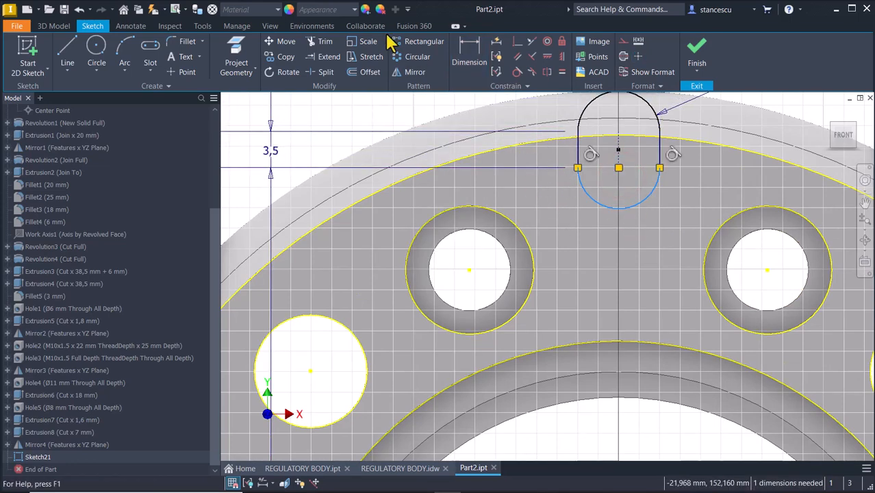
Dimension the slot's lower arc center at 42,5 mm from the bore center and finish the sketch
click(471, 52)
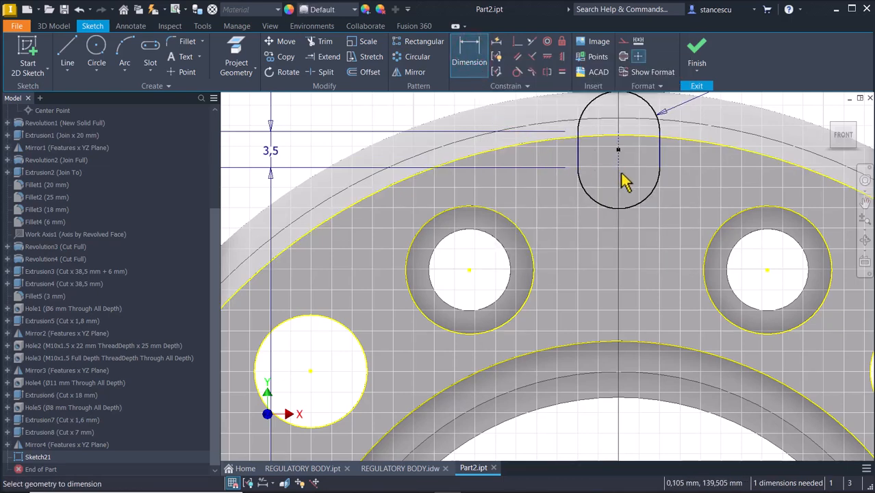
scroll(602, 303, down, 3)
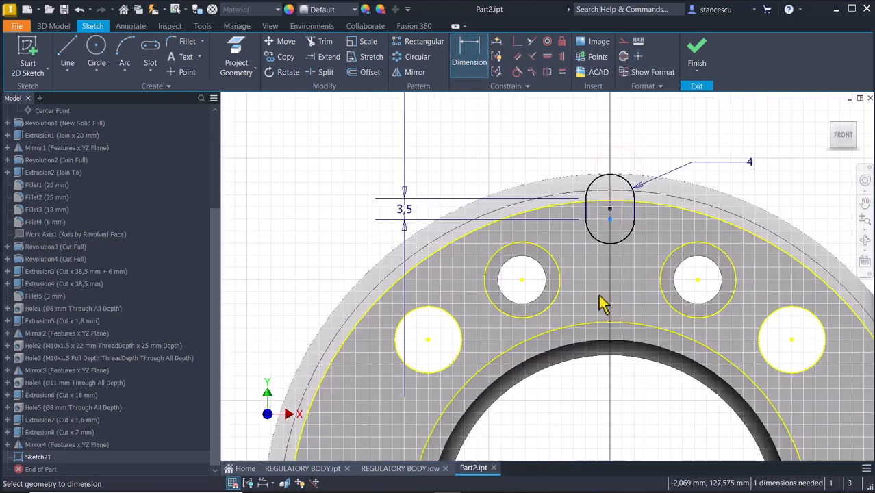
middle_drag(609, 348, 591, 192)
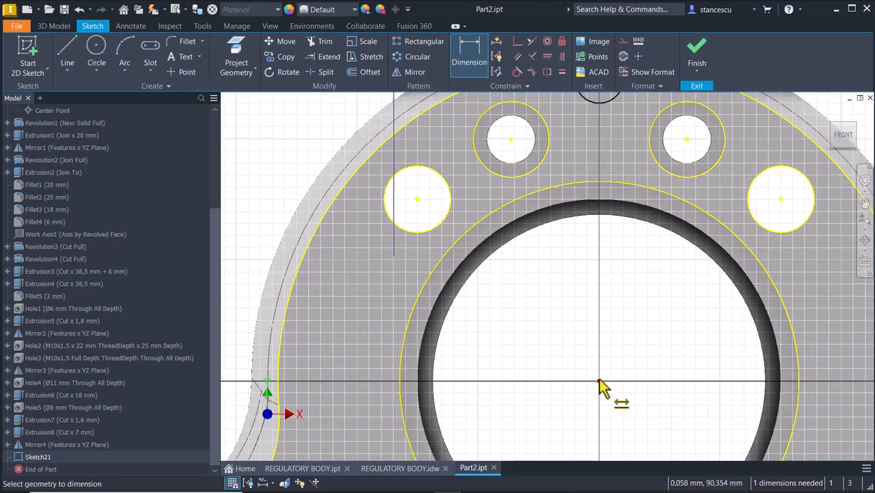
click(599, 382)
click(635, 309)
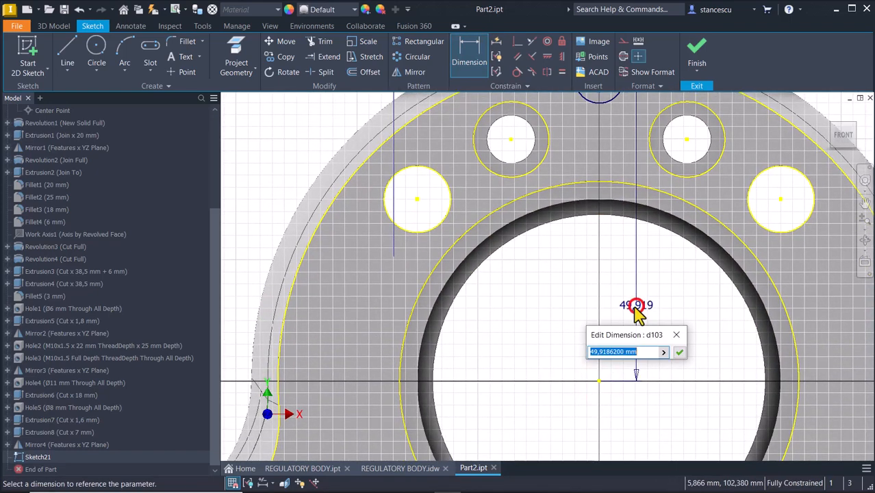
text(42,5)
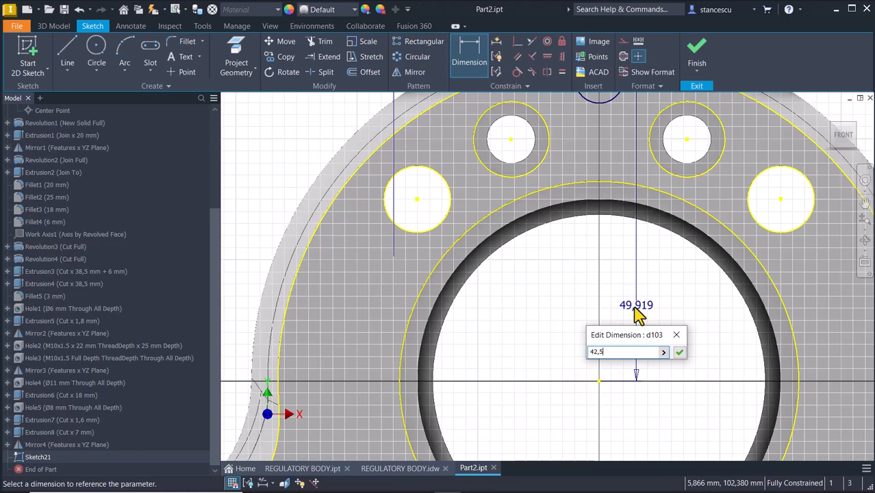
key(Return)
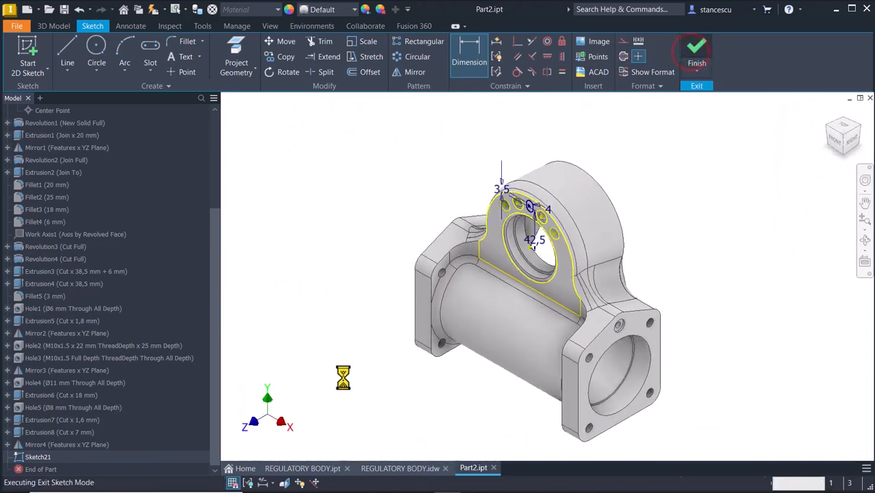
Check the slot's depth in section A-A of REGULATORY BODY.idw and cut the slot profile 7 mm into the front face in Part2.ipt
click(400, 468)
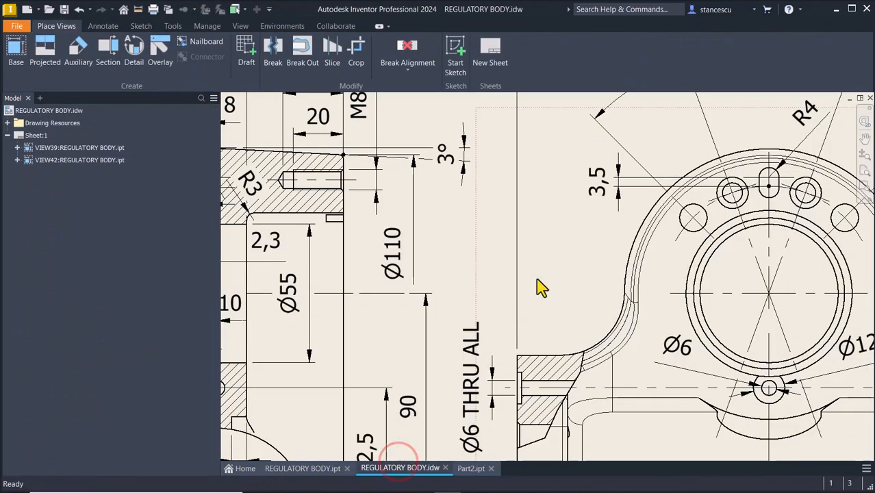
key(Num_Lock)
scroll(541, 255, down, 5)
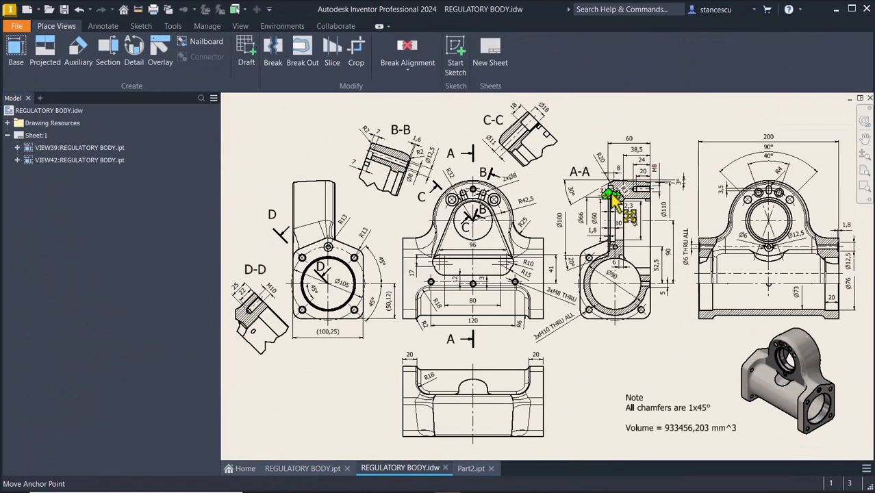
scroll(612, 197, up, 3)
scroll(613, 199, up, 4)
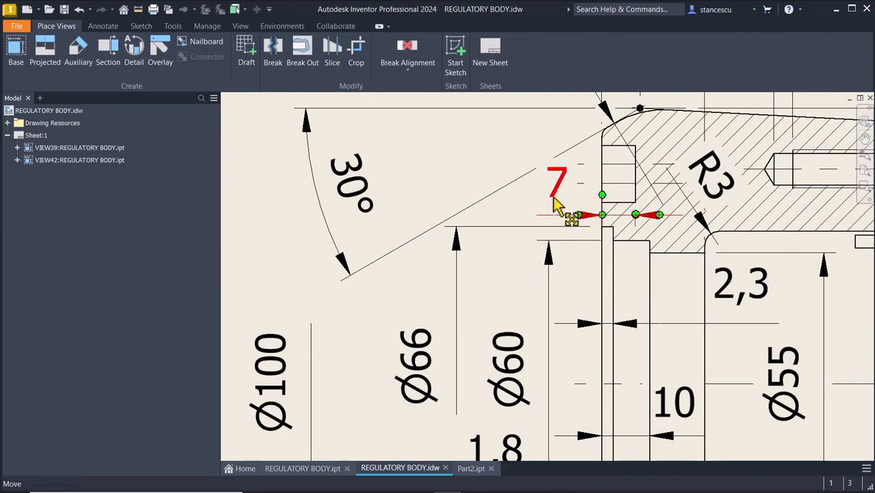
key(Num_Lock)
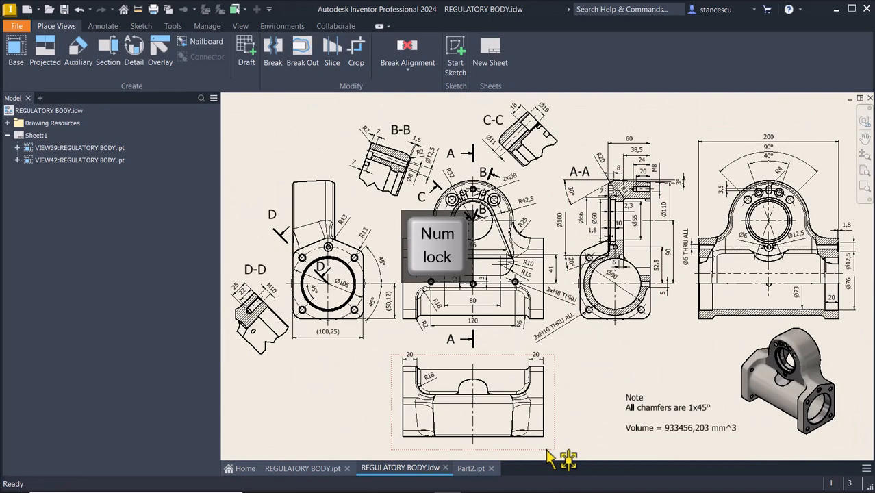
click(465, 469)
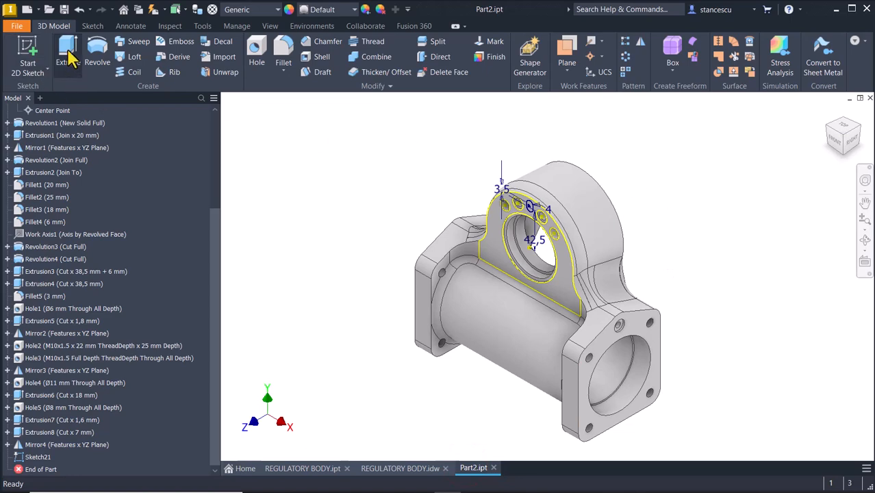
scroll(531, 249, up, 5)
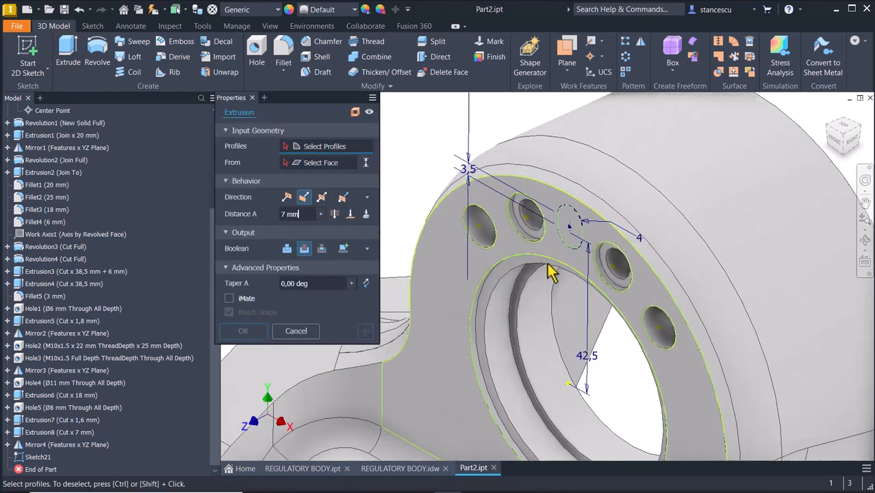
click(570, 228)
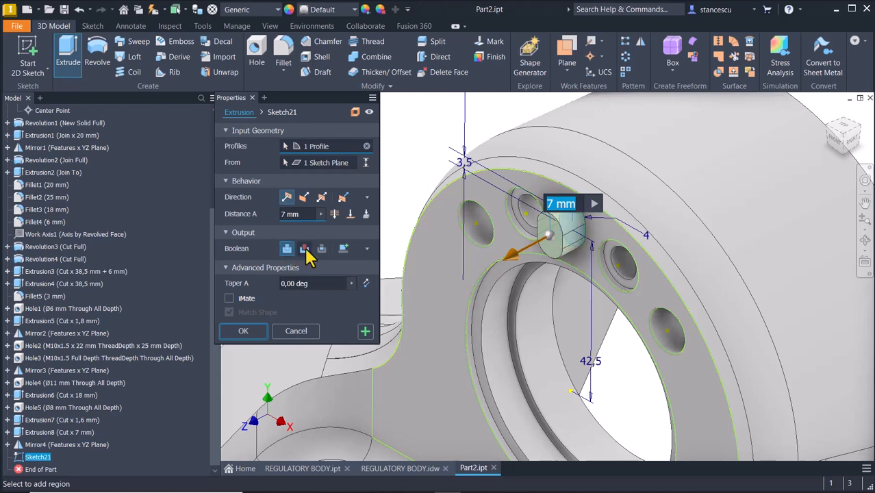
click(304, 249)
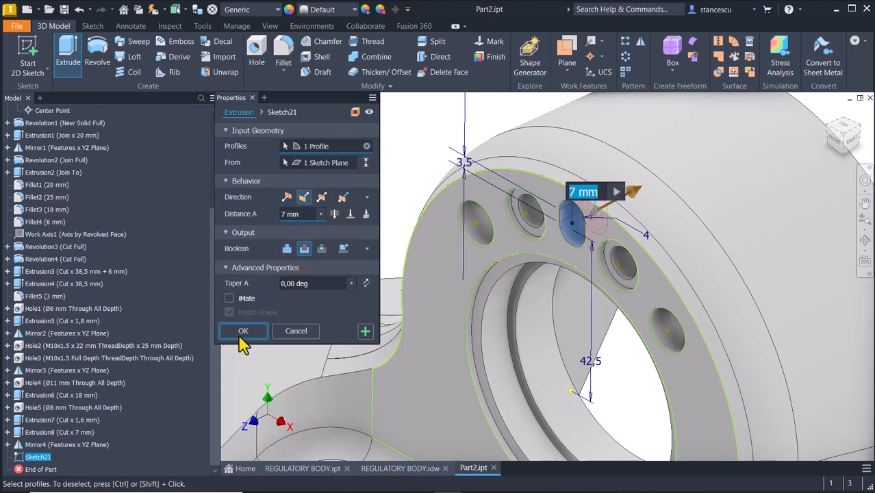
click(243, 331)
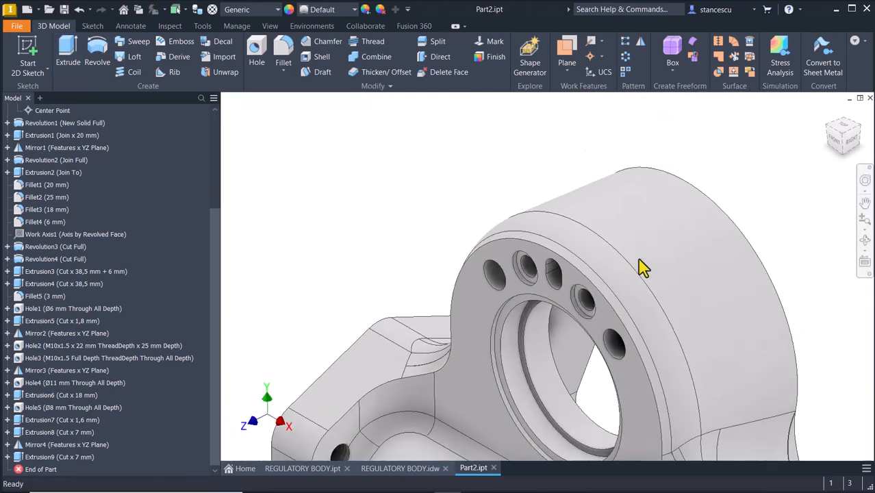
Check the M8 hole in section A-A of REGULATORY BODY.idw and sketch a point about 67 mm above the upper bore's center on Part2.ipt's back face
shift+middle_drag(638, 259, 545, 229)
click(397, 468)
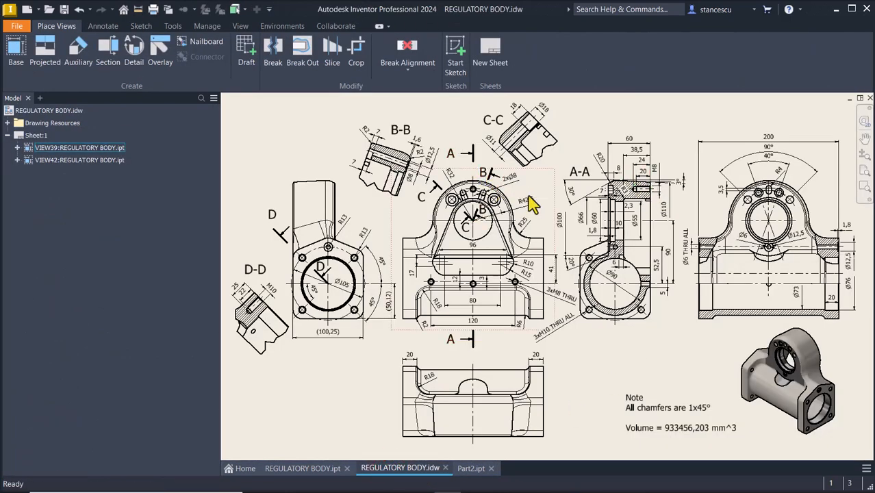
scroll(680, 195, up, 5)
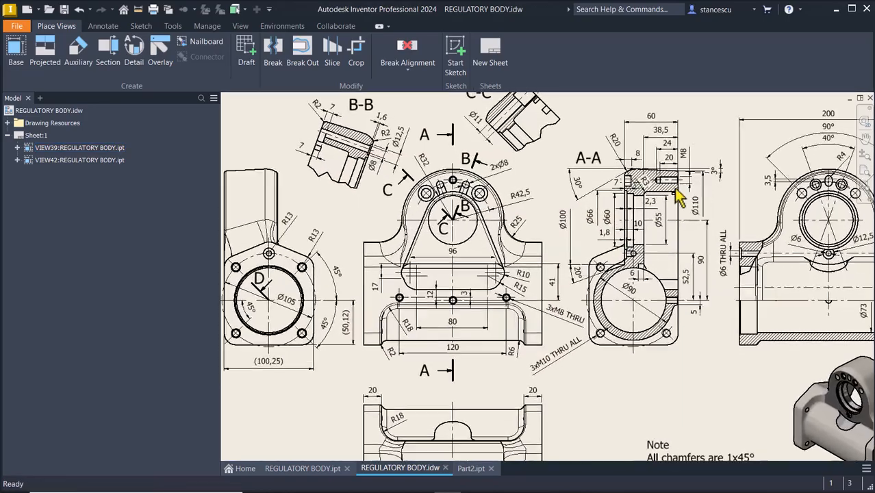
scroll(722, 213, up, 2)
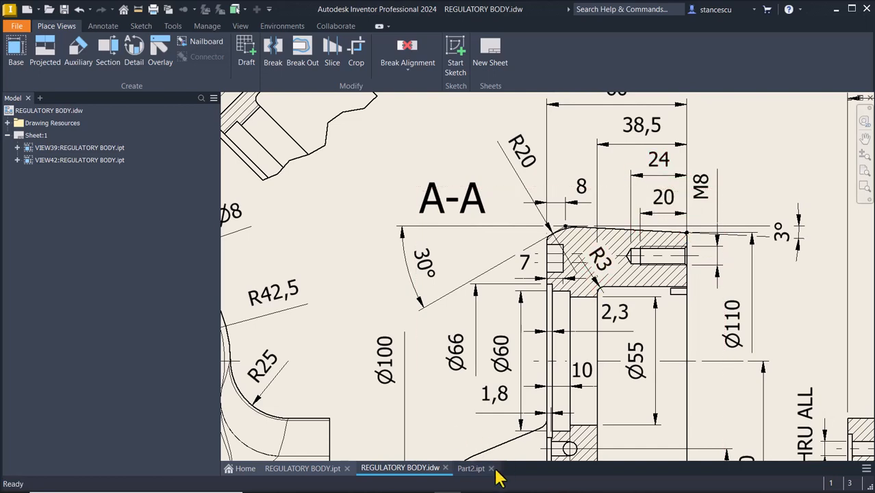
click(468, 469)
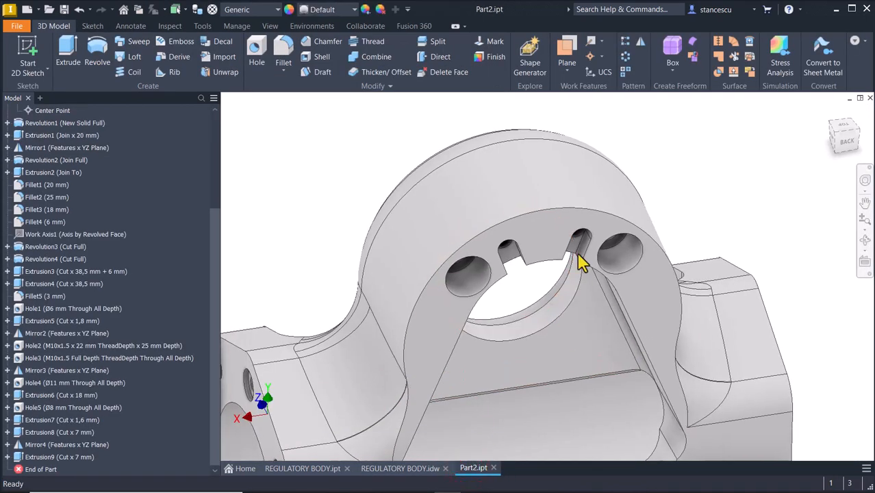
click(547, 241)
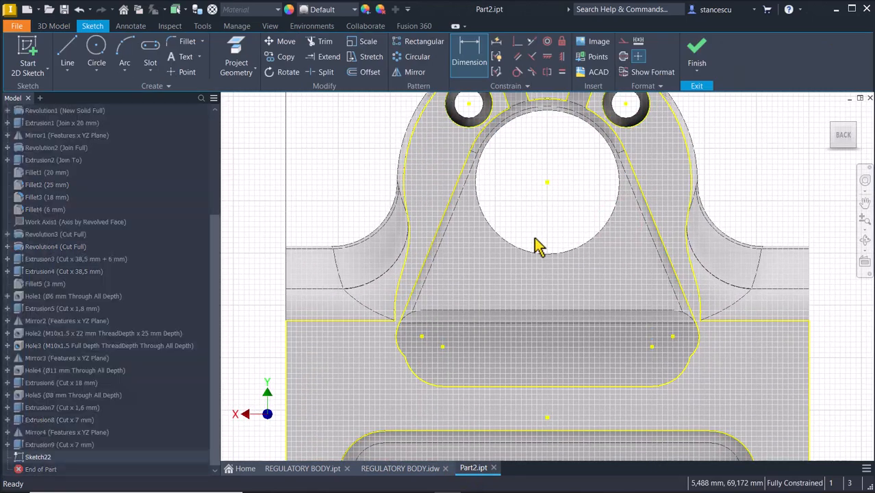
middle_drag(535, 238, 531, 342)
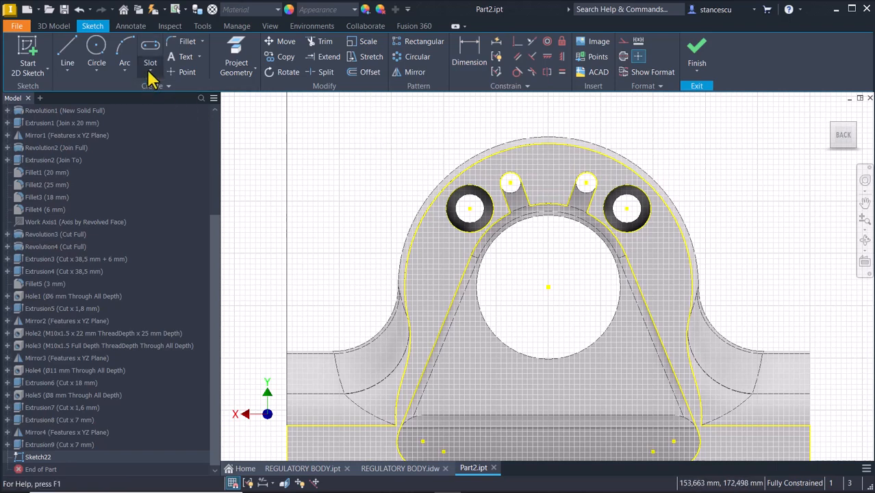
click(185, 70)
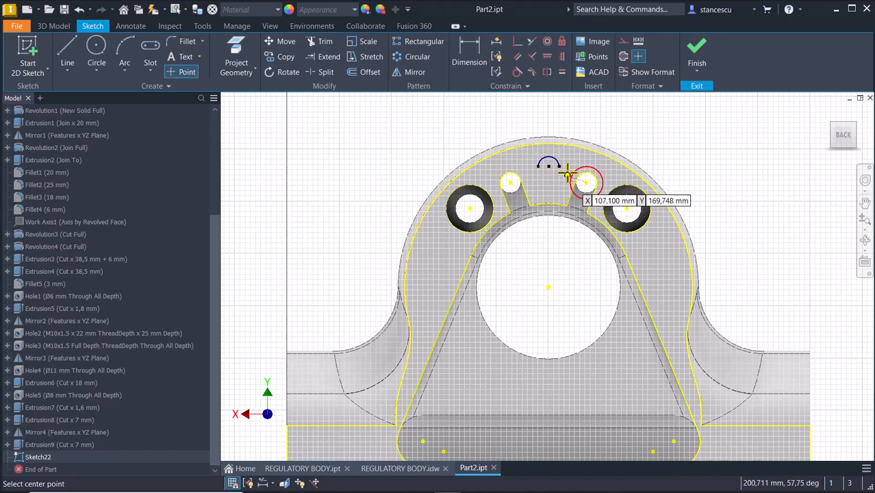
click(571, 111)
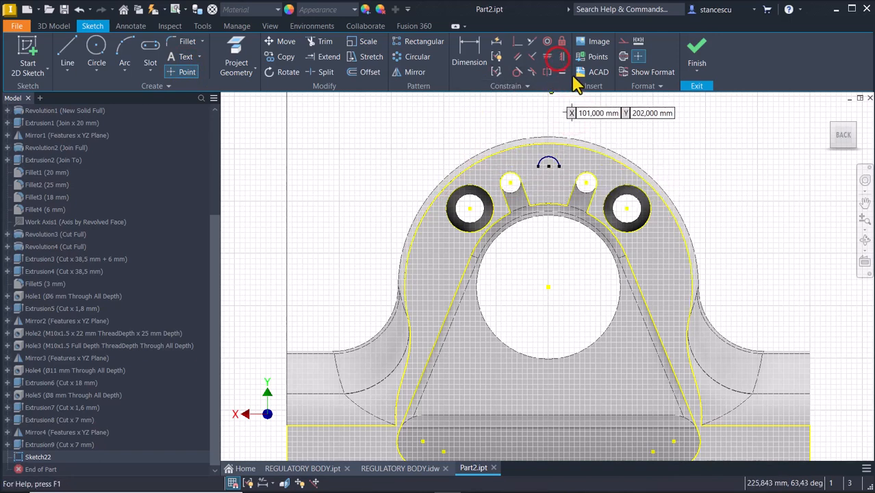
Align the sketched point vertically with the center of the upper bore
click(562, 58)
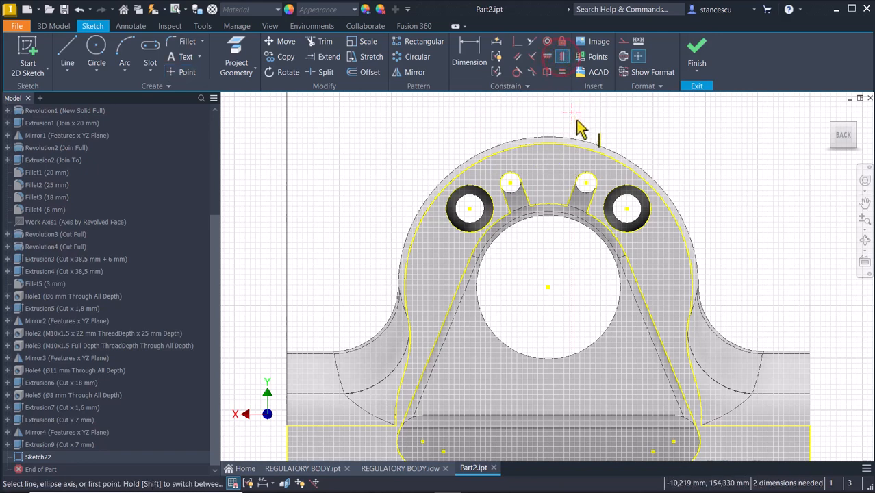
click(571, 112)
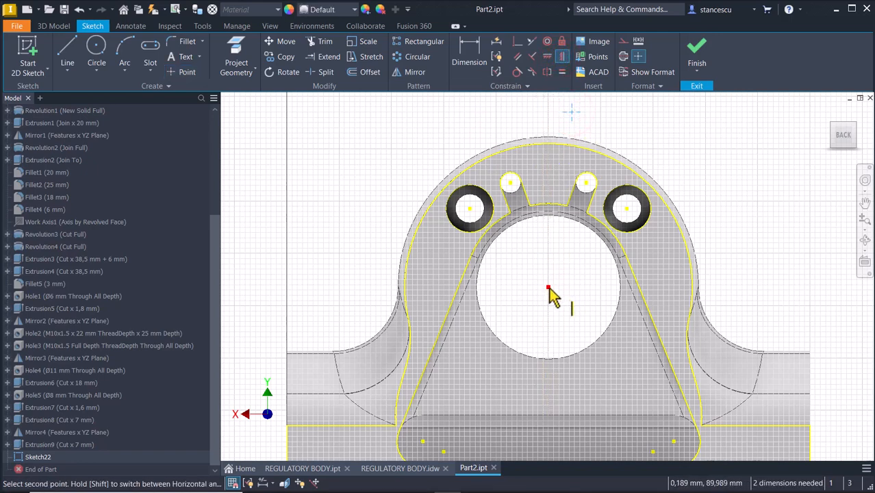
click(548, 289)
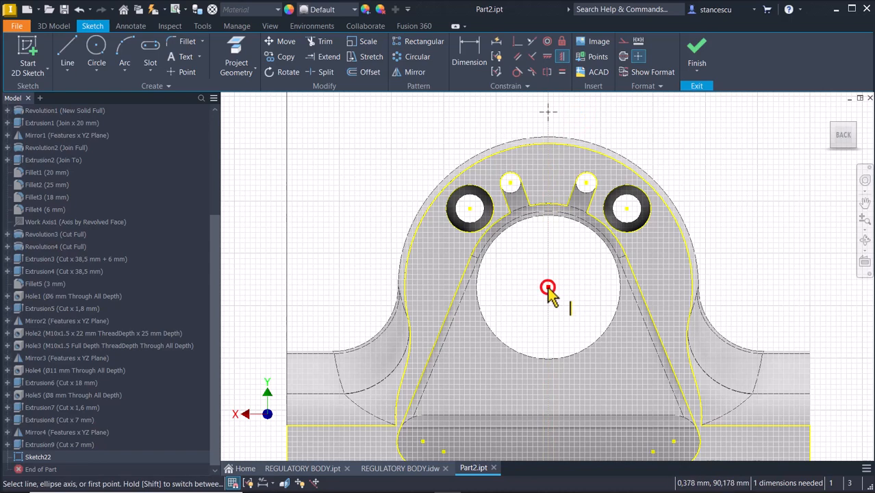
Dimension the point at 42,5 mm above the bore center and finish the sketch
click(458, 51)
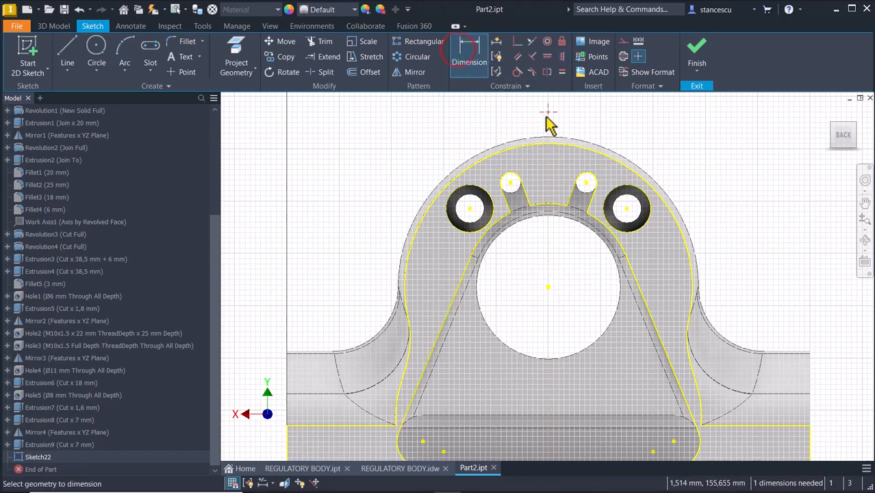
click(547, 286)
click(369, 207)
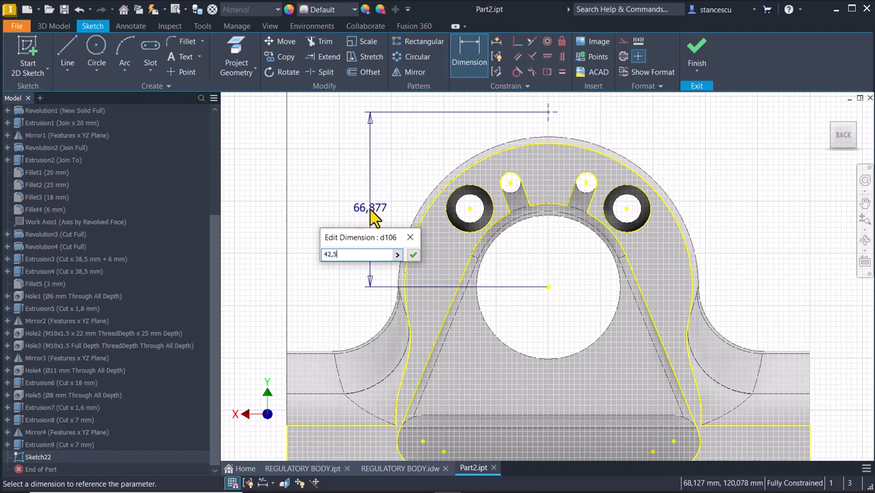
key(Return)
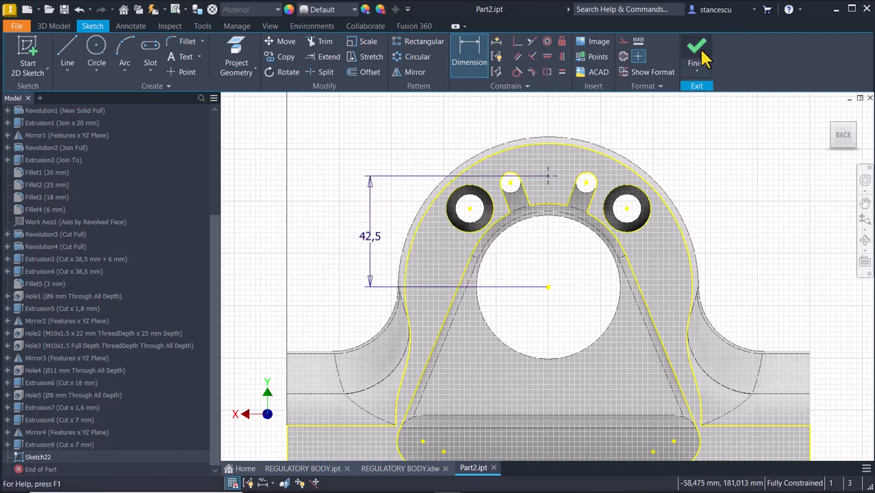
click(696, 48)
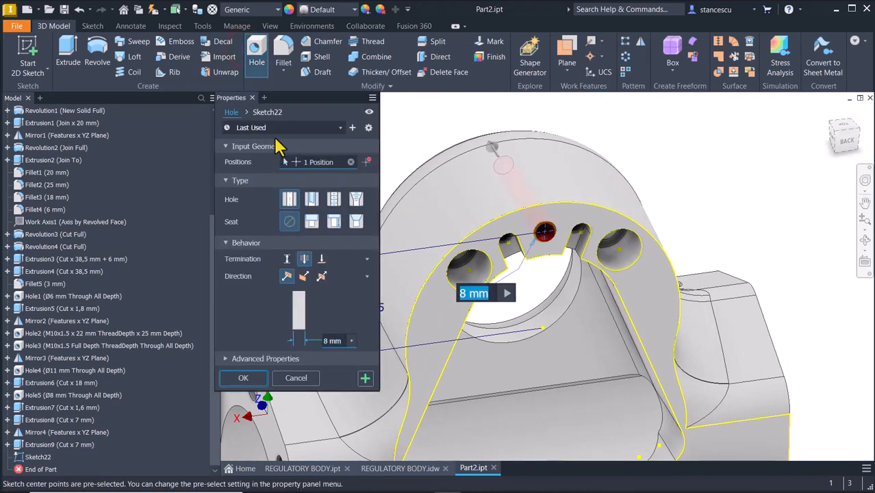
Create a blind tapped hole at the point with an ISO Metric M8x1.25 thread, 20 mm thread depth and full depth off
click(334, 202)
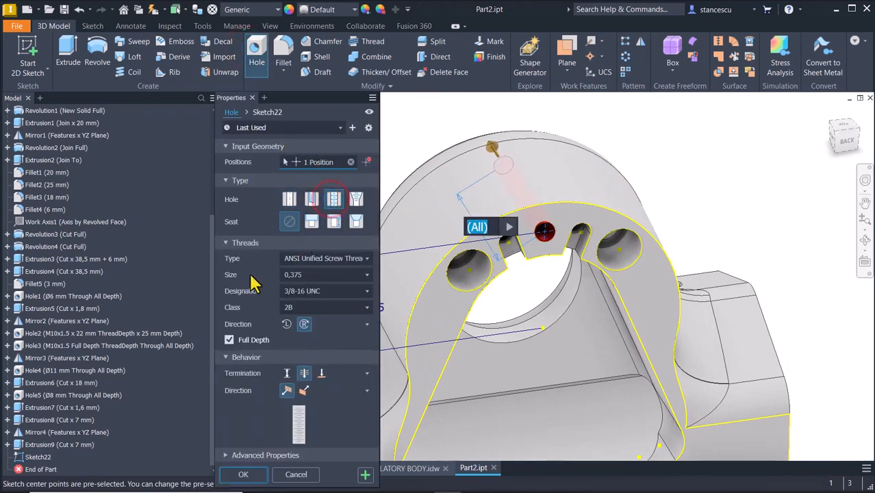
click(229, 342)
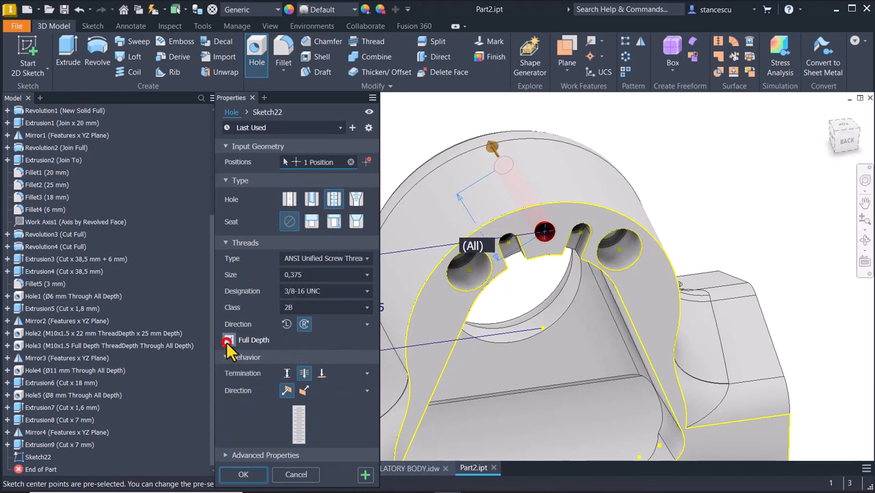
click(287, 375)
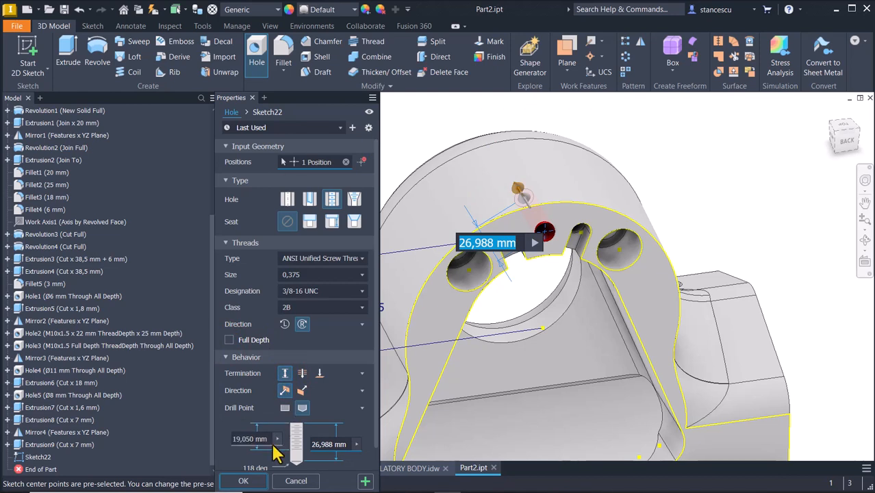
click(329, 263)
click(329, 301)
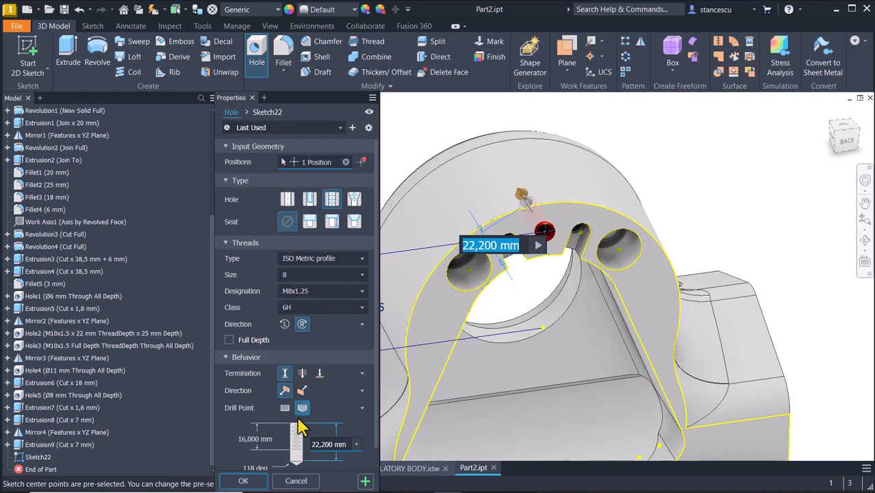
click(247, 442)
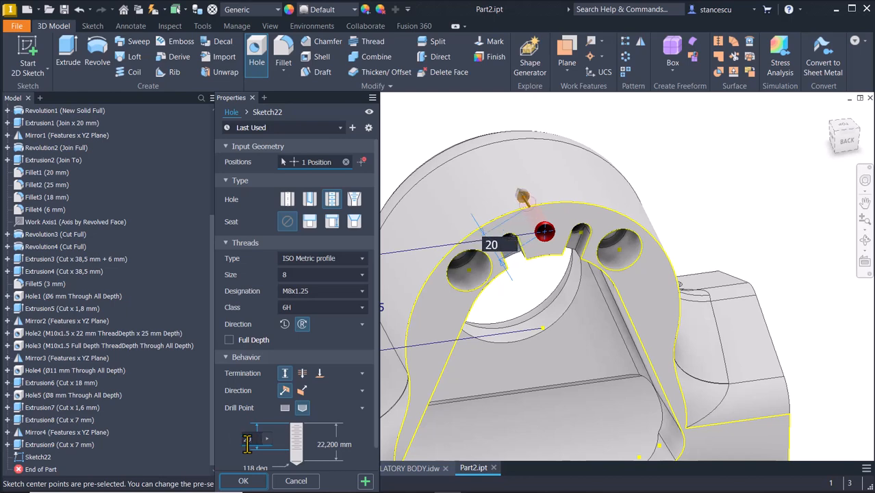
key(Return)
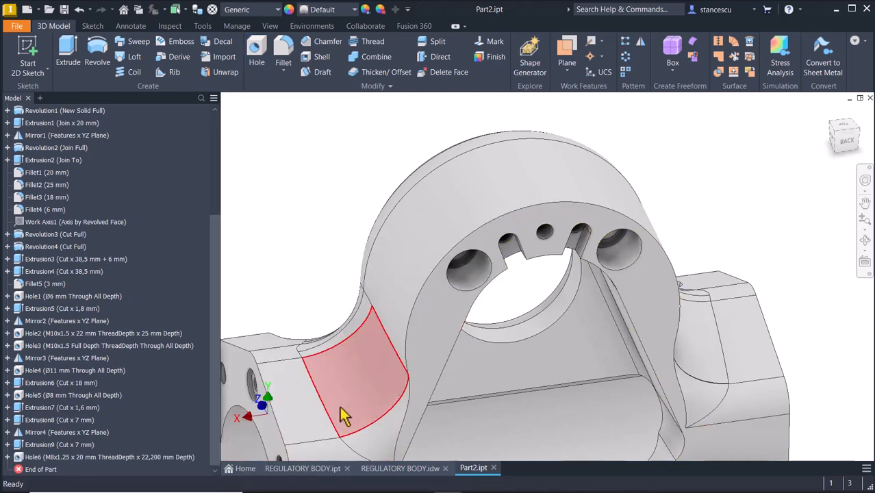
Edit the M8 hole and set its drill depth to 24 mm
click(21, 457)
double_click(20, 459)
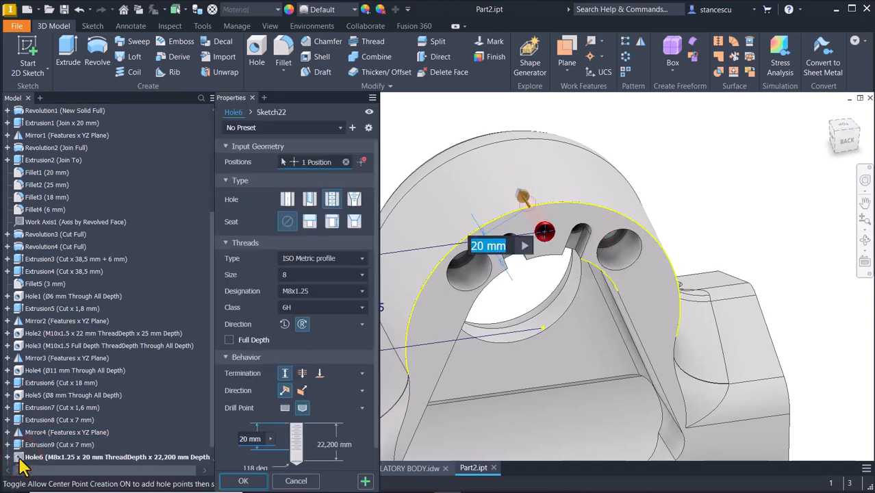
click(332, 444)
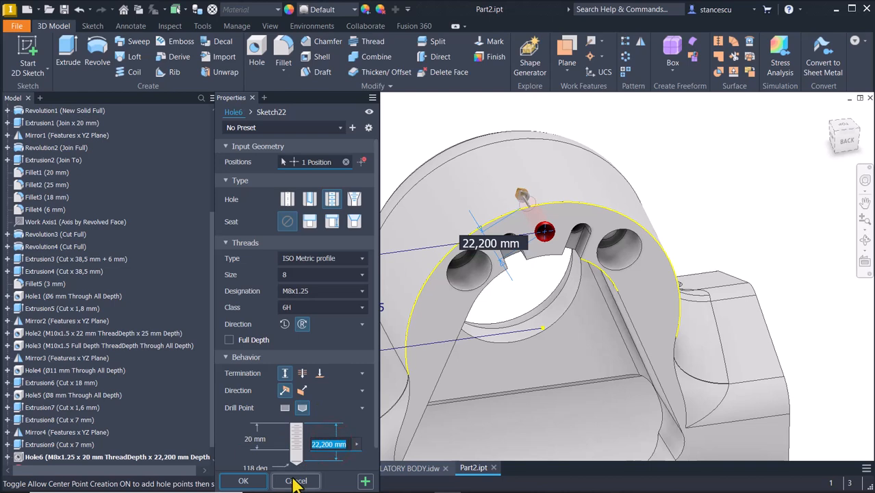
text(24)
key(Return)
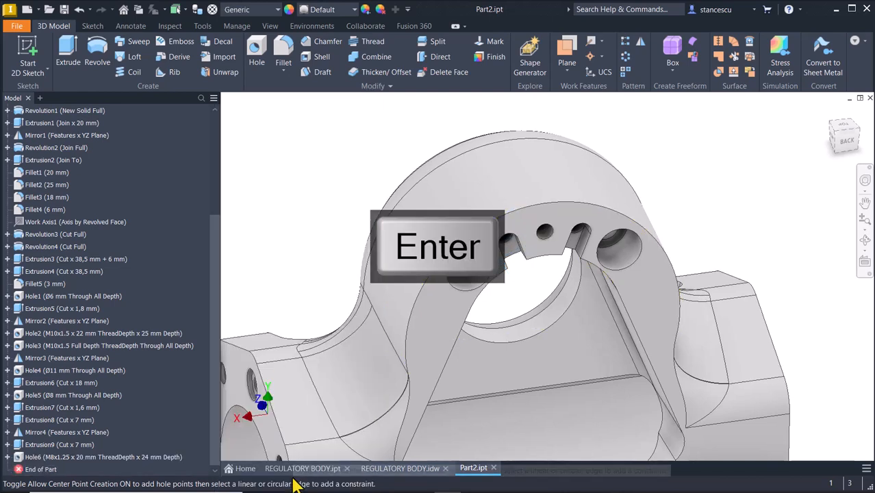
shift+middle_drag(794, 140, 744, 186)
scroll(714, 202, up, 6)
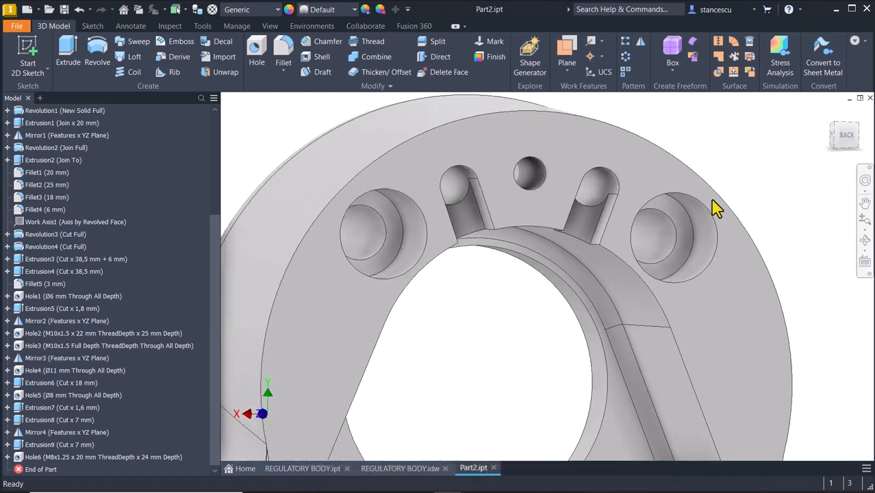
scroll(553, 260, down, 5)
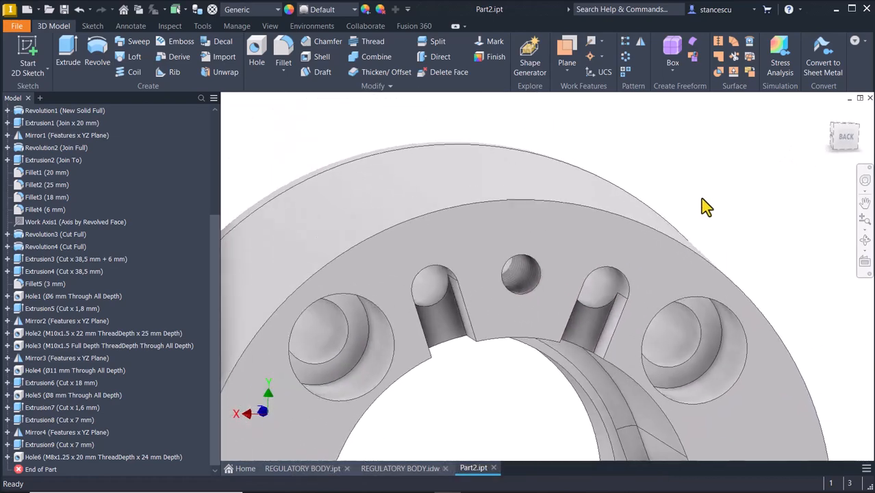
Examine the size callout and position dimensions of the three M8 through holes in the REGULATORY BODY drawing, and view the finished reference part
key(F6)
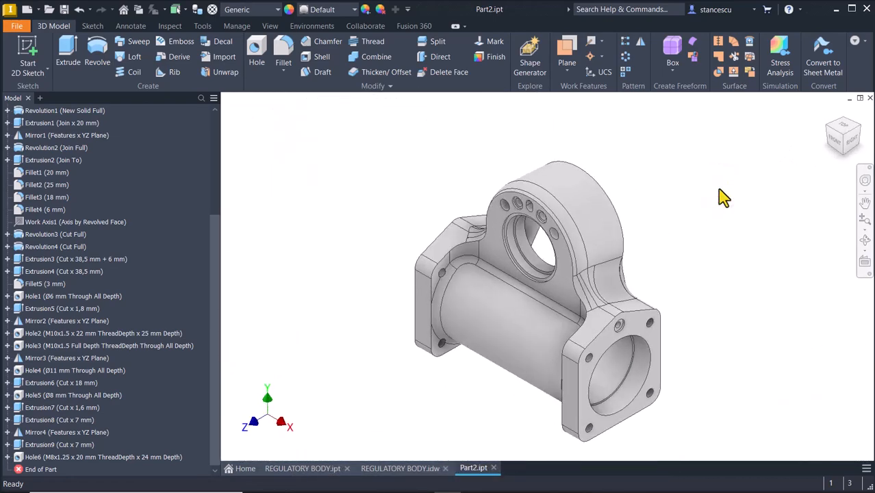
click(400, 468)
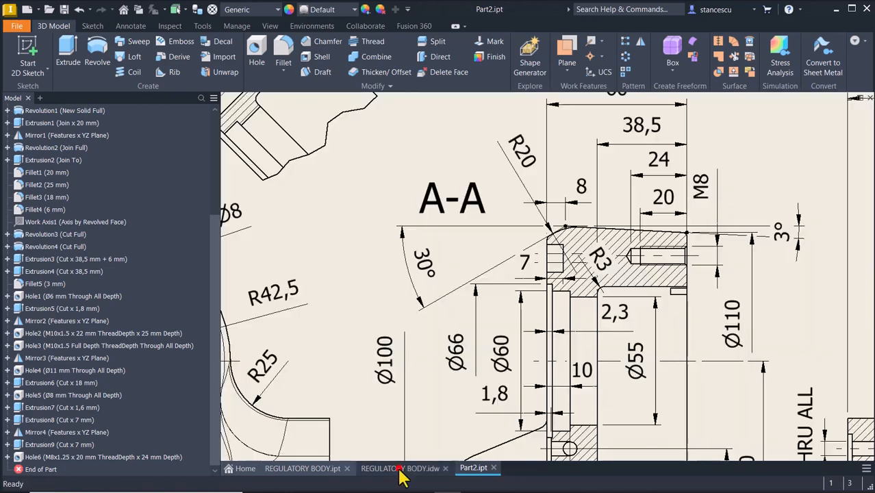
scroll(351, 395, down, 3)
key(Num_Lock)
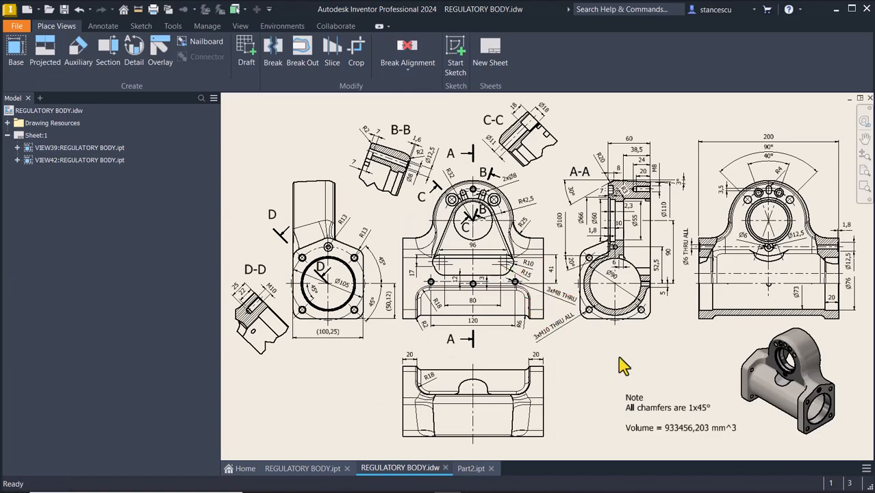
scroll(552, 326, up, 8)
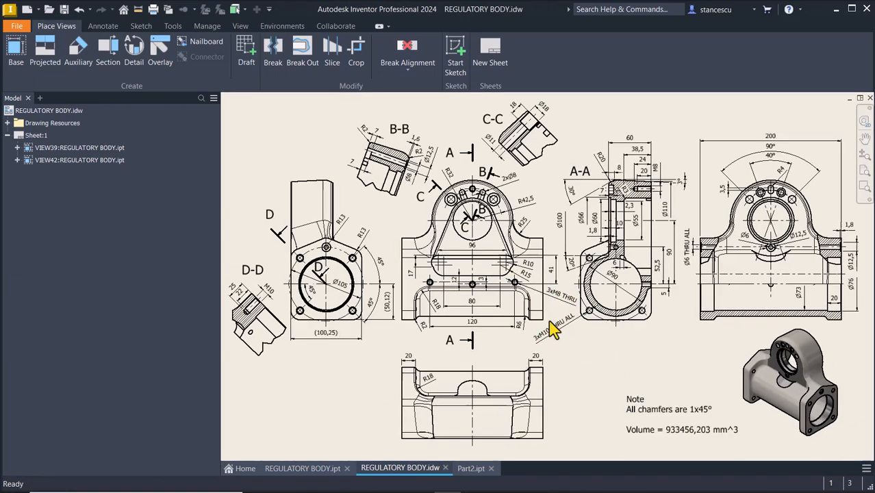
scroll(552, 391, down, 5)
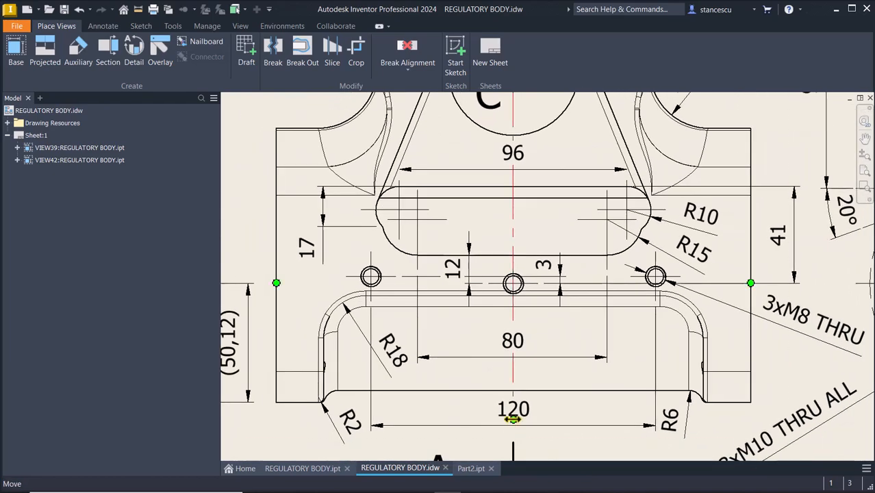
scroll(512, 419, up, 2)
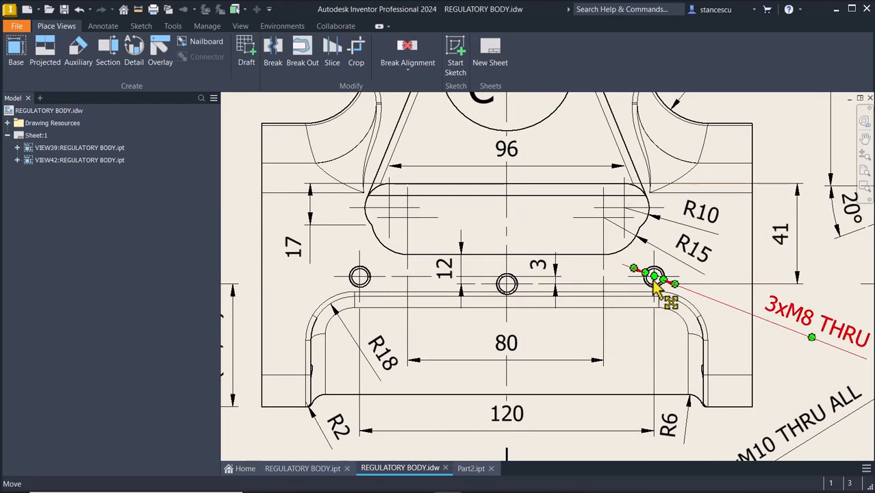
scroll(654, 286, down, 1)
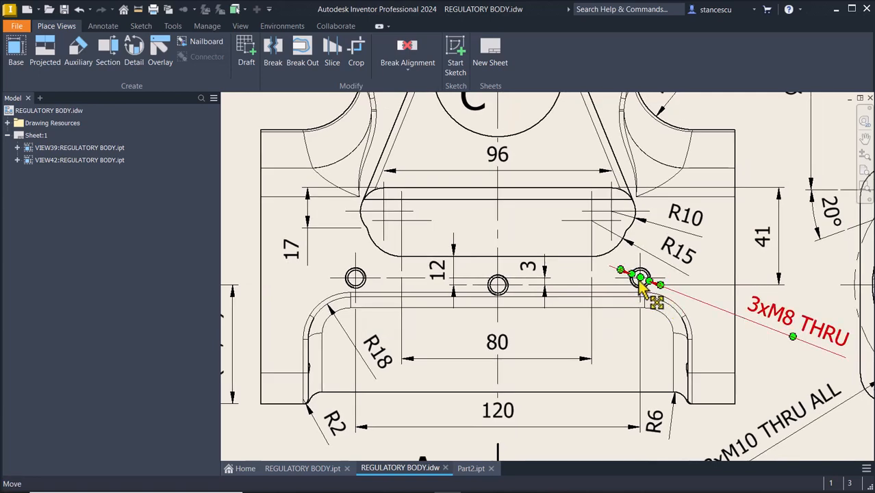
scroll(504, 297, up, 1)
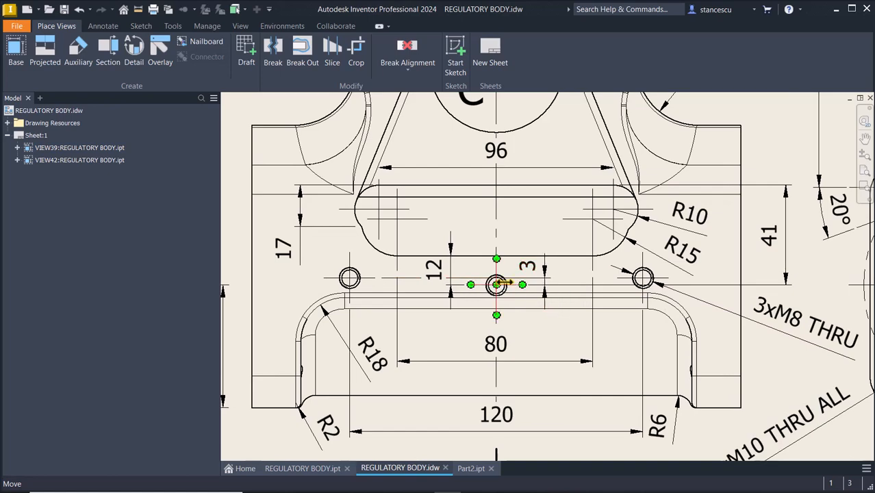
scroll(500, 291, up, 1)
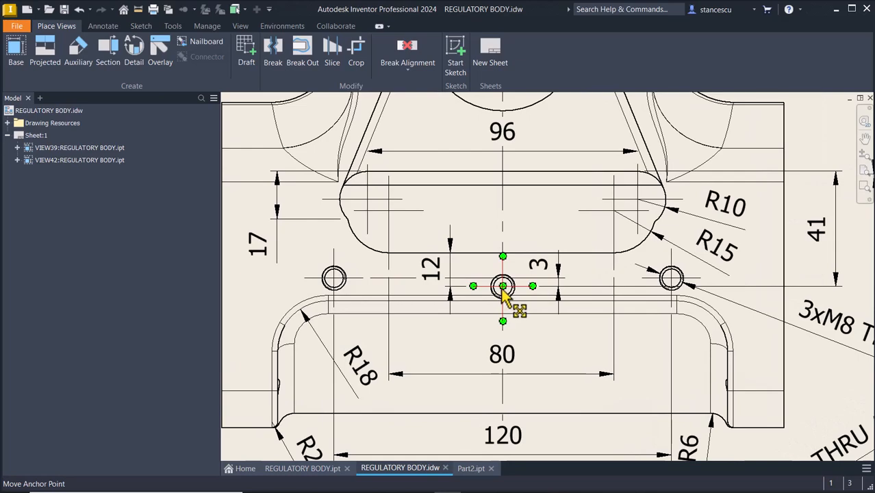
scroll(506, 291, down, 2)
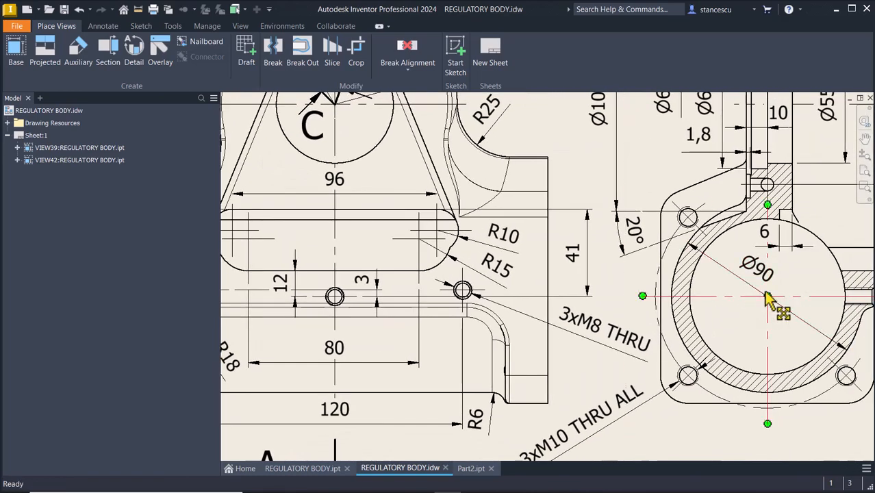
scroll(506, 317, left, 3)
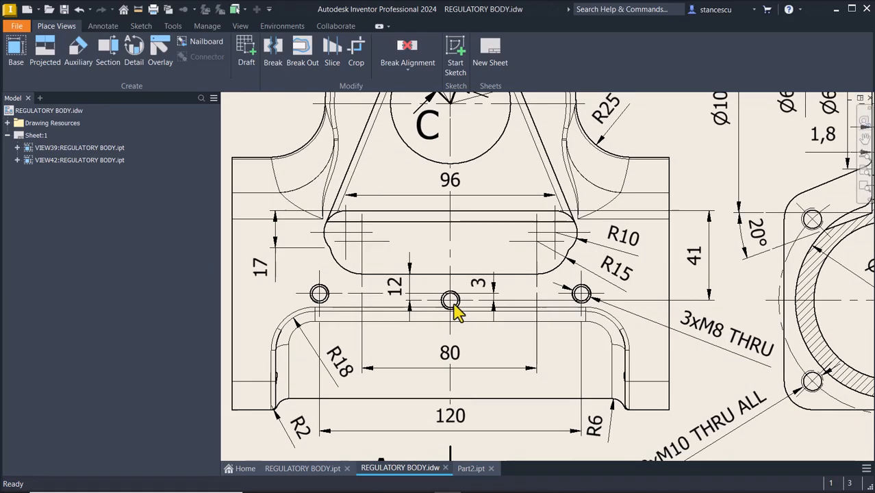
scroll(472, 296, down, 1)
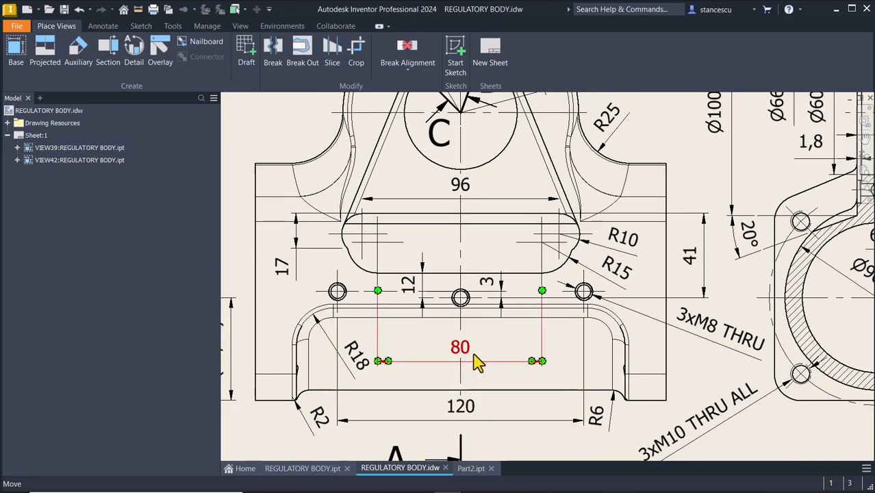
scroll(473, 356, up, 1)
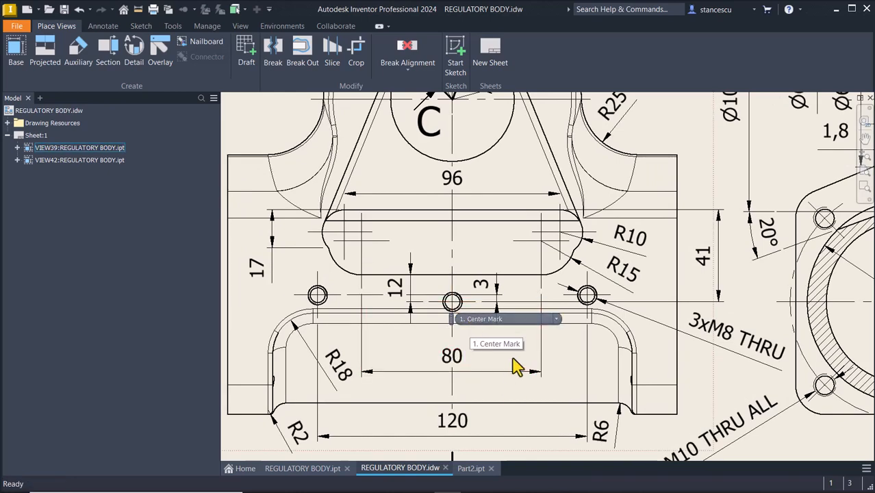
scroll(536, 370, down, 1)
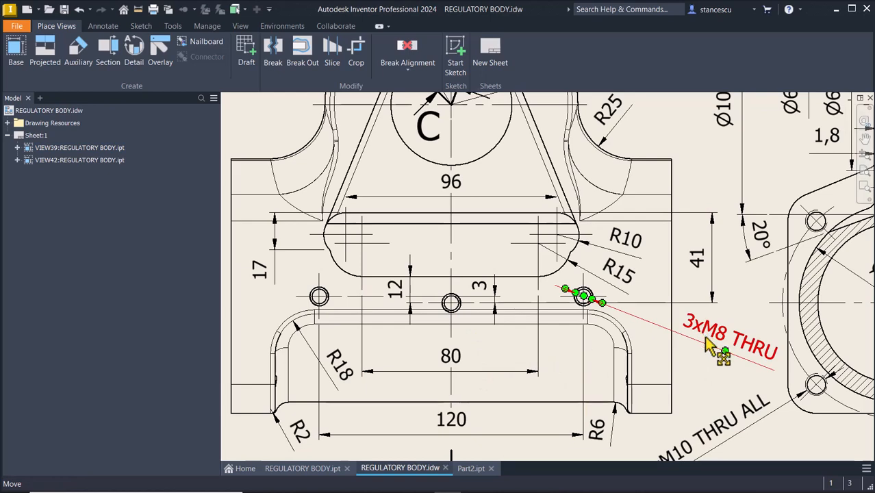
scroll(692, 359, down, 1)
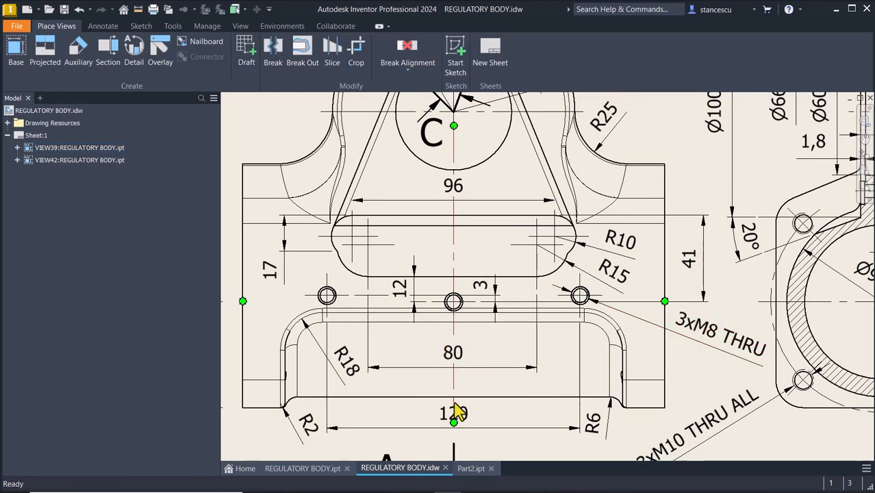
scroll(507, 384, up, 1)
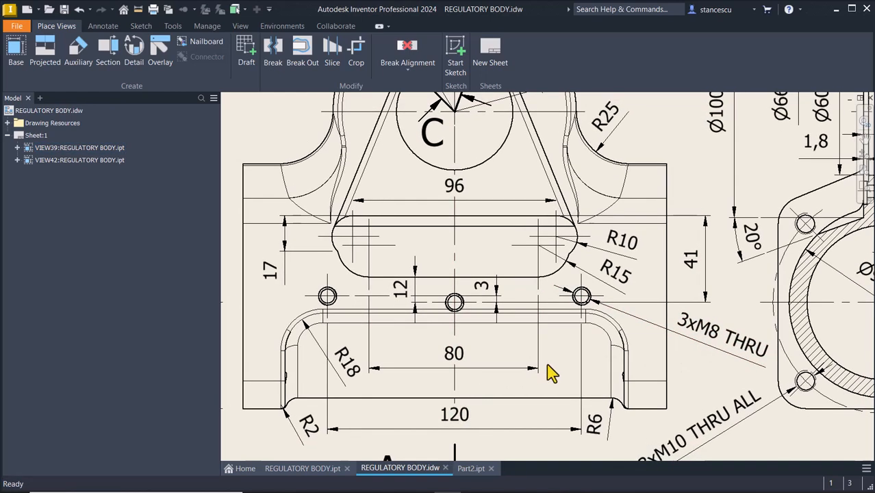
click(312, 468)
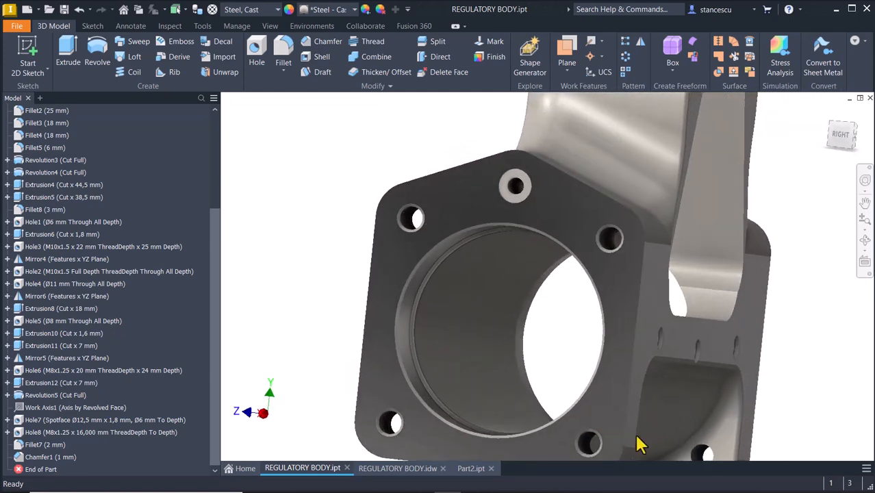
key(F6)
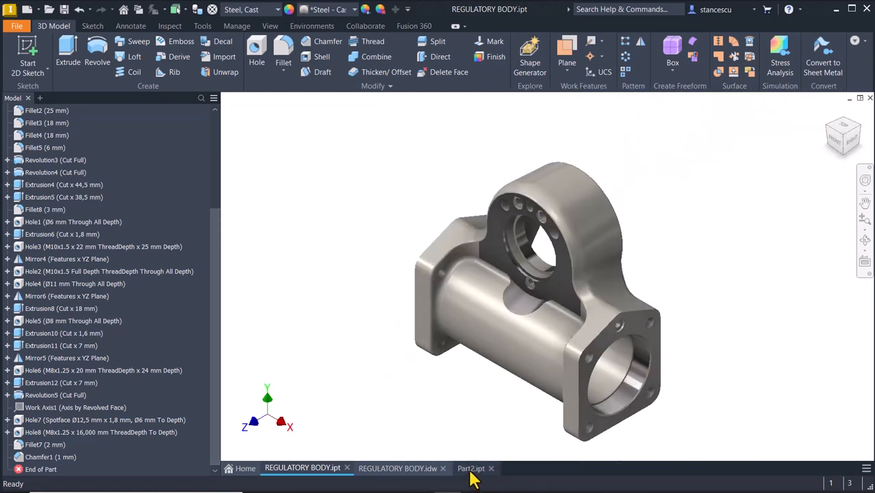
In Part2.ipt, start a sketch on the flat back face and draw a horizontal line about 83 mm long between the two recesses
click(469, 468)
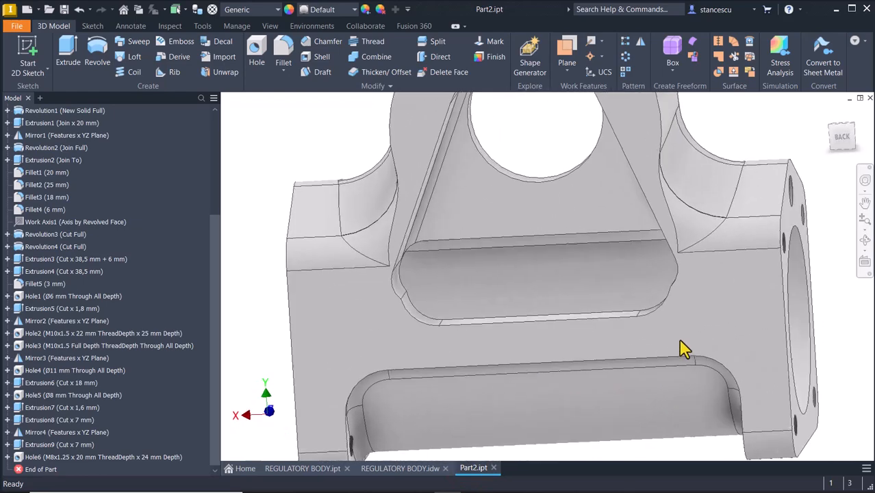
click(680, 335)
click(756, 329)
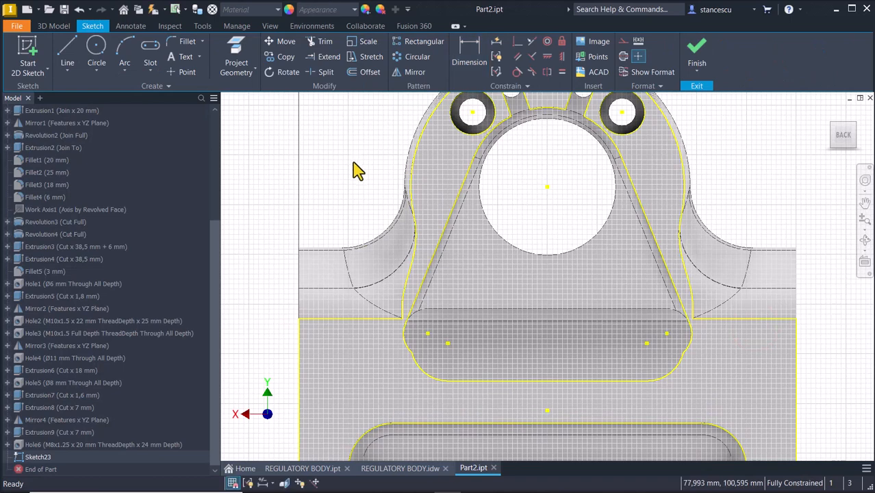
click(67, 49)
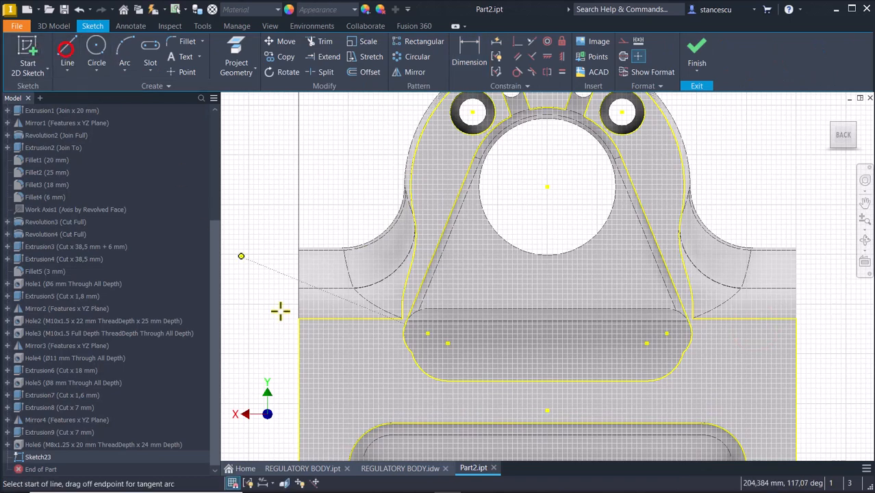
click(438, 398)
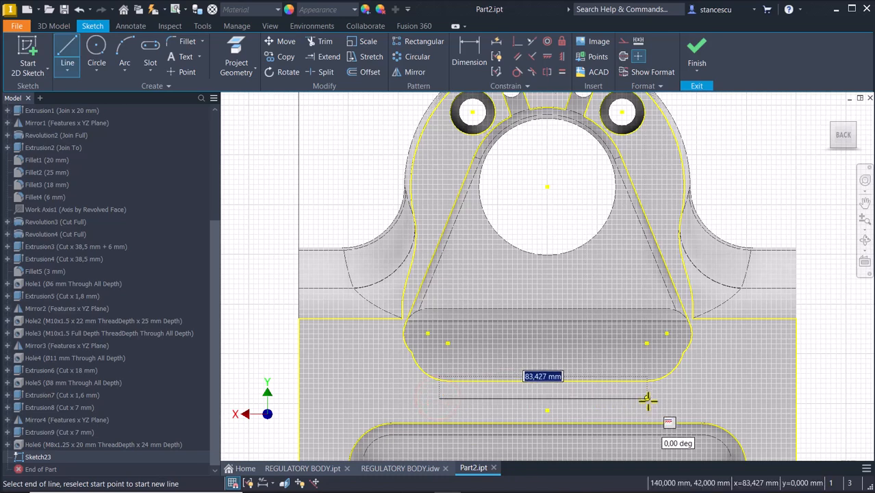
click(647, 399)
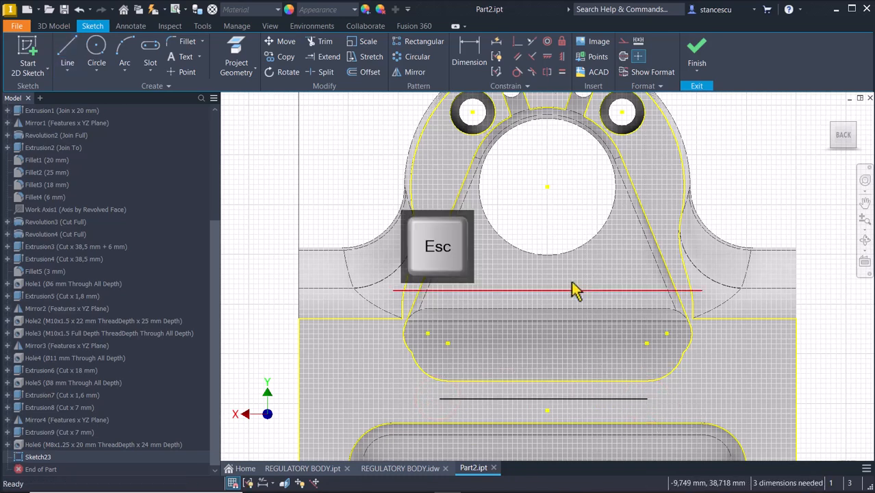
Align the line's midpoint vertically with the center point below it and dimension the line's length as 120 mm
click(561, 57)
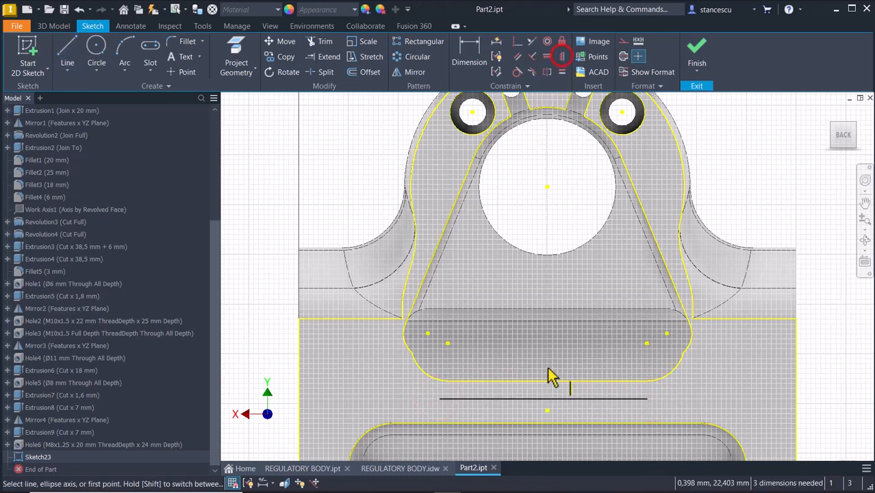
click(547, 400)
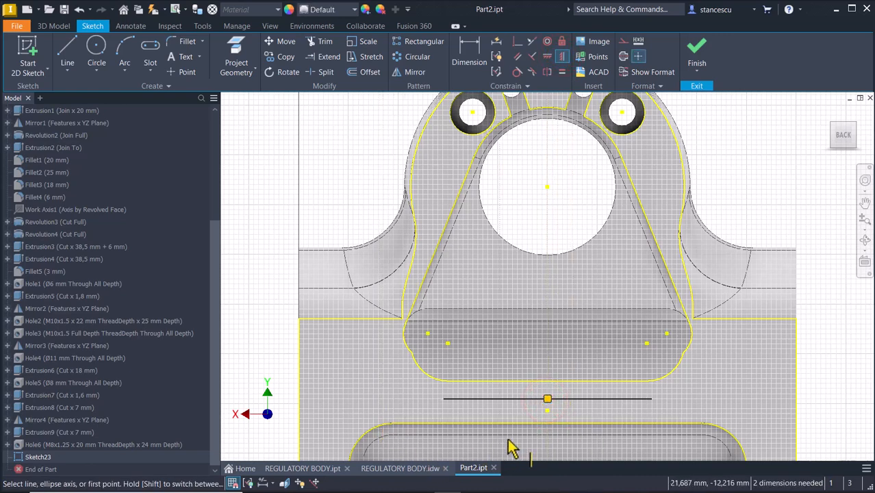
click(469, 60)
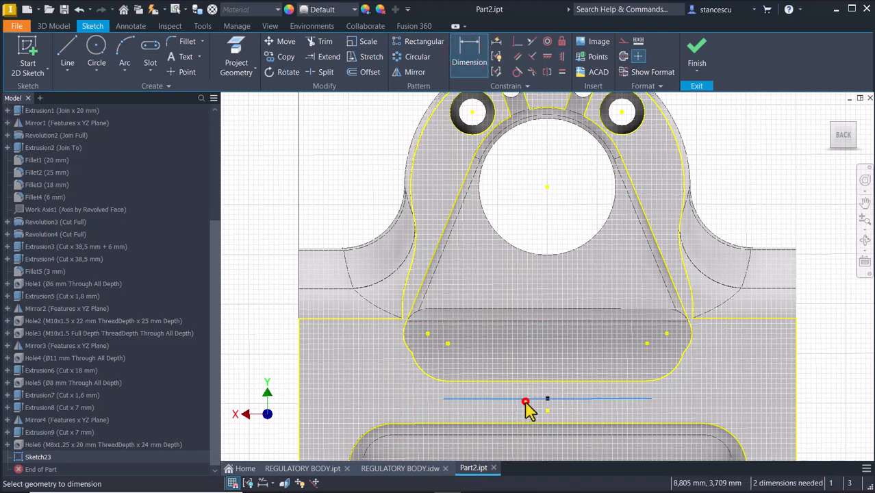
click(532, 357)
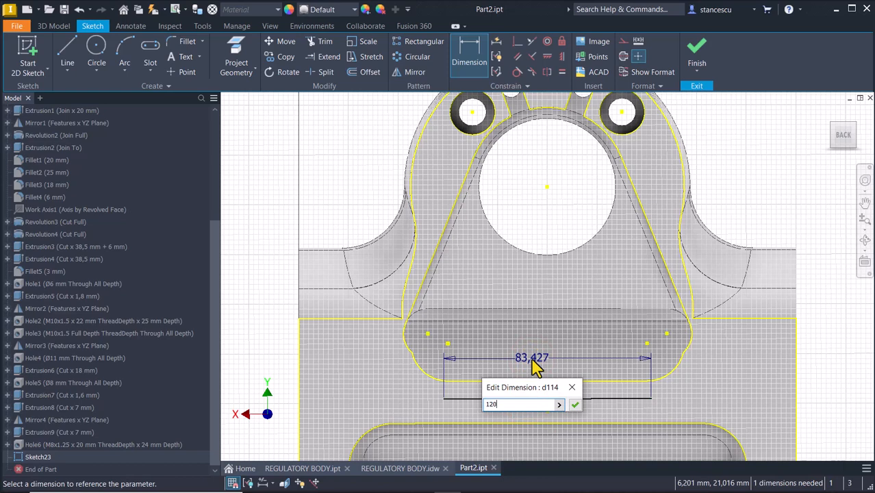
key(Return)
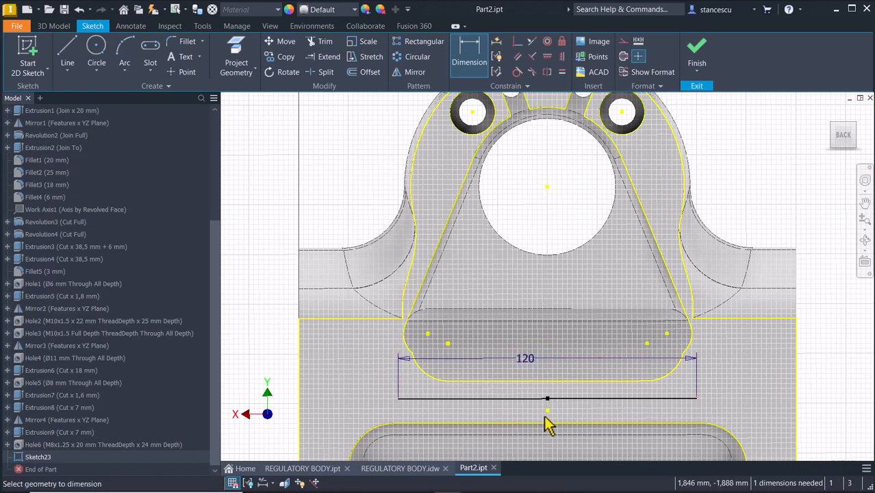
Dimension the line 3 mm above the center point and finish the sketch
click(564, 400)
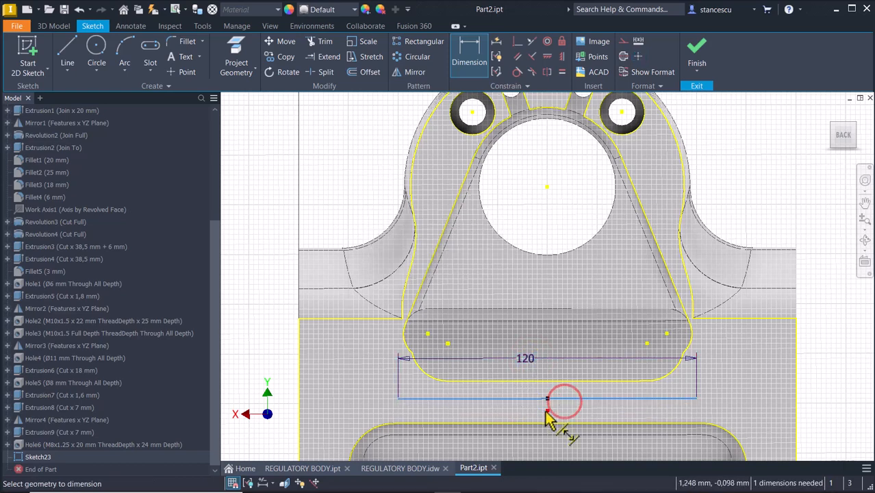
click(546, 411)
click(810, 404)
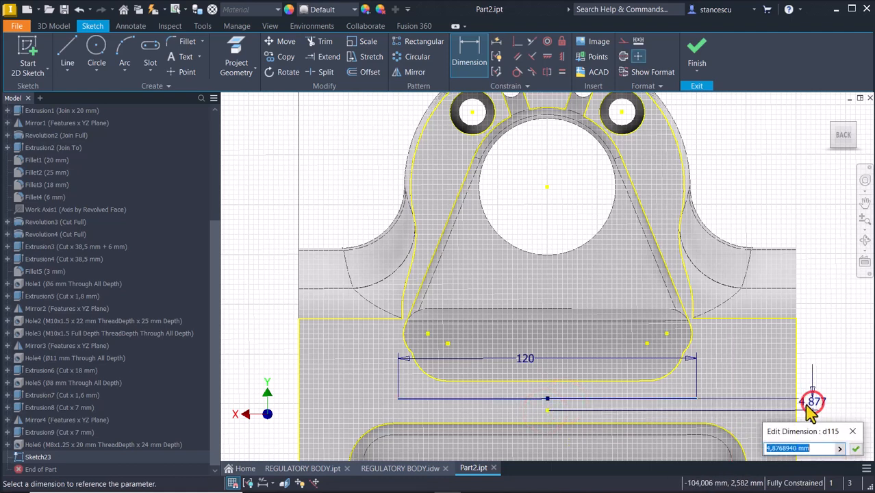
key(Return)
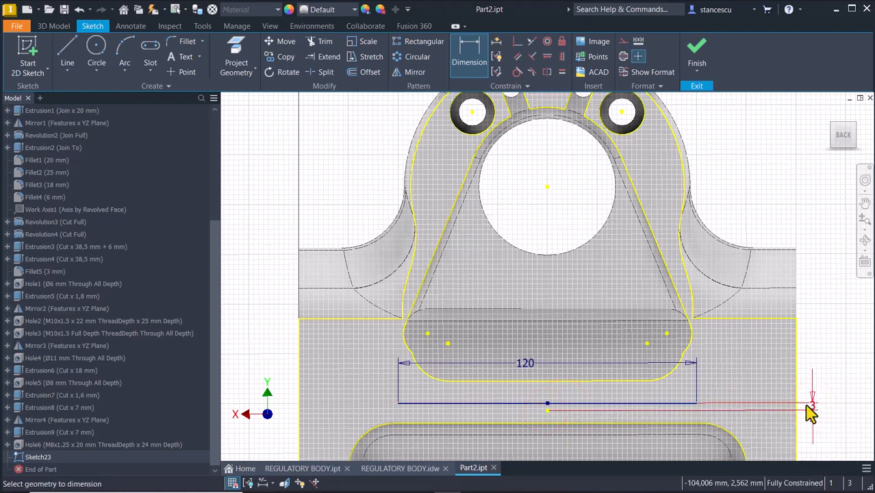
click(694, 61)
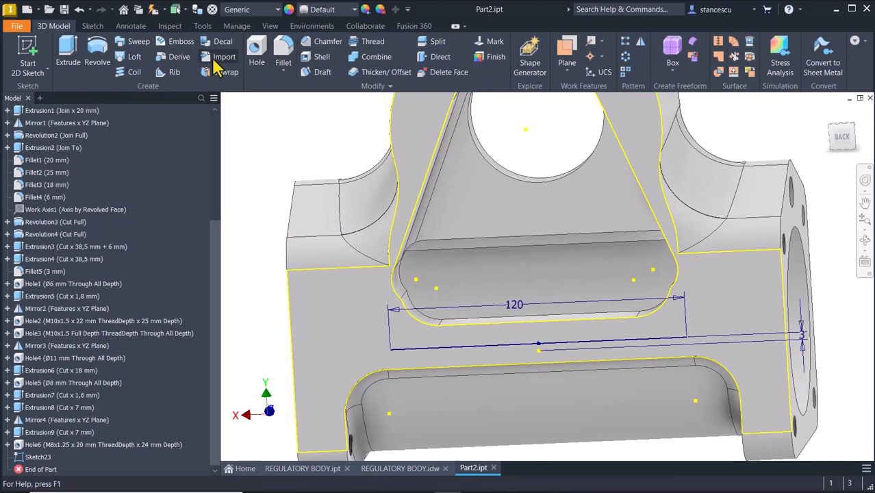
Create three full-depth threaded M8x1.25 holes at the line's two ends and the center point, terminating at the bore's inner cylindrical surface
click(254, 54)
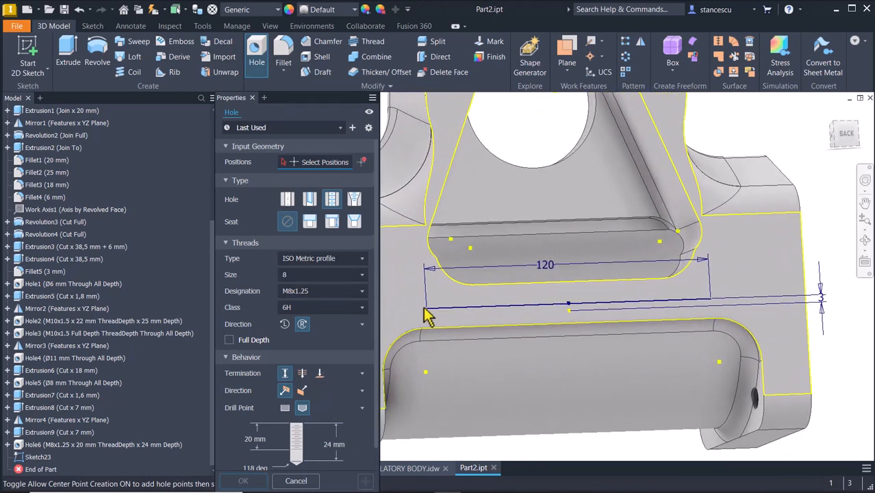
click(427, 309)
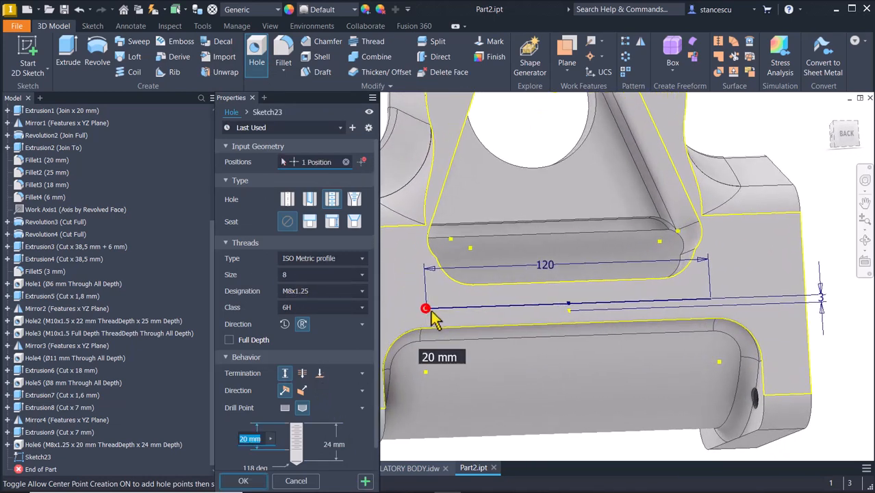
click(569, 310)
click(708, 297)
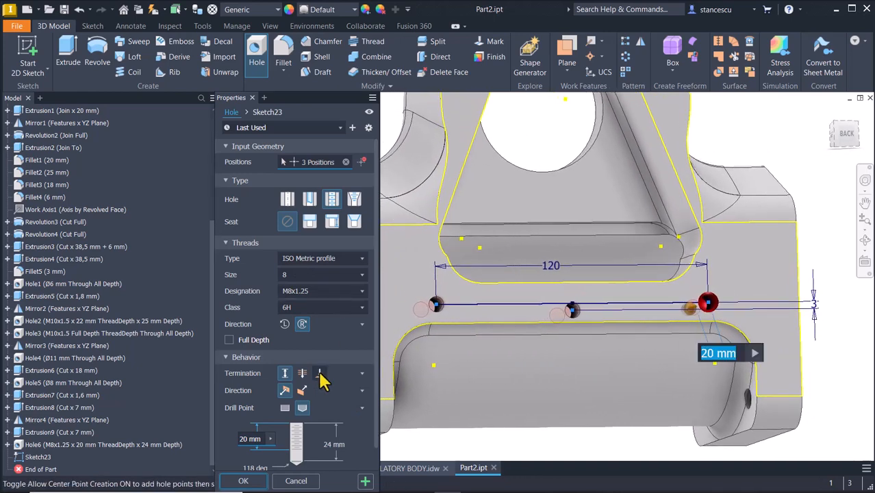
click(320, 373)
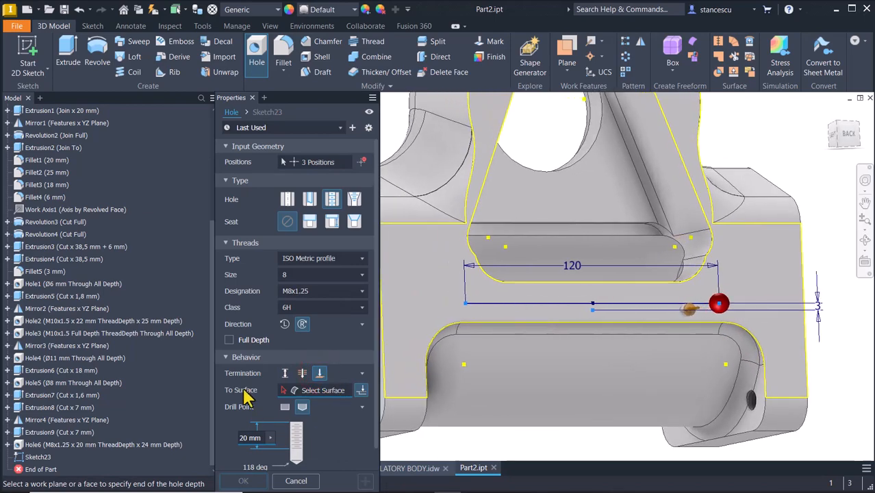
click(229, 340)
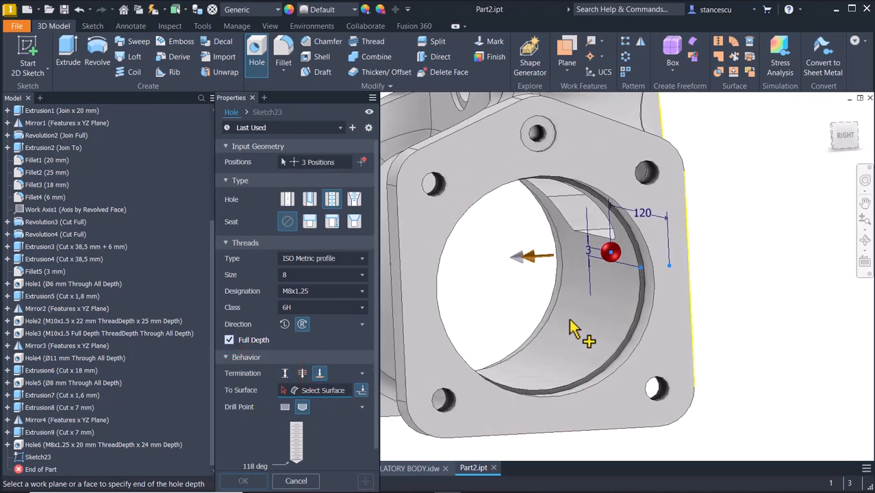
click(572, 331)
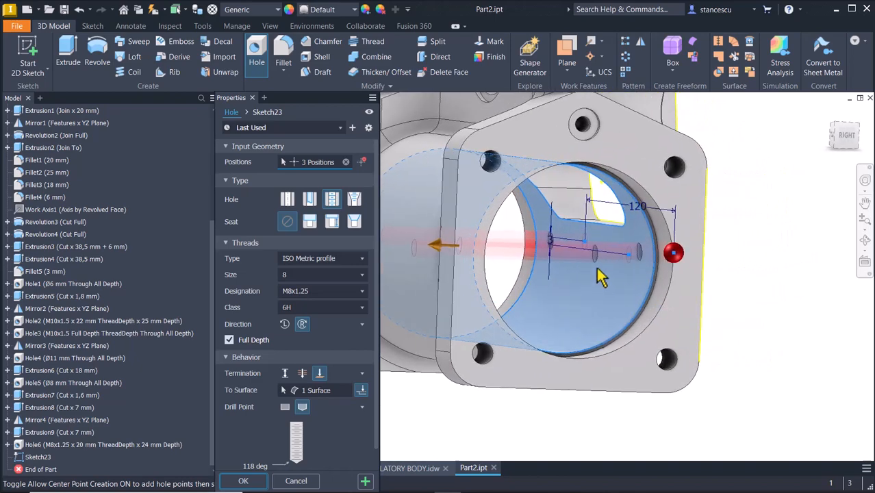
click(243, 481)
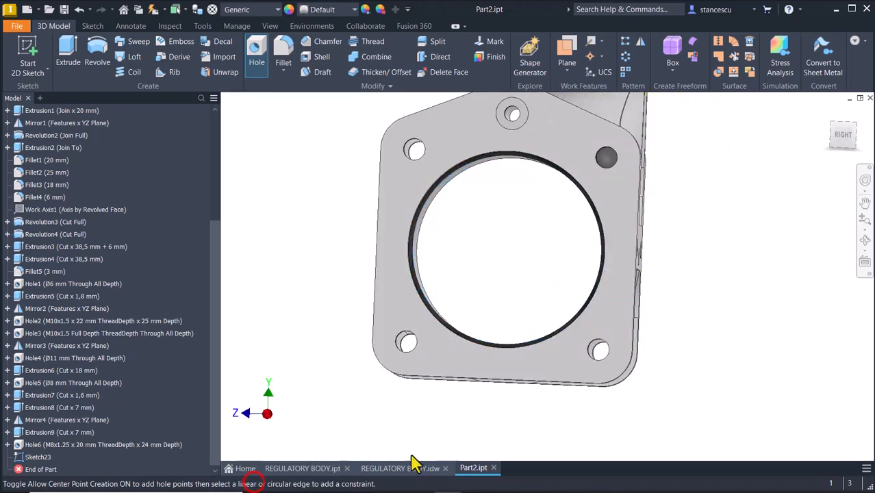
key(F6)
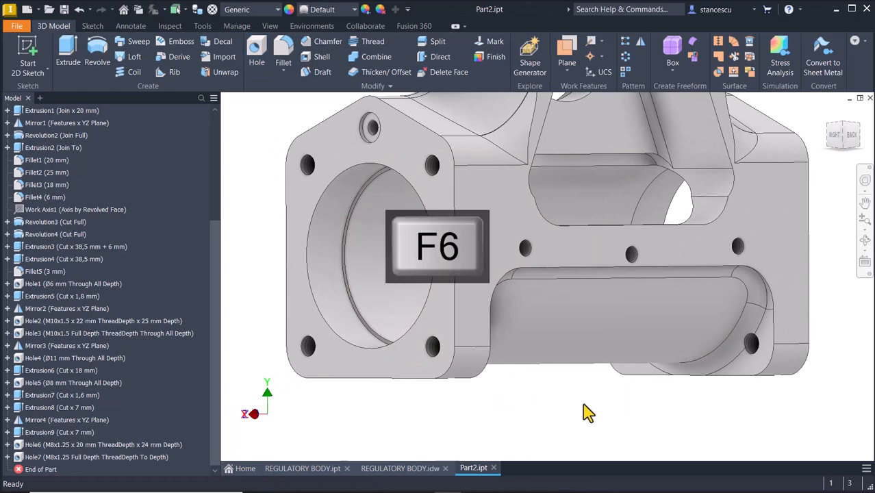
Examine the spotfaced hole beneath the front bore on the REGULATORY BODY reference part and in the drawing's section view
click(328, 469)
scroll(553, 322, up, 6)
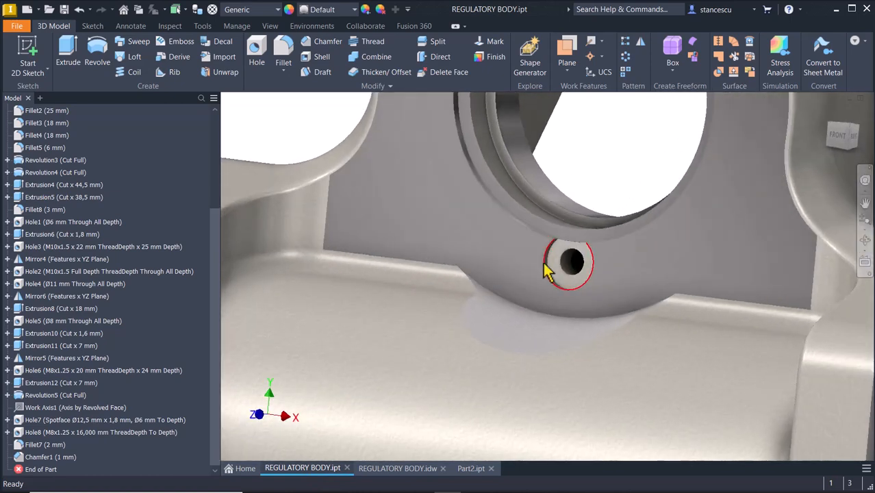
shift+middle_drag(543, 262, 552, 280)
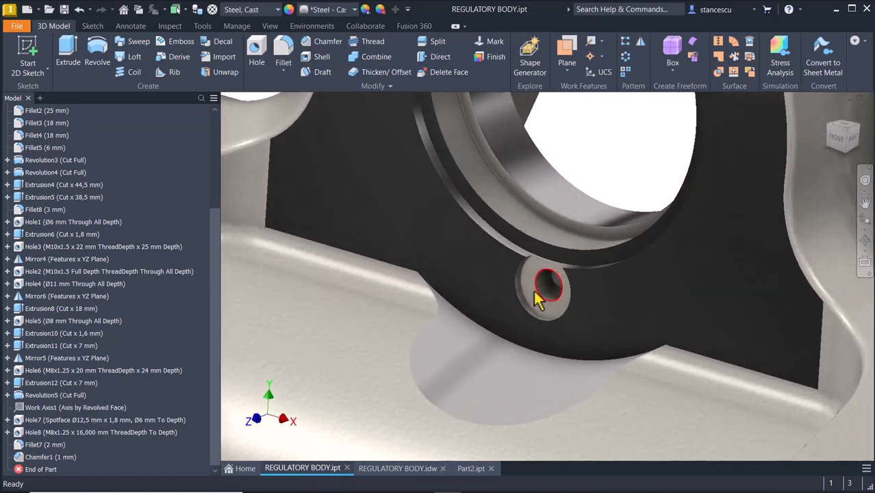
scroll(541, 299, down, 10)
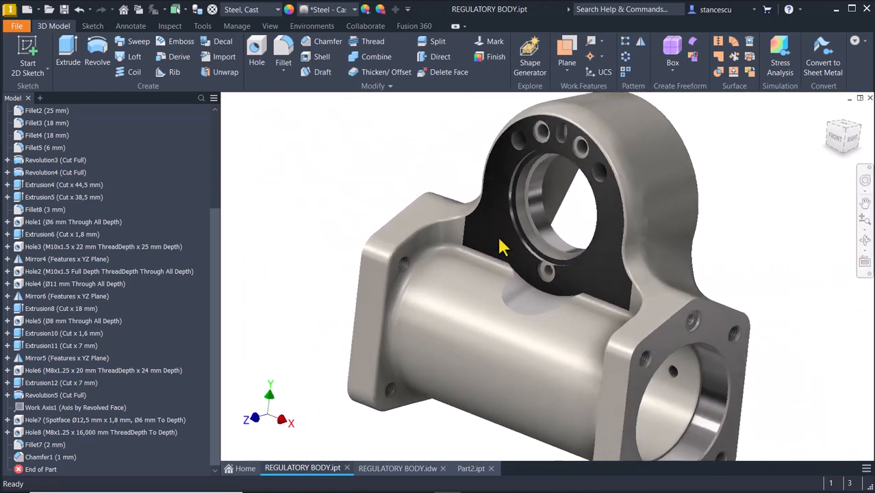
key(F6)
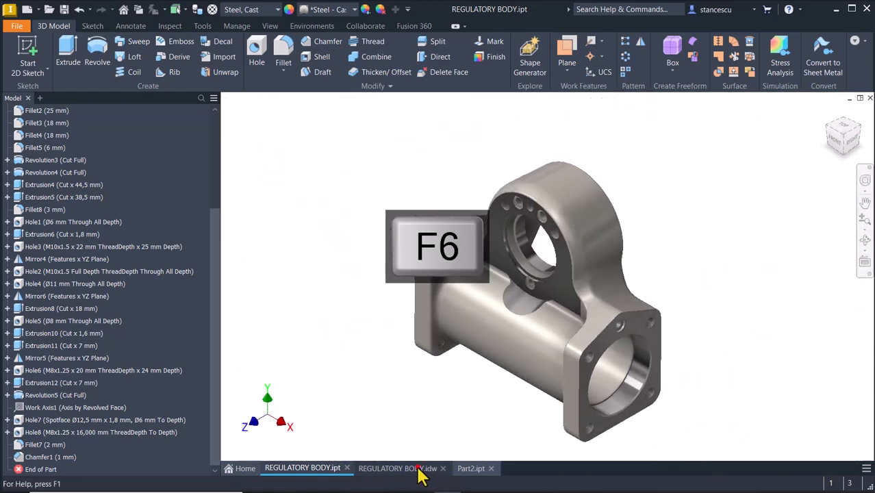
click(404, 468)
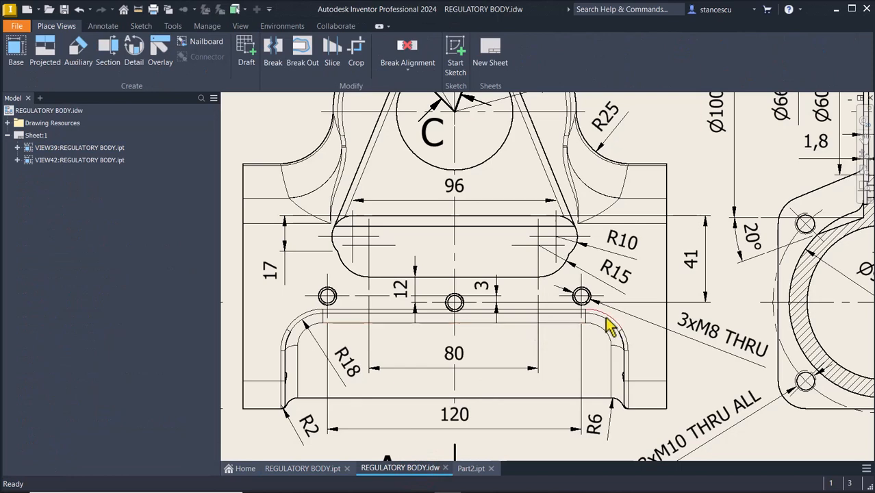
middle_drag(671, 280, 451, 320)
scroll(601, 216, up, 3)
mouse_move(610, 249)
middle_down()
mouse_move(547, 251)
mouse_move(519, 267)
middle_up()
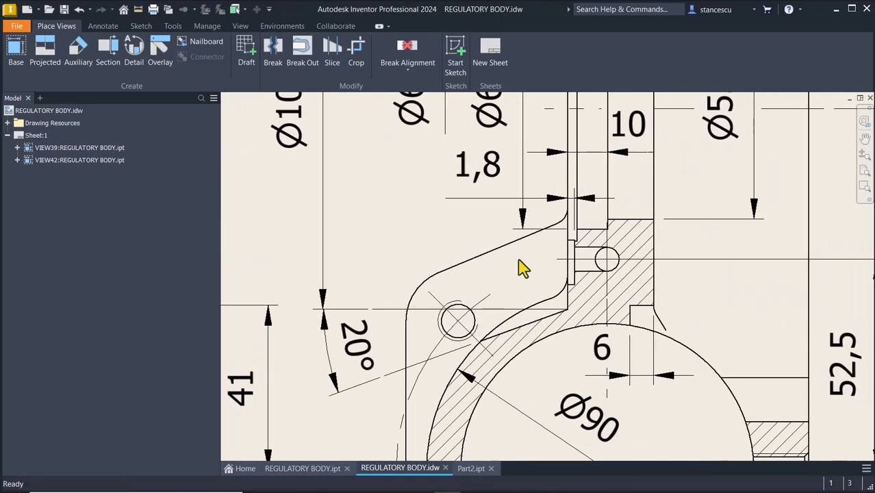
click(490, 175)
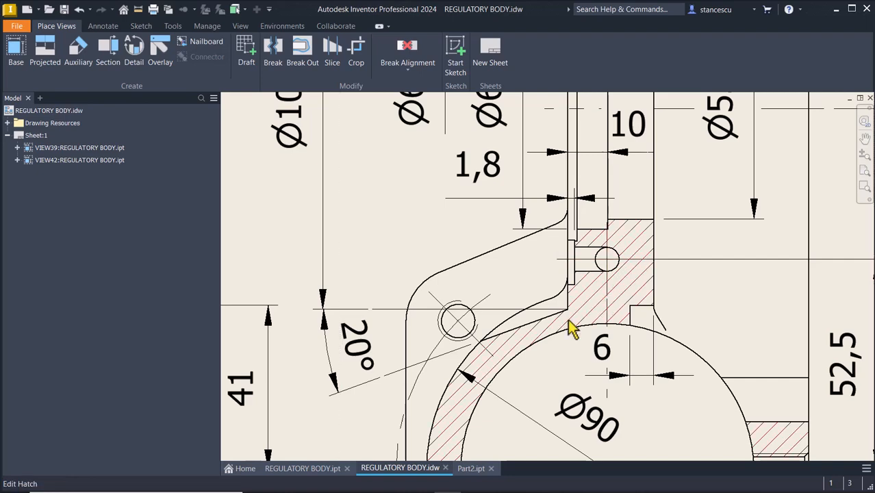
On the reference part, inspect how the front spotfaced hole lines up with the spotfaced through hole in the side flange
click(308, 470)
scroll(615, 367, up, 5)
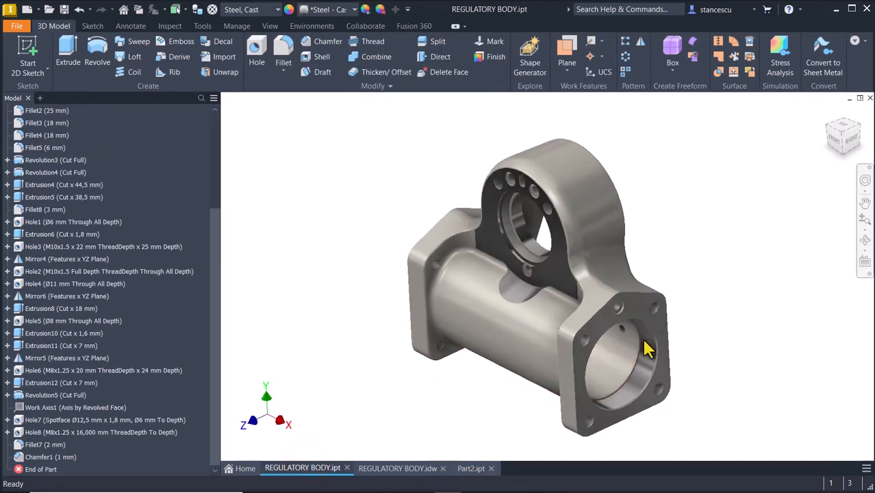
scroll(666, 320, up, 3)
shift+middle_drag(668, 322, 613, 324)
scroll(596, 314, up, 2)
scroll(503, 301, up, 2)
scroll(484, 244, up, 3)
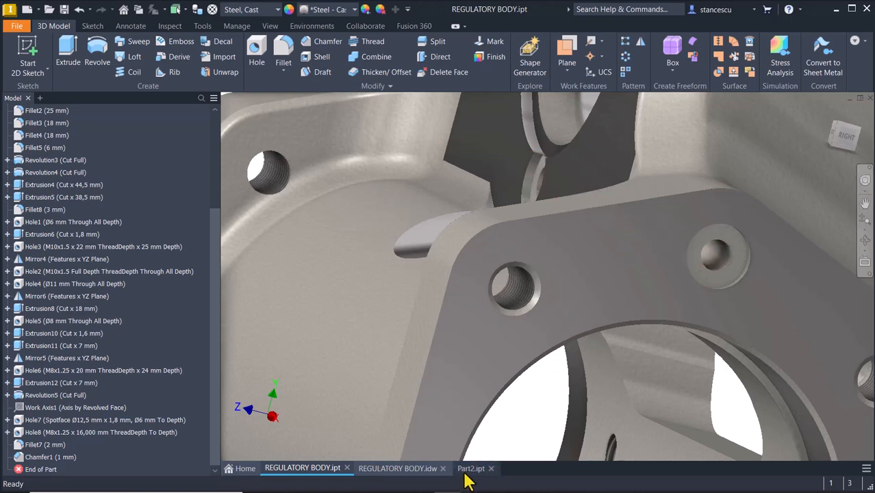
scroll(464, 474, up, 2)
middle_drag(478, 266, 524, 322)
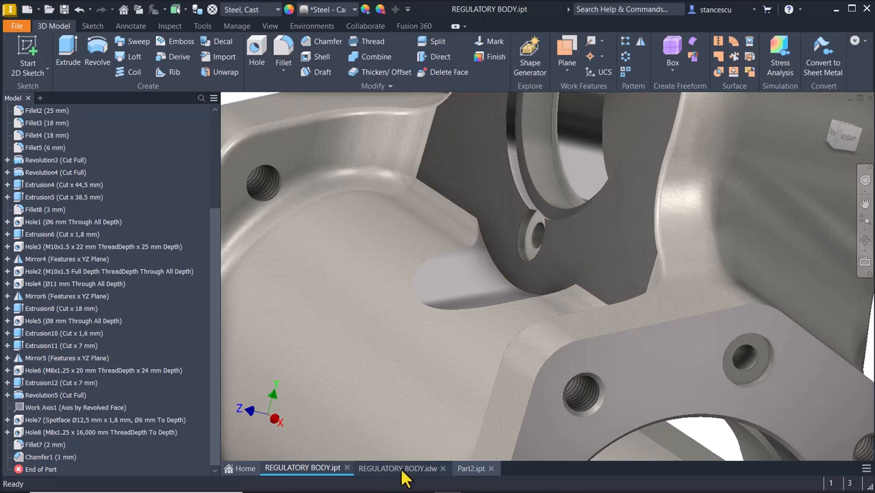
Examine the diameter, spotface and height dimensions of the front hole in the drawing's section and front views
click(400, 468)
scroll(524, 390, up, 4)
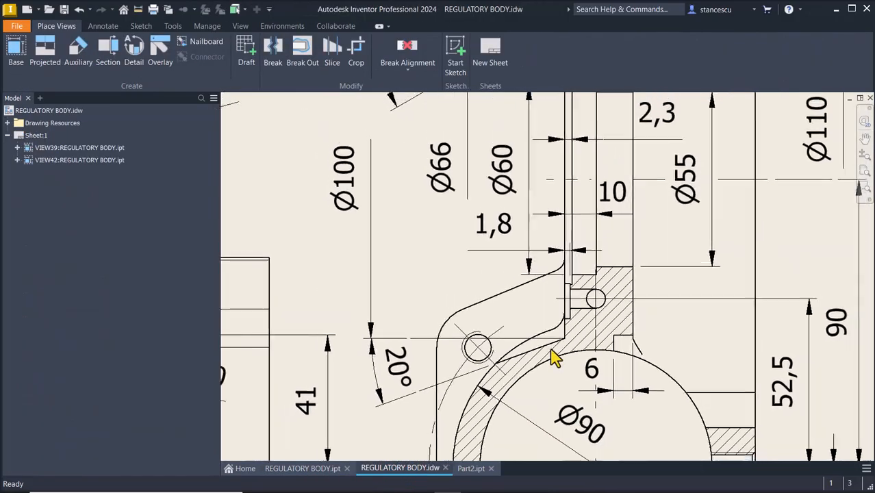
scroll(647, 339, up, 4)
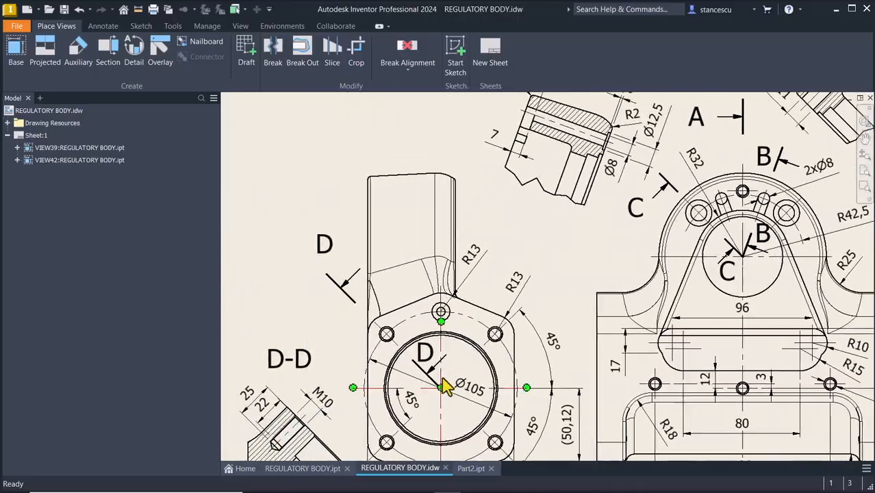
scroll(561, 381, down, 2)
scroll(561, 382, right, 8)
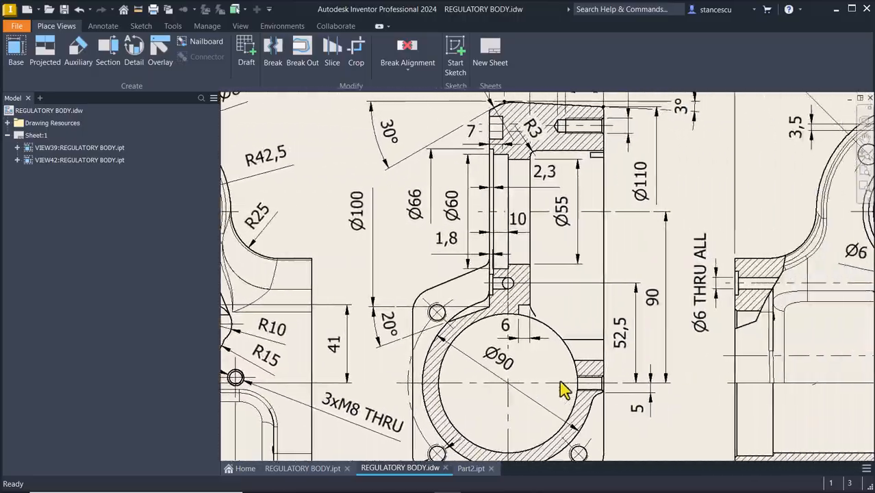
scroll(561, 381, right, 3)
scroll(602, 355, down, 2)
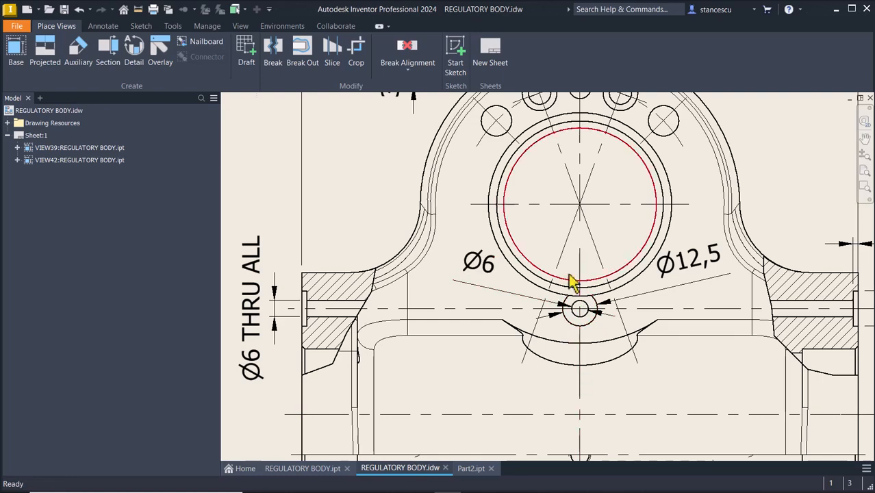
scroll(562, 369, down, 3)
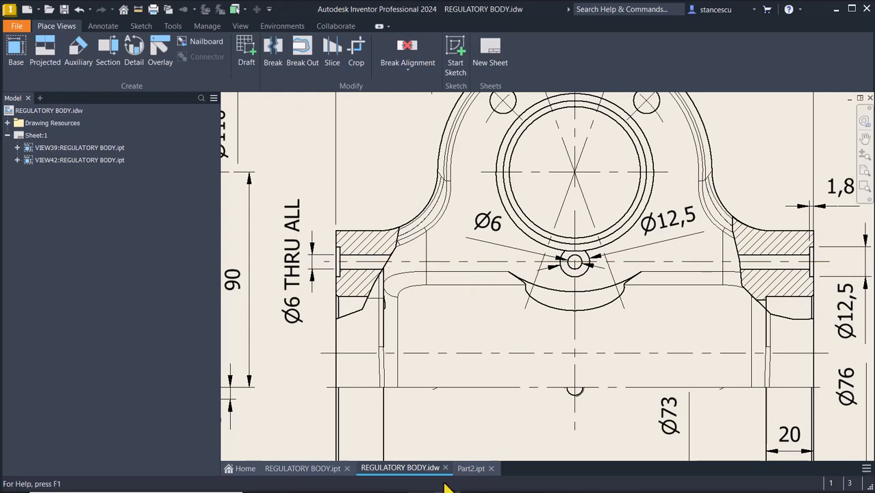
In Part2.ipt, create a work axis through the 6 mm hole that runs lengthwise between the two flanges
click(468, 469)
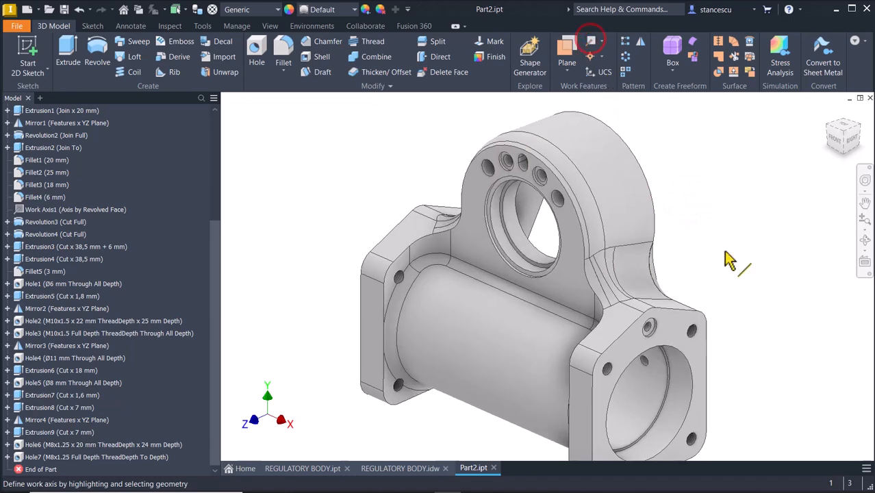
scroll(691, 335, up, 5)
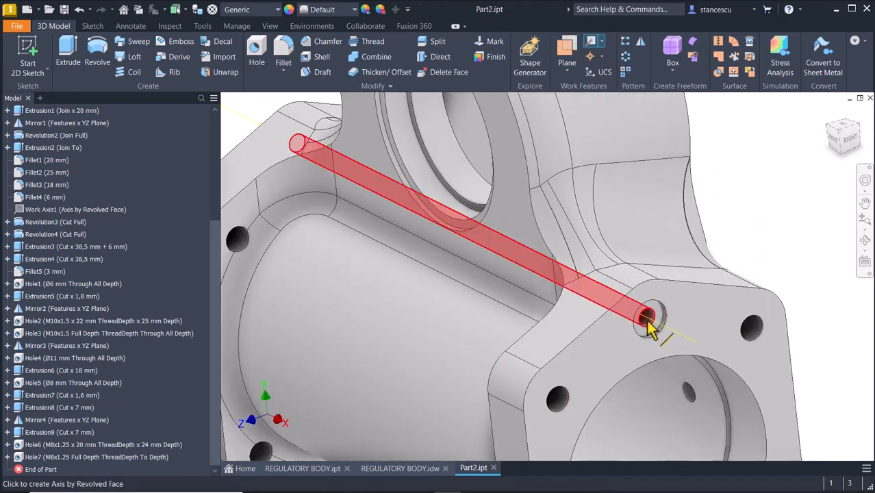
click(647, 320)
Start a sketch on the flat front face around the large bore and project the new work axis into it
shift+middle_drag(476, 455, 340, 147)
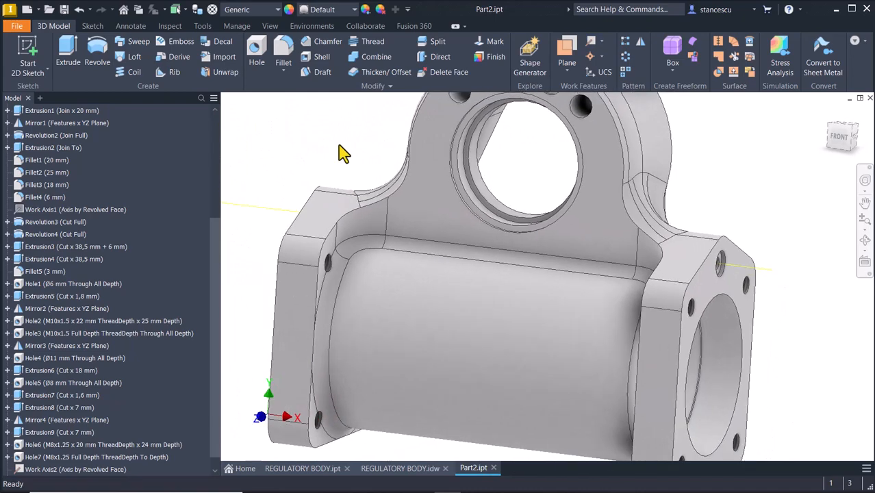
click(452, 236)
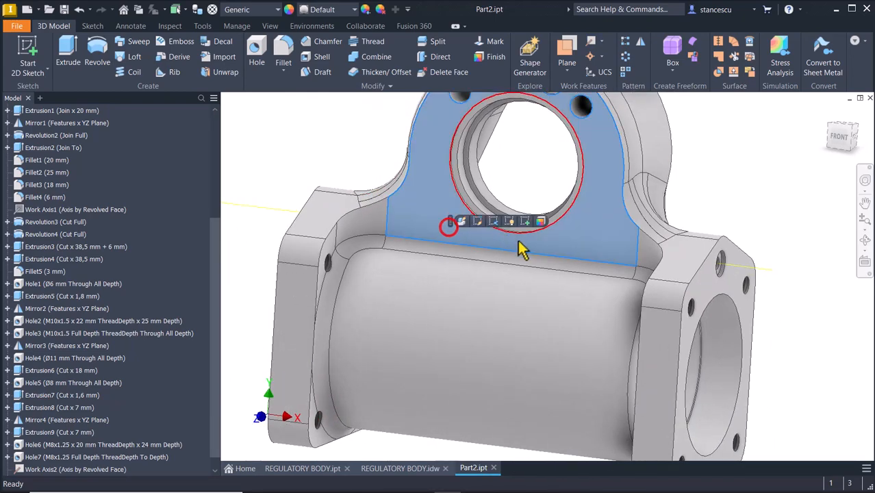
click(527, 220)
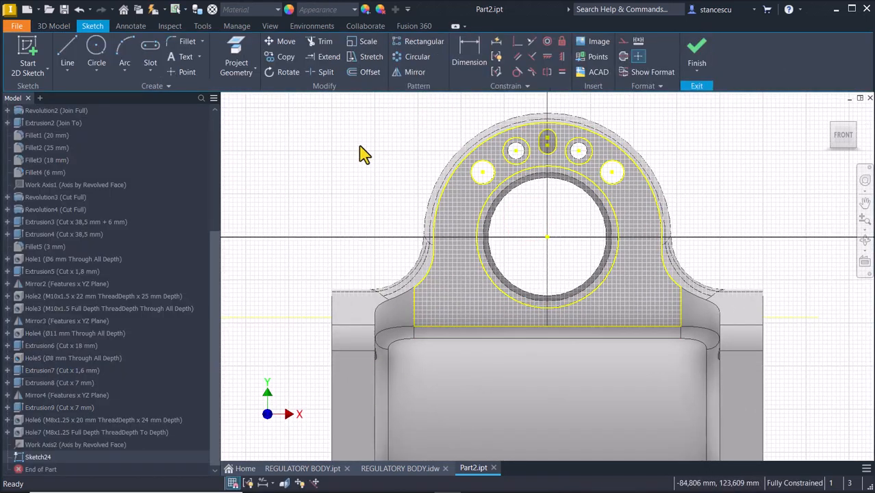
click(236, 56)
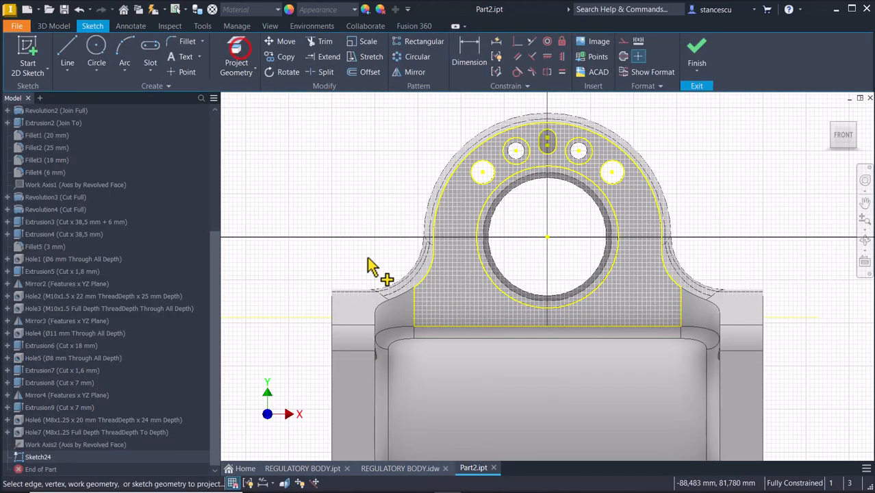
click(319, 318)
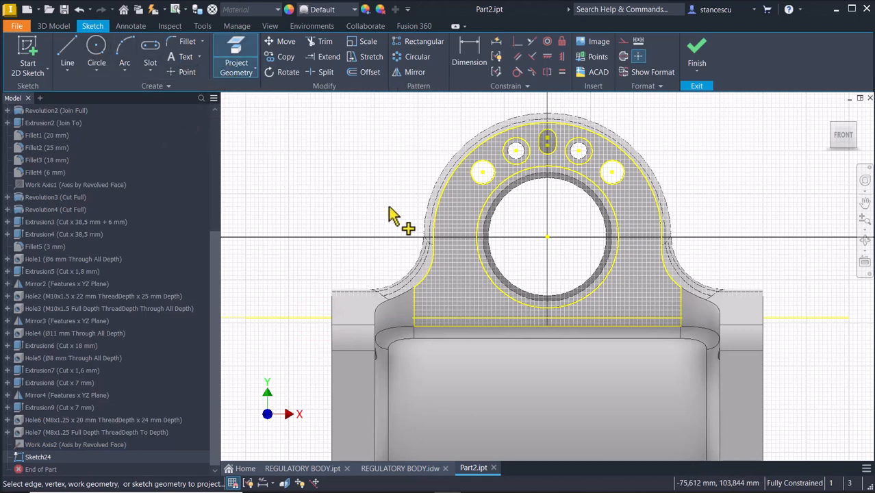
key(Escape)
Place a sketch point on the projected work axis, align it vertically with the sketch origin, and finish the sketch
click(188, 72)
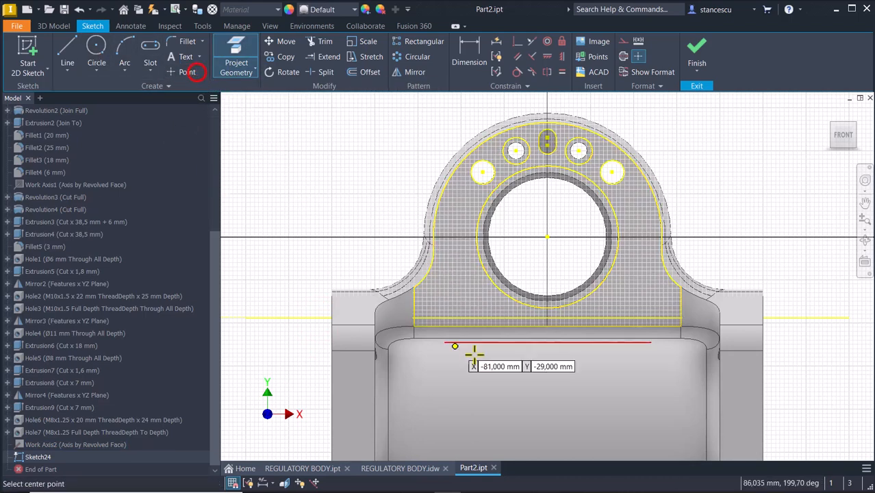
click(556, 319)
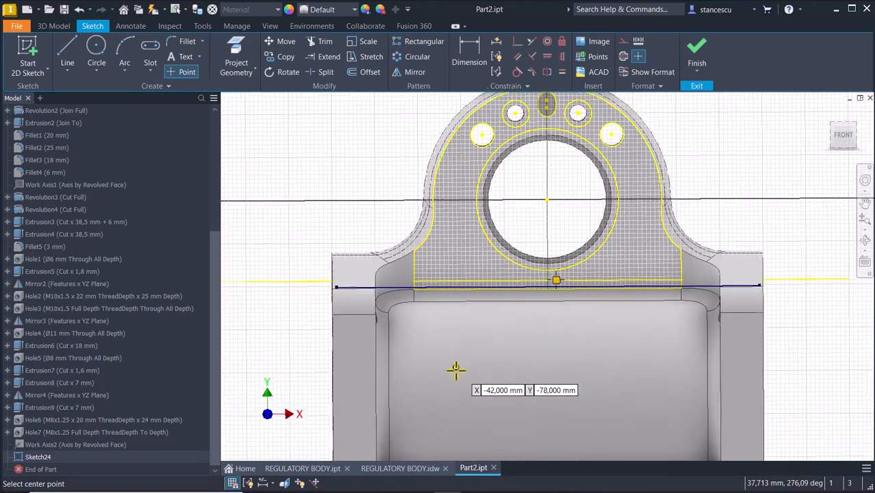
key(F7)
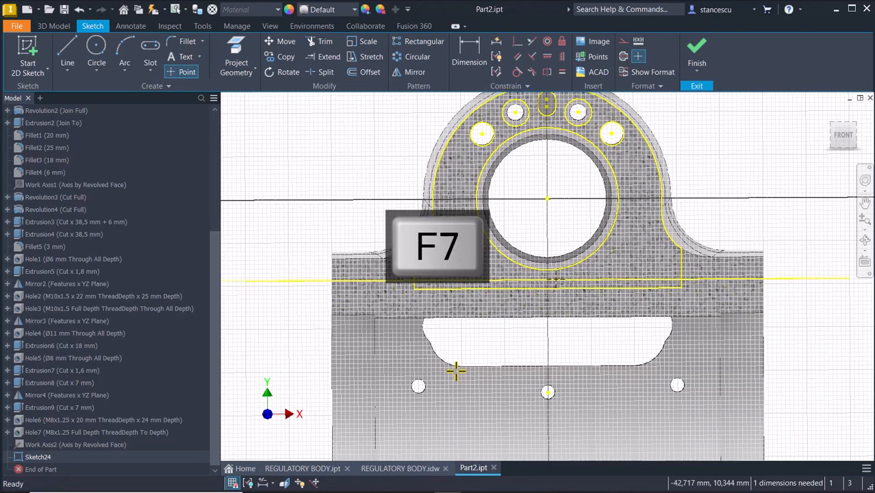
click(561, 57)
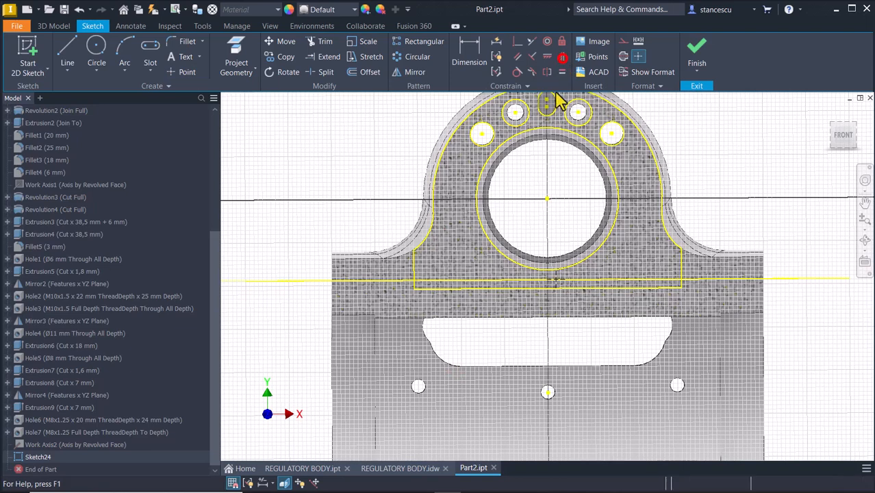
click(555, 282)
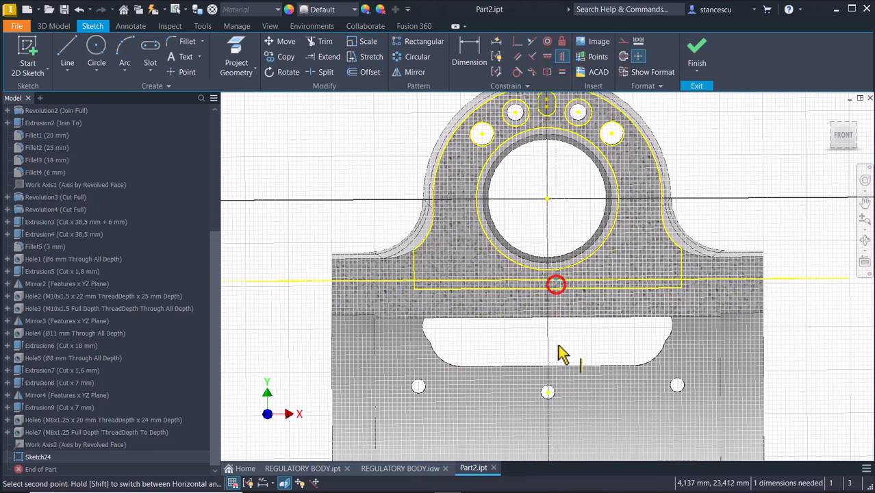
click(547, 393)
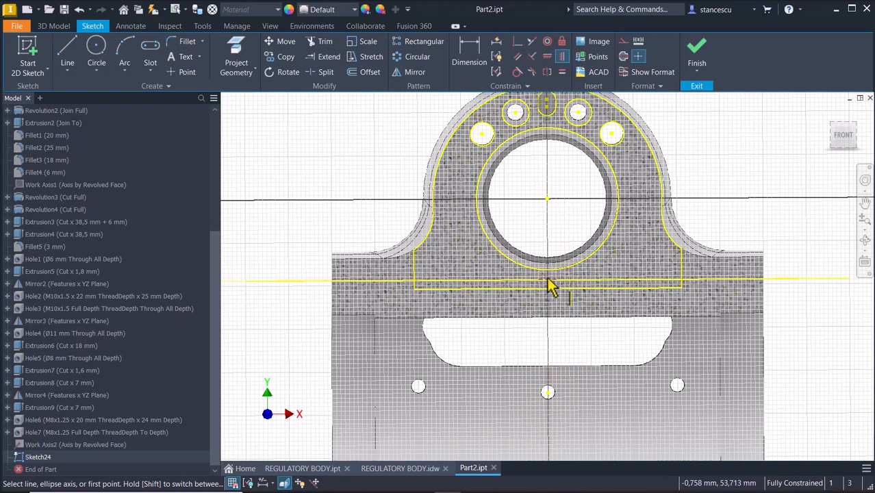
click(695, 59)
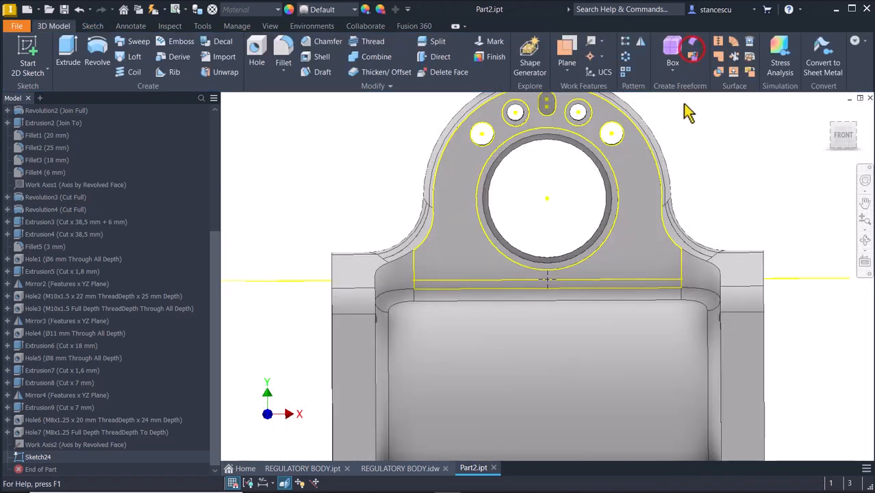
Examine the curved relief cut below the front hole on the reference part and its diameter and angle dimensions in the drawing views
key(F6)
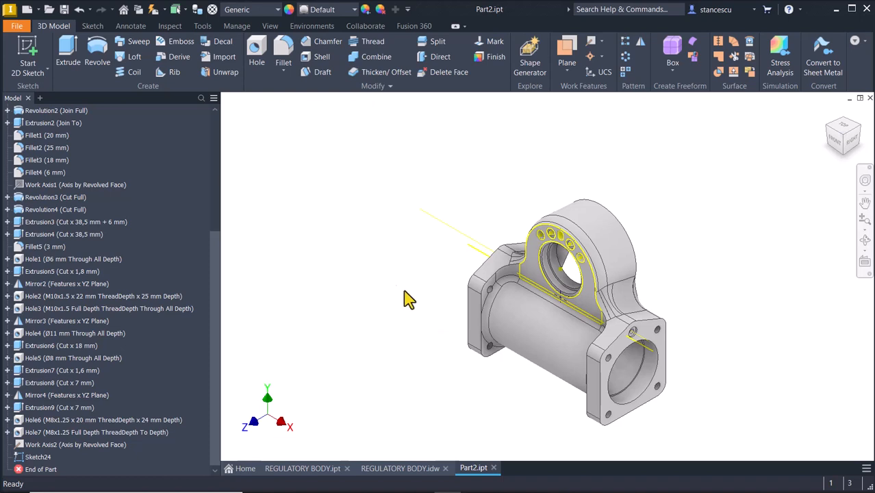
scroll(469, 323, down, 2)
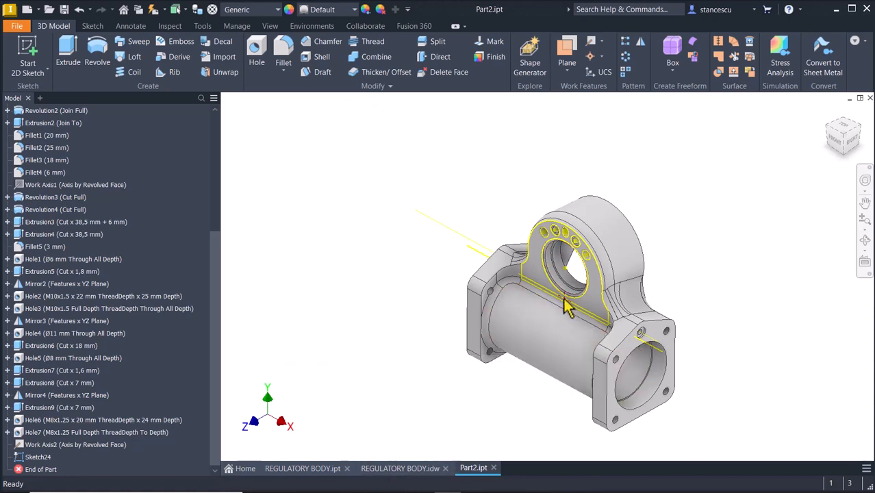
click(381, 471)
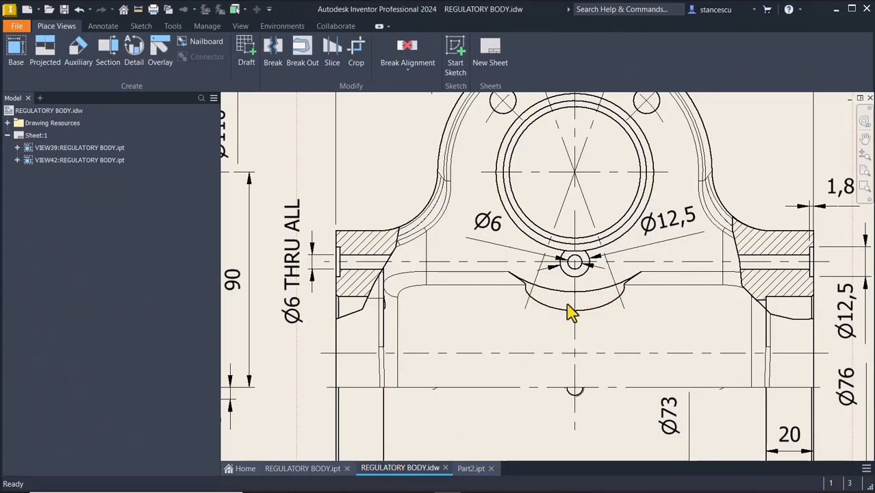
click(303, 468)
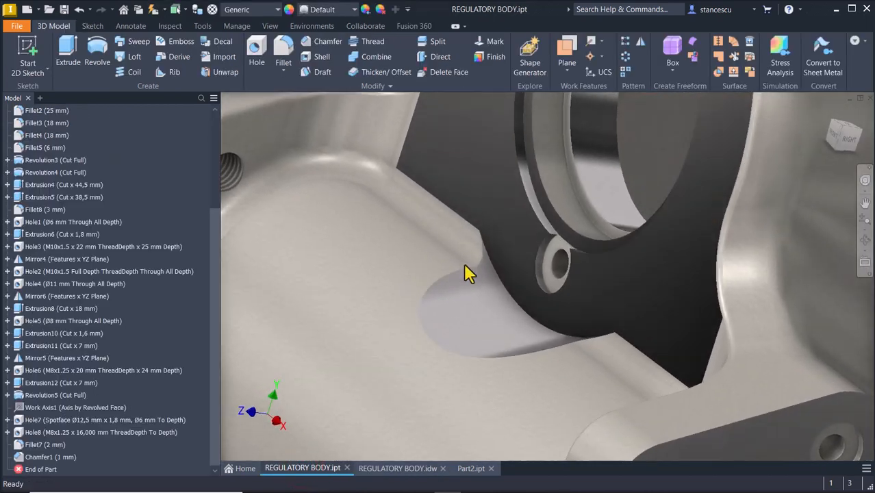
shift+middle_drag(465, 265, 524, 279)
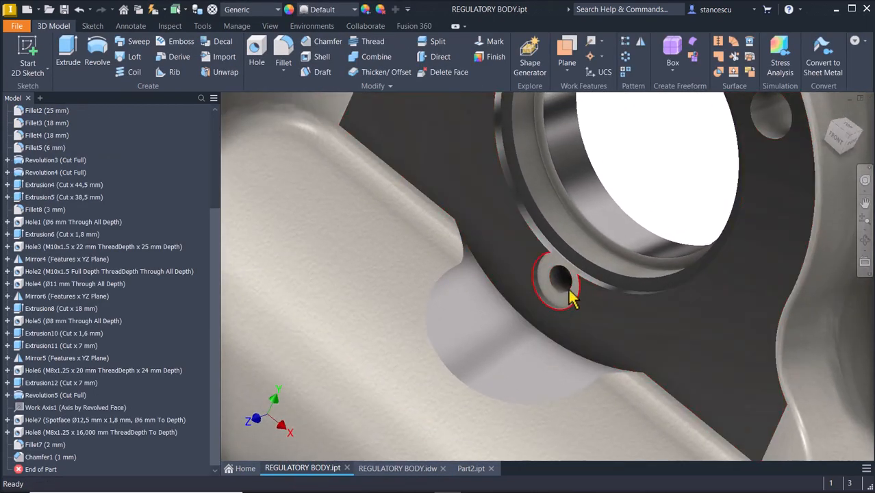
shift+middle_drag(566, 314, 414, 472)
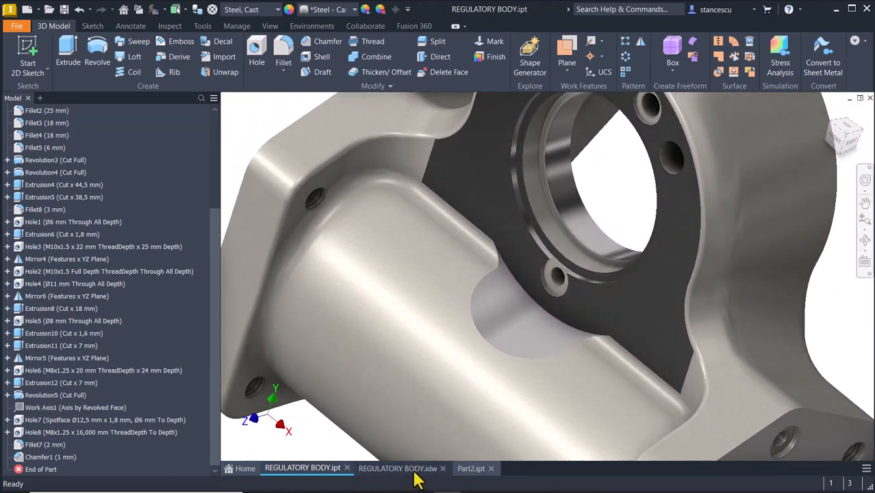
click(408, 469)
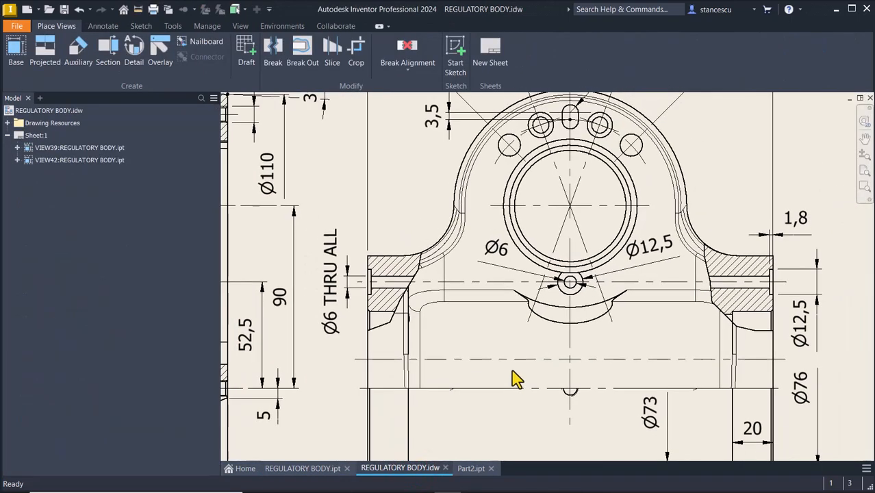
scroll(517, 379, up, 1)
scroll(517, 379, down, 2)
middle_drag(419, 309, 481, 332)
mouse_move(297, 378)
middle_down()
mouse_move(442, 361)
mouse_move(397, 376)
middle_up()
scroll(397, 376, up, 2)
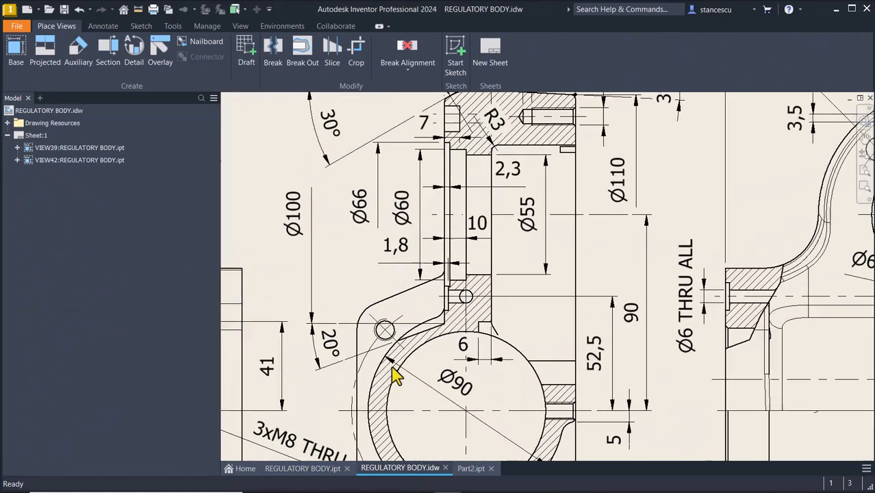
click(353, 231)
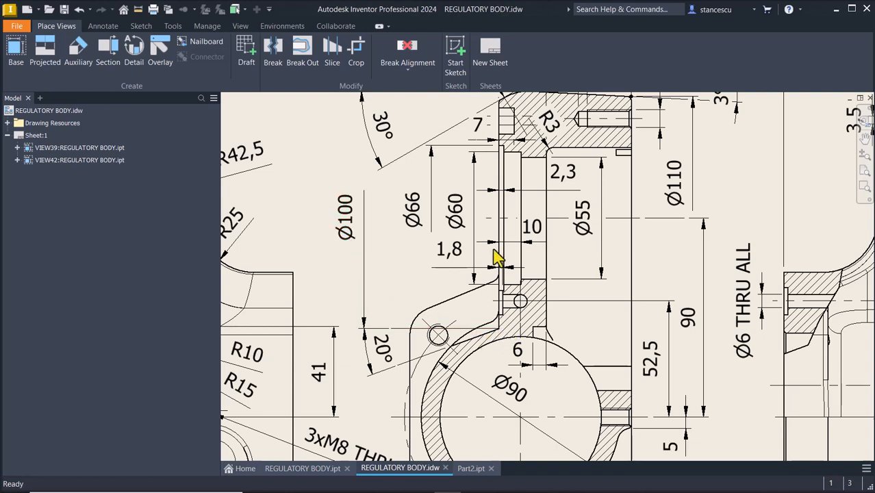
In Part2.ipt, start a sketch on the YZ plane and slice the model at that plane
click(469, 468)
click(373, 349)
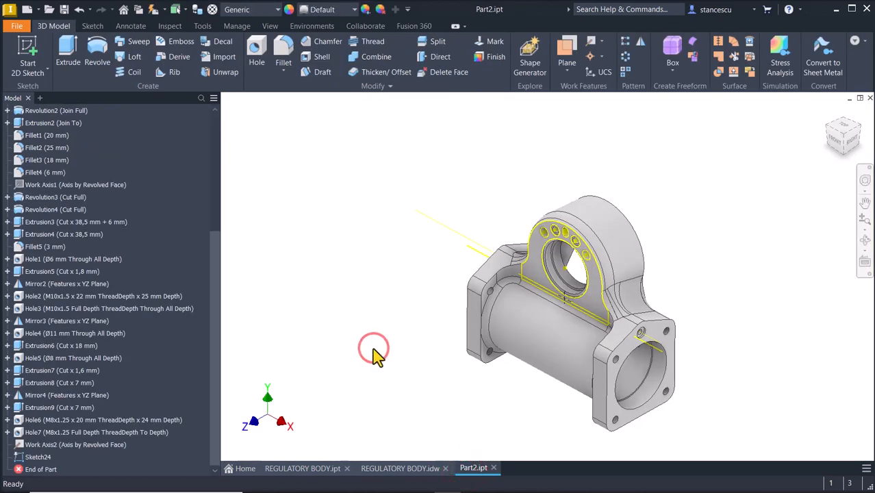
drag(216, 262, 208, 131)
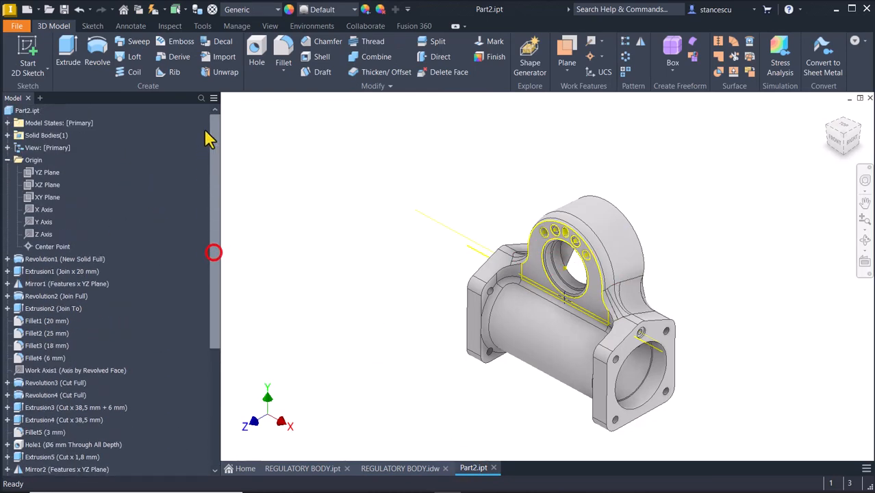
click(46, 174)
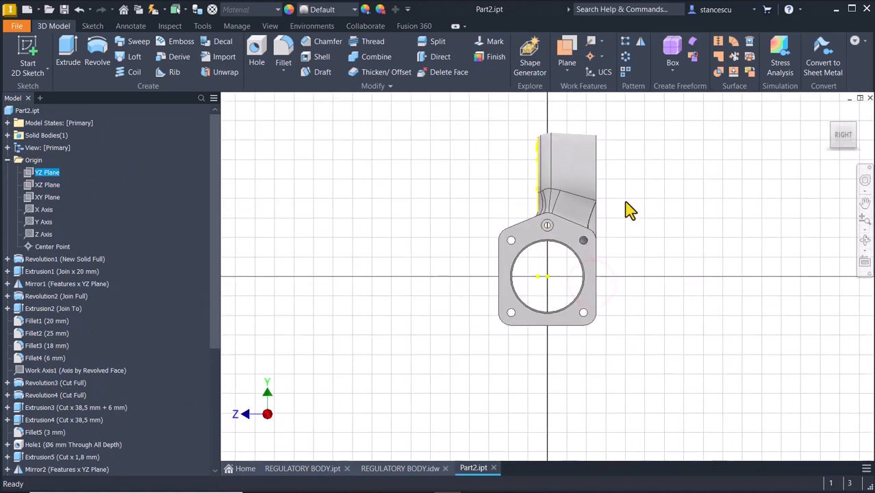
key(F7)
scroll(592, 211, down, 5)
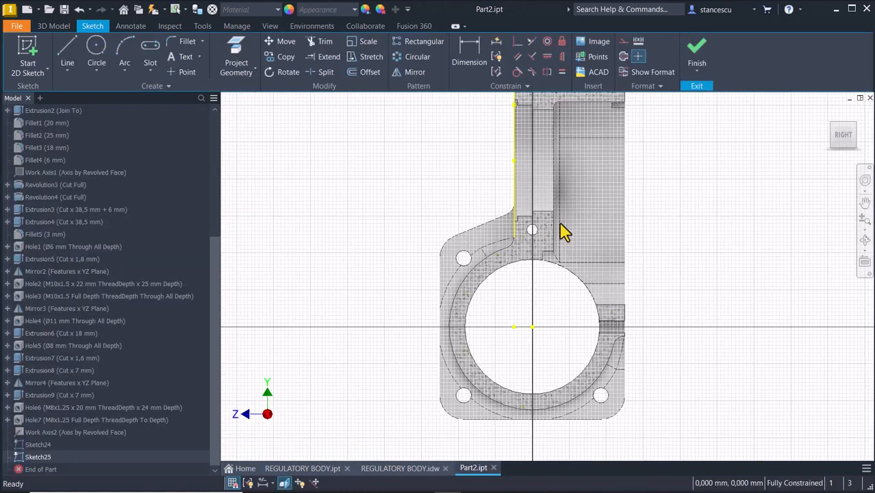
mouse_move(502, 318)
middle_down()
mouse_move(553, 401)
mouse_move(582, 403)
middle_up()
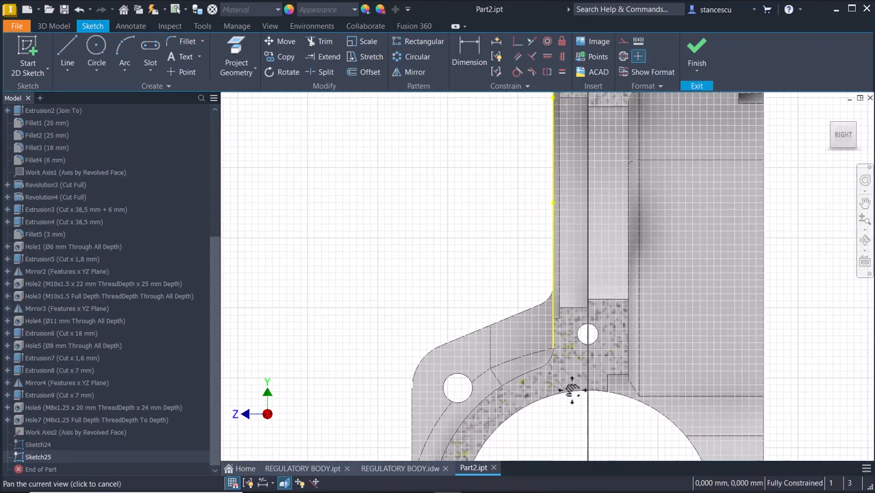
Sketch a closed four-sided profile in front of the bore face, with a horizontal upper edge, slanted lower edge and a short side about 29 mm long
click(68, 50)
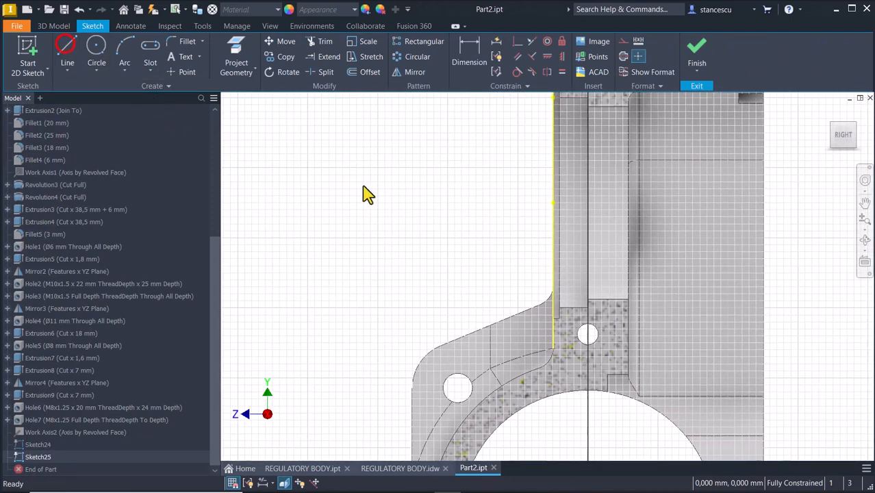
click(66, 57)
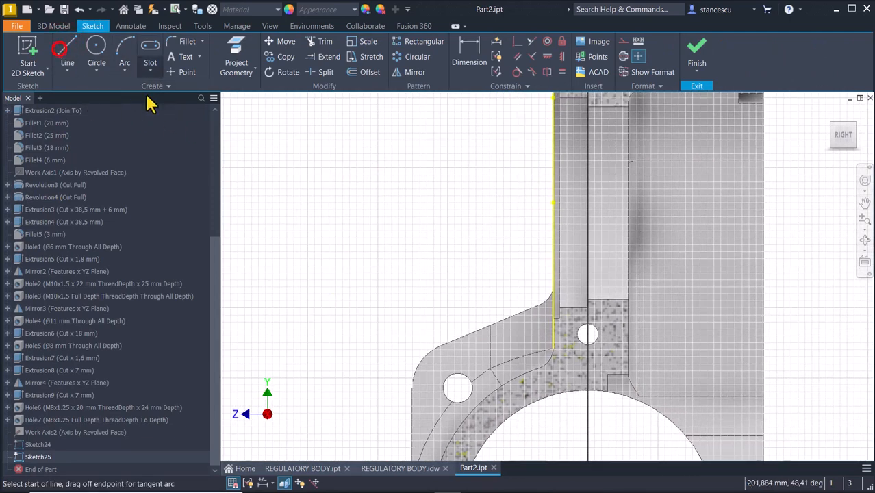
click(371, 165)
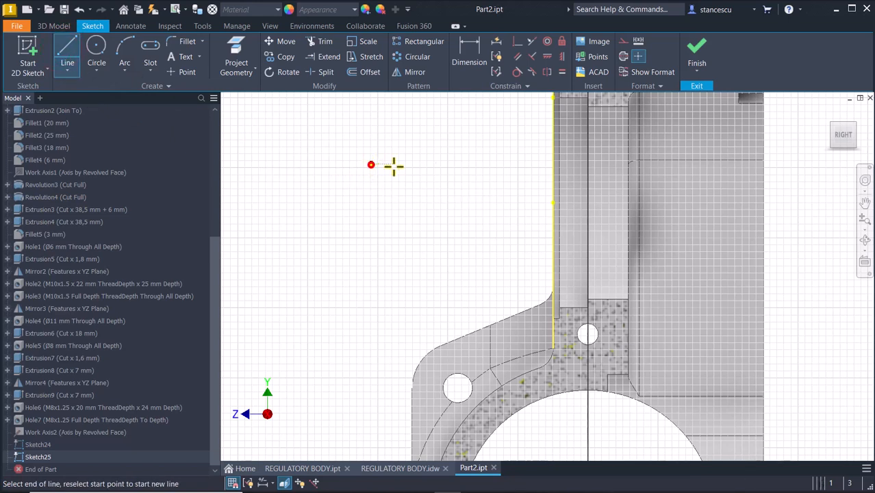
click(481, 165)
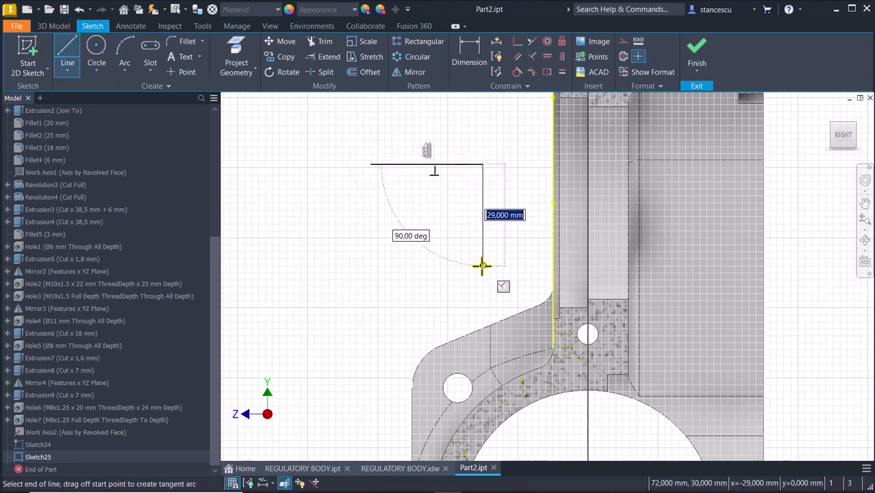
click(482, 266)
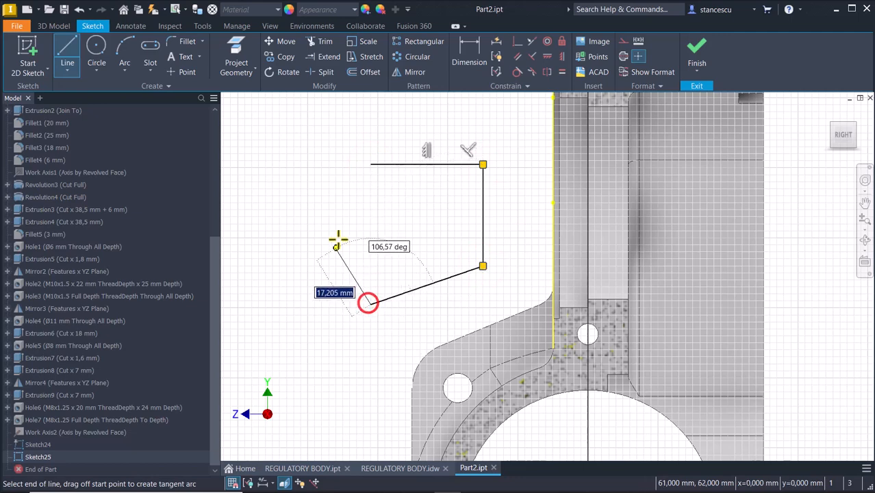
right_click(346, 220)
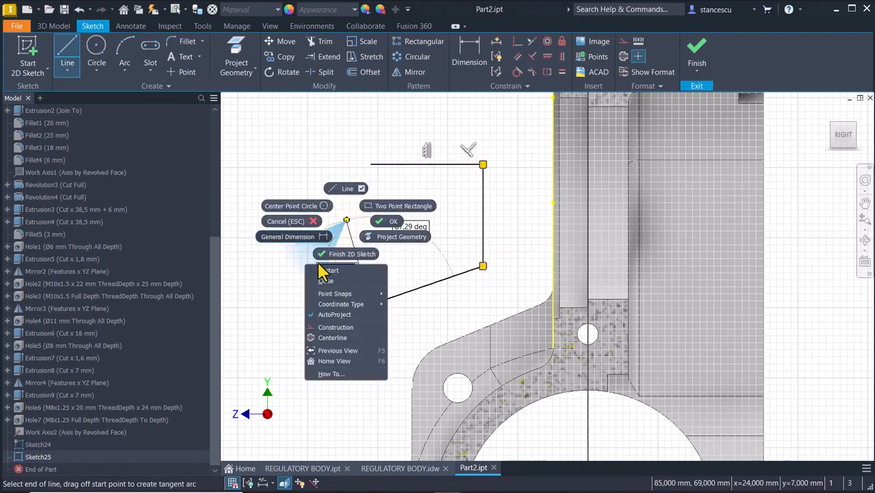
click(326, 280)
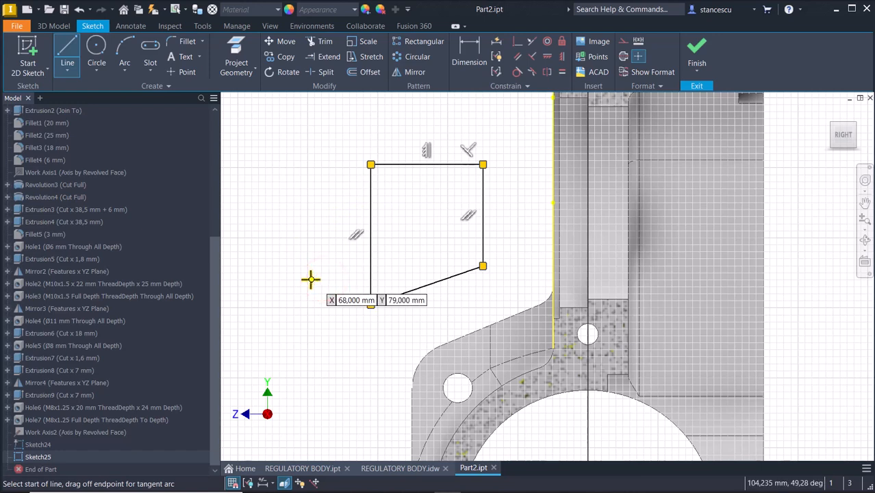
key(Escape)
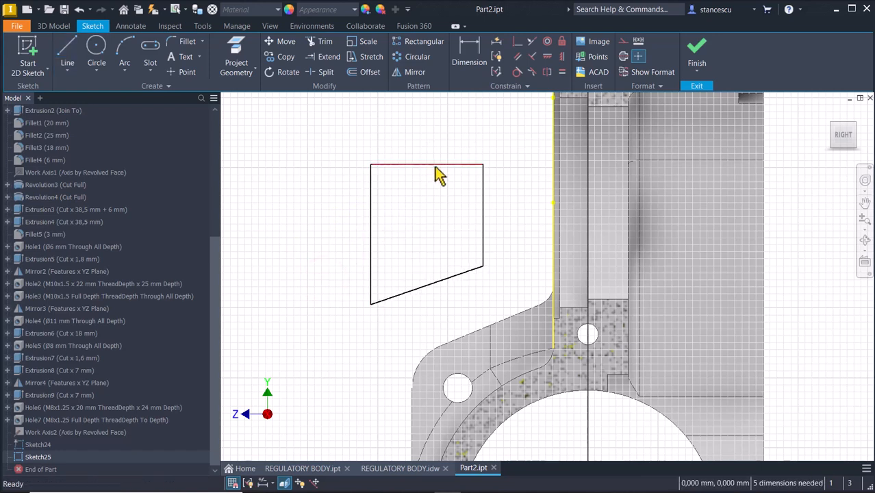
Make the profile's upper edge a centerline and set the diameter from it to the short side's lower corner to 100 mm
click(435, 165)
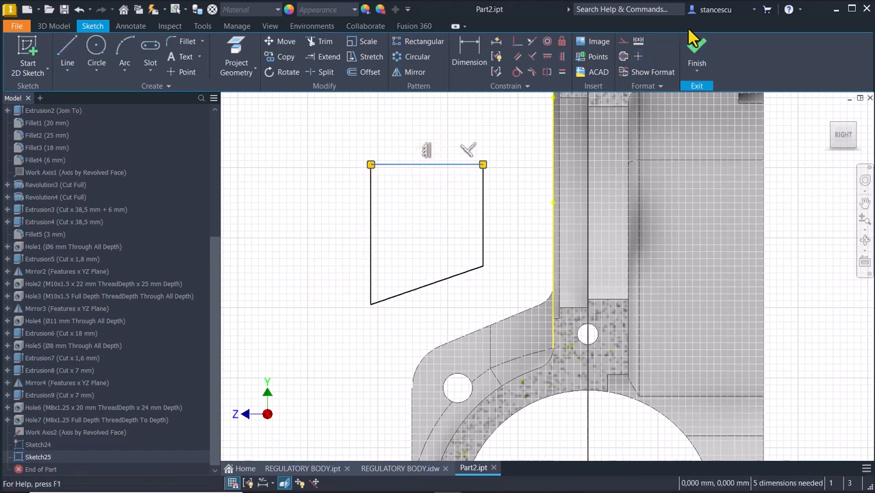
click(623, 57)
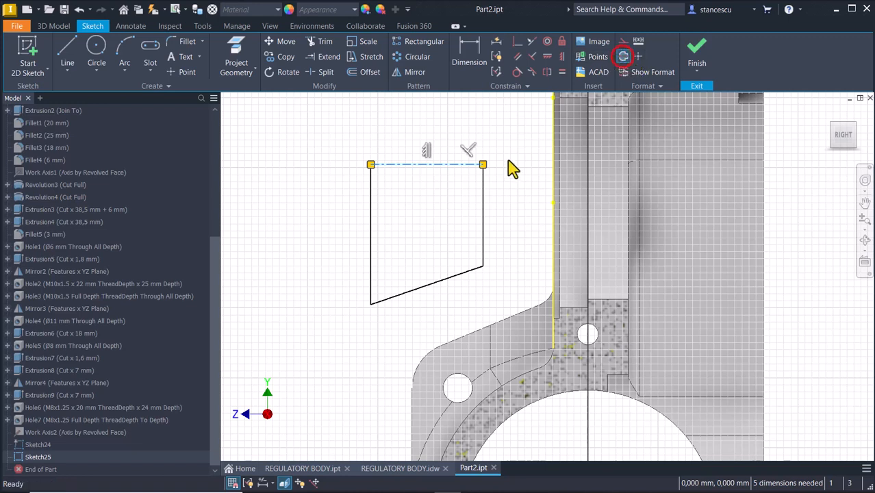
click(465, 54)
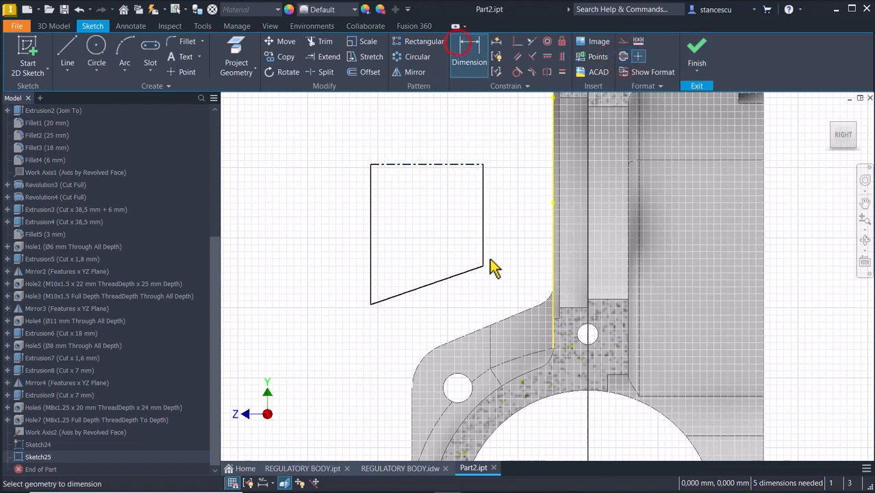
click(451, 165)
click(512, 199)
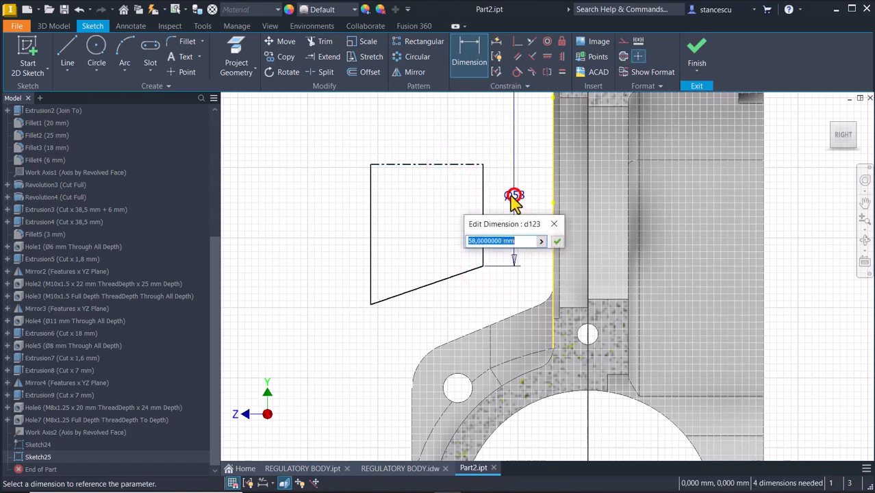
text(100)
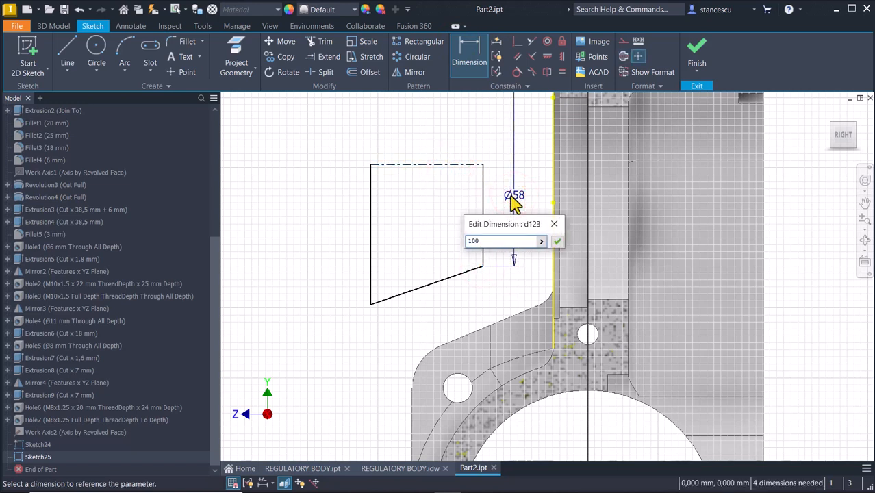
key(Return)
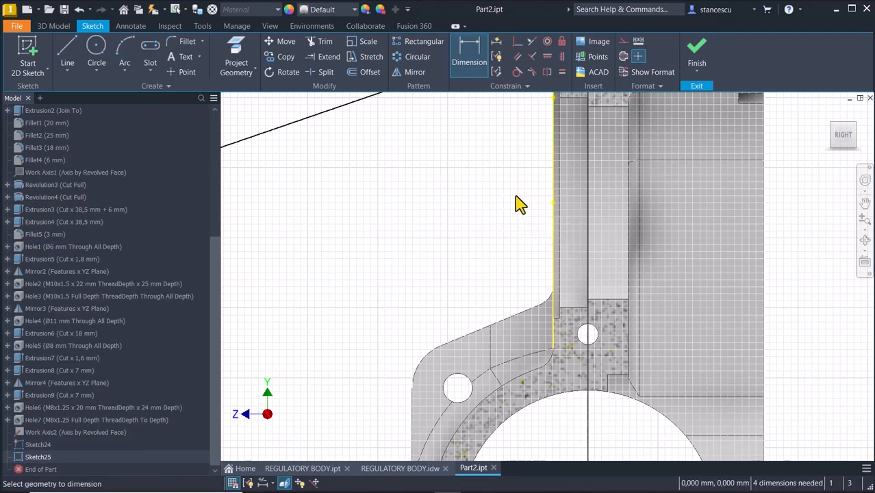
Try to make the profile's short vertical side collinear with the bore face's edge
scroll(516, 195, down, 3)
key(Num_Lock)
scroll(482, 298, down, 2)
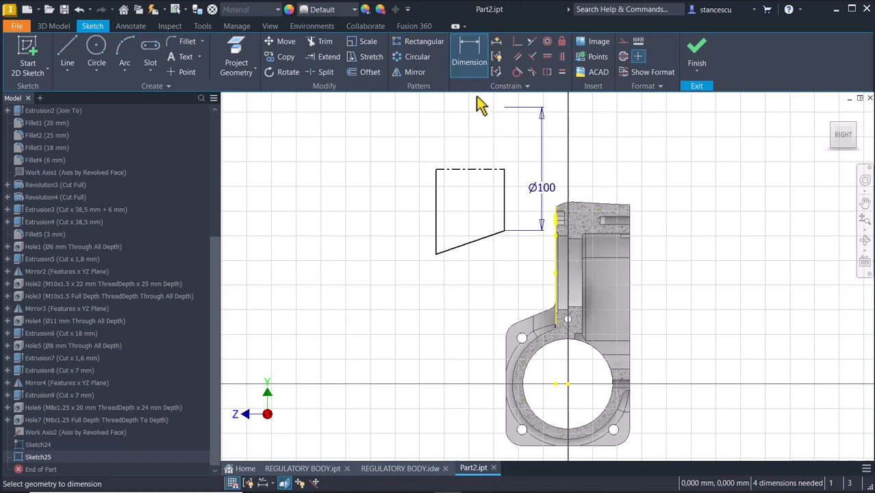
click(531, 41)
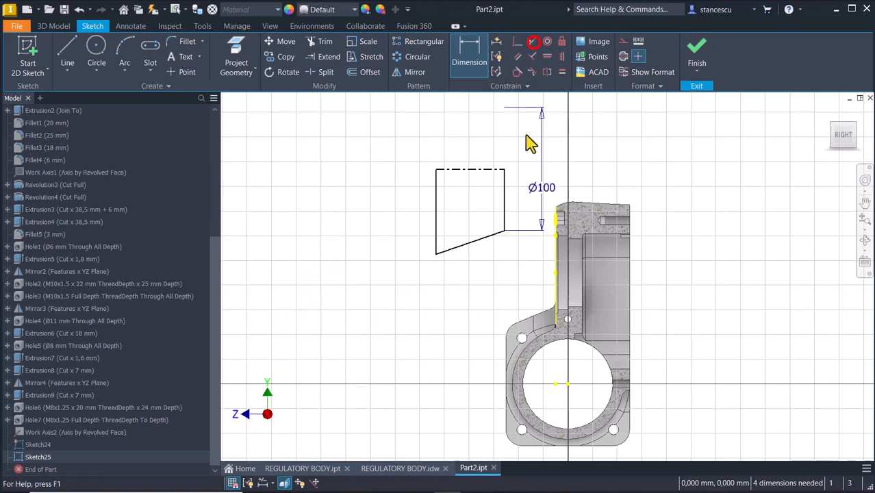
click(505, 184)
scroll(551, 260, up, 4)
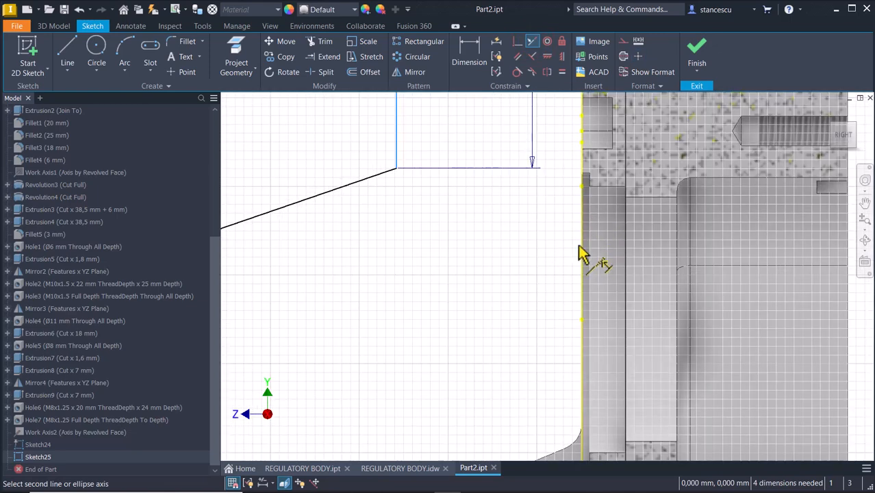
click(580, 247)
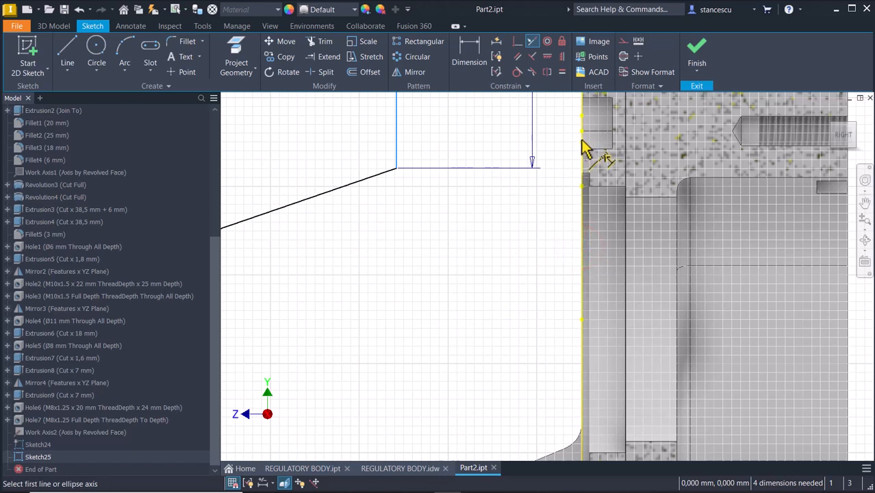
click(545, 229)
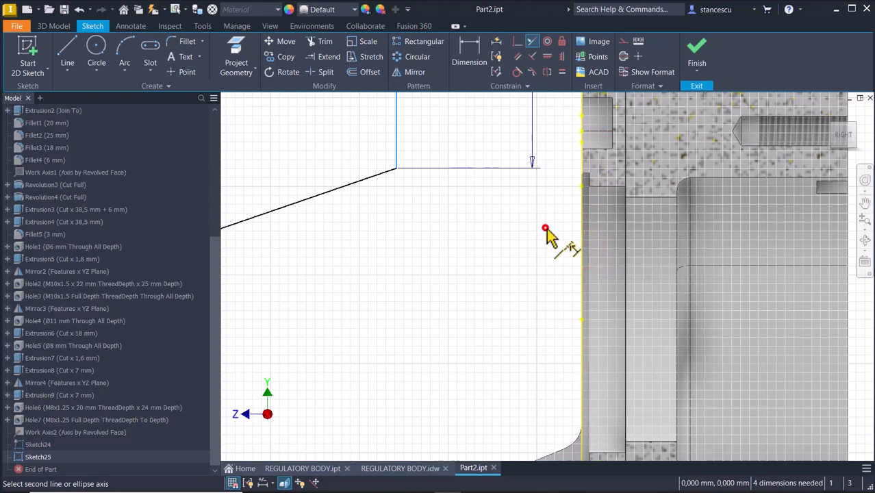
Project the bore face's vertical edge into the sketch and make the profile's short vertical side collinear with it
click(239, 55)
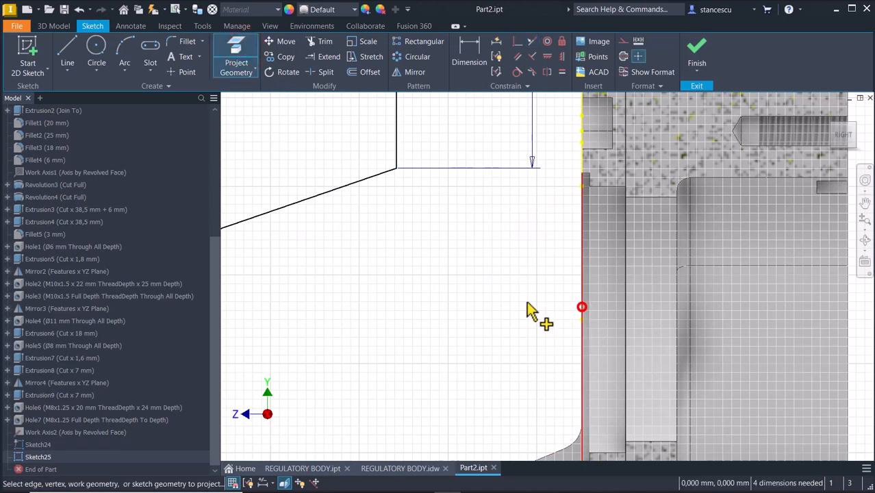
click(581, 307)
click(530, 42)
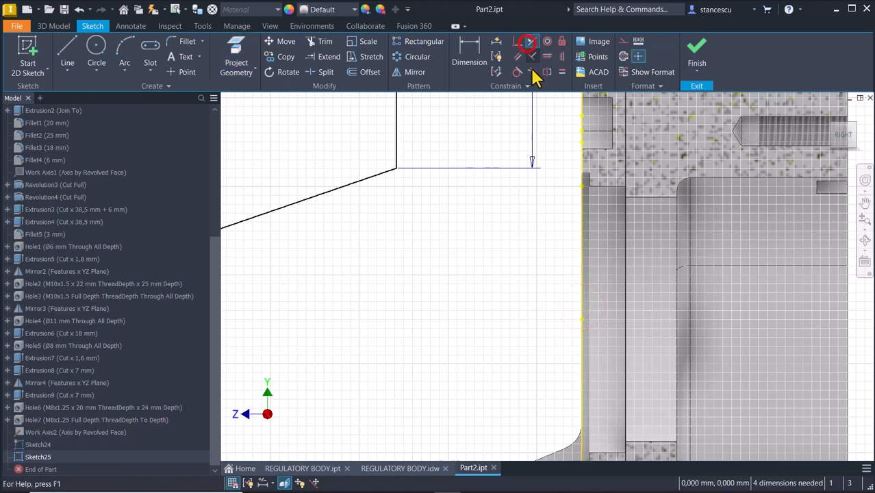
click(396, 133)
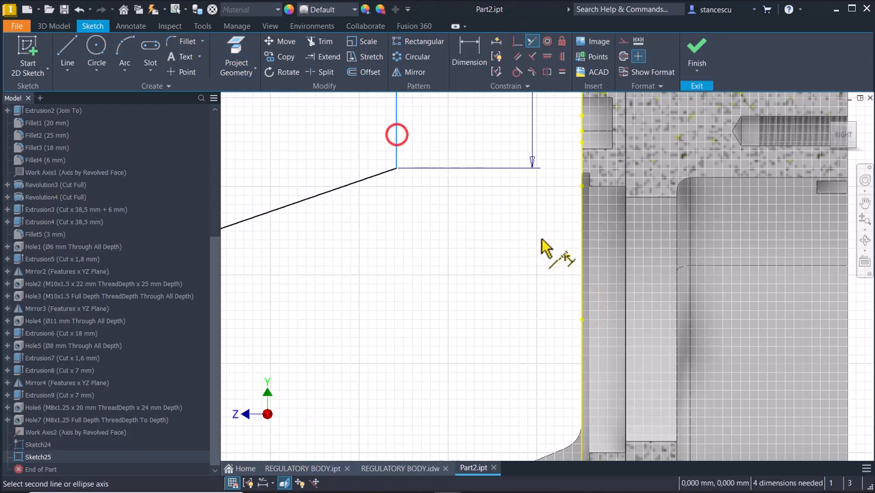
click(582, 265)
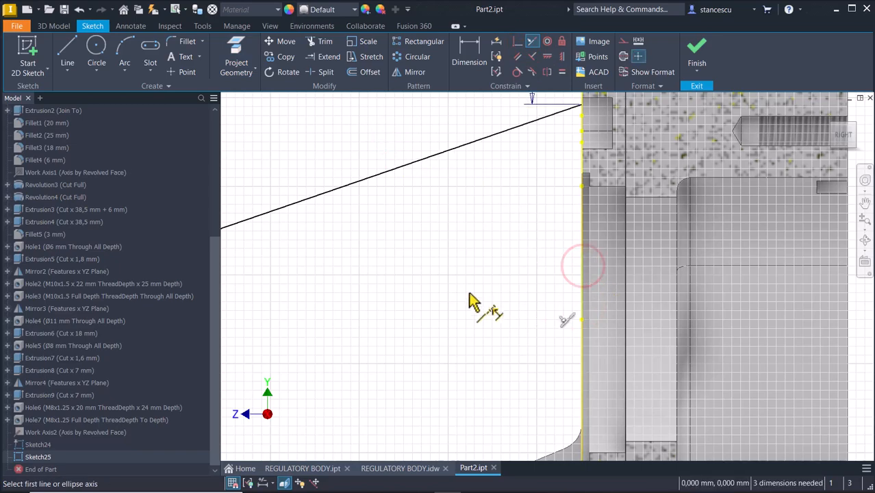
scroll(470, 292, down, 5)
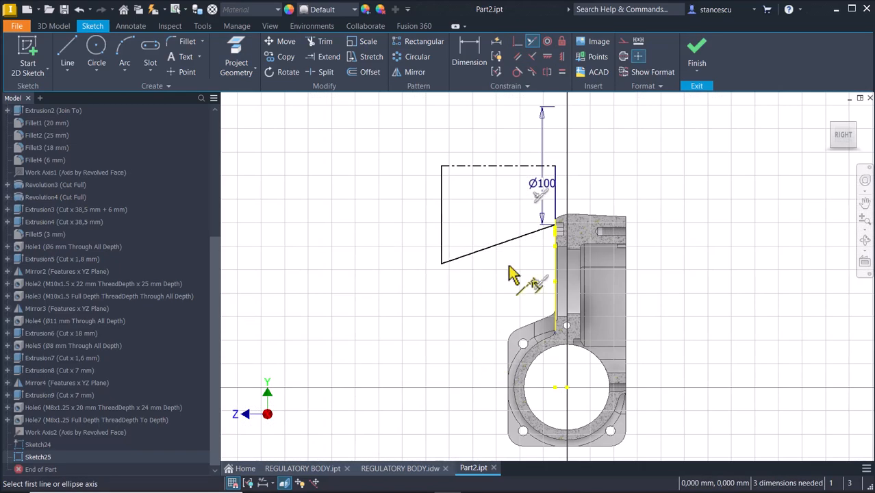
key(Escape)
Project the flange's outer vertical edge and make the profile's long vertical side collinear with it
click(234, 55)
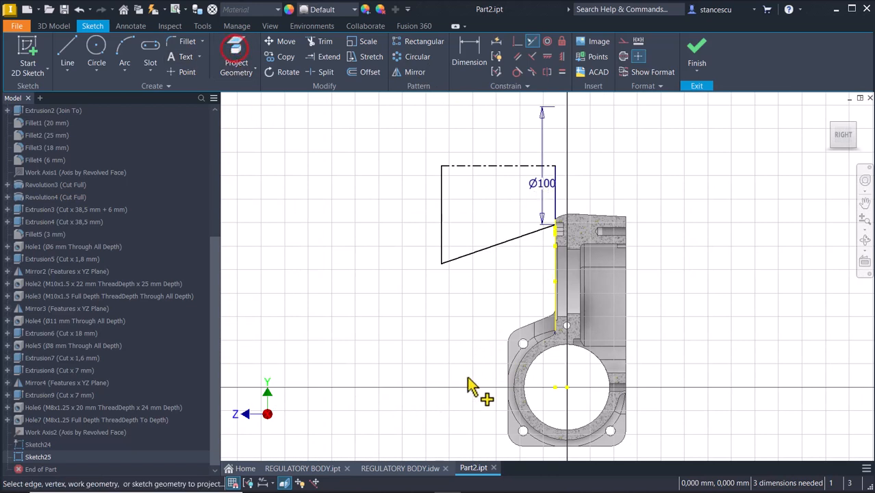
click(509, 357)
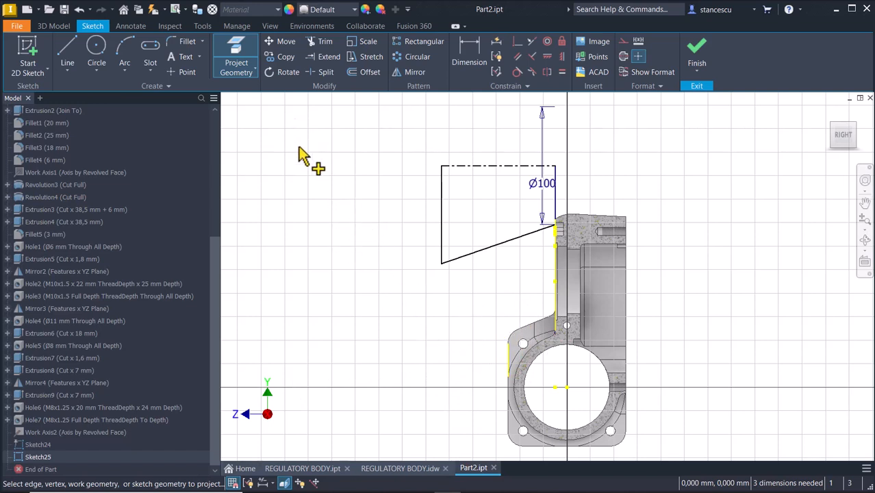
click(530, 41)
click(441, 196)
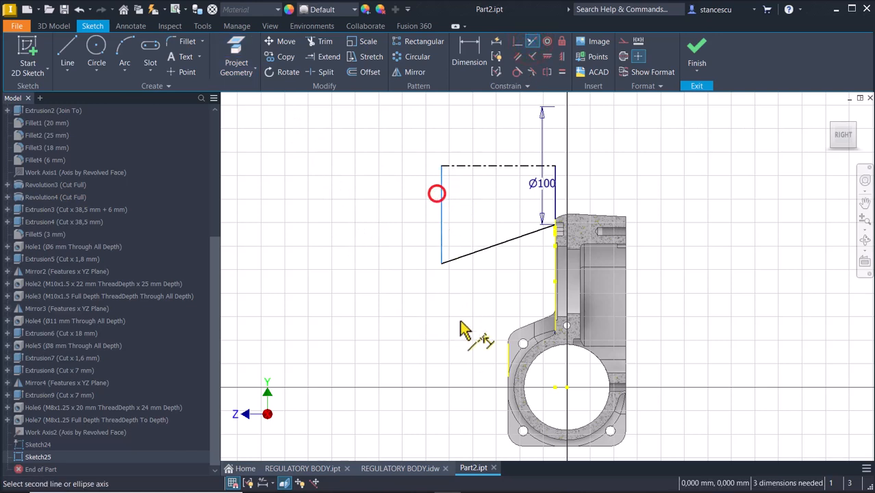
click(508, 354)
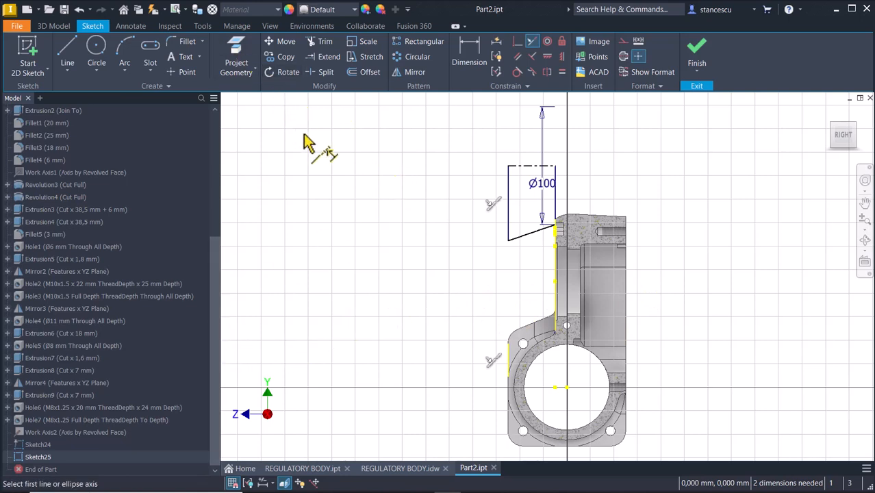
Project Work Axis1 into the sketch and make the profile's centerline collinear with it
click(235, 59)
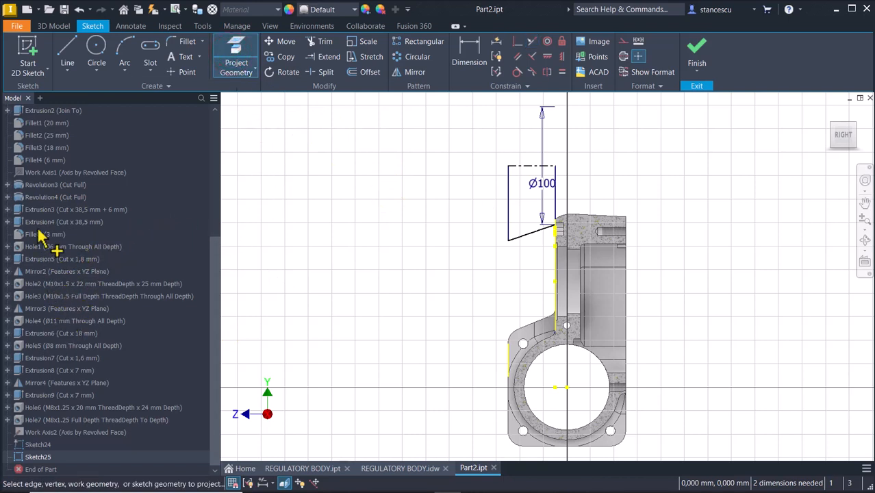
click(40, 179)
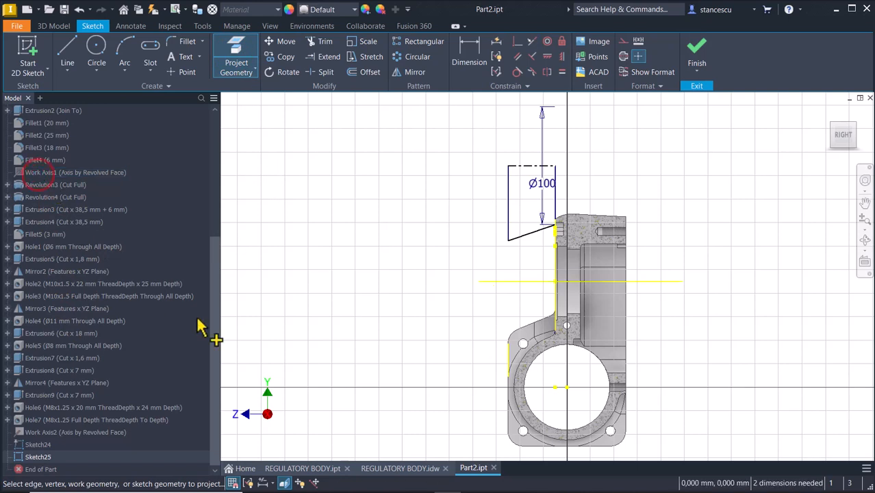
click(517, 41)
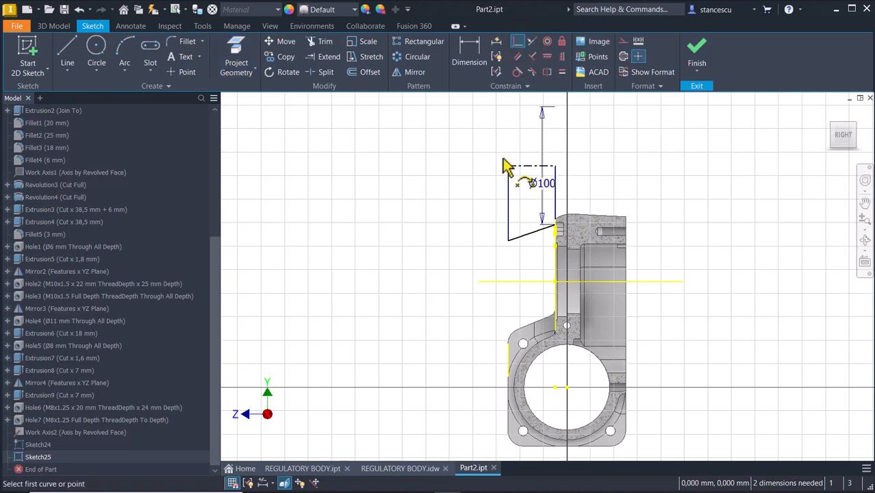
click(520, 166)
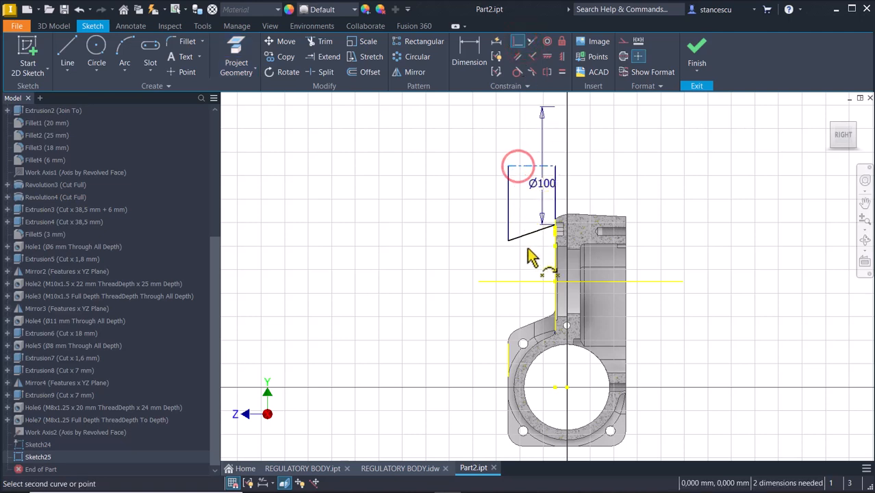
click(244, 63)
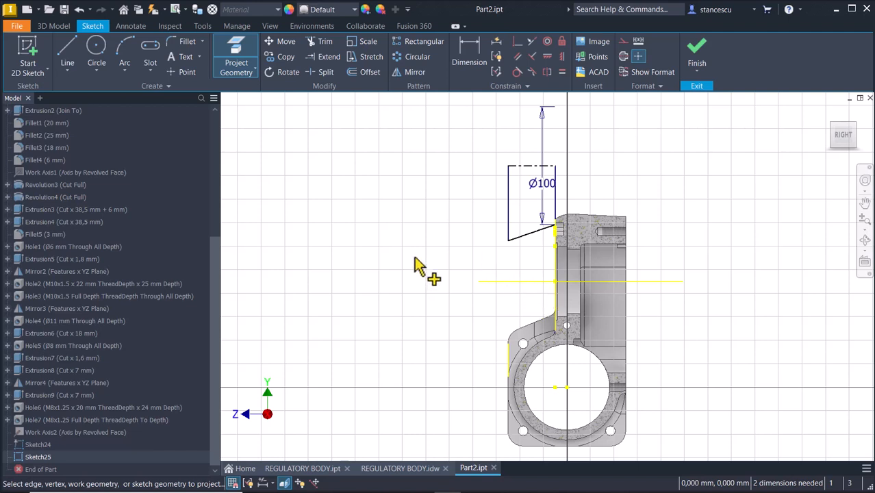
click(519, 42)
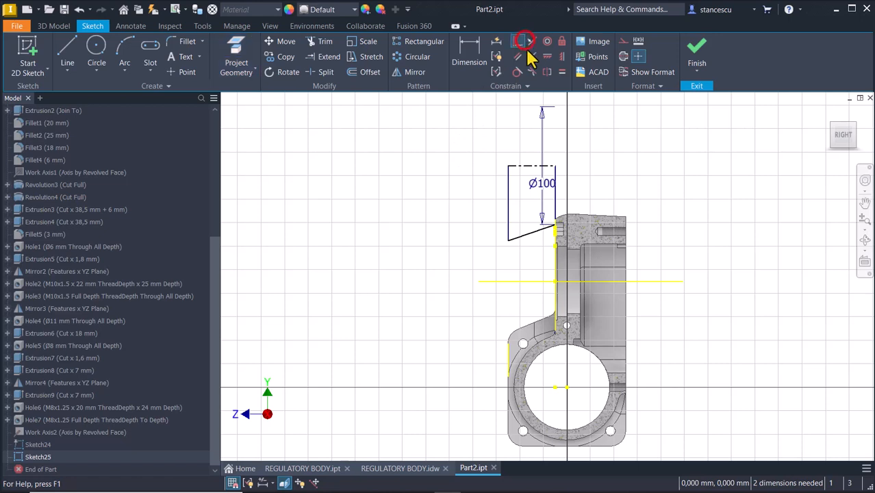
click(521, 166)
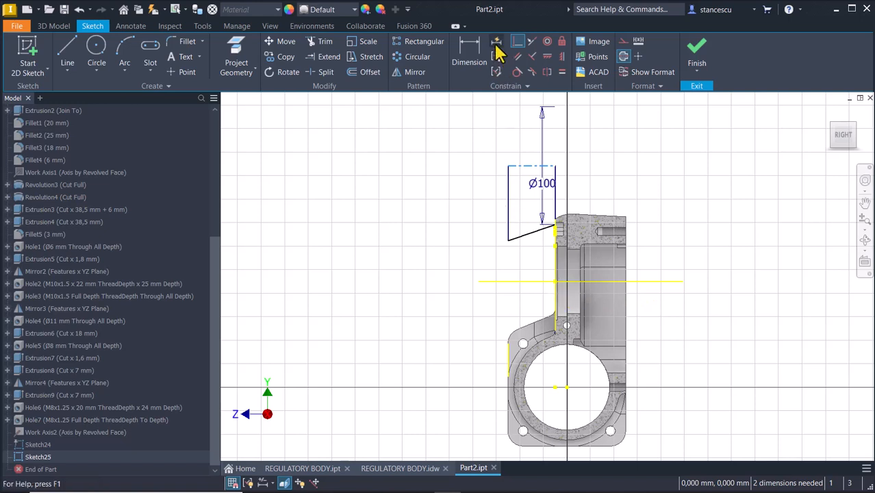
click(531, 42)
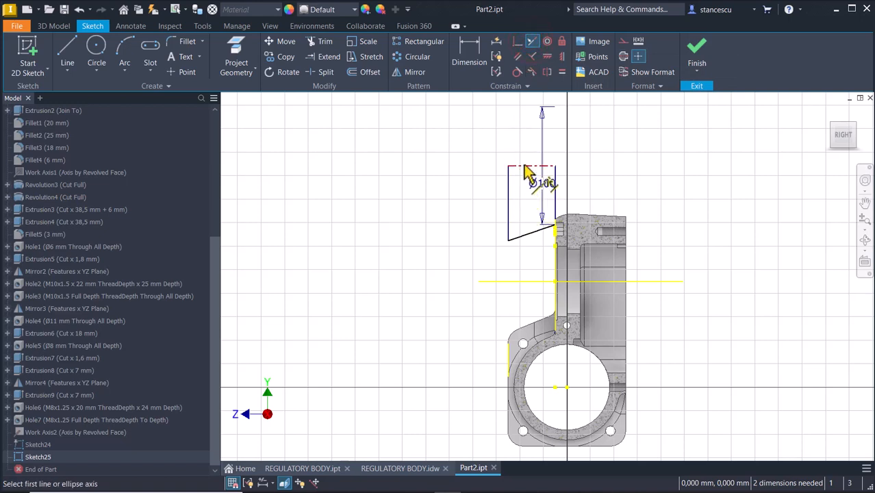
click(527, 281)
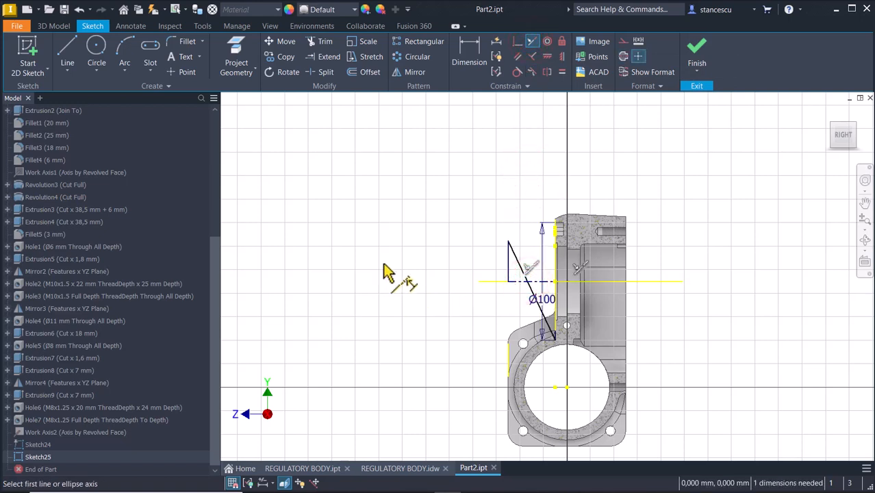
key(Escape)
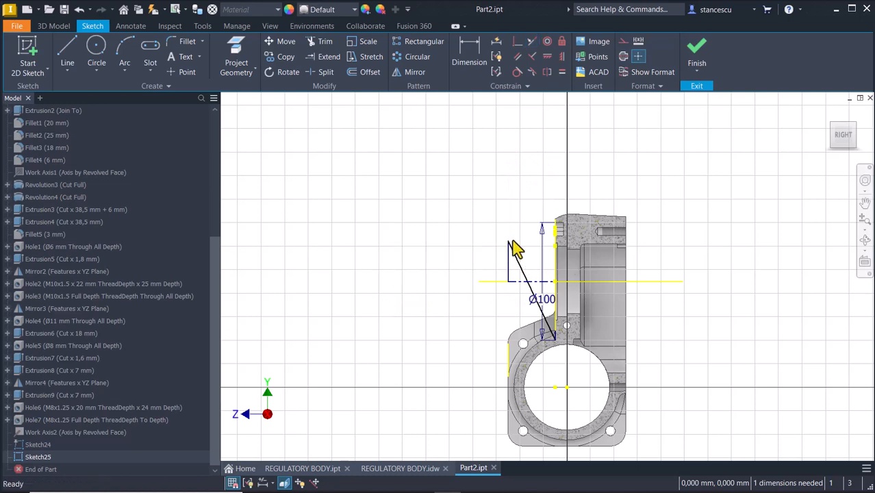
Move the profile's outer corner below the centerline and set the angle between the centerline and slanted edge to 20°
mouse_move(508, 242)
mouse_down()
mouse_move(500, 370)
mouse_move(494, 358)
mouse_up()
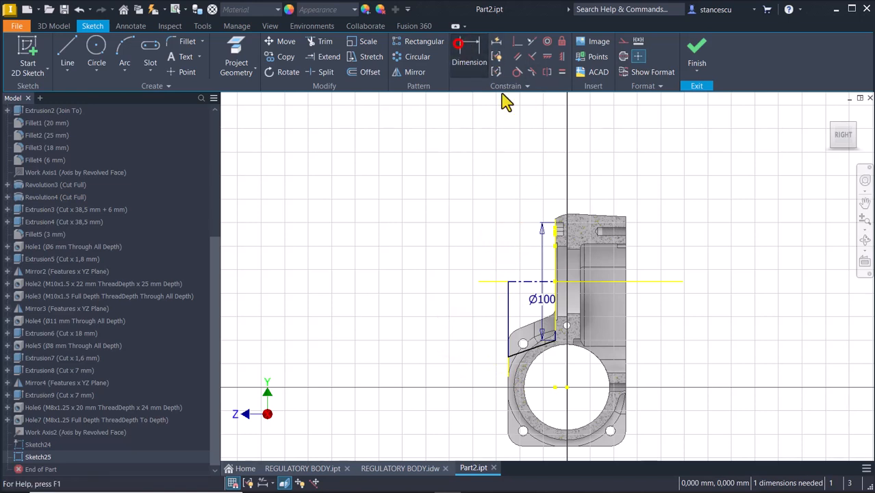
click(459, 43)
click(523, 281)
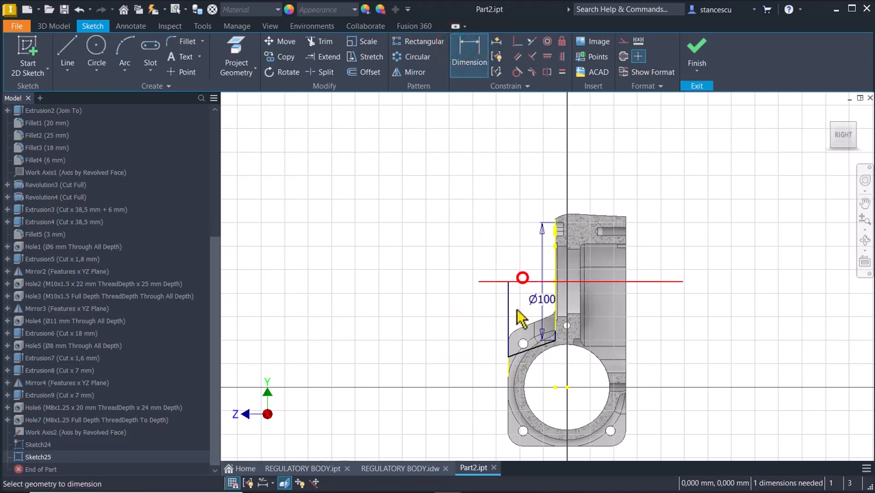
click(524, 359)
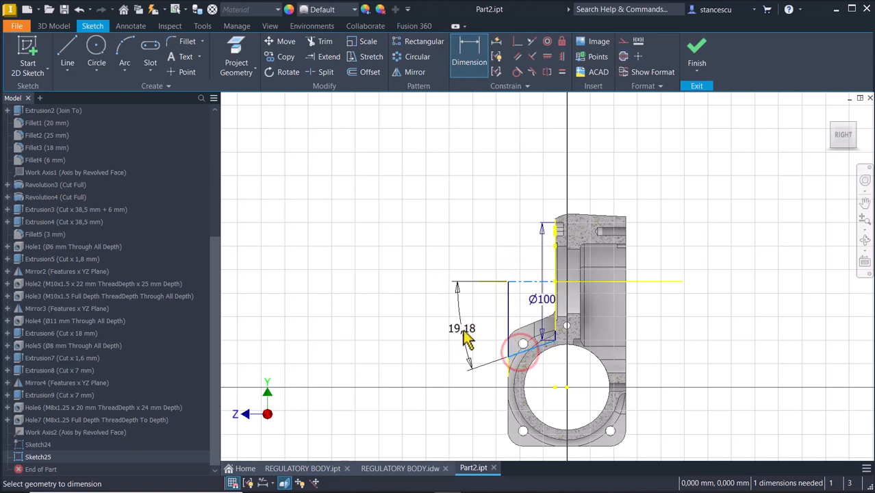
click(463, 334)
text(20)
key(Return)
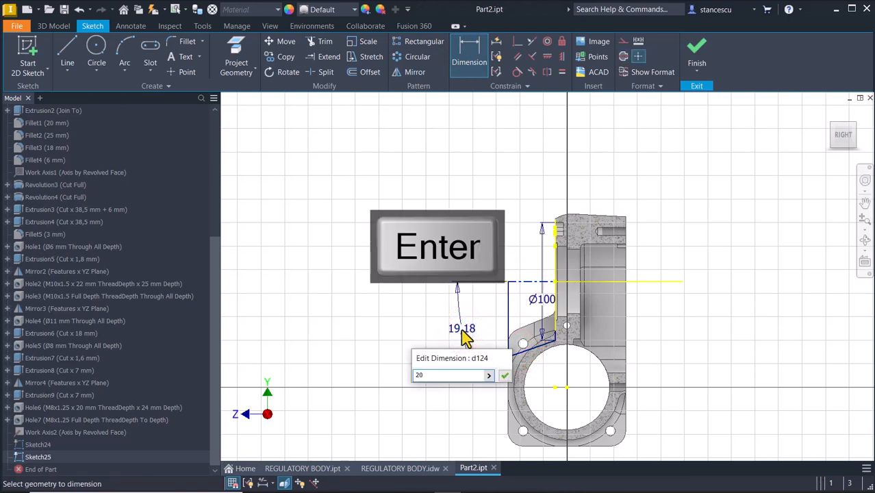
Finish the sketch and revolve the closed profile 360° about its centerline as a cut in the body
click(696, 55)
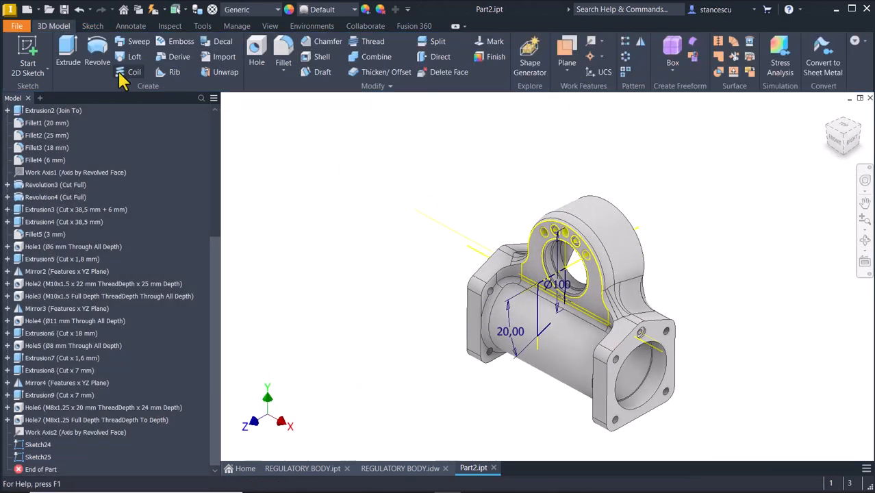
click(96, 58)
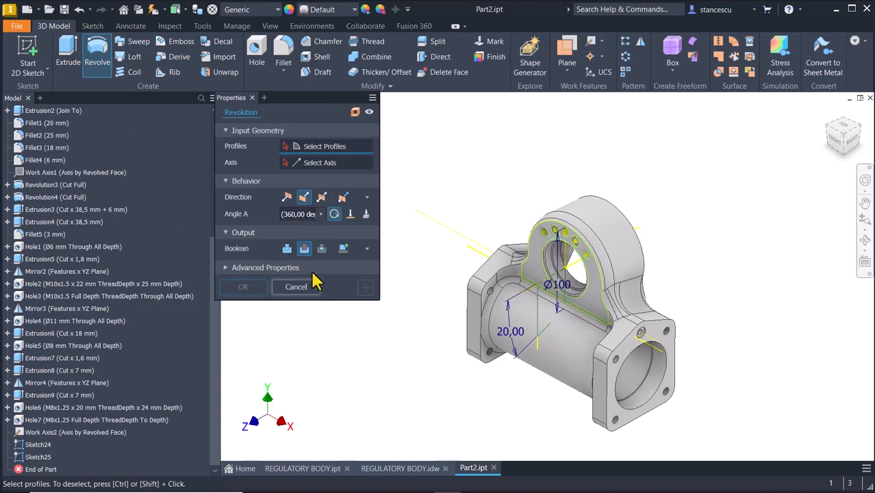
click(304, 248)
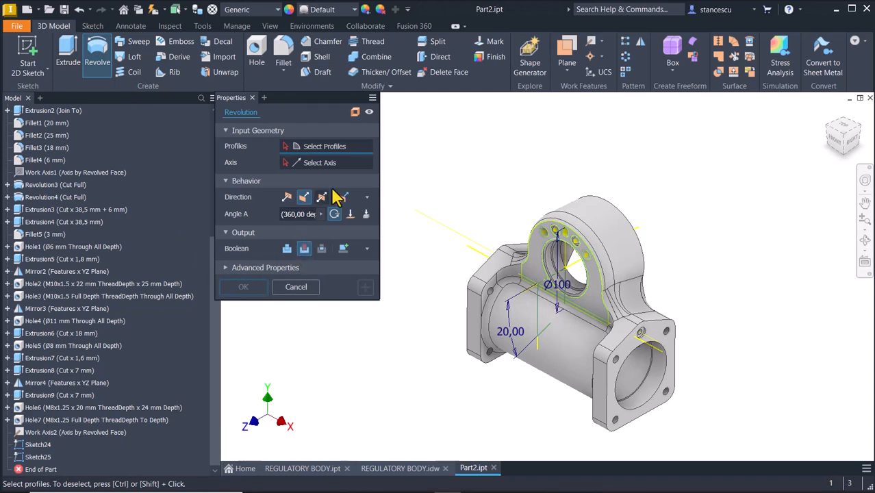
click(336, 146)
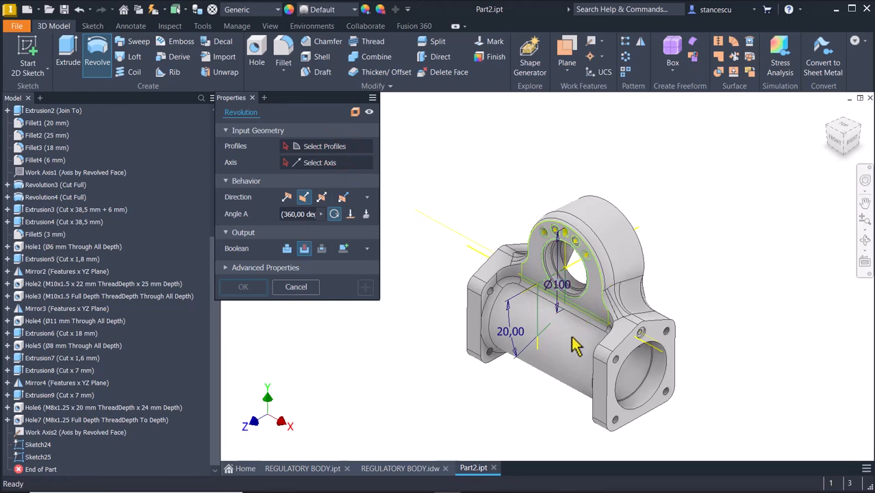
scroll(572, 347, up, 6)
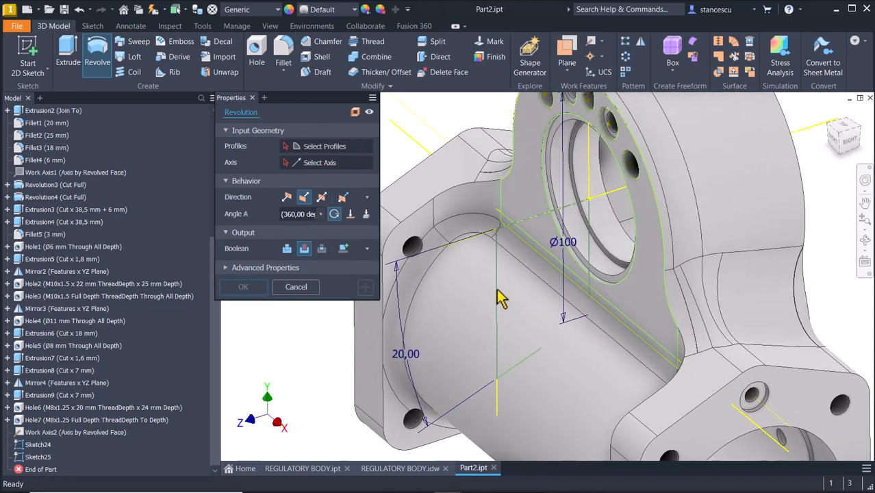
scroll(514, 274, up, 3)
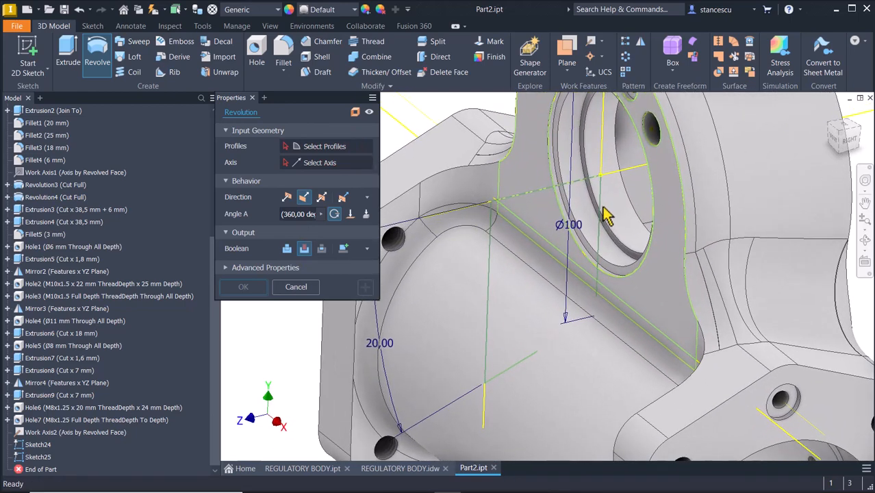
shift+middle_drag(608, 215, 524, 229)
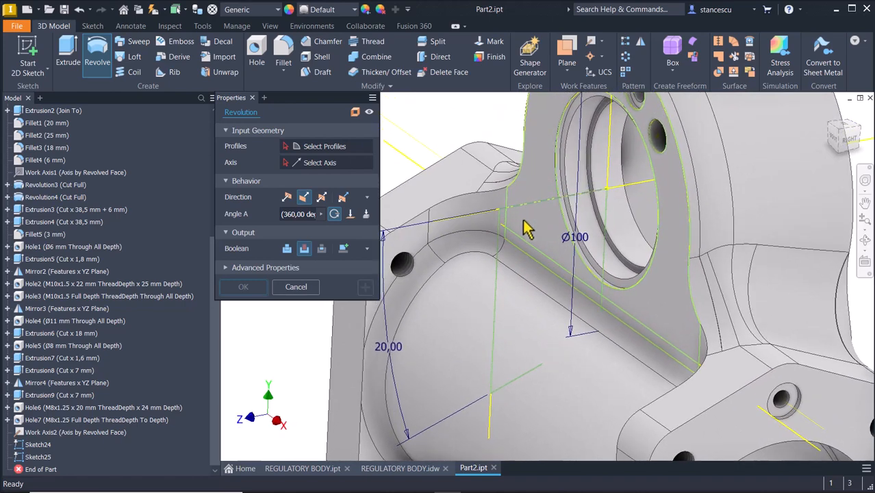
click(320, 147)
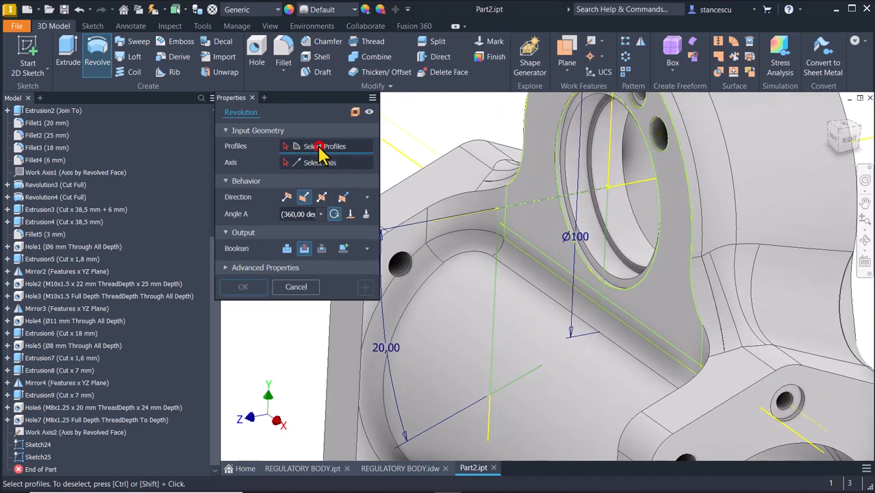
click(538, 210)
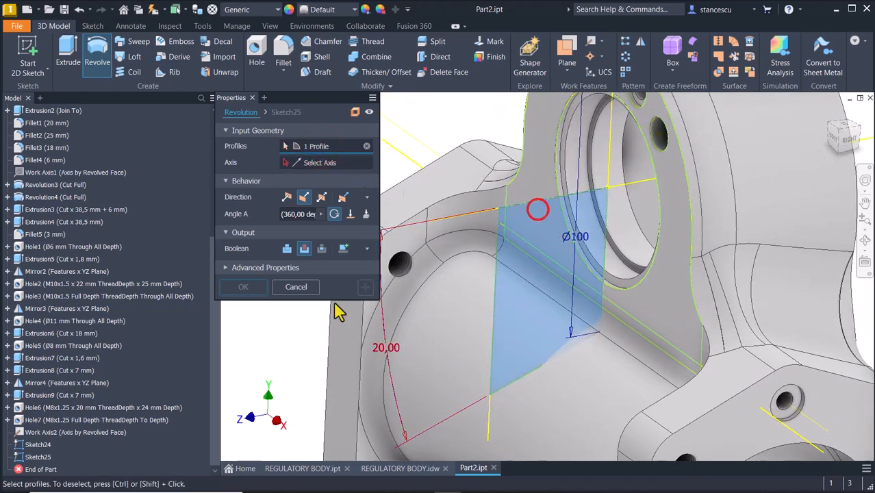
click(320, 164)
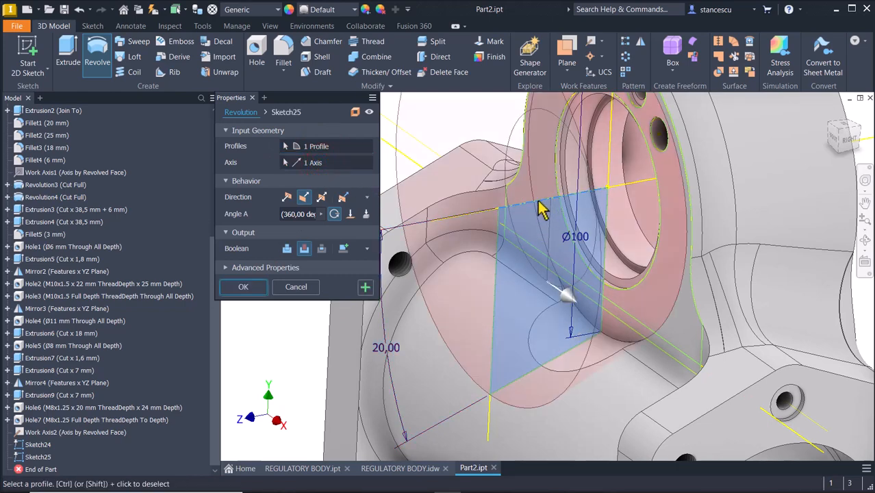
shift+middle_drag(531, 209, 582, 342)
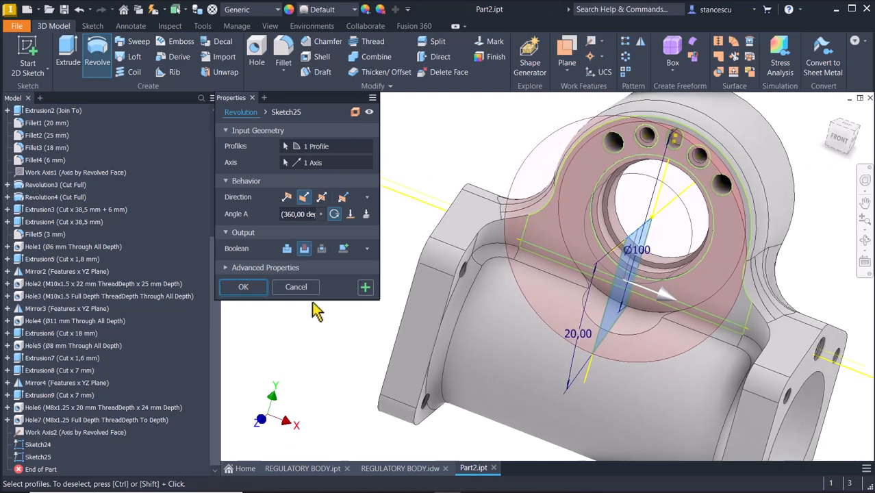
click(239, 287)
shift+middle_drag(269, 340, 714, 297)
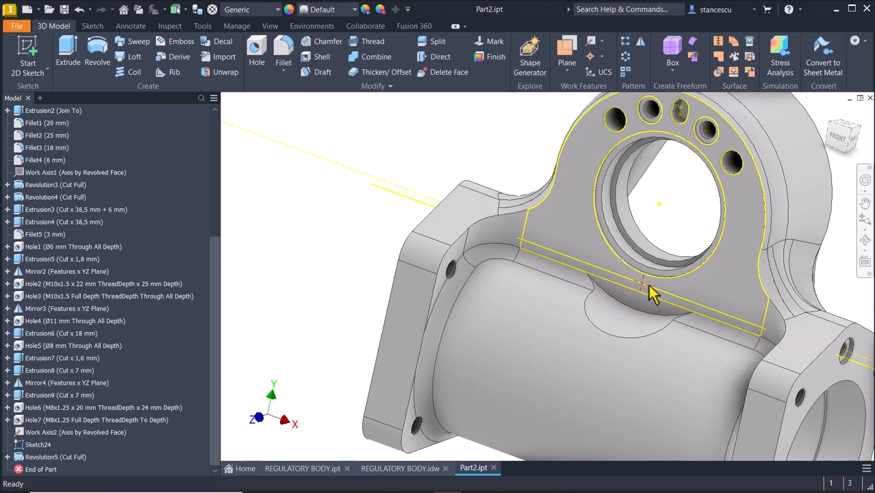
shift+middle_drag(649, 293, 400, 434)
Check the front hole's sizes in the REGULATORY BODY drawing and set up a spotfaced hole at the sketch point, terminating at the flat face behind it
click(395, 467)
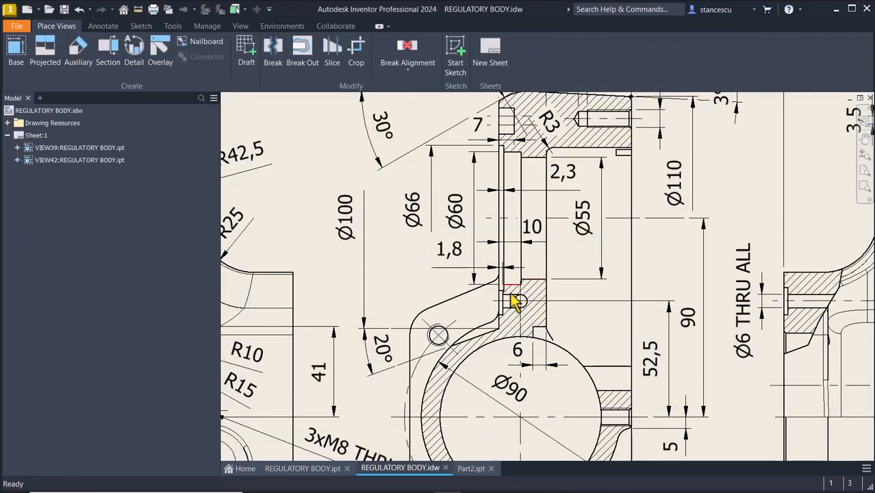
middle_drag(618, 322, 235, 318)
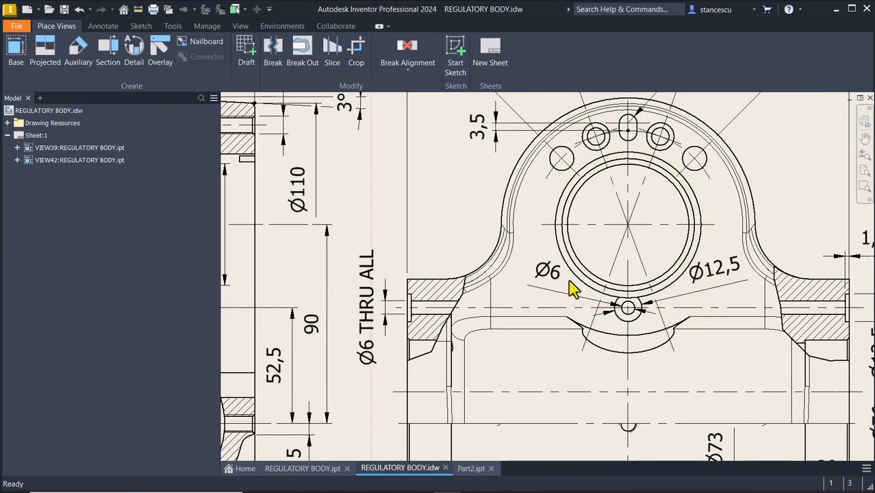
middle_drag(414, 352, 752, 370)
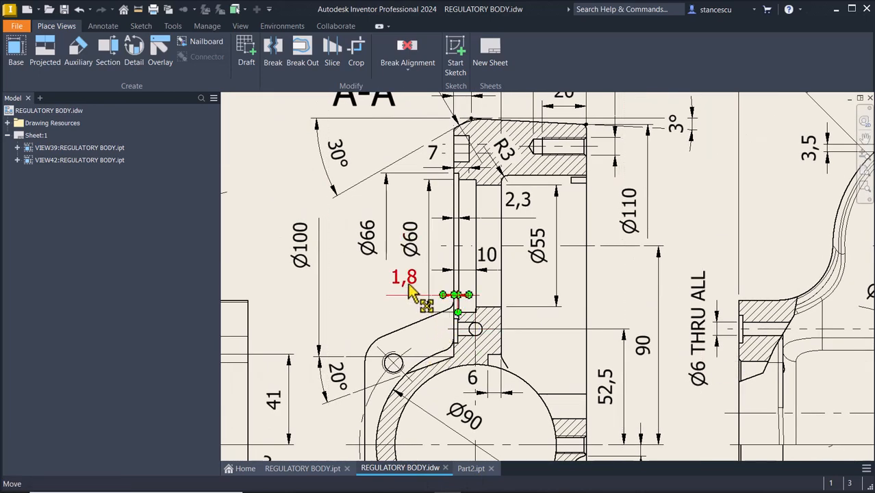
click(469, 468)
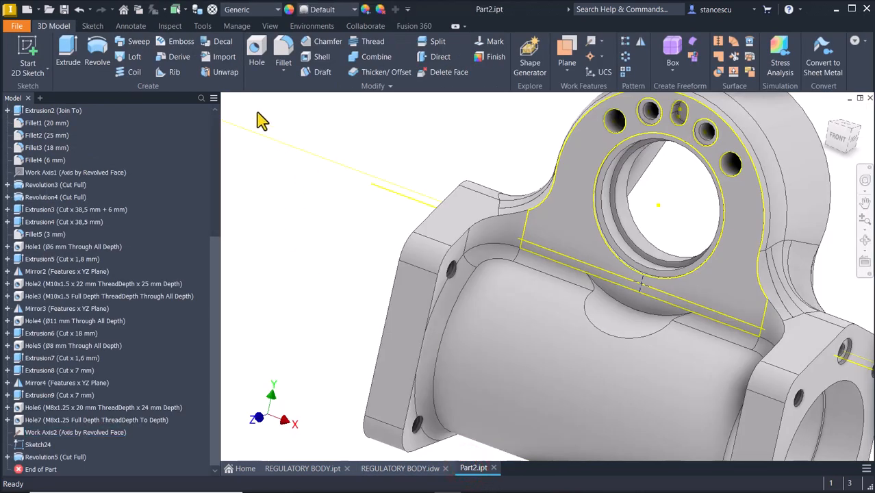
click(259, 55)
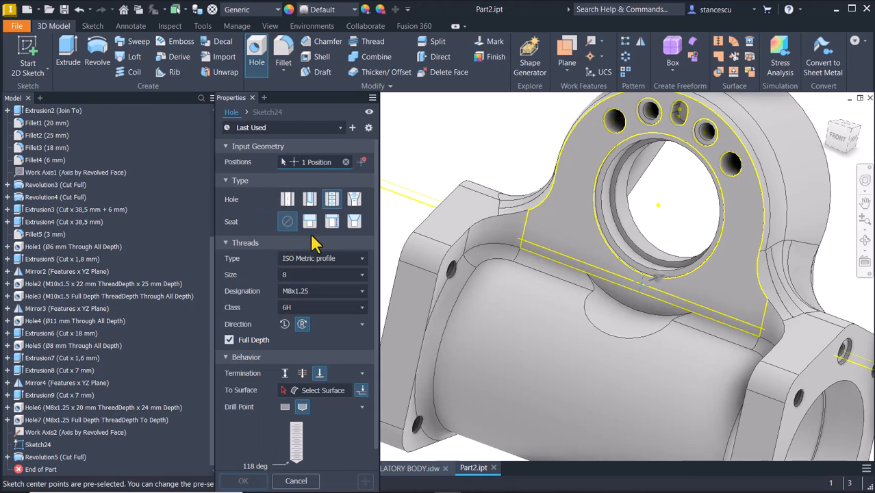
click(332, 221)
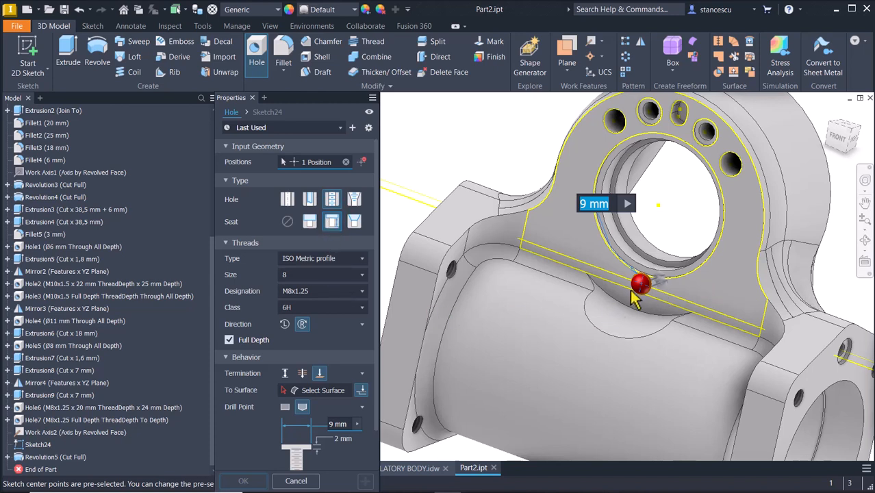
click(329, 395)
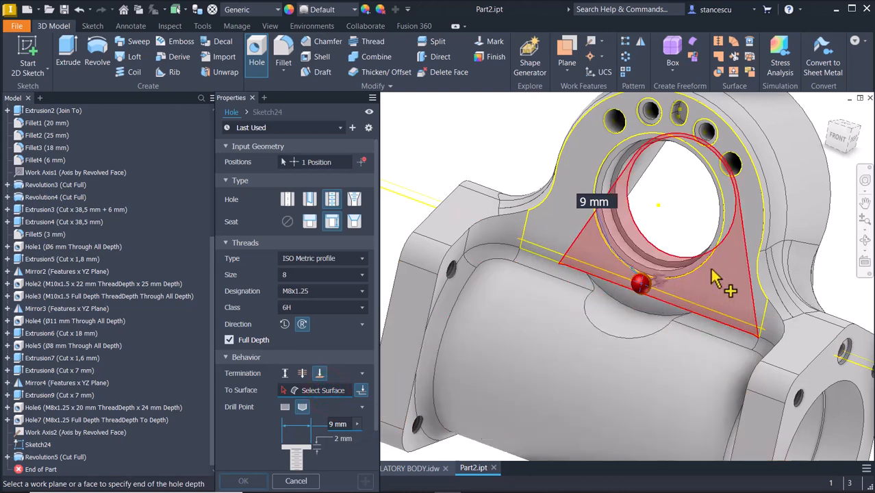
click(712, 284)
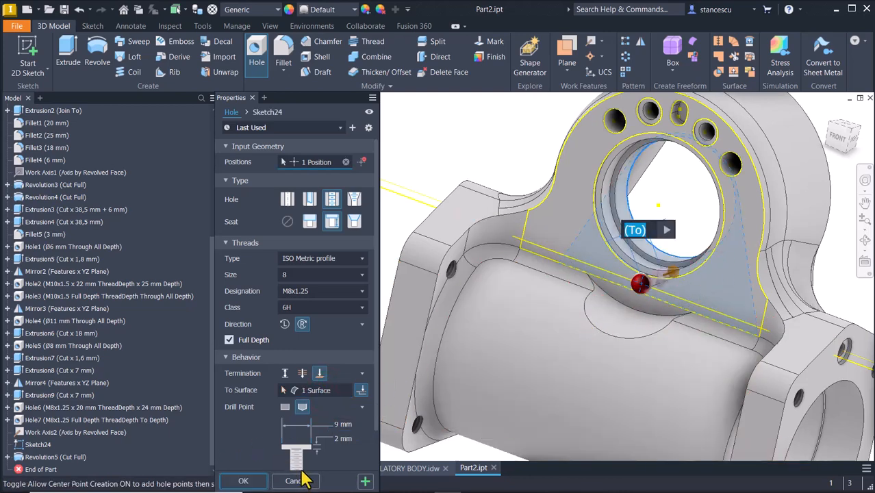
click(321, 374)
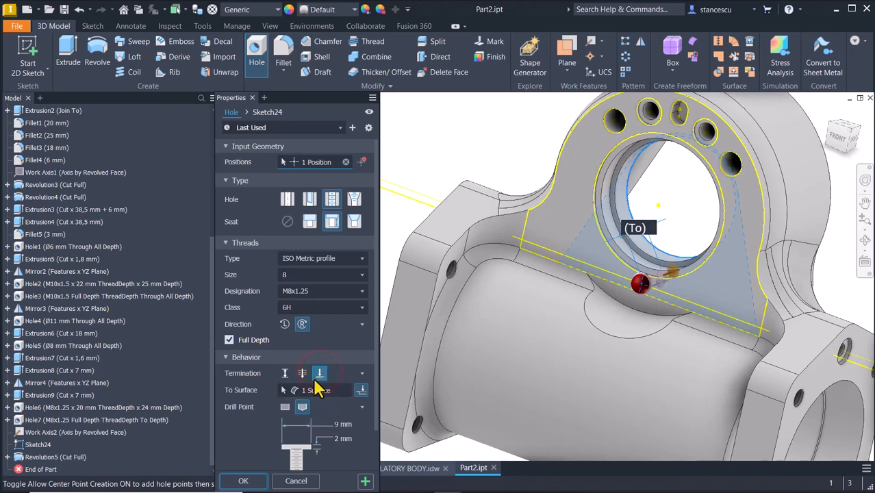
click(317, 376)
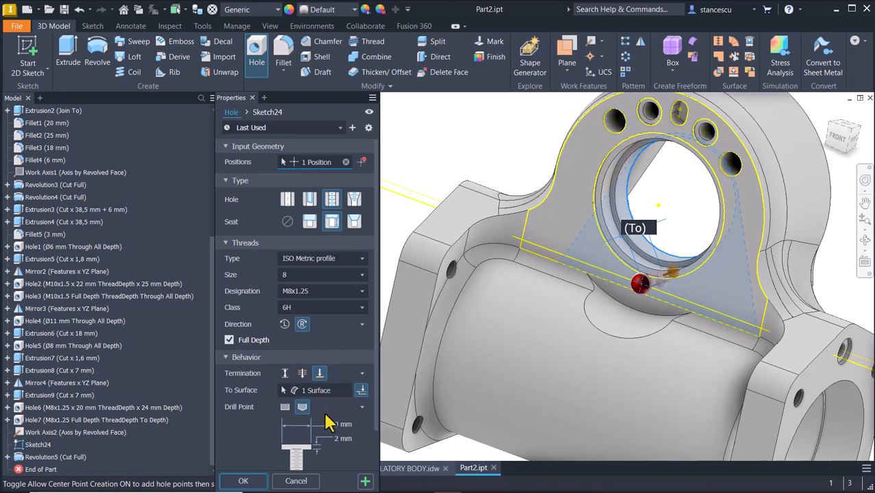
Set the spotface to 12,5 mm diameter and 1,8 mm depth, and make the hole a simple 6 mm one
scroll(334, 393, down, 2)
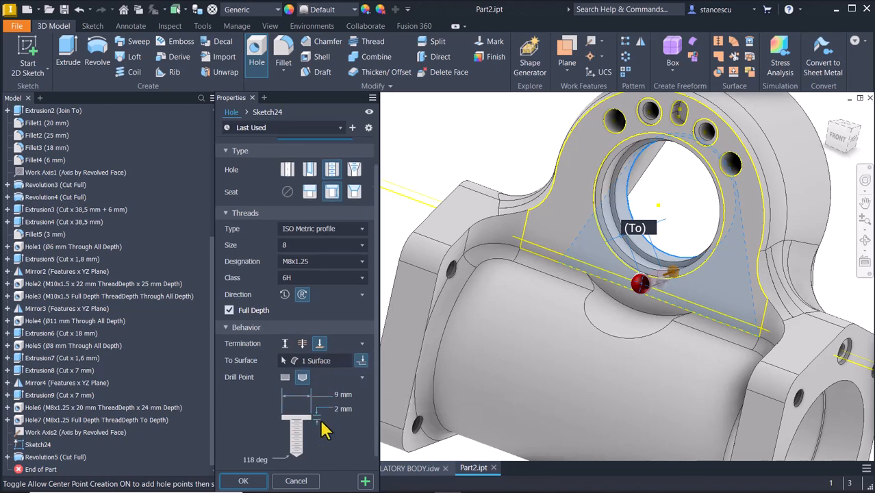
click(339, 378)
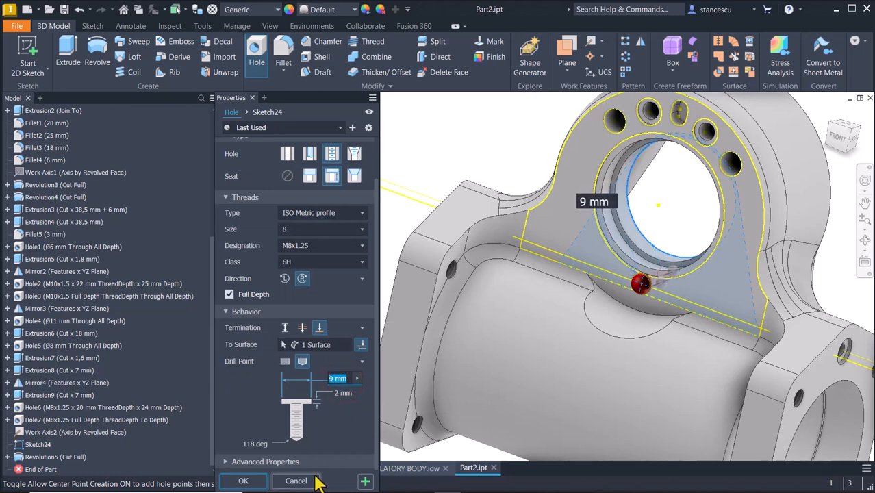
text(12,5)
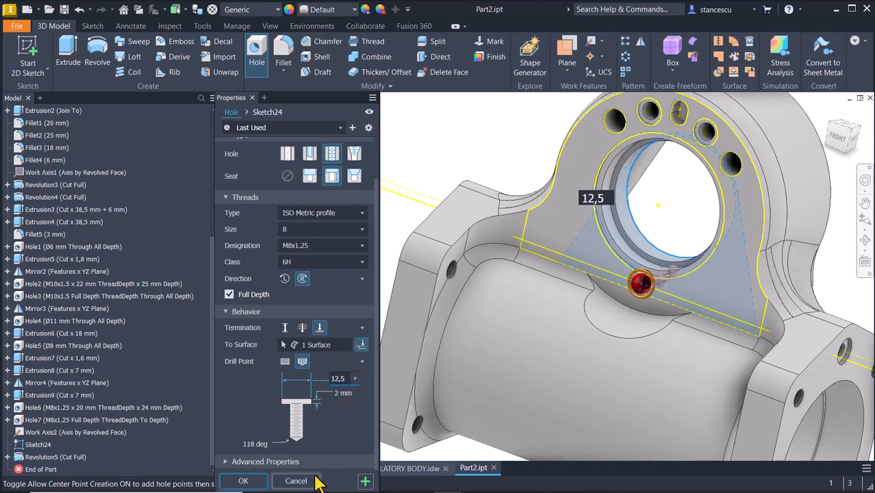
key(Tab)
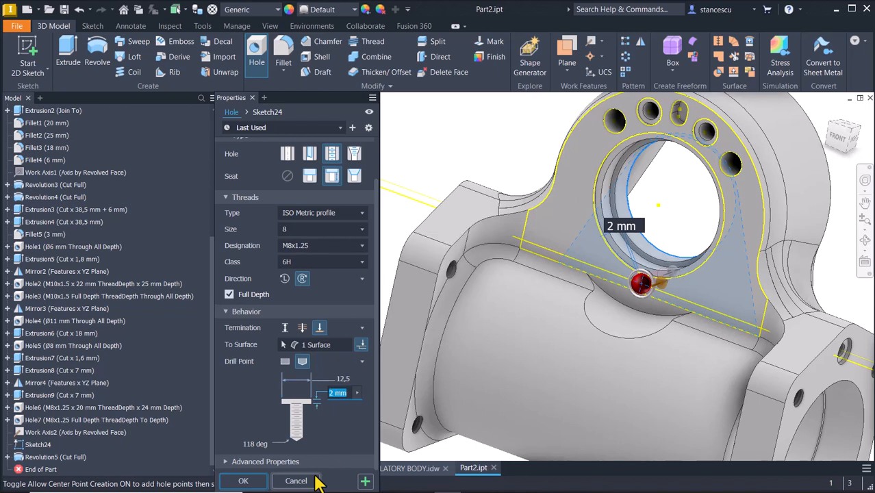
text(1,8)
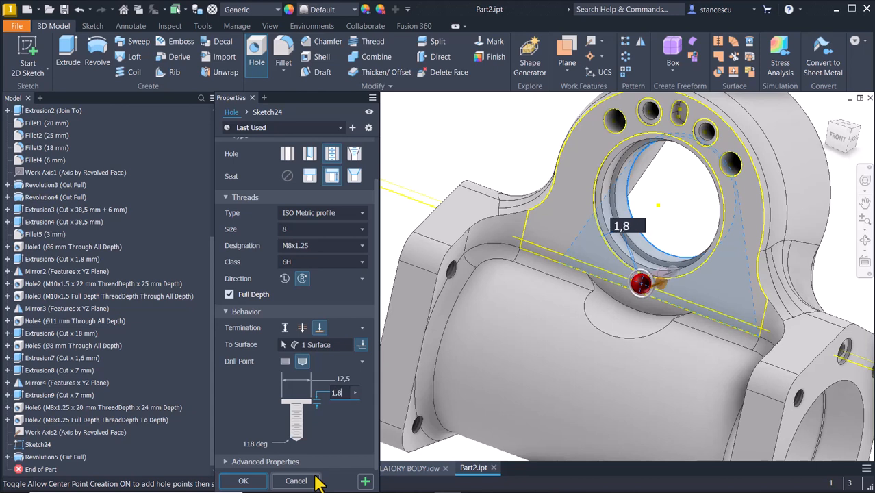
key(Tab)
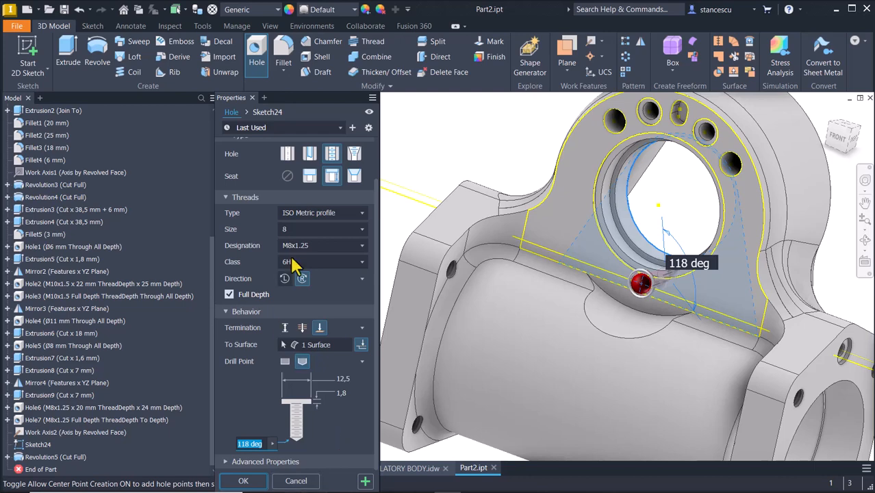
click(288, 154)
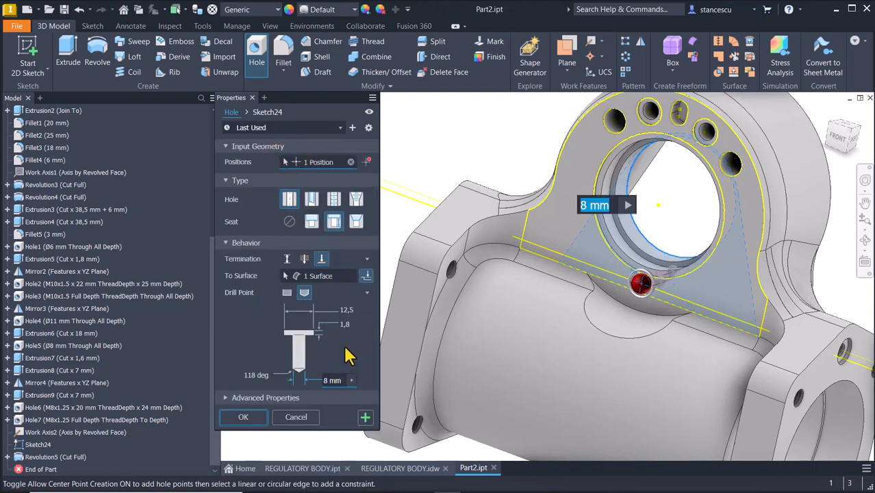
click(343, 382)
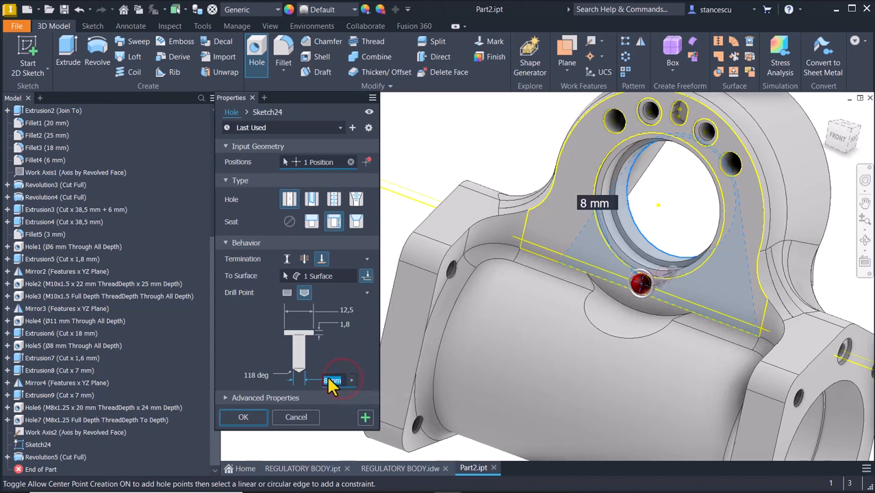
text(6)
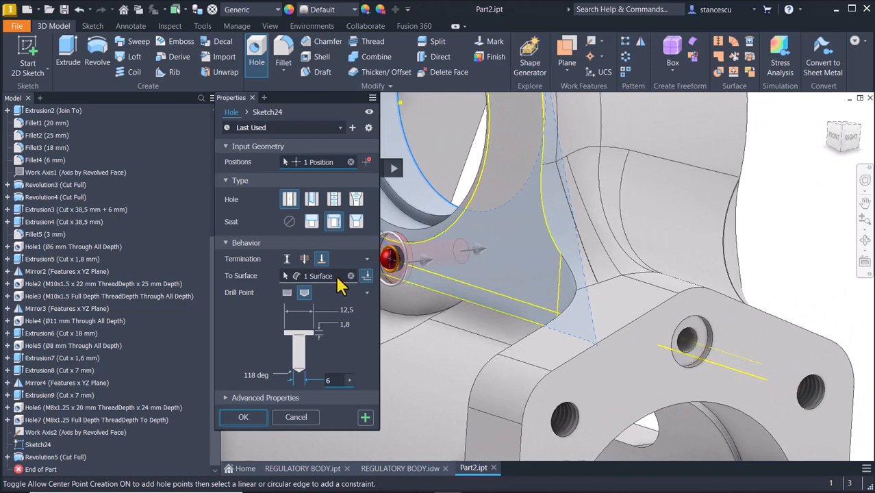
Terminate the spotfaced hole at the cylindrical face of the flange's side hole and create it
click(337, 275)
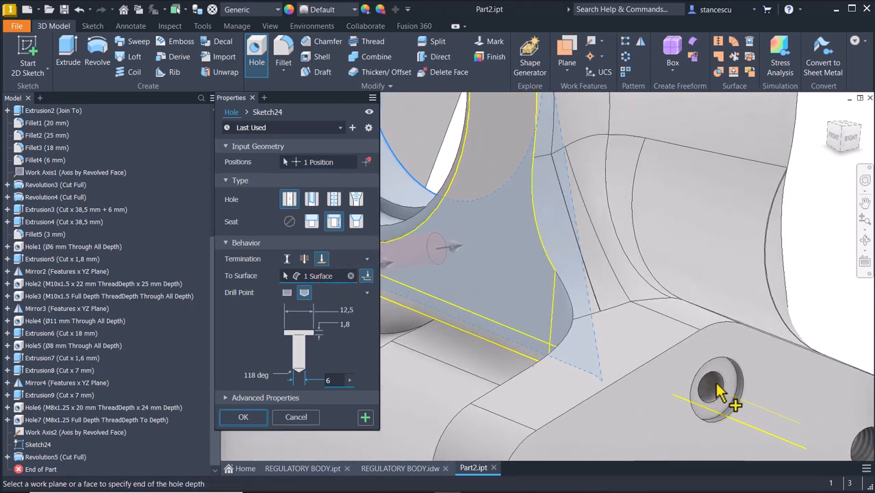
click(712, 393)
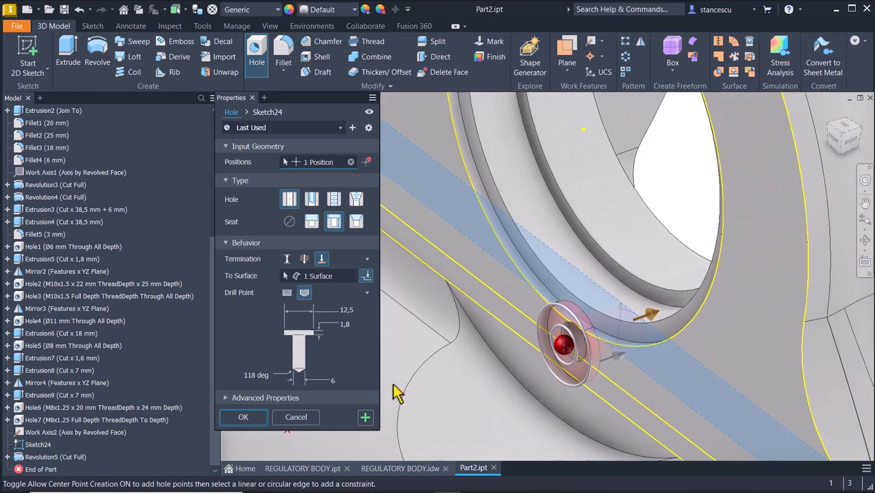
click(251, 417)
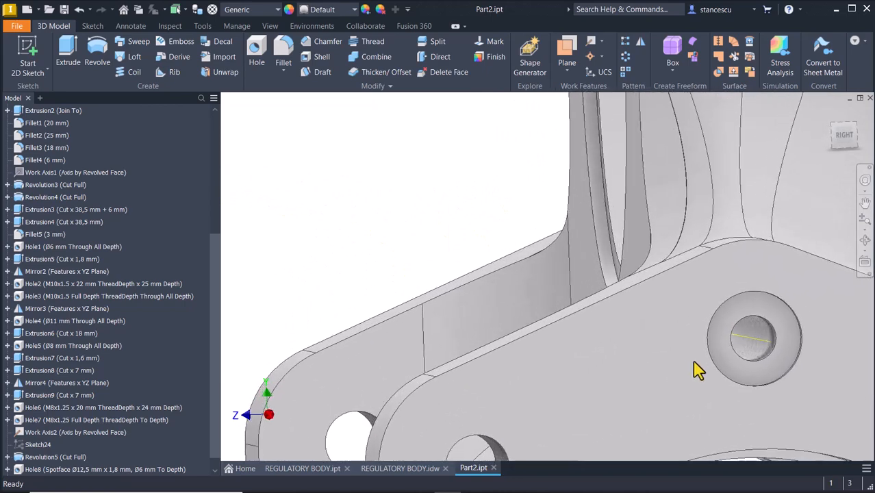
Hide the work axis running through the flange's spotfaced side hole
click(786, 368)
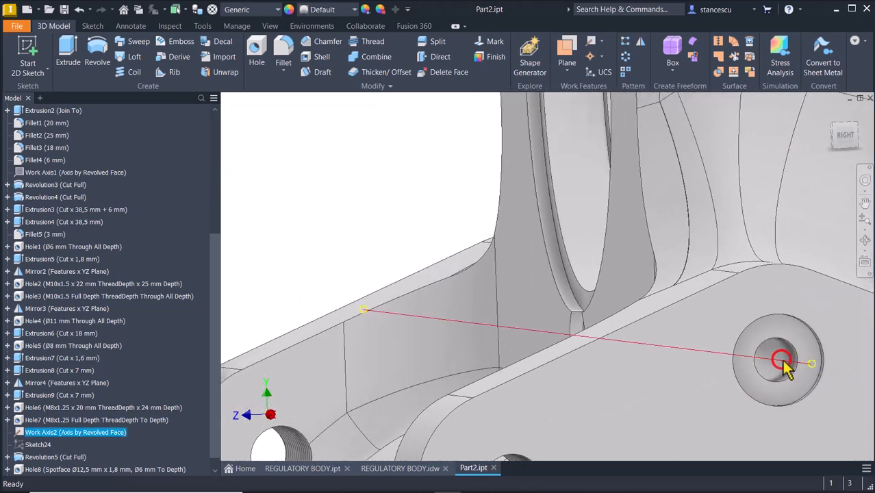
right_click(781, 365)
click(805, 376)
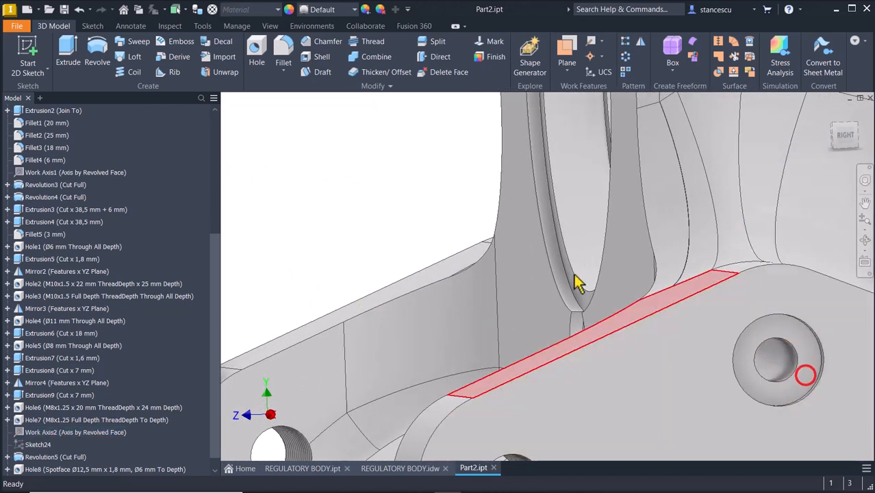
key(F6)
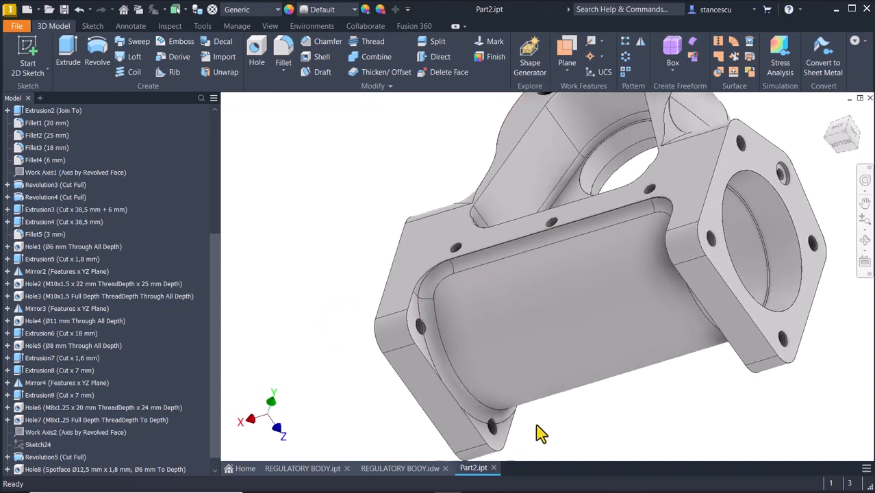
click(365, 178)
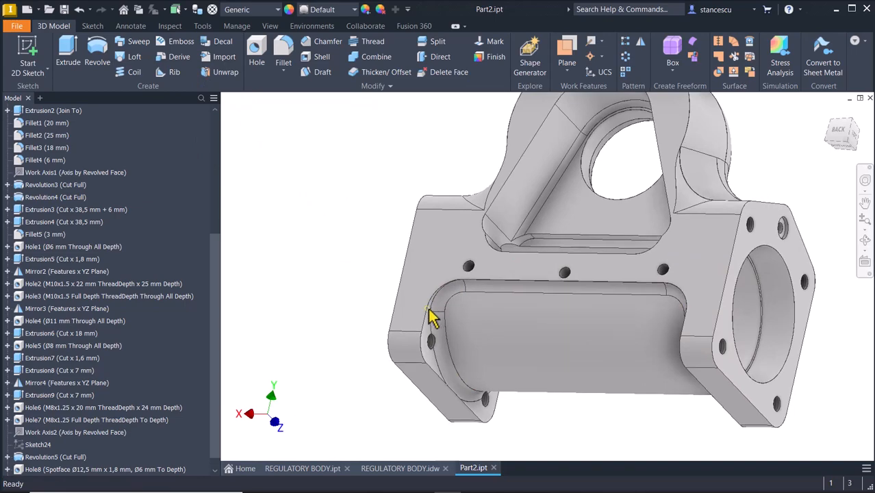
Check the edge radii in the REGULATORY BODY drawing and fillet the edge chains around Part2's rear recess and front lug outline with 2 mm
click(398, 468)
key(Num_Lock)
key(Home)
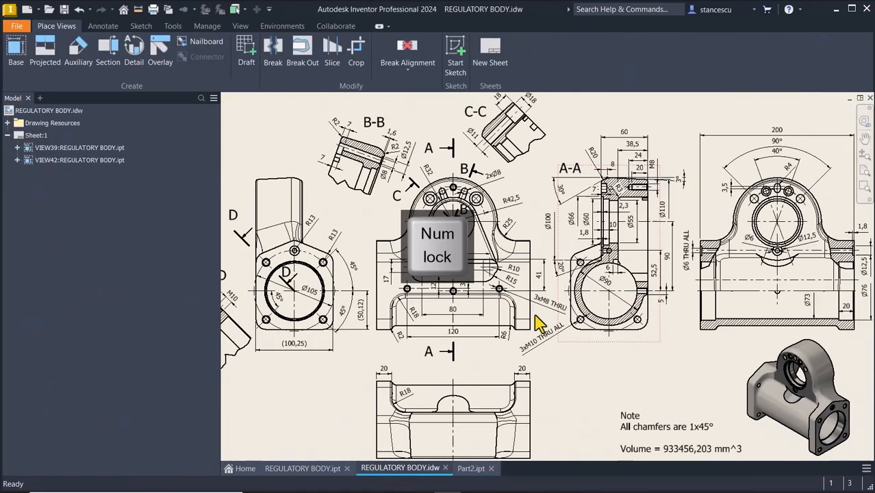
scroll(442, 357, up, 4)
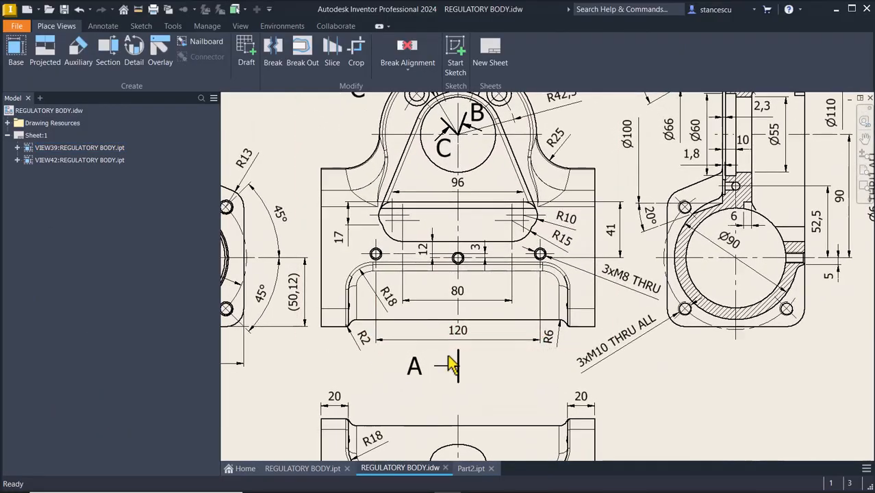
scroll(573, 396, down, 4)
scroll(555, 408, down, 1)
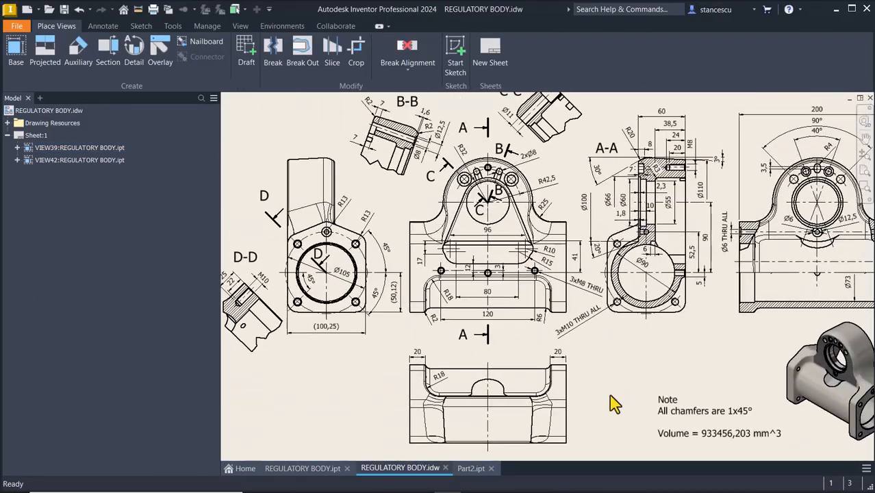
click(466, 468)
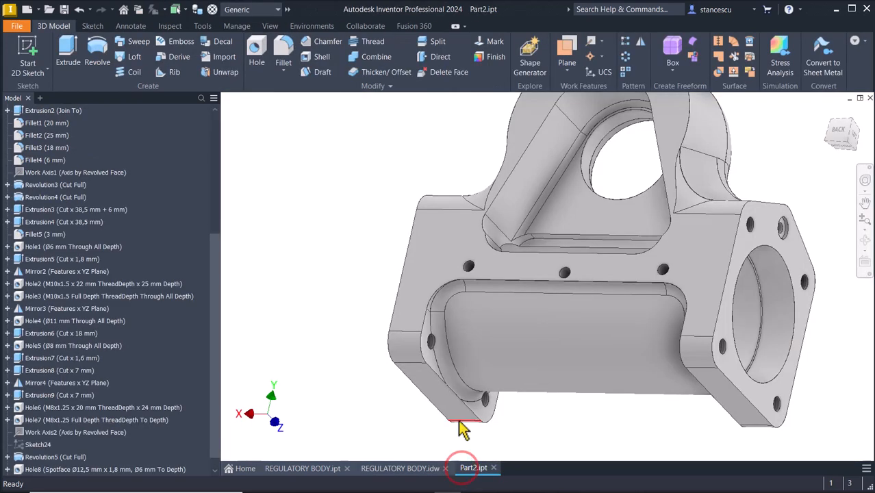
click(436, 315)
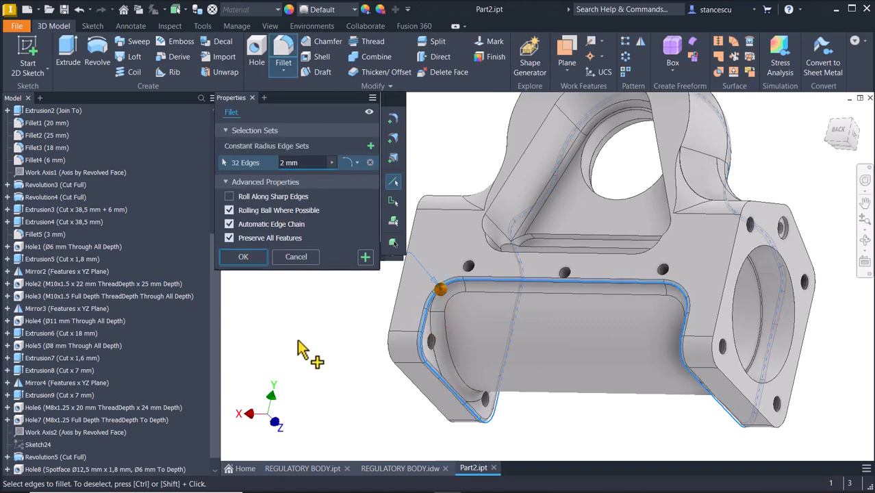
shift+middle_drag(302, 352, 366, 387)
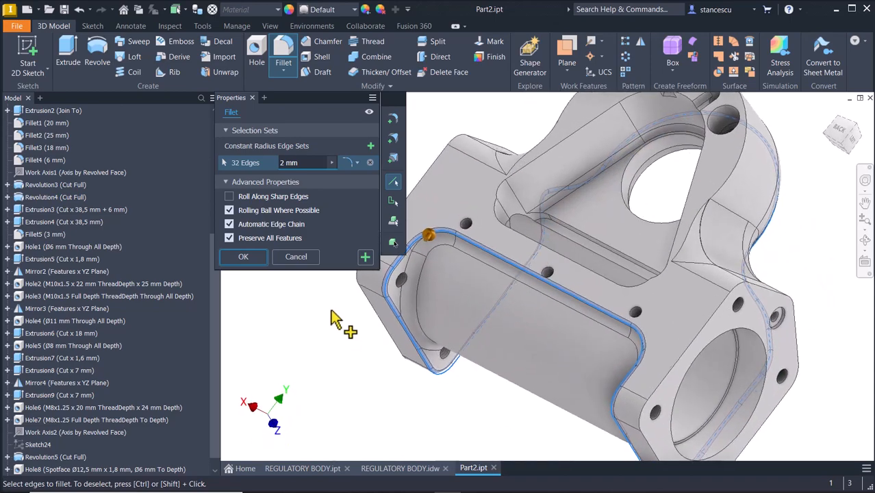
click(245, 257)
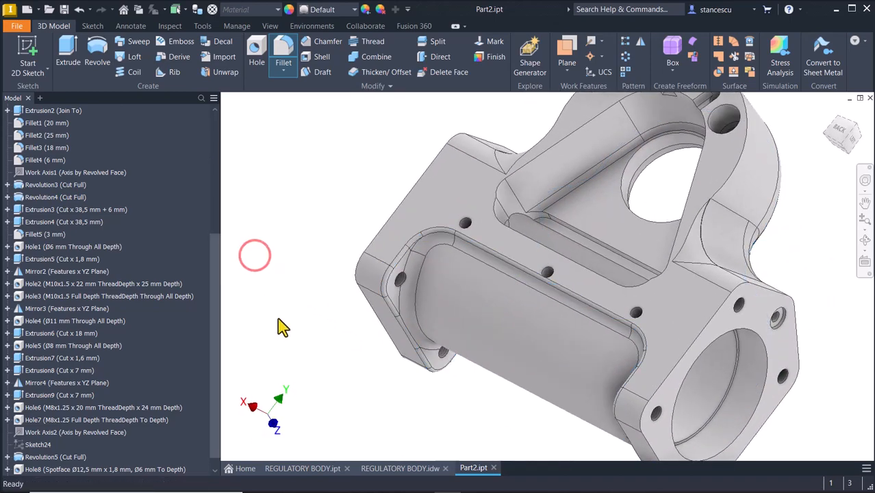
key(F6)
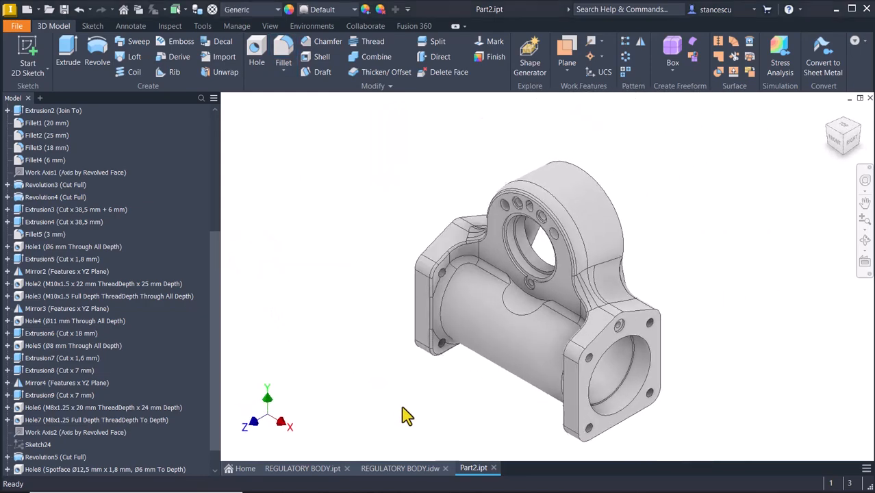
Examine the chamfer note in the REGULATORY BODY drawing and the finished model in REGULATORY BODY.ipt, ending back in Part2.ipt
click(414, 468)
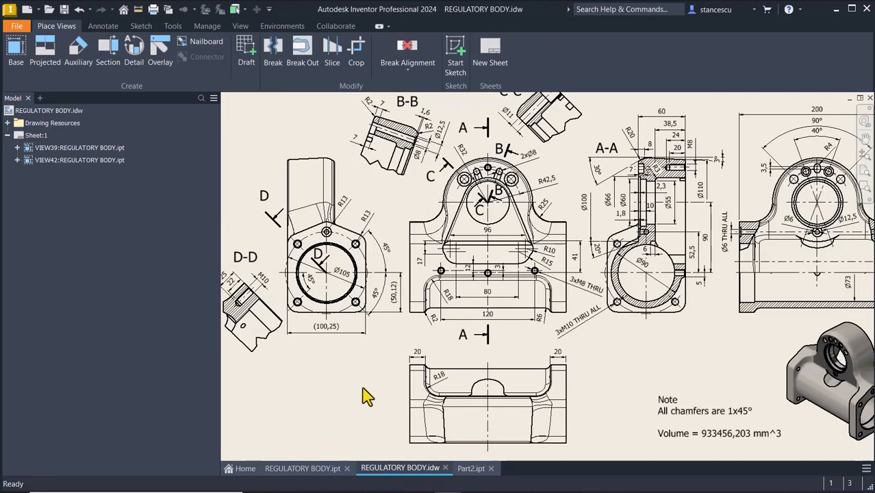
key(Num_Lock)
scroll(362, 393, down, 2)
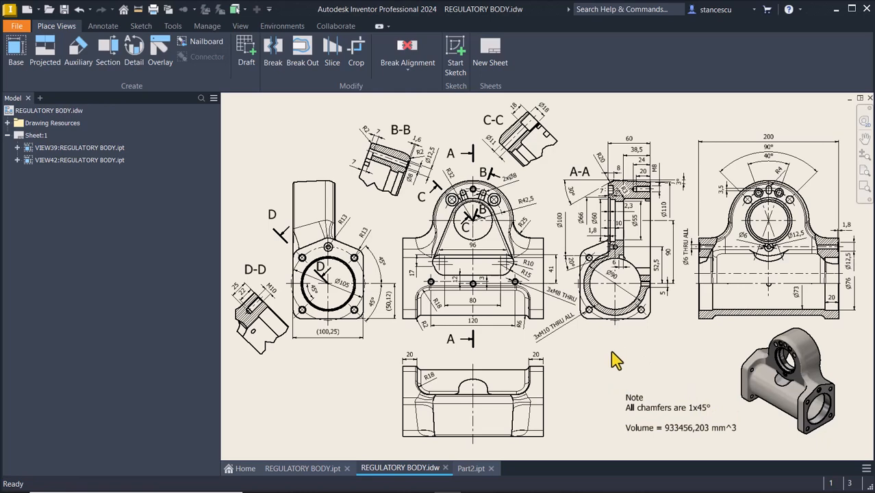
click(312, 468)
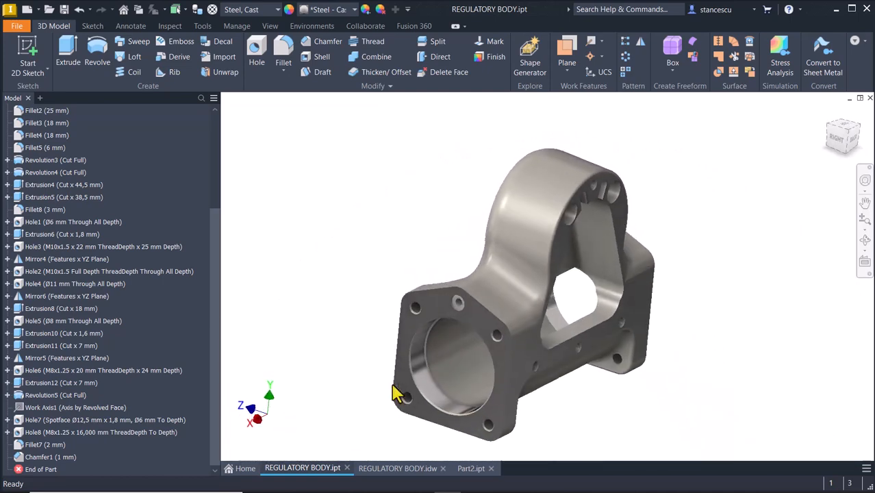
key(F6)
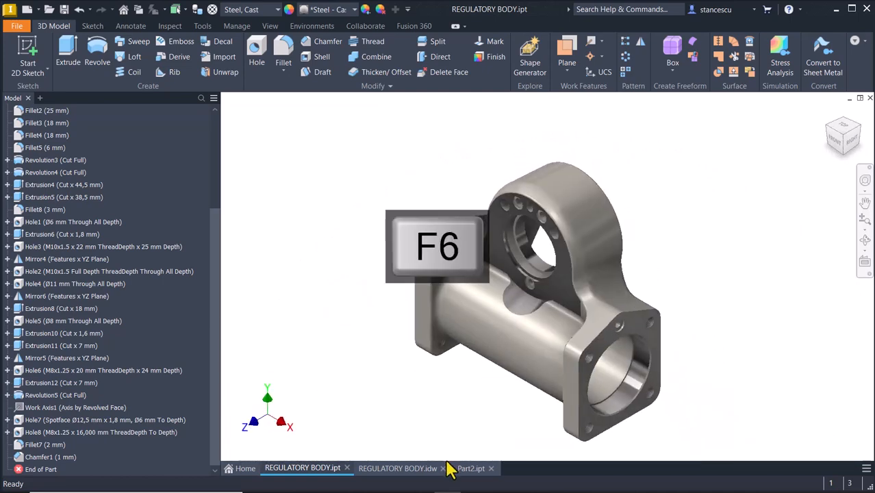
click(469, 469)
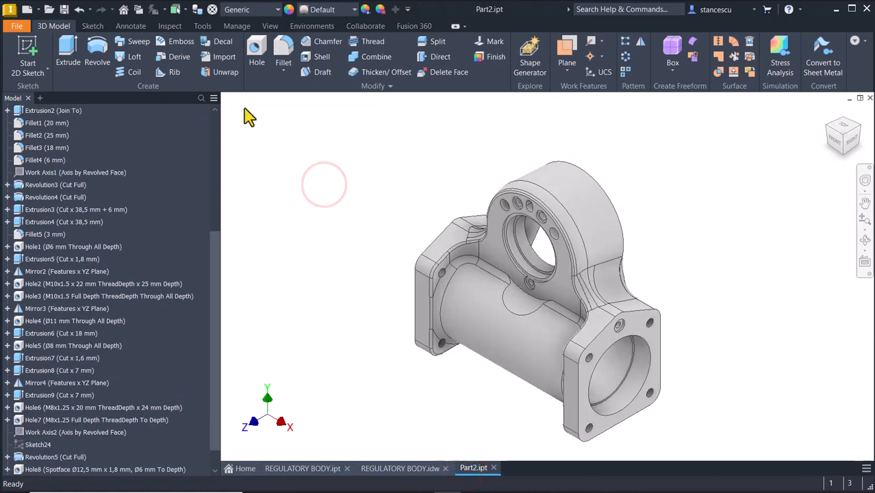
Set up a 1 mm chamfer and select the four bolt-hole edges and the bore edge on the flange facing positive X
click(328, 42)
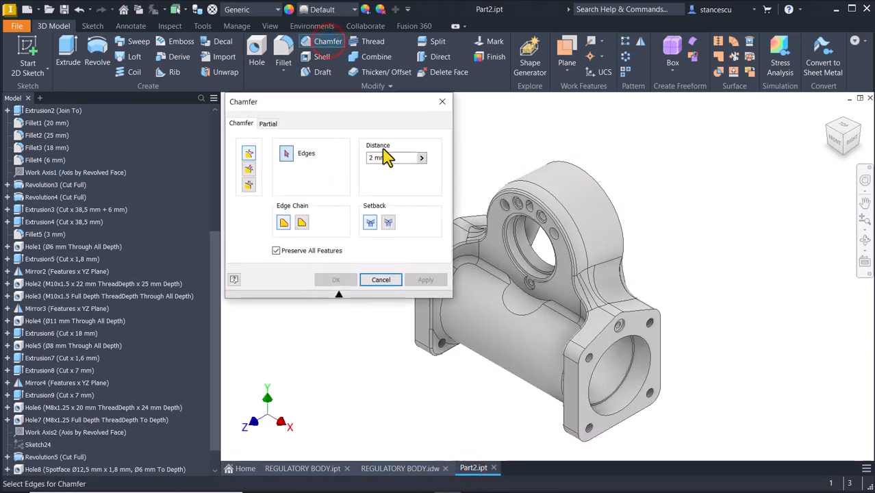
click(391, 157)
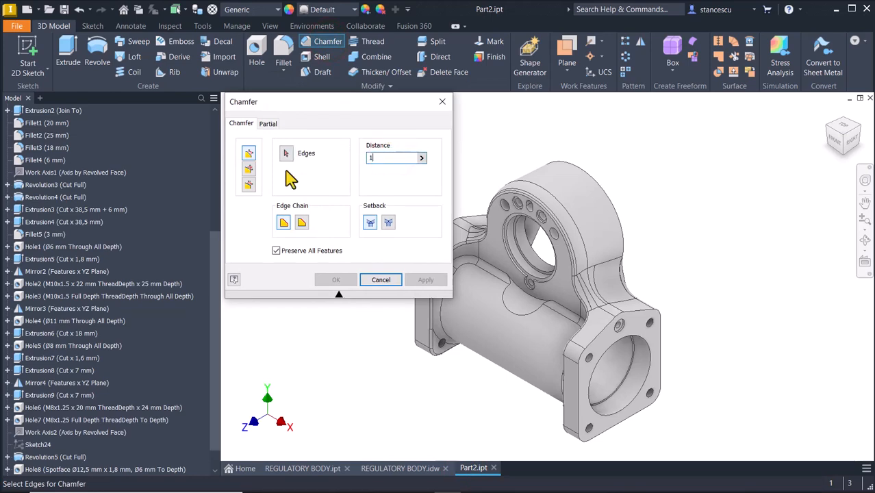
scroll(543, 307, down, 5)
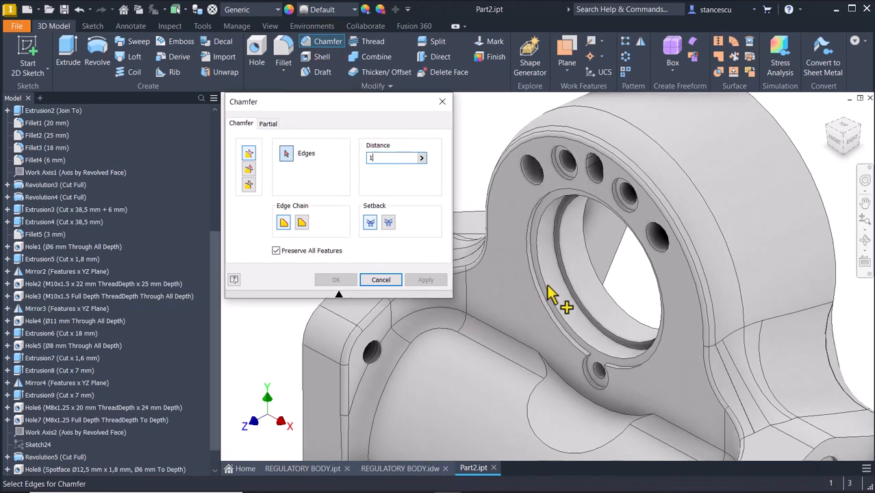
scroll(551, 283, up, 4)
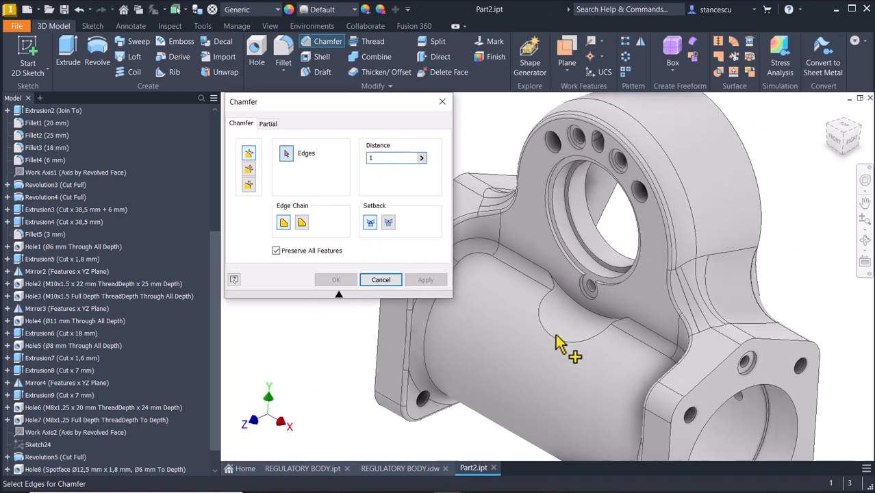
click(659, 373)
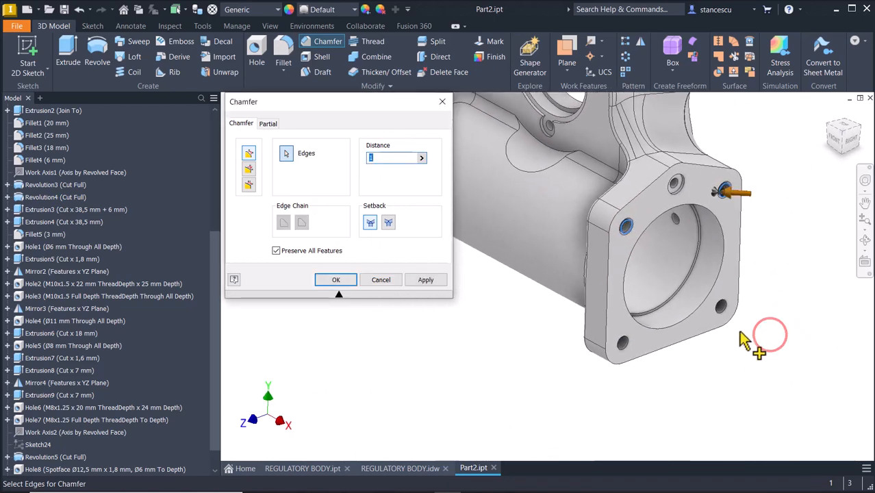
click(723, 308)
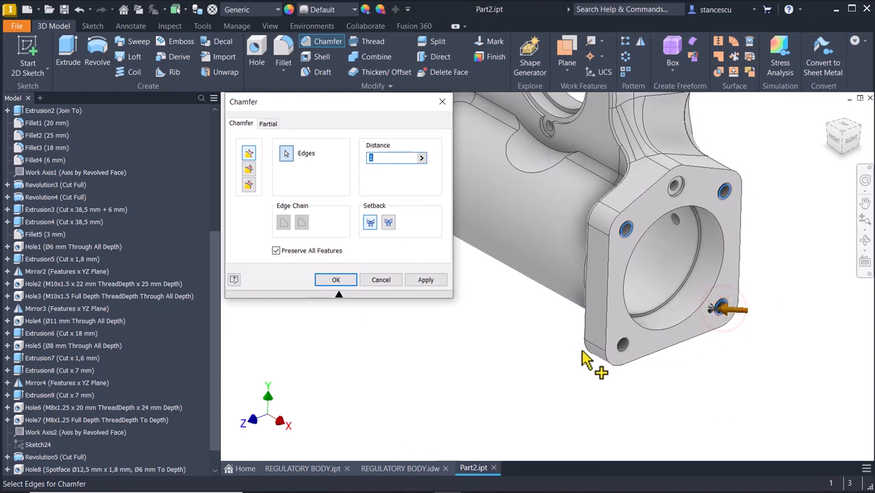
click(620, 347)
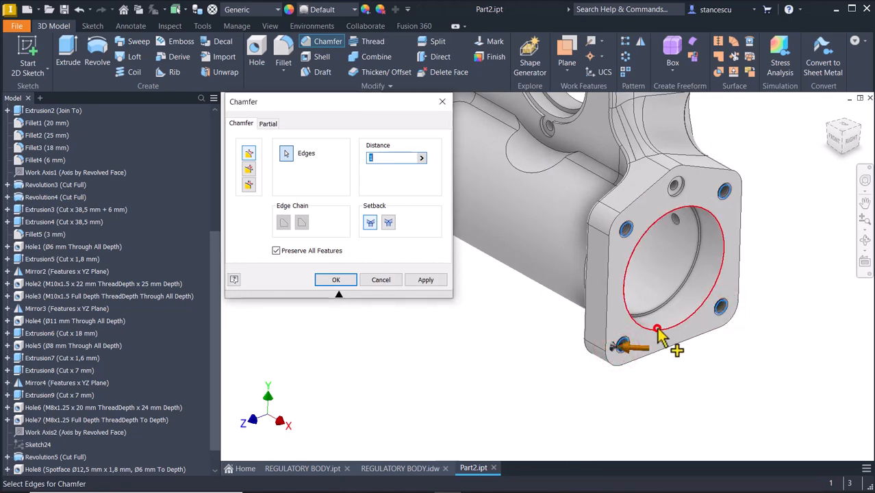
click(657, 329)
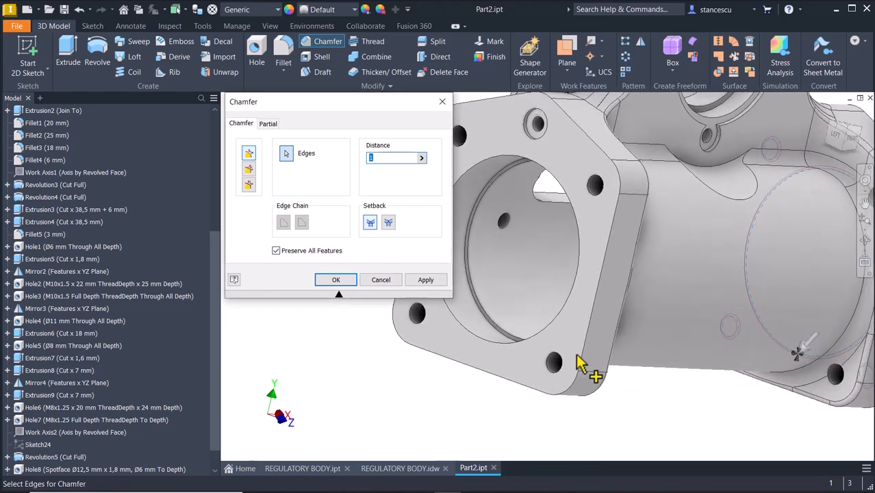
Add the four bolt-hole edges and the bore edge of the opposite flange to the chamfer selection
shift+middle_drag(577, 355, 559, 242)
click(530, 206)
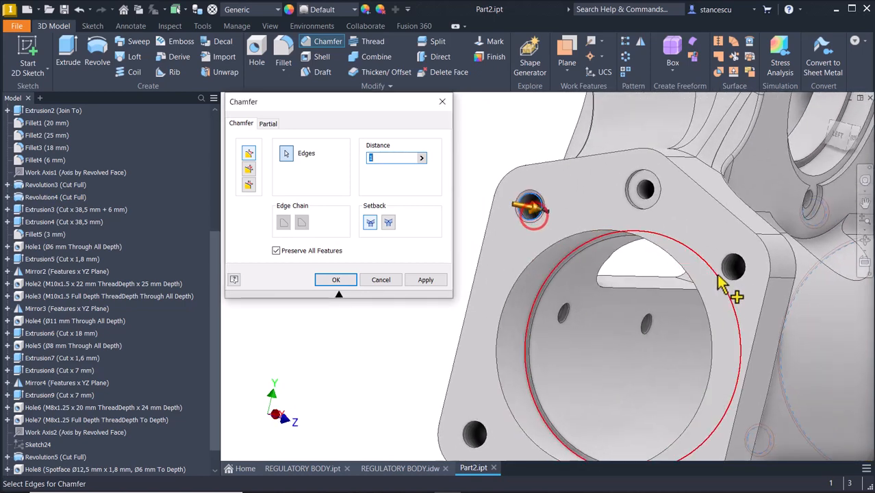
click(729, 275)
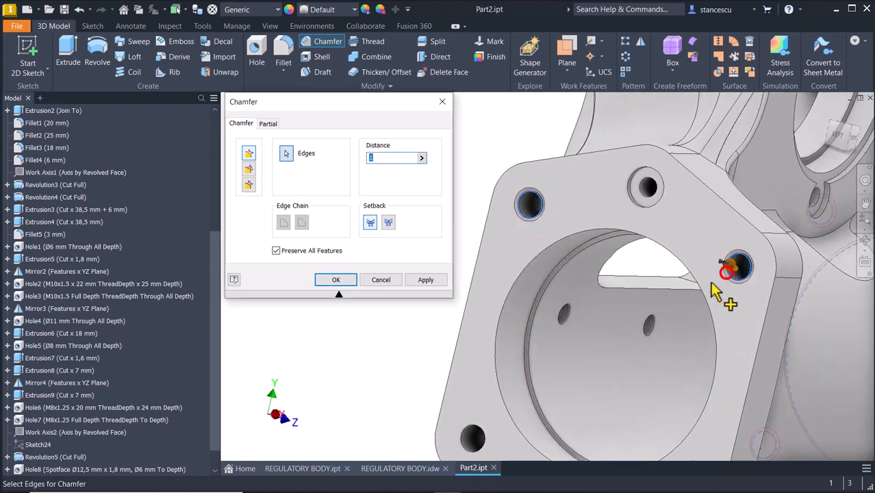
click(475, 423)
middle_drag(503, 411, 498, 262)
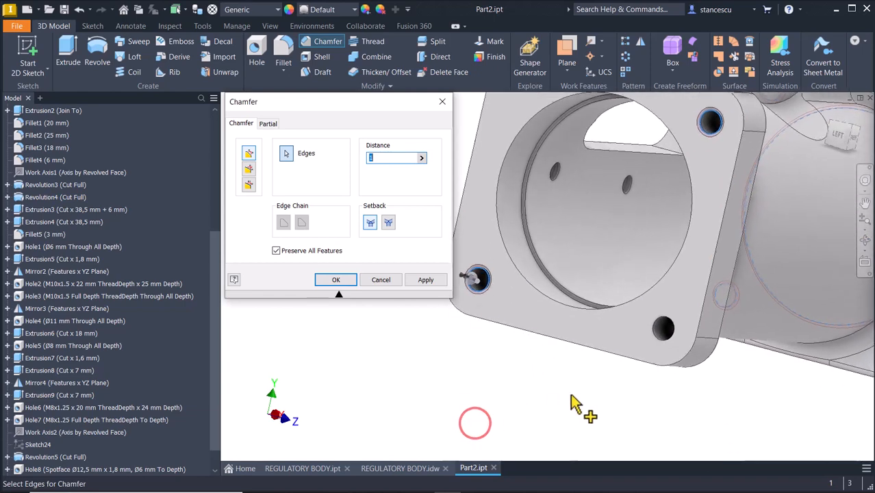
click(656, 334)
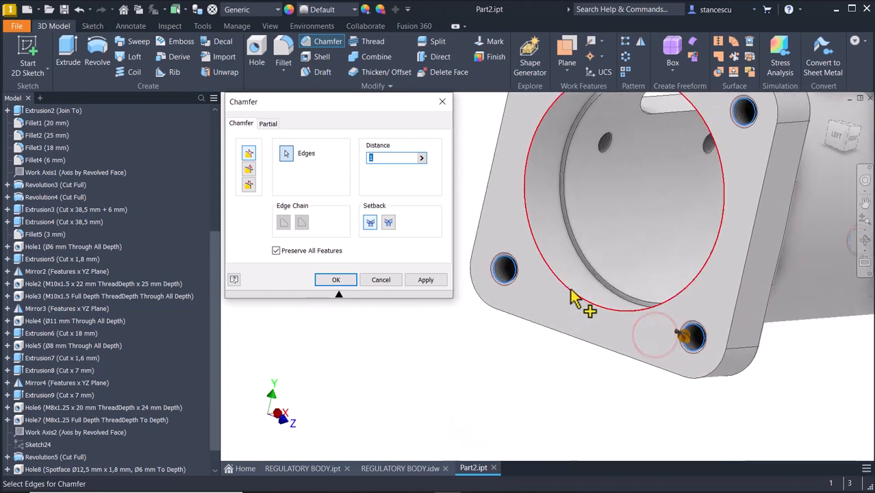
click(570, 288)
Add the rear face's M8 hole edges and the lug's top threaded hole edge to the selection and create the 1 mm chamfer
shift+middle_drag(574, 353, 655, 216)
click(653, 207)
scroll(532, 293, down, 8)
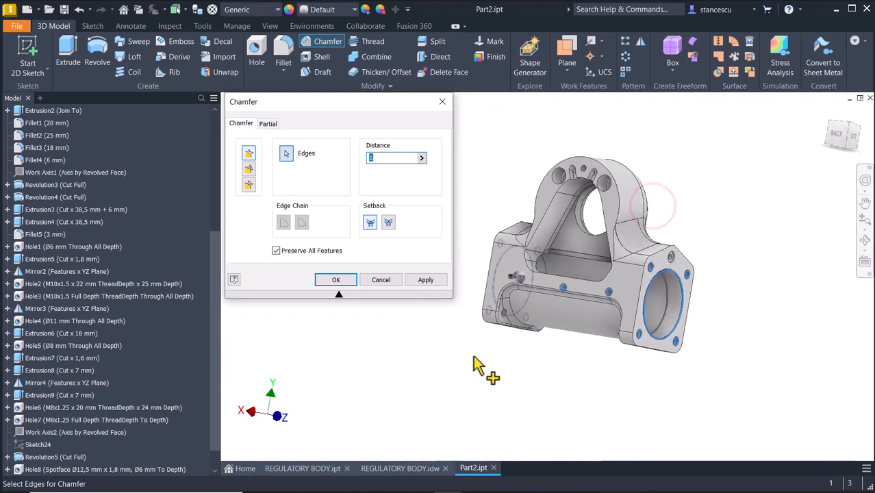
shift+middle_drag(473, 366, 620, 306)
scroll(740, 260, up, 6)
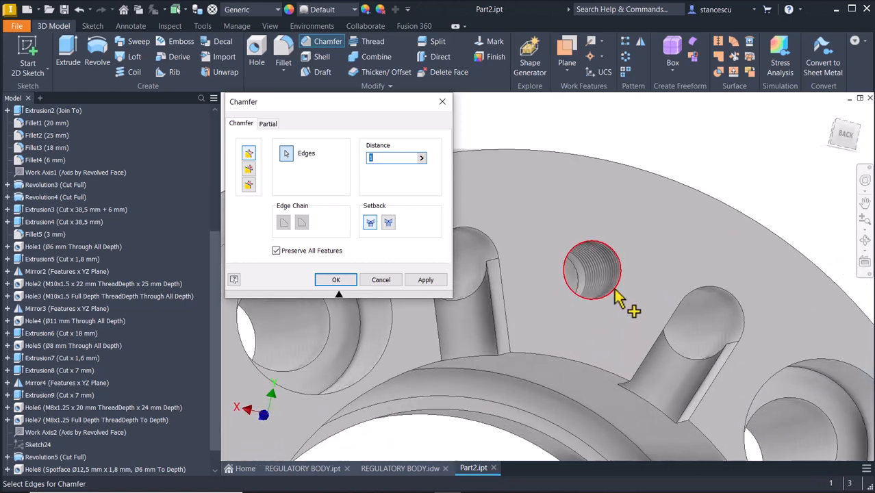
click(616, 296)
click(327, 282)
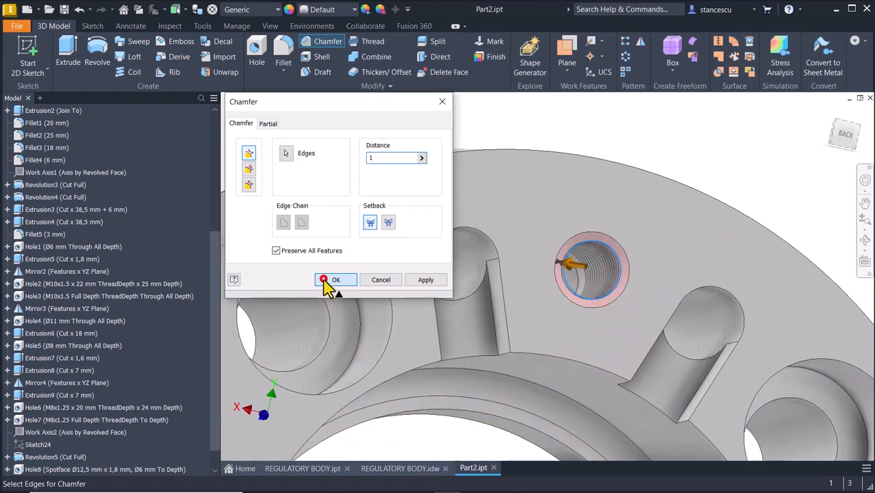
key(F6)
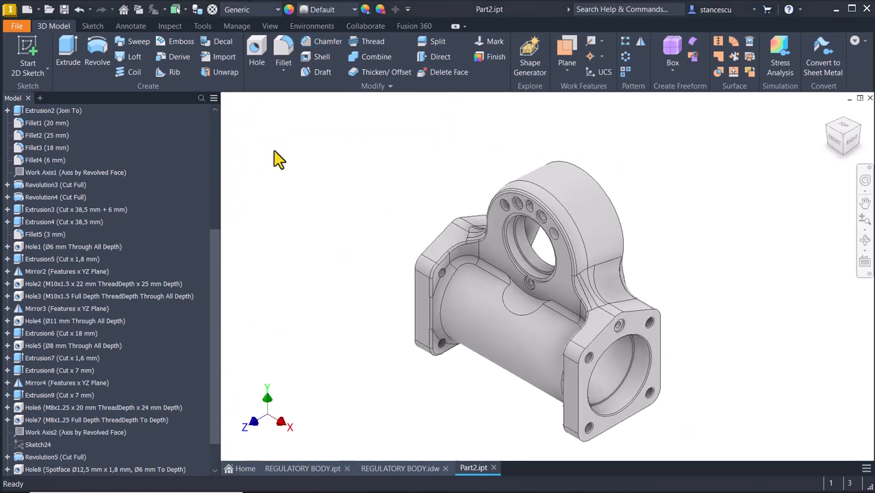
Collapse the Origin folder in Part2's model tree
click(274, 150)
drag(217, 245, 210, 114)
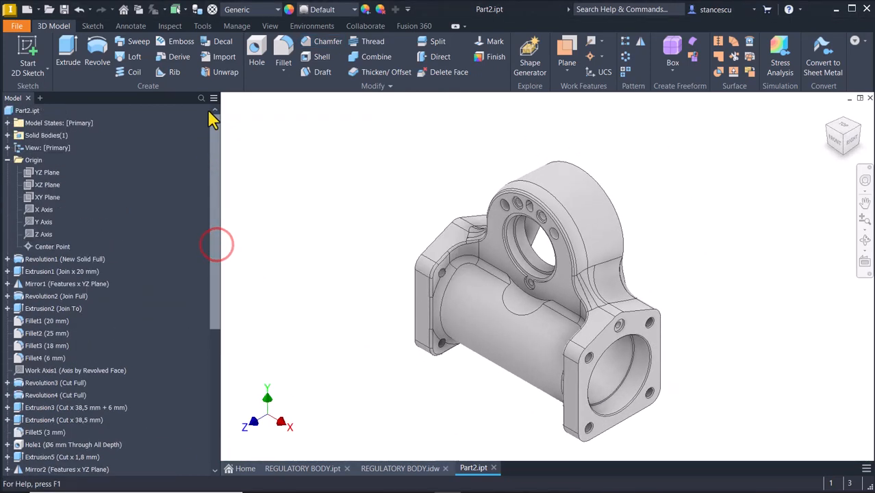
click(8, 159)
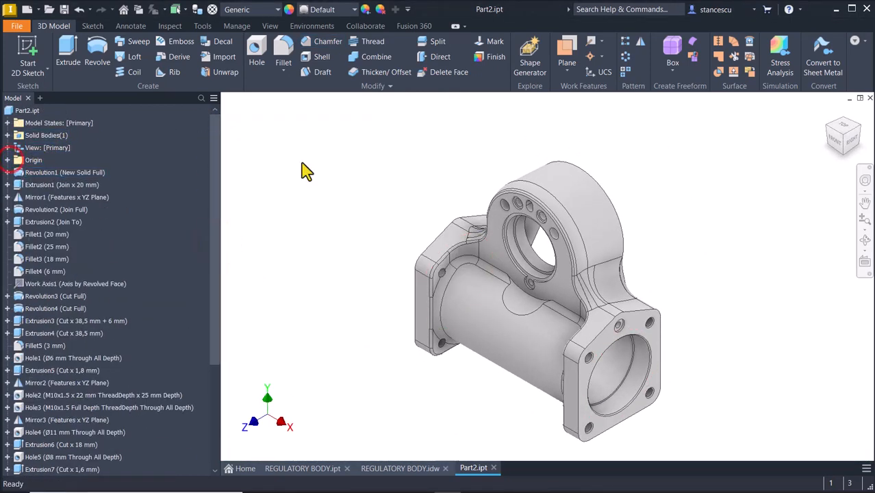
Update the physical properties in Part2.ipt's iProperties and copy the calculated volume with its unit
right_click(17, 112)
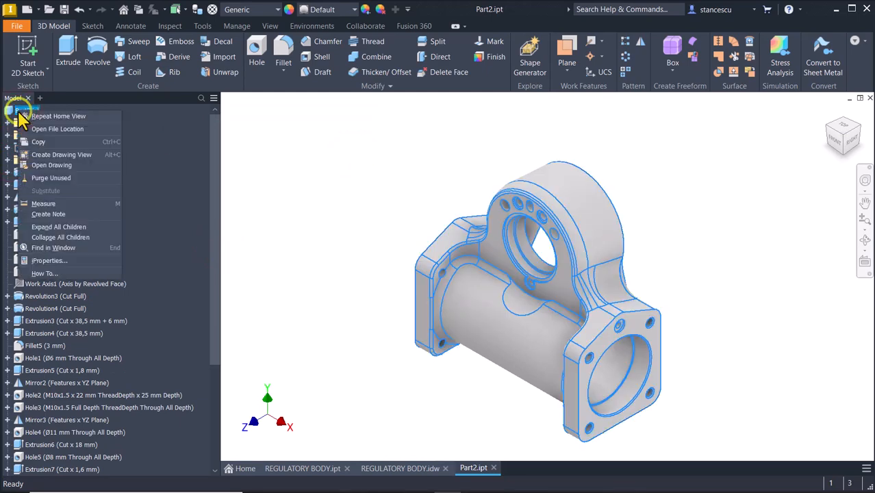
click(27, 260)
click(482, 78)
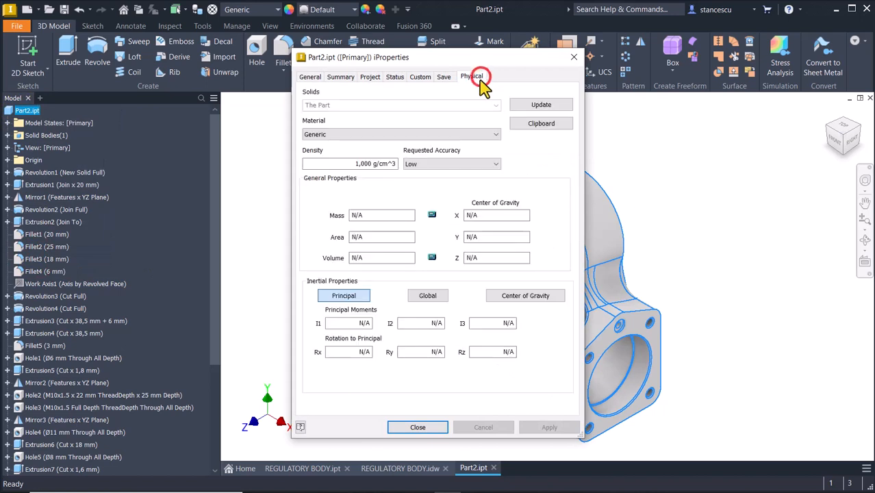
click(532, 104)
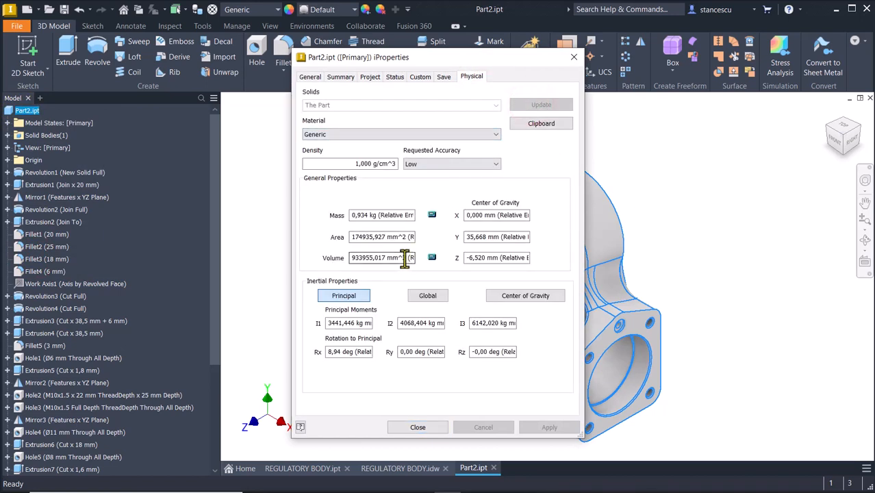
double_click(404, 258)
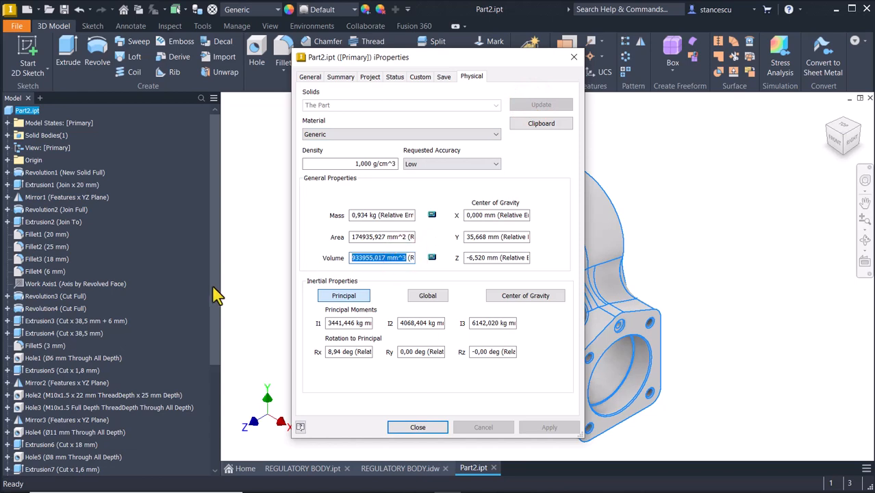
key(ctrl+c)
click(429, 427)
In the REGULATORY BODY drawing's note, paste 933955,017 mm^3 on a new line below the volume and set its text height to 3,50 mm
click(429, 468)
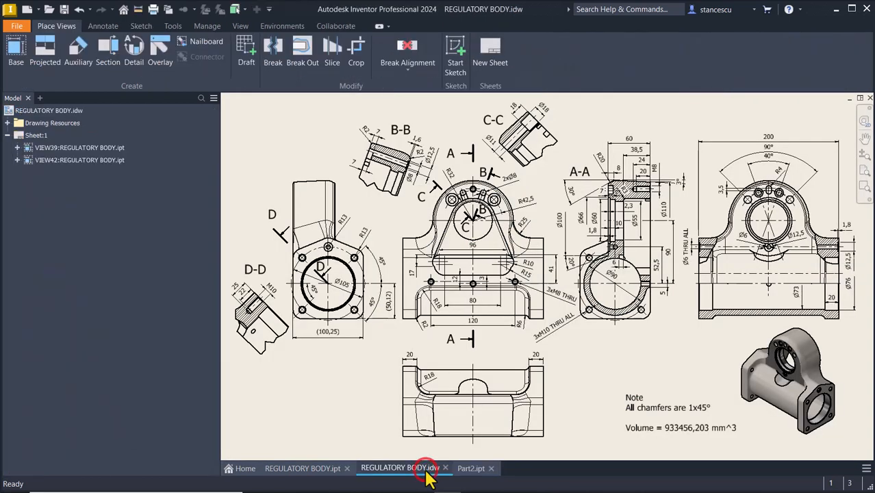
double_click(668, 428)
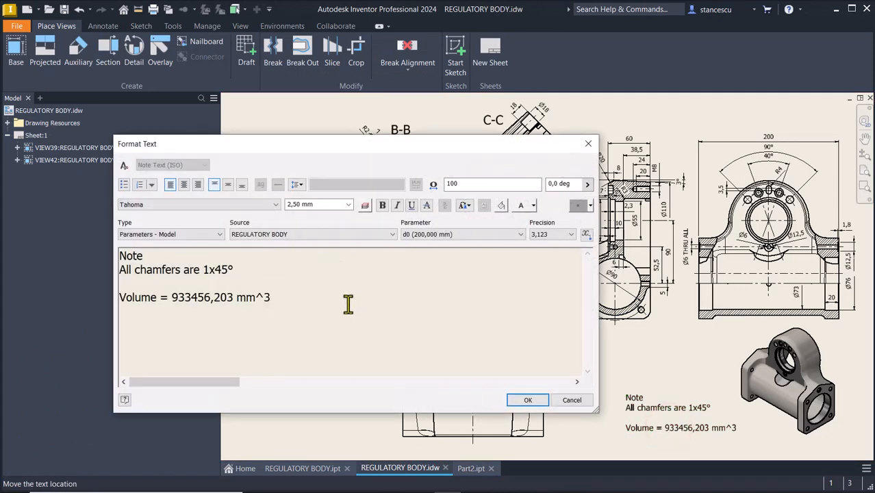
key(Return)
key(ctrl+v)
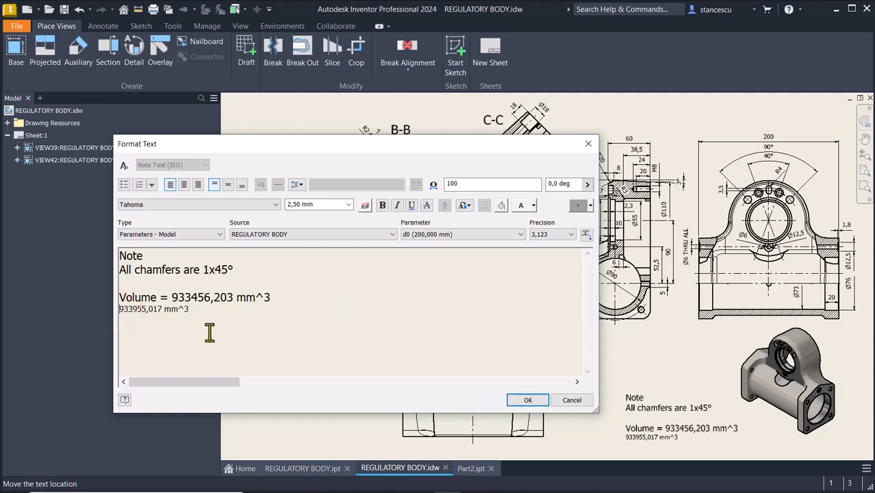
drag(212, 310, 130, 315)
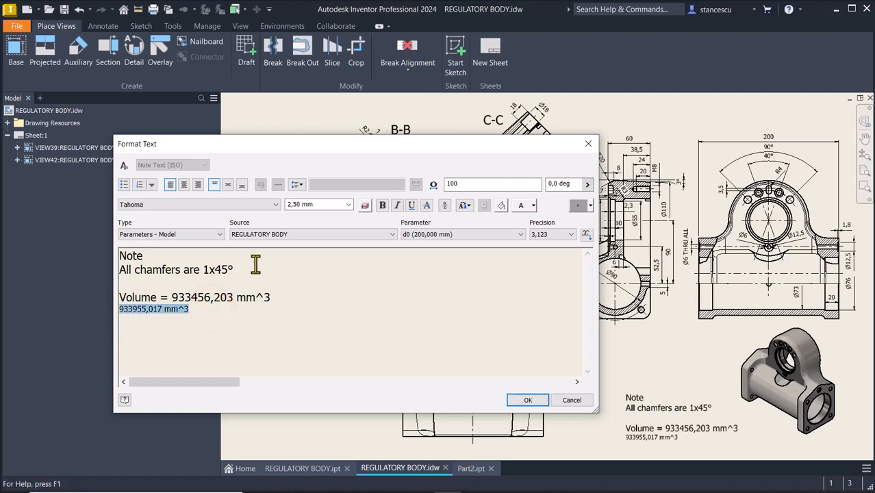
click(348, 204)
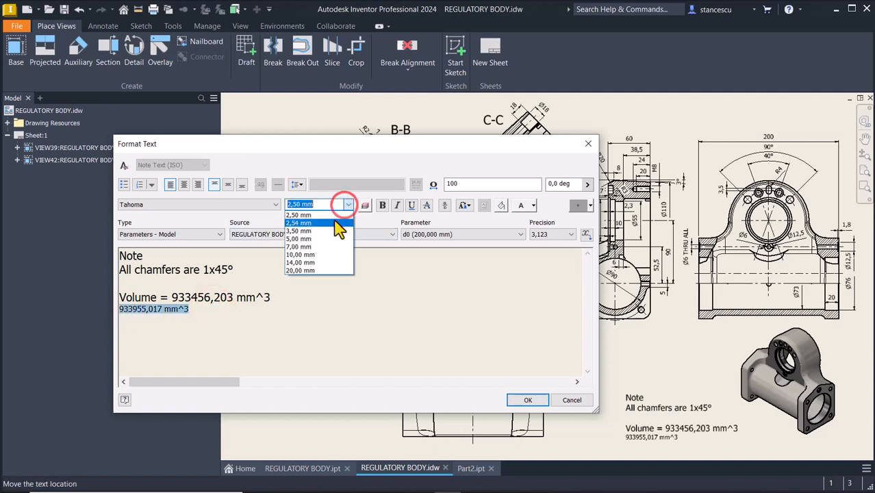
click(305, 231)
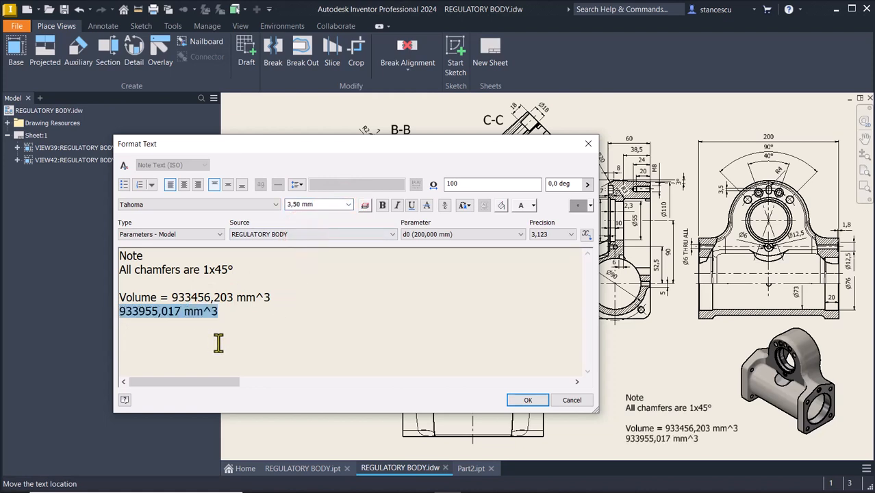
Replace the old volume in the note with the pasted one so the line reads "Volume = 933955,017 mm^3", and apply the edit
key(Home)
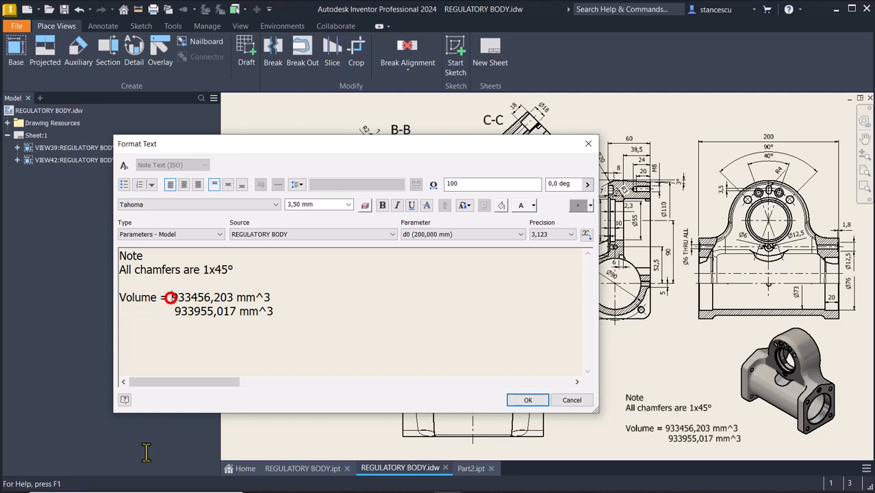
key(shift+End)
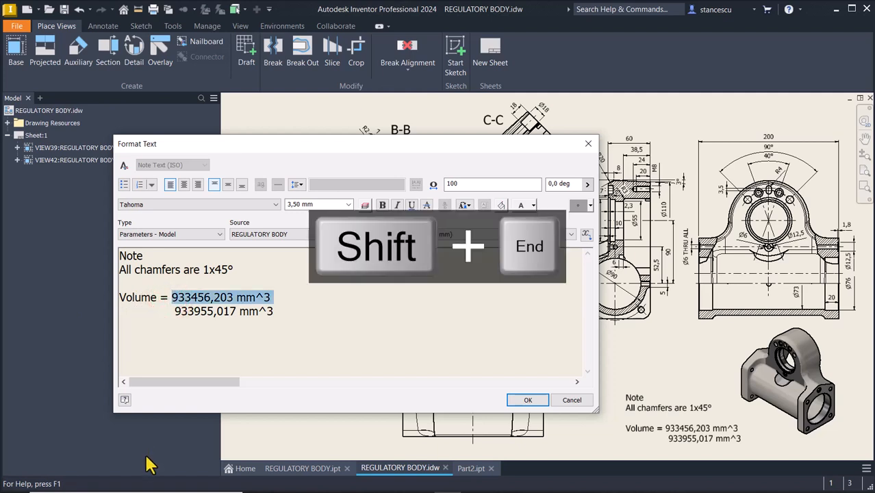
key(Delete)
key(Delete)
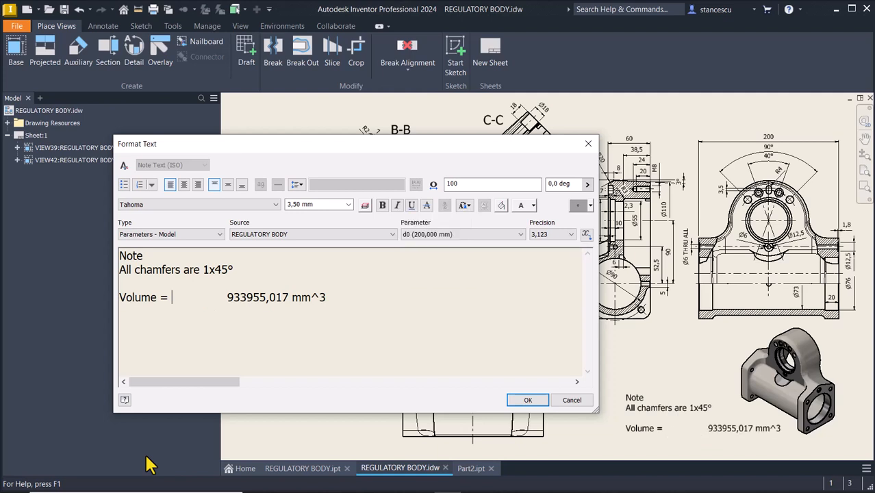
key(ctrl+shift+Right)
key(Delete)
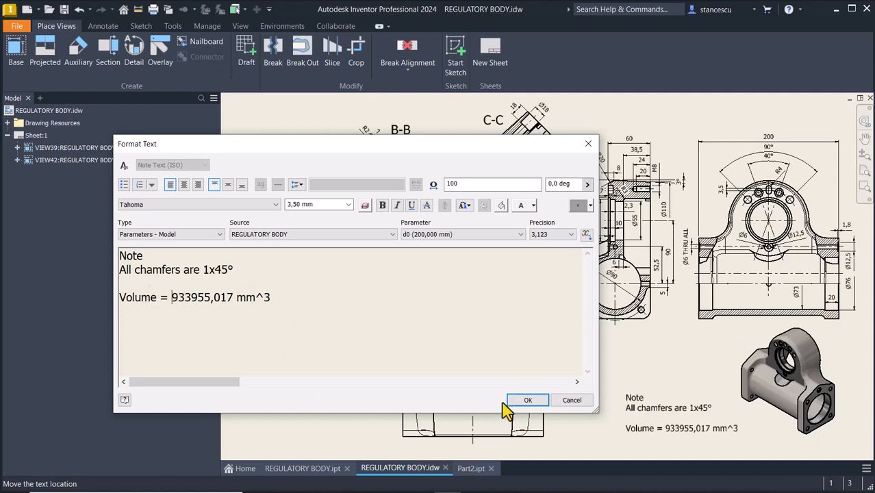
click(527, 402)
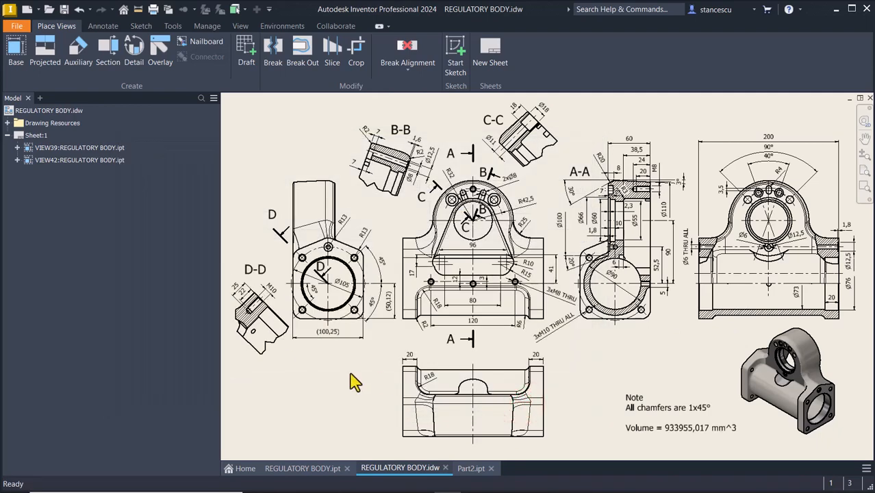
Return to Part2.ipt, assign the material Steel, Cast and override the part's appearance with Steel - Cast
click(470, 468)
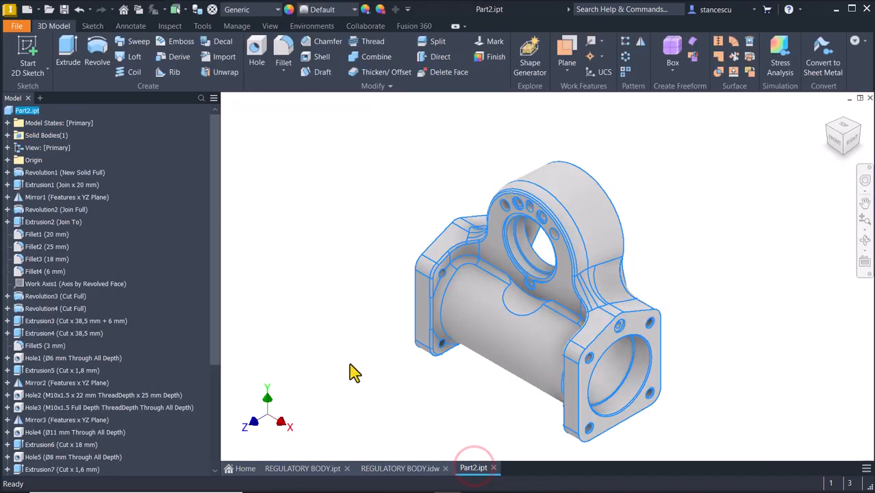
click(350, 356)
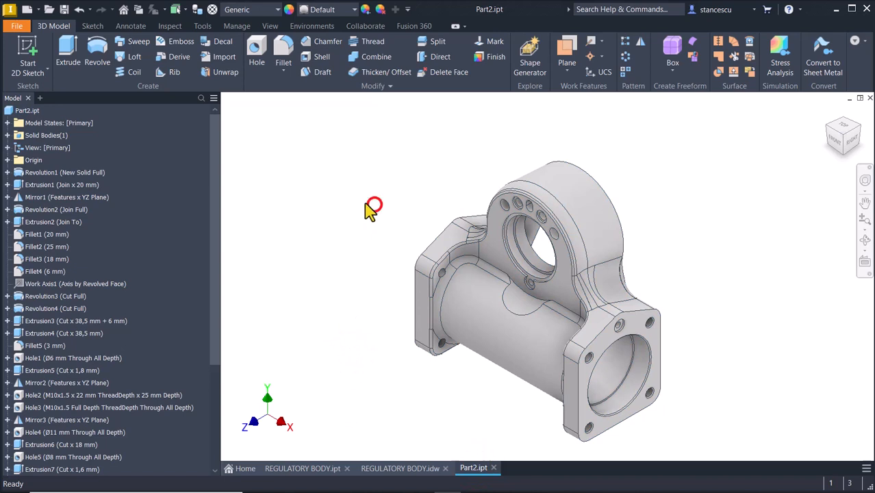
click(276, 10)
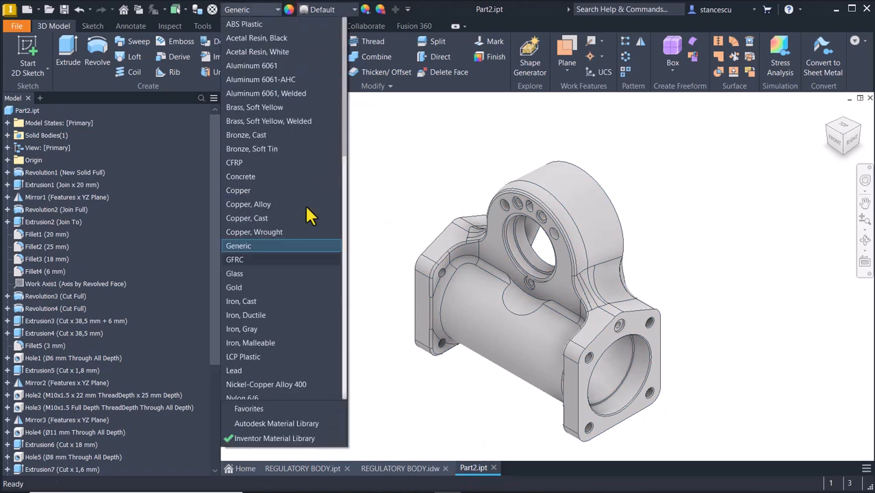
scroll(277, 274, down, 10)
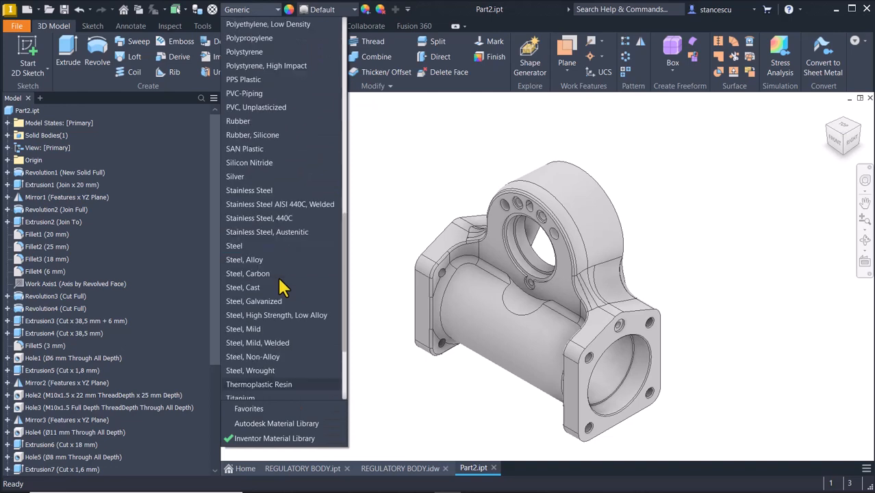
click(231, 289)
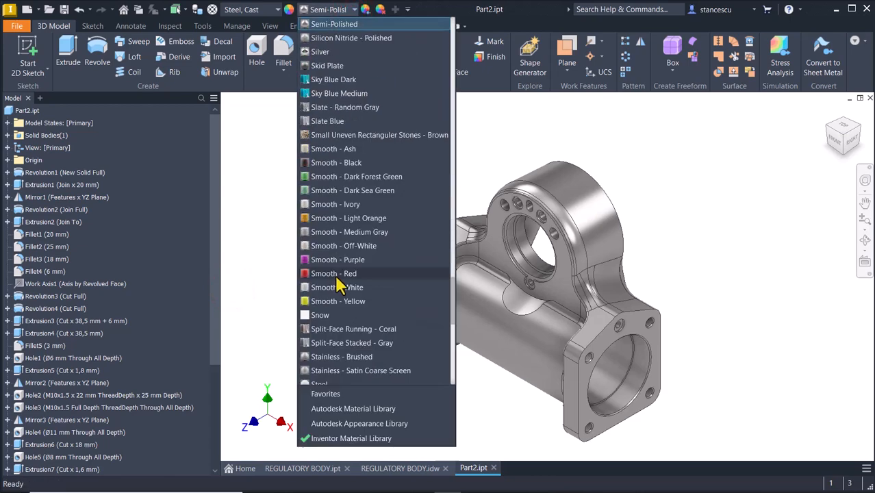
scroll(339, 287, down, 2)
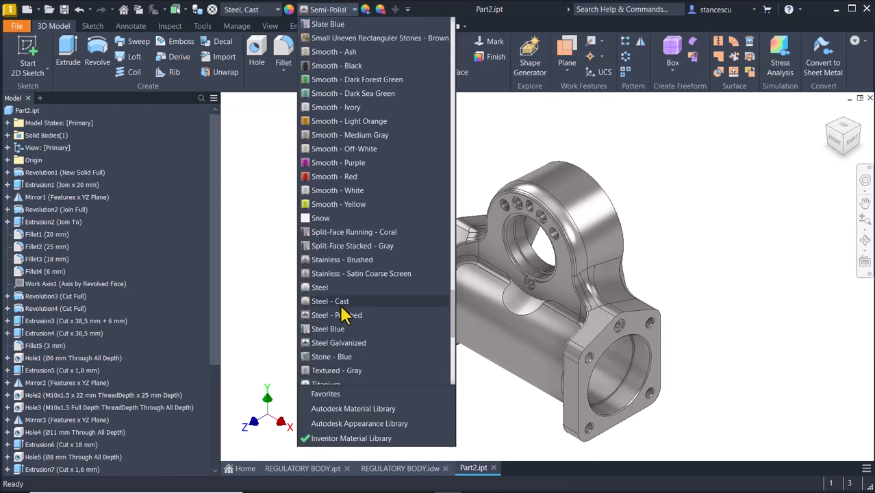
click(340, 304)
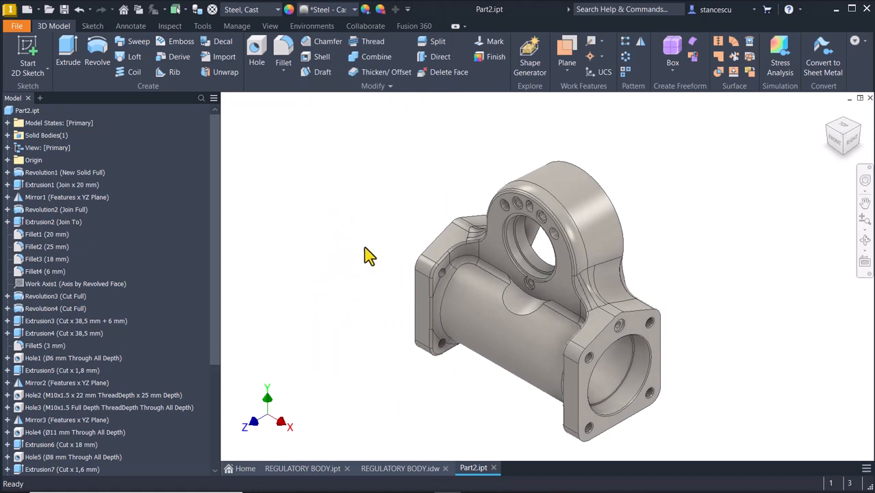
Set the model's visual style to Shaded
click(270, 26)
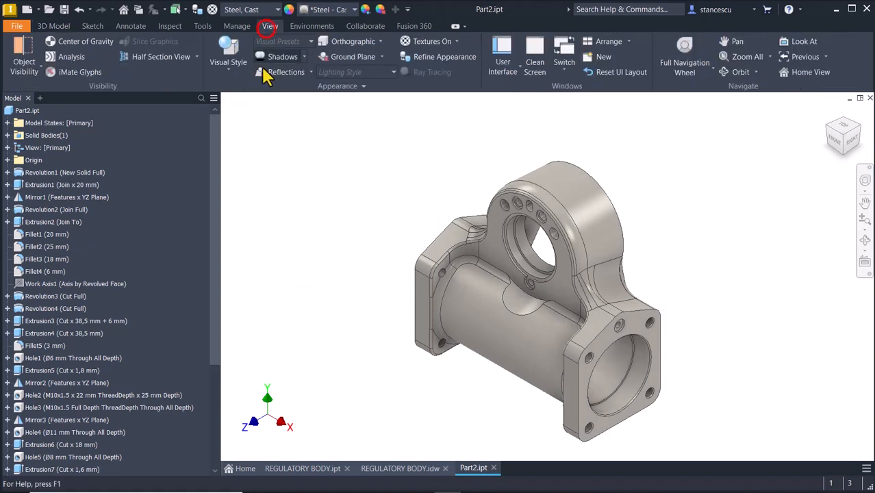
click(233, 58)
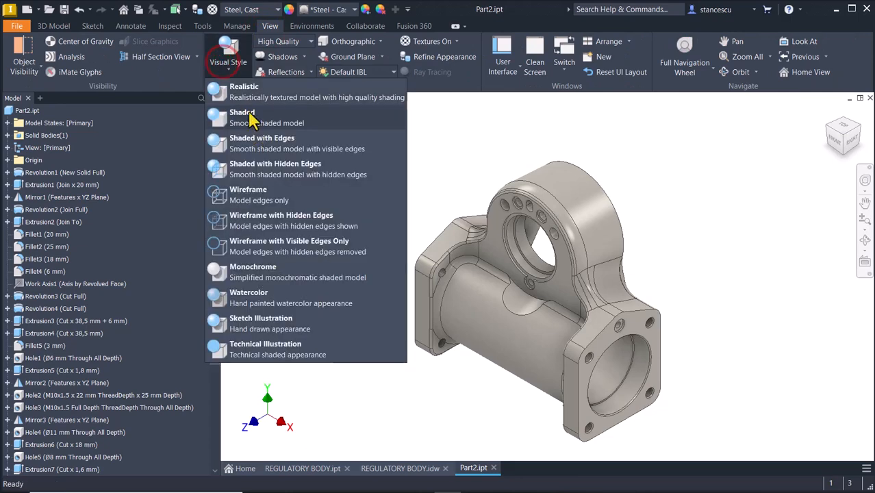
click(247, 112)
Select the lug's flat front face, the inner surface of its large bore and the recessed ring faces around the bore opening
scroll(373, 257, down, 5)
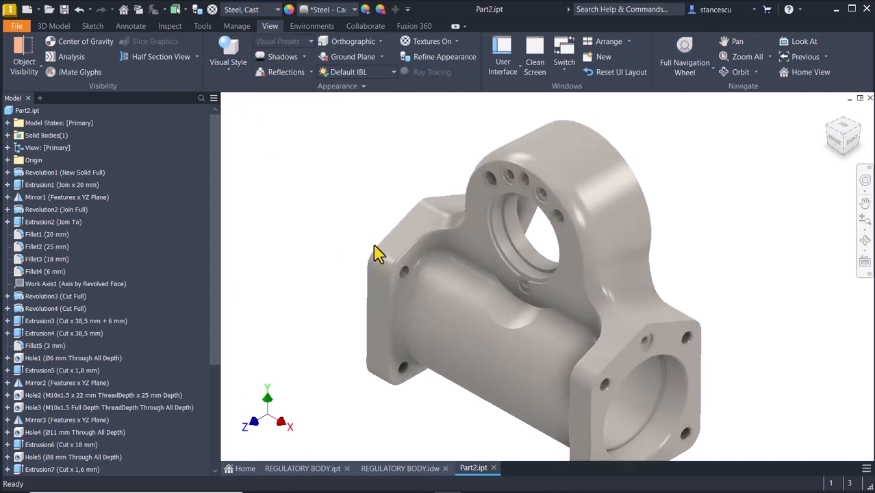
scroll(370, 265, up, 3)
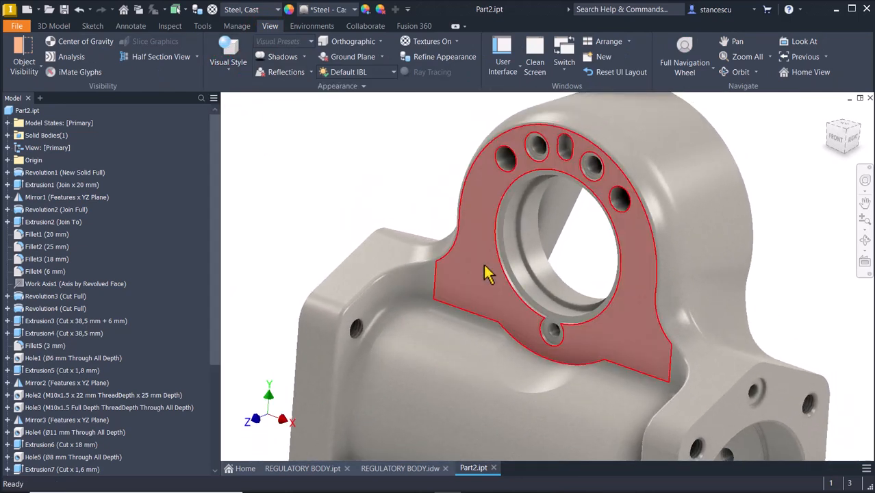
click(480, 271)
scroll(479, 287, down, 5)
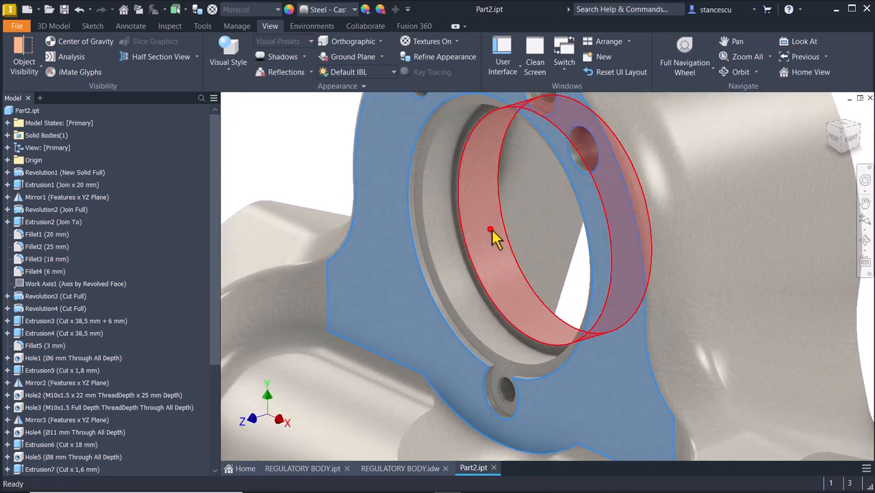
click(493, 233)
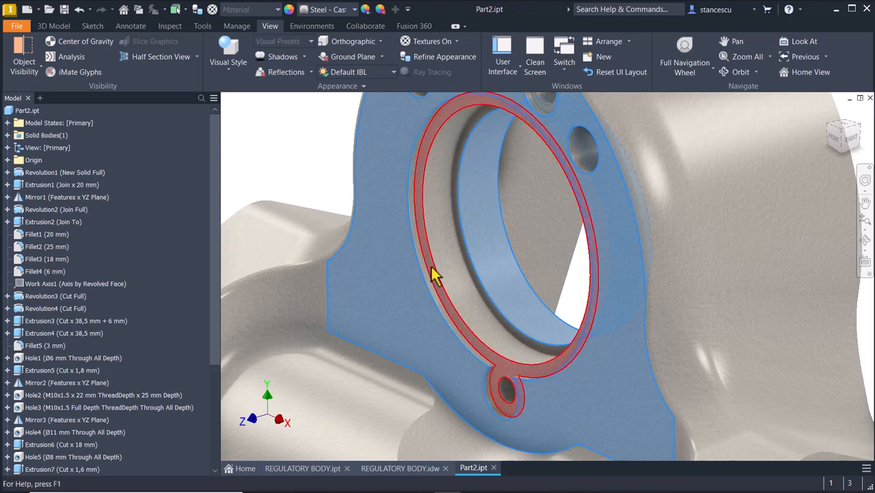
scroll(434, 276, down, 4)
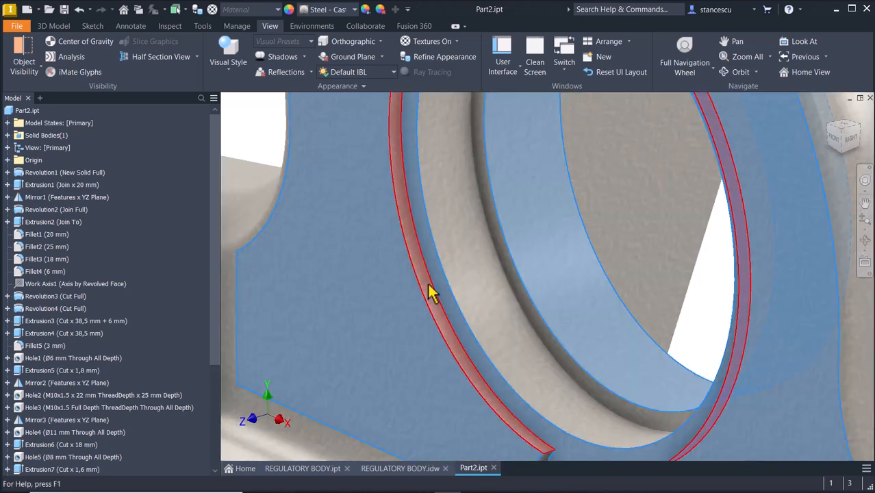
scroll(438, 296, up, 2)
scroll(625, 231, up, 3)
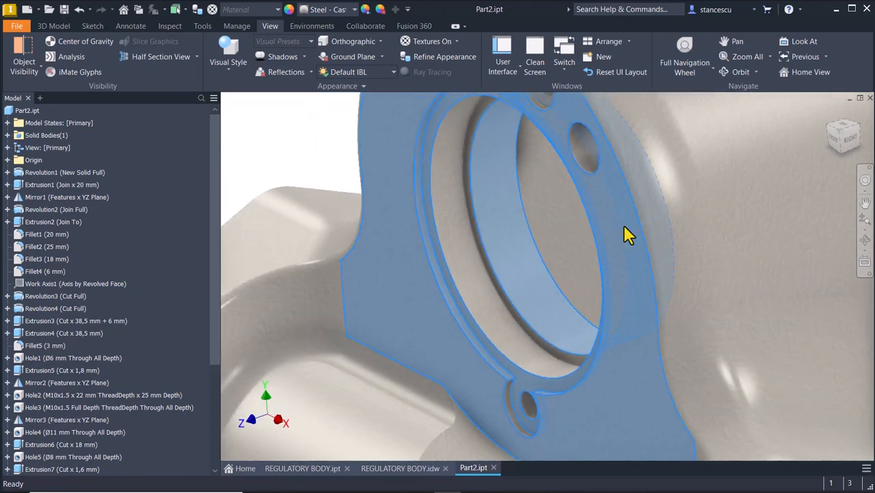
scroll(625, 227, up, 1)
Add the body's flat back face, the outer face of the first end flange and its bore surface to the face selection
shift+middle_drag(624, 227, 707, 240)
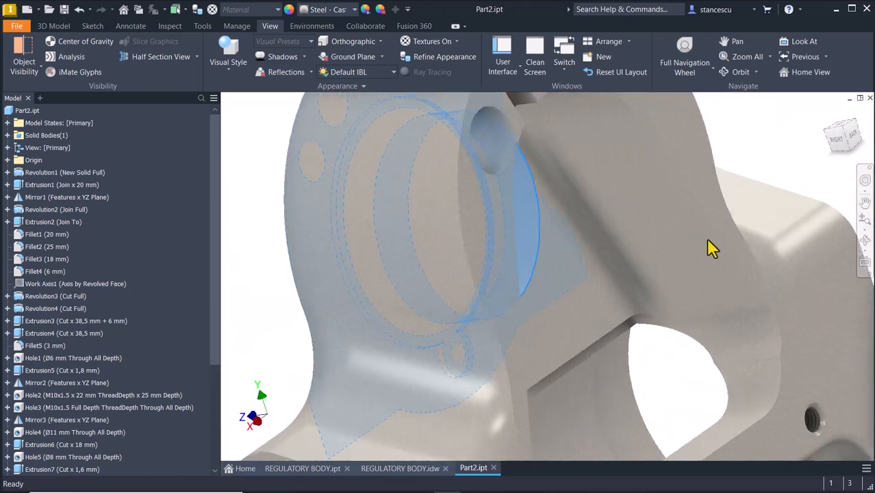
scroll(686, 284, up, 4)
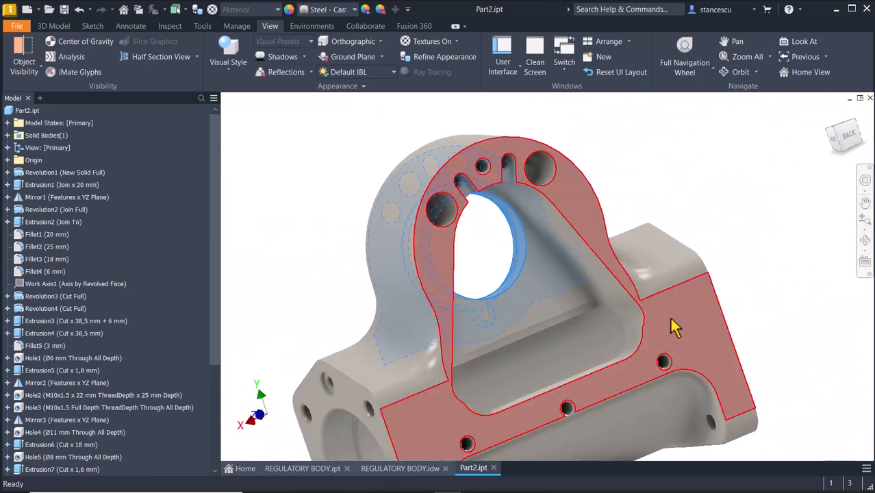
click(674, 328)
shift+middle_drag(572, 433, 473, 460)
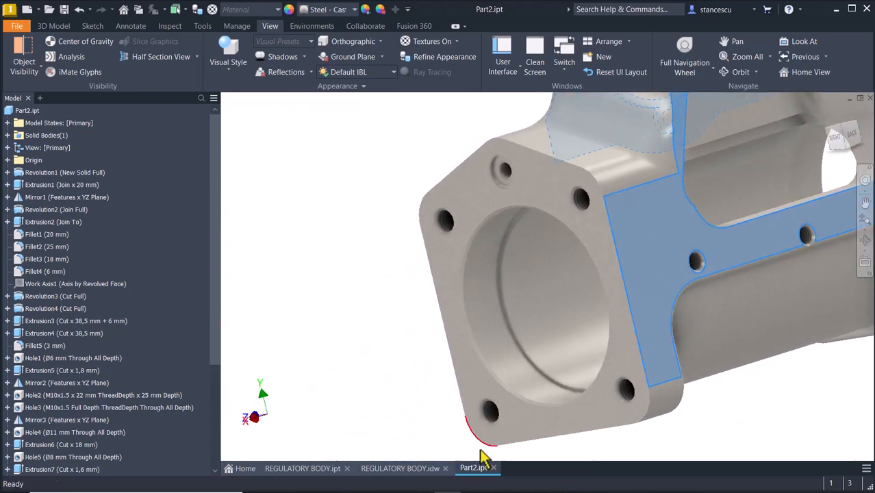
ctrl+click(467, 383)
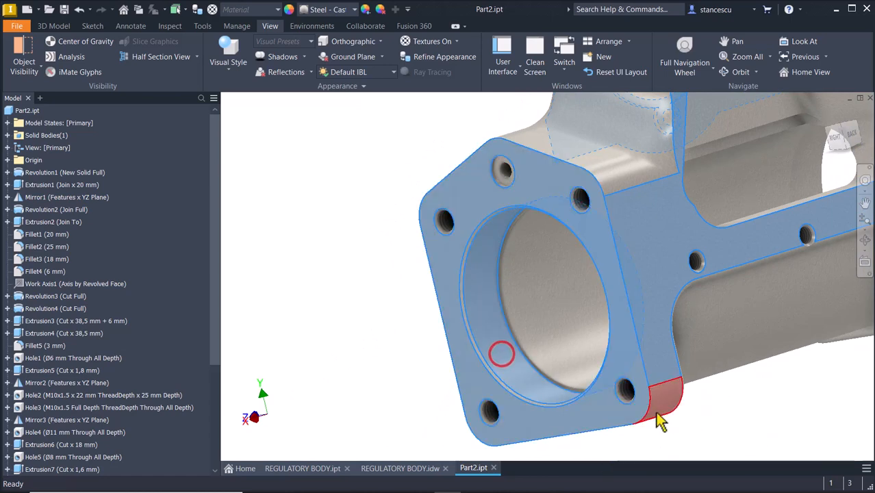
Add the bore surface and the outer face of the opposite end flange to the face selection
shift+middle_drag(711, 391, 711, 391)
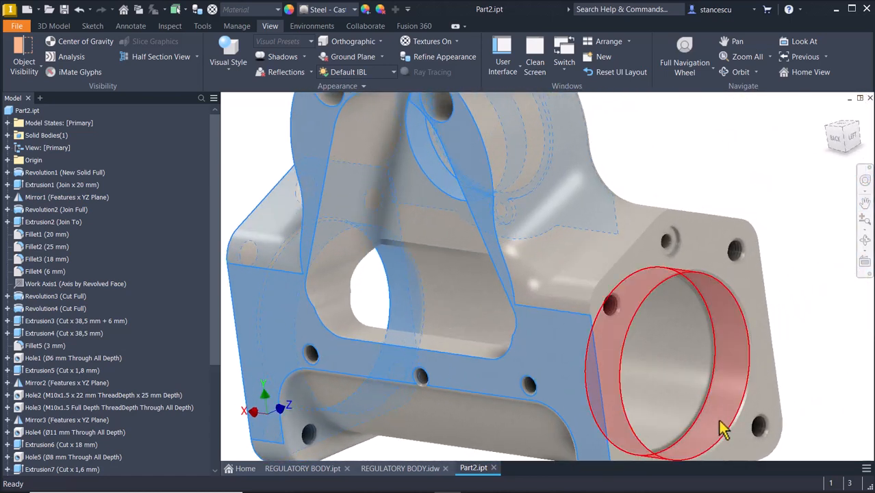
ctrl+click(729, 379)
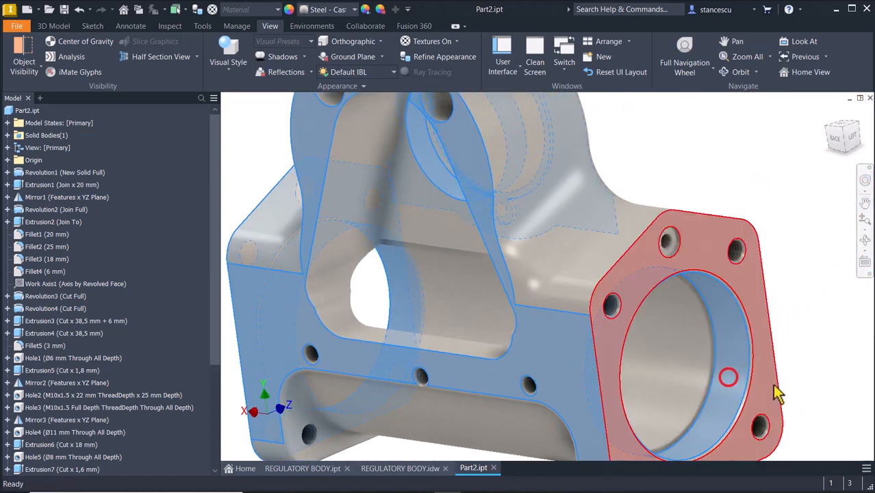
ctrl+click(772, 382)
scroll(797, 215, down, 4)
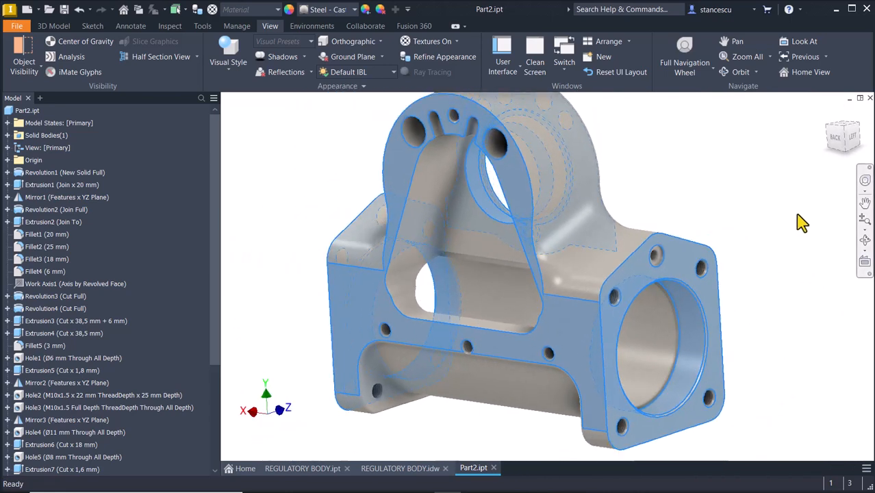
shift+middle_drag(795, 214, 782, 216)
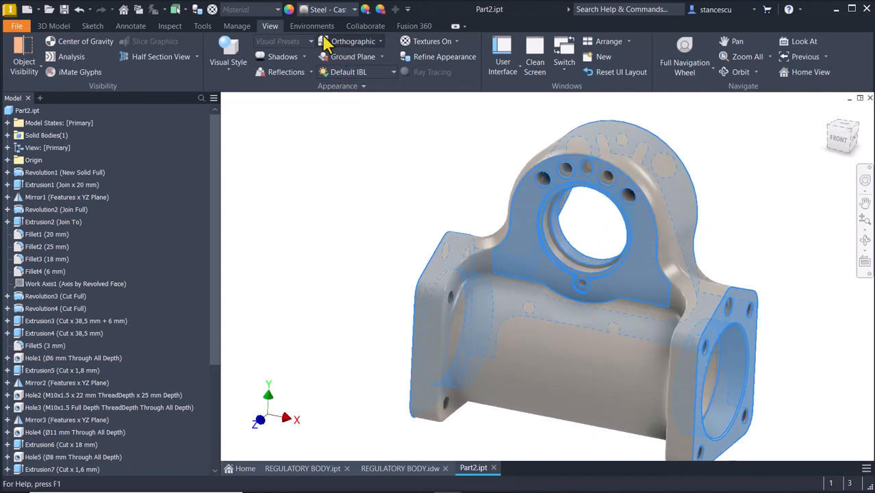
Override the appearance of the selected machined faces, clear the selection and return the model to its home view
click(354, 10)
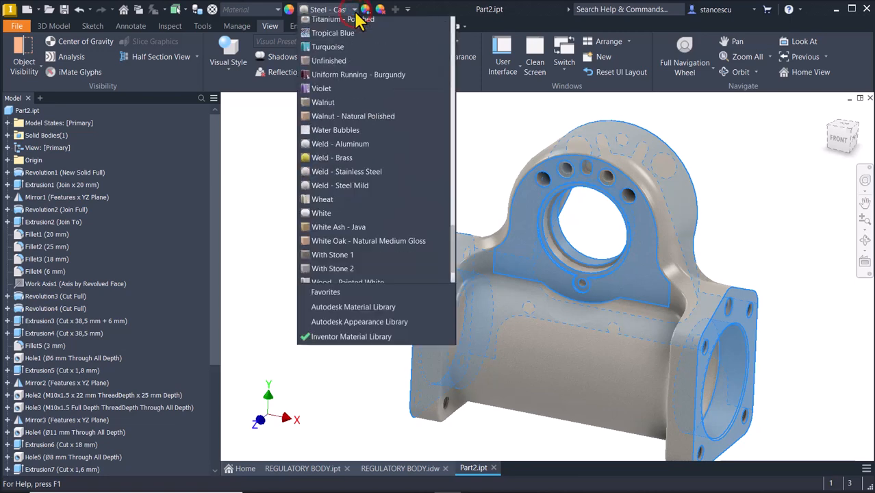
click(346, 42)
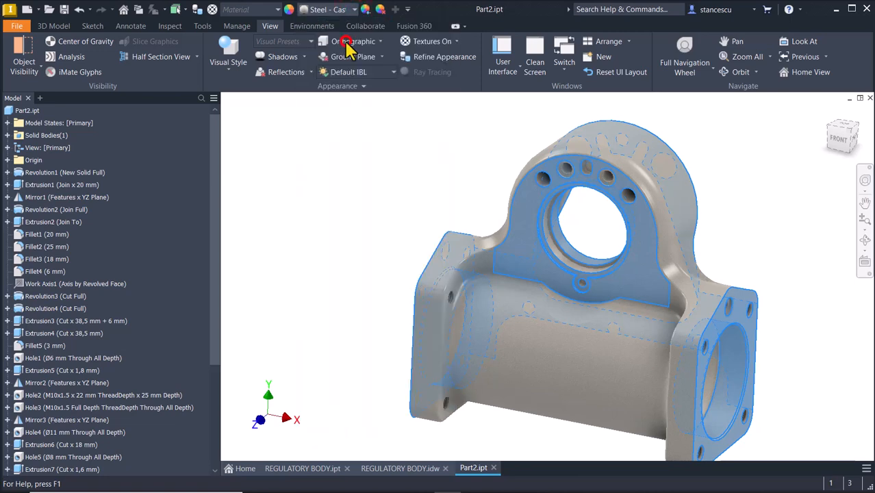
click(324, 179)
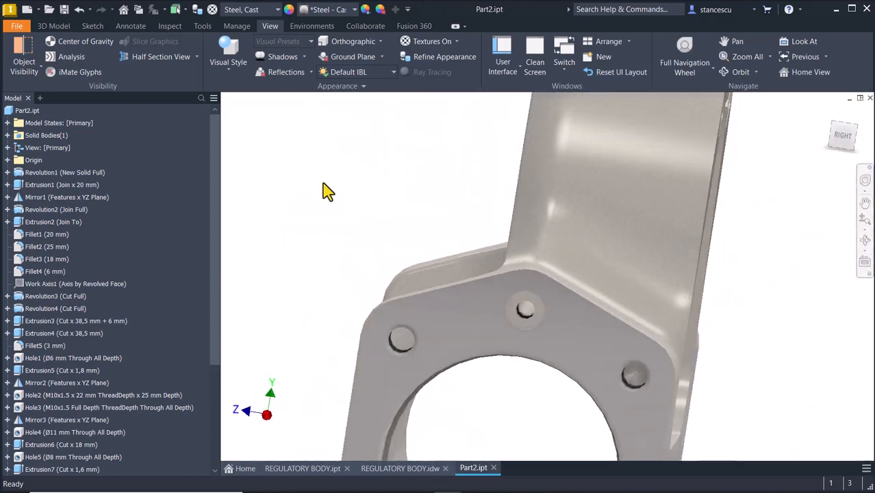
key(F6)
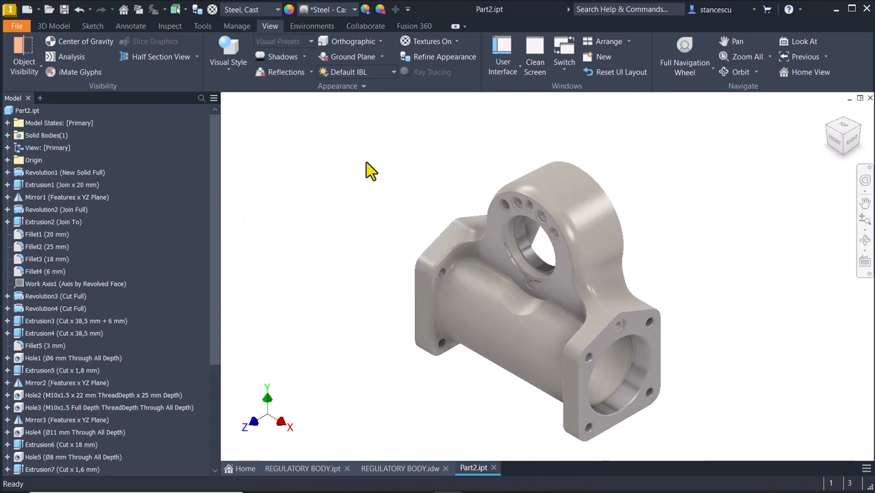
Compare the appearance of Part2.ipt with the reference model REGULATORY BODY.ipt, ending in Part2.ipt
click(299, 471)
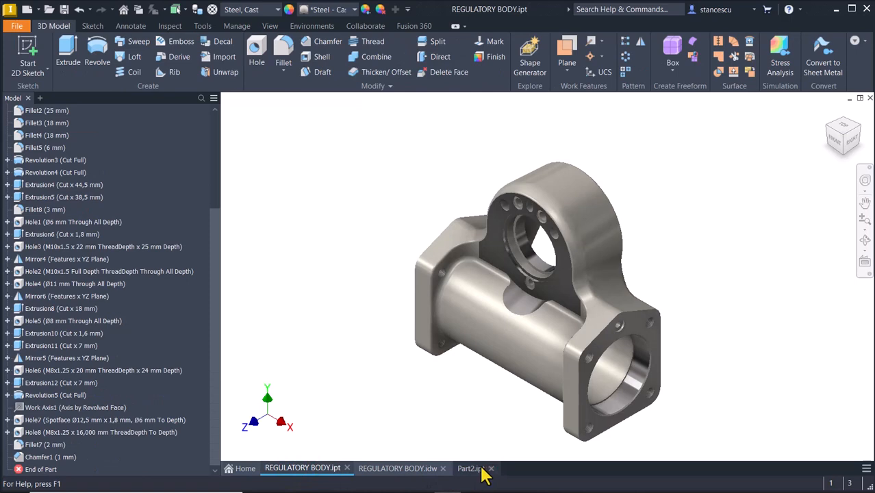
click(473, 469)
click(322, 469)
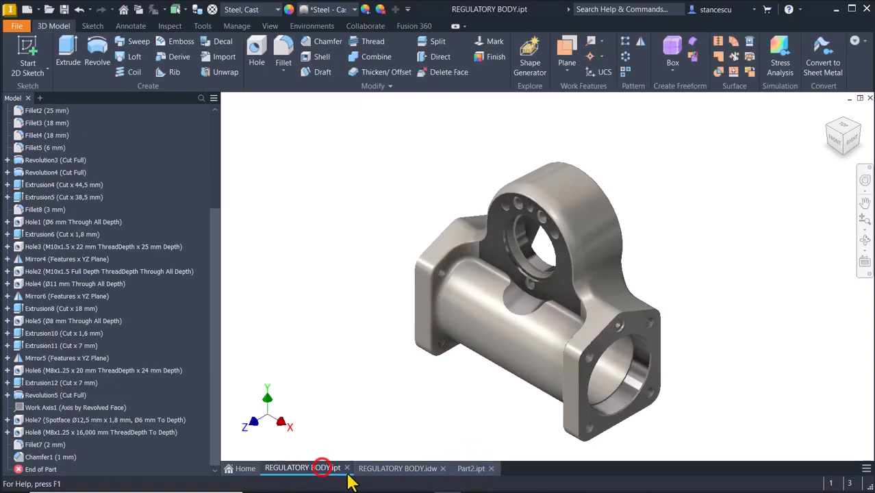
click(471, 469)
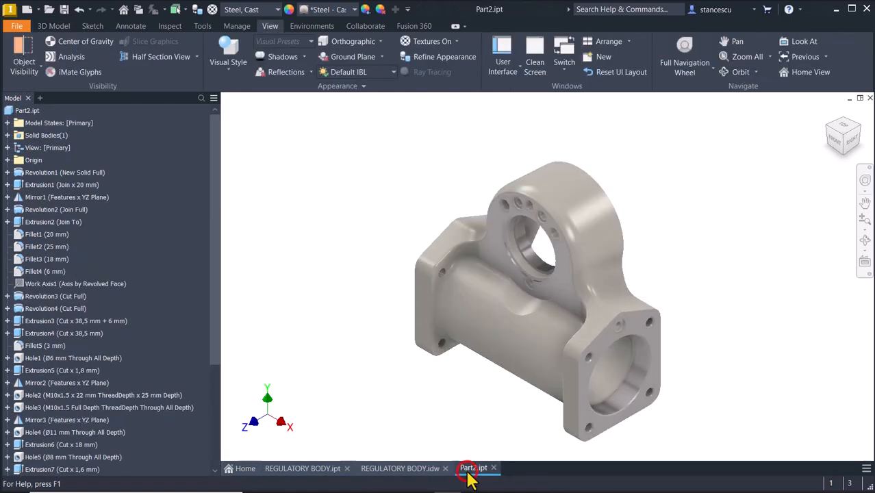
click(273, 472)
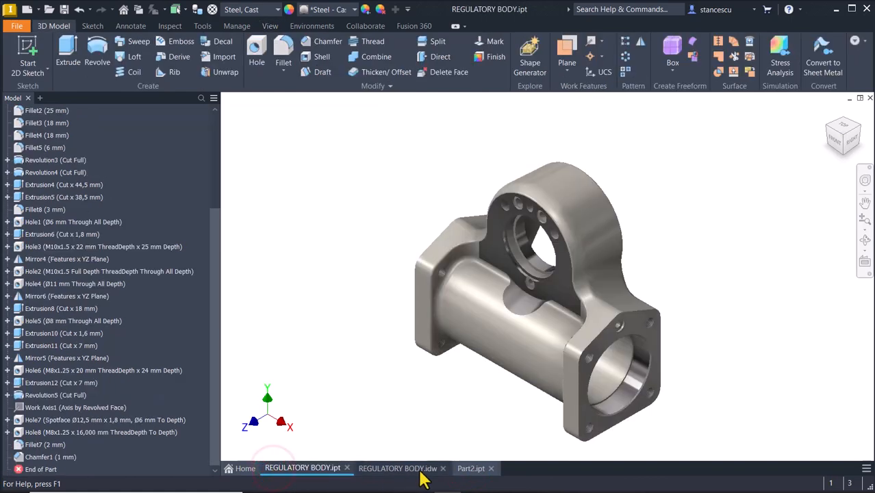
click(471, 468)
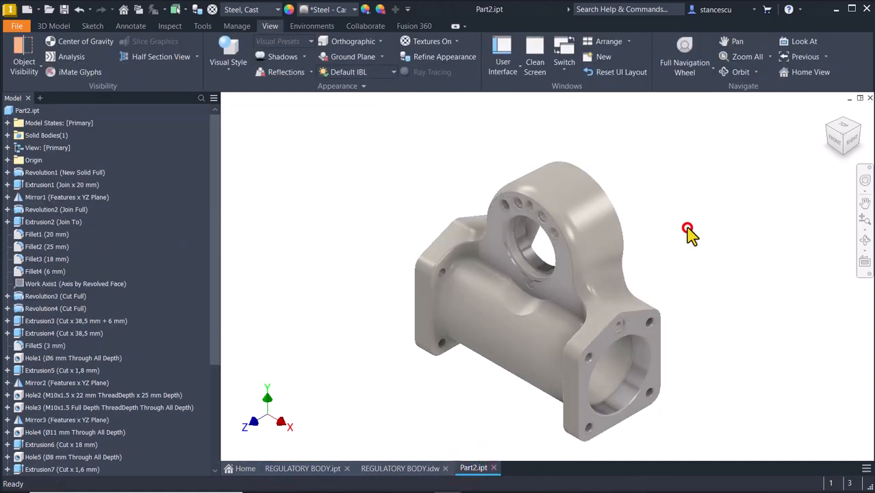